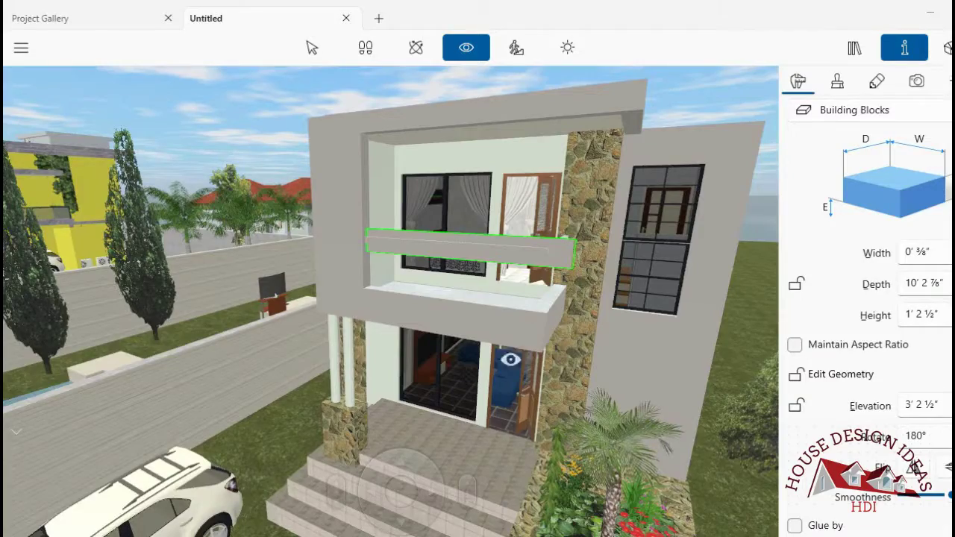
# - Zoom and orbit close to the upper balcony's green-outlined front panel, back in Select mode
pyautogui.scroll(2, 601, 320)
pyautogui.scroll(2, 459, 429)
pyautogui.moveTo(423, 522)
pyautogui.mouseDown()
pyautogui.moveTo(393, 459)
pyautogui.moveTo(420, 306)
pyautogui.moveTo(328, 279)
pyautogui.moveTo(252, 113)
pyautogui.moveTo(320, 132)
pyautogui.moveTo(380, 132)
pyautogui.moveTo(443, 238)
pyautogui.moveTo(309, 81)
pyautogui.mouseUp()
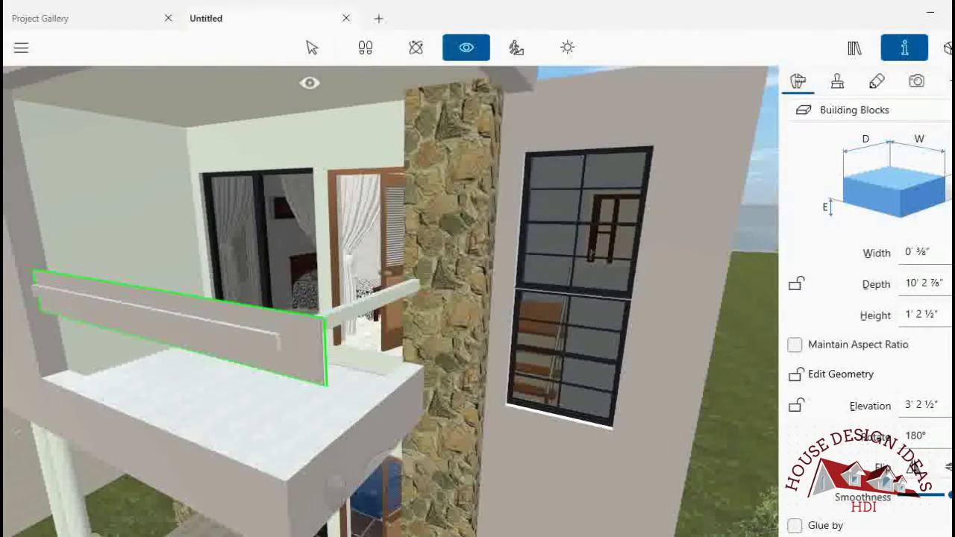
pyautogui.click(312, 47)
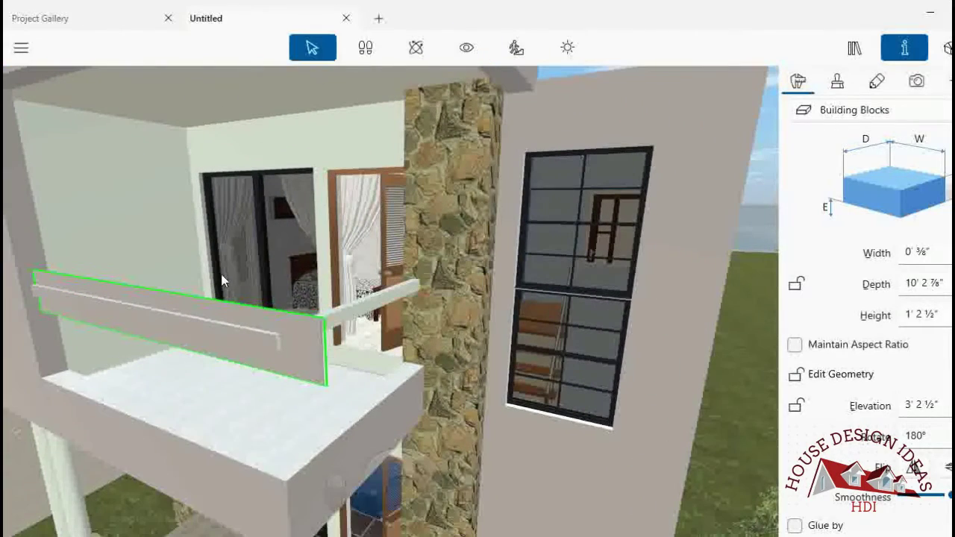
# - Lower the balcony's front panel elevation to 1' 1"
pyautogui.click(910, 403)
pyautogui.moveTo(917, 405)
pyautogui.mouseDown()
pyautogui.moveTo(904, 405)
pyautogui.moveTo(923, 406)
pyautogui.mouseUp()
pyautogui.write('0')
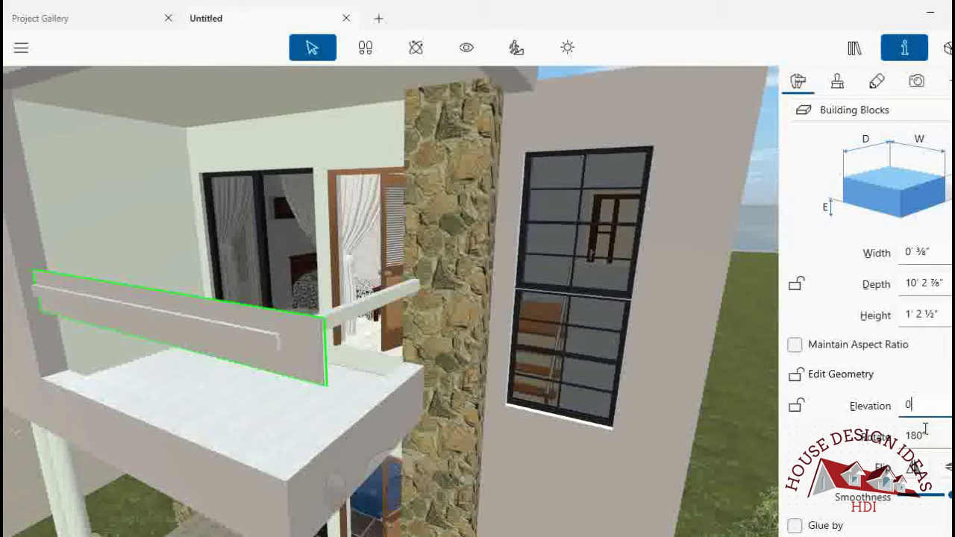
pyautogui.press('Tab')
pyautogui.scroll(1, 925, 404)
pyautogui.scroll(2, 925, 404)
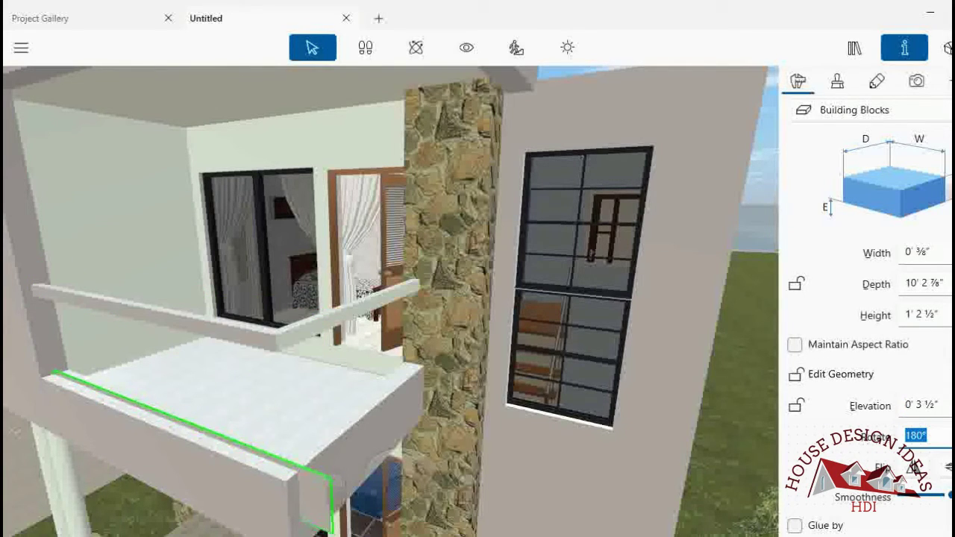
pyautogui.scroll(1, 924, 404)
pyautogui.scroll(1, 925, 404)
pyautogui.scroll(2, 925, 404)
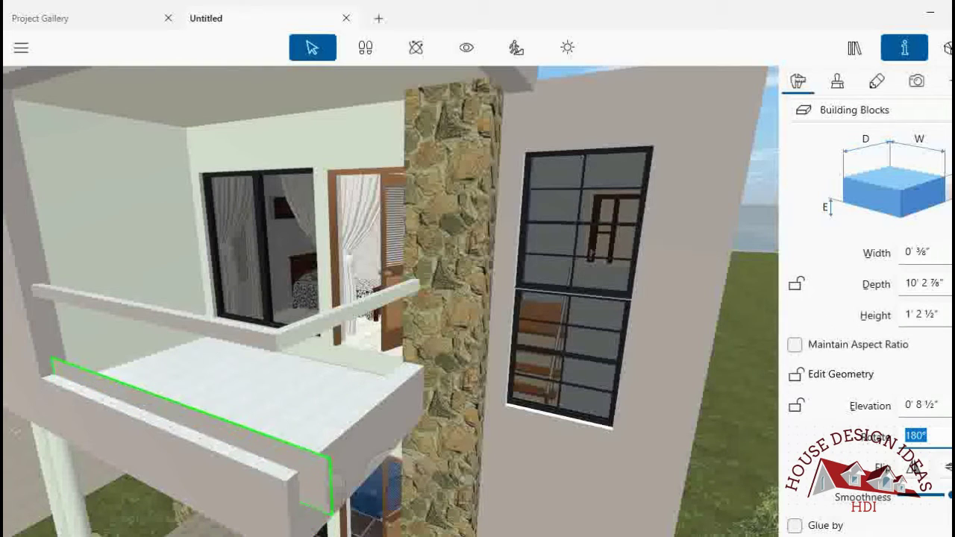
pyautogui.scroll(3, 925, 405)
pyautogui.scroll(1, 924, 404)
pyautogui.scroll(2, 924, 314)
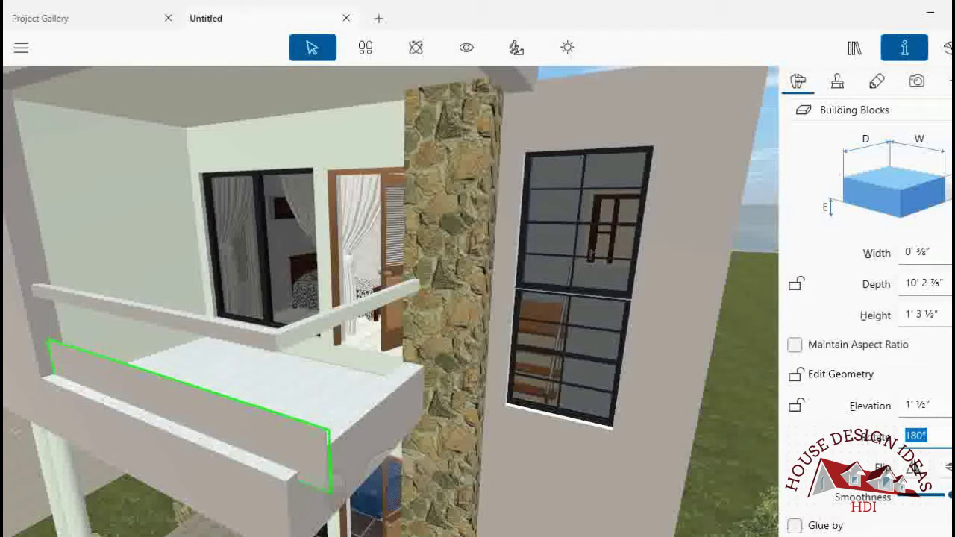
pyautogui.scroll(1, 924, 315)
# - Make the front panel 2' 6" tall, then select the top handrail
pyautogui.click(916, 314)
pyautogui.moveTo(911, 315); pyautogui.dragTo(928, 315)
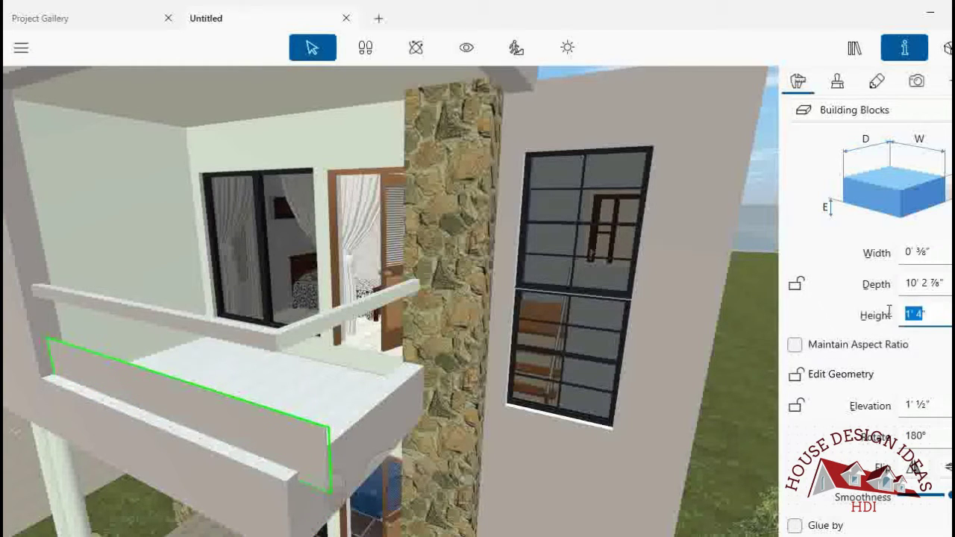
pyautogui.write('2')
pyautogui.click(923, 283)
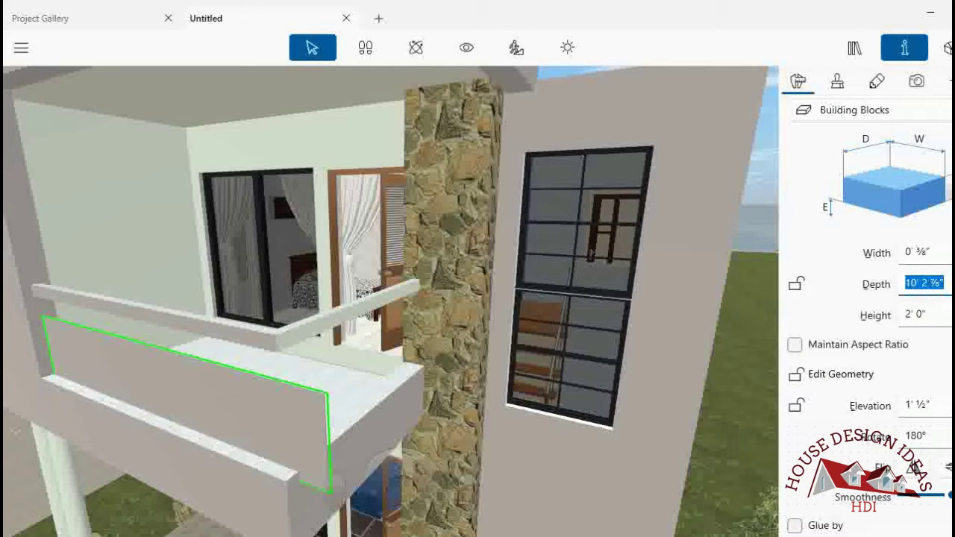
pyautogui.scroll(1, 924, 404)
pyautogui.click(927, 312)
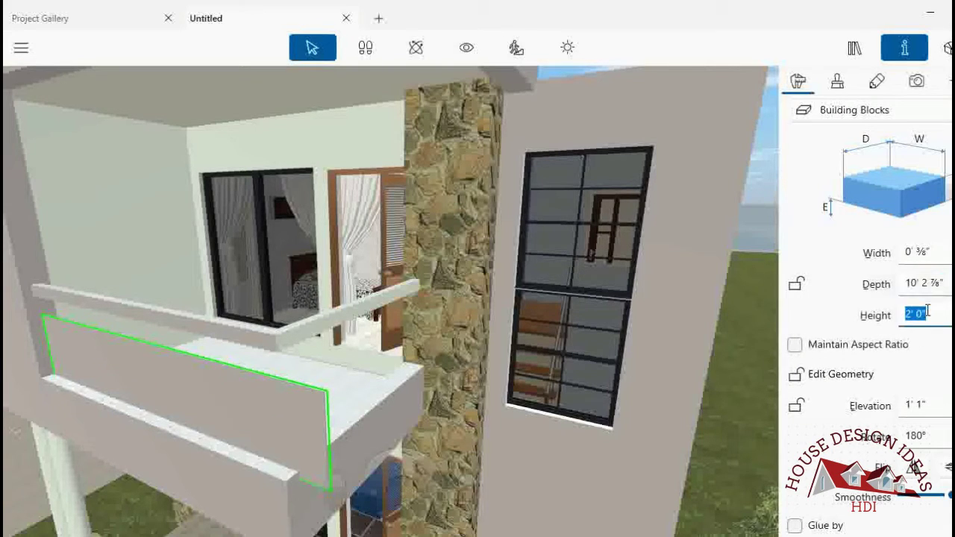
pyautogui.click(925, 313)
pyautogui.moveTo(927, 313); pyautogui.dragTo(905, 313)
pyautogui.click(921, 313)
pyautogui.write('6')
pyautogui.click(923, 283)
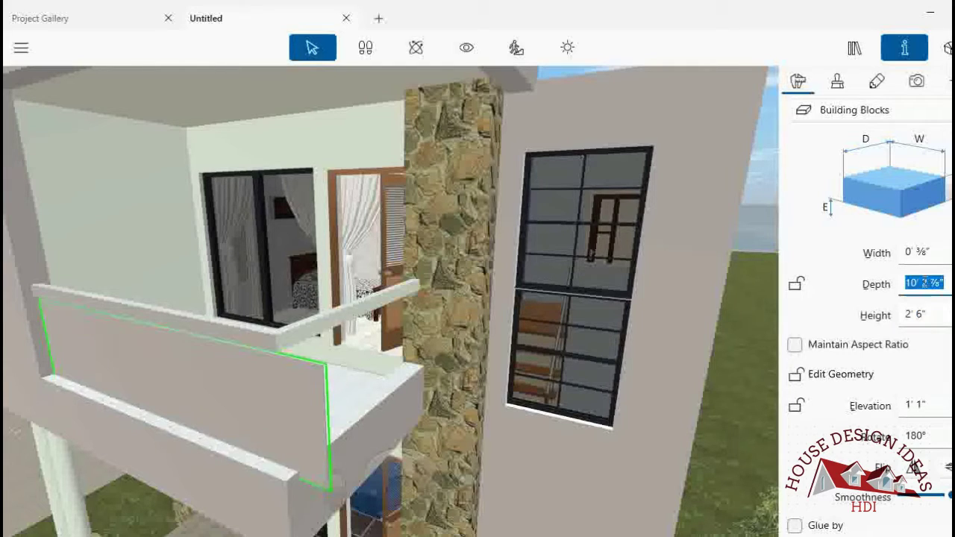
pyautogui.click(266, 334)
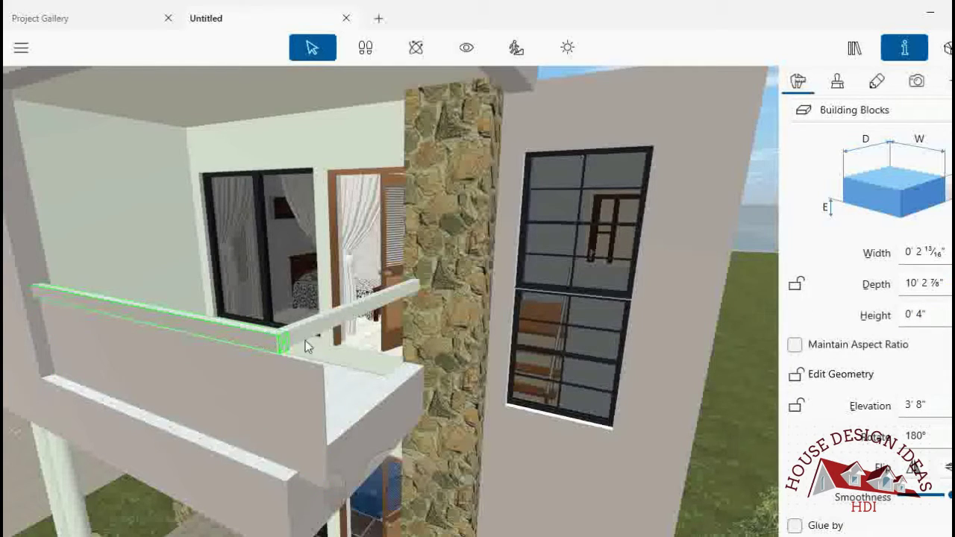
# - Copy the front handrail's 3' 6½" elevation value
pyautogui.scroll(-1, 925, 405)
pyautogui.scroll(-2, 925, 405)
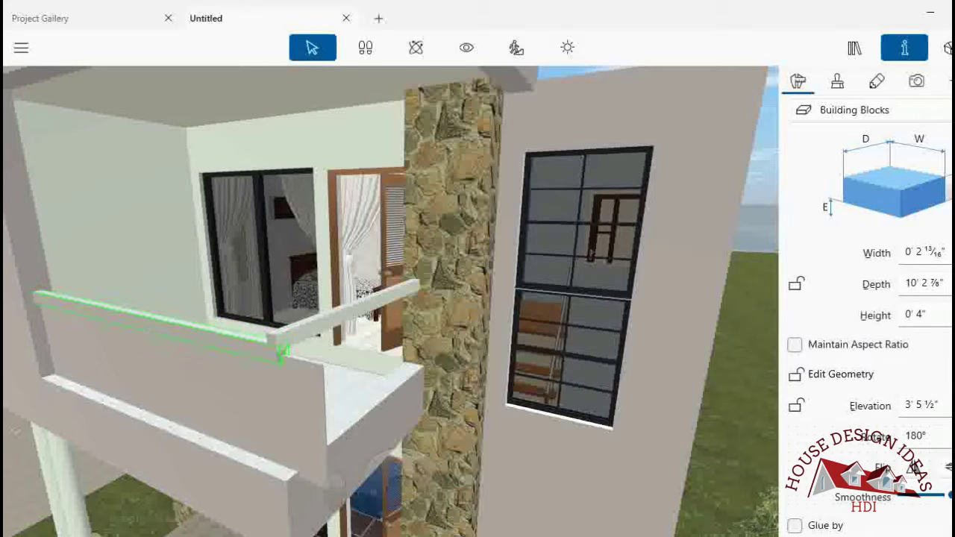
pyautogui.scroll(1, 925, 405)
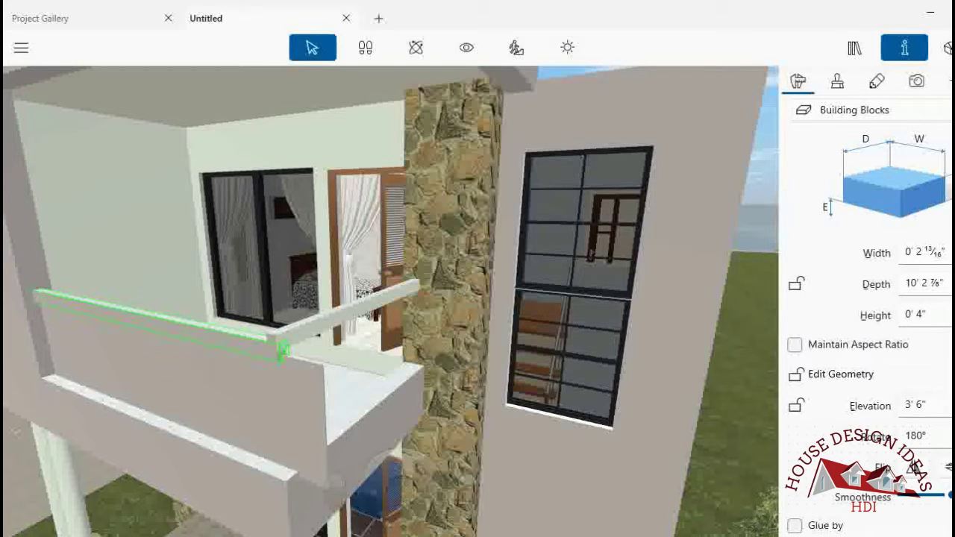
pyautogui.scroll(1, 925, 405)
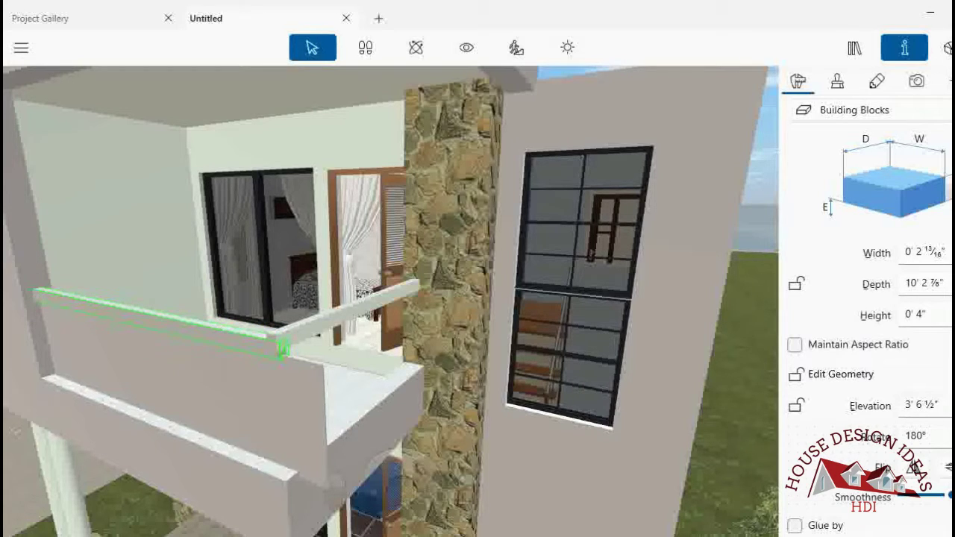
pyautogui.rightClick(921, 405)
pyautogui.click(820, 342)
# - Give the side handrail beam the same 3' 6½" elevation, keeping 90° rotation
pyautogui.click(345, 311)
pyautogui.click(921, 405)
pyautogui.rightClick(921, 405)
pyautogui.click(821, 465)
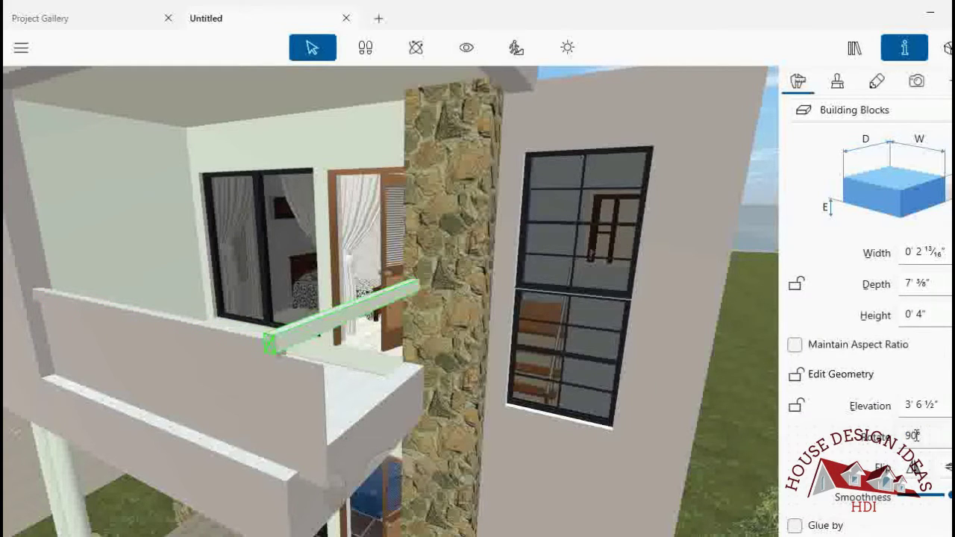
pyautogui.press('Tab')
pyautogui.write('90')
pyautogui.press('Return')
pyautogui.doubleClick(914, 403)
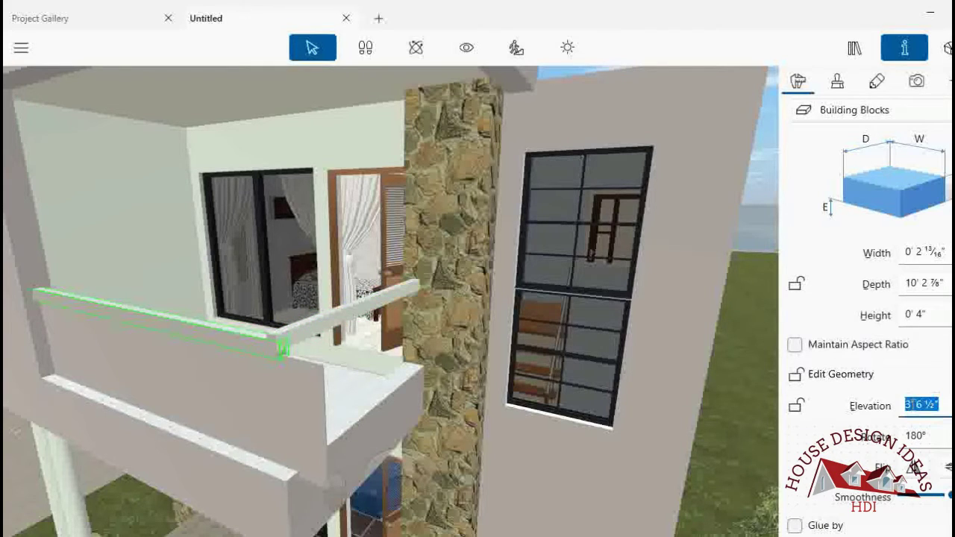
pyautogui.click(920, 404)
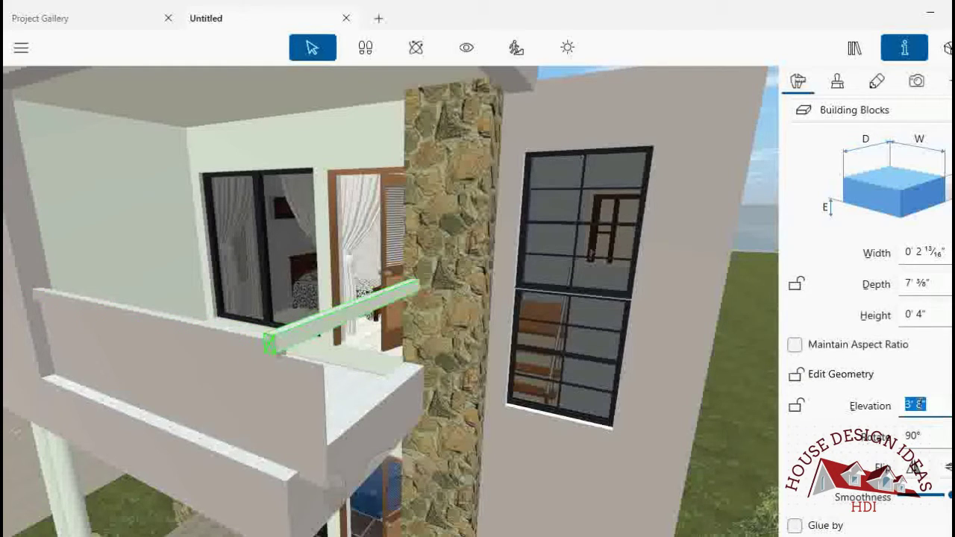
pyautogui.write("3' 6 1/2")
pyautogui.click(925, 436)
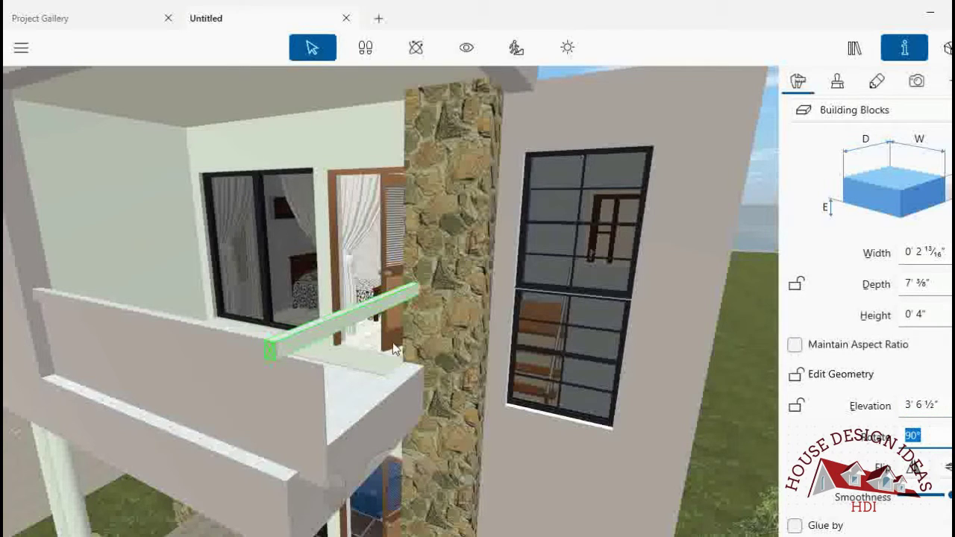
# - Shorten the solid front panel to about 9' 9⅜" deep, then select the side handrail bar
pyautogui.click(308, 389)
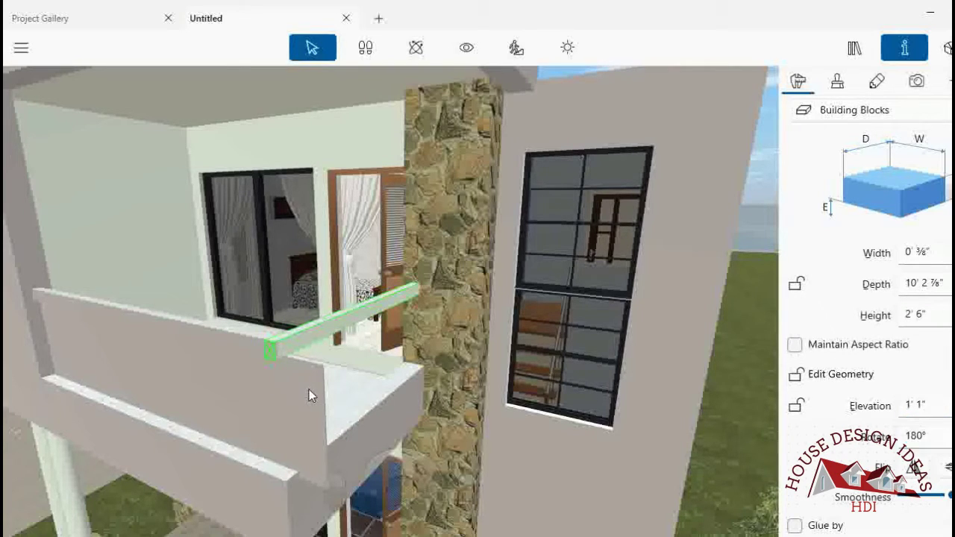
pyautogui.moveTo(326, 417); pyautogui.dragTo(285, 417)
pyautogui.click(353, 322)
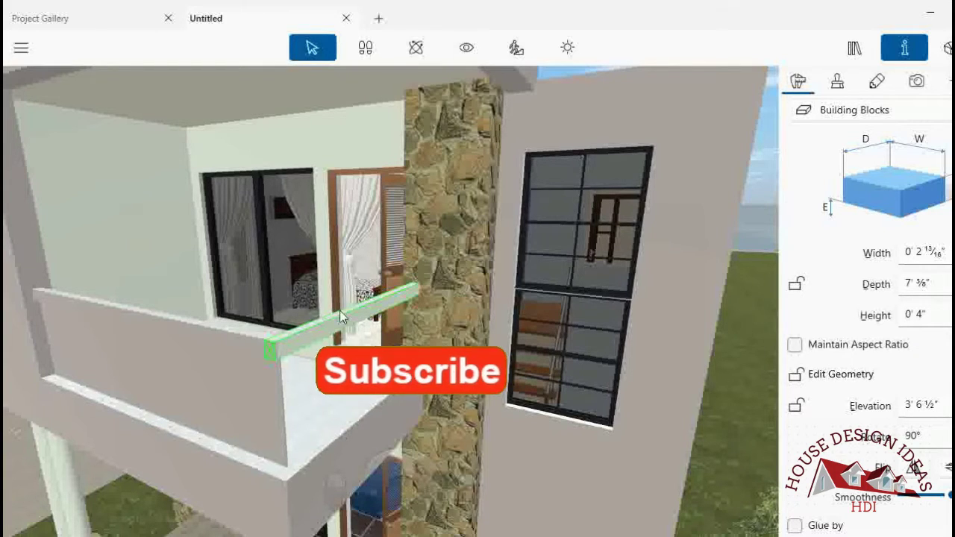
pyautogui.click(948, 49)
# - In the 2D plan, duplicate the side handrail block and move the copy beside the original
pyautogui.click(925, 73)
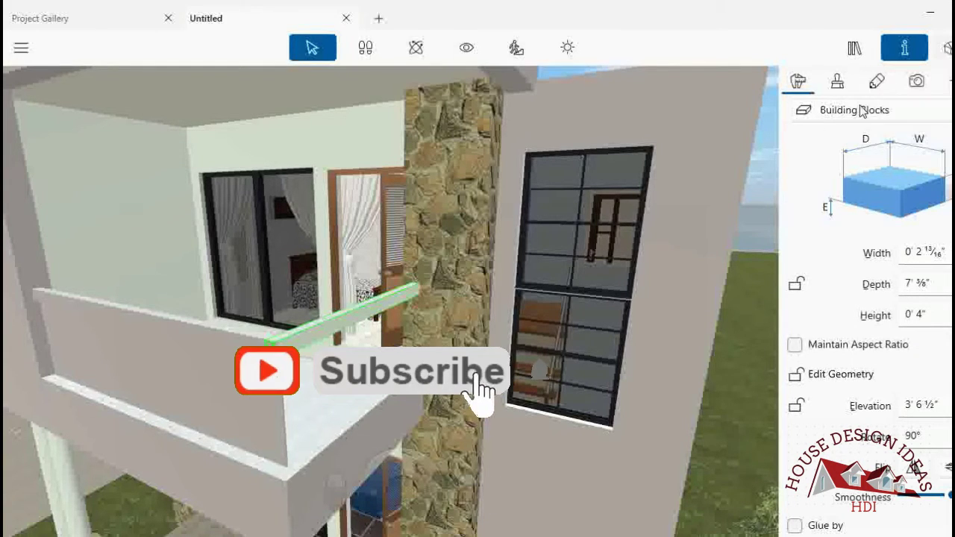
pyautogui.scroll(-1, 383, 451)
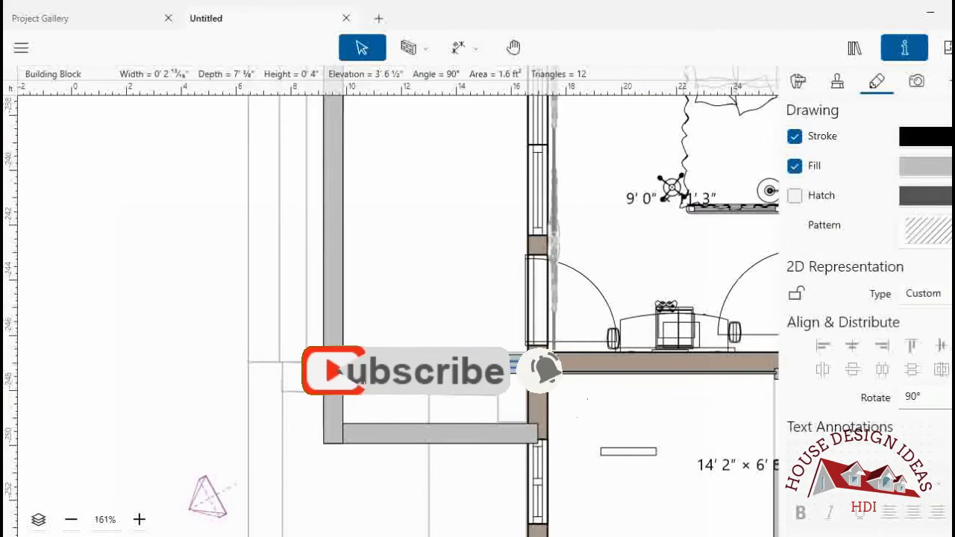
pyautogui.rightClick(402, 365)
pyautogui.click(456, 138)
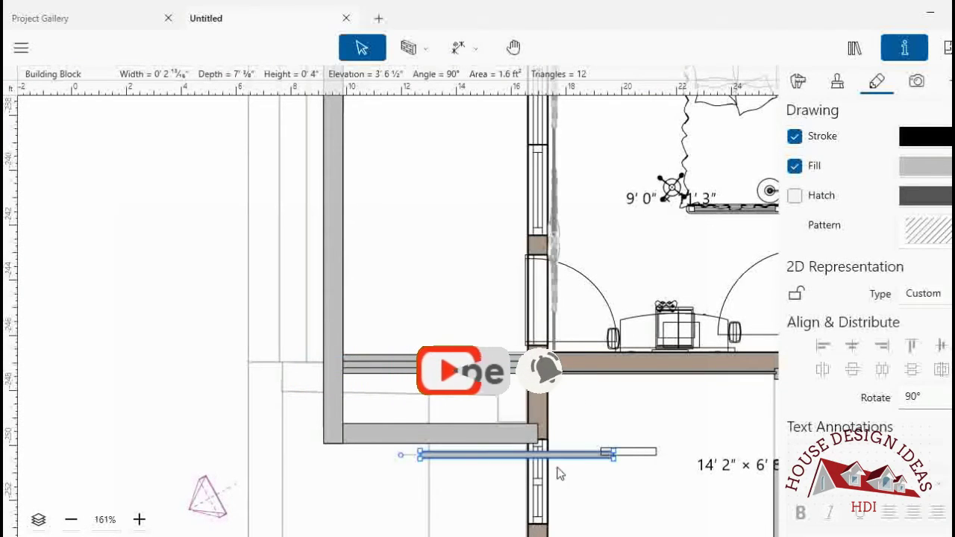
pyautogui.moveTo(514, 446); pyautogui.dragTo(464, 379)
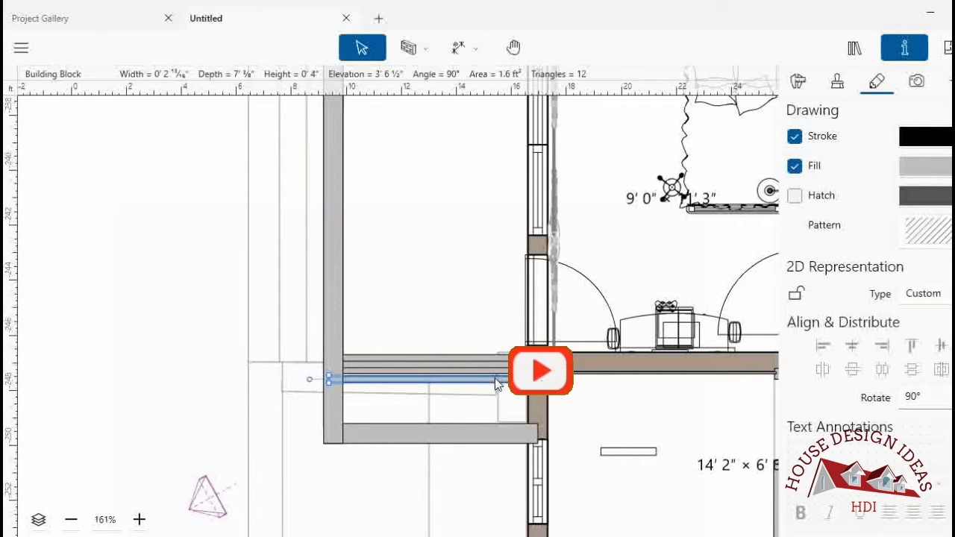
# - Shrink the copy to ⅜" wide and align it onto the grey handrail bar
pyautogui.click(139, 519)
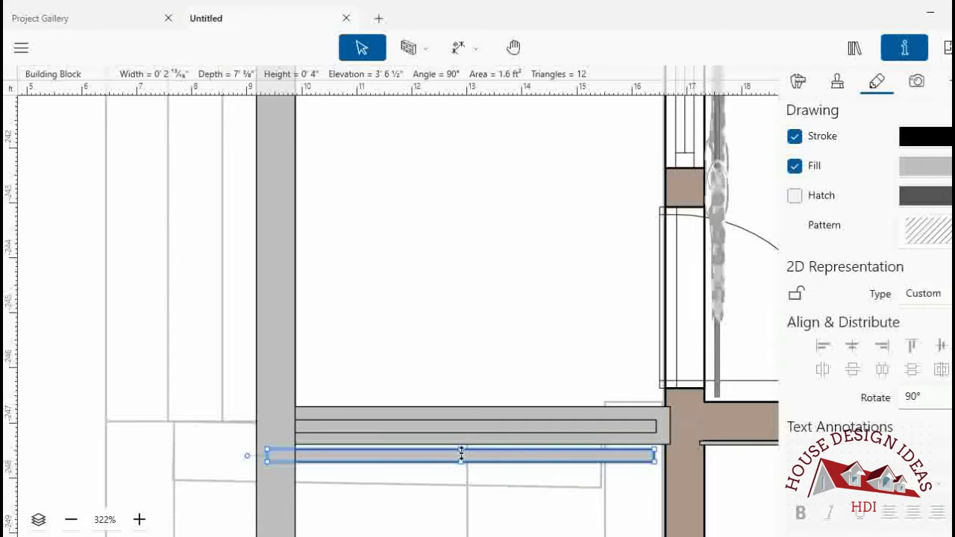
pyautogui.moveTo(461, 453); pyautogui.dragTo(465, 449)
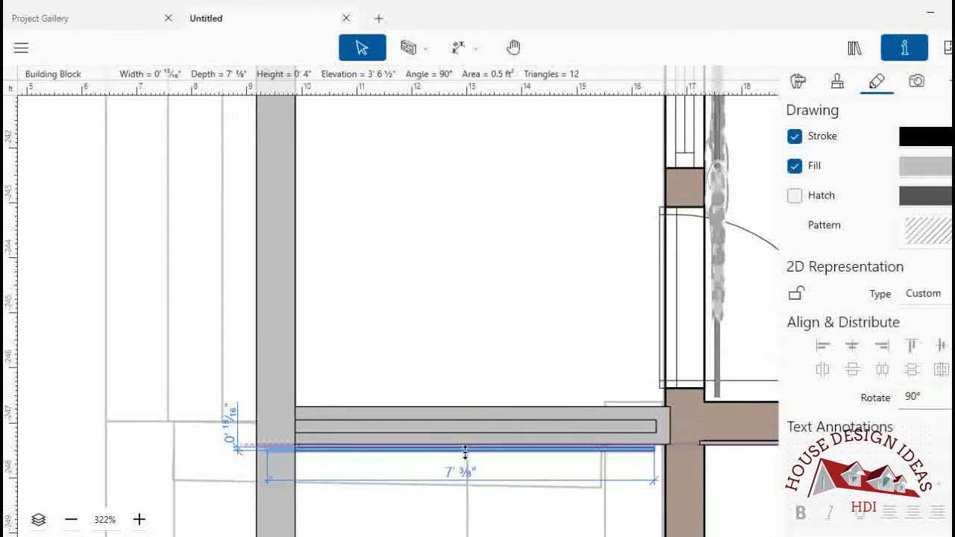
pyautogui.click(798, 82)
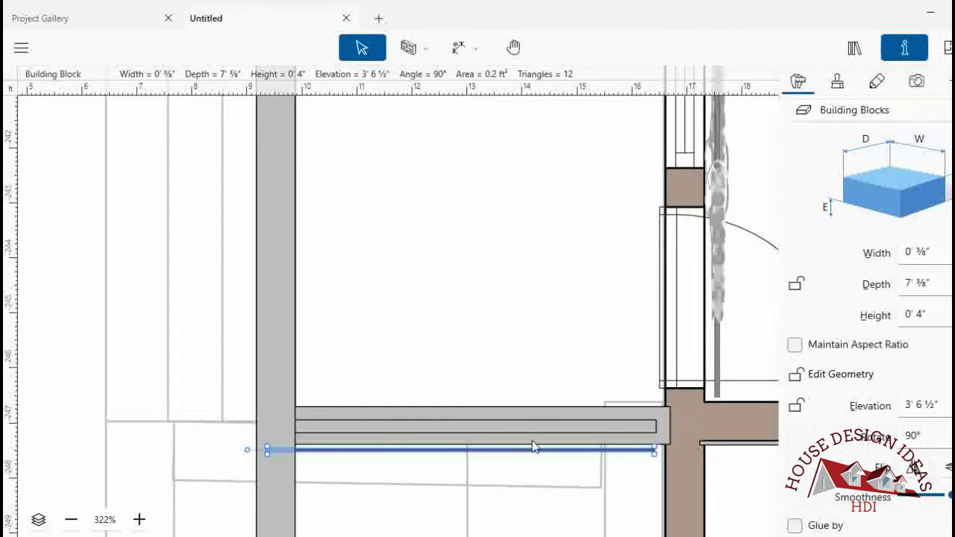
pyautogui.moveTo(533, 446); pyautogui.dragTo(537, 434)
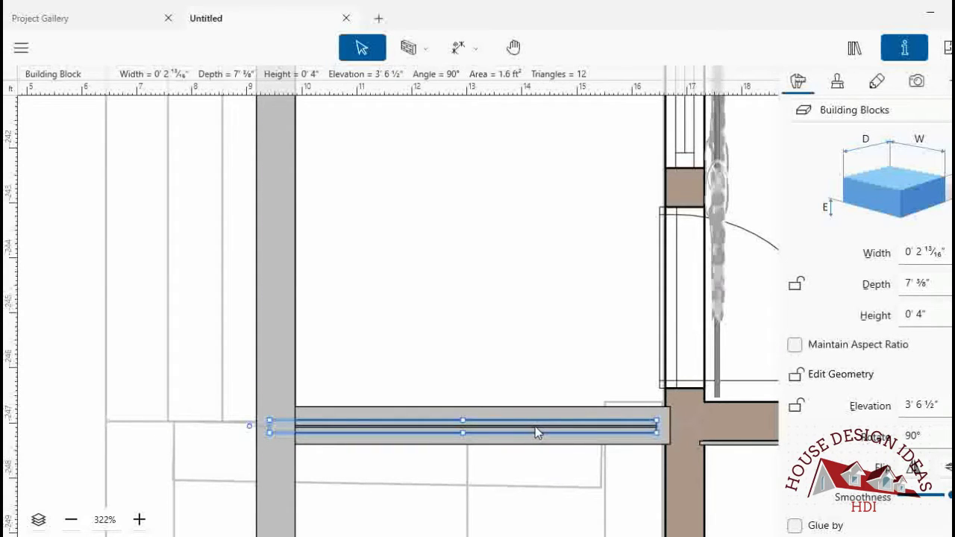
pyautogui.click(946, 47)
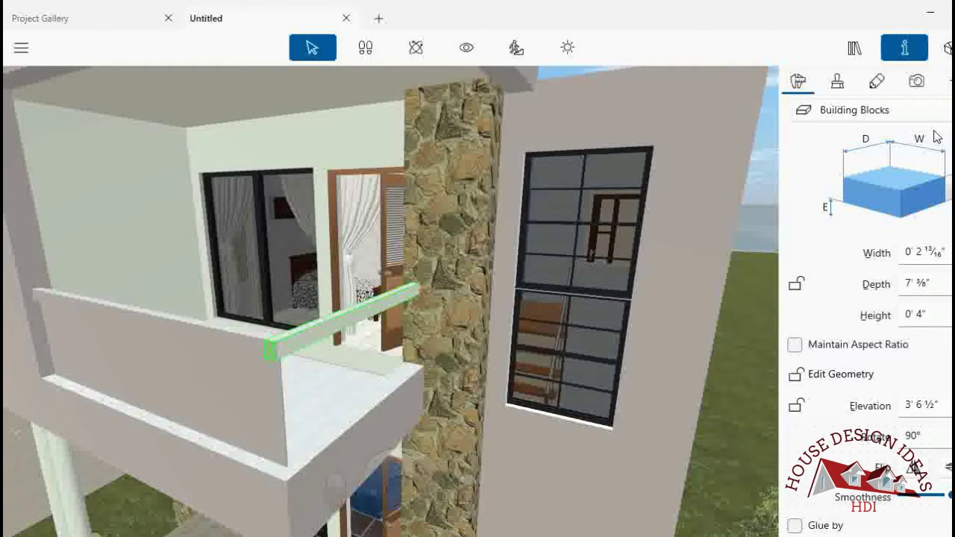
# - In the 2D plan, zoom in and select the thin ⅜" block
pyautogui.click(946, 47)
pyautogui.click(471, 425)
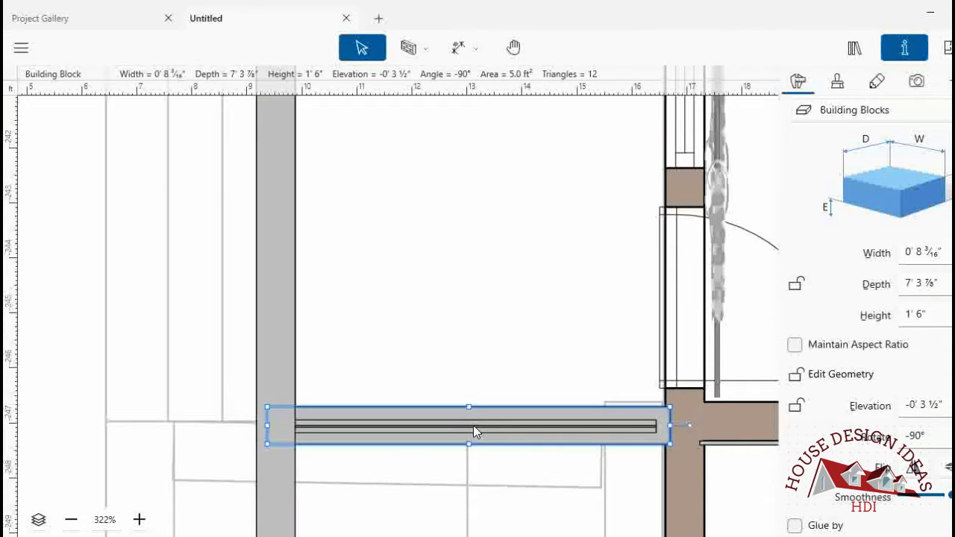
pyautogui.click(472, 425)
pyautogui.click(472, 425)
pyautogui.click(139, 519)
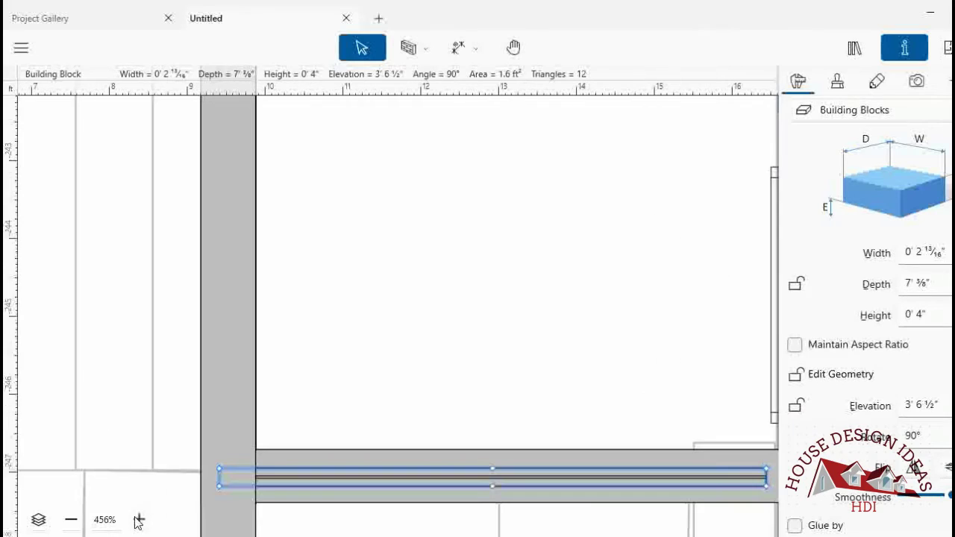
pyautogui.scroll(-2, 482, 339)
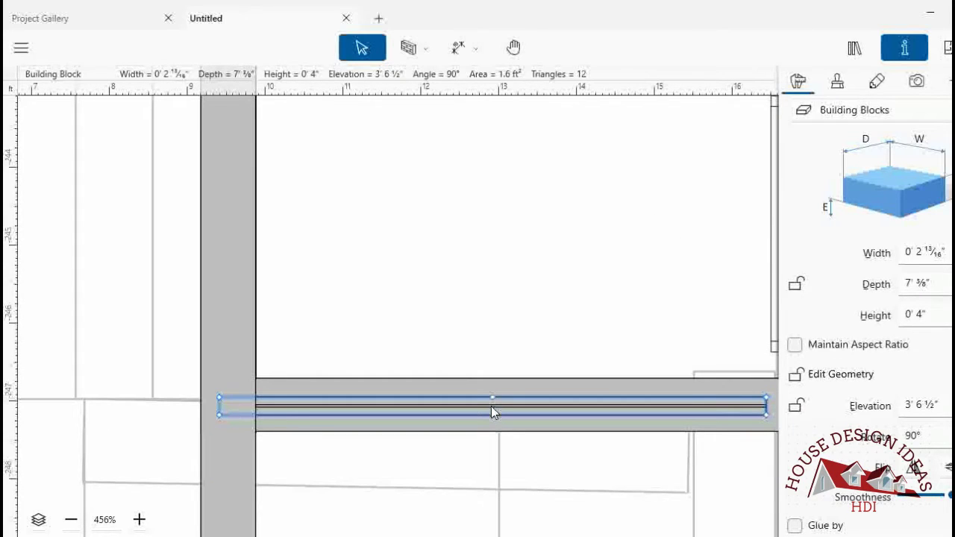
pyautogui.click(538, 456)
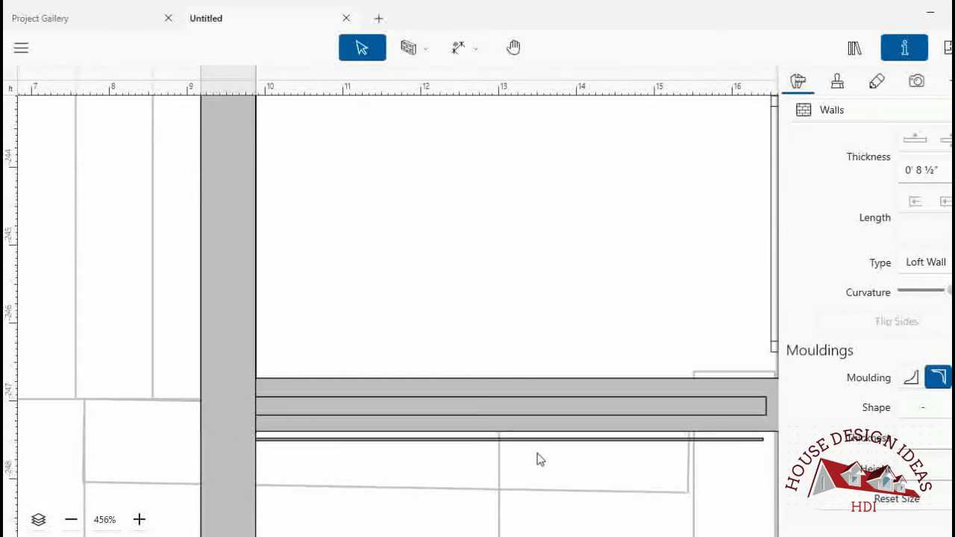
pyautogui.click(620, 441)
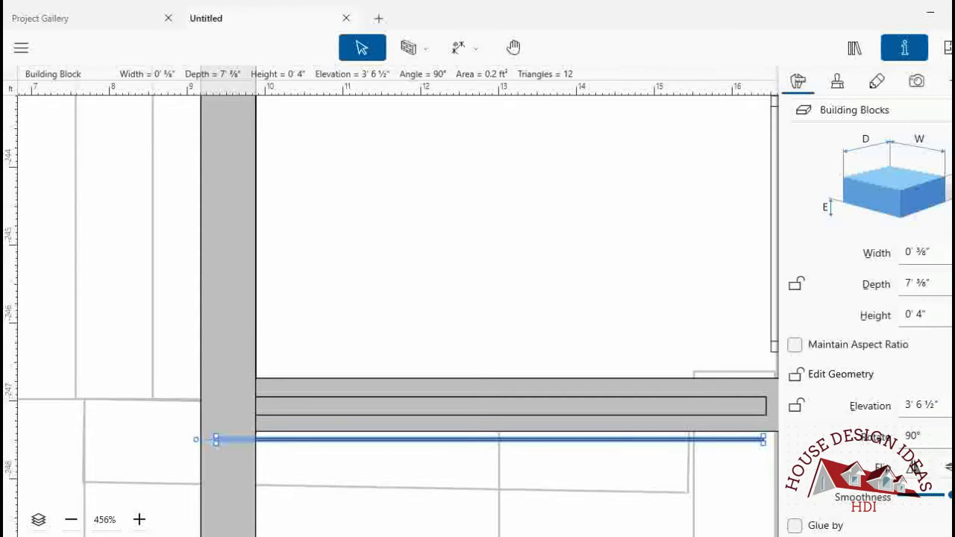
# - Set the thin block's height to 2' 0" and drag it onto the wall line
pyautogui.click(912, 314)
pyautogui.press('Return')
pyautogui.click(912, 314)
pyautogui.doubleClick(922, 314)
pyautogui.write('2')
pyautogui.hotkey('shift', 'Tab')
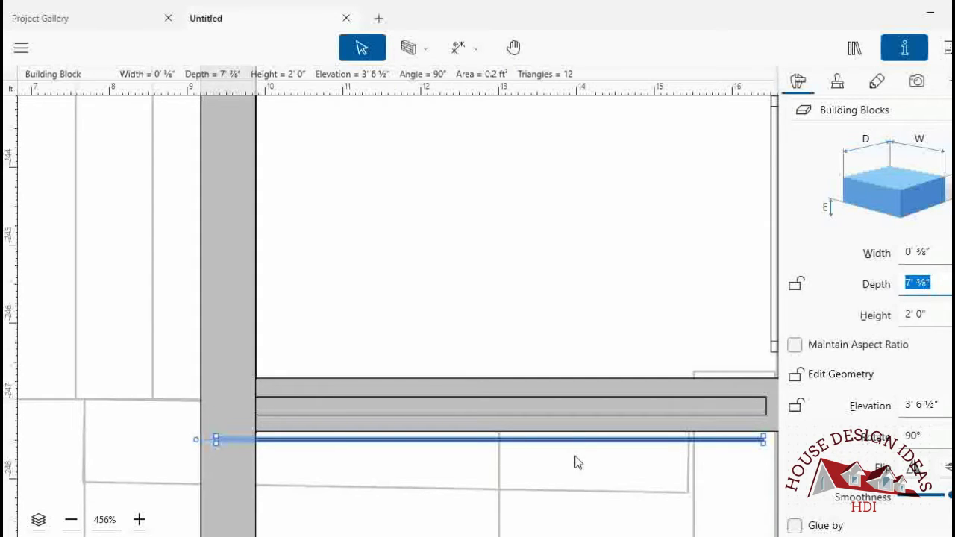
pyautogui.click(575, 443)
pyautogui.click(575, 441)
pyautogui.moveTo(575, 442); pyautogui.dragTo(579, 407)
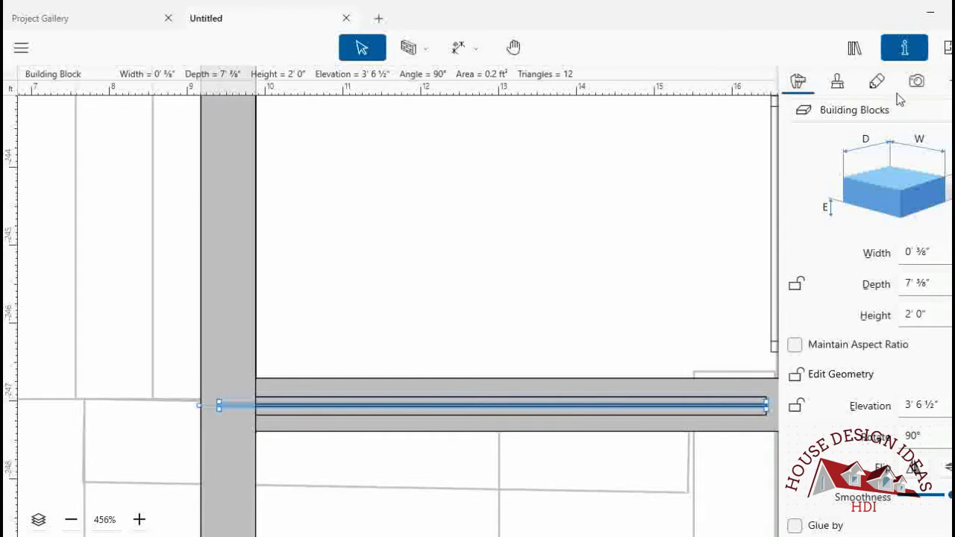
# - In 3D, set the new balcony panel's elevation to 1' 1" with 180° rotation
pyautogui.click(944, 47)
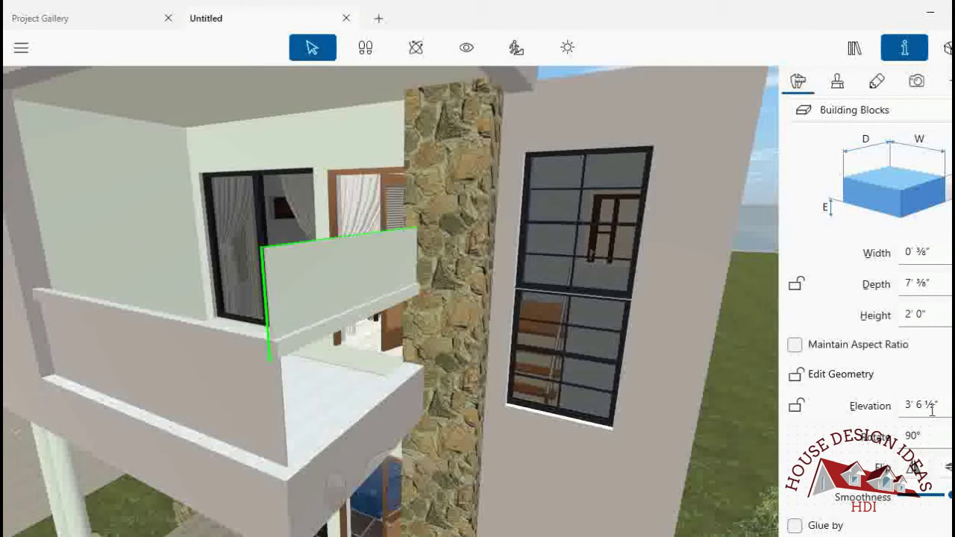
pyautogui.click(242, 392)
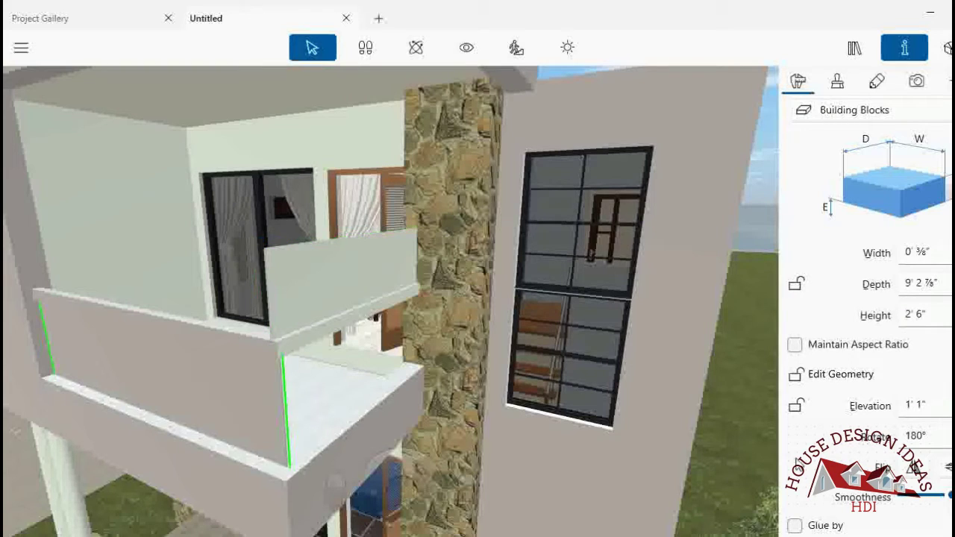
pyautogui.click(930, 403)
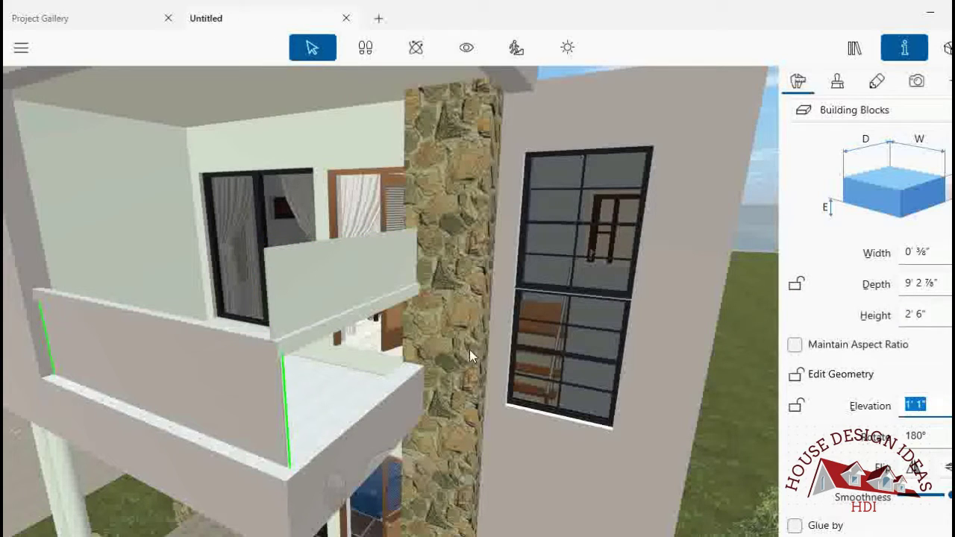
pyautogui.click(355, 273)
pyautogui.doubleClick(929, 405)
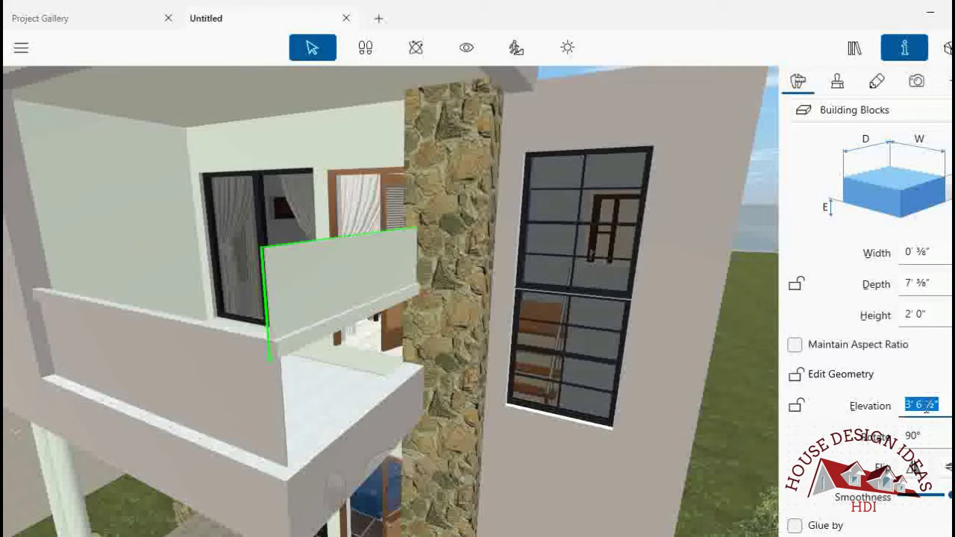
pyautogui.write('1\' 1"')
pyautogui.click(915, 437)
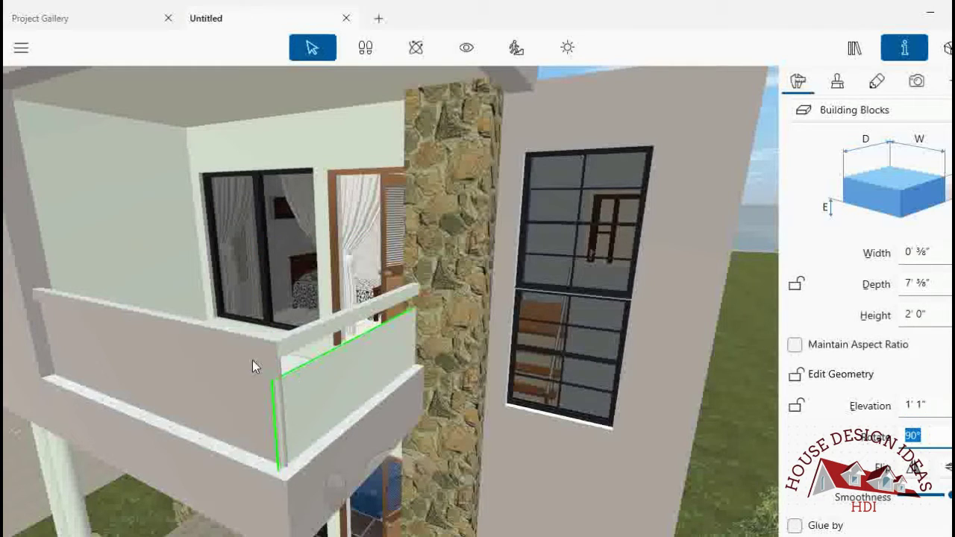
pyautogui.write('180')
pyautogui.press('Return')
# - Resize the panel to 2' 6" high and 6' 10 7/8" deep
pyautogui.click(916, 314)
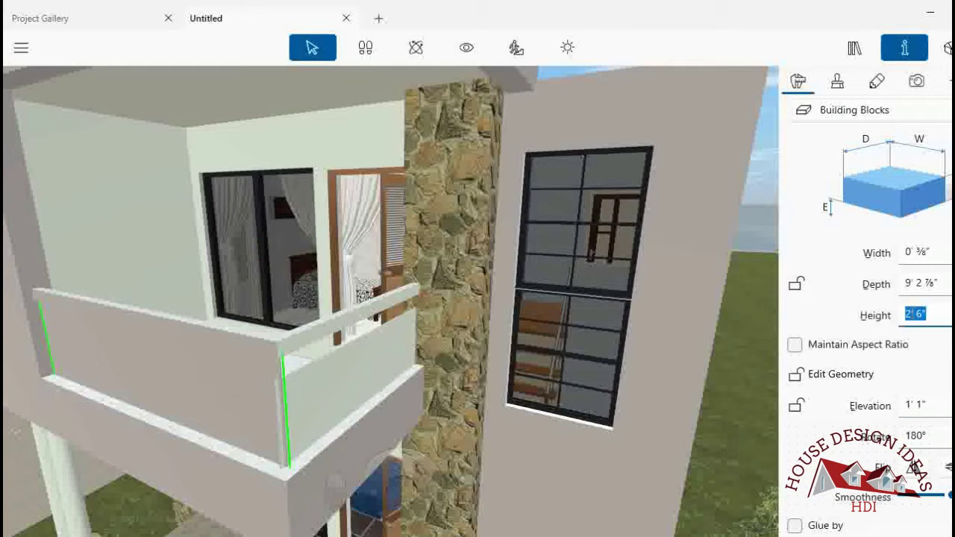
pyautogui.click(361, 375)
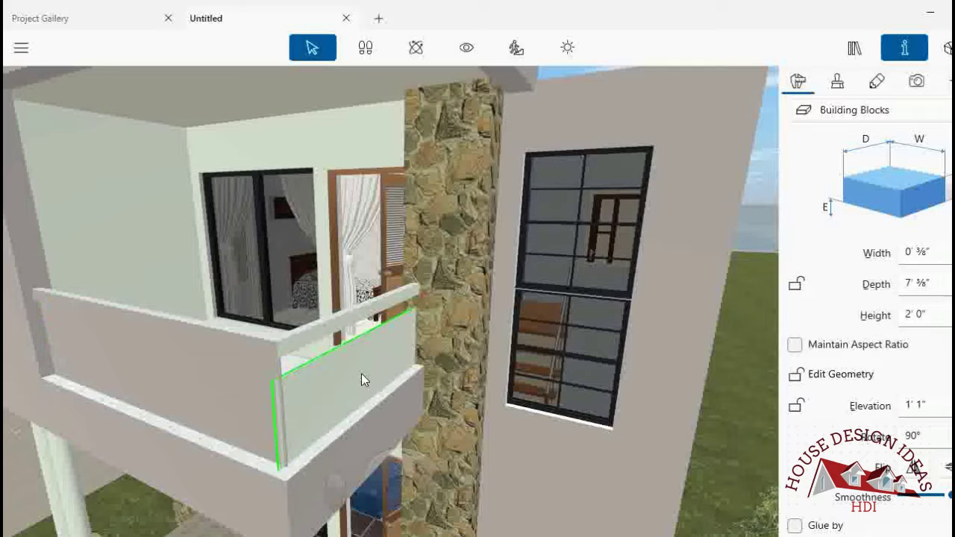
pyautogui.click(926, 313)
pyautogui.write('2\' 6"')
pyautogui.click(923, 282)
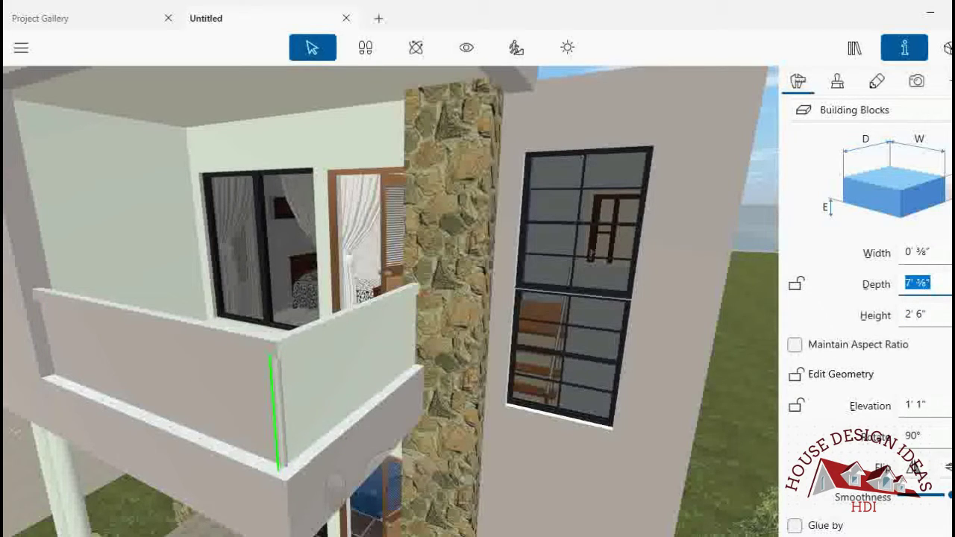
pyautogui.write('6\' 10 7/8"')
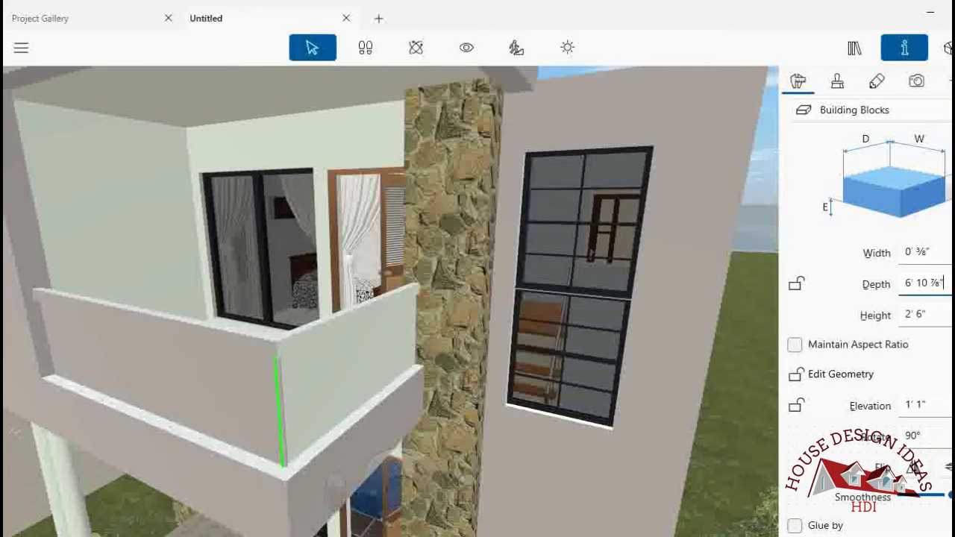
# - Walk the camera around to view the balcony from the left and select its side wall
pyautogui.click(466, 47)
pyautogui.moveTo(479, 354)
pyautogui.mouseDown()
pyautogui.moveTo(437, 358)
pyautogui.moveTo(463, 502)
pyautogui.moveTo(416, 459)
pyautogui.mouseUp()
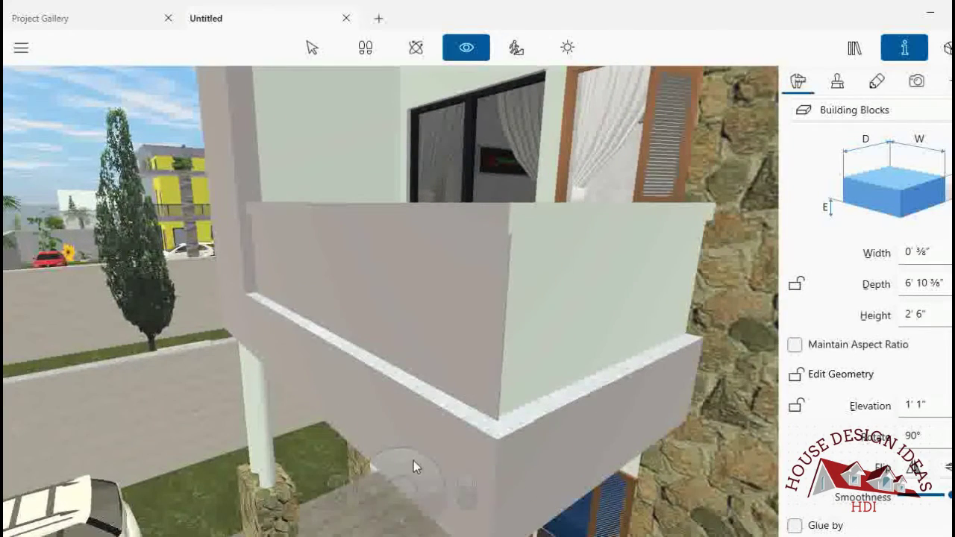
pyautogui.moveTo(416, 459); pyautogui.dragTo(425, 462)
pyautogui.click(312, 47)
pyautogui.click(477, 285)
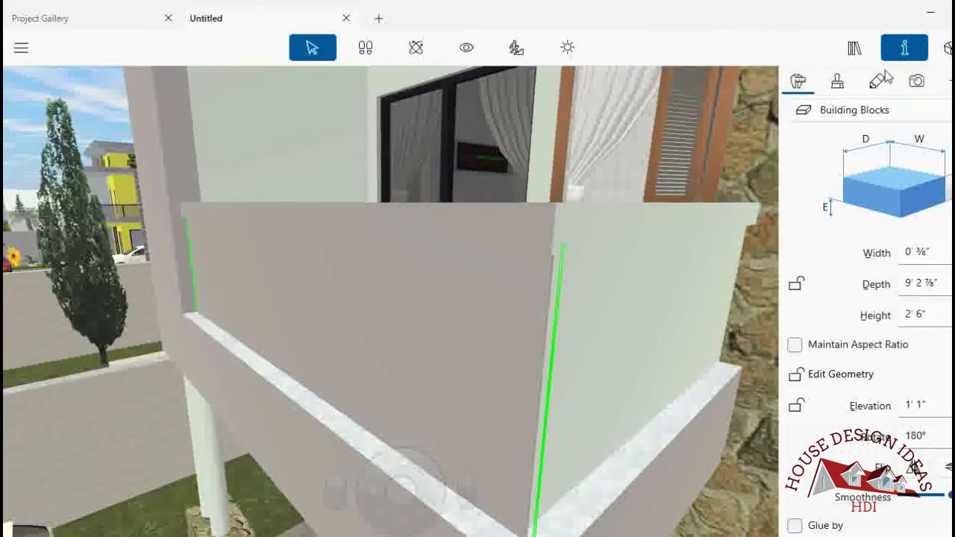
pyautogui.click(837, 82)
# - Apply Matte paint/9019 grey to the balcony panel's lighter faces
pyautogui.click(824, 186)
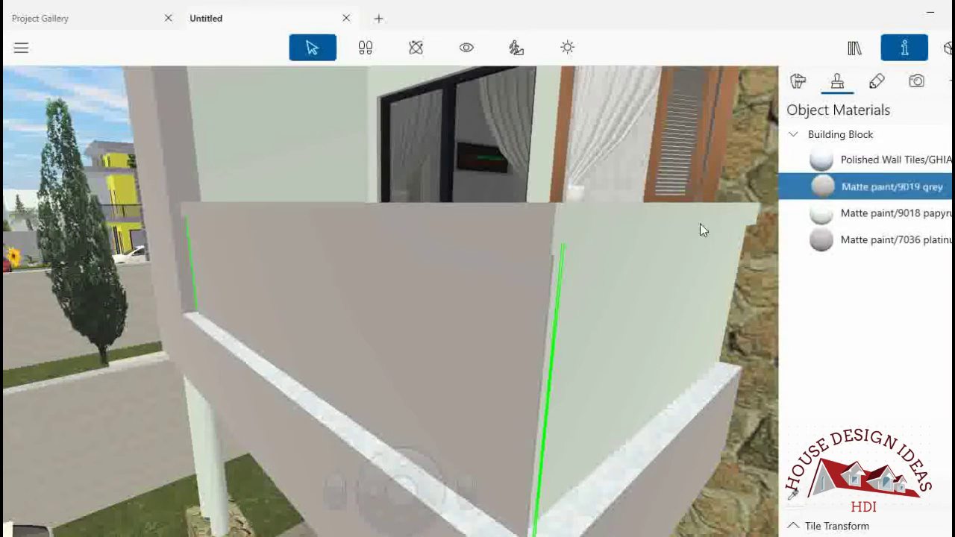
pyautogui.moveTo(825, 186); pyautogui.dragTo(593, 225)
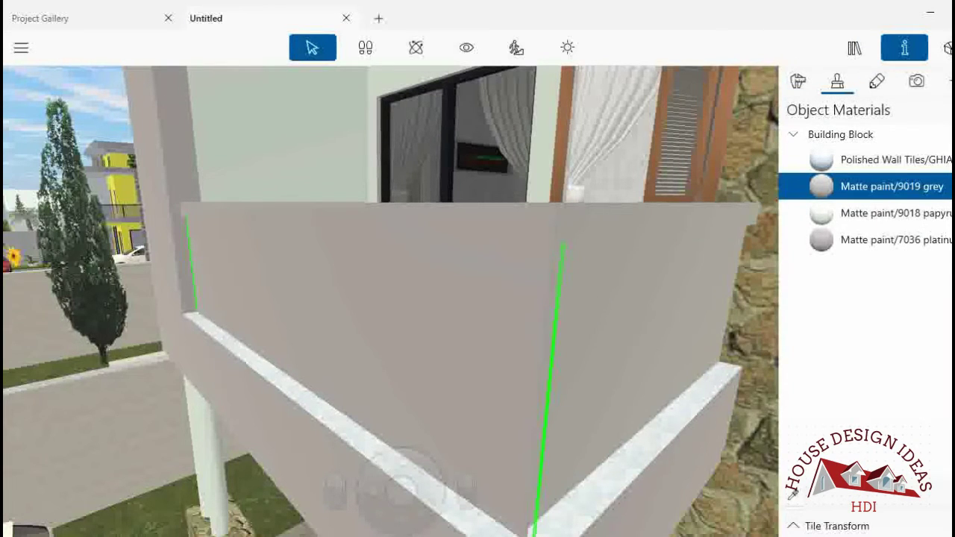
pyautogui.moveTo(426, 516); pyautogui.dragTo(429, 518)
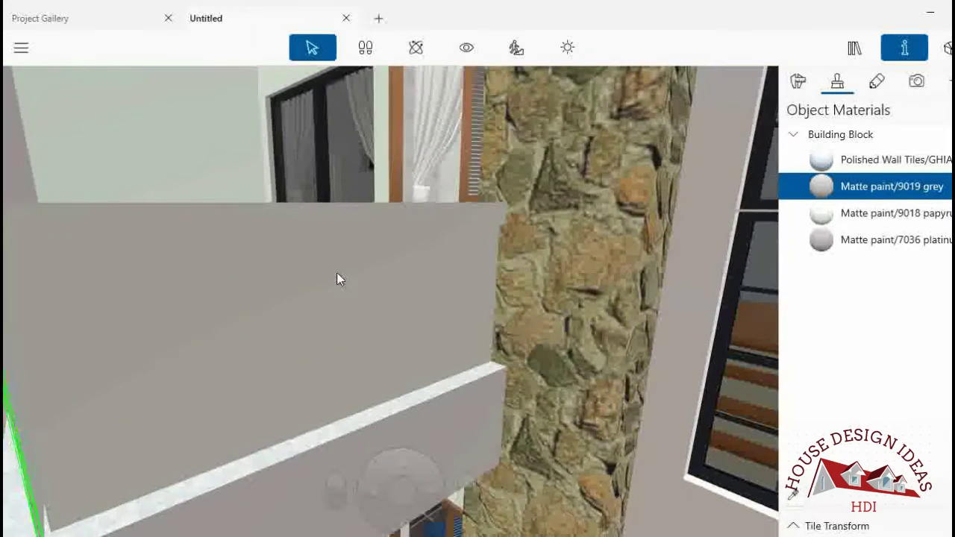
pyautogui.click(466, 46)
pyautogui.moveTo(469, 234); pyautogui.dragTo(348, 261)
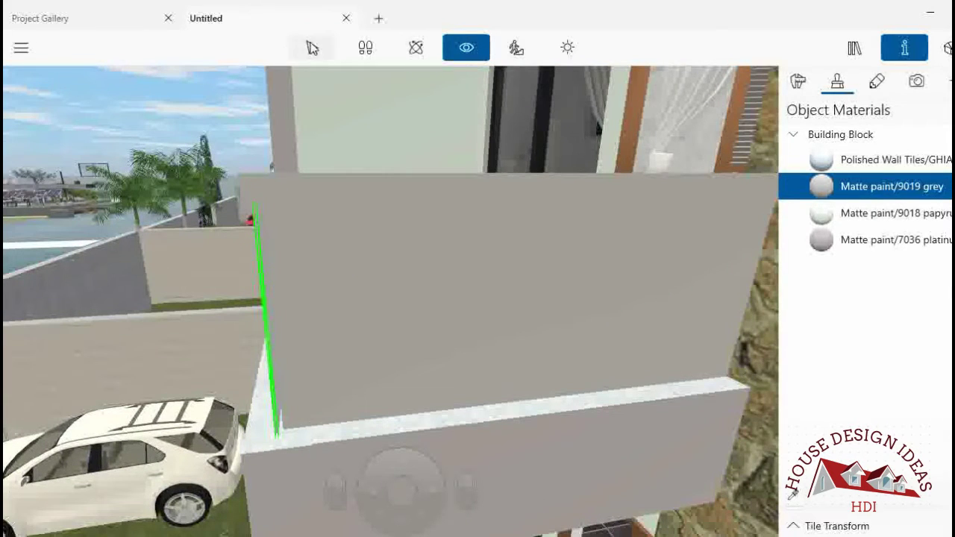
pyautogui.click(355, 340)
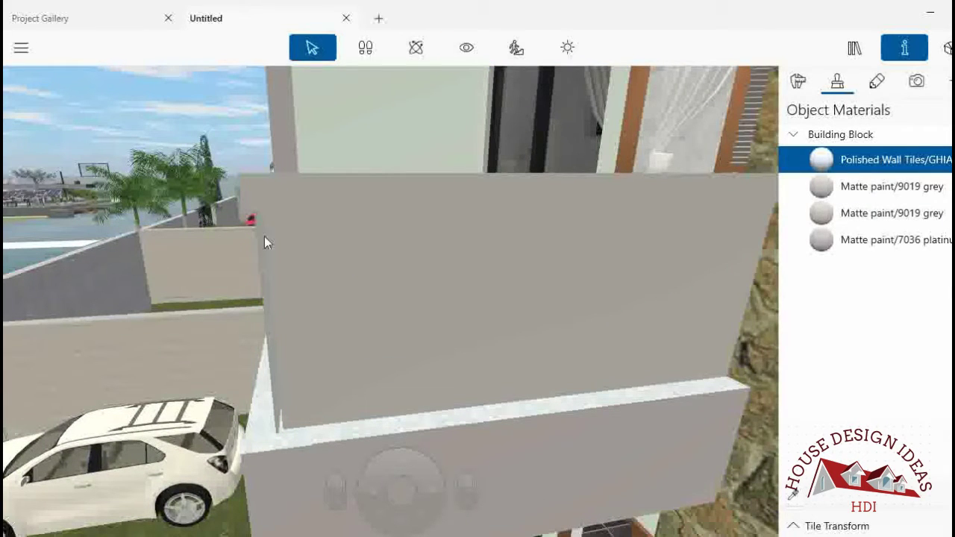
pyautogui.moveTo(264, 243); pyautogui.dragTo(326, 302)
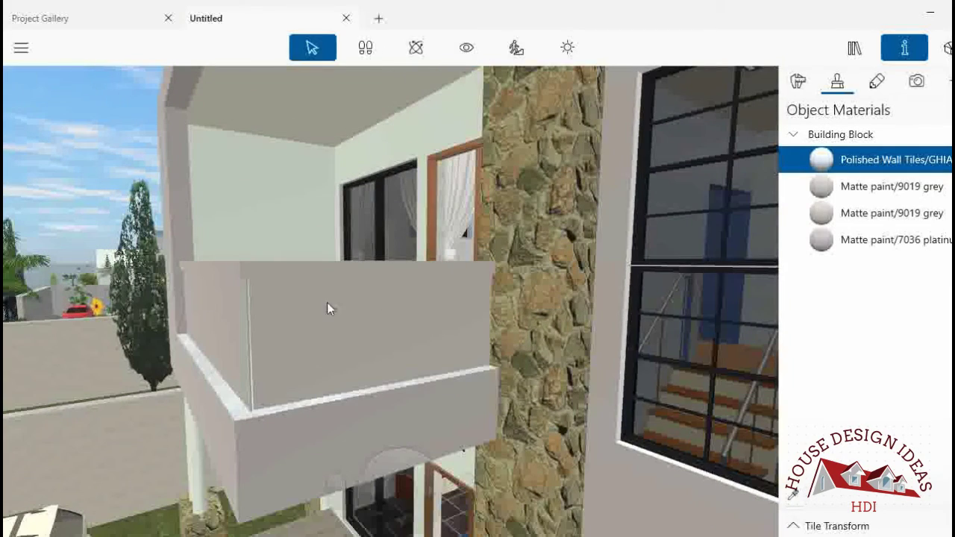
pyautogui.moveTo(393, 462); pyautogui.dragTo(394, 471)
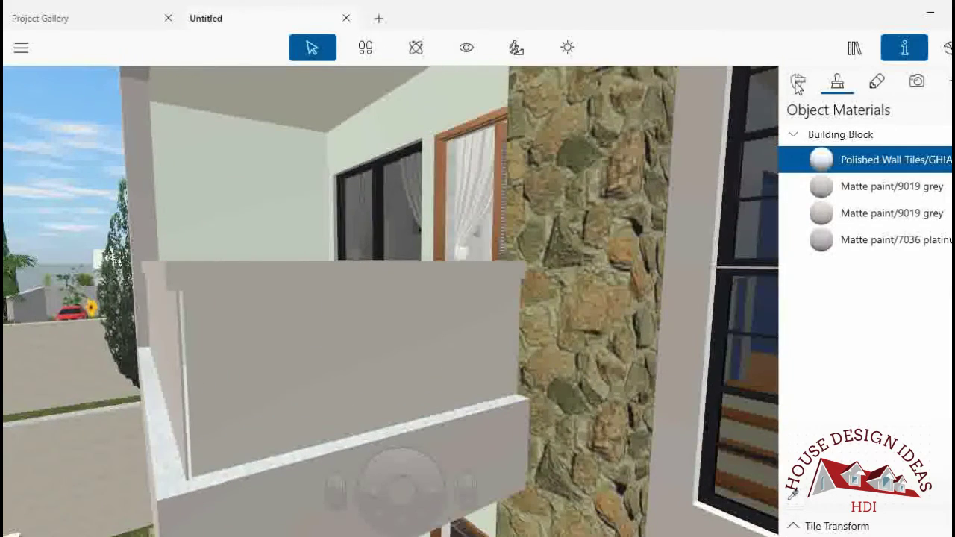
# - Select the new balcony panel and turn the camera to view it from outside
pyautogui.click(797, 82)
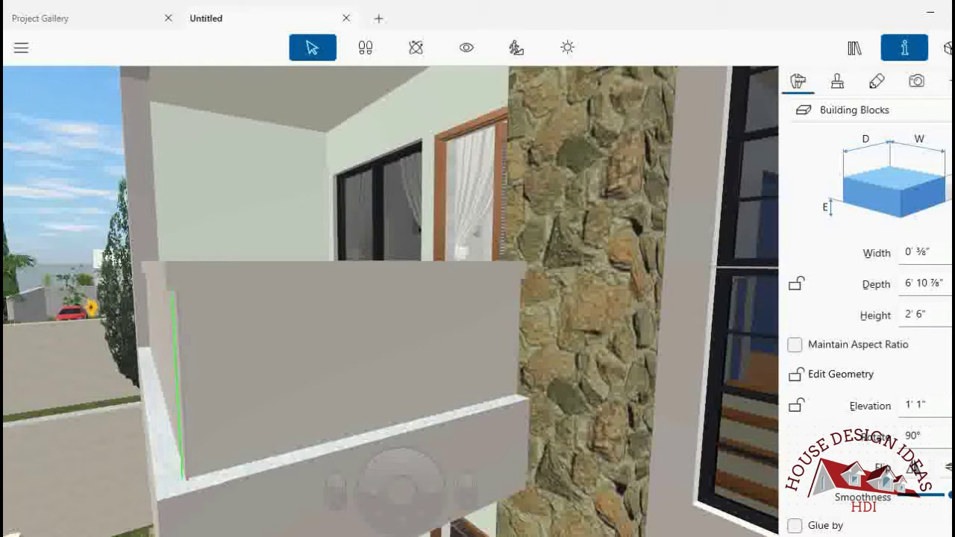
pyautogui.moveTo(163, 340); pyautogui.dragTo(171, 339)
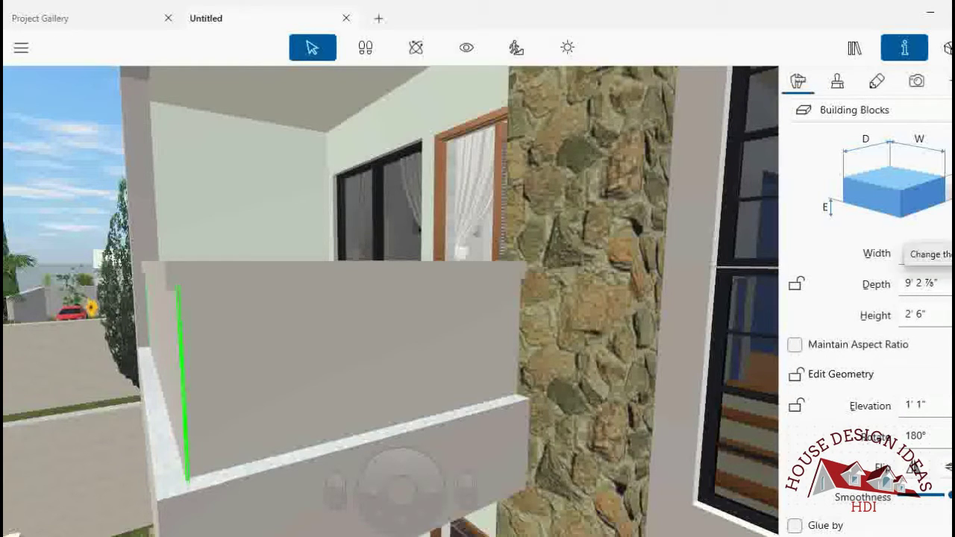
pyautogui.click(466, 47)
pyautogui.moveTo(460, 277)
pyautogui.mouseDown()
pyautogui.moveTo(205, 333)
pyautogui.moveTo(711, 336)
pyautogui.mouseUp()
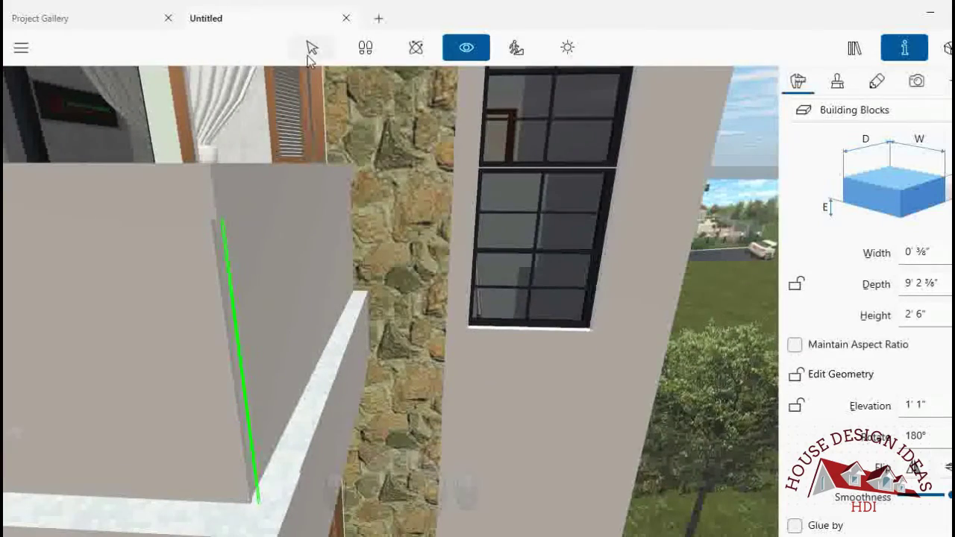
pyautogui.click(310, 50)
pyautogui.click(724, 249)
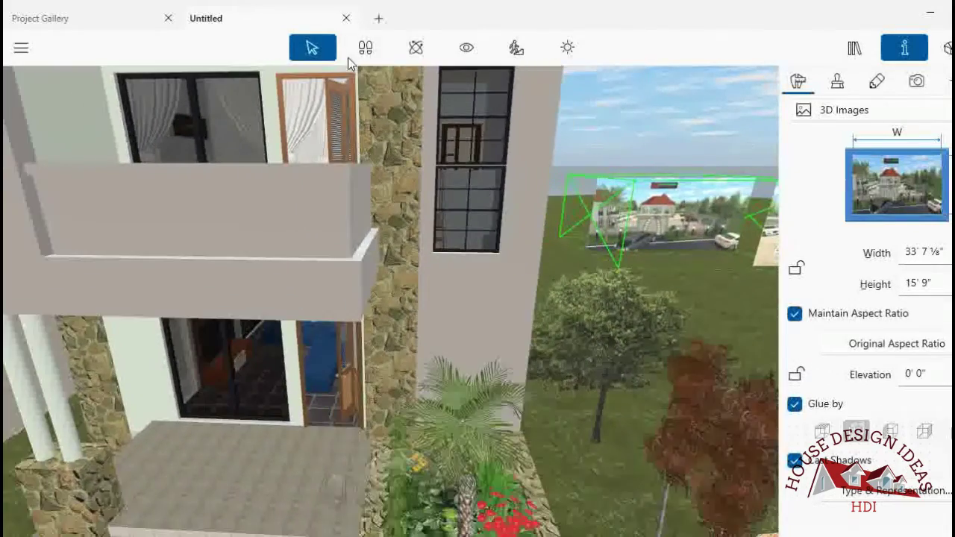
# - Paint the front parapet's top edge with Matte paint/9011 graphite
pyautogui.click(466, 49)
pyautogui.click(338, 55)
pyautogui.click(504, 153)
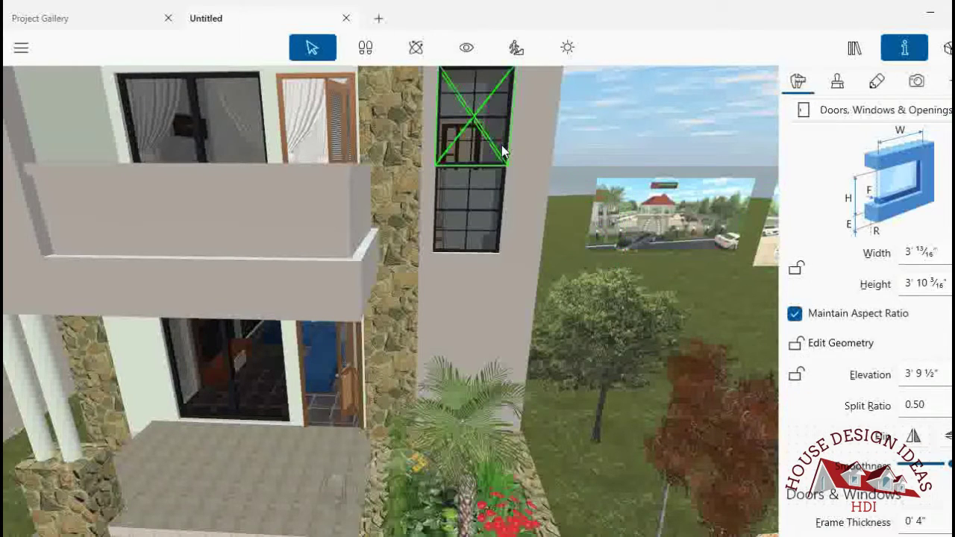
pyautogui.click(837, 82)
pyautogui.moveTo(831, 154); pyautogui.dragTo(328, 171)
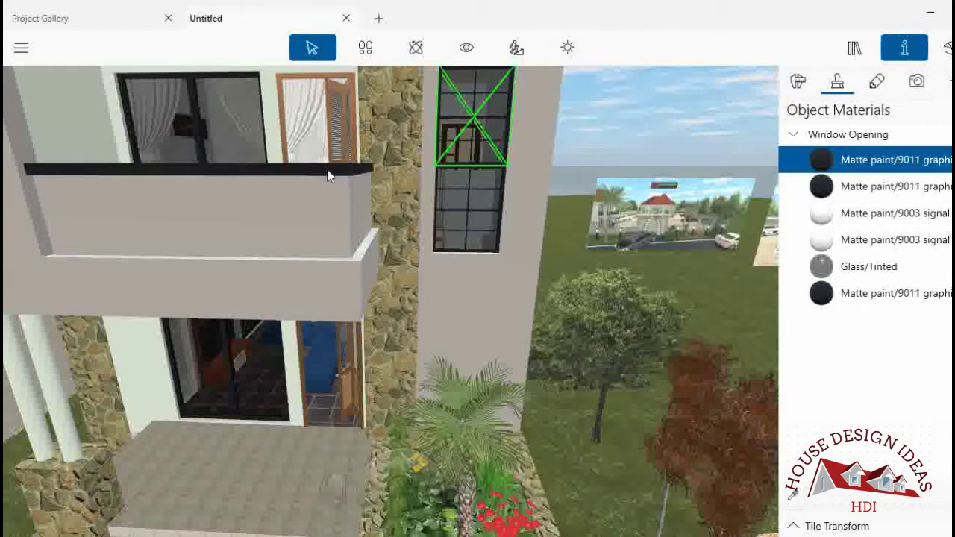
# - Turn the front parapet wall into Glass/Tinted, taken from the upper window
pyautogui.click(327, 171)
pyautogui.moveTo(820, 266)
pyautogui.mouseDown()
pyautogui.moveTo(831, 255)
pyautogui.moveTo(326, 215)
pyautogui.mouseUp()
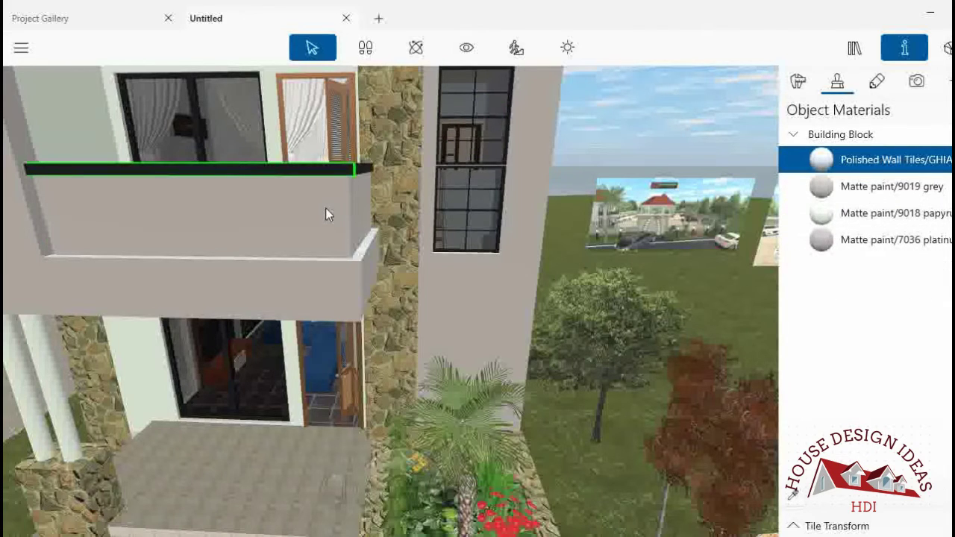
pyautogui.click(485, 108)
pyautogui.moveTo(823, 267); pyautogui.dragTo(271, 206)
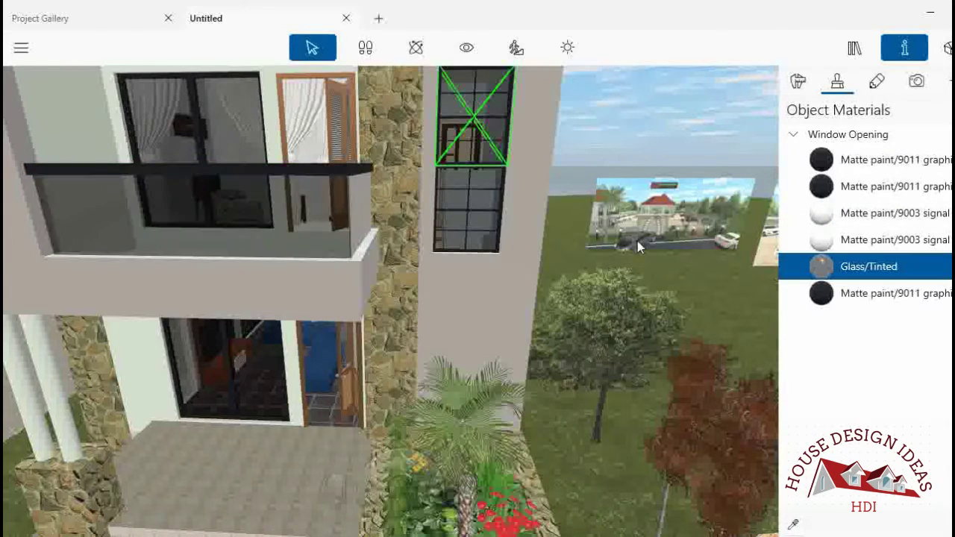
# - Make the balcony's side wall Glass/Tinted
pyautogui.moveTo(821, 267); pyautogui.dragTo(357, 192)
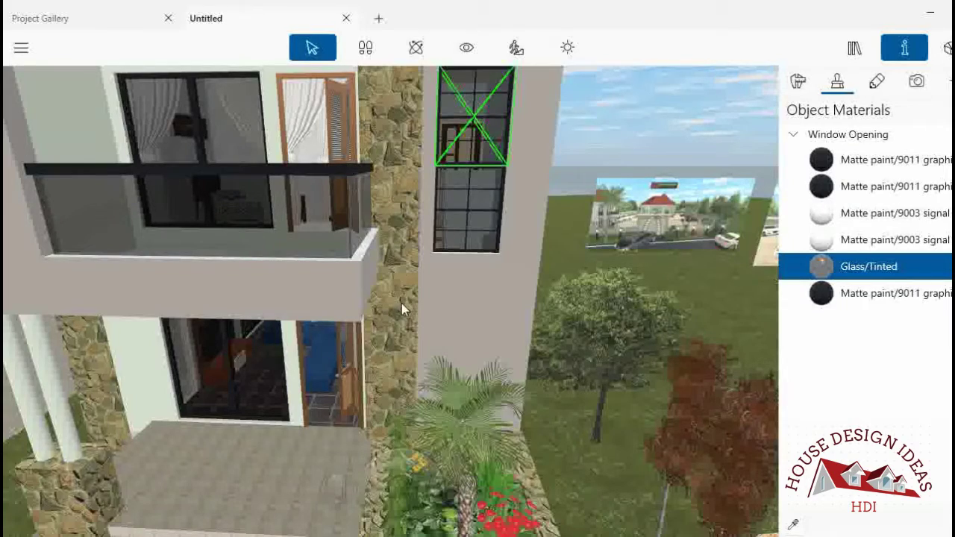
pyautogui.scroll(2, 388, 456)
pyautogui.scroll(2, 375, 462)
pyautogui.scroll(2, 390, 461)
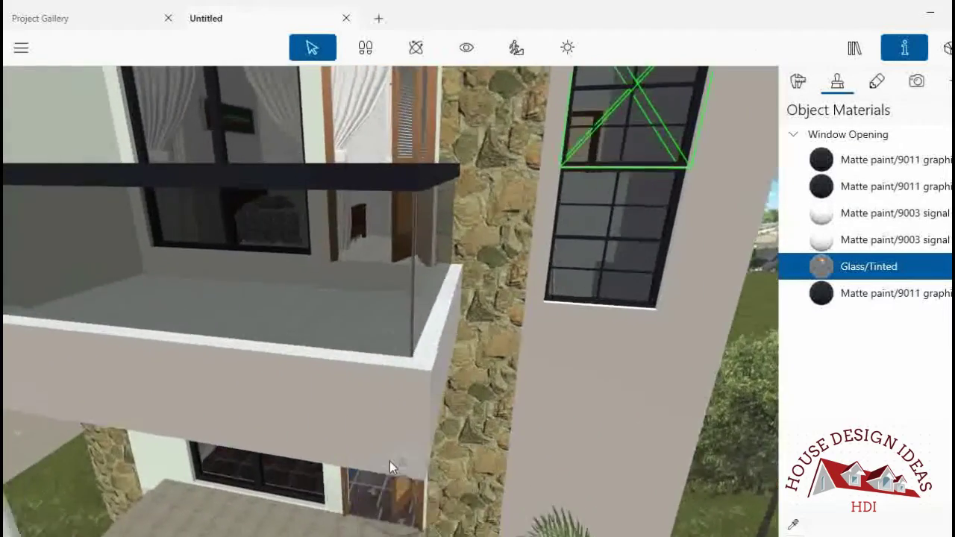
pyautogui.scroll(3, 388, 460)
pyautogui.scroll(3, 387, 460)
pyautogui.scroll(3, 470, 486)
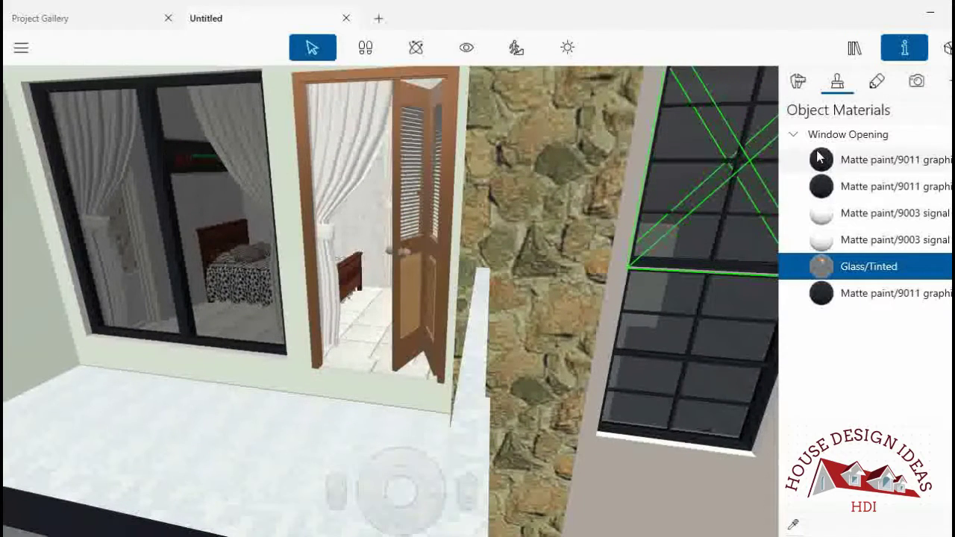
# - Paint the side railing's top and cap with dark graphite paint
pyautogui.moveTo(821, 160); pyautogui.dragTo(490, 329)
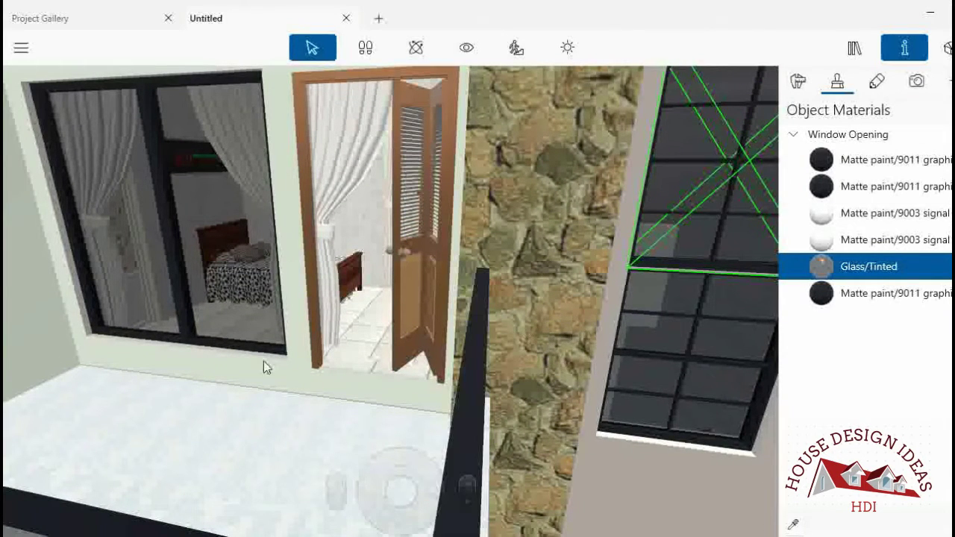
pyautogui.scroll(-3, 411, 153)
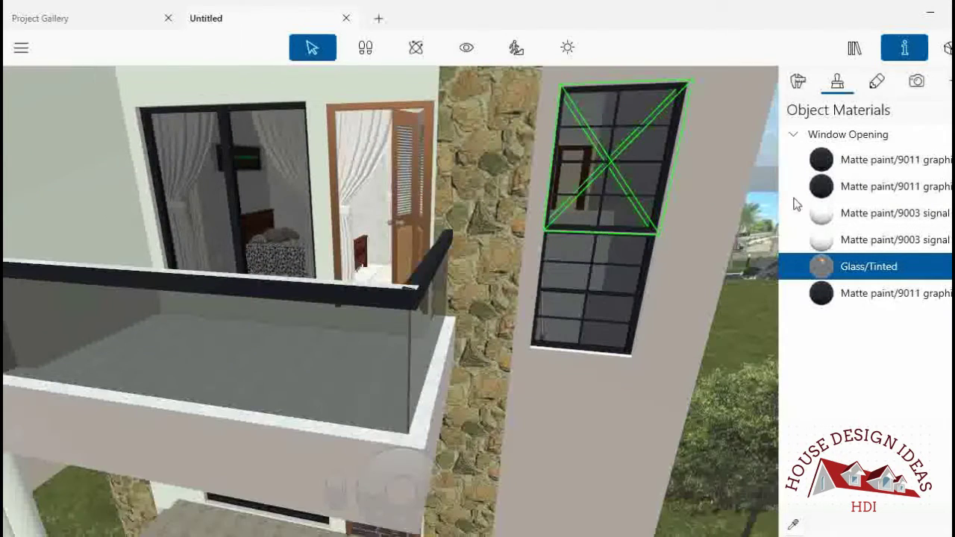
pyautogui.moveTo(821, 186); pyautogui.dragTo(251, 278)
pyautogui.scroll(2, 250, 278)
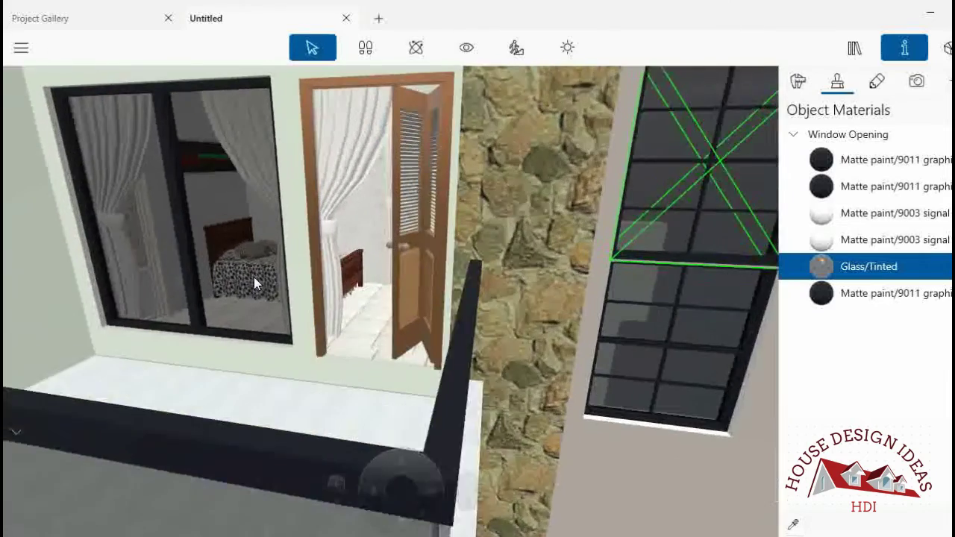
pyautogui.scroll(2, 254, 277)
# - Paint the front railing cap graphite and set front and side panels to Glass/Tinted
pyautogui.click(466, 47)
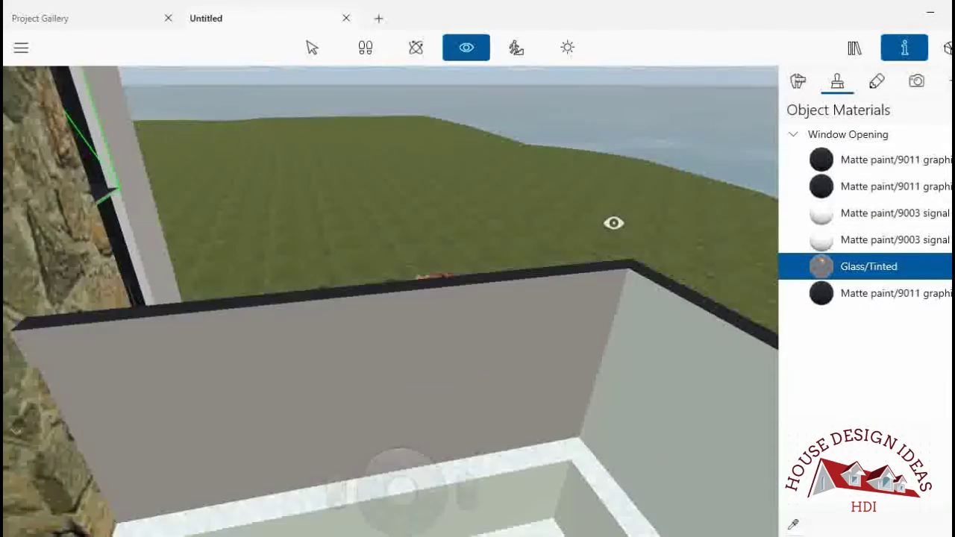
pyautogui.moveTo(821, 159); pyautogui.dragTo(587, 258)
pyautogui.moveTo(821, 186); pyautogui.dragTo(627, 267)
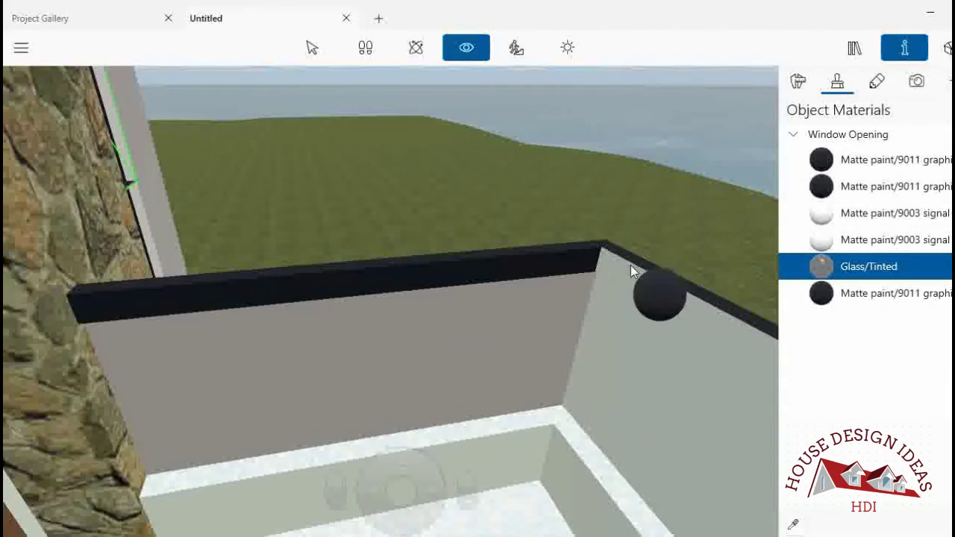
pyautogui.click(567, 366)
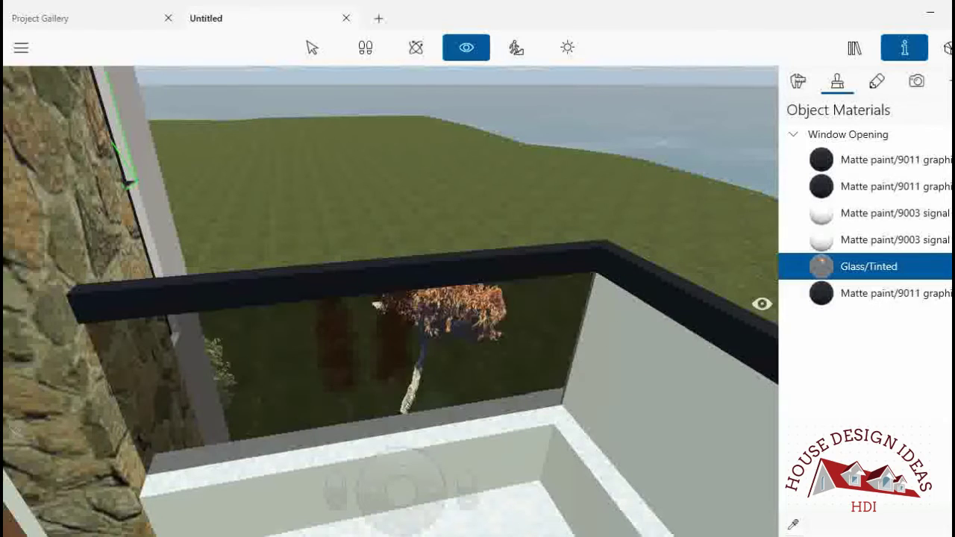
pyautogui.click(696, 386)
pyautogui.moveTo(634, 292)
pyautogui.mouseDown()
pyautogui.moveTo(682, 143)
pyautogui.moveTo(367, 192)
pyautogui.moveTo(454, 154)
pyautogui.moveTo(588, 145)
pyautogui.moveTo(587, 134)
pyautogui.moveTo(689, 197)
pyautogui.moveTo(462, 183)
pyautogui.moveTo(524, 277)
pyautogui.moveTo(418, 171)
pyautogui.moveTo(460, 390)
pyautogui.moveTo(387, 453)
pyautogui.moveTo(426, 514)
pyautogui.moveTo(399, 483)
pyautogui.moveTo(397, 463)
pyautogui.moveTo(358, 422)
pyautogui.mouseUp()
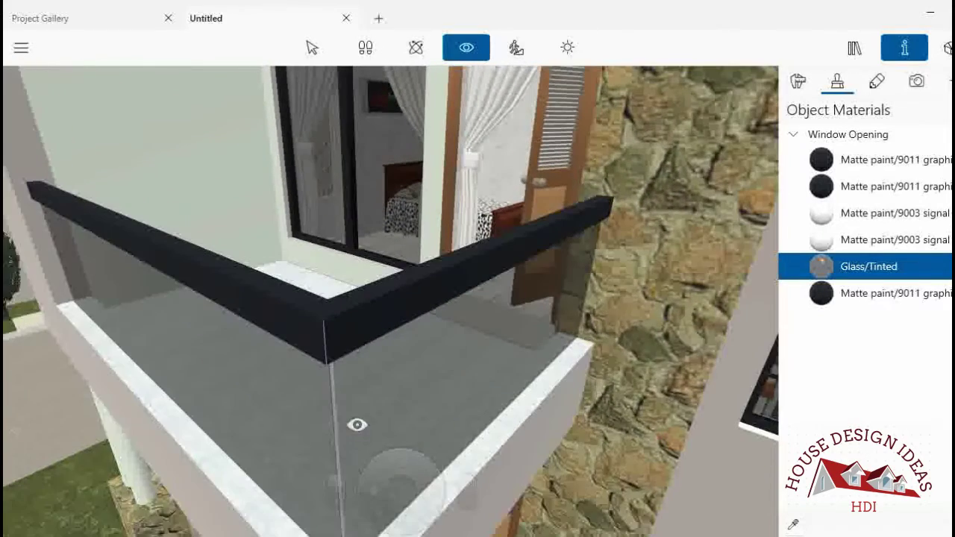
# - Paint the left railing beam's 9019 grey face with 9011 graphite
pyautogui.click(312, 49)
pyautogui.click(281, 305)
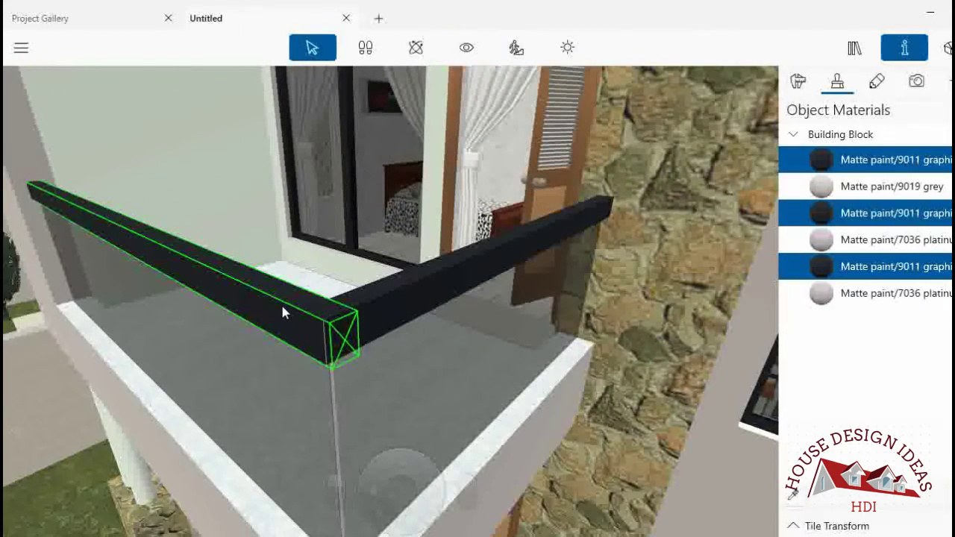
pyautogui.click(828, 214)
pyautogui.click(827, 184)
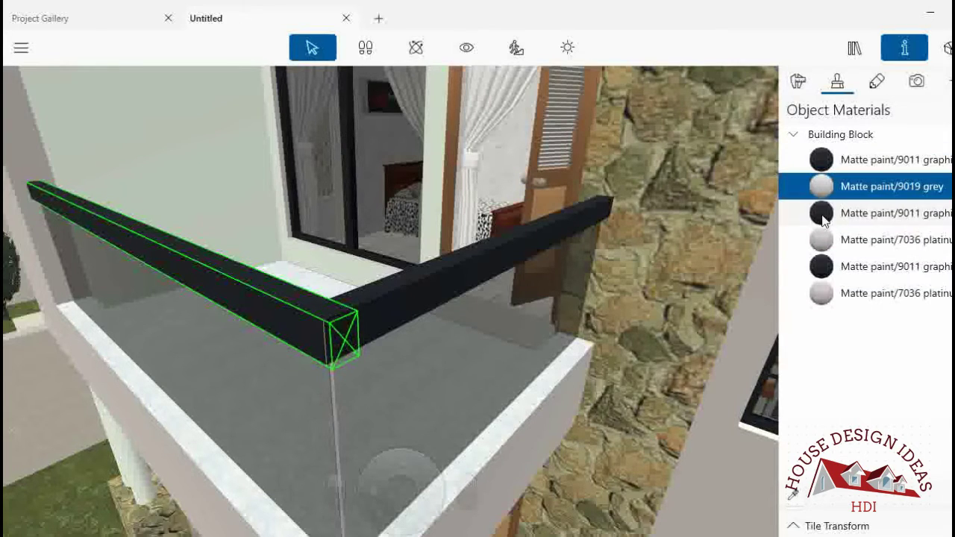
pyautogui.click(824, 267)
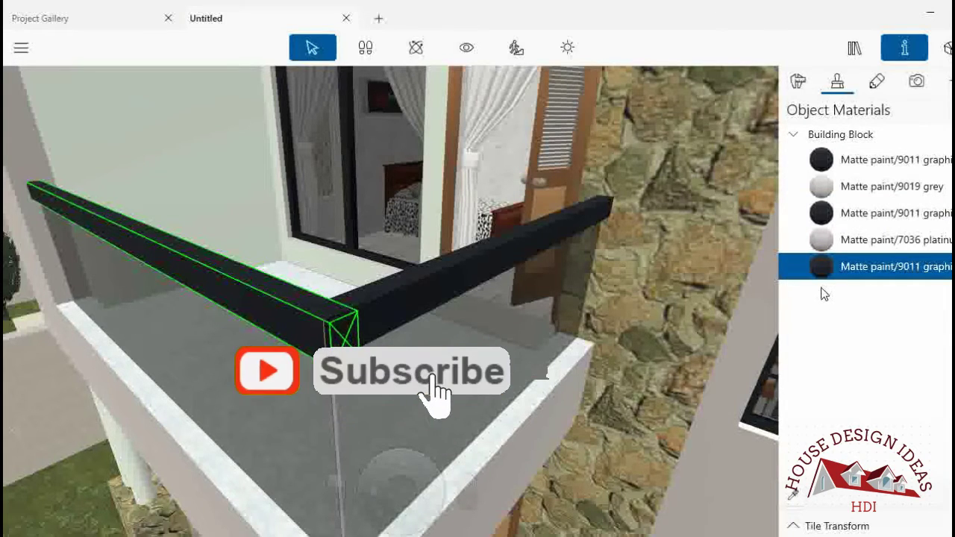
# - Repaint the right railing beam's grey face 9011 graphite and show its size settings
pyautogui.click(519, 250)
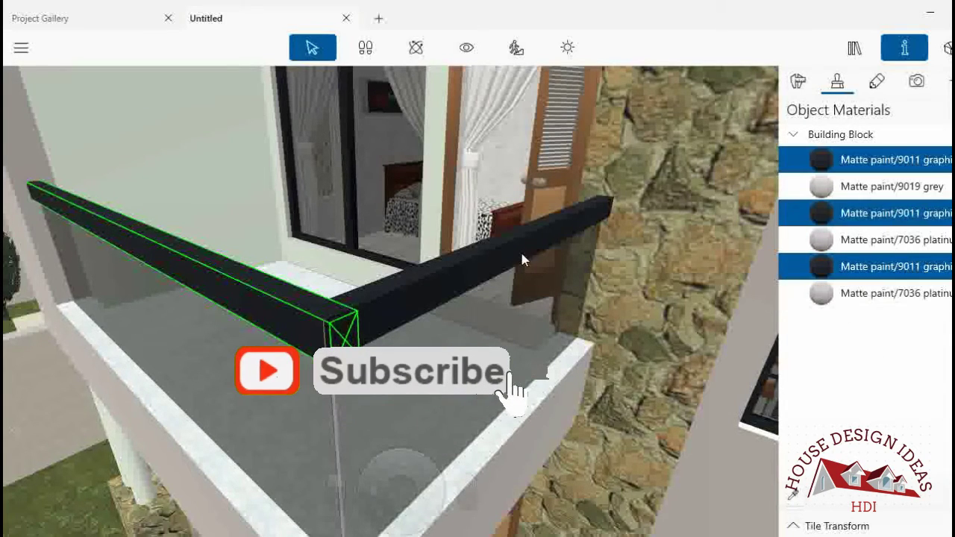
pyautogui.click(824, 267)
pyautogui.moveTo(829, 265); pyautogui.dragTo(825, 188)
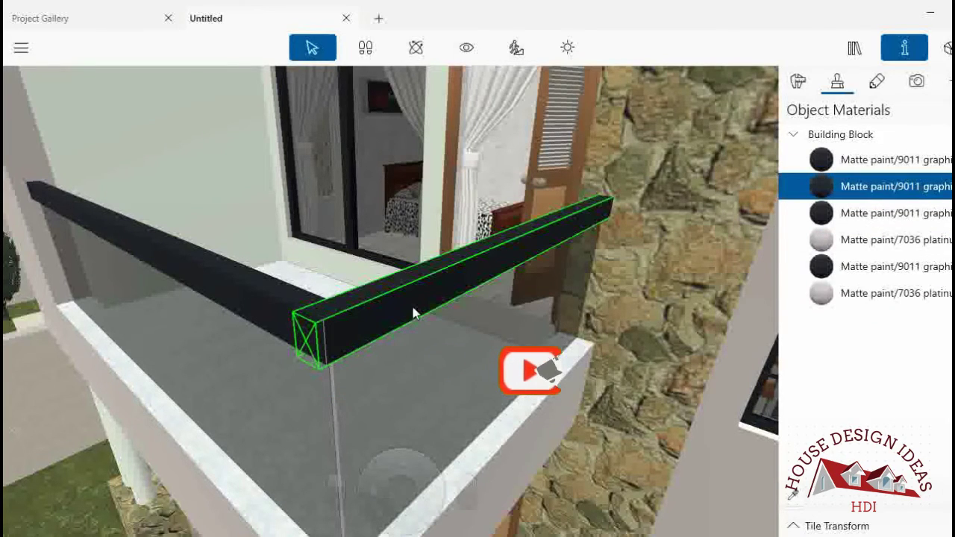
pyautogui.click(798, 84)
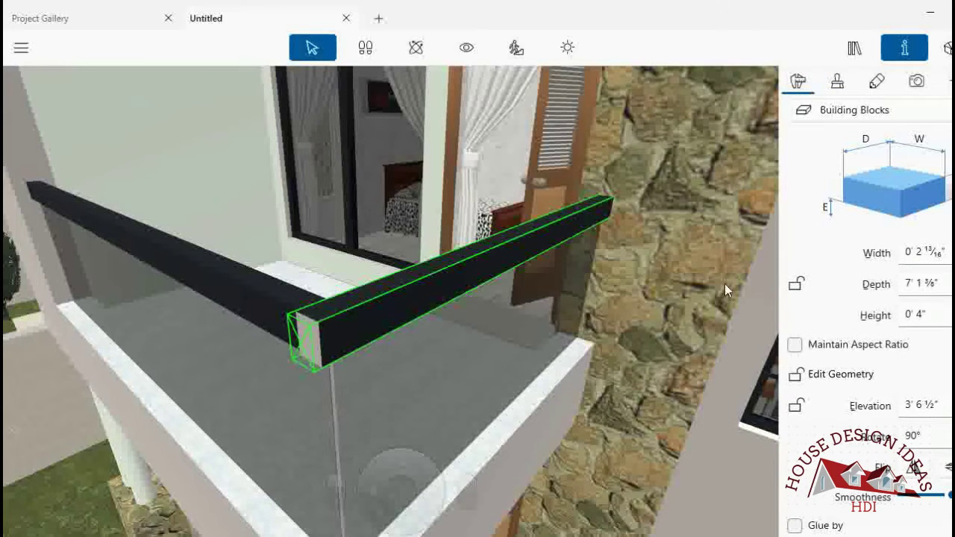
# - Try shortening the right railing beam slightly, then undo the change
pyautogui.click(837, 83)
pyautogui.moveTo(880, 187); pyautogui.dragTo(328, 358)
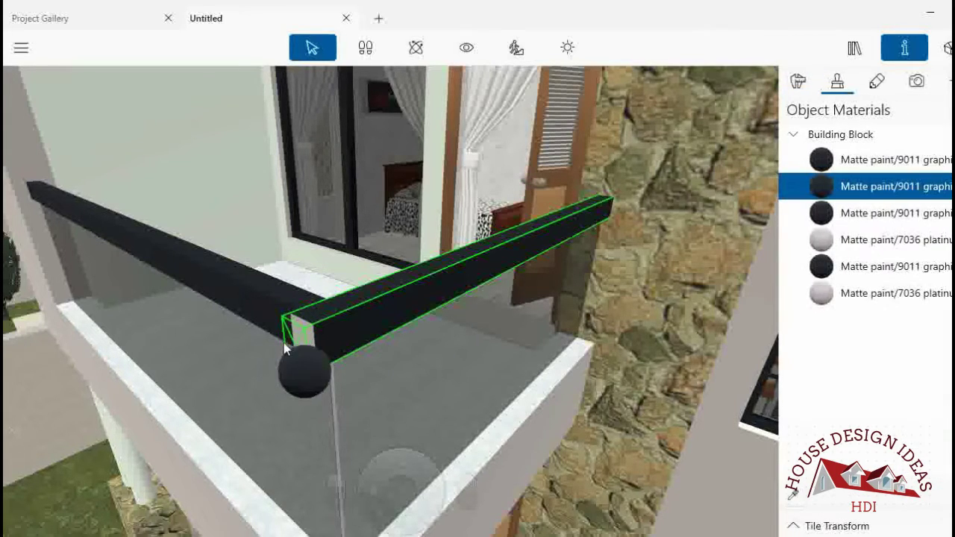
pyautogui.click(797, 84)
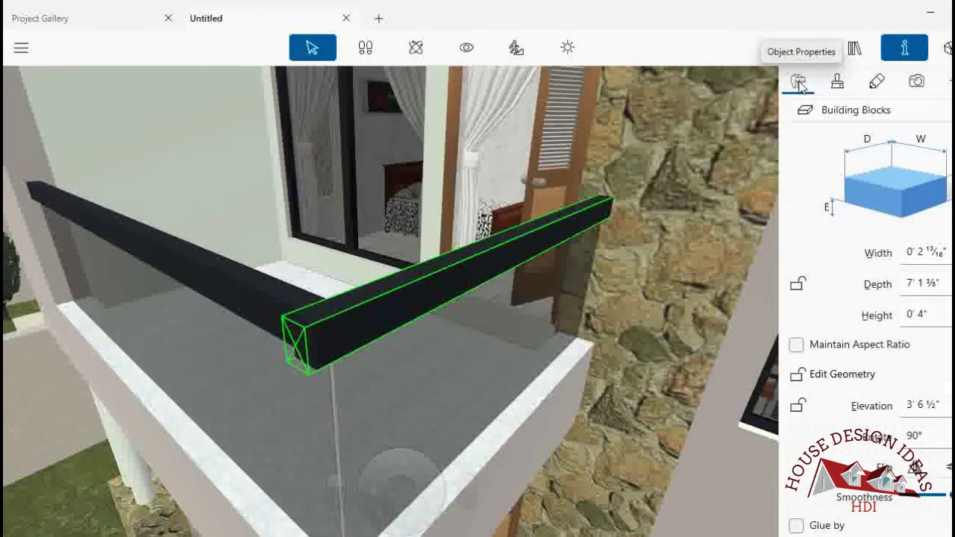
pyautogui.moveTo(306, 340); pyautogui.dragTo(311, 340)
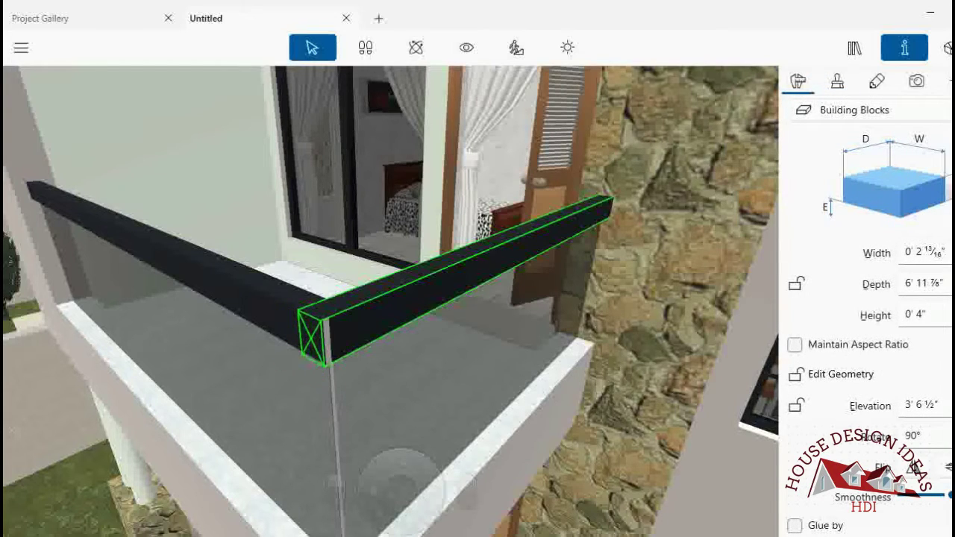
pyautogui.hotkey('ctrl', 'z')
# - Extend the left railing beam slightly and carry graphite paint onto it
pyautogui.click(284, 304)
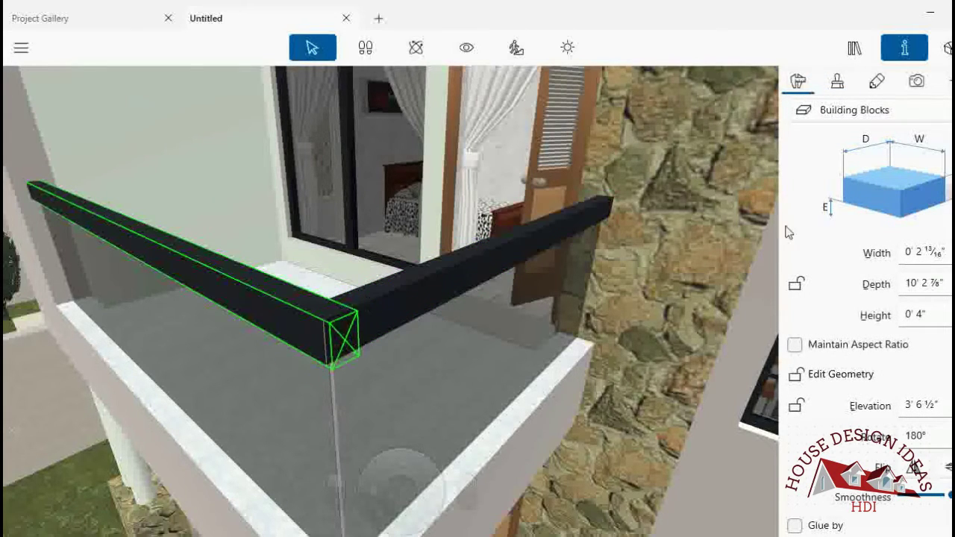
pyautogui.click(837, 82)
pyautogui.click(796, 81)
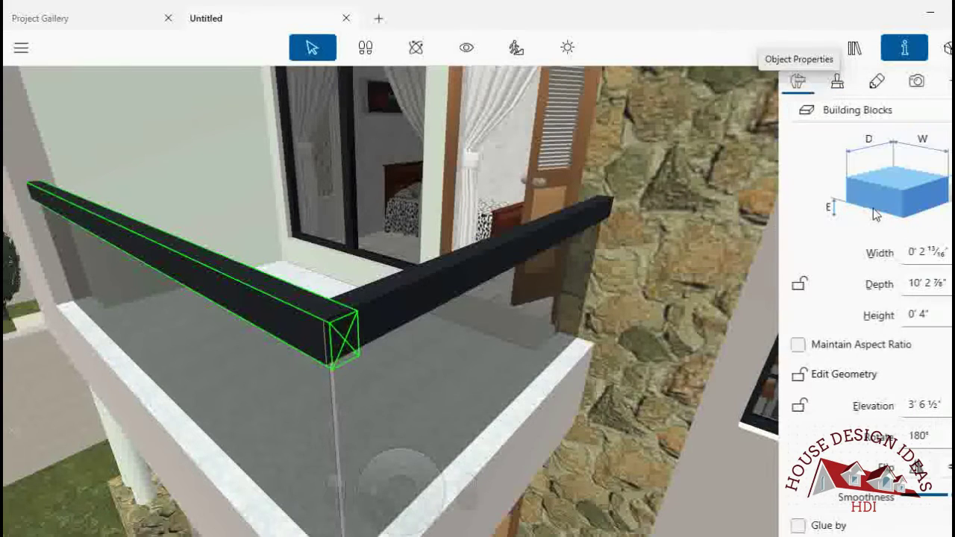
pyautogui.moveTo(342, 340); pyautogui.dragTo(345, 340)
pyautogui.click(836, 82)
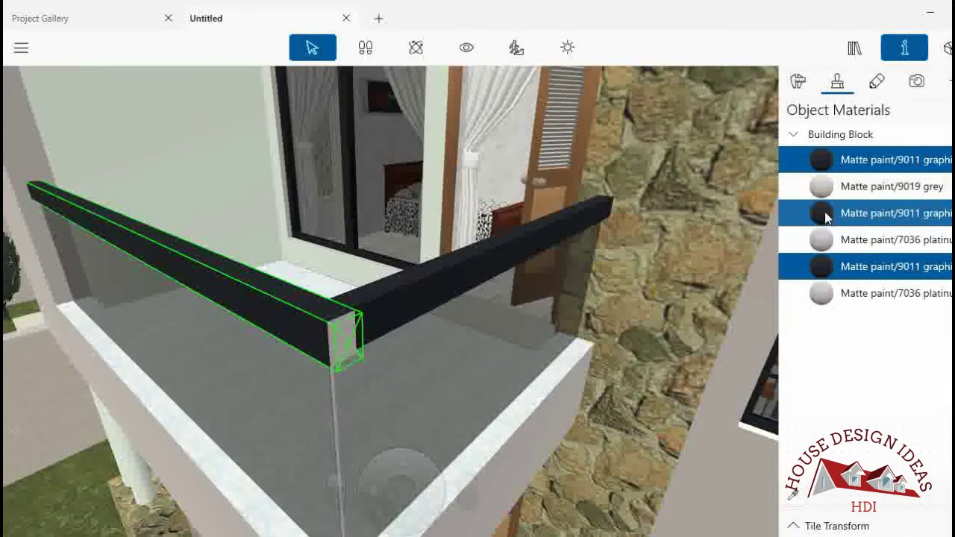
pyautogui.moveTo(824, 212)
pyautogui.mouseDown()
pyautogui.moveTo(415, 335)
pyautogui.moveTo(321, 336)
pyautogui.mouseUp()
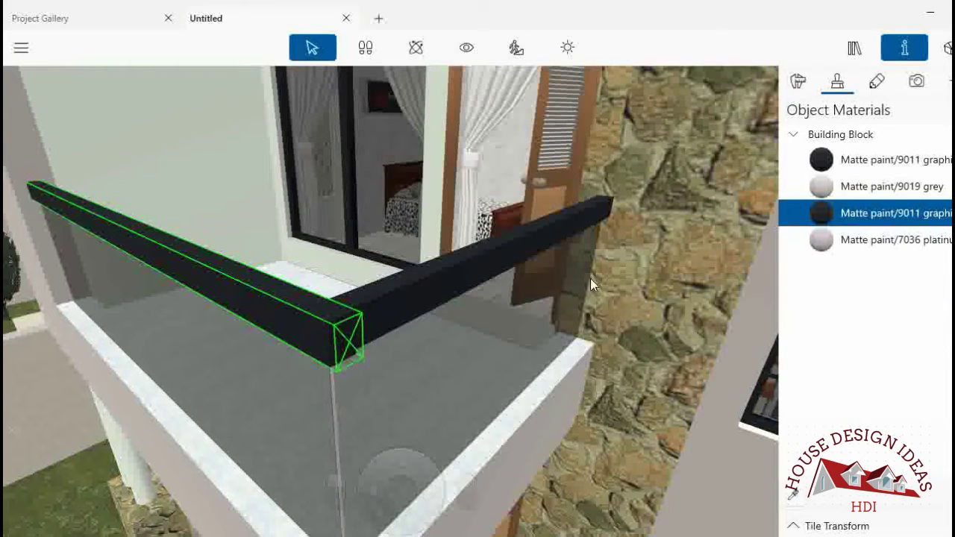
pyautogui.click(798, 82)
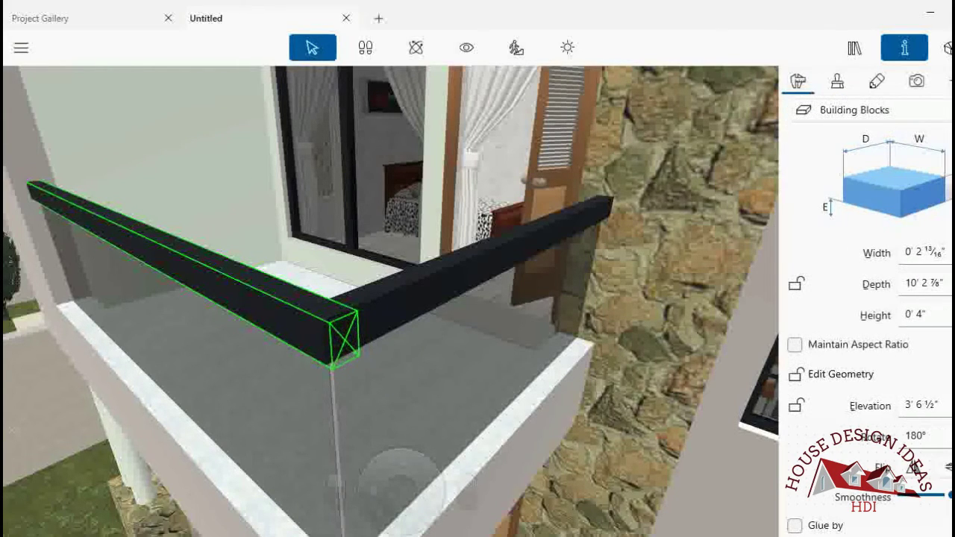
# - Orbit around the balcony corner for a lower look at the railing
pyautogui.moveTo(600, 302); pyautogui.dragTo(461, 397, button='middle')
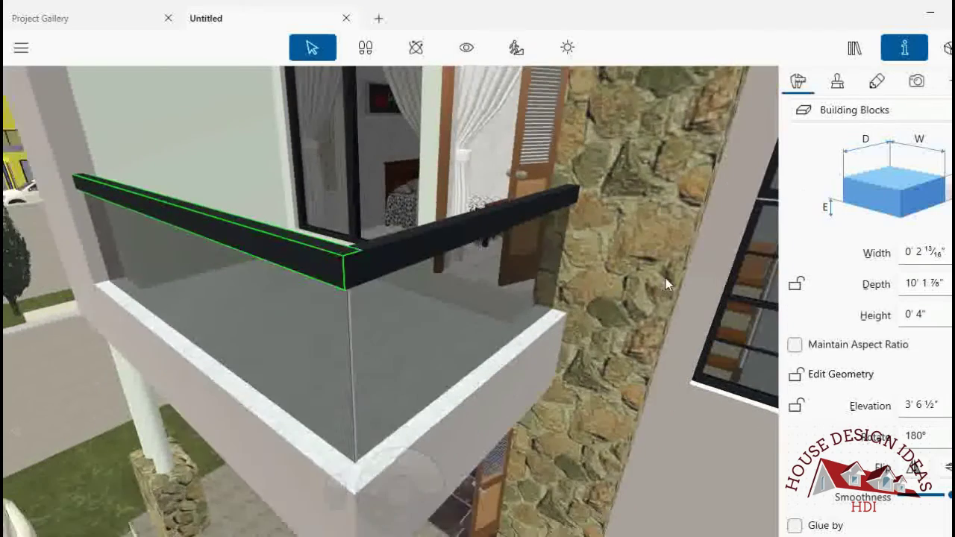
pyautogui.click(103, 478)
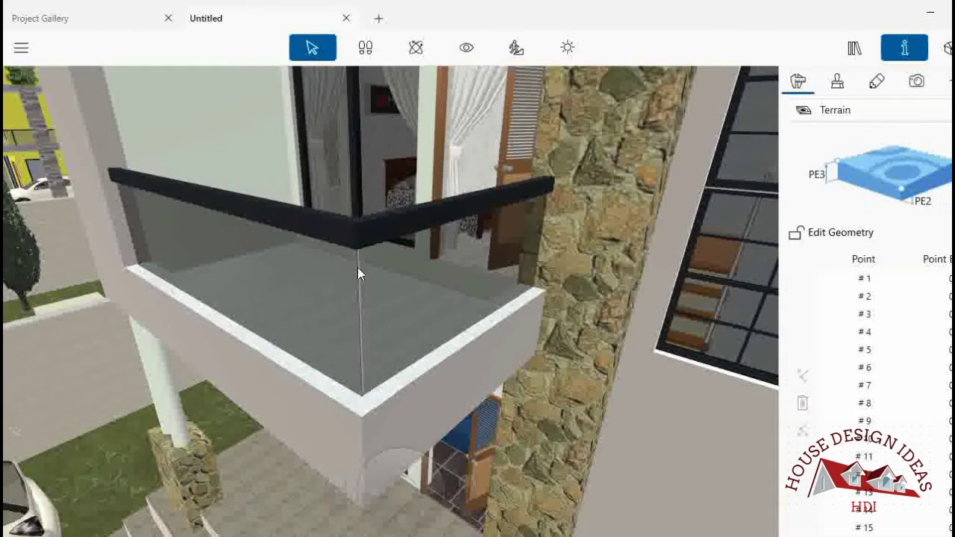
pyautogui.scroll(3, 357, 268)
pyautogui.scroll(3, 379, 312)
pyautogui.moveTo(358, 349); pyautogui.dragTo(242, 358, button='middle')
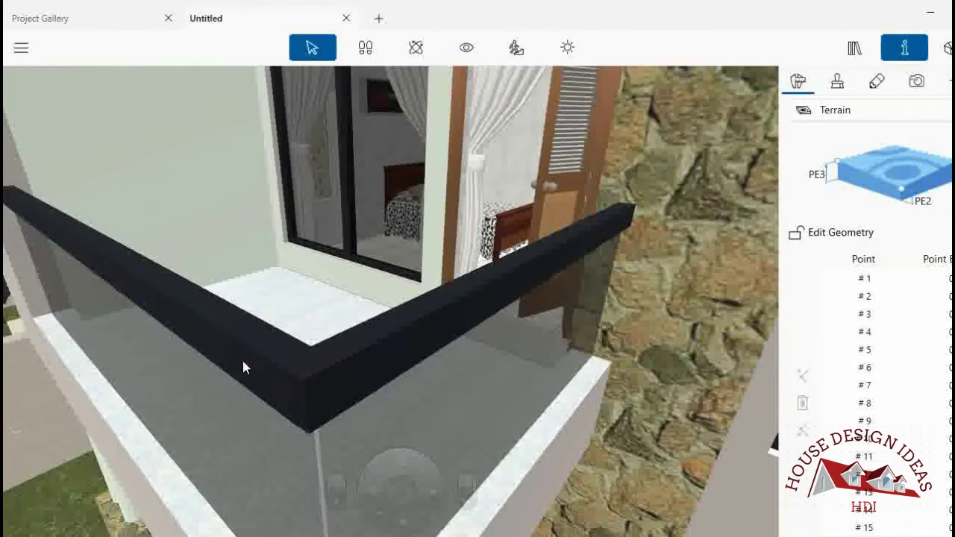
pyautogui.click(242, 358)
pyautogui.moveTo(121, 466); pyautogui.dragTo(69, 485, button='middle')
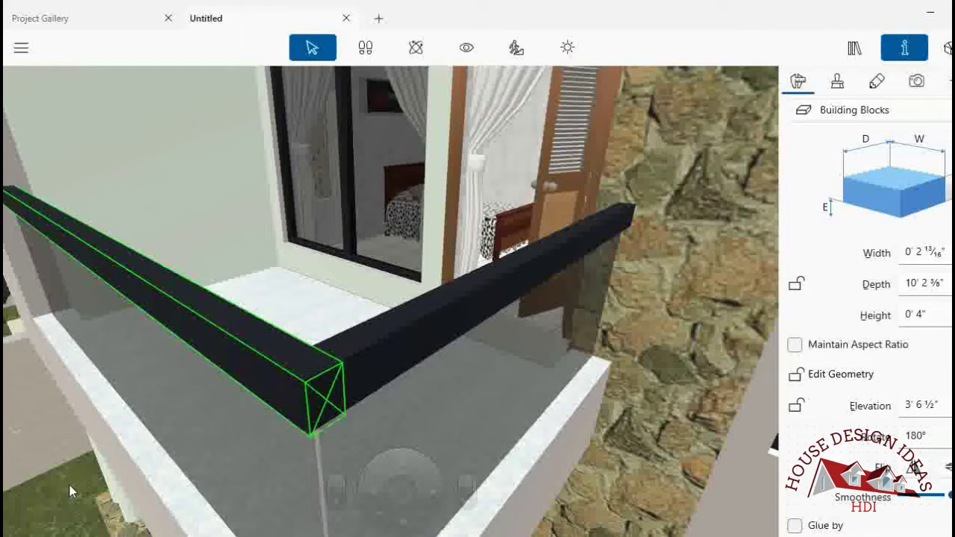
pyautogui.click(69, 485)
pyautogui.scroll(-2, 377, 377)
# - Give the corner glass railing panel Glass/Tinted on its faces, undoing a trial resize
pyautogui.click(370, 376)
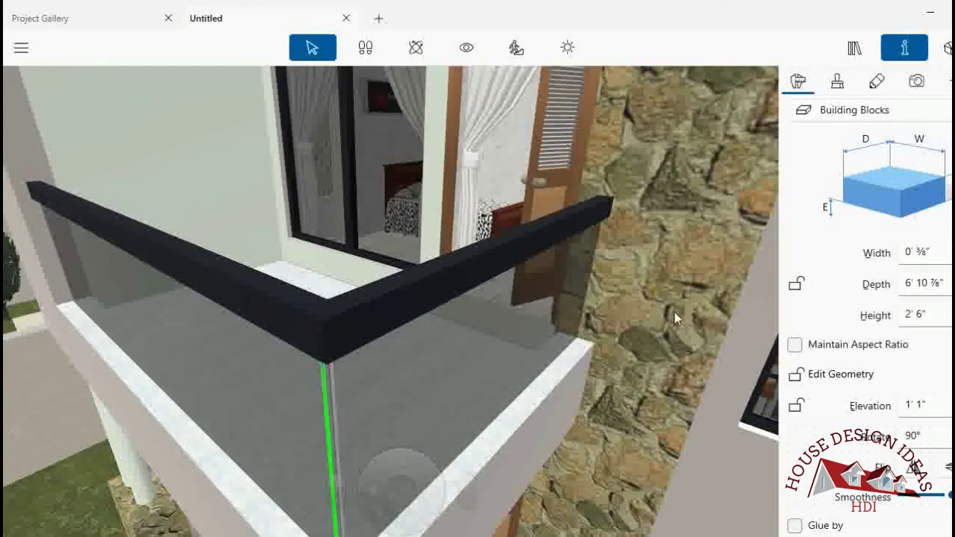
pyautogui.moveTo(326, 447); pyautogui.dragTo(320, 447)
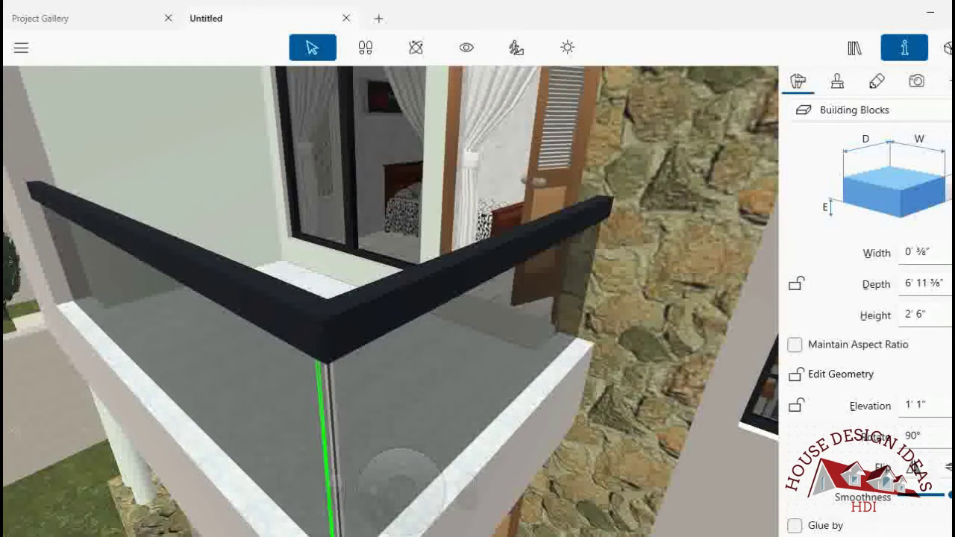
pyautogui.hotkey('ctrl', 'z')
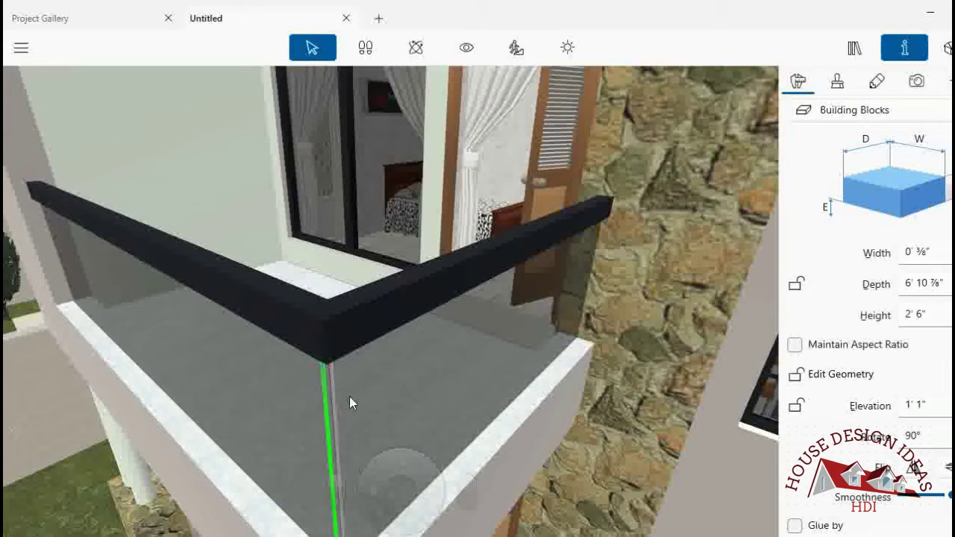
pyautogui.click(836, 82)
pyautogui.moveTo(820, 212); pyautogui.dragTo(821, 159)
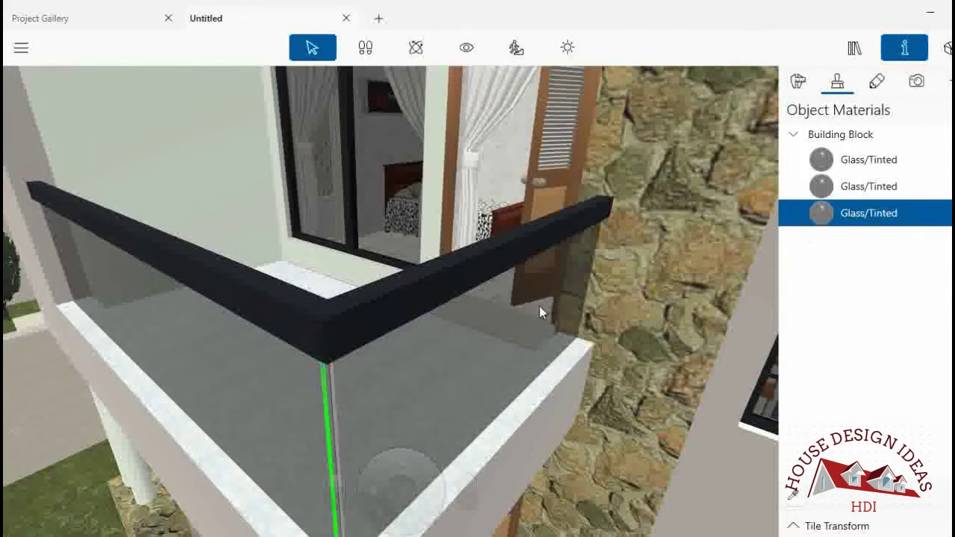
# - Apply Glass/Tinted to every face of the left glass railing panel, then deselect it
pyautogui.moveTo(827, 238); pyautogui.dragTo(255, 378)
pyautogui.moveTo(819, 188); pyautogui.dragTo(821, 244)
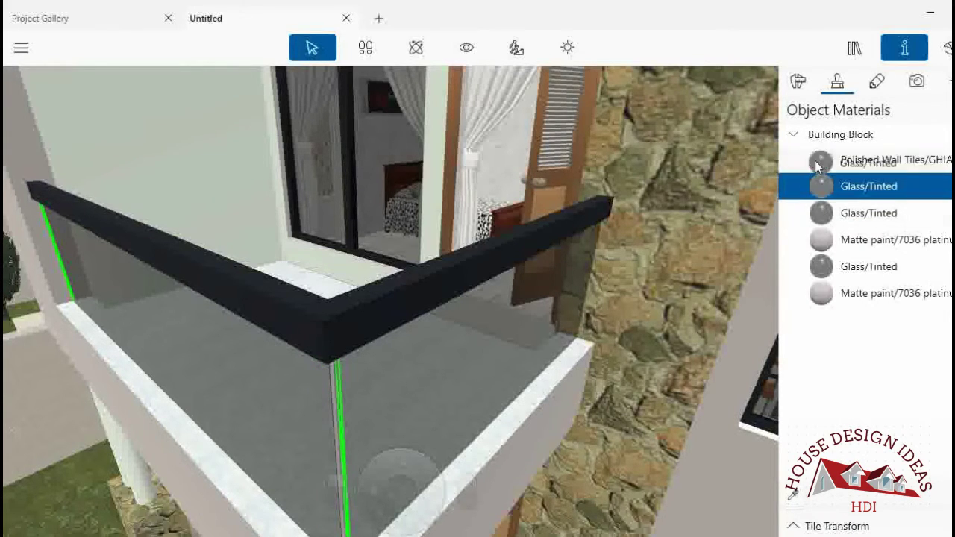
pyautogui.click(340, 369)
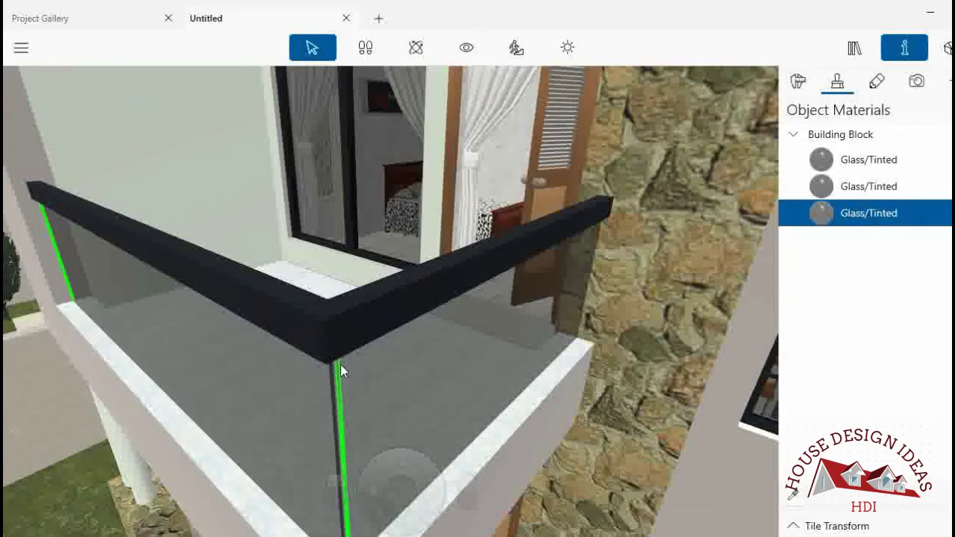
pyautogui.click(91, 473)
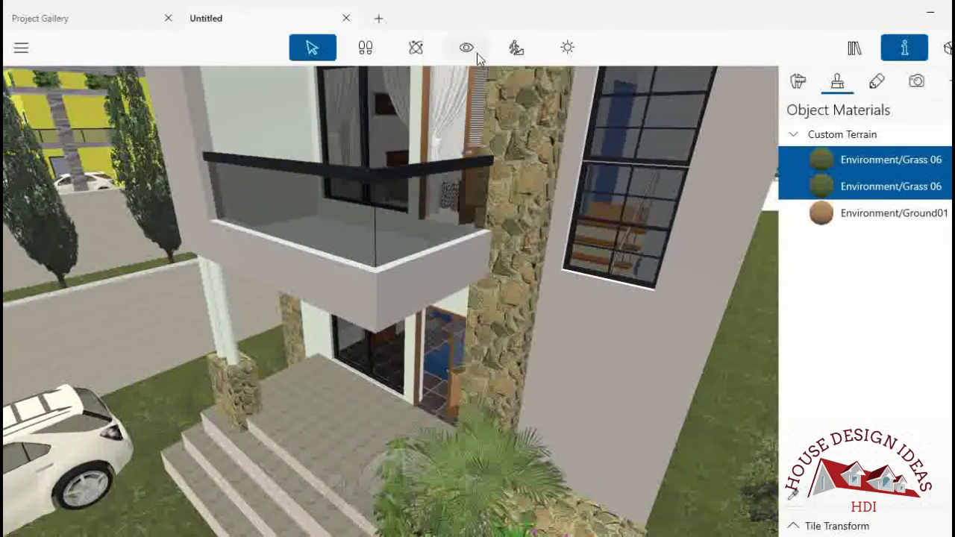
# - In walkthrough mode, turn toward the balcony and walk the camera closer
pyautogui.click(466, 47)
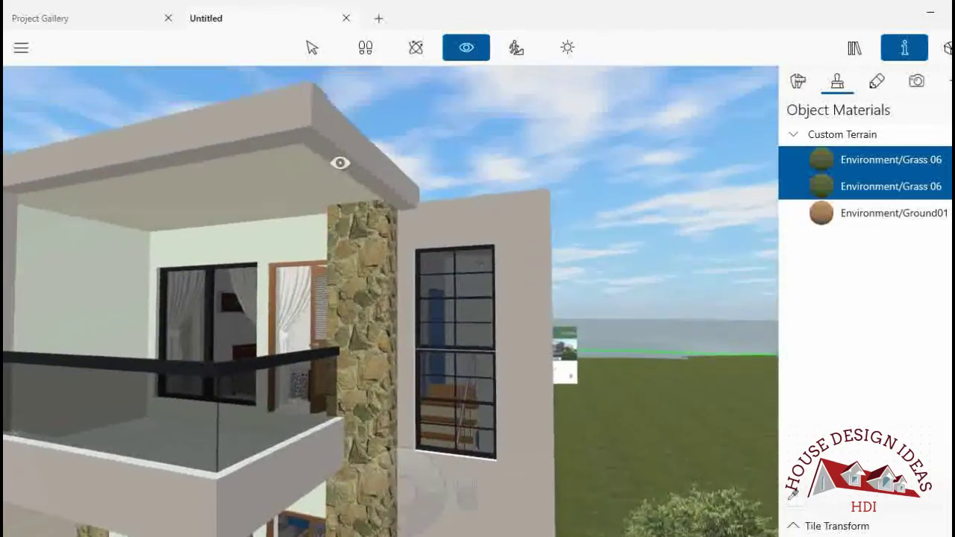
pyautogui.moveTo(365, 212); pyautogui.dragTo(251, 179)
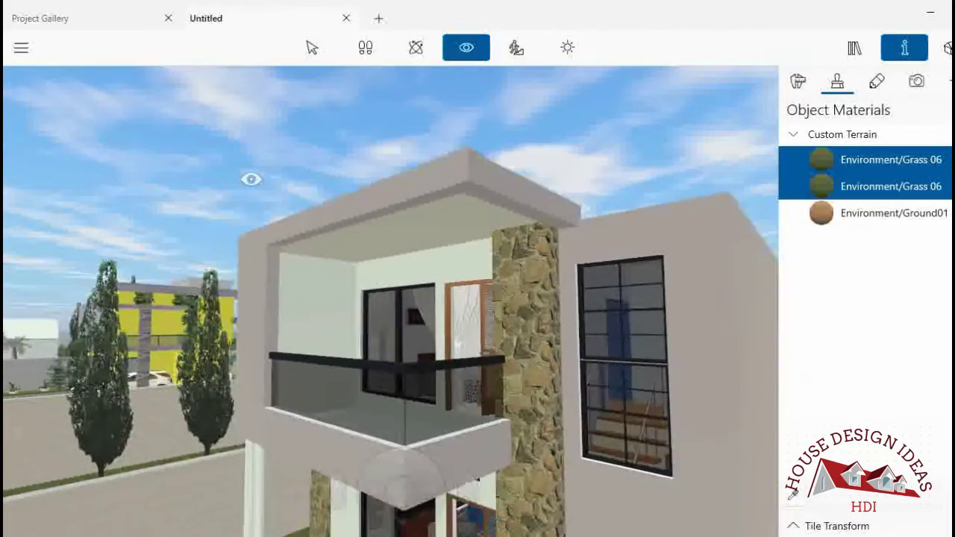
pyautogui.moveTo(336, 207)
pyautogui.mouseDown()
pyautogui.moveTo(355, 359)
pyautogui.moveTo(291, 312)
pyautogui.mouseUp()
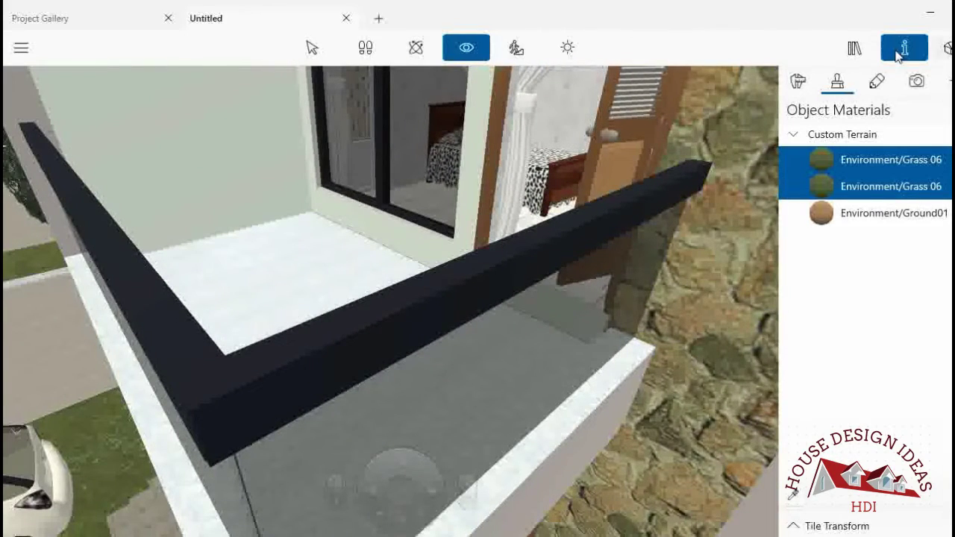
# - Apply 17_Ashlar Granite floor tiles from the Library to the balcony floor
pyautogui.click(854, 47)
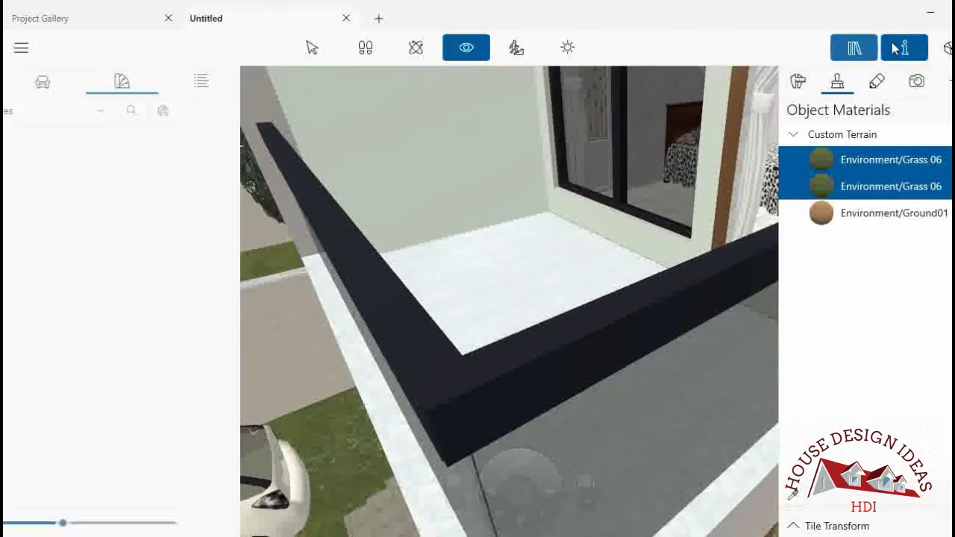
pyautogui.scroll(-3, 68, 236)
pyautogui.scroll(-1, 68, 236)
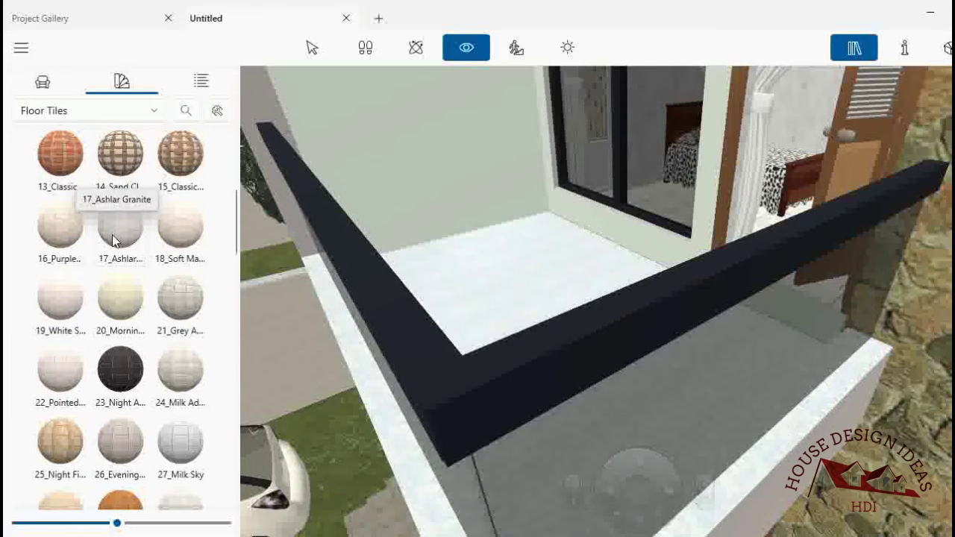
pyautogui.moveTo(126, 227); pyautogui.dragTo(469, 265)
# - Try a grey marble-look tile on the floor, then undo it
pyautogui.scroll(5, 469, 265)
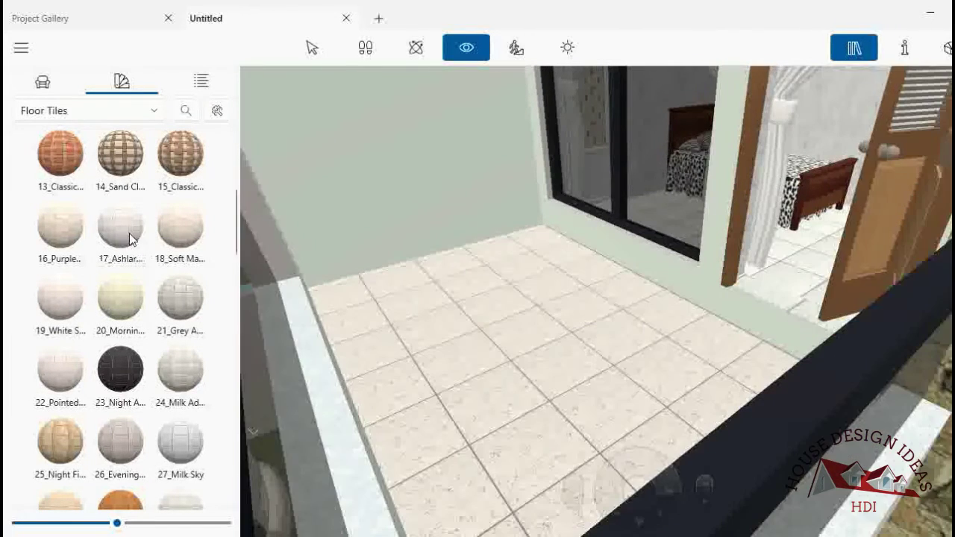
pyautogui.scroll(-3, 129, 239)
pyautogui.moveTo(452, 330); pyautogui.dragTo(448, 323)
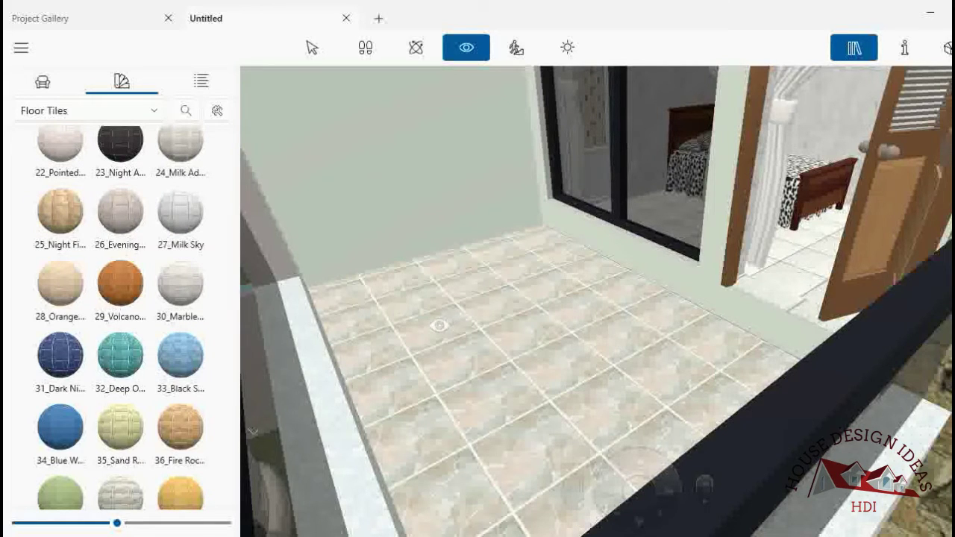
pyautogui.hotkey('ctrl', 'z')
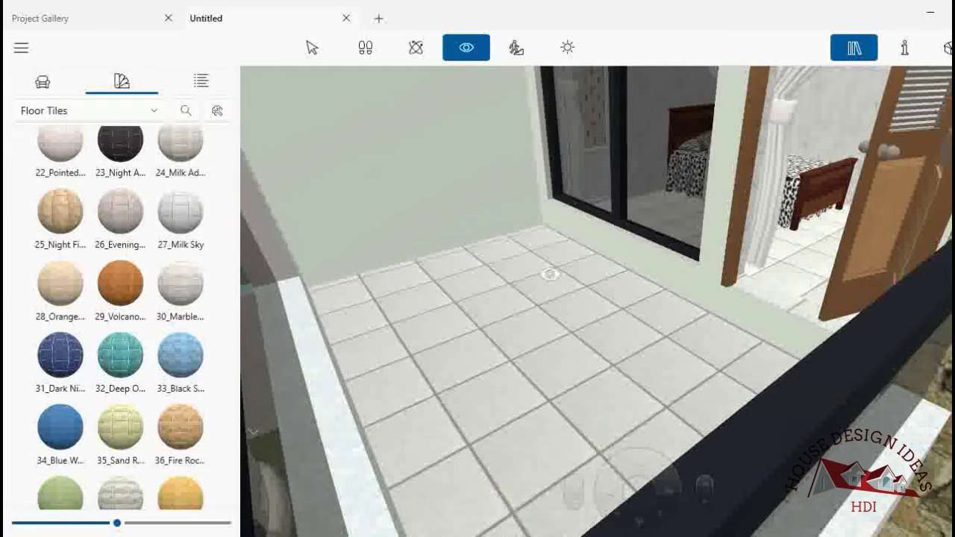
# - Apply a tile material to the balcony edge and view it from the balcony floor
pyautogui.scroll(-3, 549, 274)
pyautogui.moveTo(180, 211); pyautogui.dragTo(389, 358)
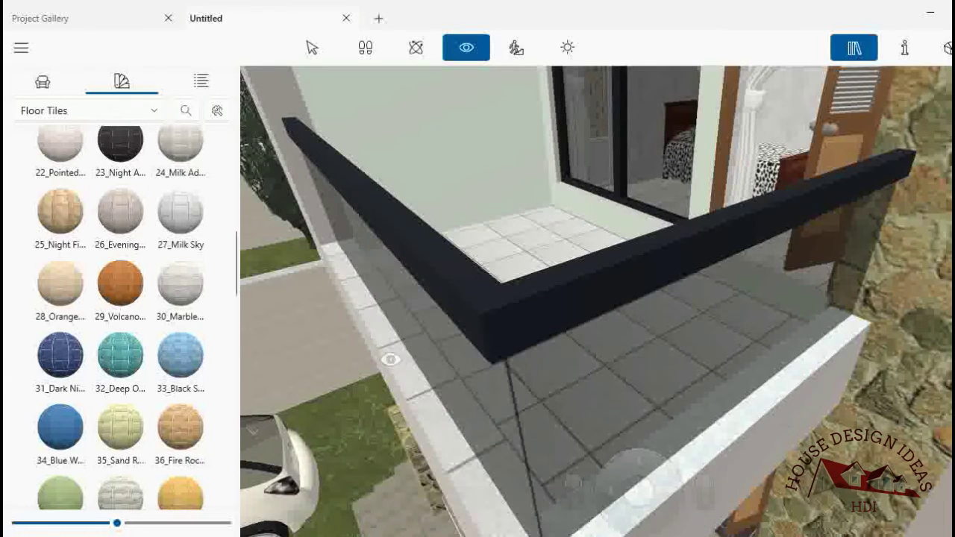
pyautogui.doubleClick(597, 396)
pyautogui.moveTo(670, 373)
pyautogui.mouseDown()
pyautogui.moveTo(549, 147)
pyautogui.moveTo(761, 255)
pyautogui.moveTo(778, 326)
pyautogui.moveTo(768, 335)
pyautogui.moveTo(791, 335)
pyautogui.mouseUp()
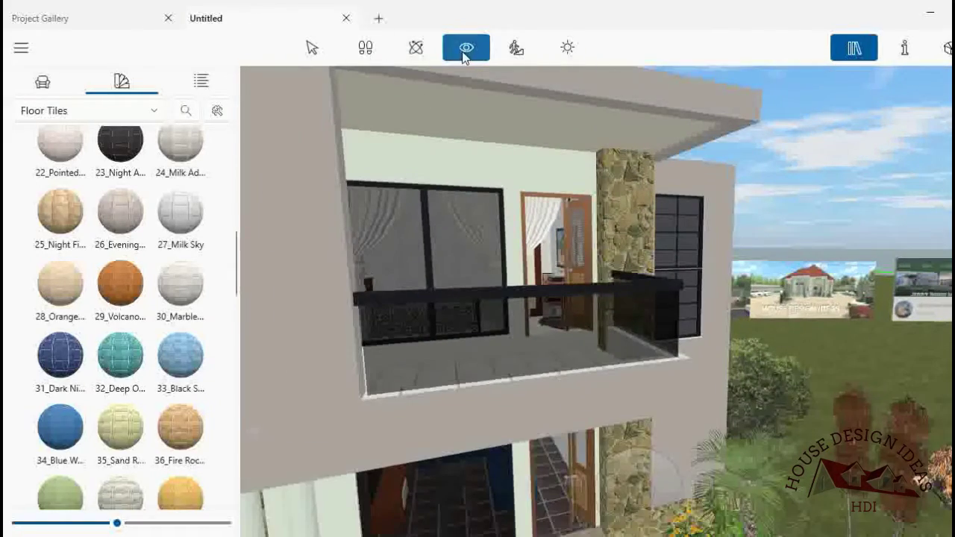
# - Select the front glass panel and extend its depth to 9' 4⅞", viewing the closed corner
pyautogui.click(312, 47)
pyautogui.click(405, 361)
pyautogui.hotkey('ctrl', '1')
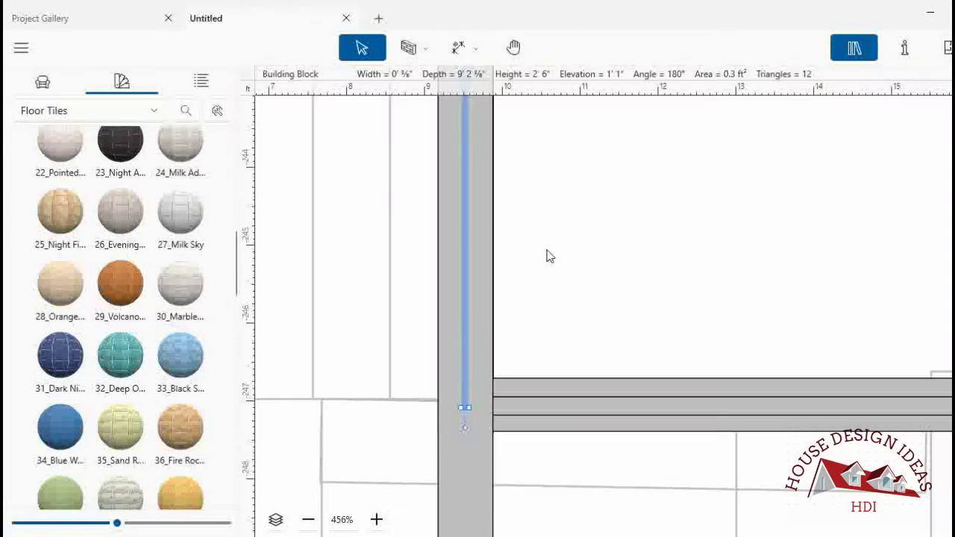
pyautogui.scroll(5, 546, 256)
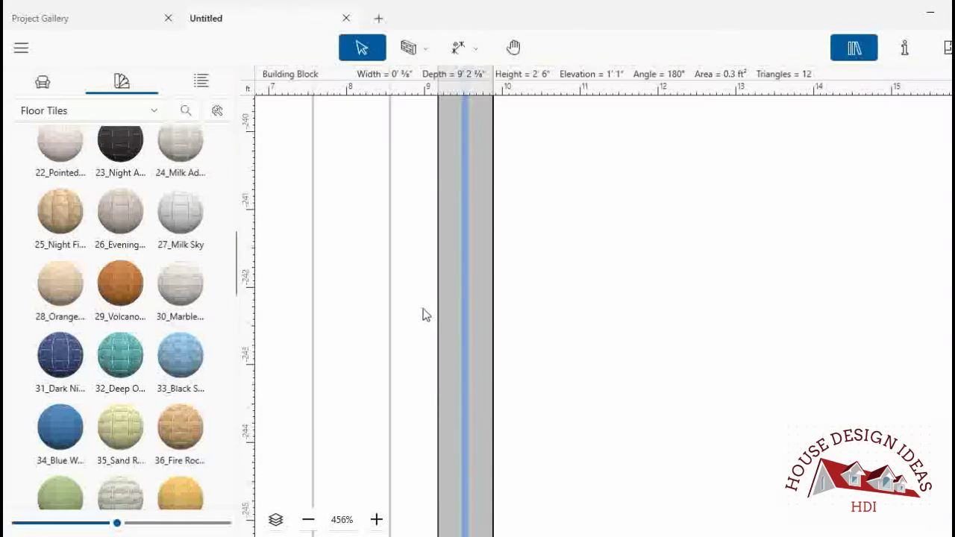
pyautogui.click(944, 50)
pyautogui.hotkey('ctrl', '3')
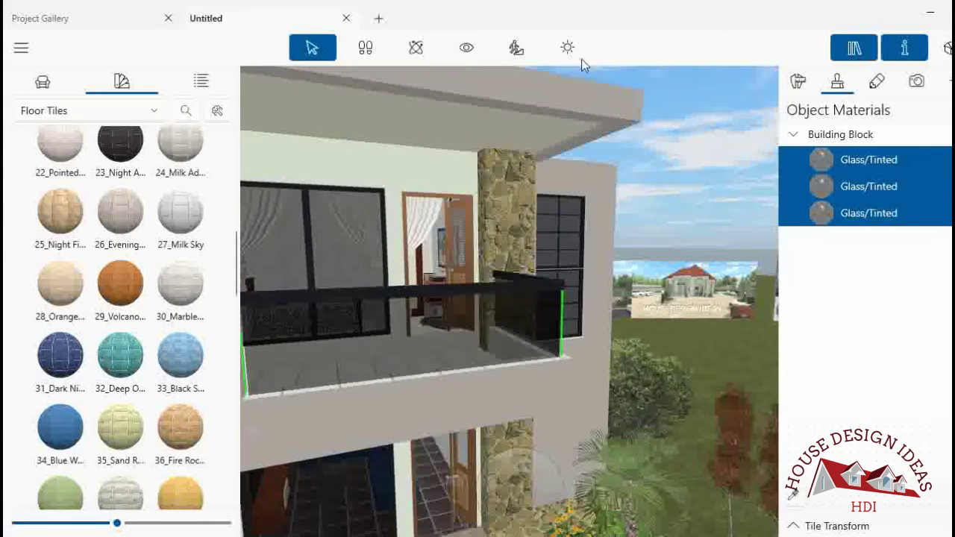
pyautogui.click(467, 47)
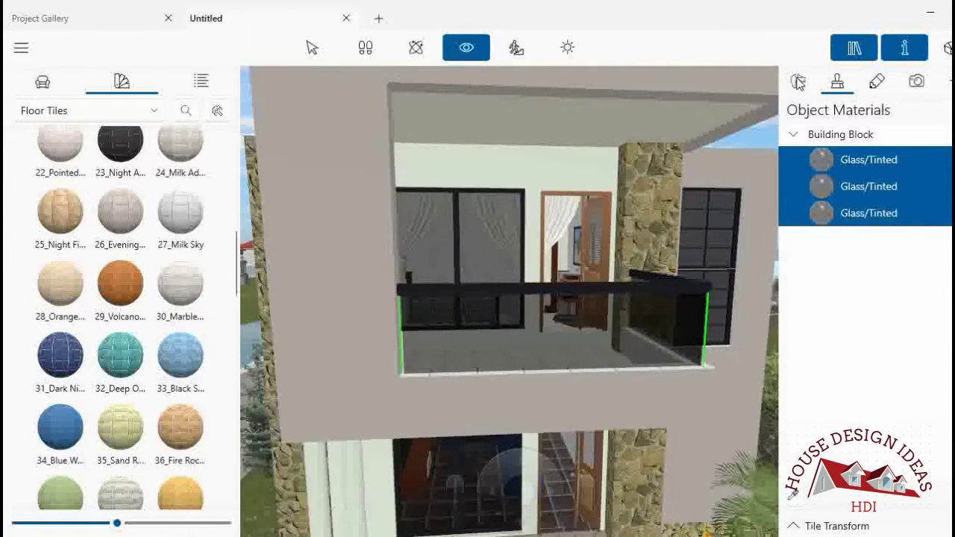
pyautogui.click(797, 80)
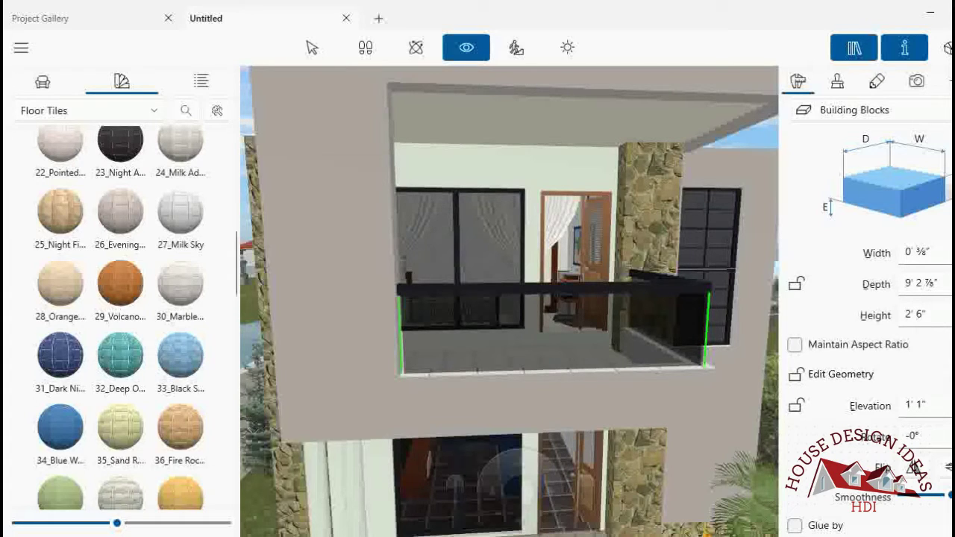
pyautogui.scroll(1, 925, 283)
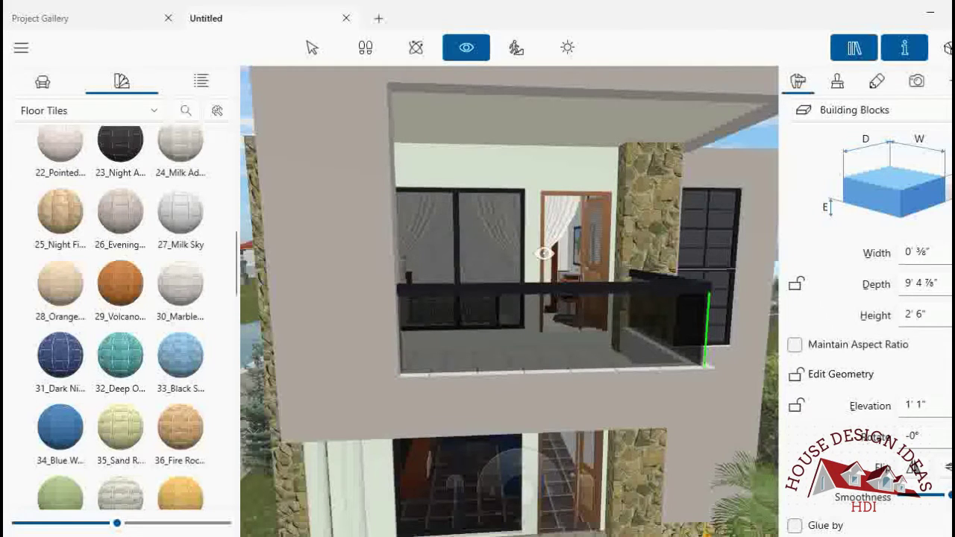
pyautogui.moveTo(544, 254)
pyautogui.mouseDown()
pyautogui.moveTo(535, 366)
pyautogui.moveTo(467, 352)
pyautogui.moveTo(559, 320)
pyautogui.moveTo(548, 525)
pyautogui.moveTo(582, 511)
pyautogui.moveTo(545, 524)
pyautogui.moveTo(574, 359)
pyautogui.mouseUp()
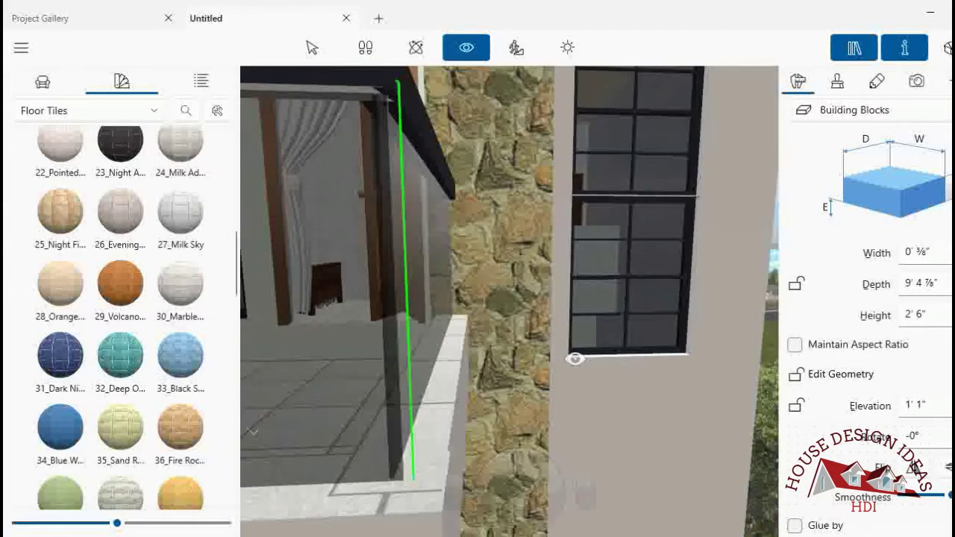
pyautogui.moveTo(623, 327); pyautogui.dragTo(581, 289)
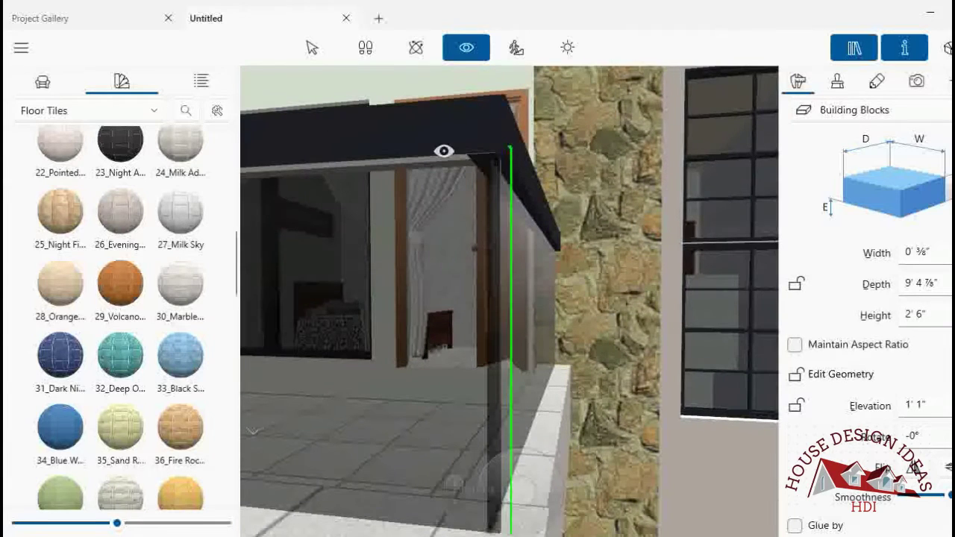
# - Paint the top rail's remaining 9019 grey face Matte paint/9011 graphite
pyautogui.click(329, 53)
pyautogui.click(367, 131)
pyautogui.click(837, 81)
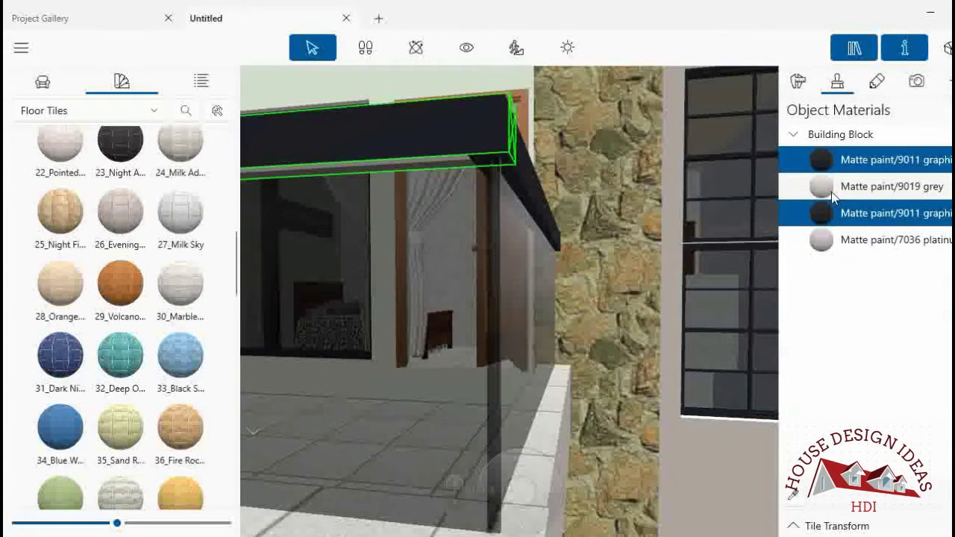
pyautogui.click(826, 187)
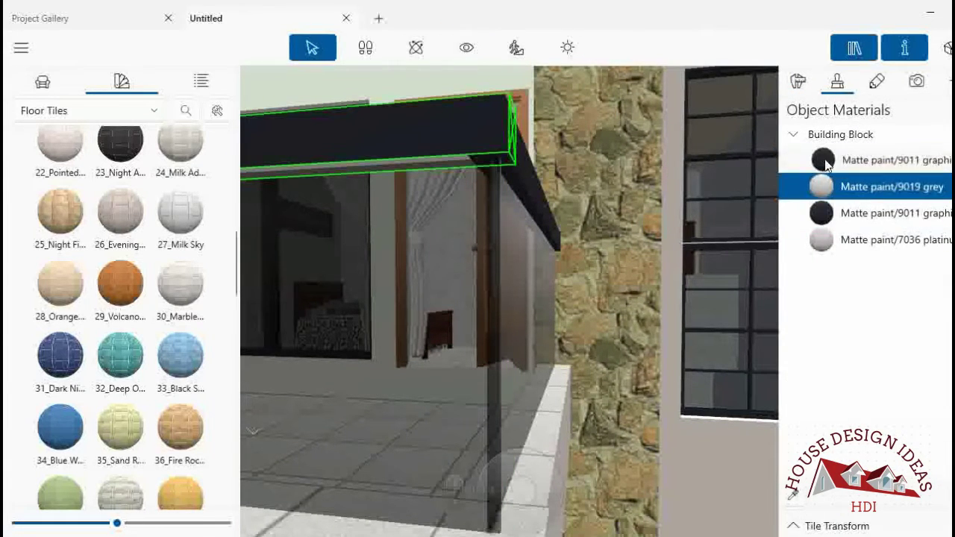
pyautogui.moveTo(821, 159); pyautogui.dragTo(826, 241)
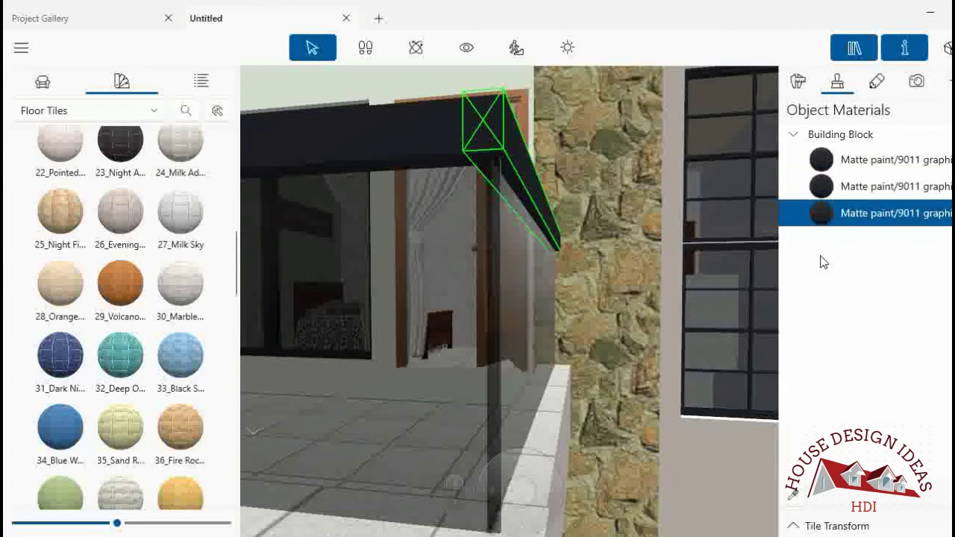
# - Deselect the stone column and zoom out until both floors are visible
pyautogui.click(552, 124)
pyautogui.scroll(-3, 567, 131)
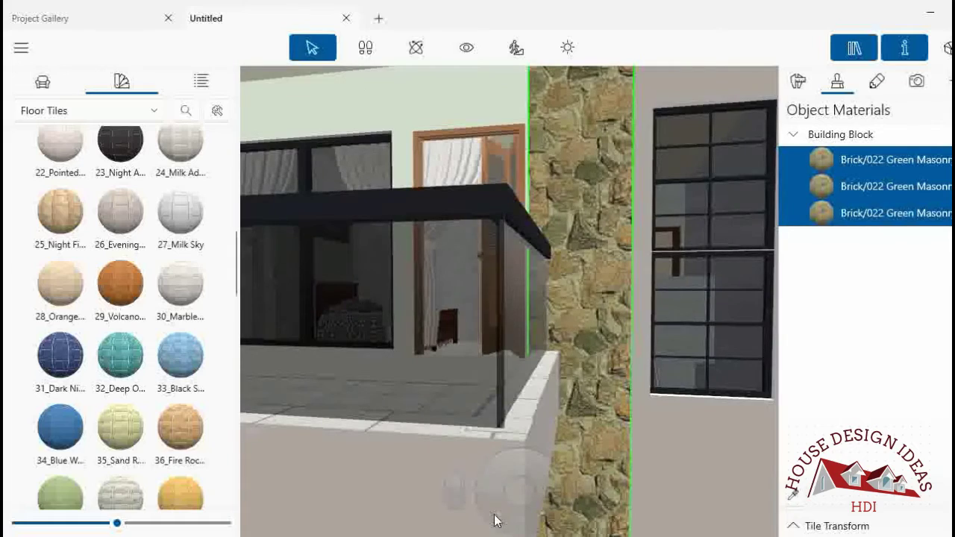
pyautogui.moveTo(496, 520); pyautogui.dragTo(531, 169)
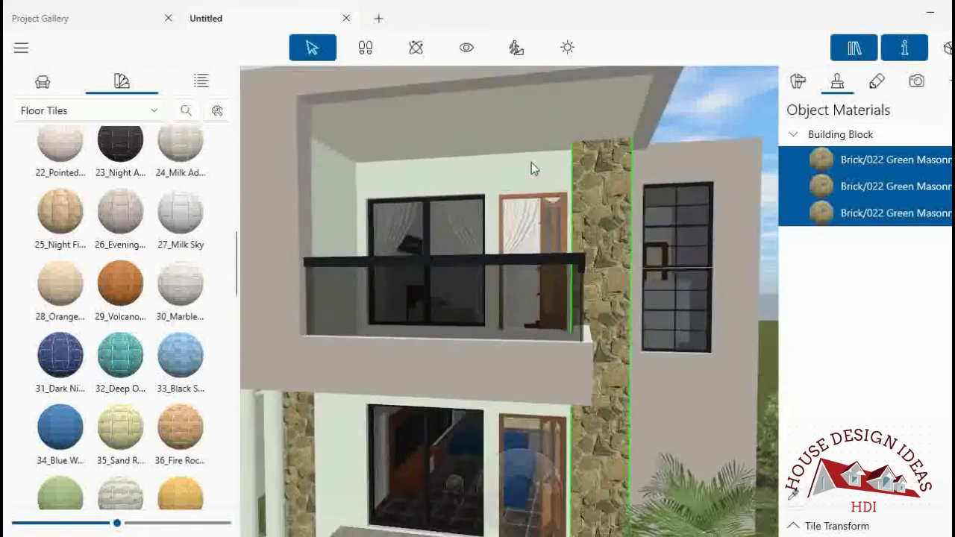
pyautogui.scroll(-3, 531, 162)
pyautogui.click(700, 98)
pyautogui.scroll(-2, 572, 168)
pyautogui.scroll(-2, 572, 168)
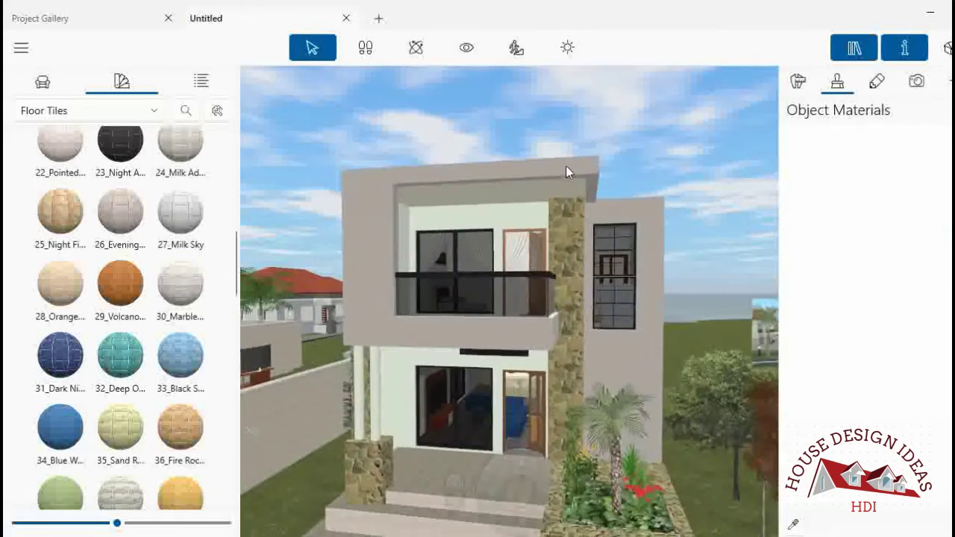
# - In walkthrough with the library hidden, fly around and over the house and yard
pyautogui.click(466, 47)
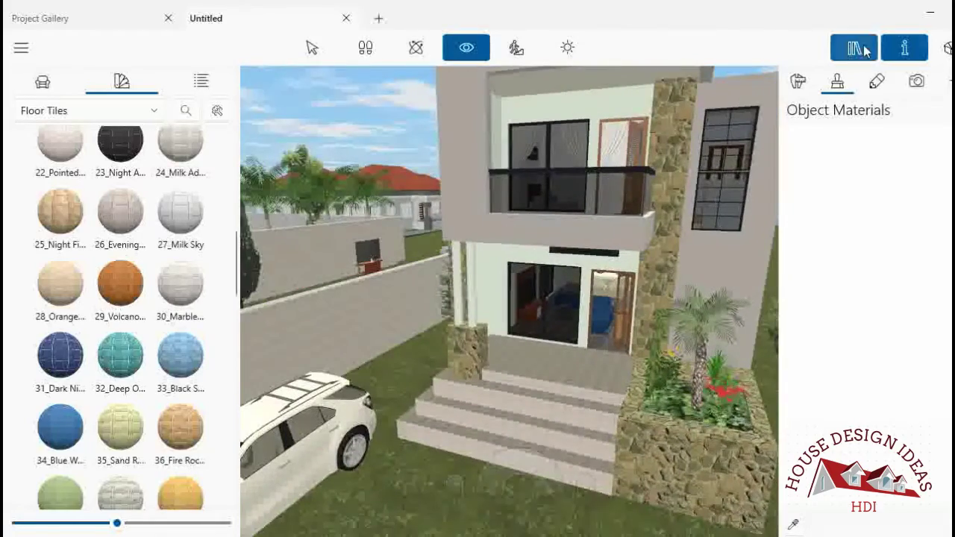
pyautogui.click(864, 49)
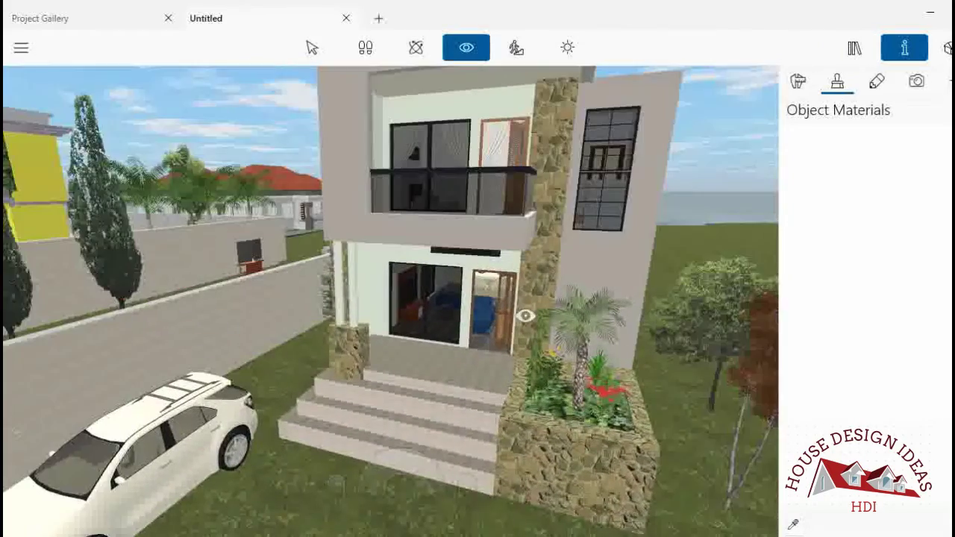
pyautogui.scroll(-3, 470, 478)
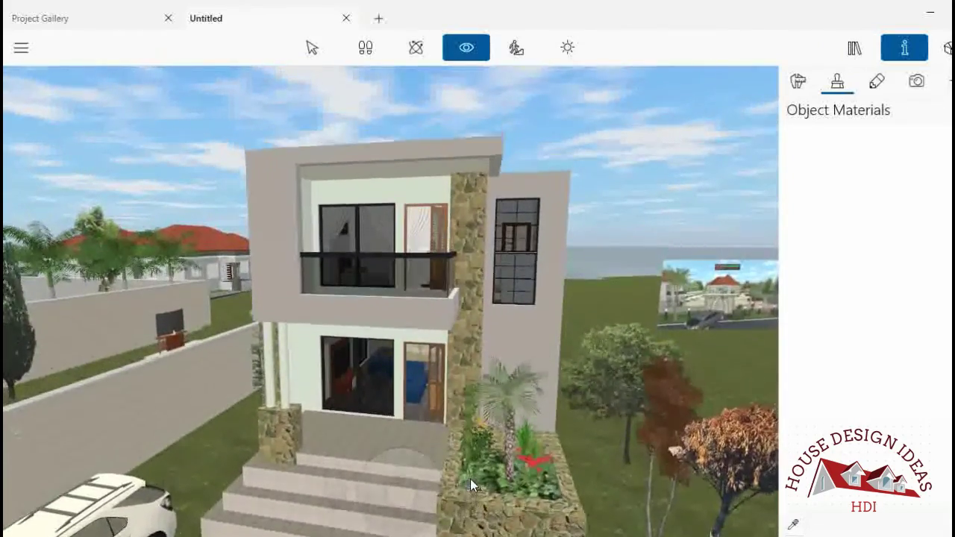
pyautogui.scroll(3, 470, 477)
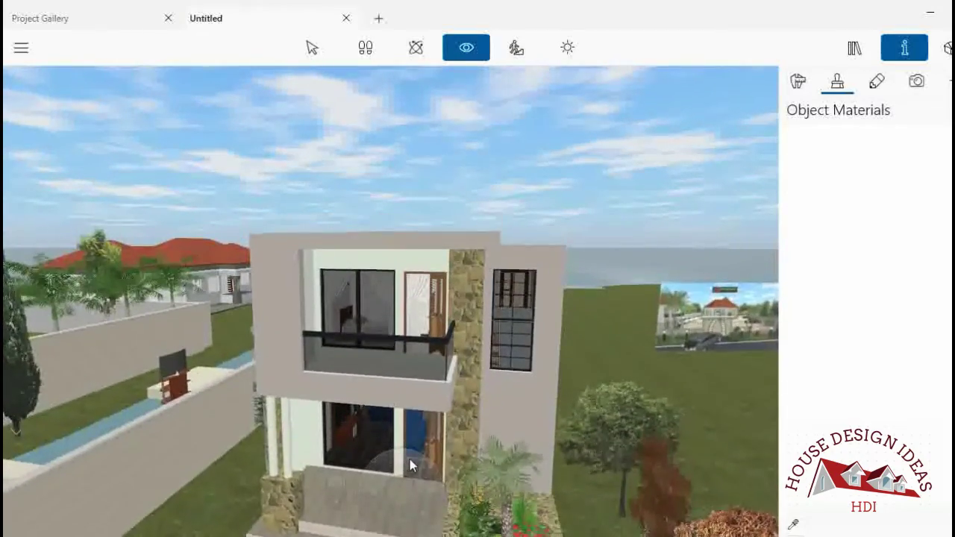
pyautogui.scroll(3, 414, 461)
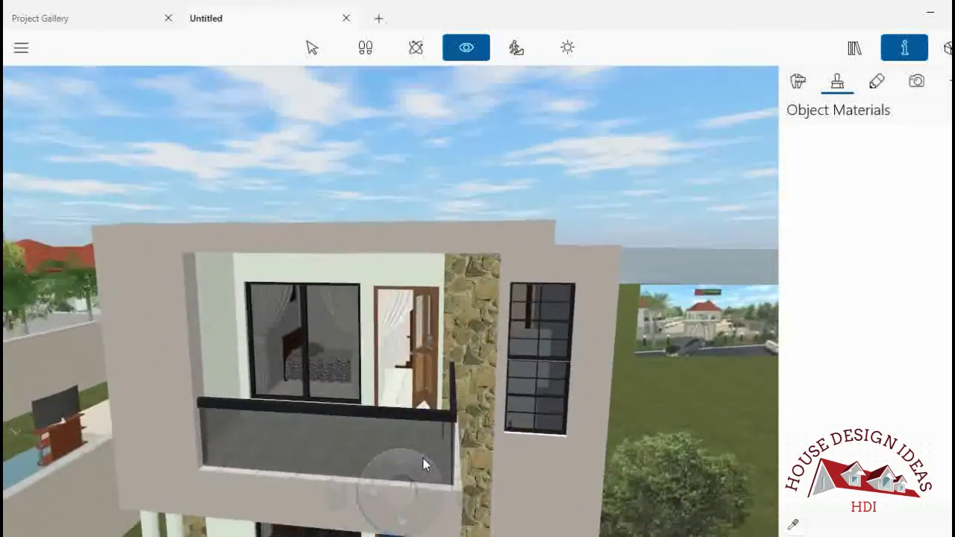
pyautogui.scroll(3, 423, 458)
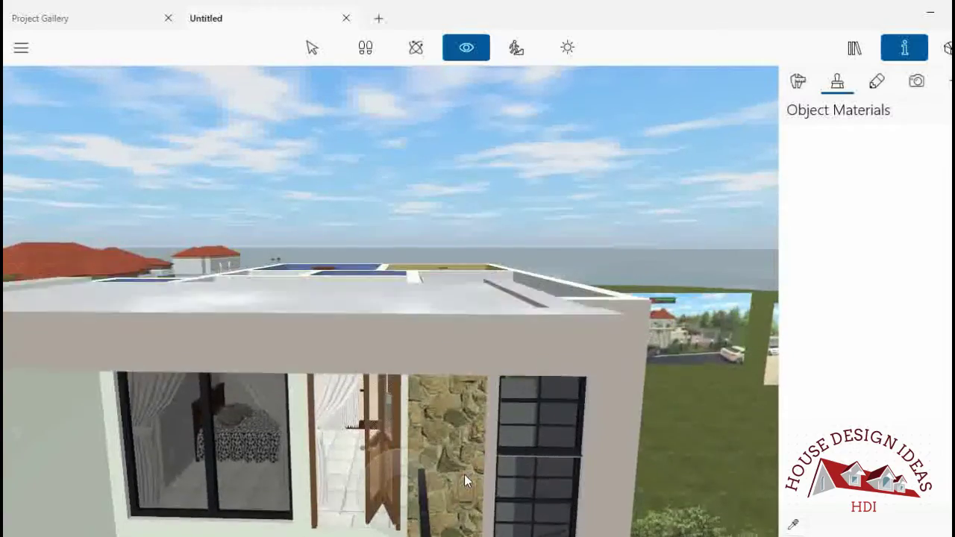
pyautogui.scroll(10, 464, 473)
pyautogui.moveTo(407, 460); pyautogui.dragTo(427, 465)
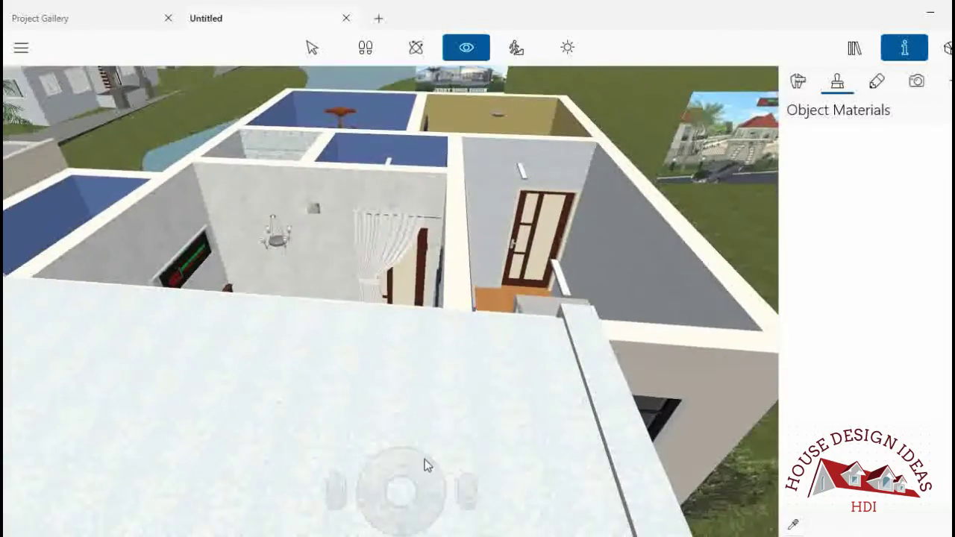
pyautogui.click(467, 481)
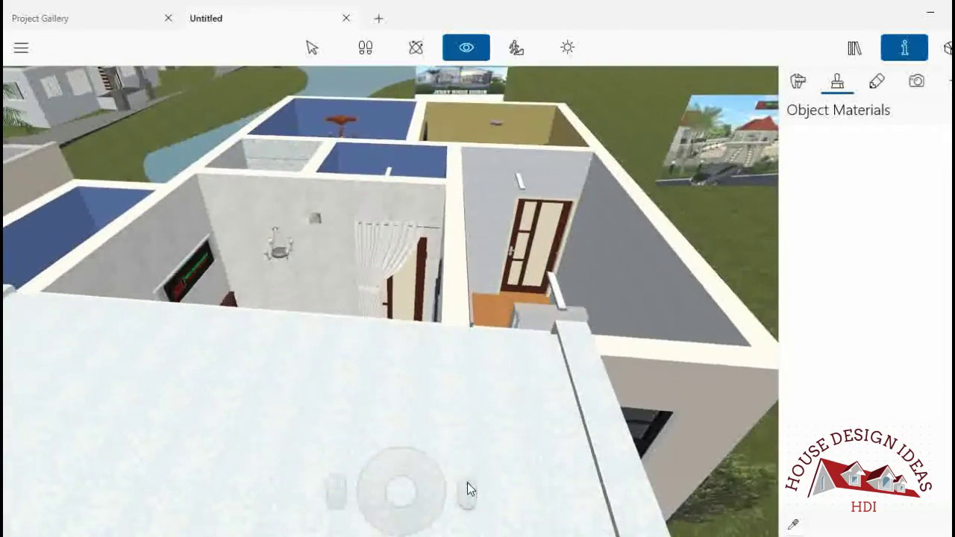
pyautogui.moveTo(467, 481); pyautogui.dragTo(377, 522)
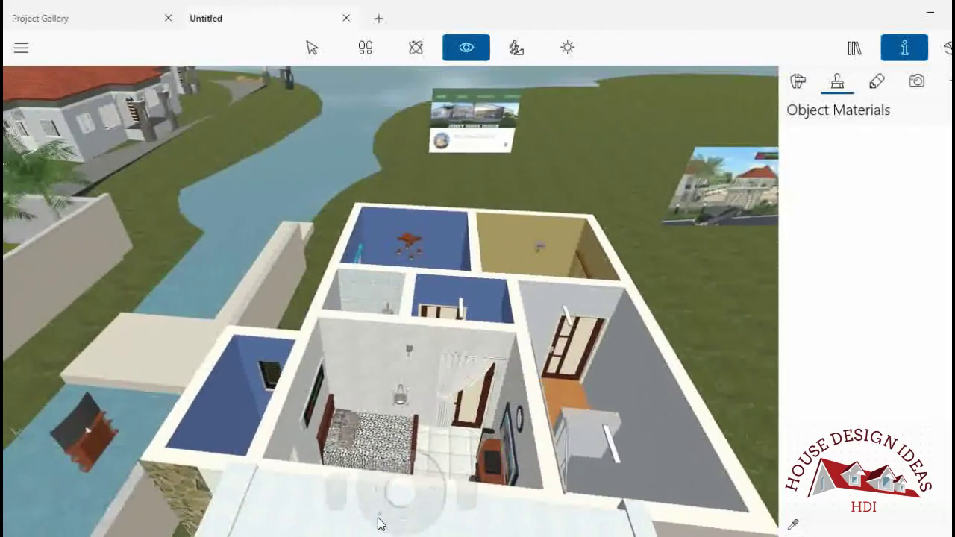
pyautogui.moveTo(399, 481)
pyautogui.mouseDown()
pyautogui.moveTo(401, 467)
pyautogui.moveTo(431, 519)
pyautogui.moveTo(401, 458)
pyautogui.moveTo(378, 534)
pyautogui.mouseUp()
pyautogui.moveTo(413, 491)
pyautogui.mouseDown()
pyautogui.moveTo(392, 453)
pyautogui.moveTo(403, 489)
pyautogui.mouseUp()
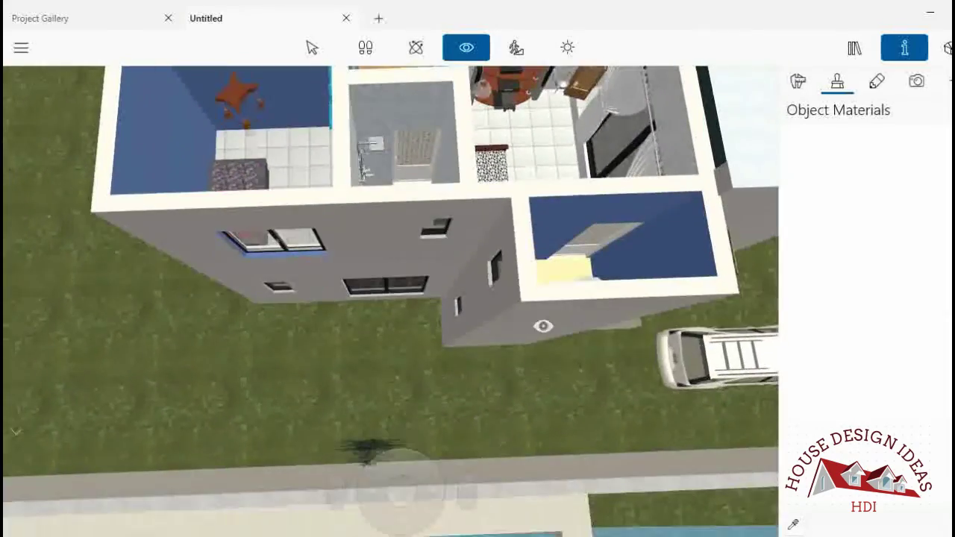
pyautogui.moveTo(403, 489)
pyautogui.mouseDown()
pyautogui.moveTo(373, 454)
pyautogui.moveTo(464, 483)
pyautogui.mouseUp()
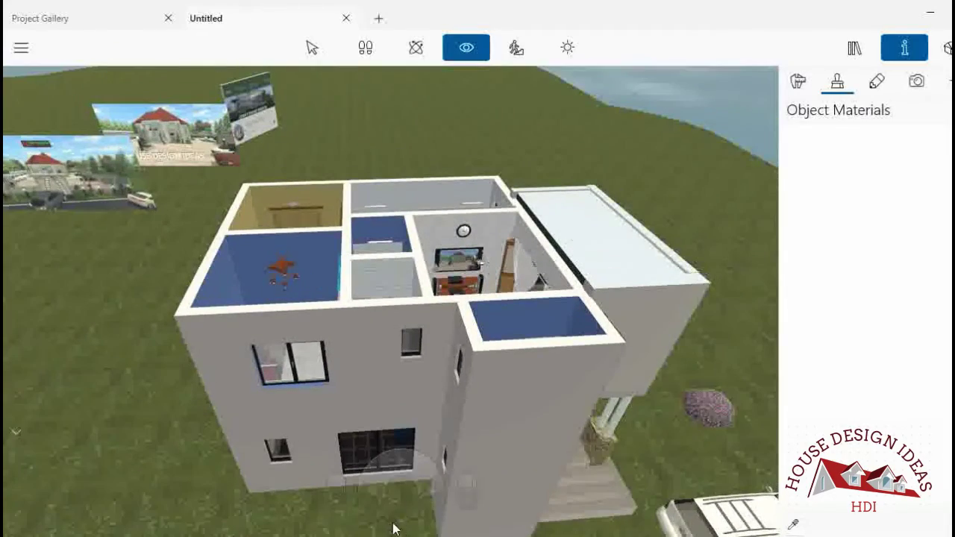
pyautogui.moveTo(394, 528); pyautogui.dragTo(386, 519)
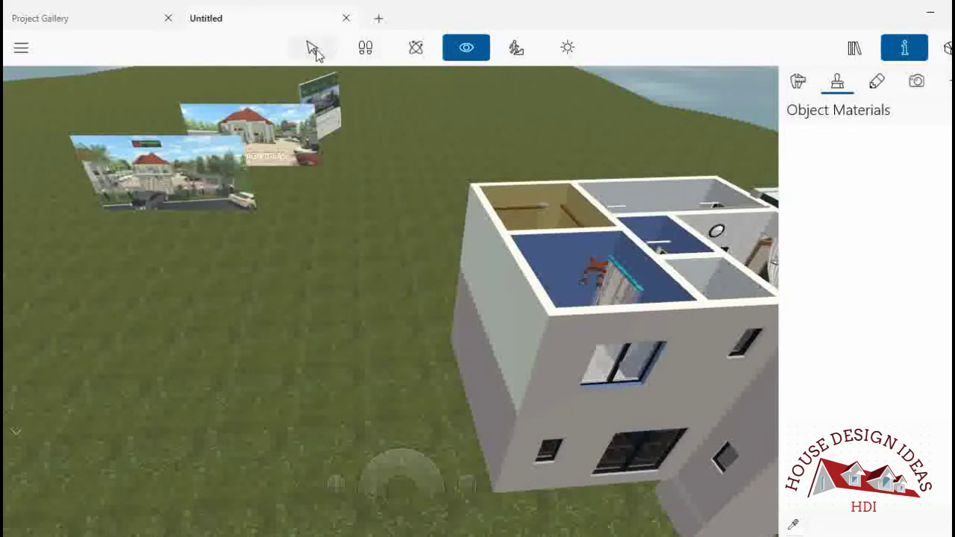
# - Select the outer wall by the upper window, then circle the house in walkthrough
pyautogui.click(580, 327)
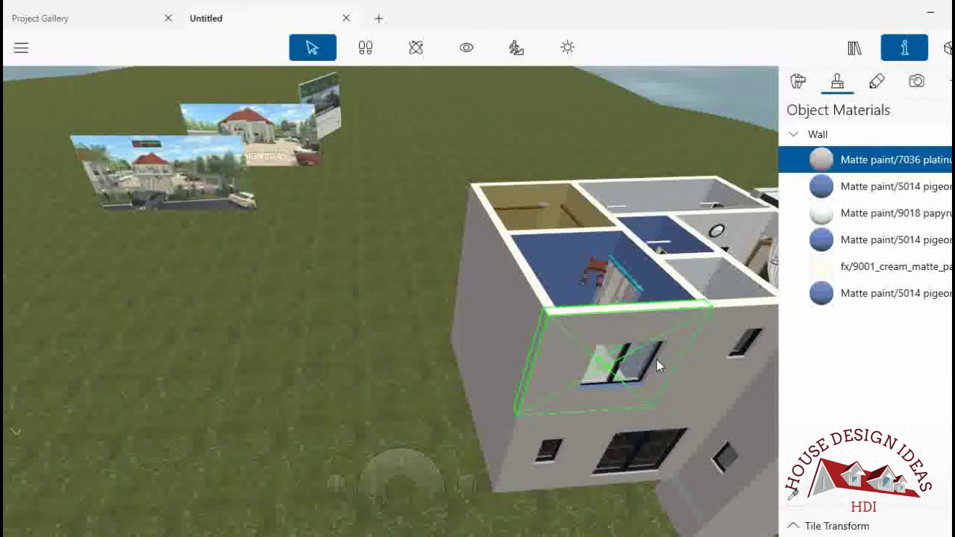
pyautogui.moveTo(602, 387); pyautogui.dragTo(601, 384)
pyautogui.click(466, 54)
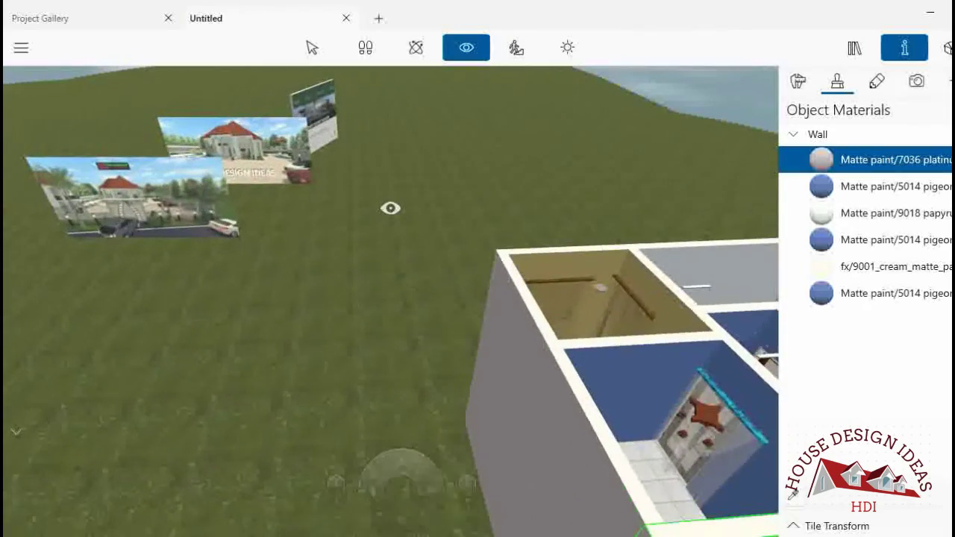
pyautogui.press('Up')
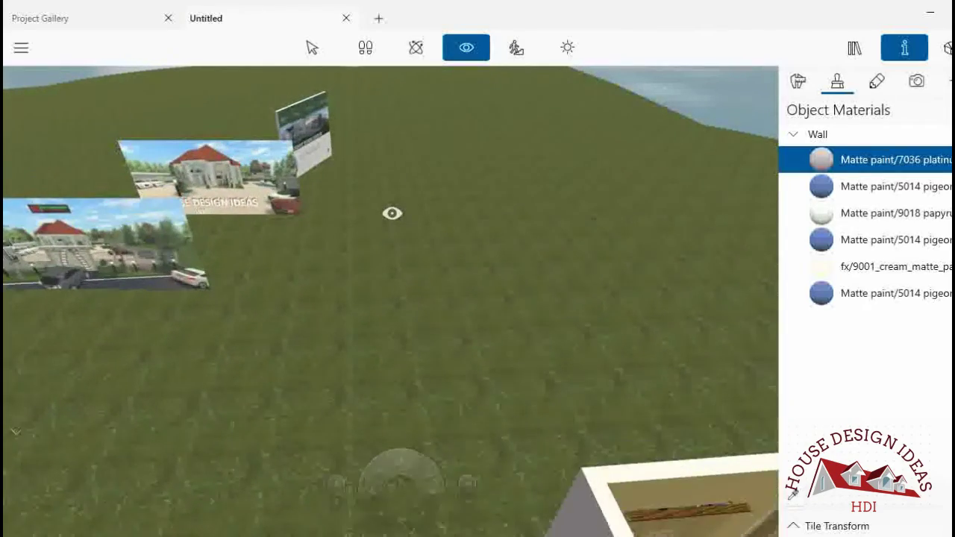
pyautogui.moveTo(385, 211); pyautogui.dragTo(554, 222)
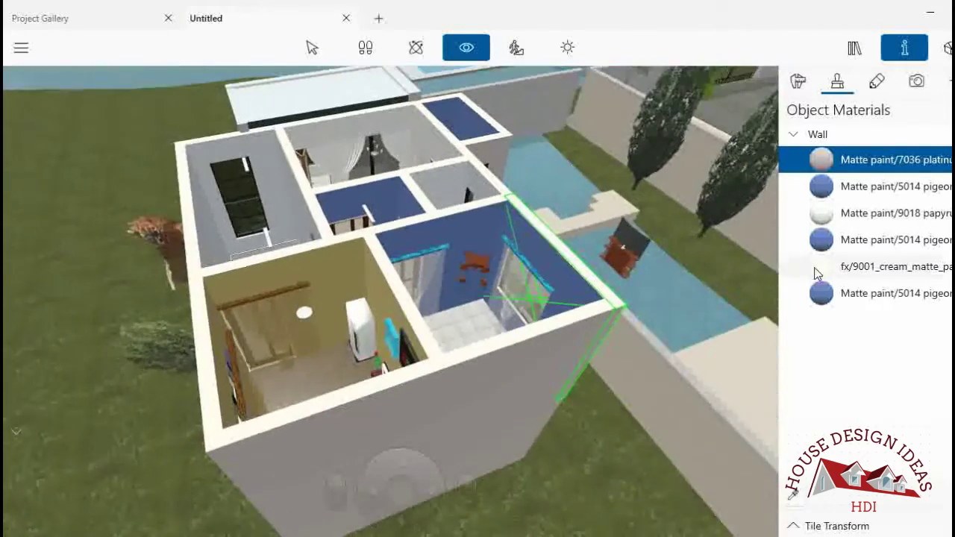
pyautogui.press('Left')
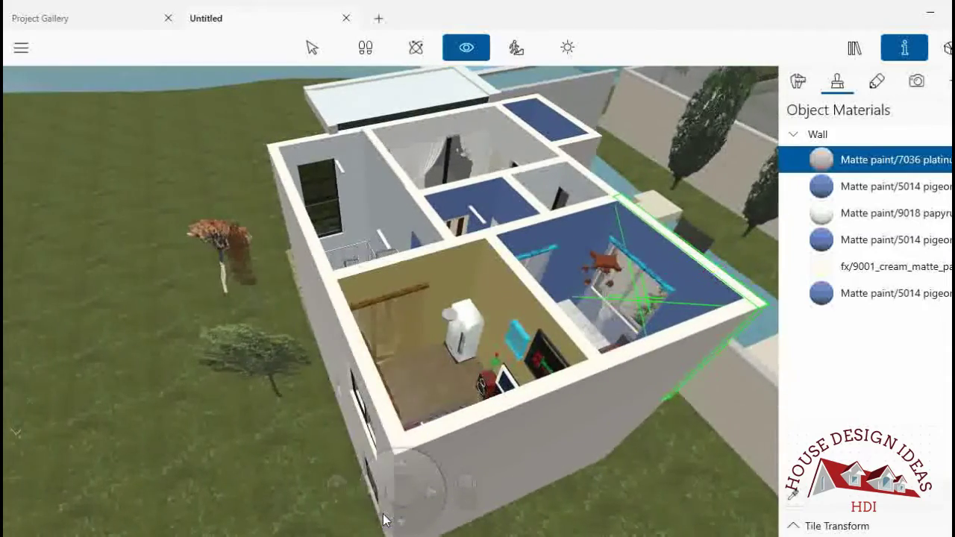
pyautogui.press('Left')
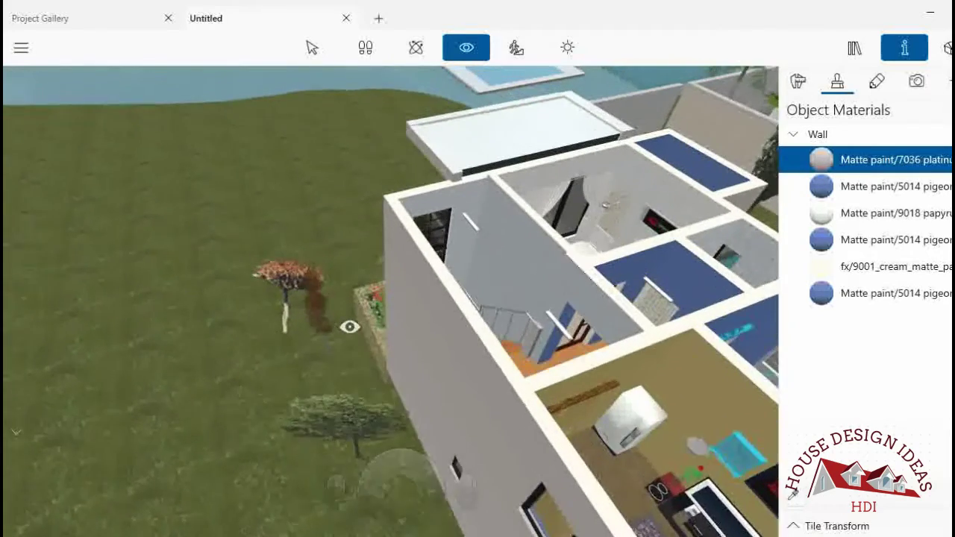
pyautogui.moveTo(350, 328); pyautogui.dragTo(775, 250)
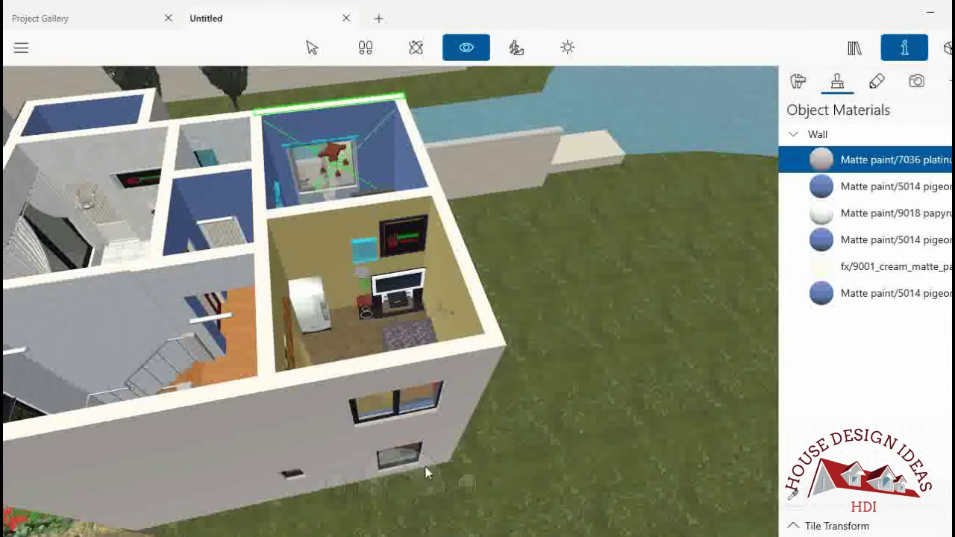
# - Move in past the living room and staircase to the balcony and reopen the Library
pyautogui.scroll(5, 464, 502)
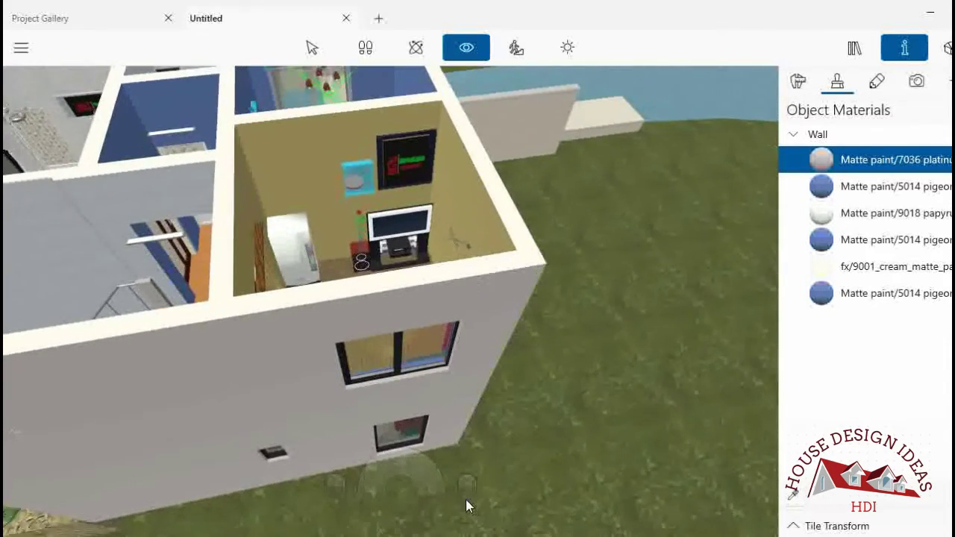
pyautogui.moveTo(466, 499); pyautogui.dragTo(451, 270)
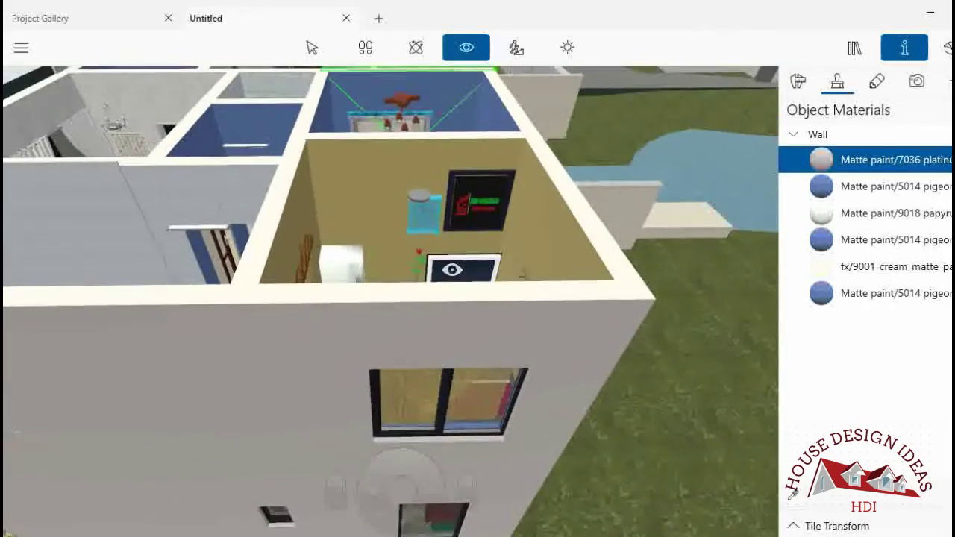
pyautogui.scroll(2, 408, 475)
pyautogui.scroll(2, 407, 471)
pyautogui.scroll(2, 407, 470)
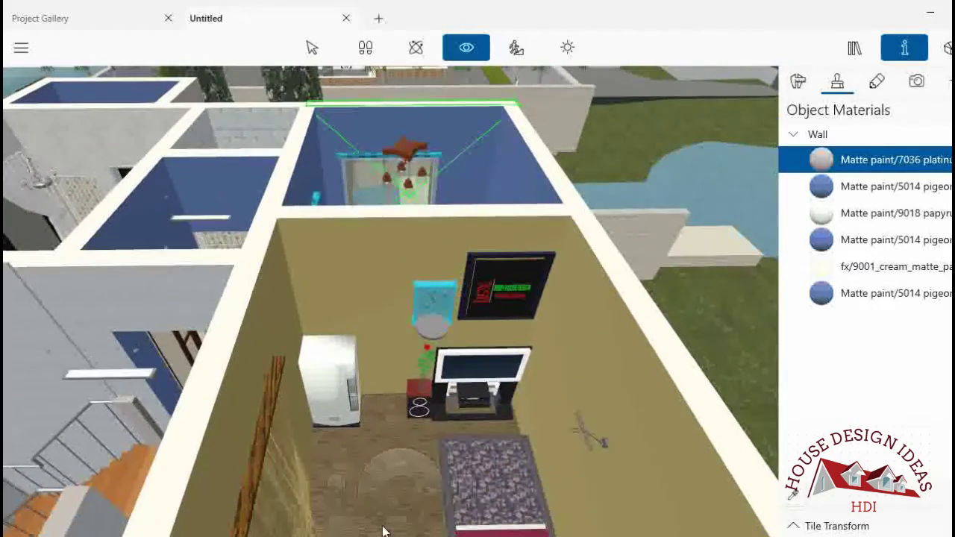
pyautogui.scroll(2, 382, 517)
pyautogui.moveTo(381, 516)
pyautogui.mouseDown()
pyautogui.moveTo(457, 528)
pyautogui.moveTo(471, 505)
pyautogui.mouseUp()
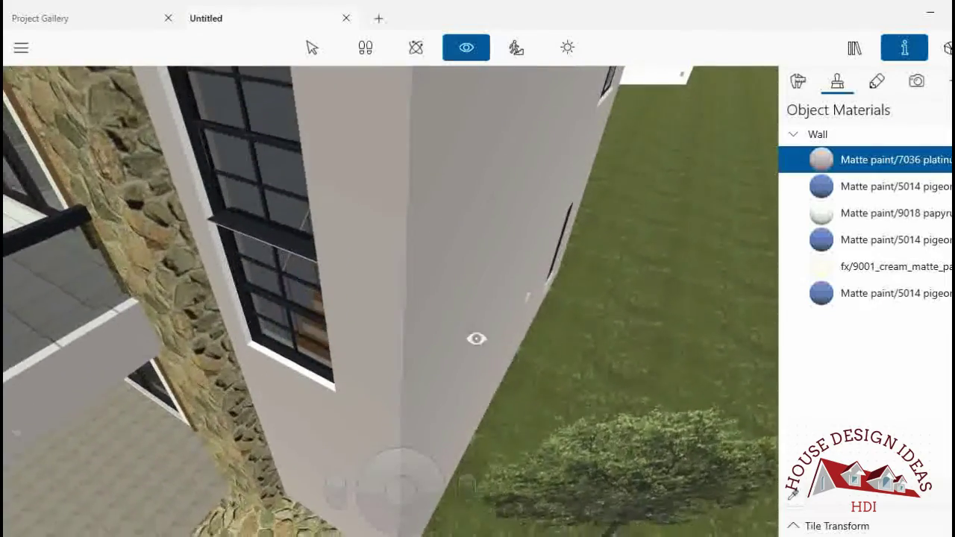
pyautogui.moveTo(477, 337)
pyautogui.mouseDown()
pyautogui.moveTo(262, 269)
pyautogui.moveTo(373, 333)
pyautogui.moveTo(364, 332)
pyautogui.moveTo(402, 330)
pyautogui.moveTo(418, 254)
pyautogui.mouseUp()
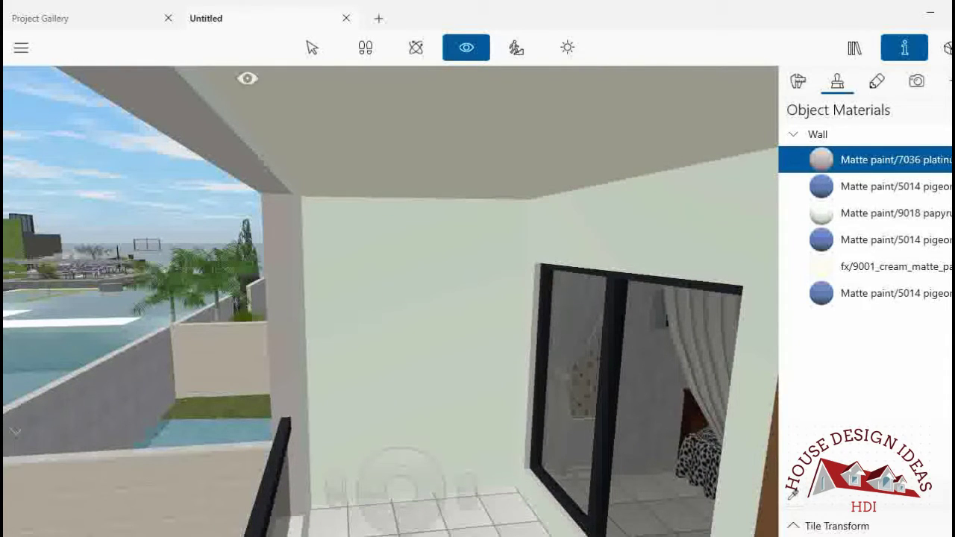
pyautogui.click(854, 48)
# - Switch the library to furniture, pick the Palm 1 plant, and show its elevation settings
pyautogui.click(54, 89)
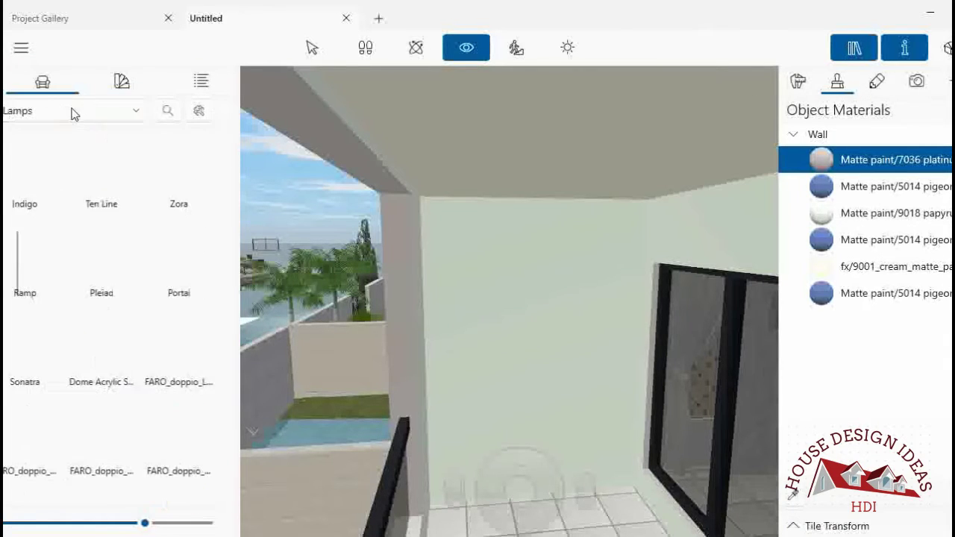
pyautogui.click(75, 112)
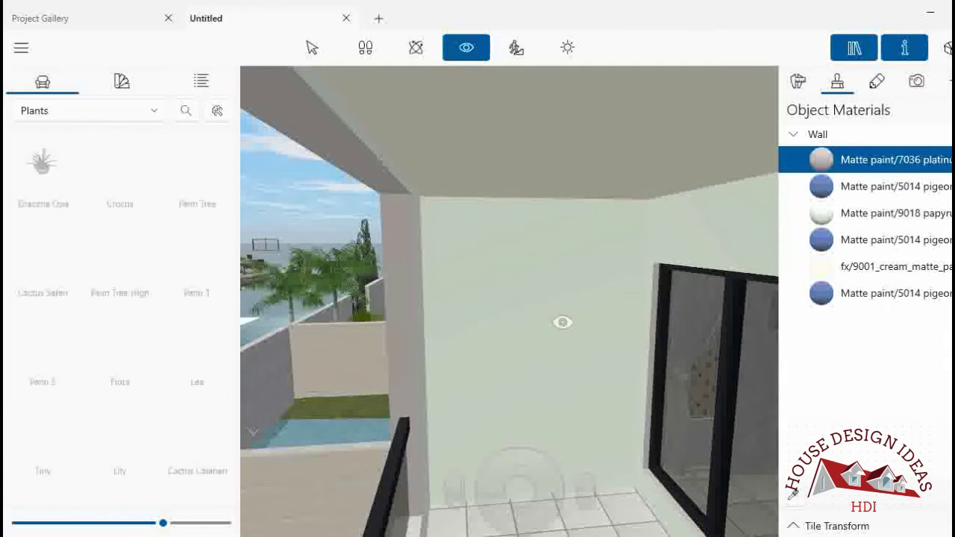
pyautogui.moveTo(558, 320); pyautogui.dragTo(569, 340)
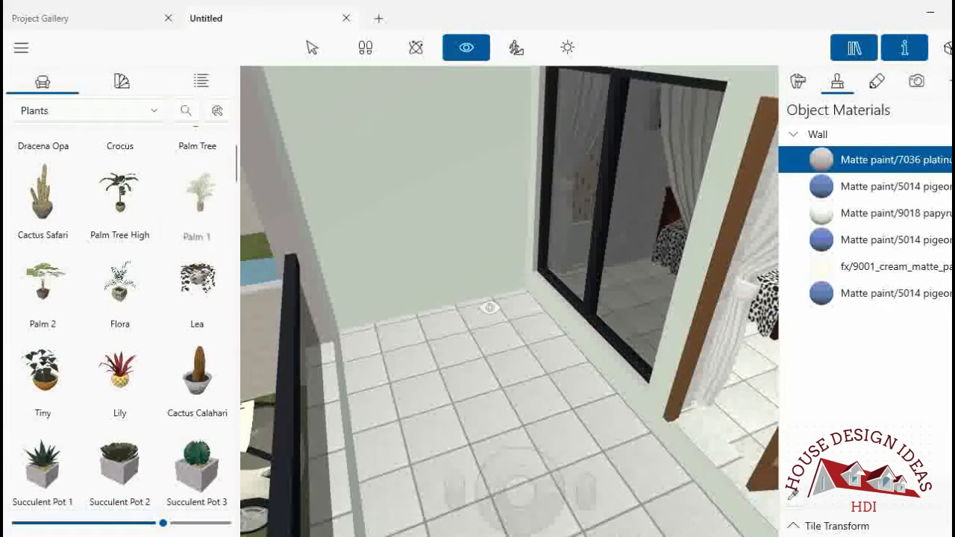
pyautogui.click(514, 322)
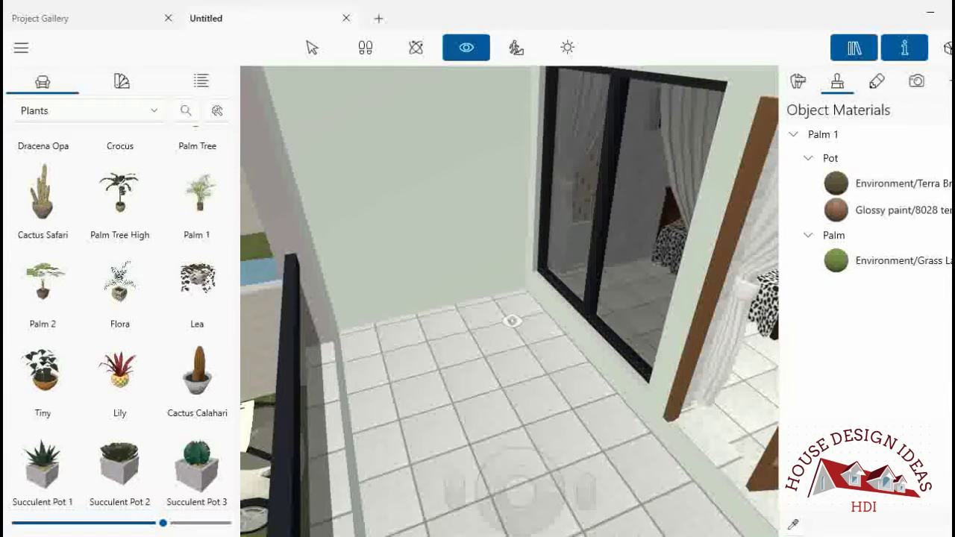
pyautogui.click(799, 81)
# - Bring the misplaced palm at balcony level into view and delete it
pyautogui.moveTo(586, 198)
pyautogui.mouseDown()
pyautogui.moveTo(584, 502)
pyautogui.moveTo(584, 455)
pyautogui.mouseUp()
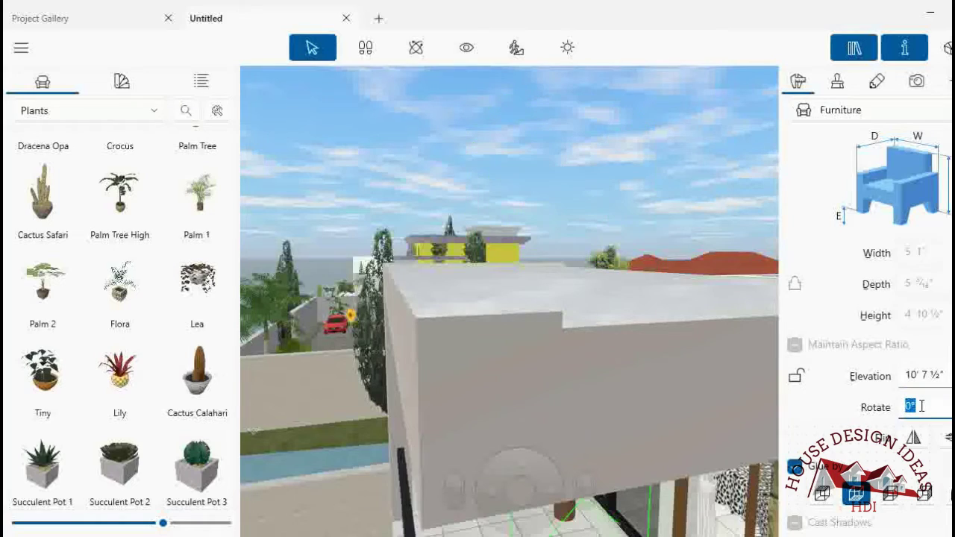
pyautogui.moveTo(520, 529)
pyautogui.mouseDown()
pyautogui.moveTo(581, 510)
pyautogui.moveTo(513, 464)
pyautogui.moveTo(536, 485)
pyautogui.mouseUp()
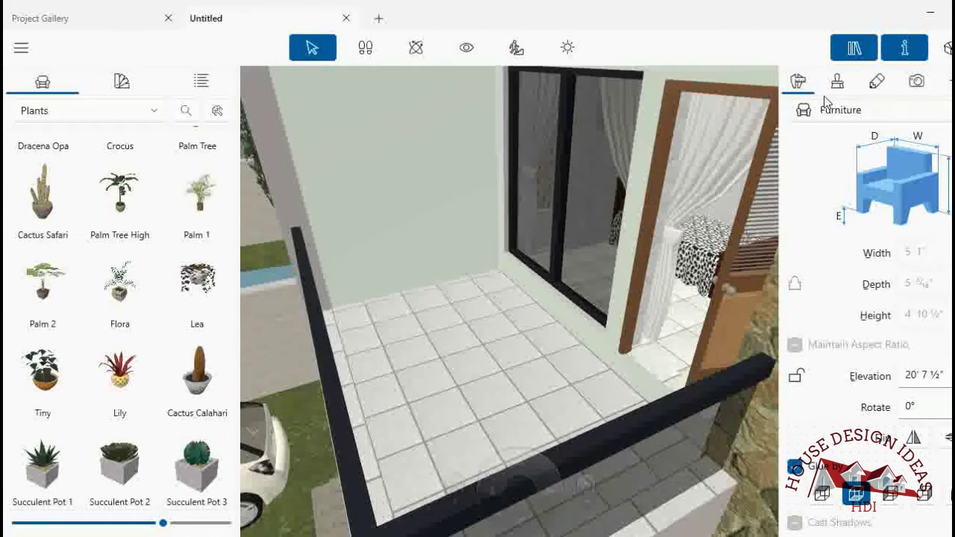
pyautogui.moveTo(628, 450); pyautogui.dragTo(588, 479)
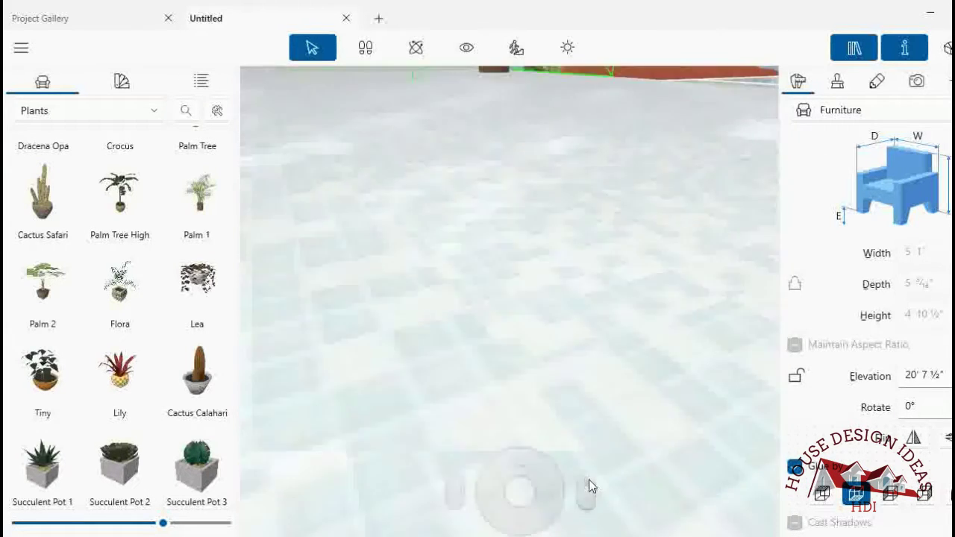
pyautogui.rightClick(493, 85)
pyautogui.click(599, 102)
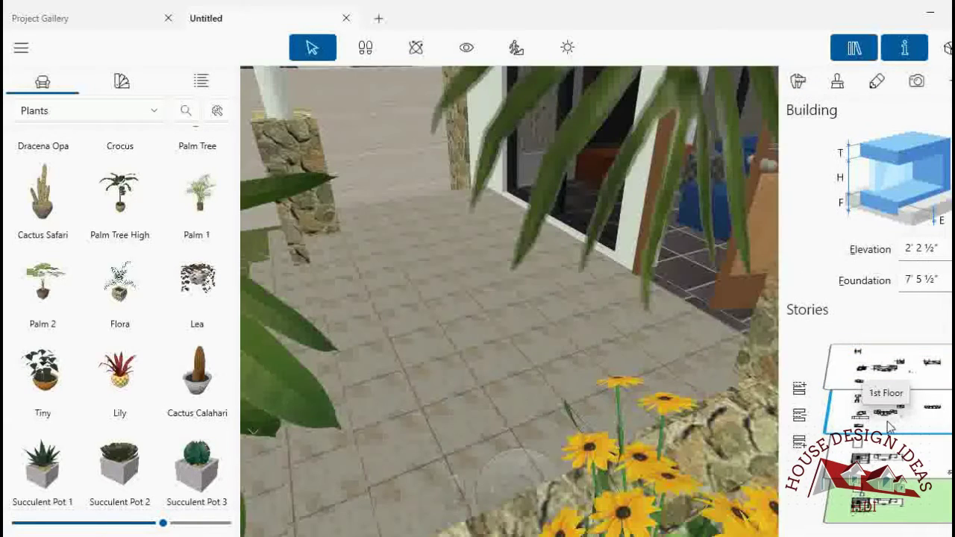
# - Fly over the porch and around the balcony in 3D, then switch to the 2D plan
pyautogui.click(947, 47)
pyautogui.click(946, 48)
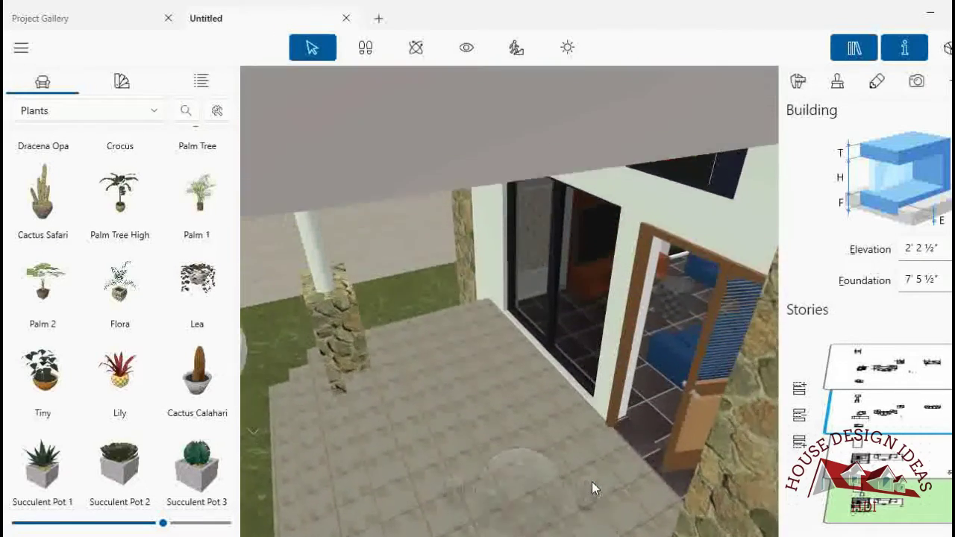
pyautogui.press('Up')
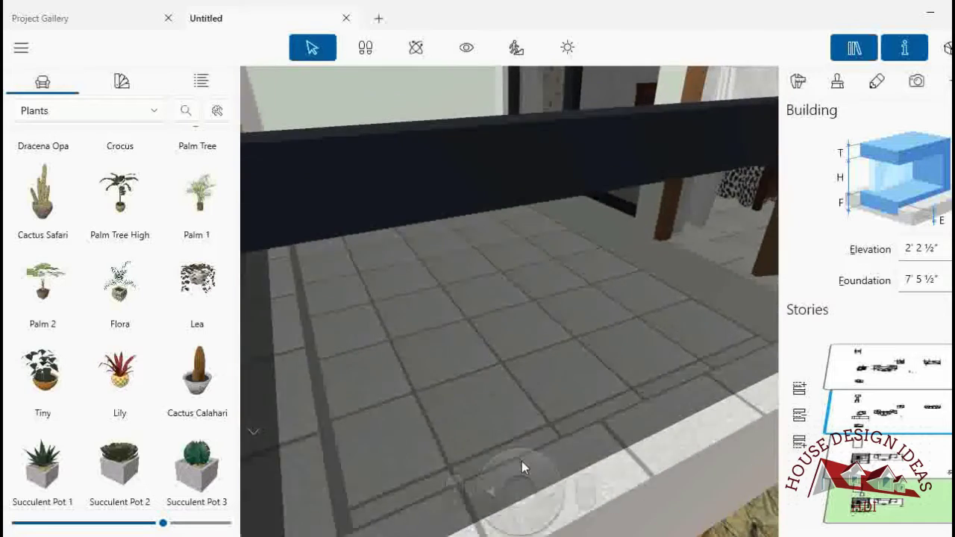
pyautogui.moveTo(522, 461); pyautogui.dragTo(521, 460)
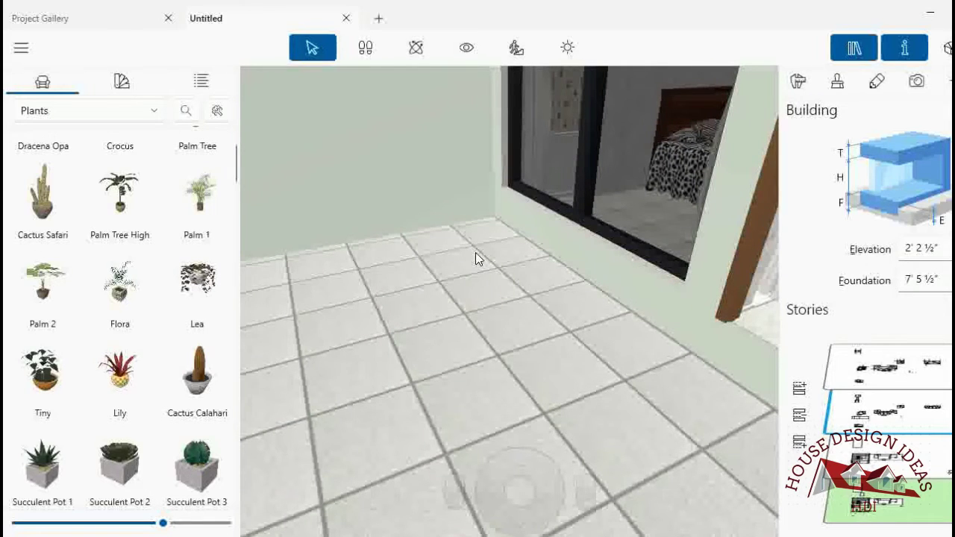
pyautogui.press('Down')
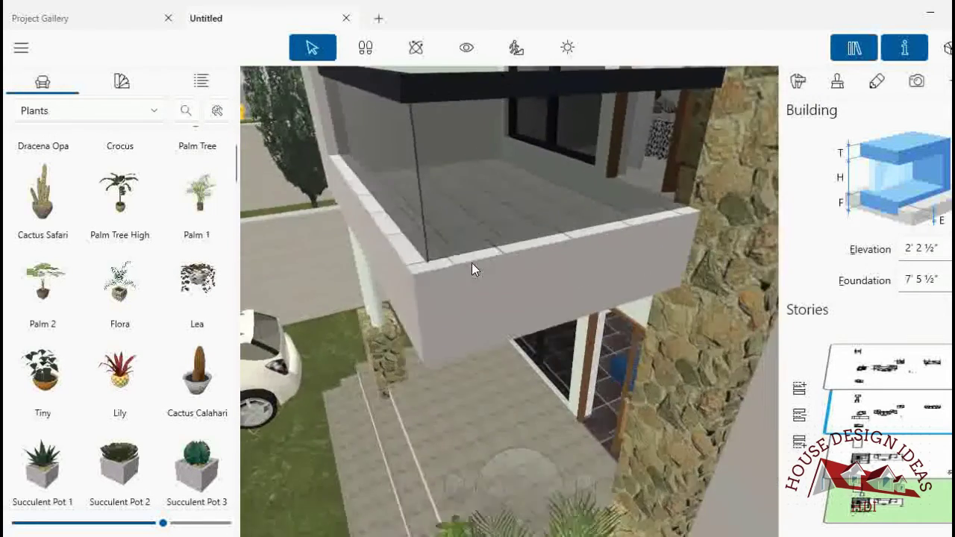
pyautogui.moveTo(486, 278); pyautogui.dragTo(534, 391)
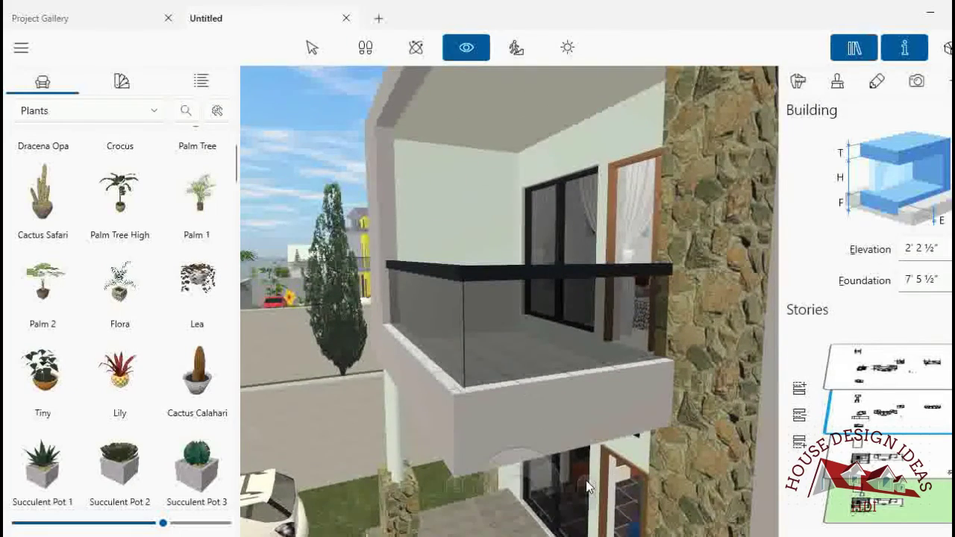
pyautogui.moveTo(585, 485); pyautogui.dragTo(586, 479)
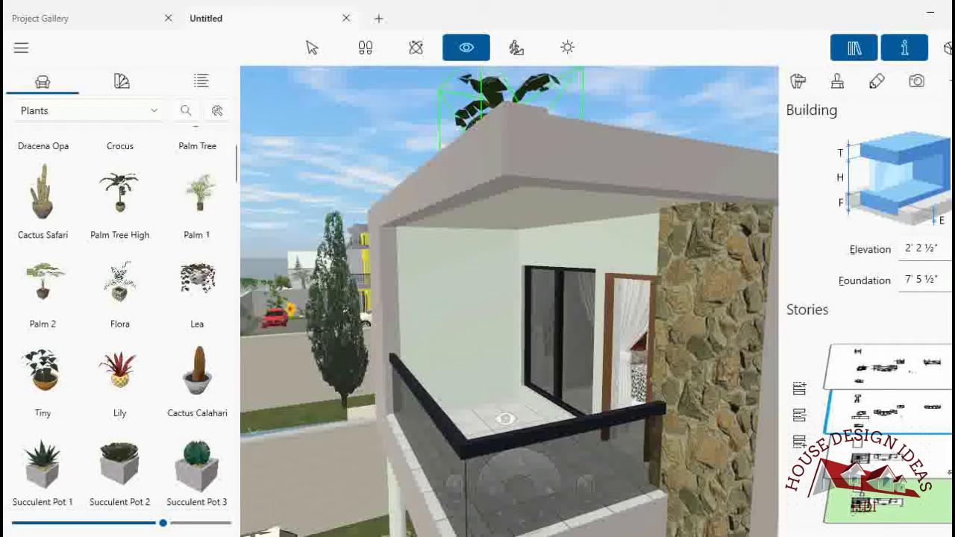
pyautogui.click(944, 47)
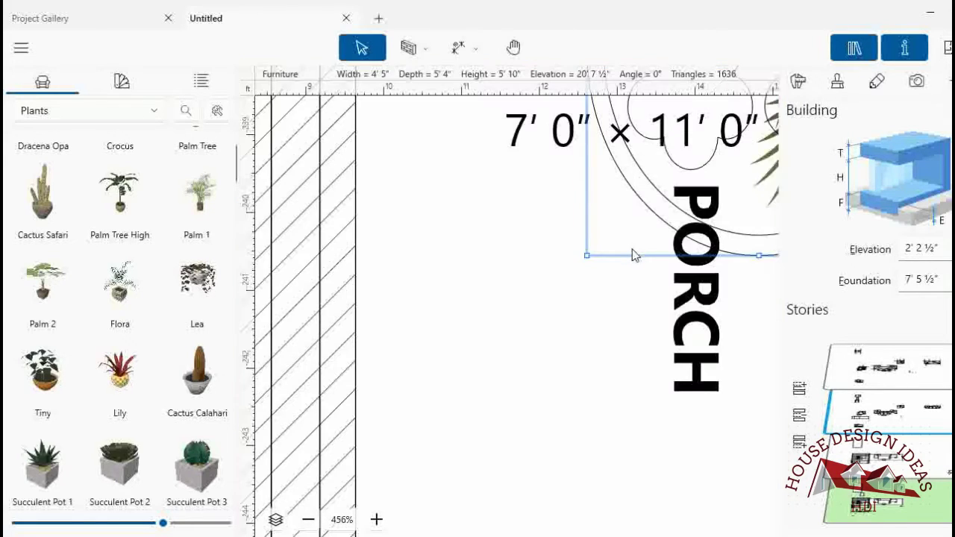
# - Delete the rooftop palm in 2D and pan the plan, checking the ground and 1st floor plans
pyautogui.scroll(5, 633, 256)
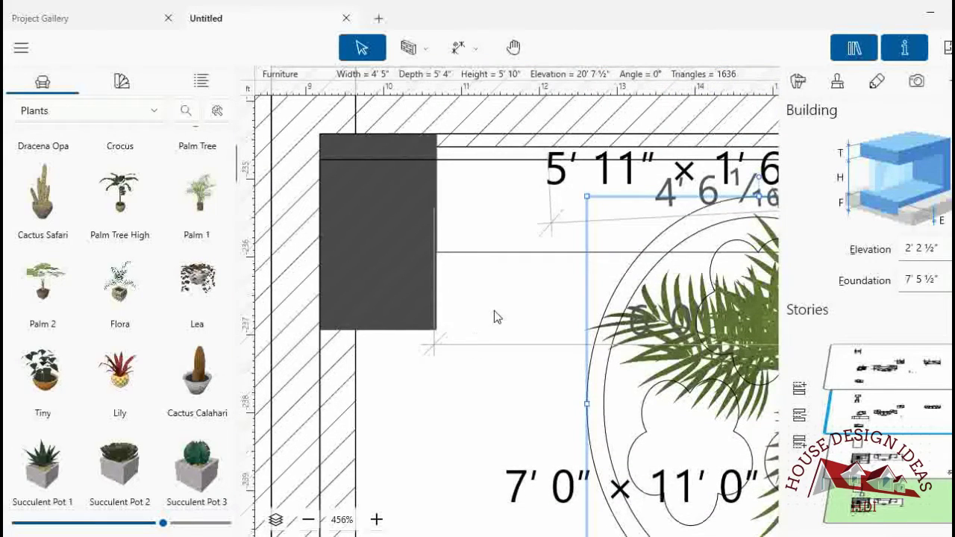
pyautogui.press('Delete')
pyautogui.click(513, 47)
pyautogui.scroll(-4, 569, 201)
pyautogui.keyDown('ctrl'); pyautogui.scroll(-1, 571, 235); pyautogui.keyUp('ctrl')
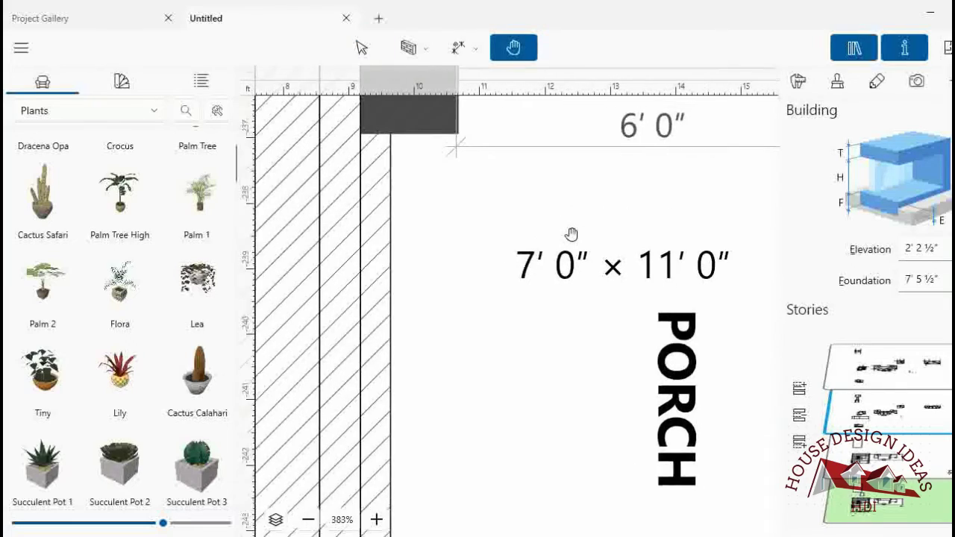
pyautogui.keyDown('ctrl'); pyautogui.scroll(-2, 570, 235); pyautogui.keyUp('ctrl')
pyautogui.keyDown('ctrl'); pyautogui.scroll(-1, 571, 235); pyautogui.keyUp('ctrl')
pyautogui.keyDown('ctrl'); pyautogui.scroll(-1, 572, 239); pyautogui.keyUp('ctrl')
pyautogui.keyDown('ctrl'); pyautogui.scroll(-1, 652, 247); pyautogui.keyUp('ctrl')
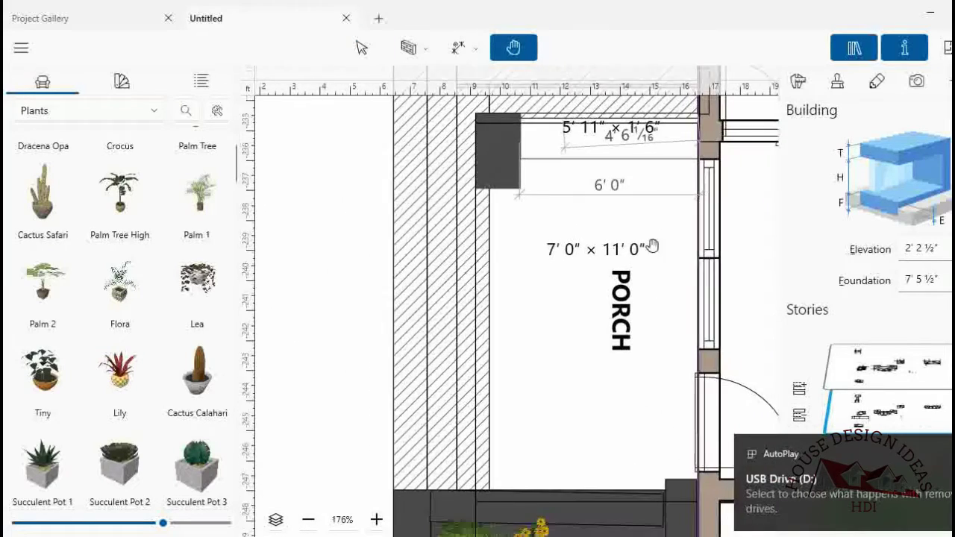
pyautogui.keyDown('ctrl'); pyautogui.scroll(-1, 652, 246); pyautogui.keyUp('ctrl')
pyautogui.moveTo(651, 246); pyautogui.dragTo(547, 309)
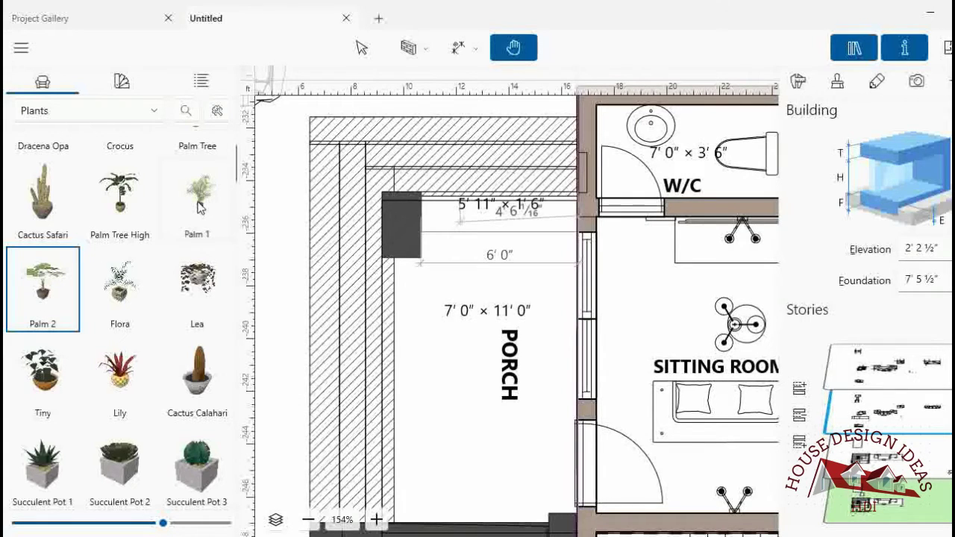
pyautogui.click(902, 457)
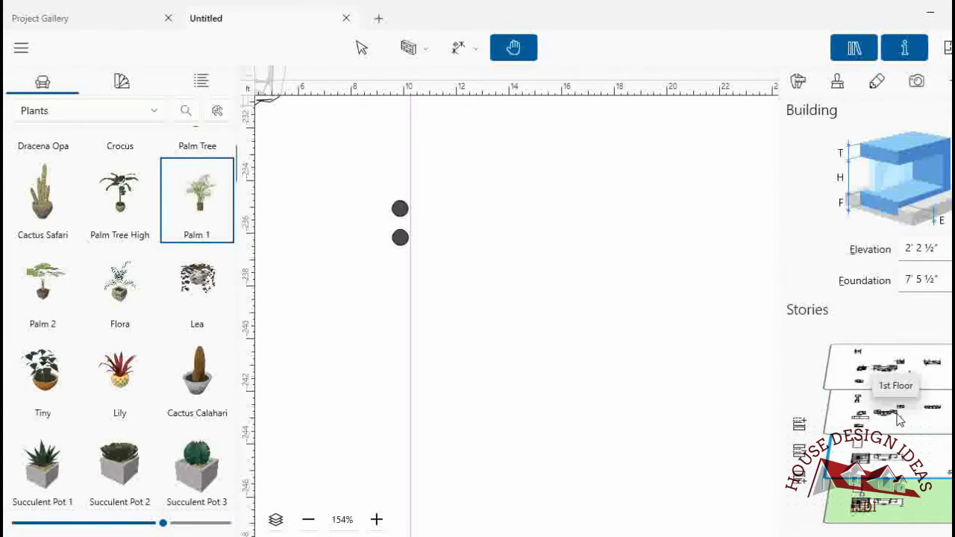
pyautogui.click(899, 417)
# - Back in 3D, place a Palm 1 potted plant on the porch beside the glass door
pyautogui.click(947, 48)
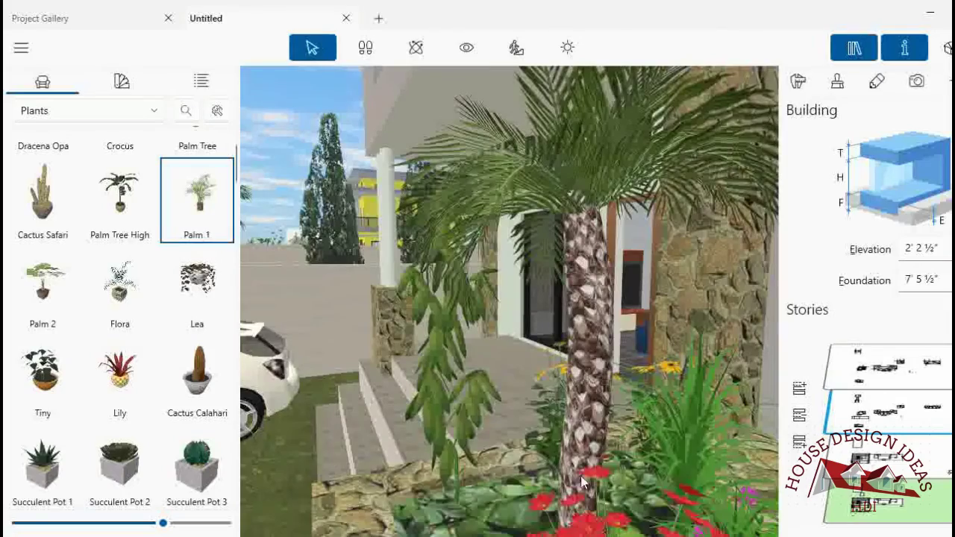
pyautogui.scroll(5, 520, 459)
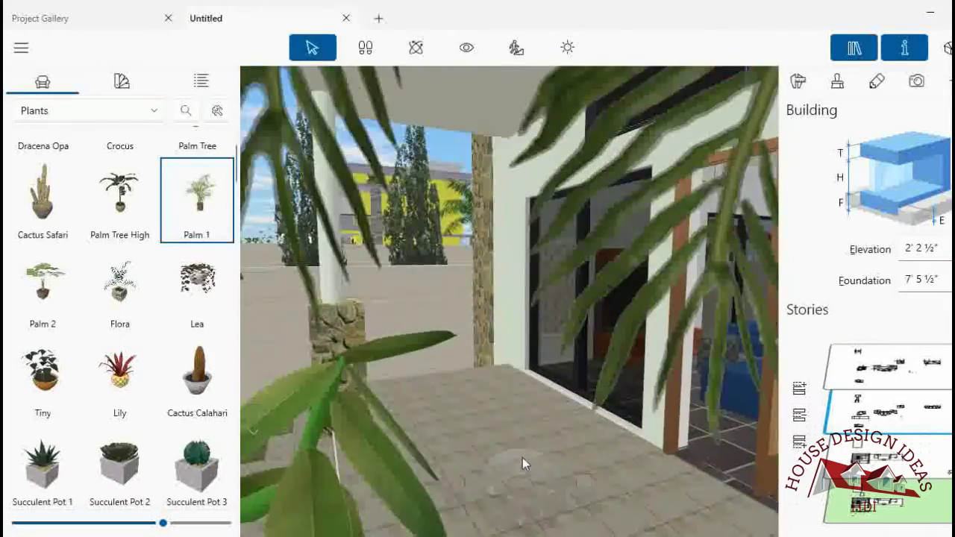
pyautogui.scroll(2, 522, 457)
pyautogui.click(468, 49)
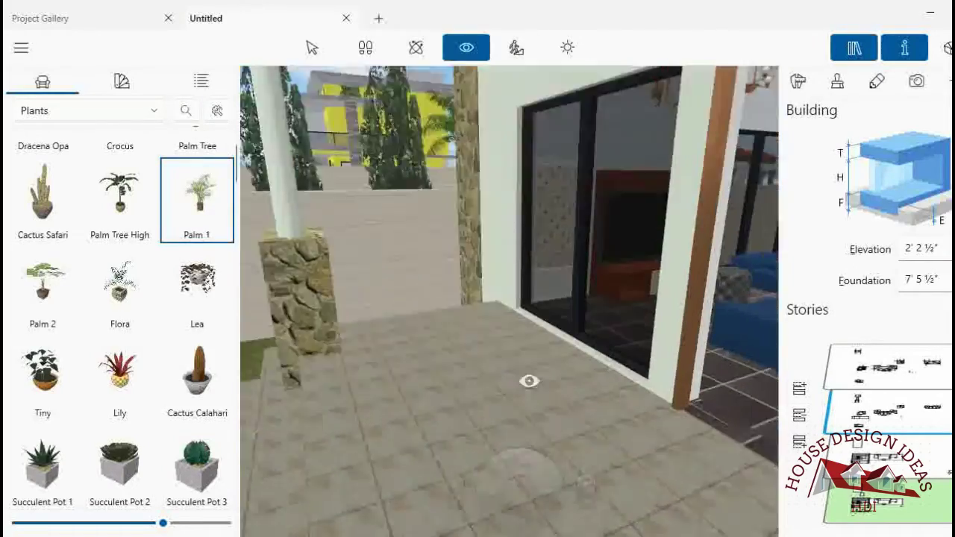
pyautogui.moveTo(528, 379); pyautogui.dragTo(336, 319)
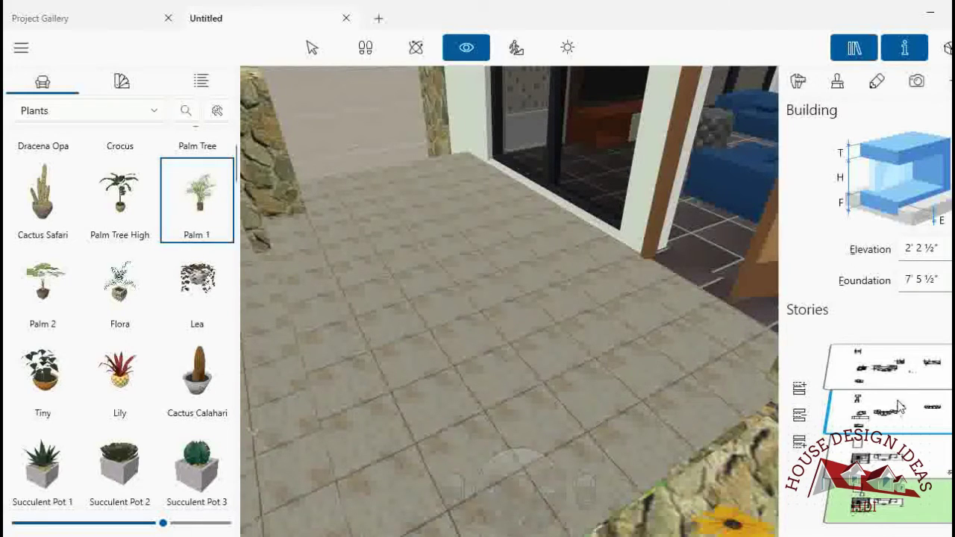
pyautogui.scroll(3, 537, 389)
pyautogui.scroll(-5, 536, 389)
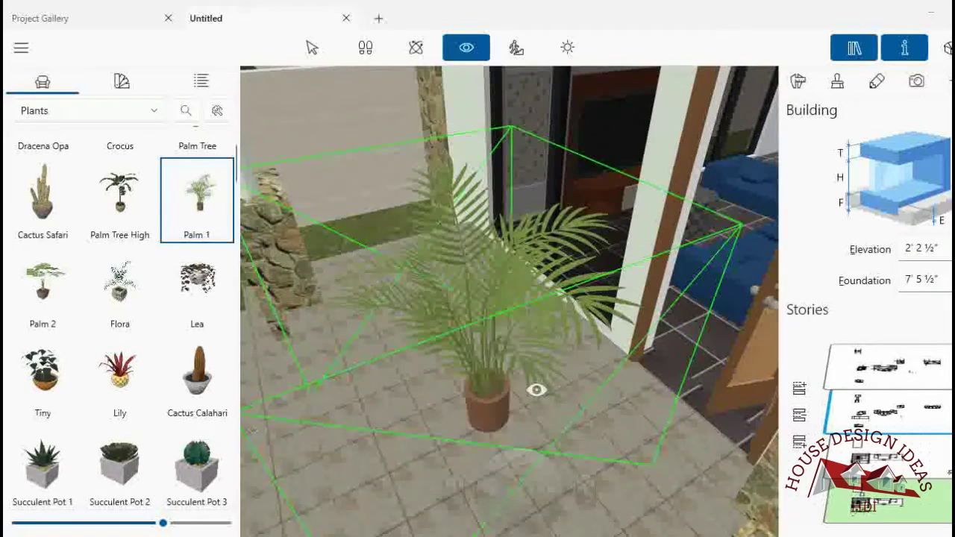
pyautogui.moveTo(491, 385); pyautogui.dragTo(388, 278)
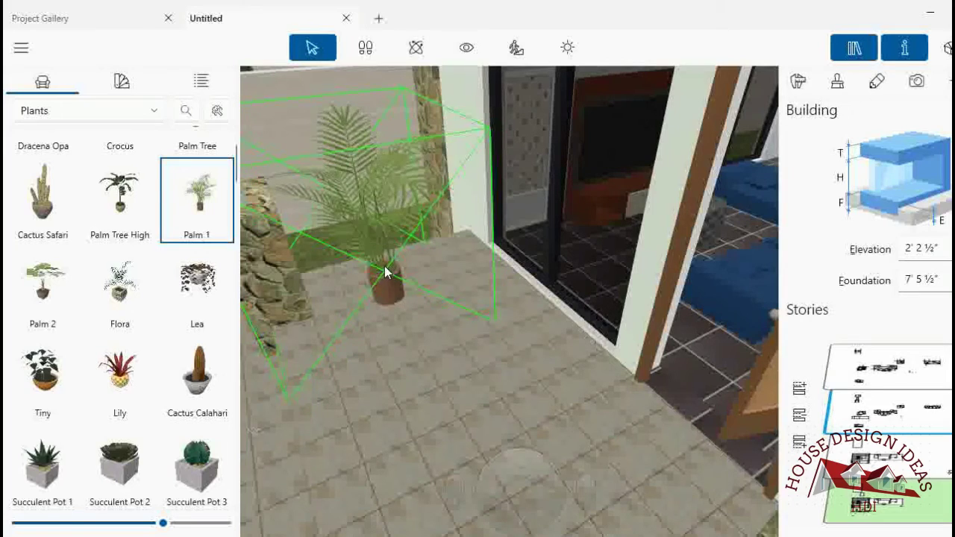
pyautogui.moveTo(387, 279)
pyautogui.mouseDown()
pyautogui.moveTo(457, 276)
pyautogui.moveTo(464, 241)
pyautogui.moveTo(456, 247)
pyautogui.mouseUp()
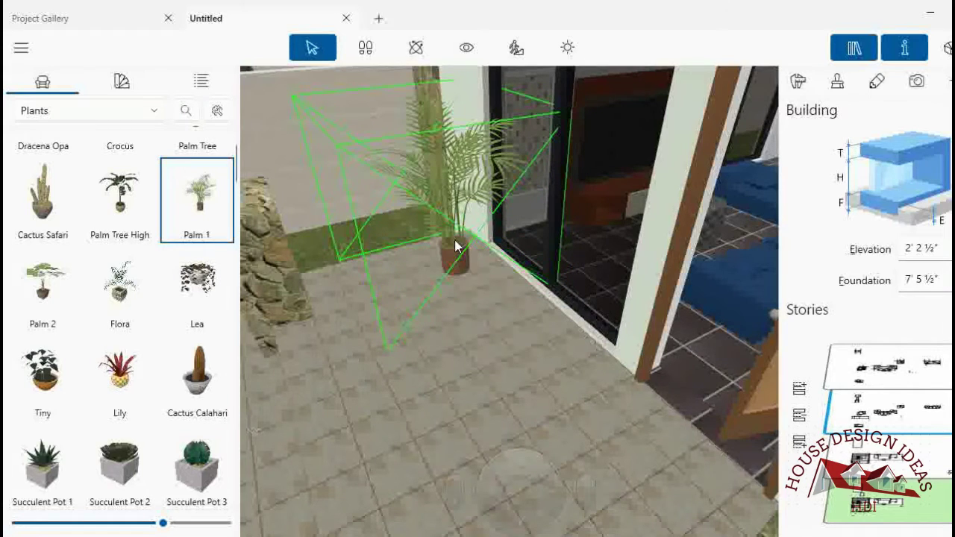
# - Fly the camera over the balcony and set the floating flower plant's elevation to 10
pyautogui.scroll(2, 107, 304)
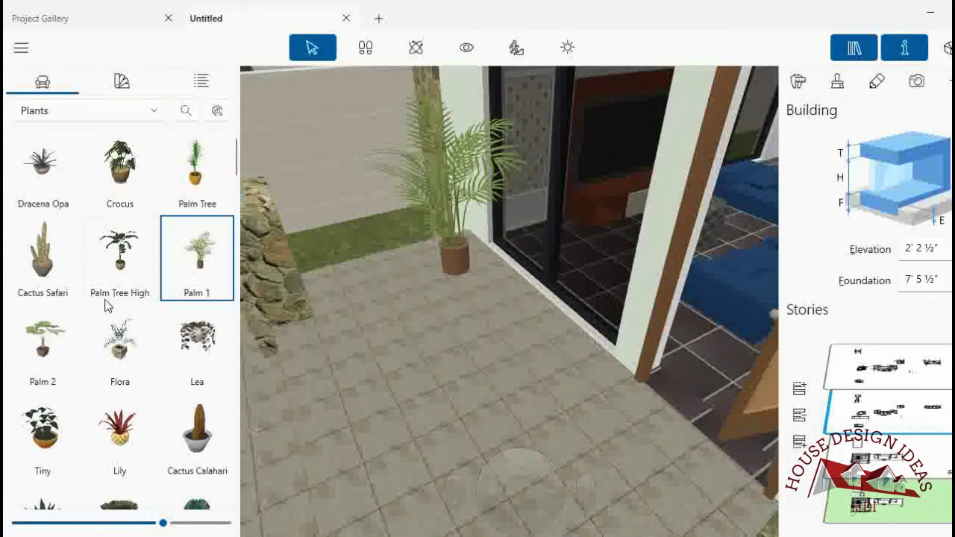
pyautogui.moveTo(241, 303); pyautogui.dragTo(310, 291)
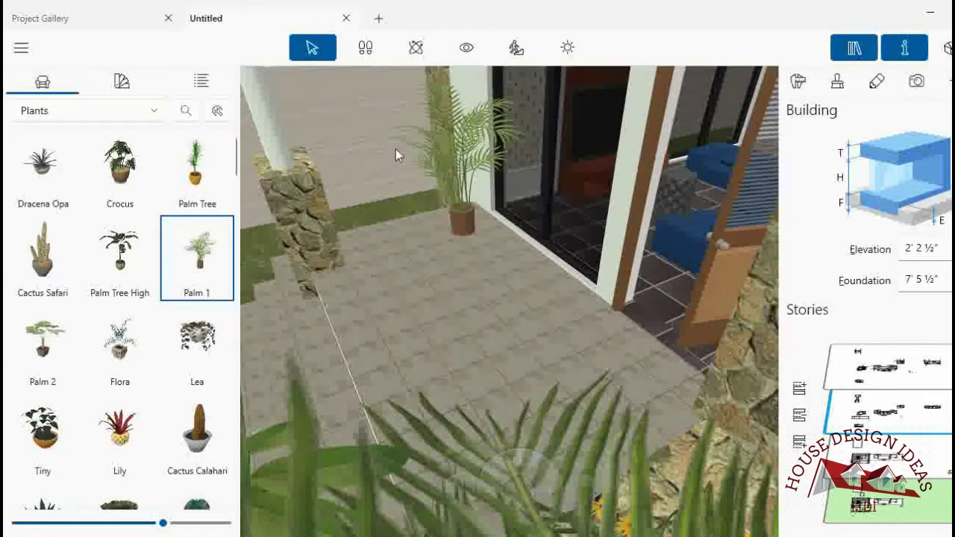
pyautogui.moveTo(587, 477)
pyautogui.mouseDown()
pyautogui.moveTo(513, 453)
pyautogui.moveTo(200, 222)
pyautogui.mouseUp()
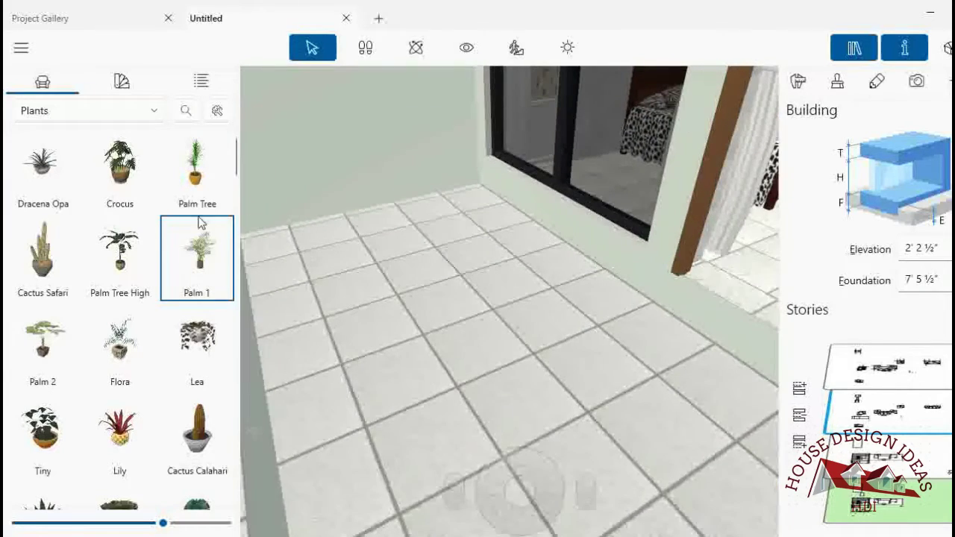
pyautogui.moveTo(492, 202); pyautogui.dragTo(491, 280)
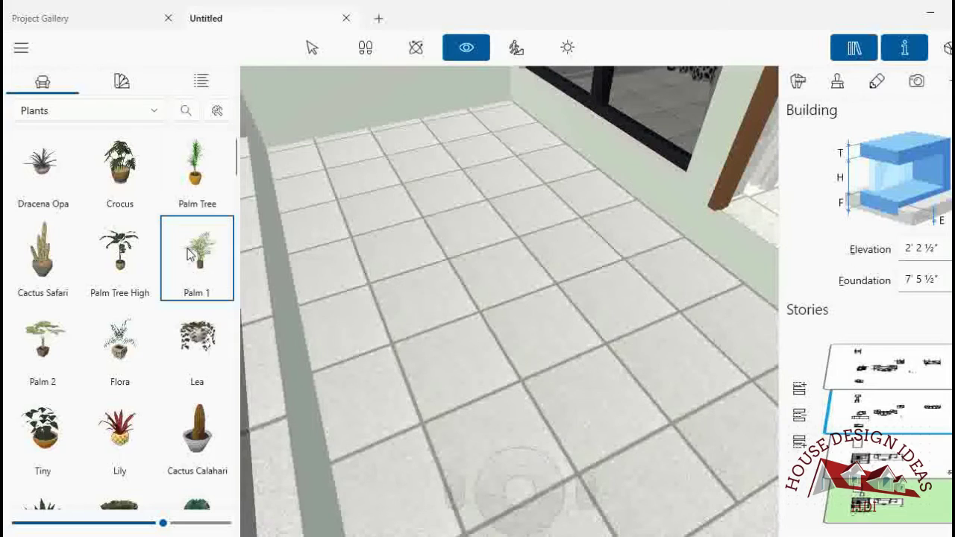
pyautogui.scroll(-2, 171, 216)
pyautogui.scroll(-4, 123, 252)
pyautogui.scroll(-1, 119, 269)
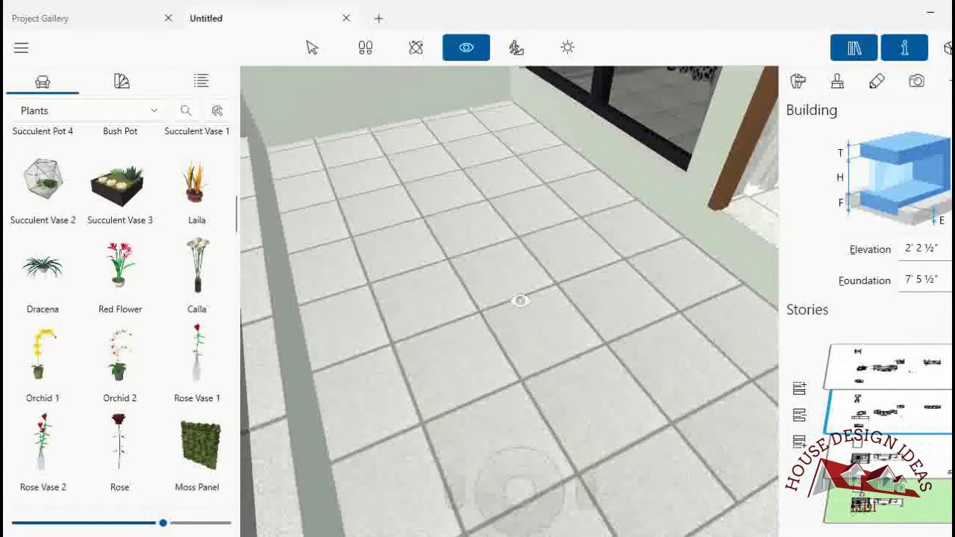
pyautogui.click(799, 82)
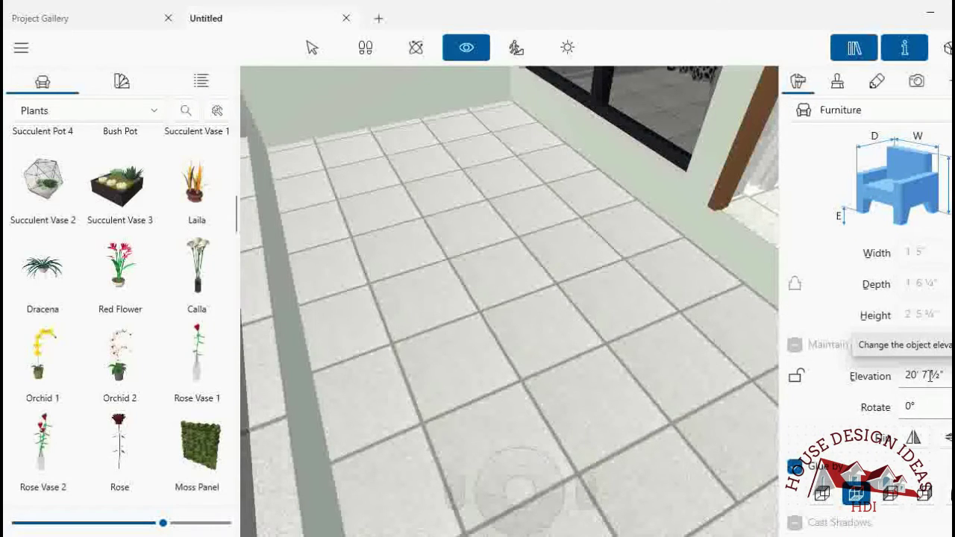
pyautogui.doubleClick(900, 373)
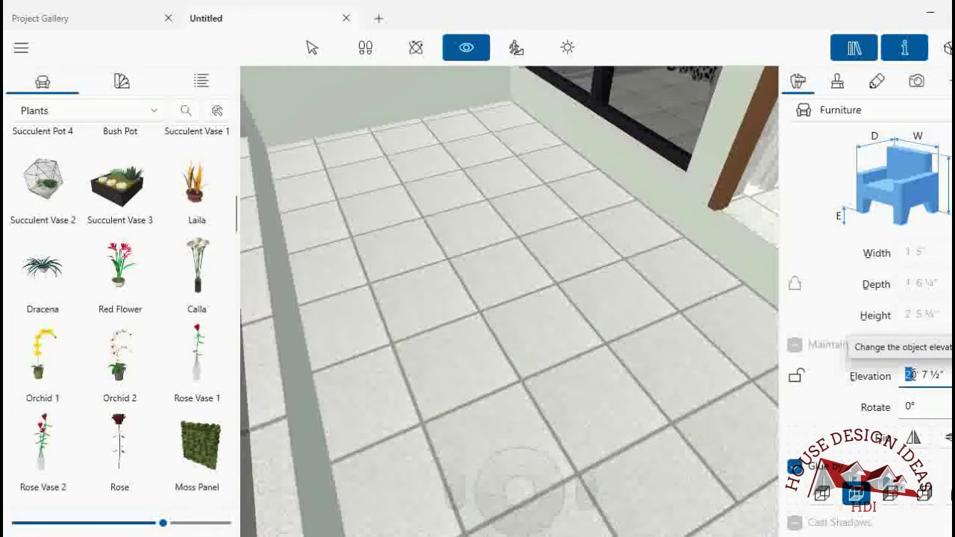
pyautogui.write('10')
pyautogui.press('Tab')
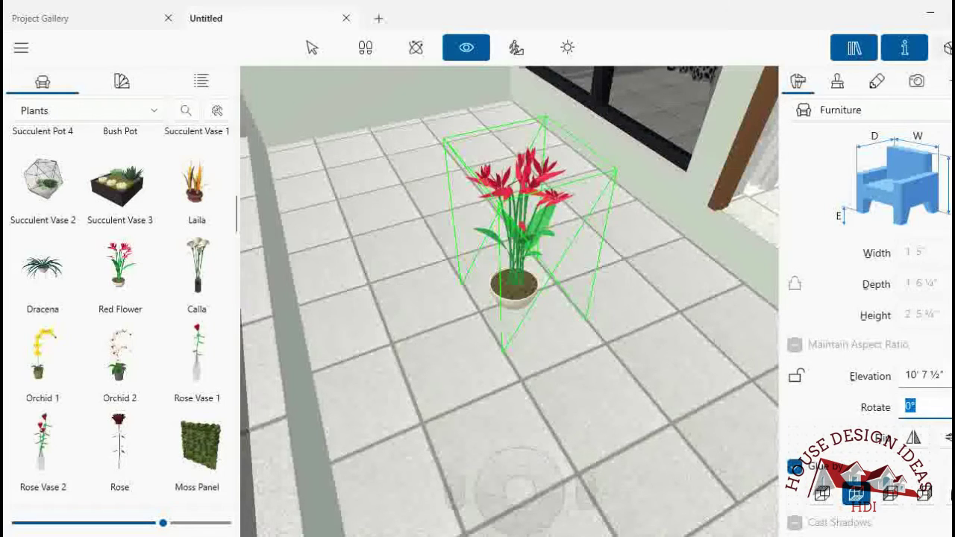
# - In 2D, move the flower plant beside the palm at 10' 4¾" elevation, then check it in 3D
pyautogui.click(945, 47)
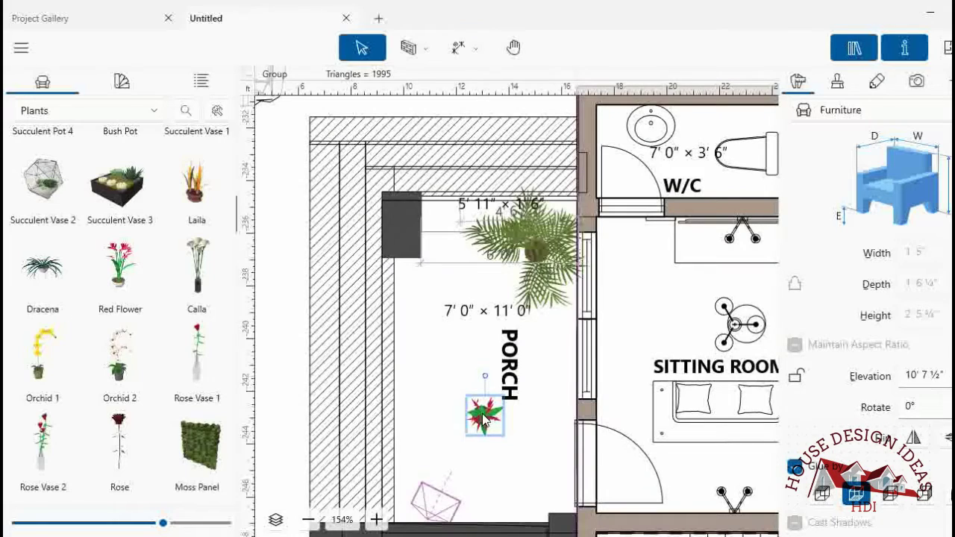
pyautogui.moveTo(483, 420)
pyautogui.mouseDown()
pyautogui.moveTo(538, 243)
pyautogui.moveTo(530, 248)
pyautogui.mouseUp()
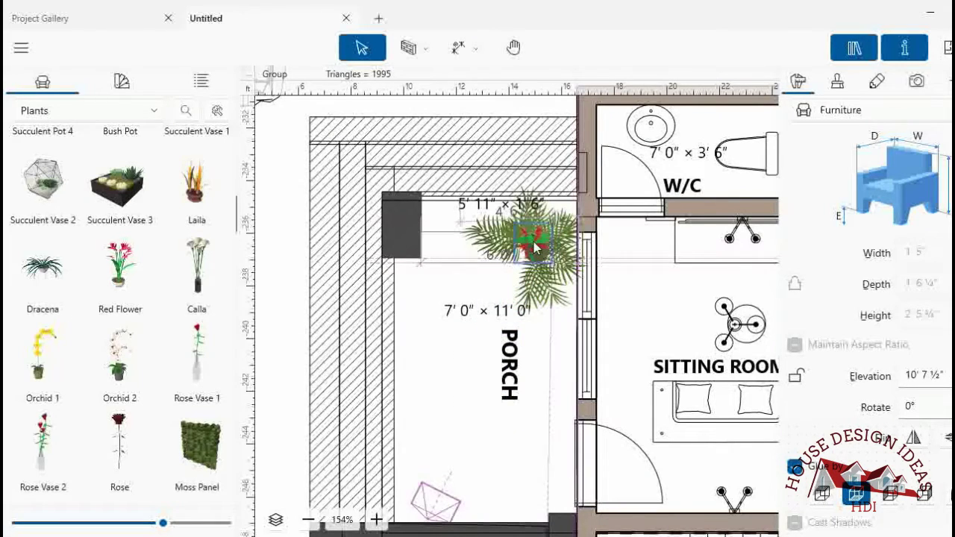
pyautogui.click(907, 375)
pyautogui.write('1')
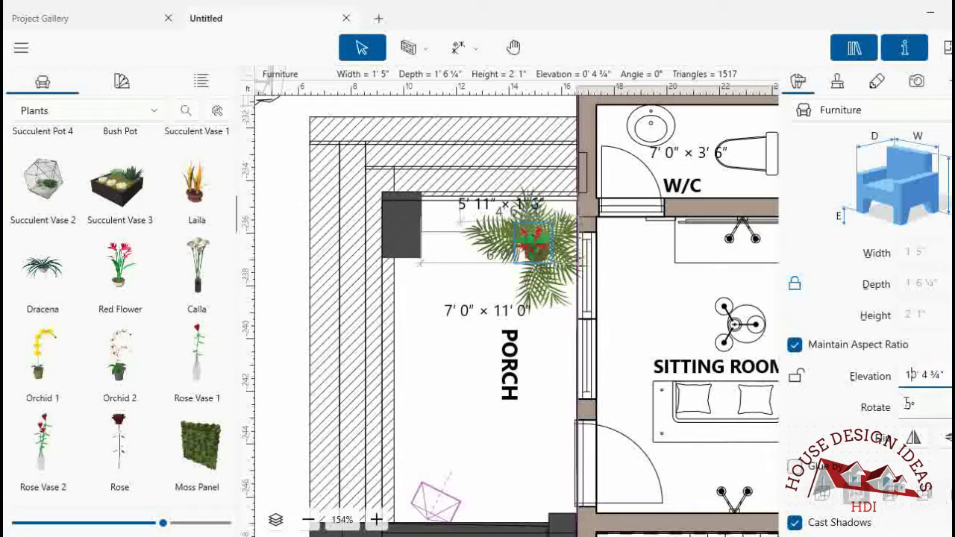
pyautogui.click(908, 404)
pyautogui.click(948, 48)
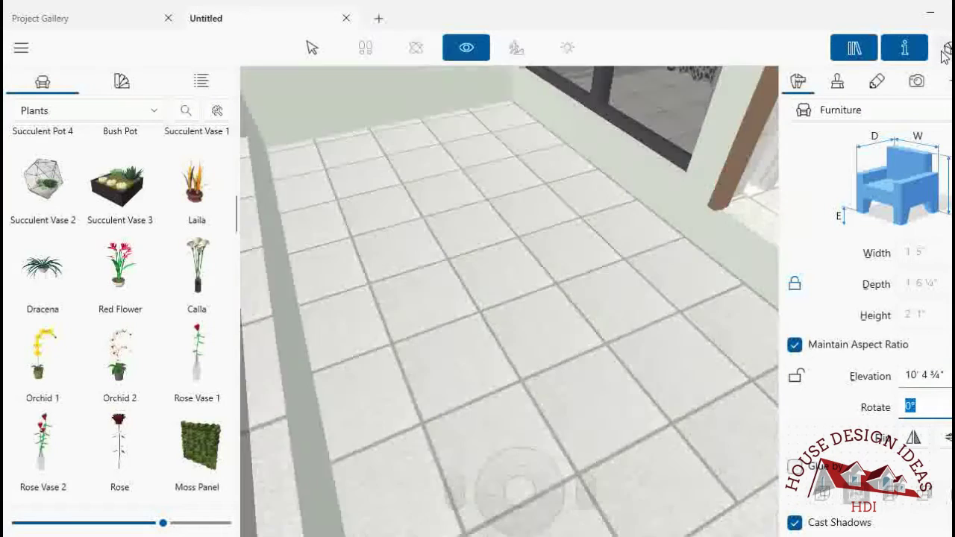
pyautogui.moveTo(586, 486); pyautogui.dragTo(589, 511)
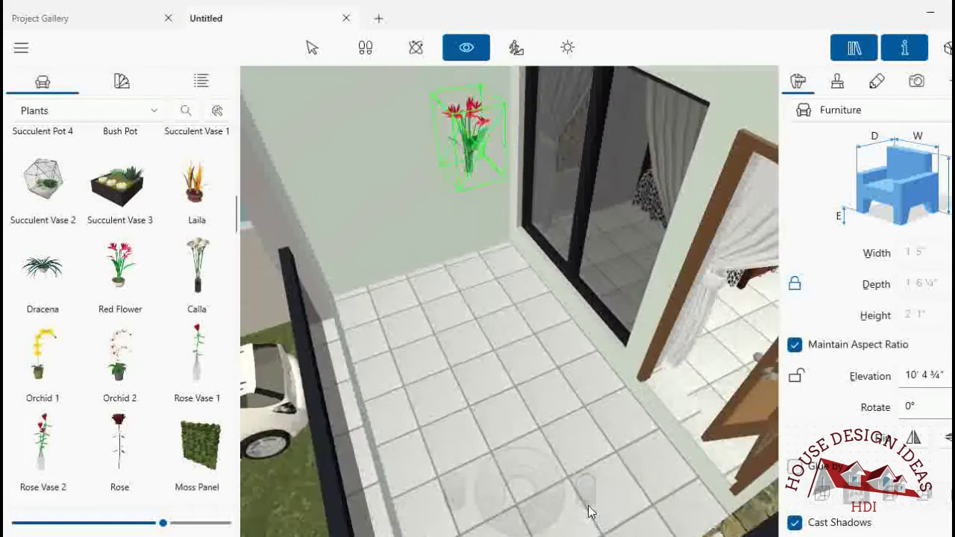
# - Delete the floating flower plant and switch to the 2D Plan View
pyautogui.rightClick(462, 84)
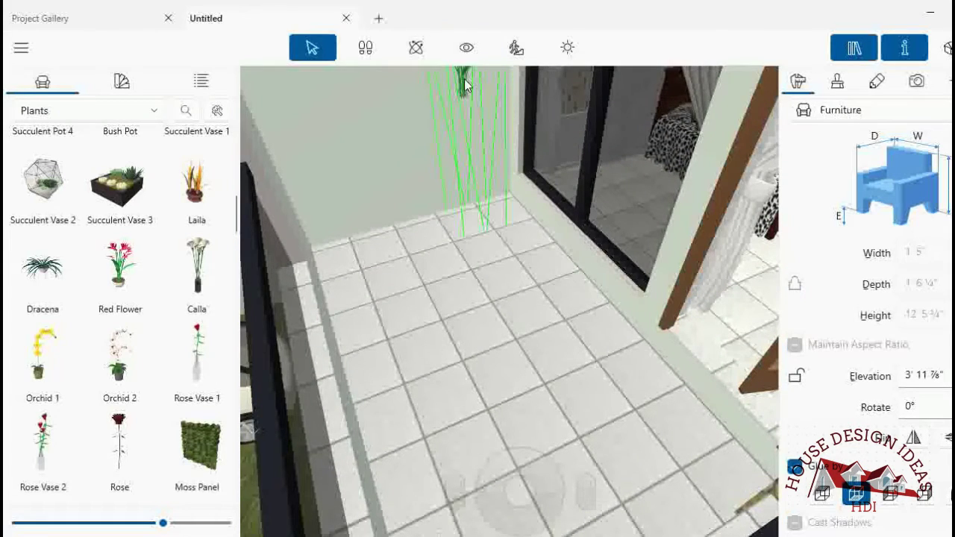
pyautogui.rightClick(462, 83)
pyautogui.click(569, 101)
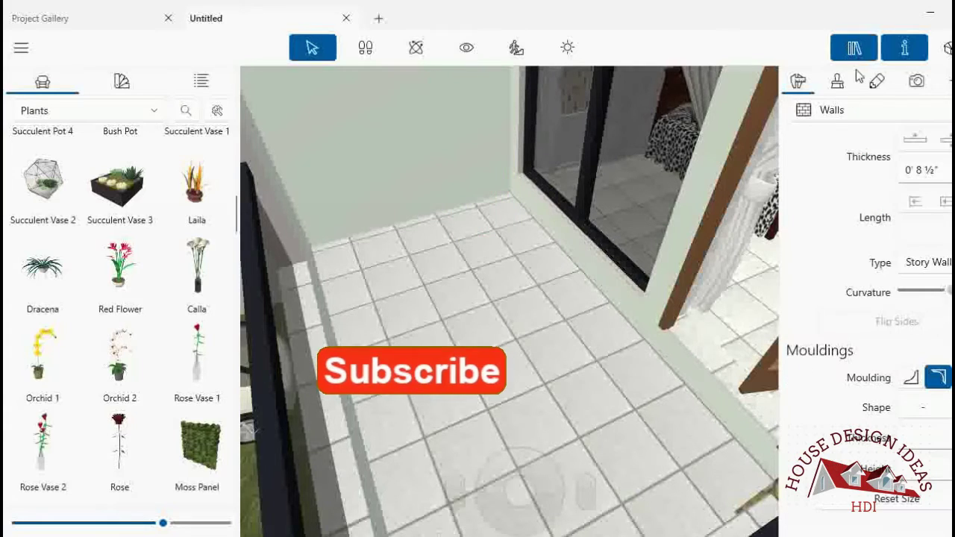
pyautogui.click(944, 48)
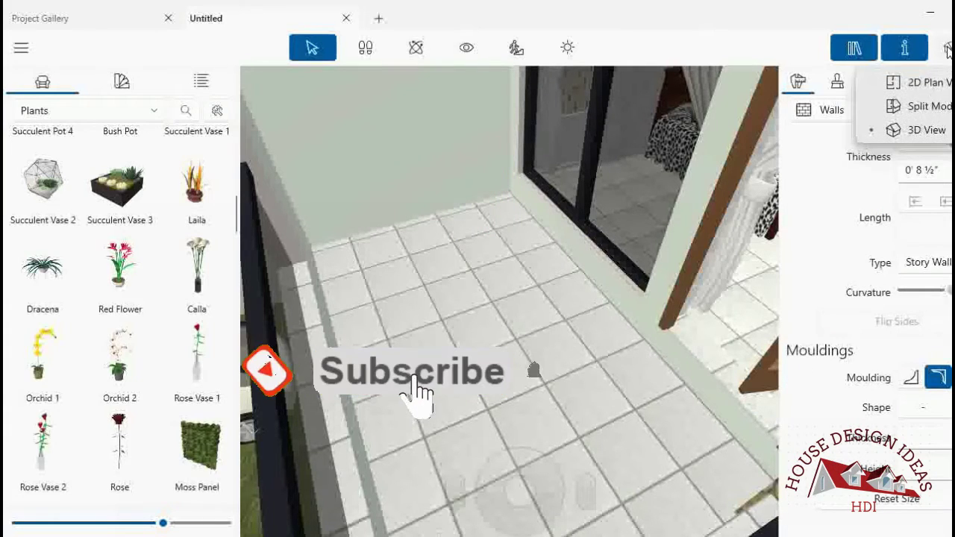
pyautogui.click(925, 80)
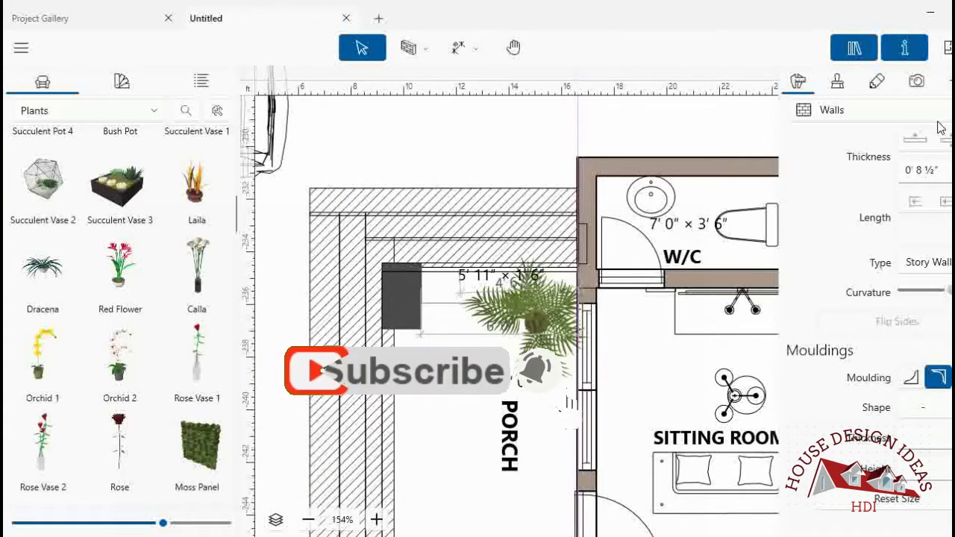
# - On the top storey, draw a 7' 7" × 12' 5" rectangular floor over the balcony
pyautogui.click(886, 371)
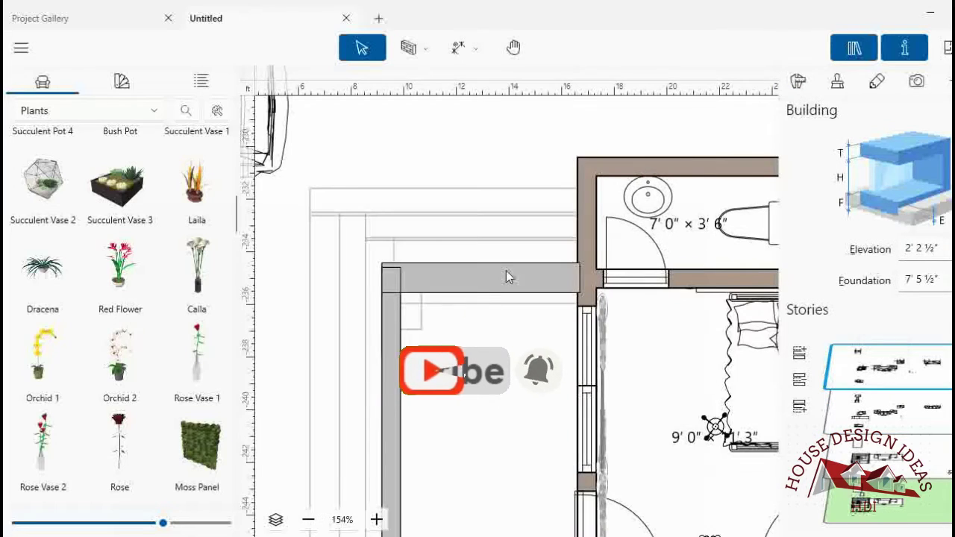
pyautogui.click(417, 47)
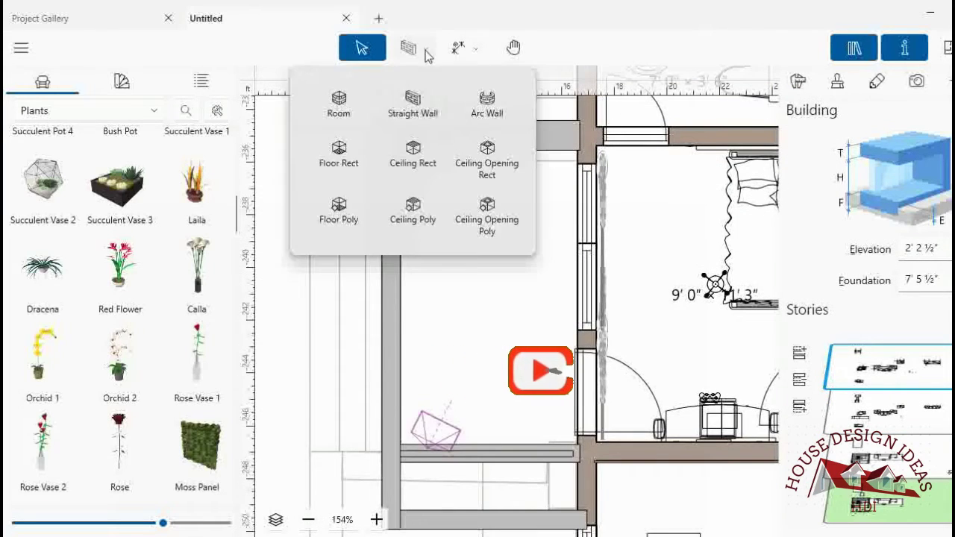
pyautogui.click(339, 158)
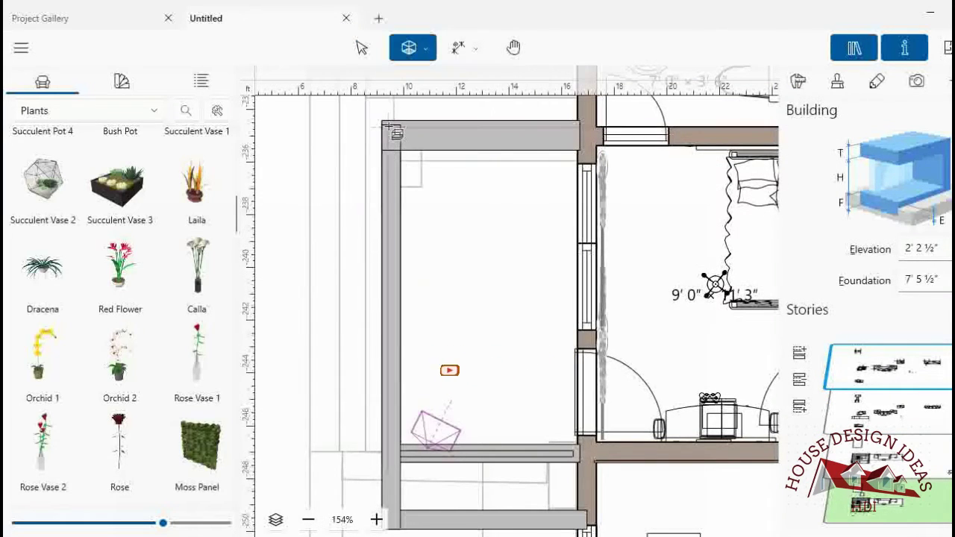
pyautogui.moveTo(392, 128); pyautogui.dragTo(587, 301)
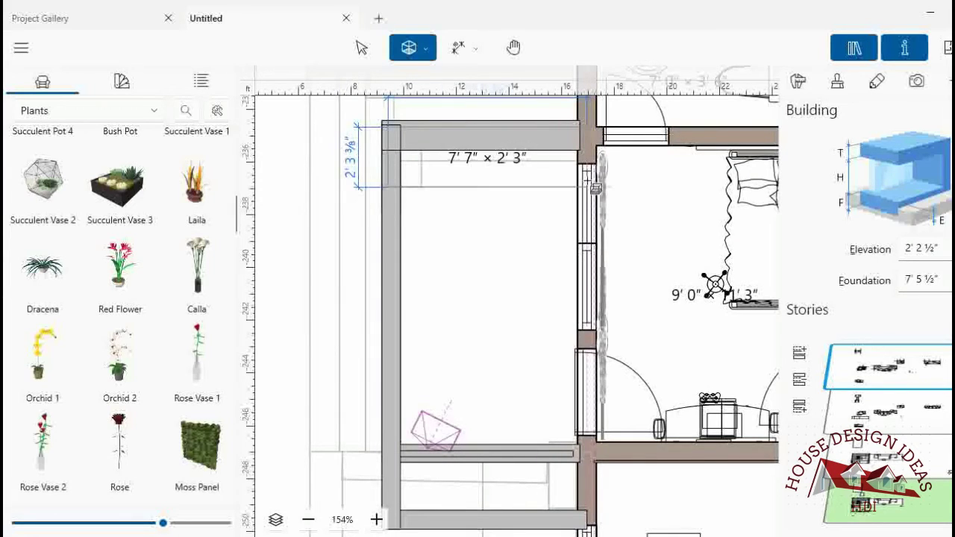
pyautogui.moveTo(588, 301); pyautogui.dragTo(588, 457)
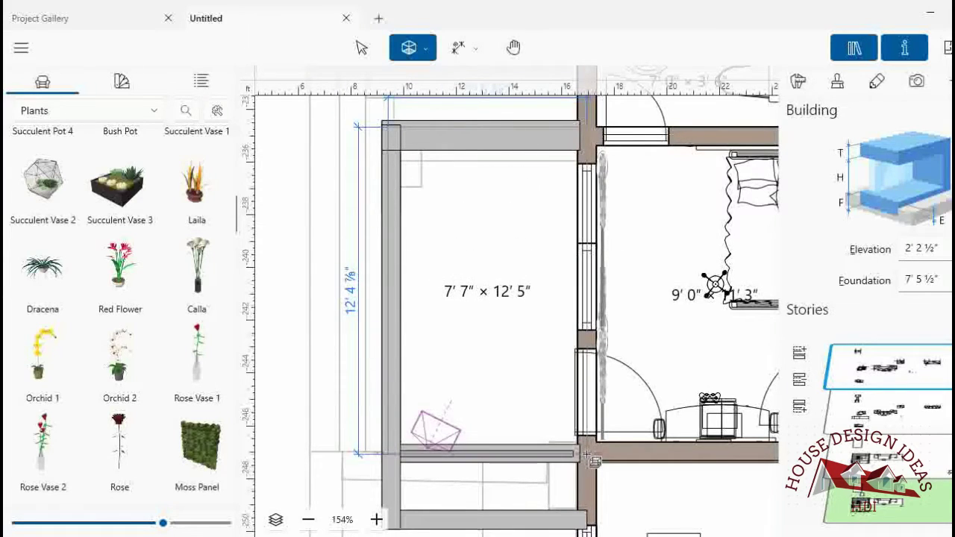
pyautogui.click(572, 405)
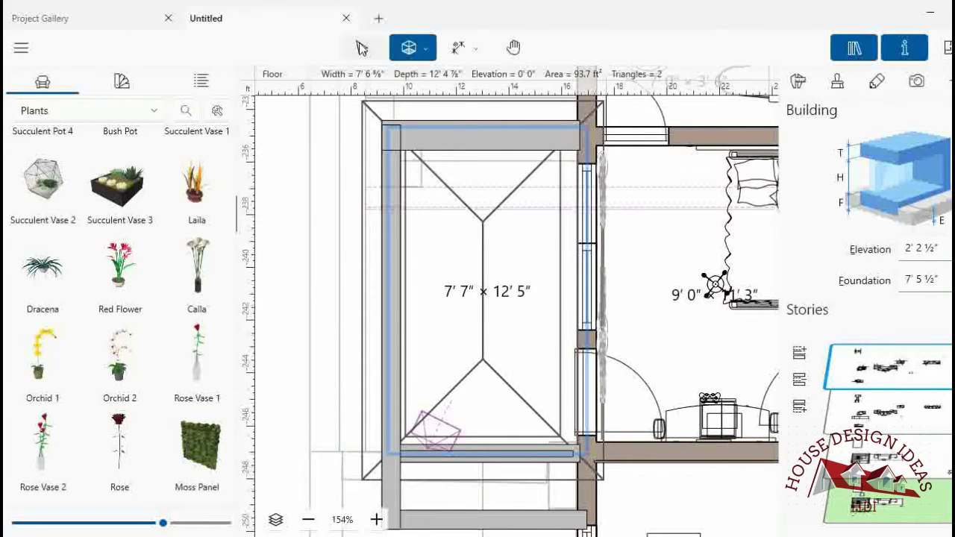
pyautogui.click(362, 47)
# - Make the AutoRoof over the balcony invisible and view the result in 3D
pyautogui.click(946, 49)
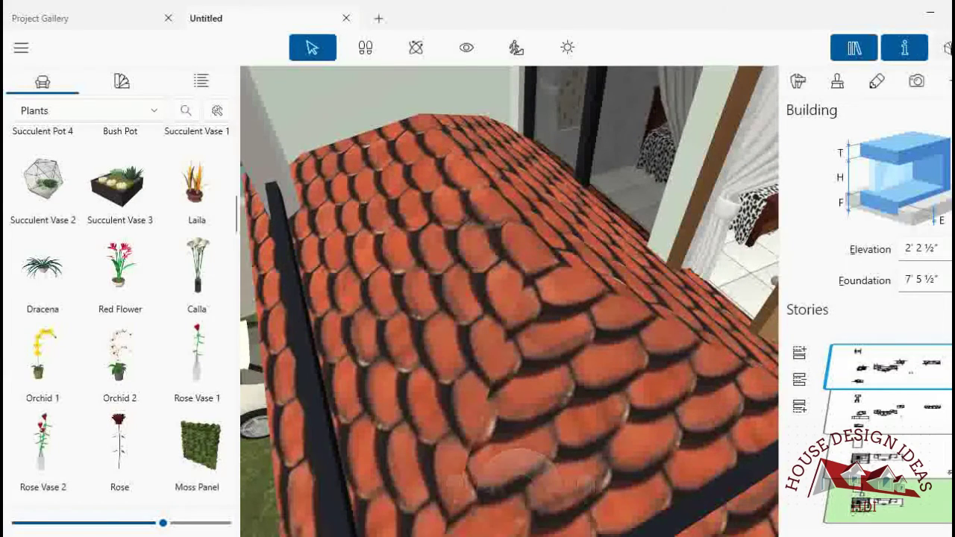
pyautogui.click(946, 48)
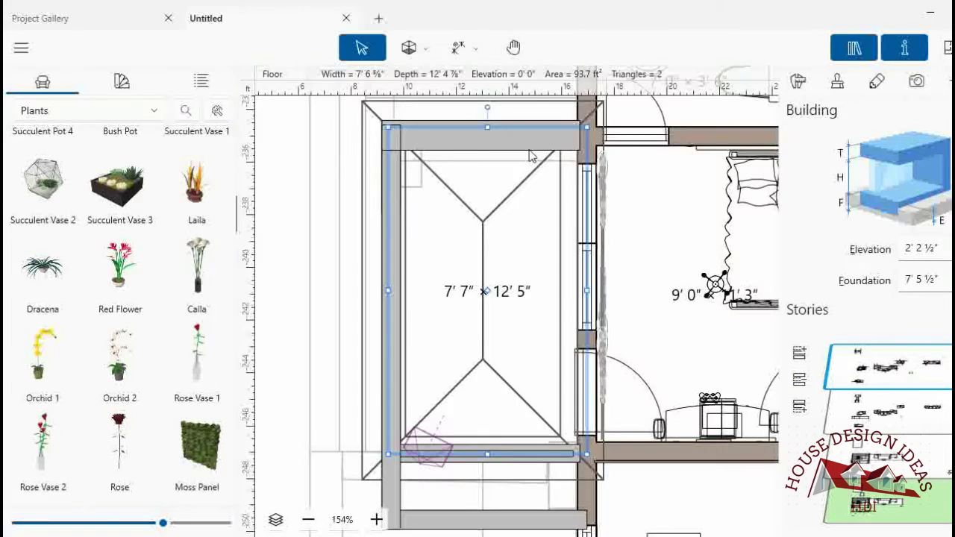
pyautogui.rightClick(433, 179)
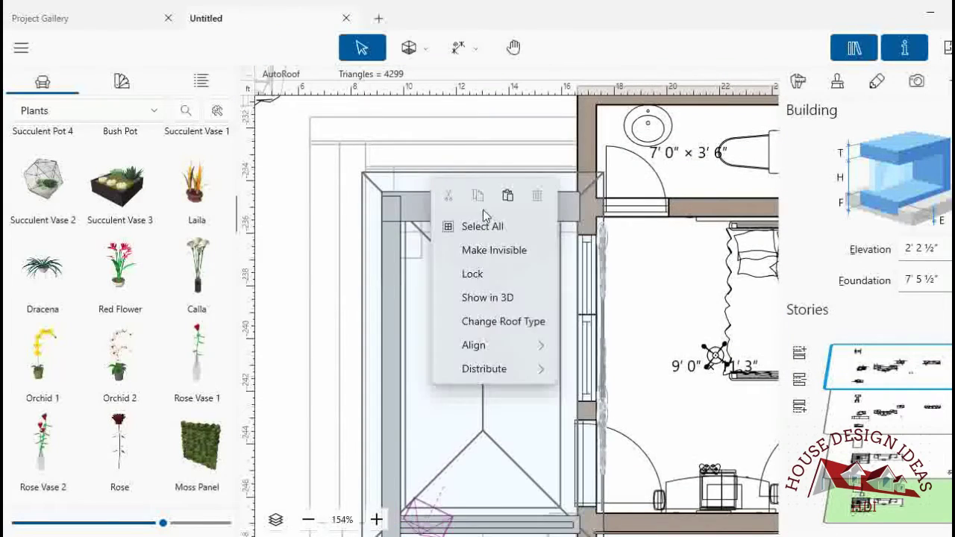
pyautogui.click(488, 250)
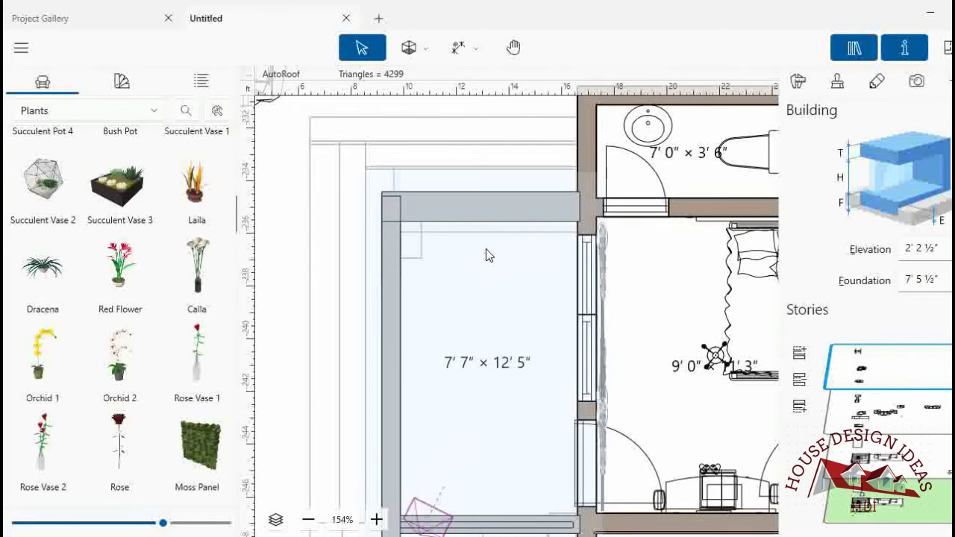
pyautogui.click(945, 48)
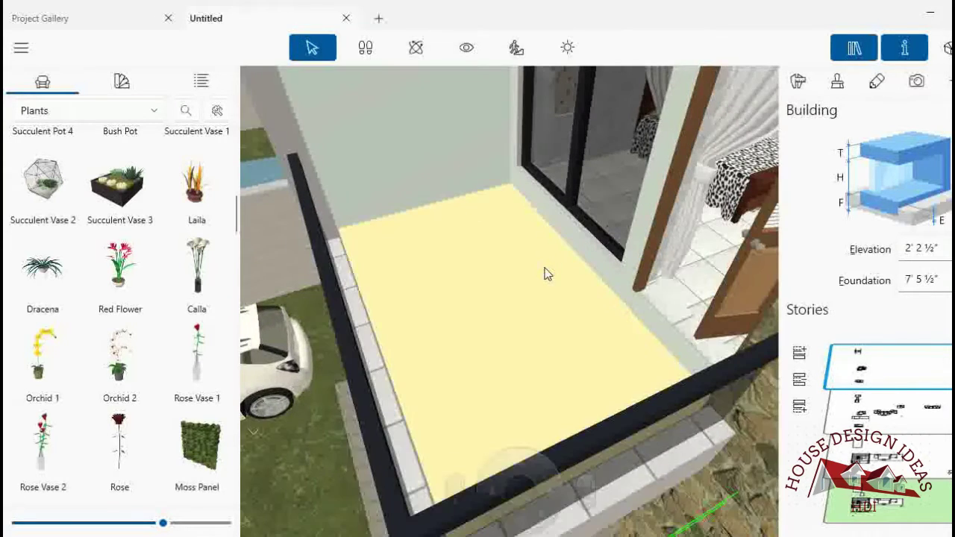
# - Apply the floor tile material to the balcony floor
pyautogui.click(837, 80)
pyautogui.moveTo(820, 159); pyautogui.dragTo(513, 325)
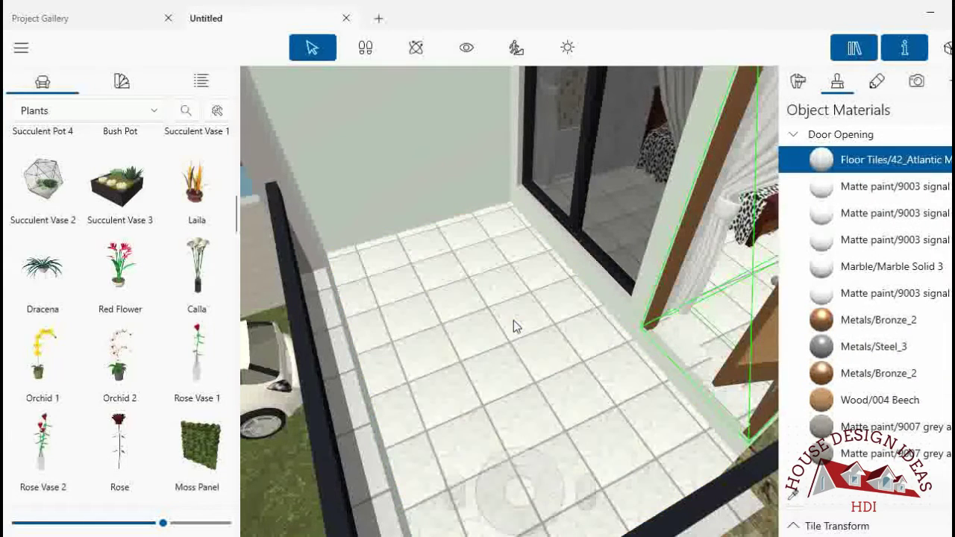
pyautogui.moveTo(127, 275)
pyautogui.mouseDown()
pyautogui.moveTo(495, 279)
pyautogui.moveTo(504, 217)
pyautogui.mouseUp()
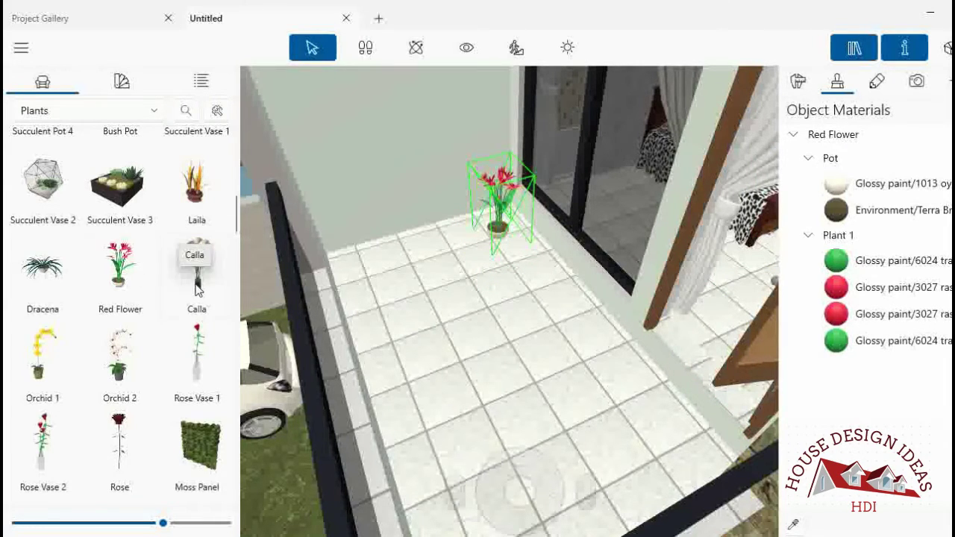
# - Place Flower 8 and Flower 16 plants on the balcony floor
pyautogui.scroll(-4, 107, 266)
pyautogui.scroll(-2, 106, 267)
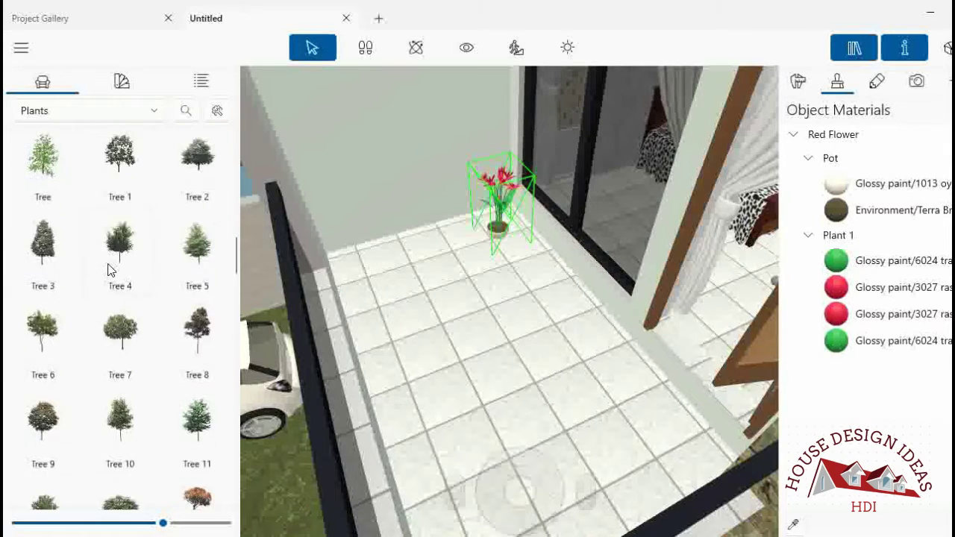
pyautogui.scroll(-5, 116, 270)
pyautogui.scroll(-5, 120, 273)
pyautogui.scroll(-5, 111, 276)
pyautogui.scroll(-4, 112, 276)
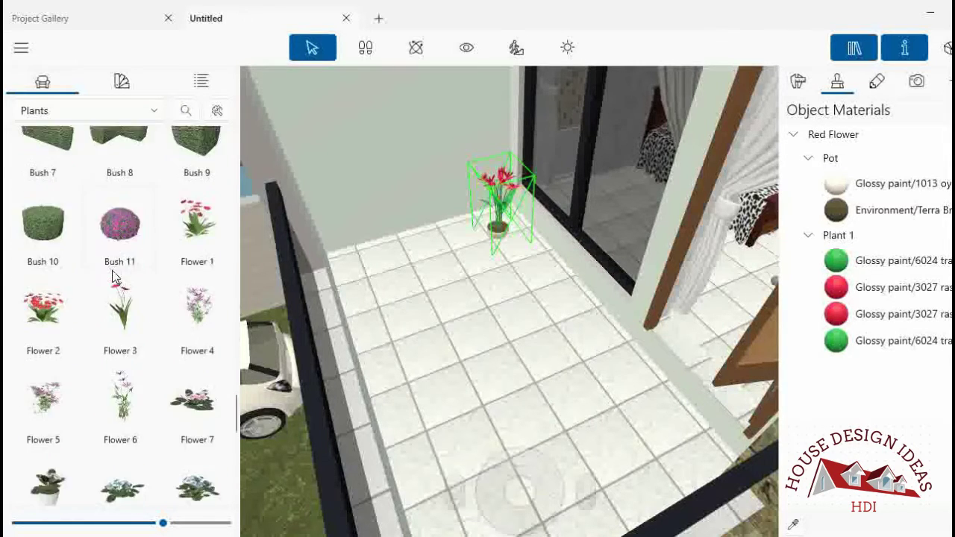
pyautogui.scroll(-3, 112, 274)
pyautogui.scroll(-1, 104, 273)
pyautogui.moveTo(63, 273); pyautogui.dragTo(375, 268)
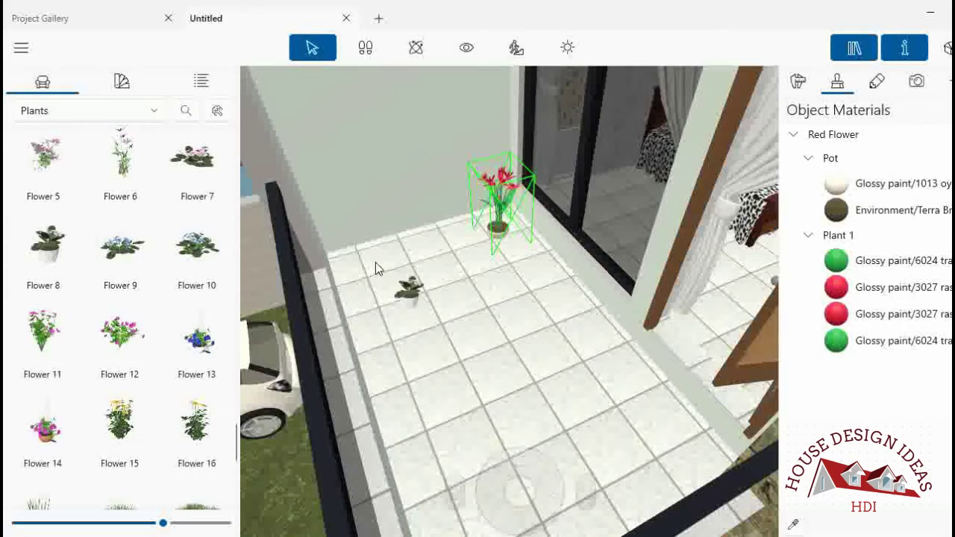
pyautogui.rightClick(384, 257)
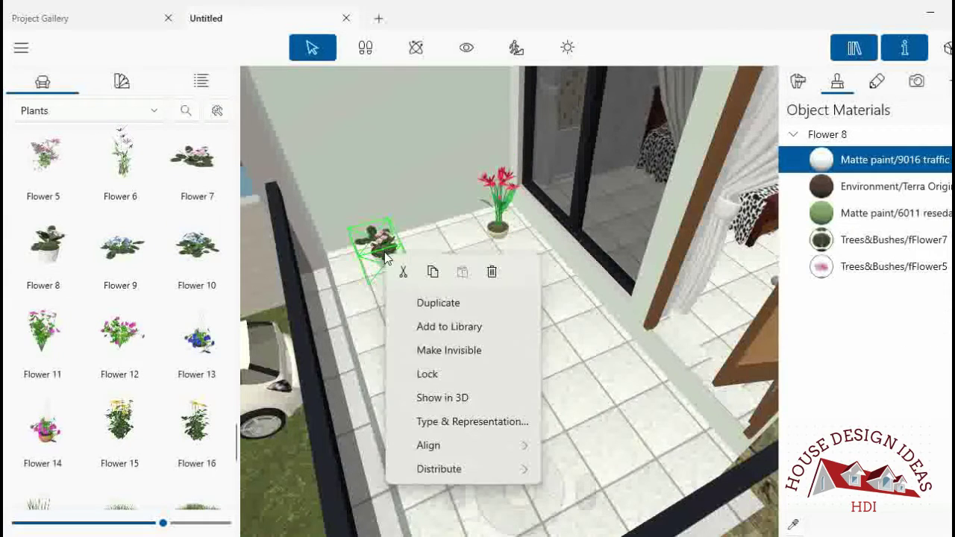
pyautogui.scroll(-3, 166, 329)
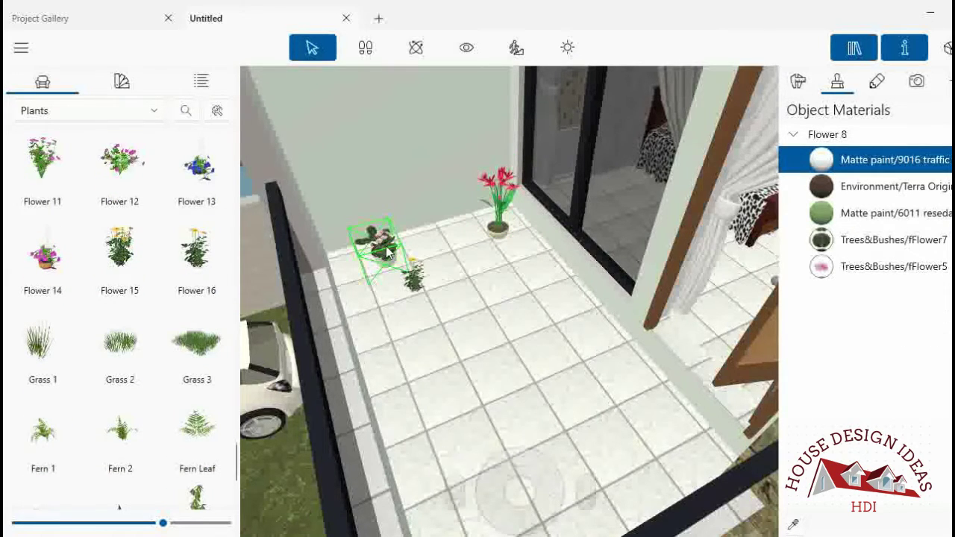
pyautogui.moveTo(375, 255); pyautogui.dragTo(387, 253)
# - Lower the yellow flowering plant's elevation to 0' 6 9/16" and review it in 3D
pyautogui.click(798, 82)
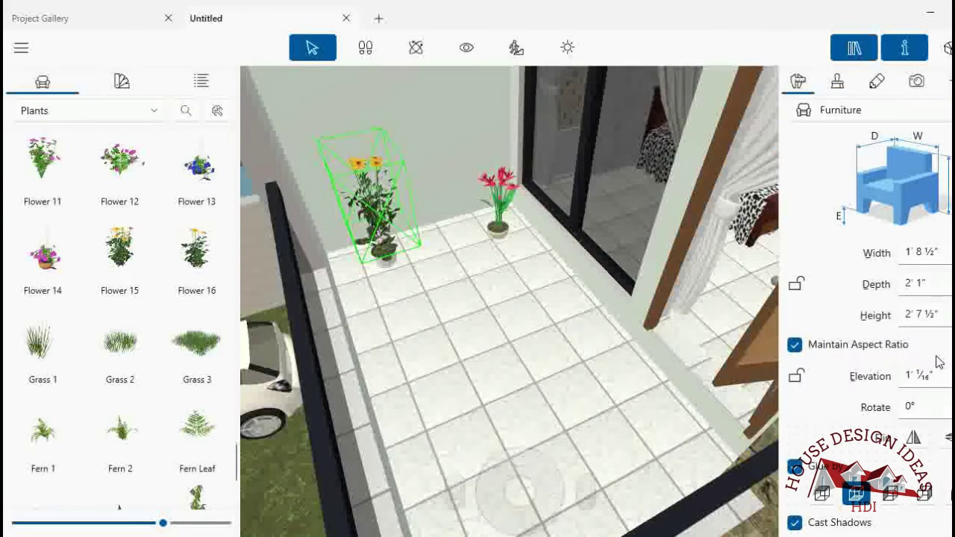
pyautogui.press('Down')
pyautogui.press('Down')
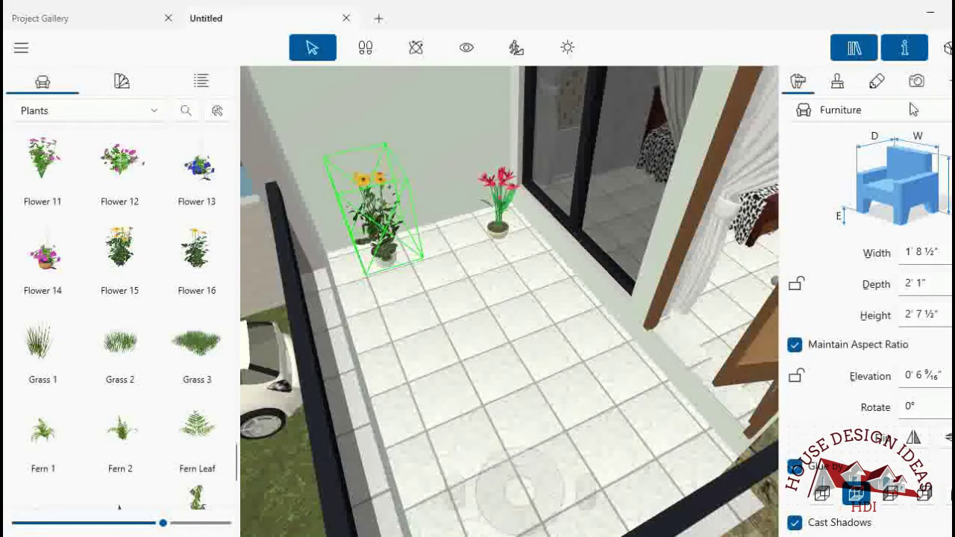
pyautogui.hotkey('ctrl', '1')
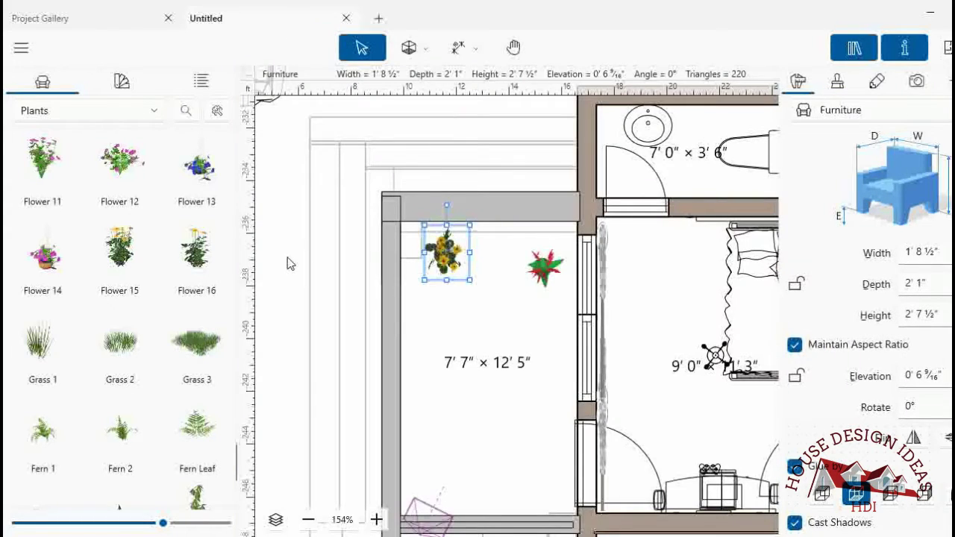
pyautogui.click(289, 264)
pyautogui.click(946, 48)
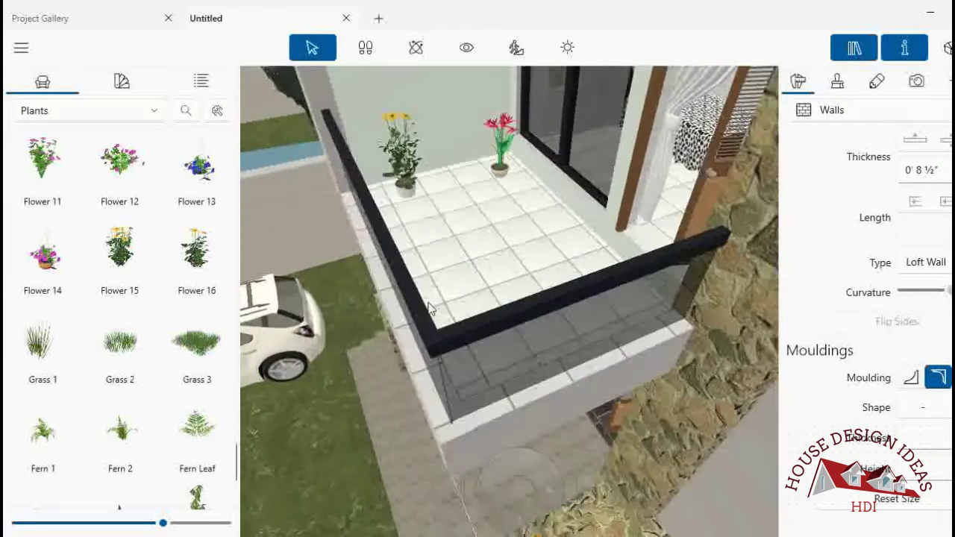
# - Drop a Ficus Binnendijkii onto the balcony and push it back against the wall
pyautogui.scroll(-1, 213, 336)
pyautogui.scroll(-1, 212, 335)
pyautogui.scroll(1, 152, 361)
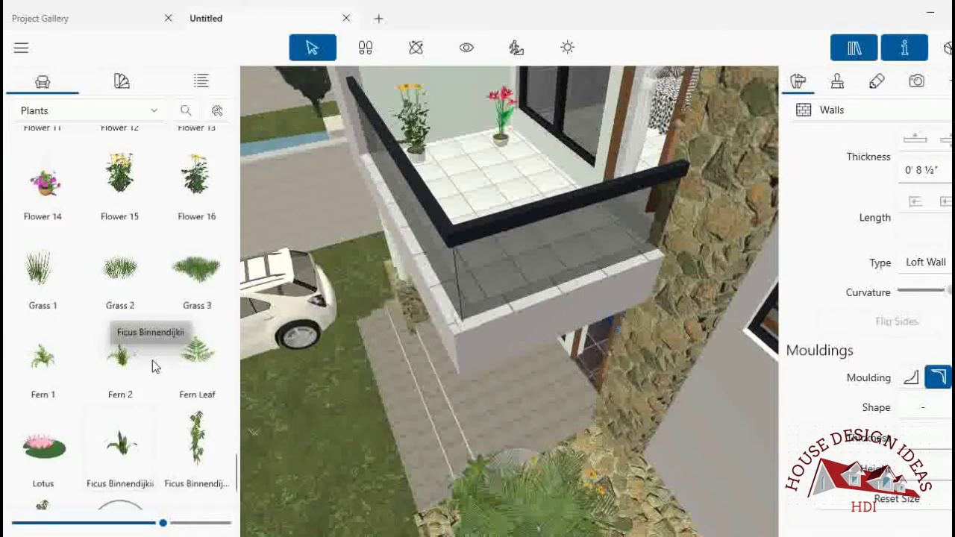
pyautogui.scroll(-1, 152, 360)
pyautogui.click(466, 48)
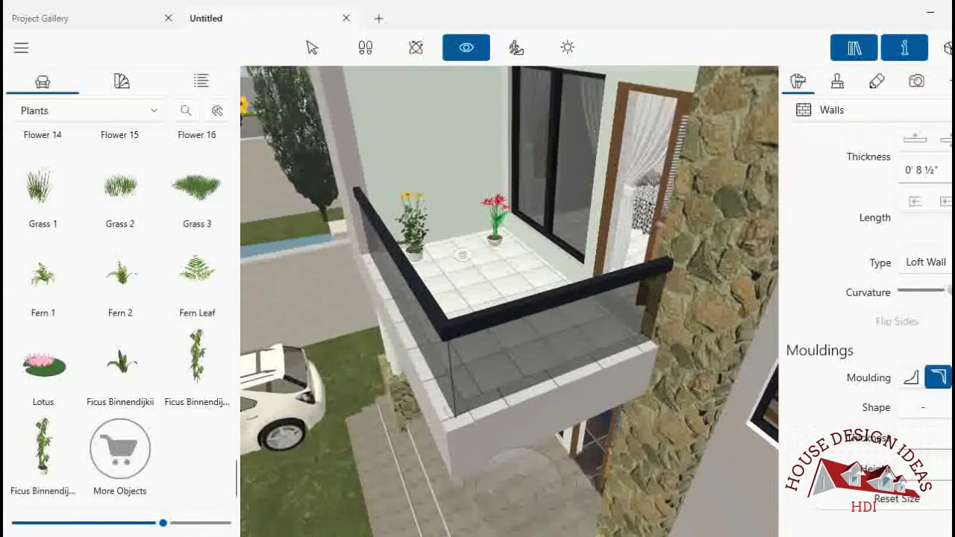
pyautogui.moveTo(42, 447); pyautogui.dragTo(461, 271)
pyautogui.moveTo(468, 322); pyautogui.dragTo(471, 279)
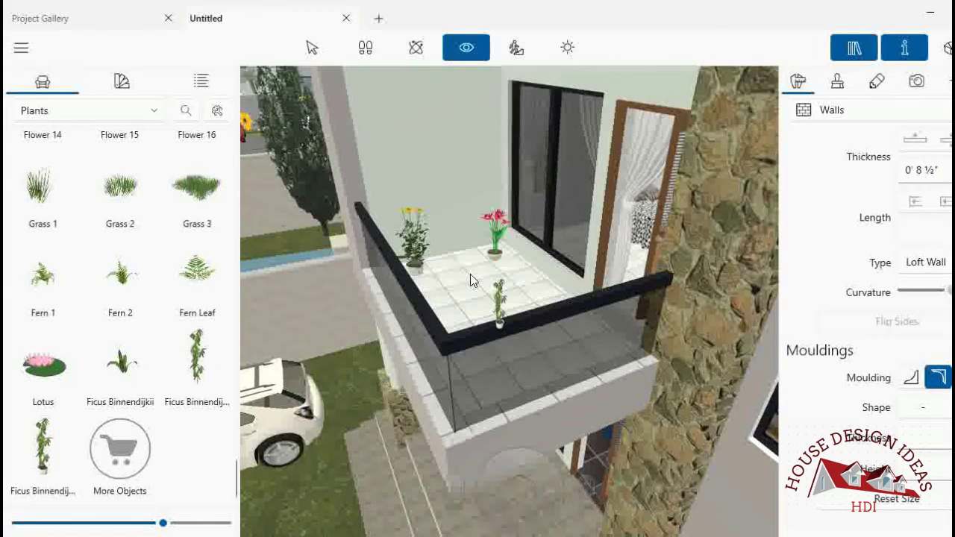
pyautogui.click(476, 252)
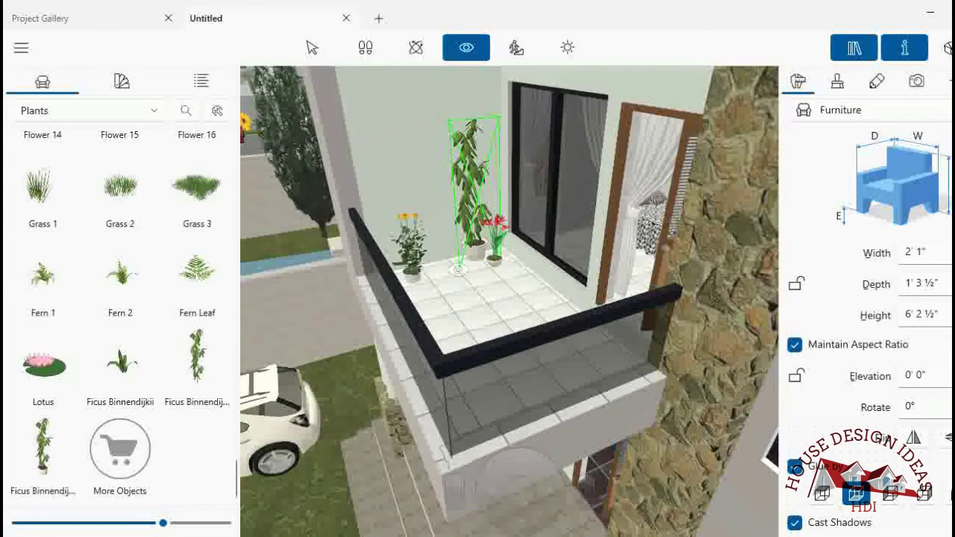
pyautogui.moveTo(522, 476); pyautogui.dragTo(519, 451)
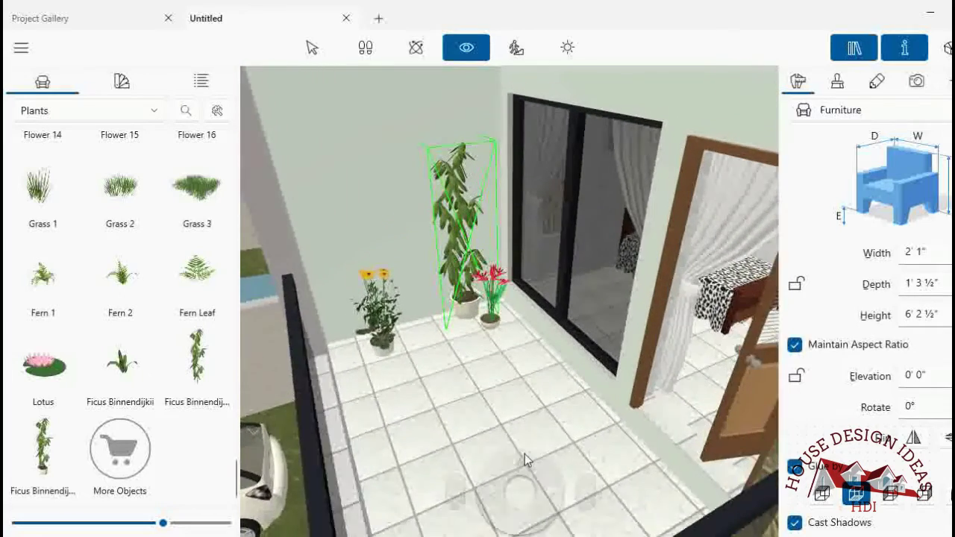
# - Move the red flower pot to sit at the base of the ficus
pyautogui.press('Escape')
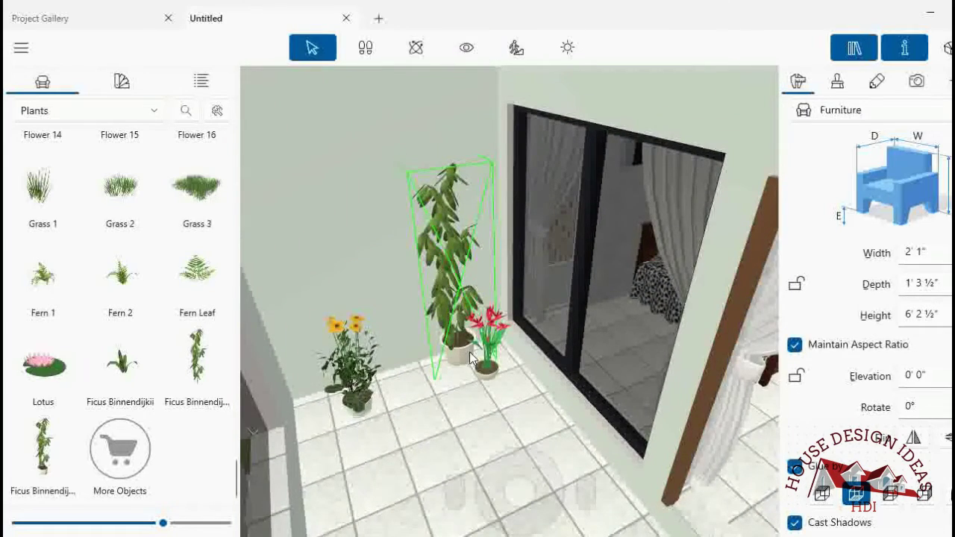
pyautogui.click(486, 349)
pyautogui.moveTo(486, 349)
pyautogui.mouseDown()
pyautogui.moveTo(515, 367)
pyautogui.moveTo(508, 388)
pyautogui.mouseUp()
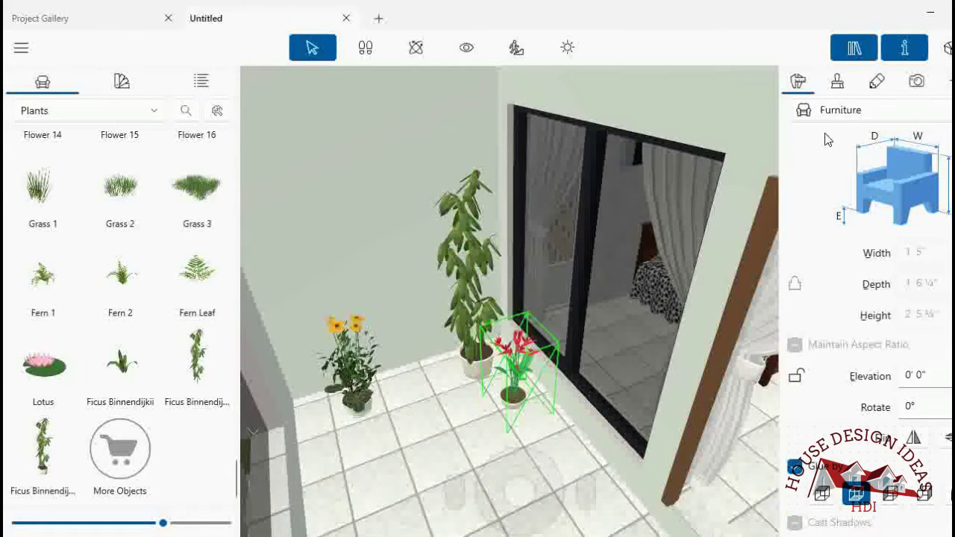
pyautogui.click(946, 49)
pyautogui.moveTo(549, 304); pyautogui.dragTo(542, 257)
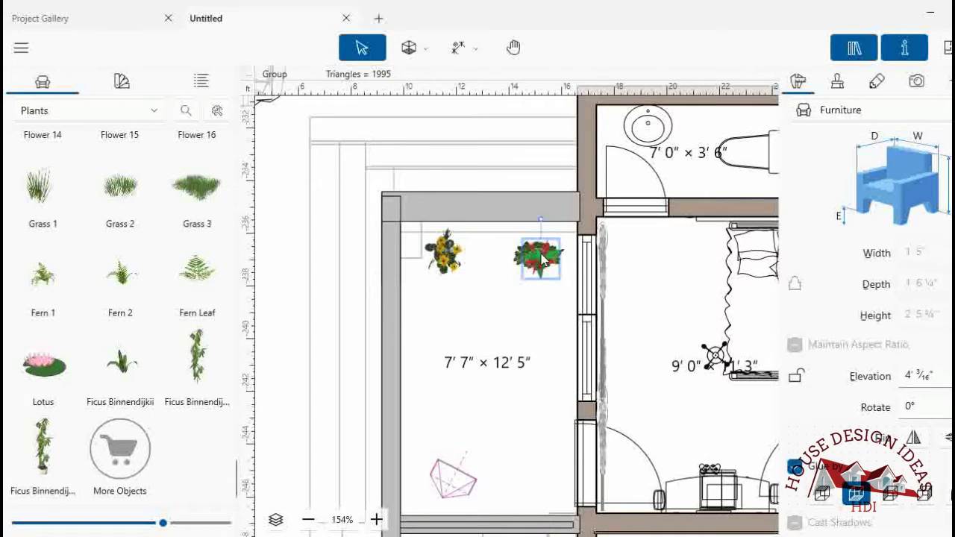
pyautogui.scroll(-1, 912, 375)
pyautogui.scroll(-1, 913, 375)
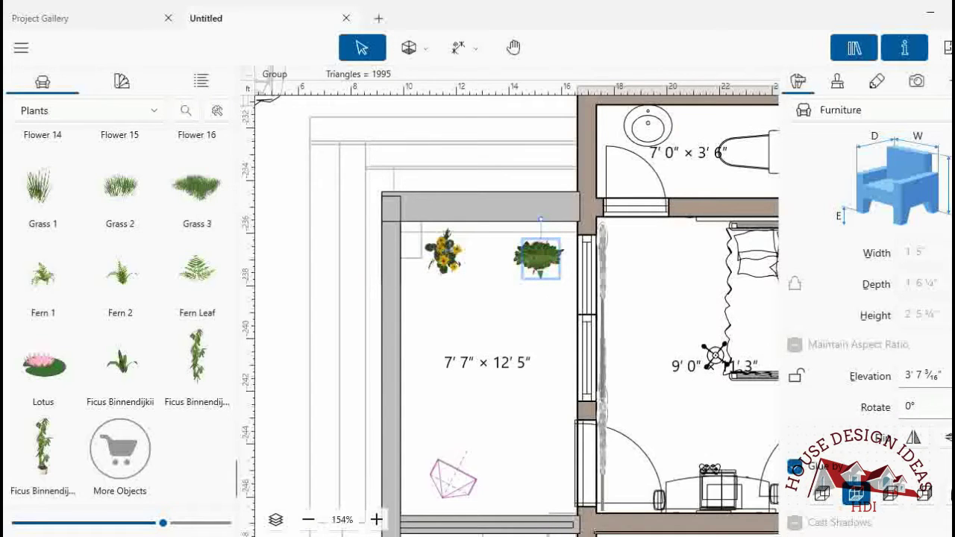
pyautogui.click(946, 50)
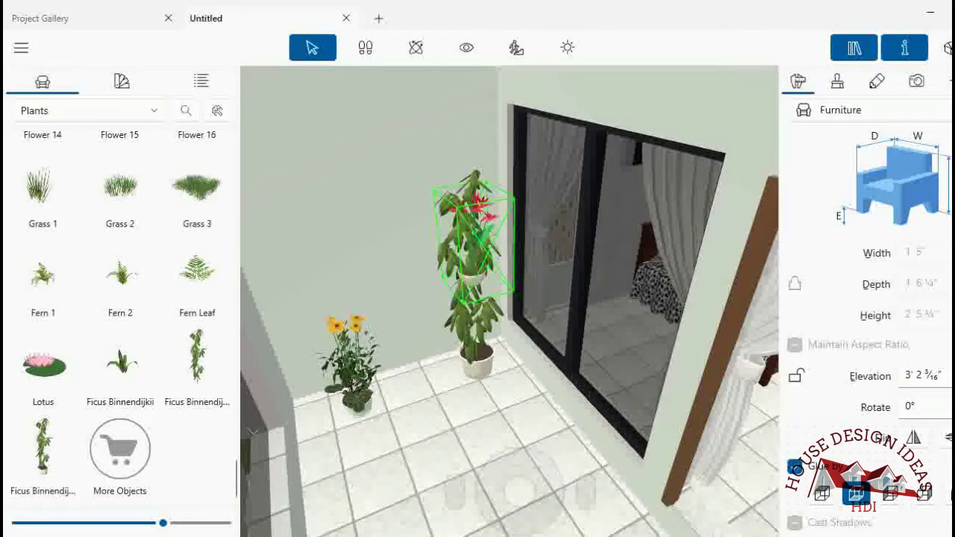
# - Orbit around the house to view the balcony from the front-left and from above the roof
pyautogui.scroll(-1, 922, 376)
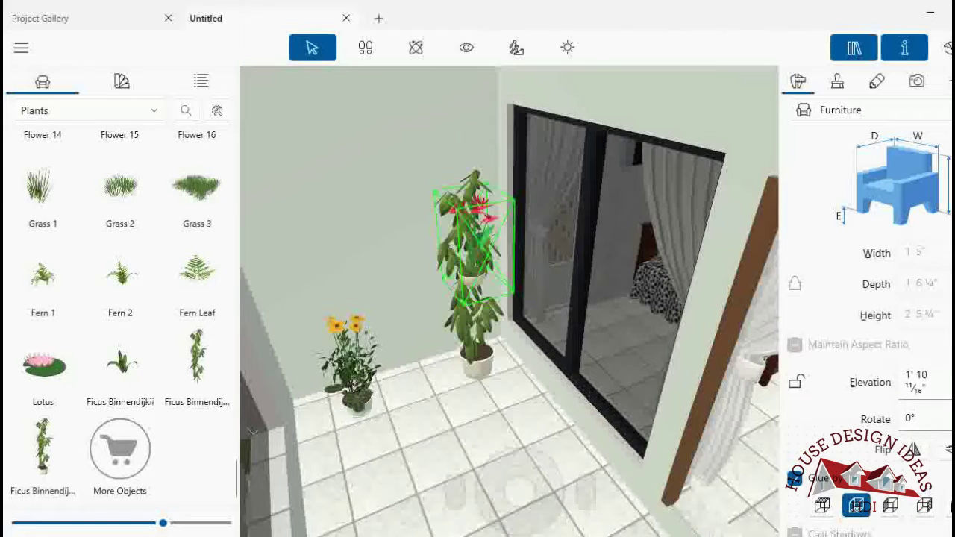
pyautogui.scroll(-5, 923, 375)
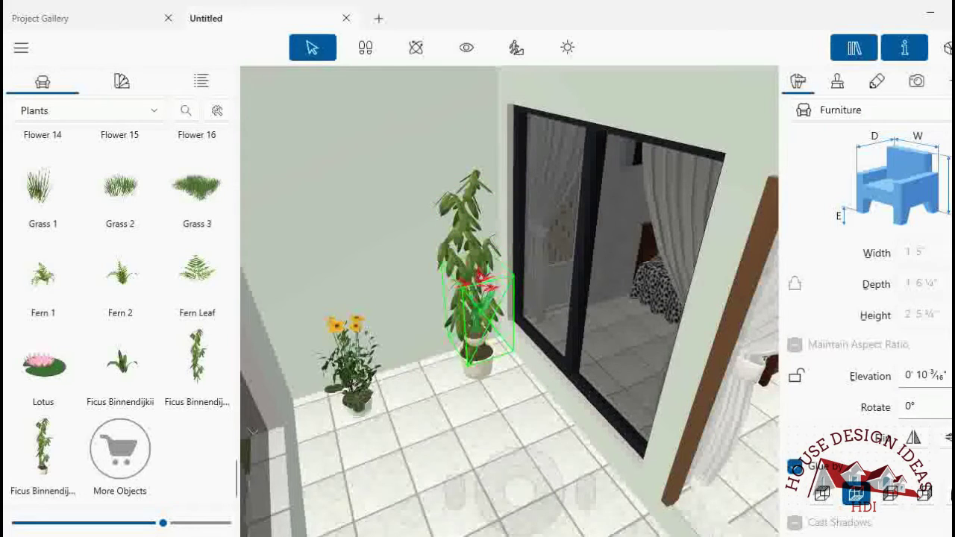
pyautogui.scroll(-2, 922, 375)
pyautogui.scroll(-1, 923, 375)
pyautogui.scroll(-2, 923, 375)
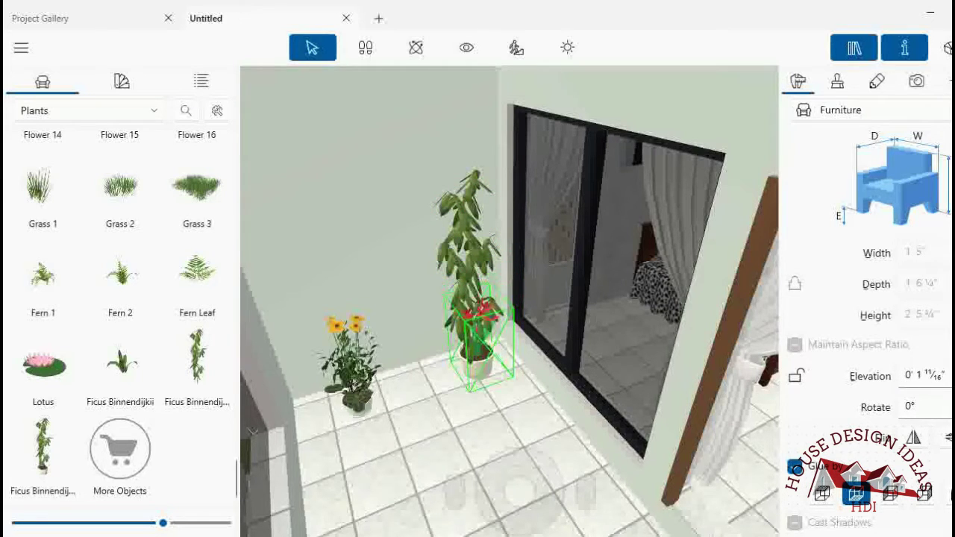
pyautogui.scroll(-5, 342, 383)
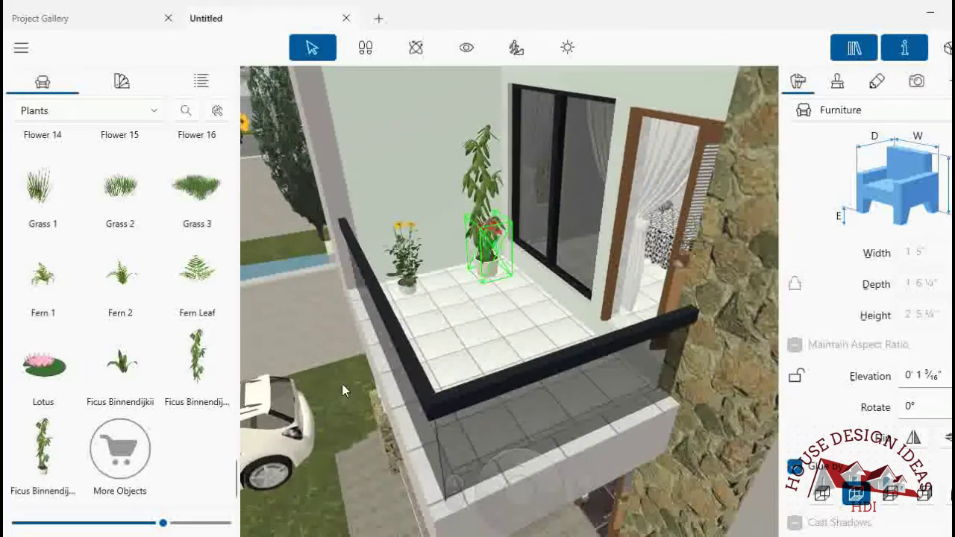
pyautogui.click(467, 47)
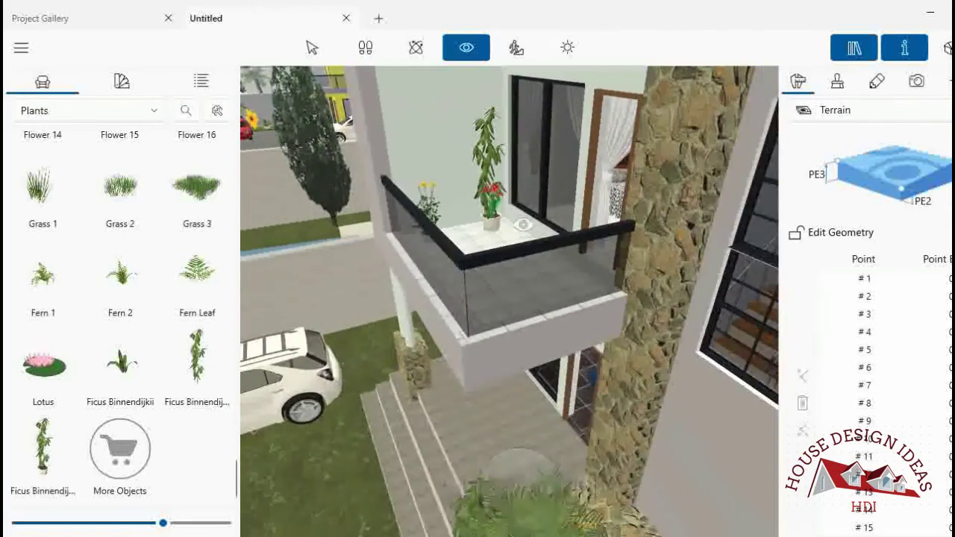
pyautogui.scroll(-3, 457, 228)
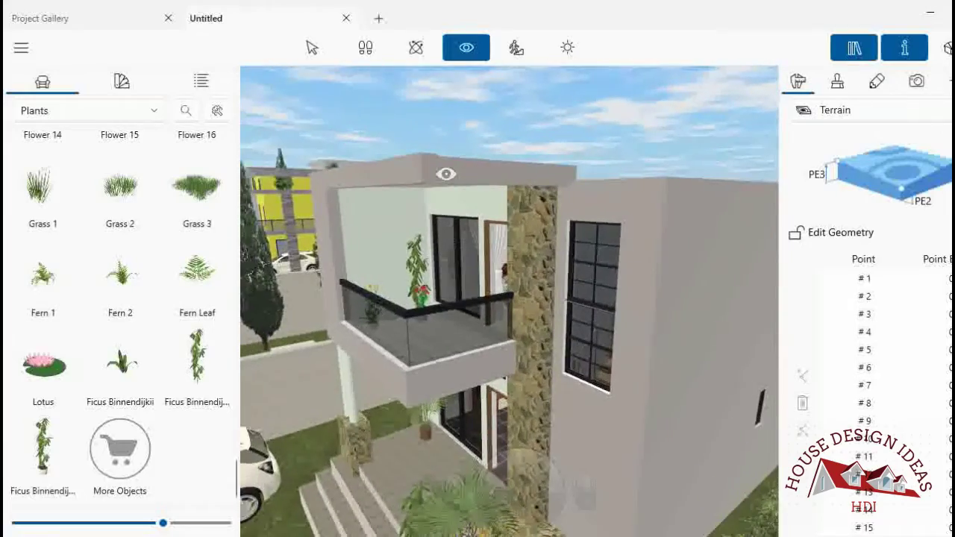
pyautogui.scroll(-2, 451, 234)
pyautogui.scroll(-2, 450, 236)
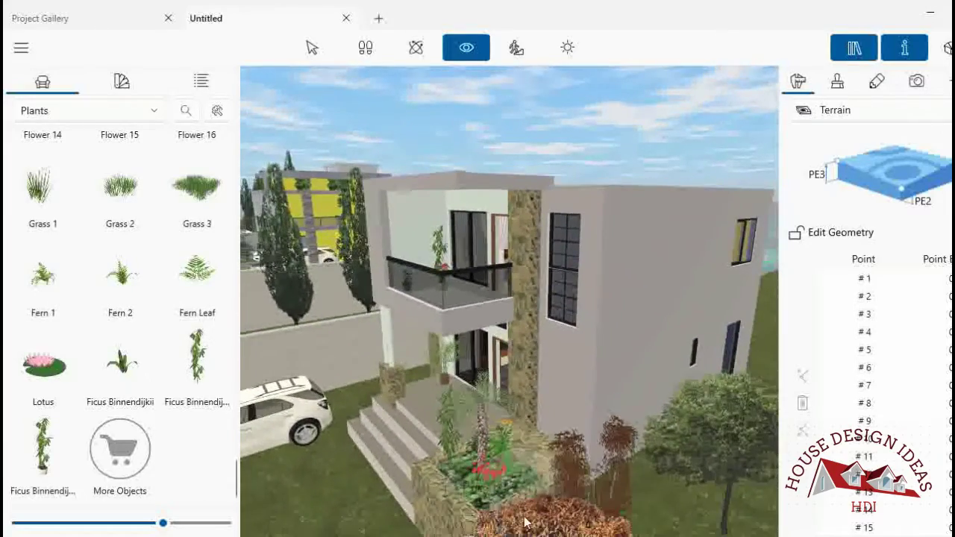
pyautogui.scroll(-2, 516, 461)
pyautogui.moveTo(516, 460)
pyautogui.mouseDown()
pyautogui.moveTo(502, 456)
pyautogui.moveTo(532, 462)
pyautogui.mouseUp()
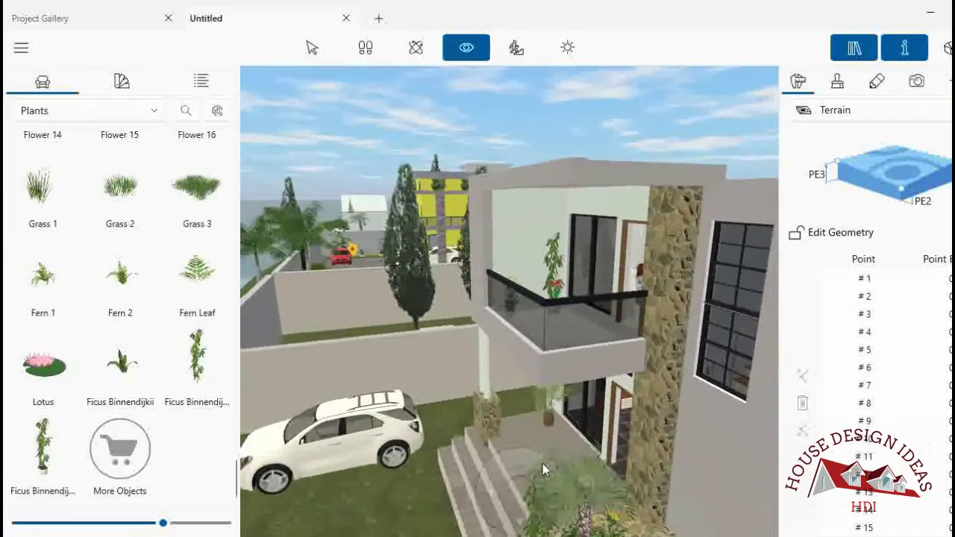
pyautogui.scroll(2, 532, 462)
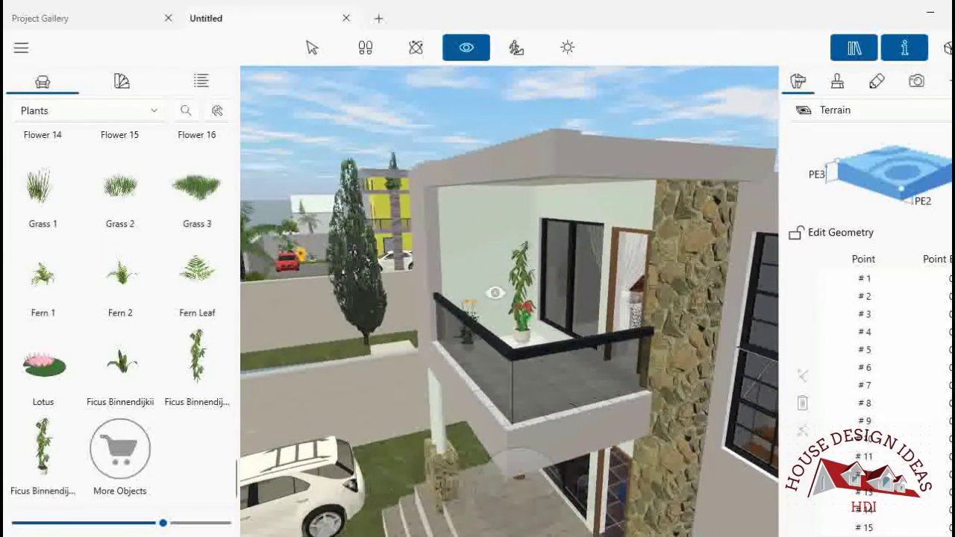
pyautogui.moveTo(555, 239)
pyautogui.mouseDown()
pyautogui.moveTo(477, 375)
pyautogui.moveTo(512, 377)
pyautogui.moveTo(516, 296)
pyautogui.moveTo(596, 489)
pyautogui.mouseUp()
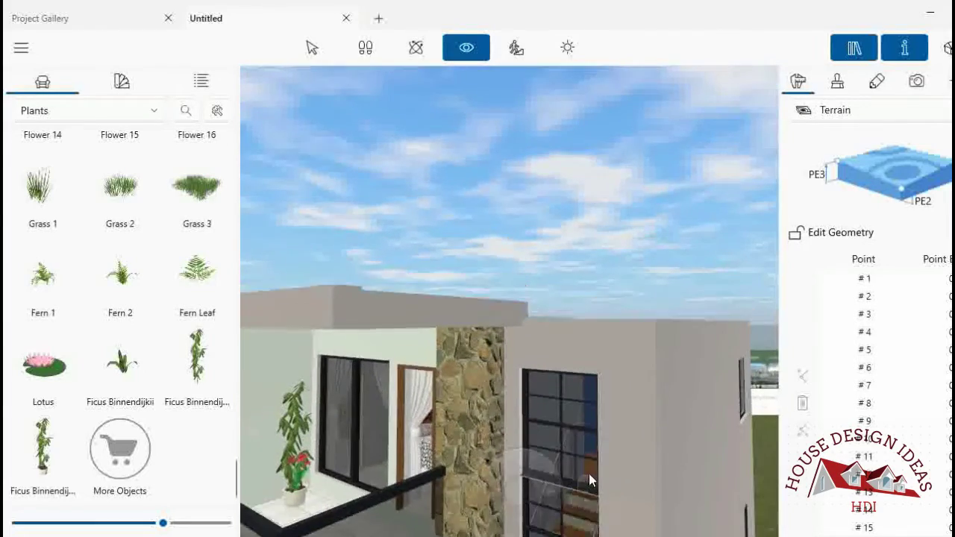
pyautogui.press('pageup')
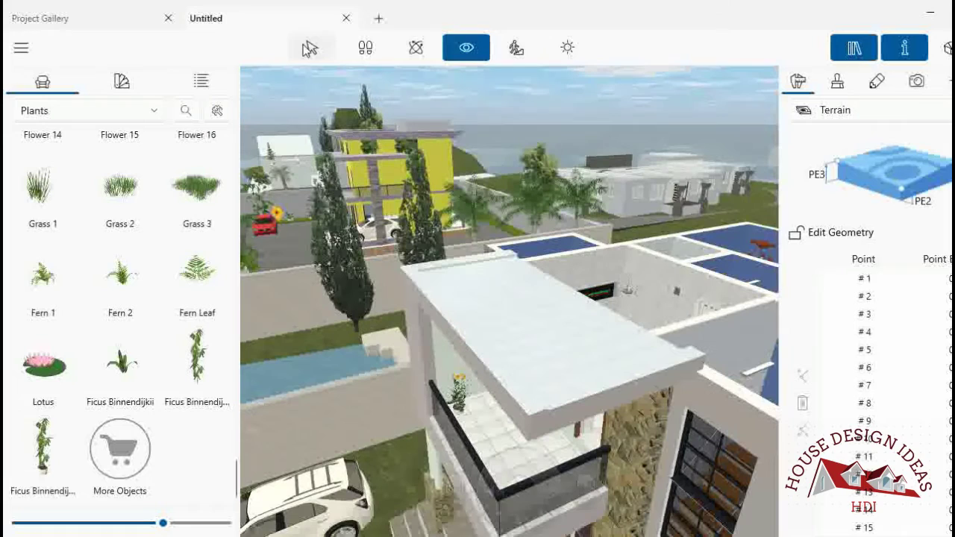
# - Select the roof slab above the balcony and inspect it from above in 3D
pyautogui.click(311, 48)
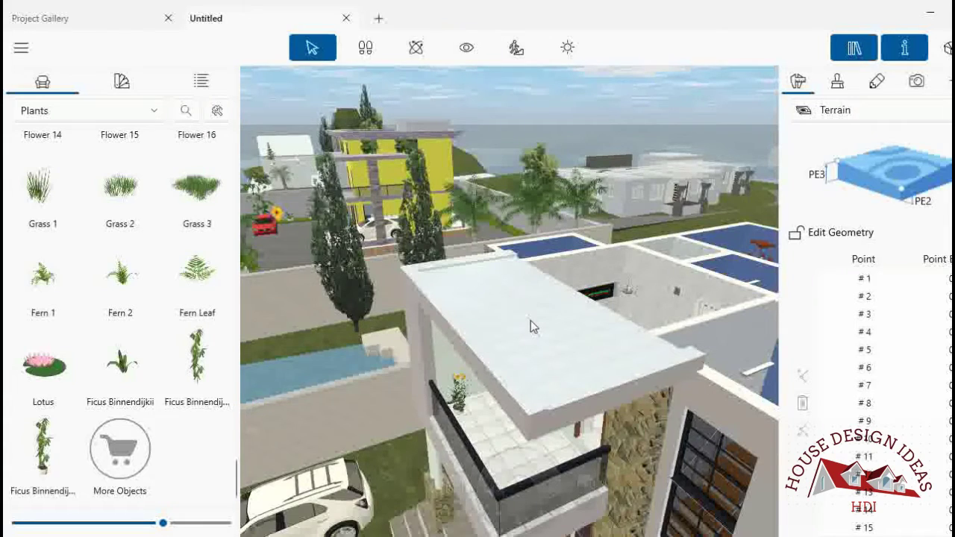
pyautogui.click(530, 321)
pyautogui.click(944, 48)
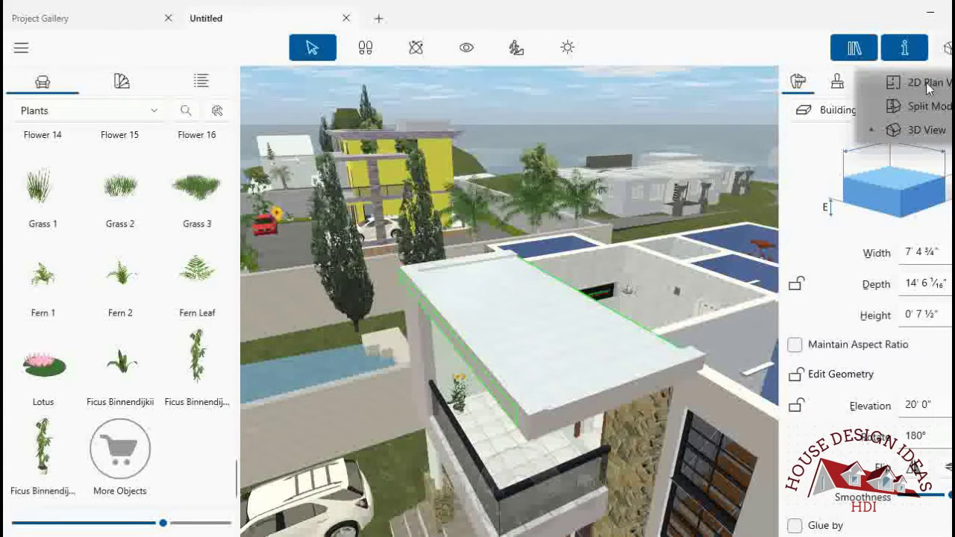
pyautogui.click(585, 507)
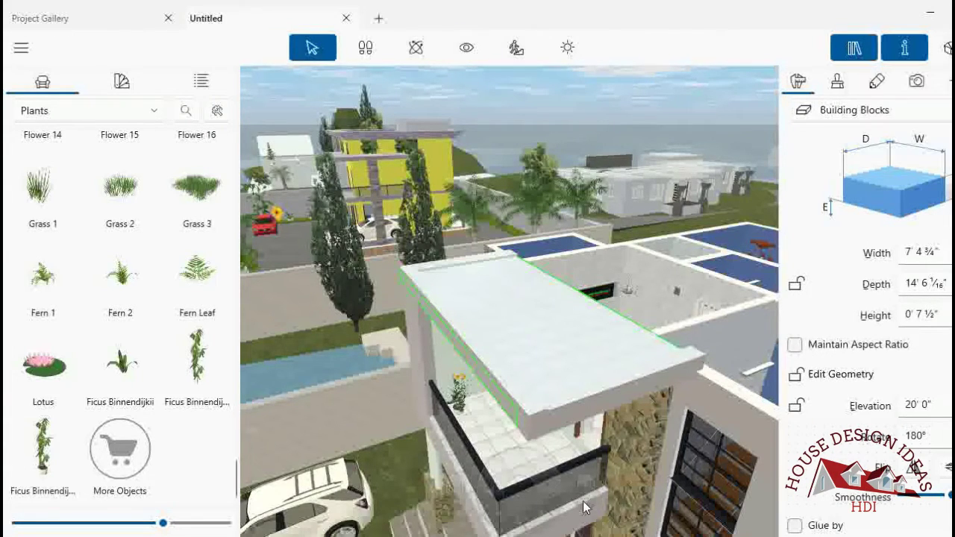
pyautogui.moveTo(585, 507); pyautogui.dragTo(567, 500)
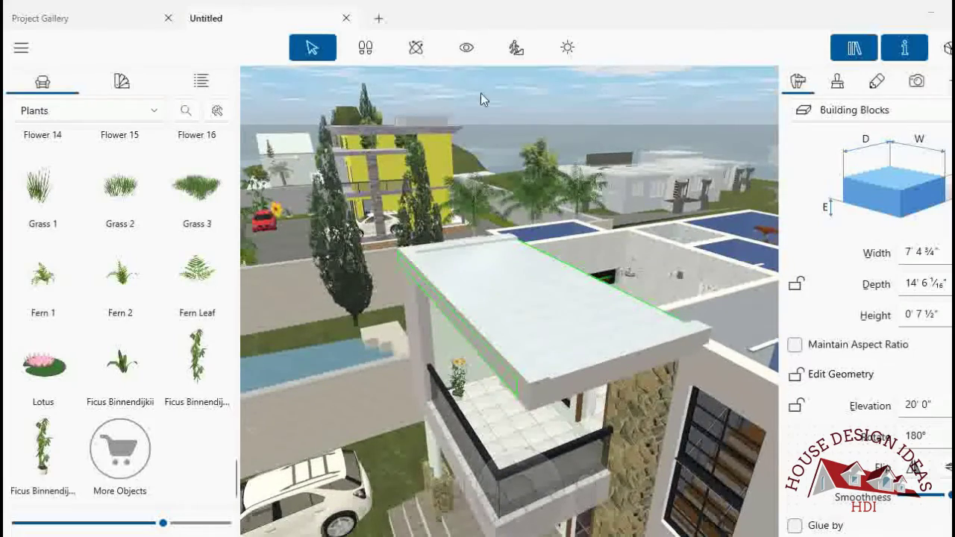
pyautogui.click(854, 48)
pyautogui.click(904, 48)
pyautogui.click(466, 48)
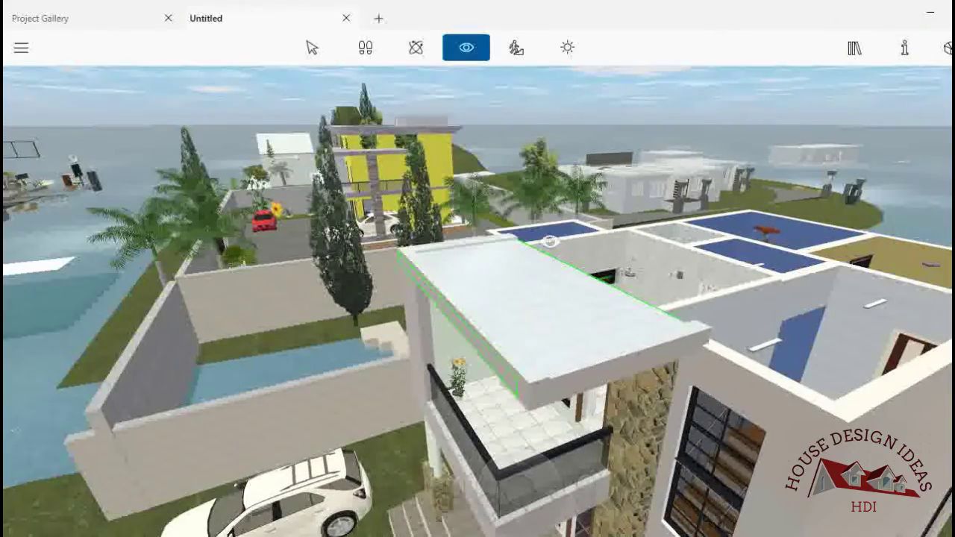
pyautogui.moveTo(549, 241); pyautogui.dragTo(346, 105)
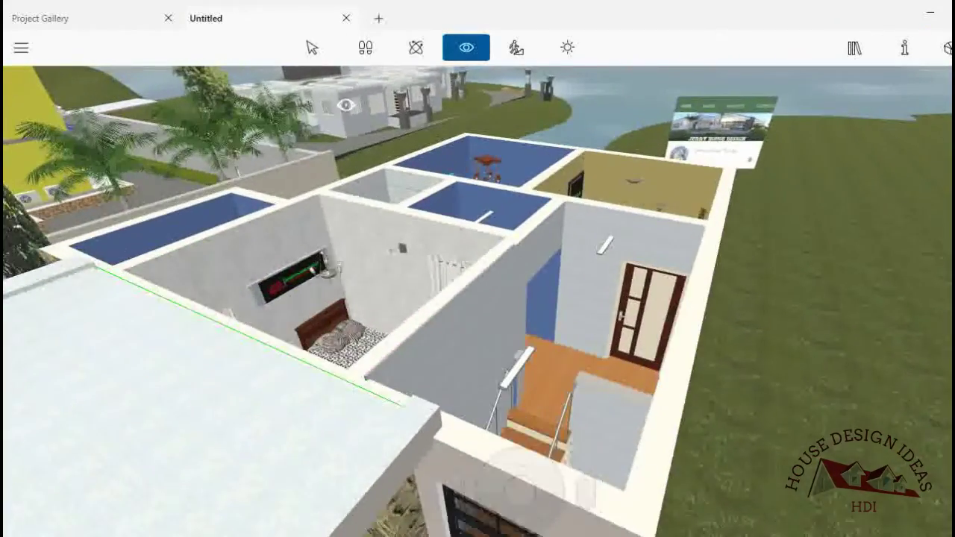
pyautogui.click(312, 48)
# - In 2D plan view, copy the porch slab block from the first-floor plan
pyautogui.click(946, 48)
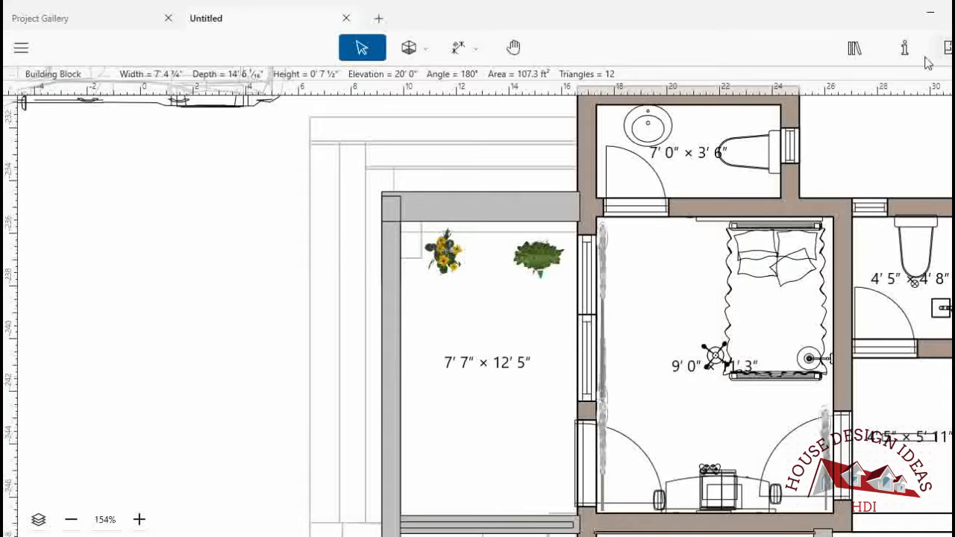
pyautogui.click(946, 48)
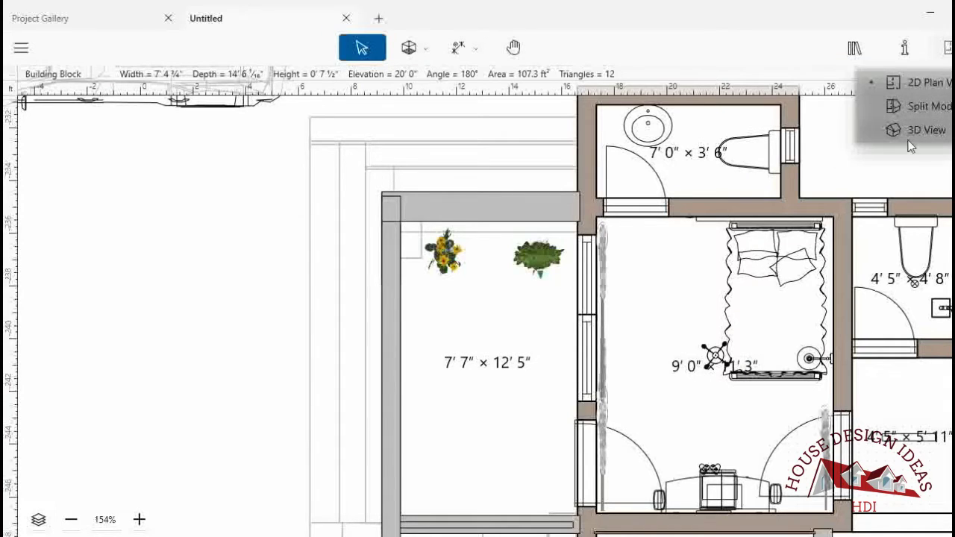
pyautogui.click(938, 76)
pyautogui.click(905, 48)
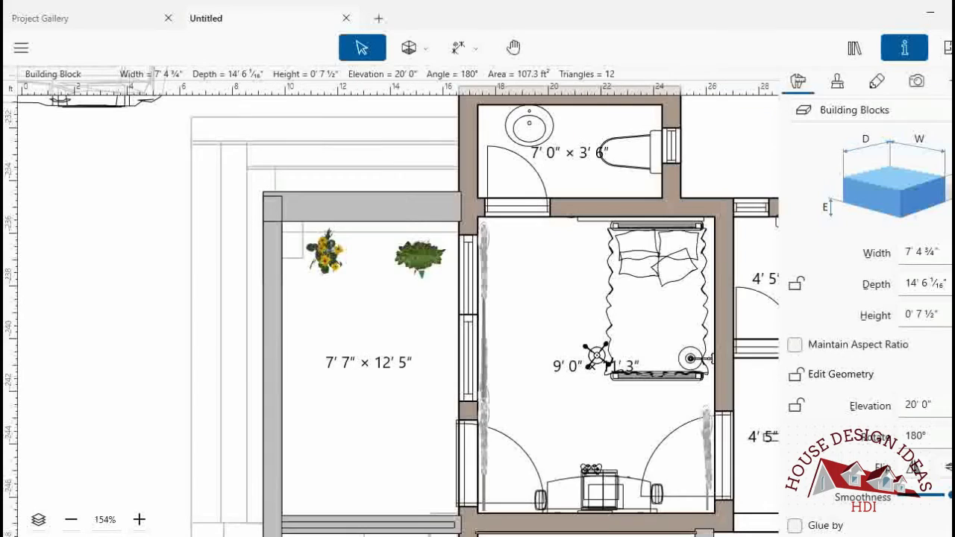
pyautogui.click(893, 416)
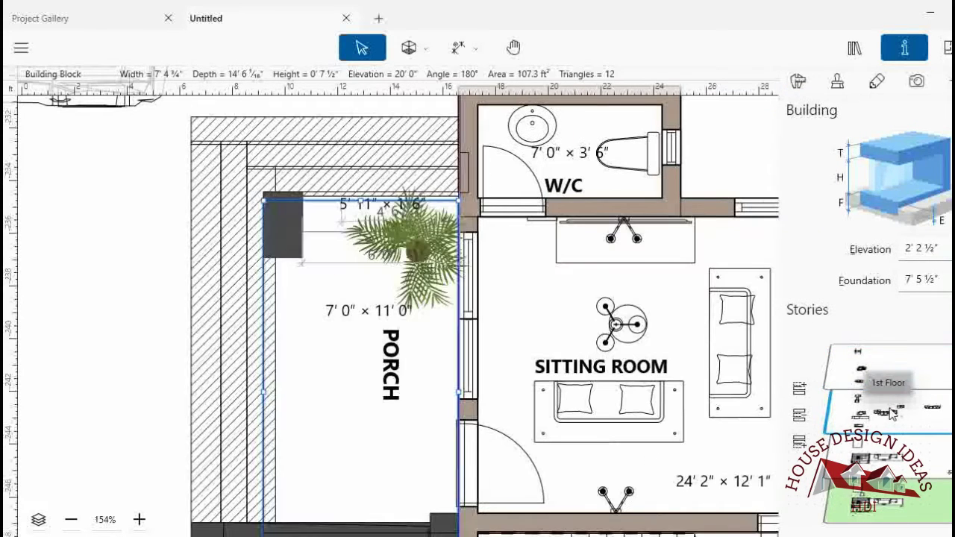
pyautogui.rightClick(322, 369)
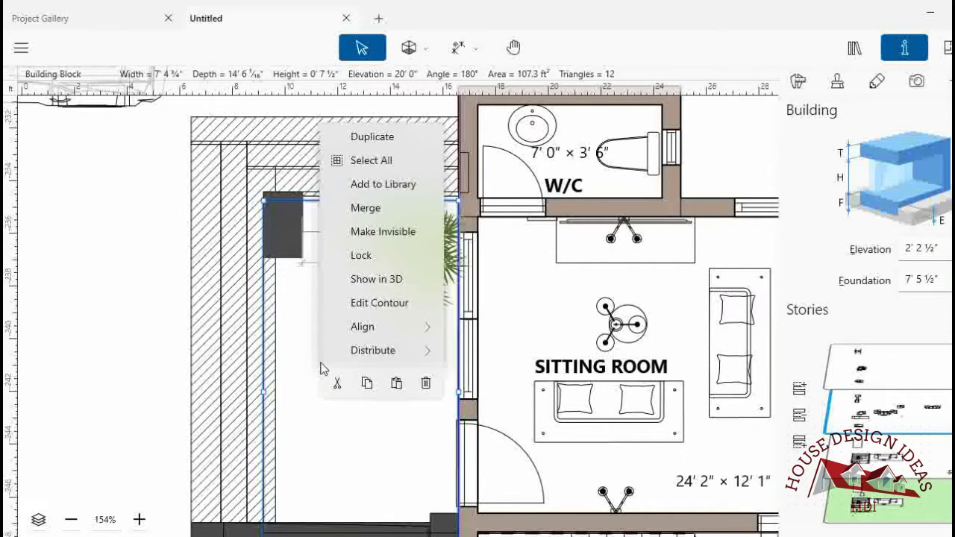
pyautogui.click(368, 383)
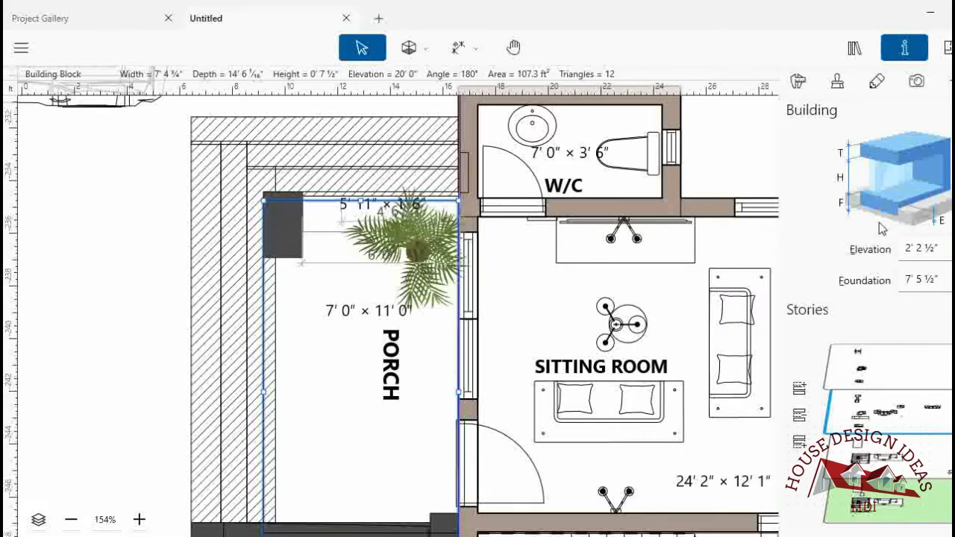
# - Paste the copied slab onto the upper story's plan near the bedroom area
pyautogui.click(909, 363)
pyautogui.click(515, 47)
pyautogui.moveTo(580, 304); pyautogui.dragTo(398, 252)
pyautogui.click(362, 47)
pyautogui.rightClick(363, 245)
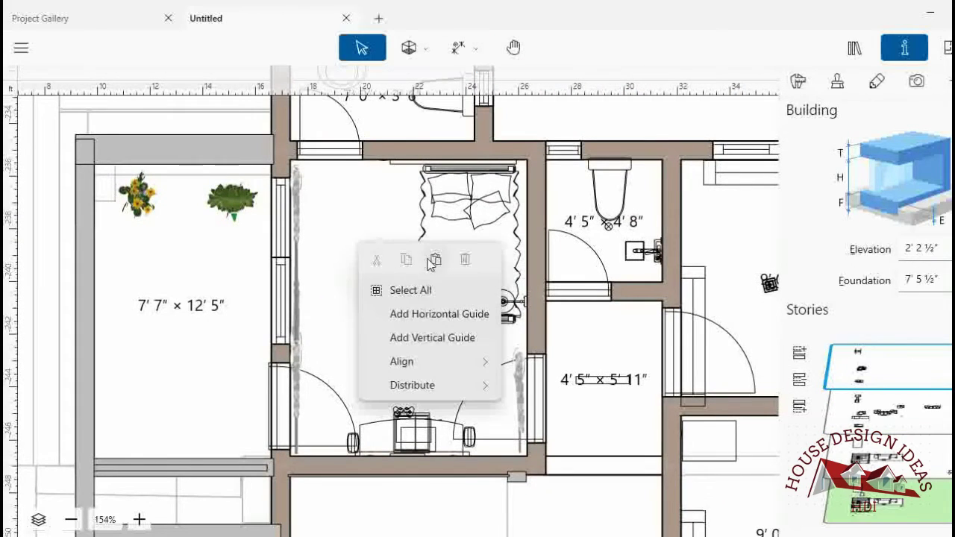
pyautogui.click(433, 261)
# - Move the pasted slab over the upper story's rooms
pyautogui.click(512, 48)
pyautogui.scroll(-1, 394, 221)
pyautogui.scroll(-2, 394, 222)
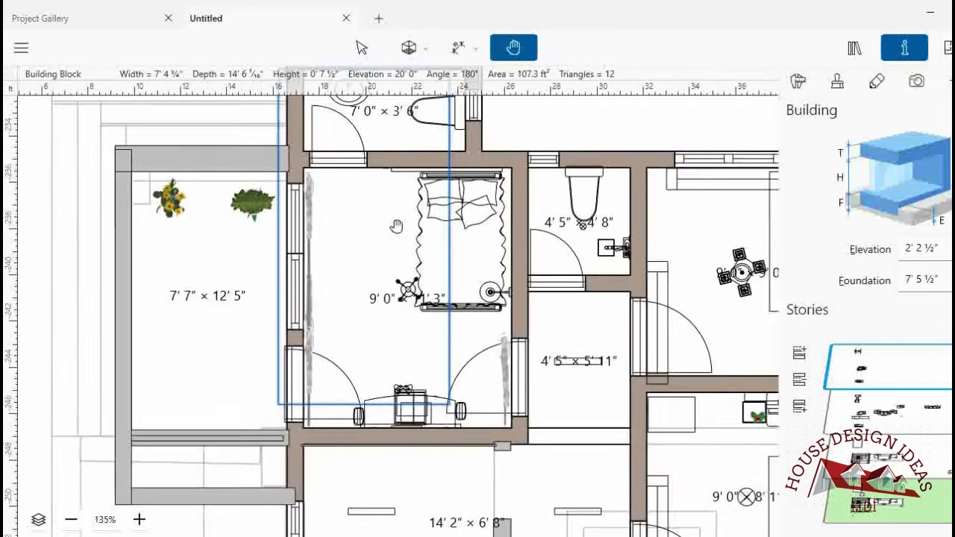
pyautogui.scroll(-3, 395, 221)
pyautogui.scroll(-1, 394, 221)
pyautogui.scroll(-1, 416, 197)
pyautogui.click(361, 47)
pyautogui.moveTo(401, 258)
pyautogui.mouseDown()
pyautogui.moveTo(398, 300)
pyautogui.moveTo(746, 320)
pyautogui.mouseUp()
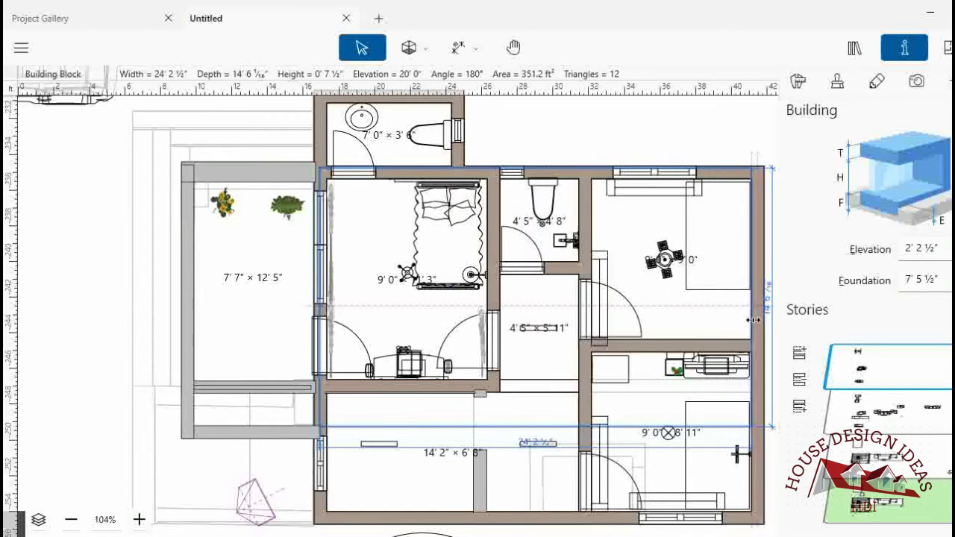
# - Stretch the slab to about 25' 2" by 19' 11" and return to the 3D view
pyautogui.scroll(-2, 542, 293)
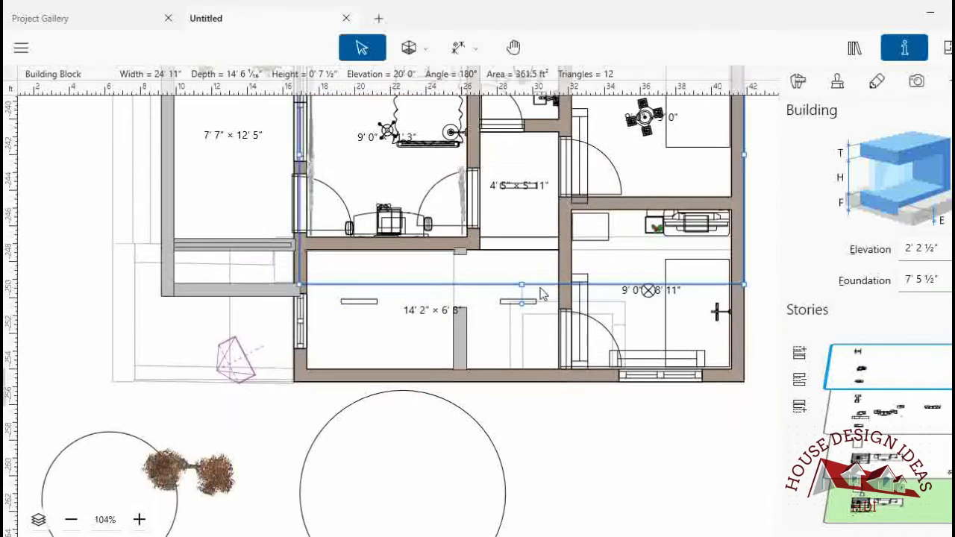
pyautogui.moveTo(522, 296); pyautogui.dragTo(521, 382)
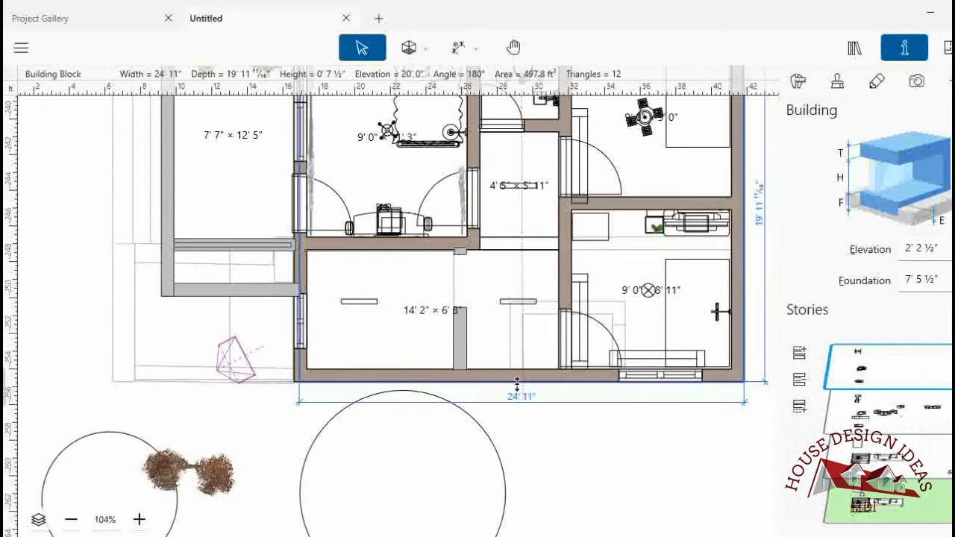
pyautogui.moveTo(294, 205); pyautogui.dragTo(296, 205)
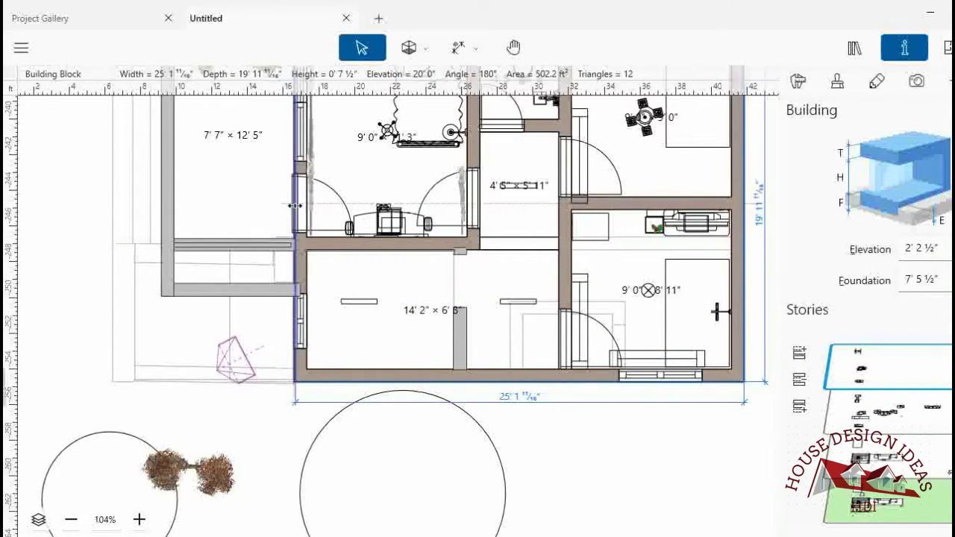
pyautogui.click(798, 82)
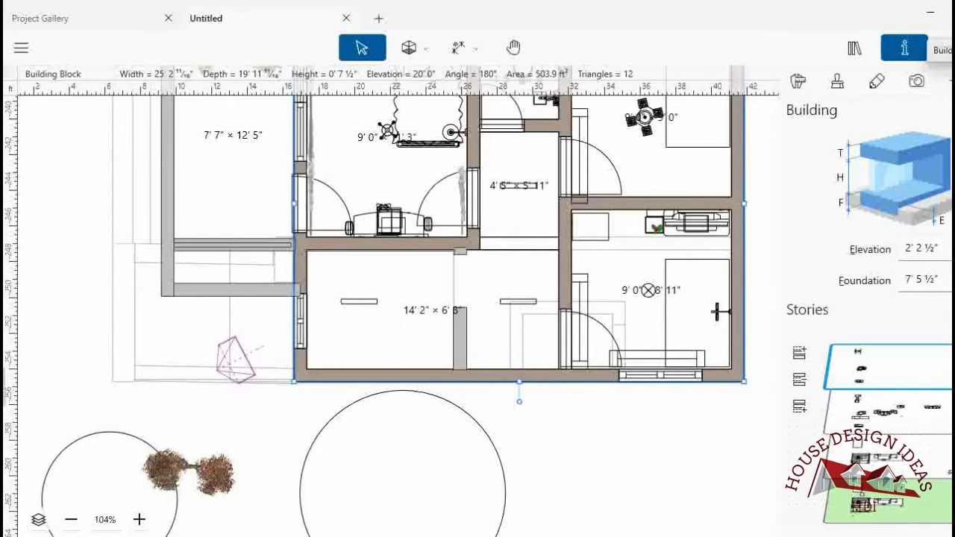
pyautogui.click(944, 48)
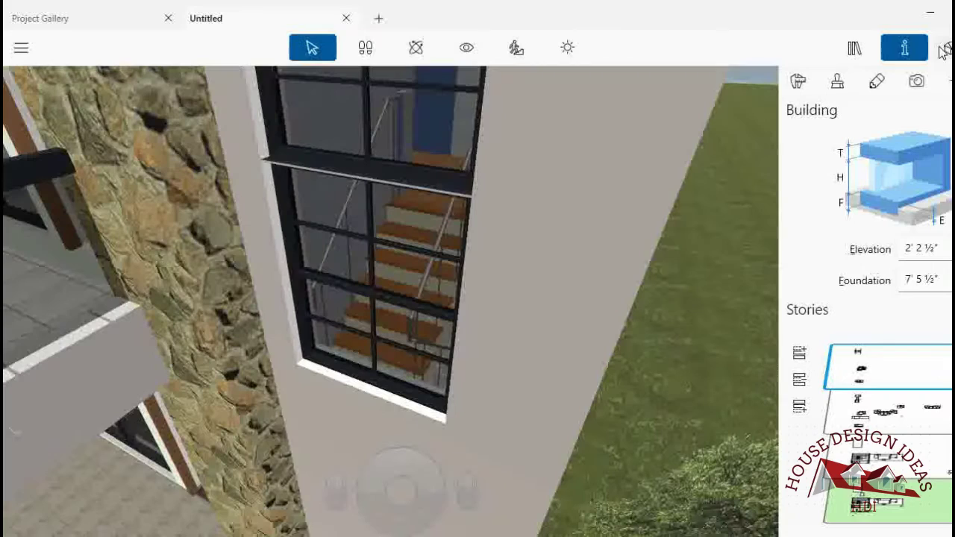
# - Drop the floating slab's elevation from 20' to 9' 5" so it rests on the upper walls
pyautogui.click(466, 47)
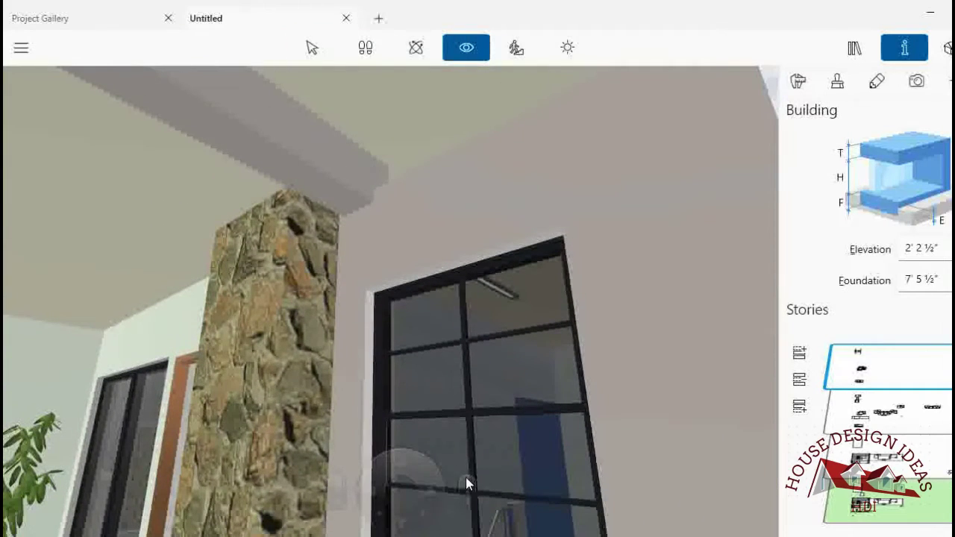
pyautogui.moveTo(595, 465); pyautogui.dragTo(600, 293)
pyautogui.moveTo(466, 485); pyautogui.dragTo(602, 237)
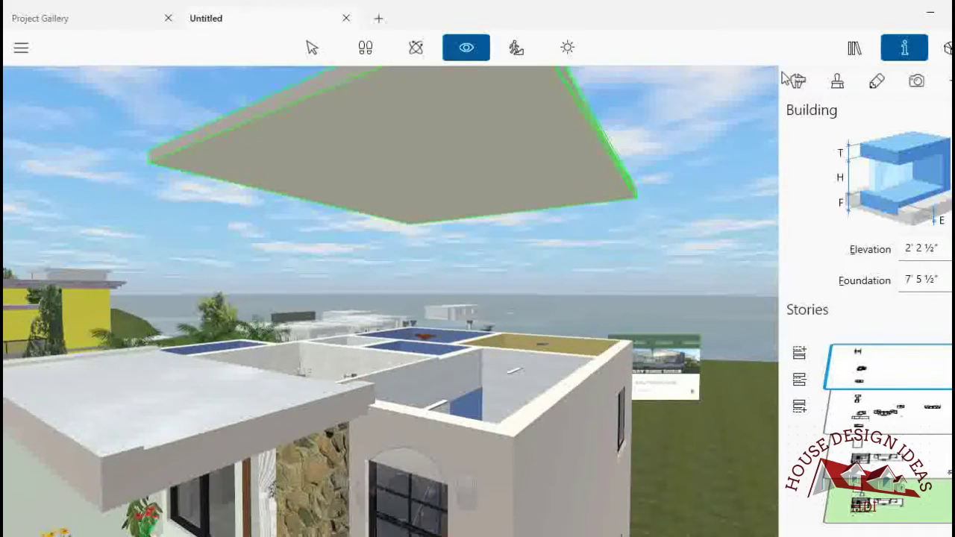
pyautogui.click(798, 82)
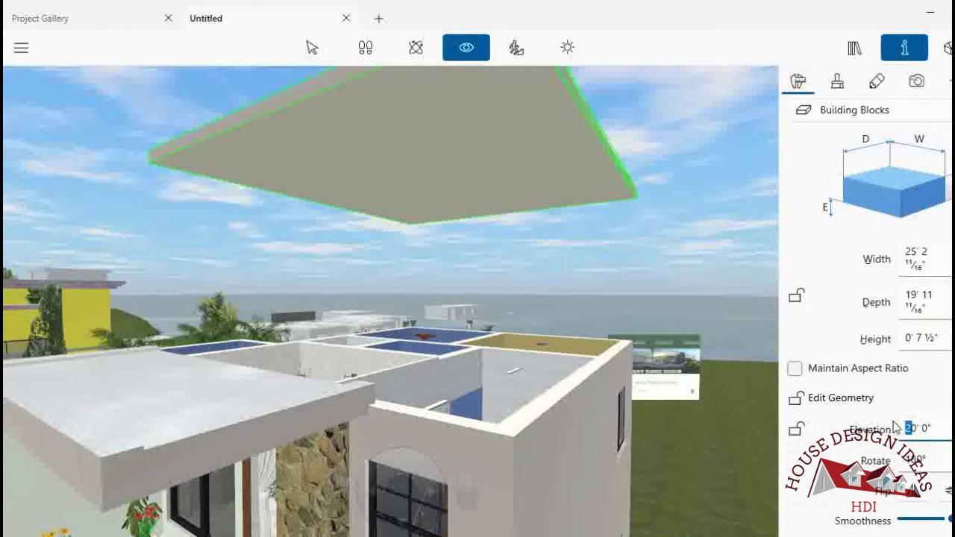
pyautogui.click(922, 332)
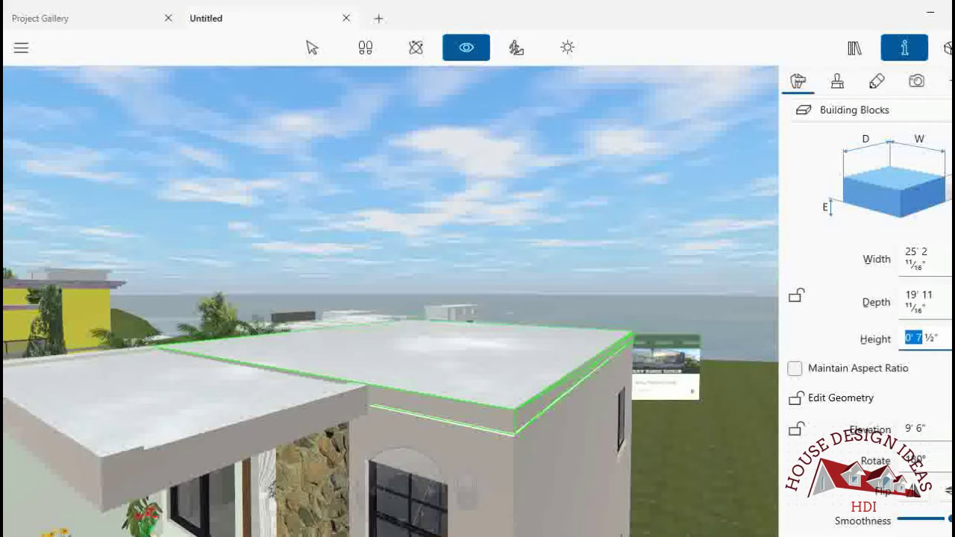
pyautogui.moveTo(468, 317); pyautogui.dragTo(468, 322)
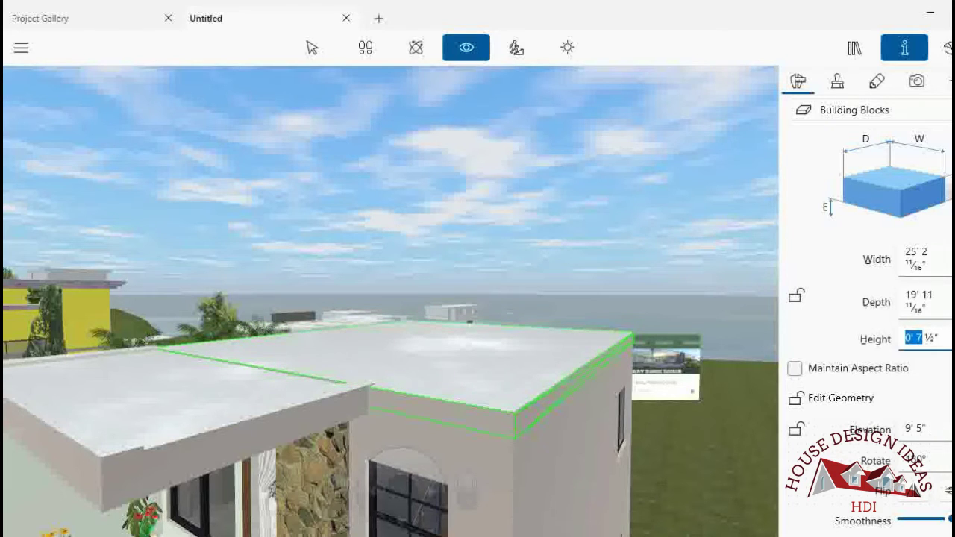
pyautogui.press('Escape')
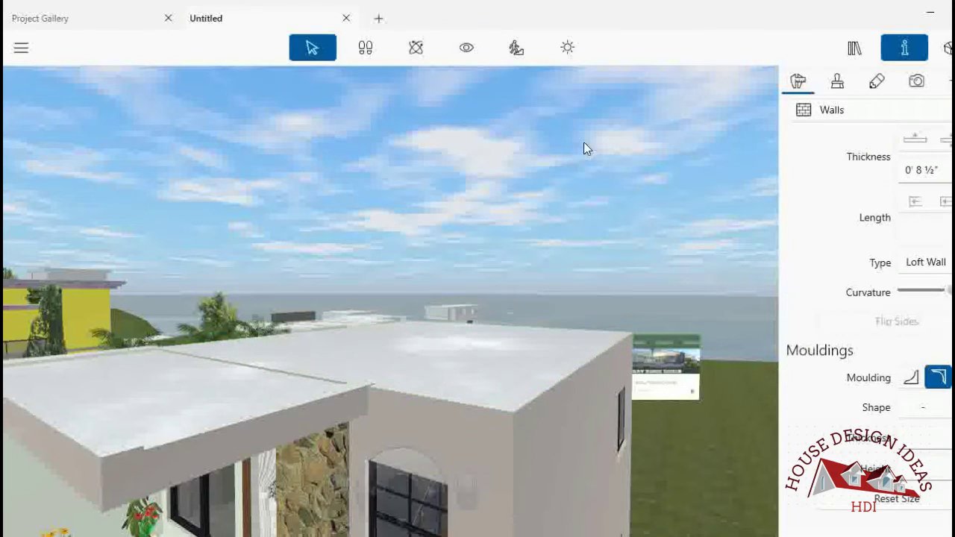
# - Fly forward across the new flat roof toward the water and look around the site
pyautogui.press('Up')
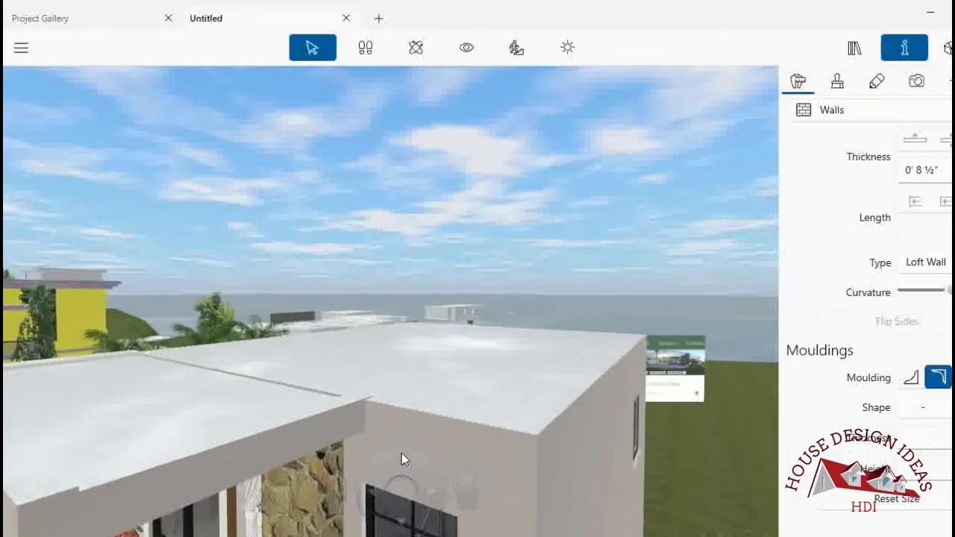
pyautogui.press('Up')
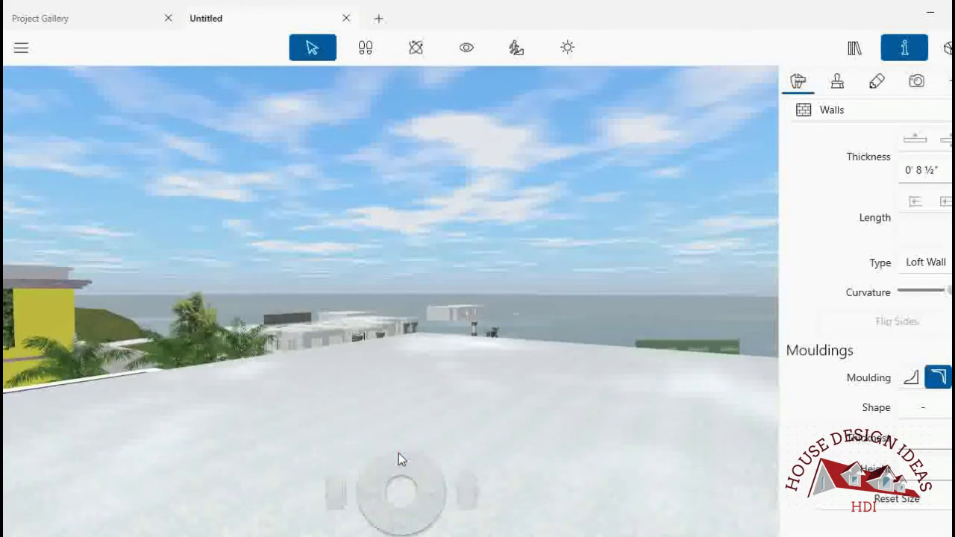
pyautogui.press('Up')
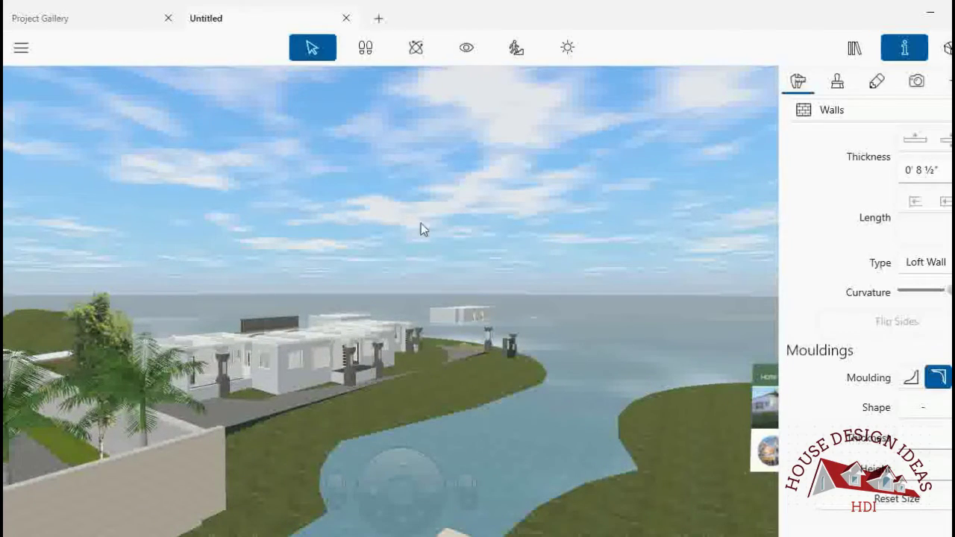
pyautogui.click(467, 48)
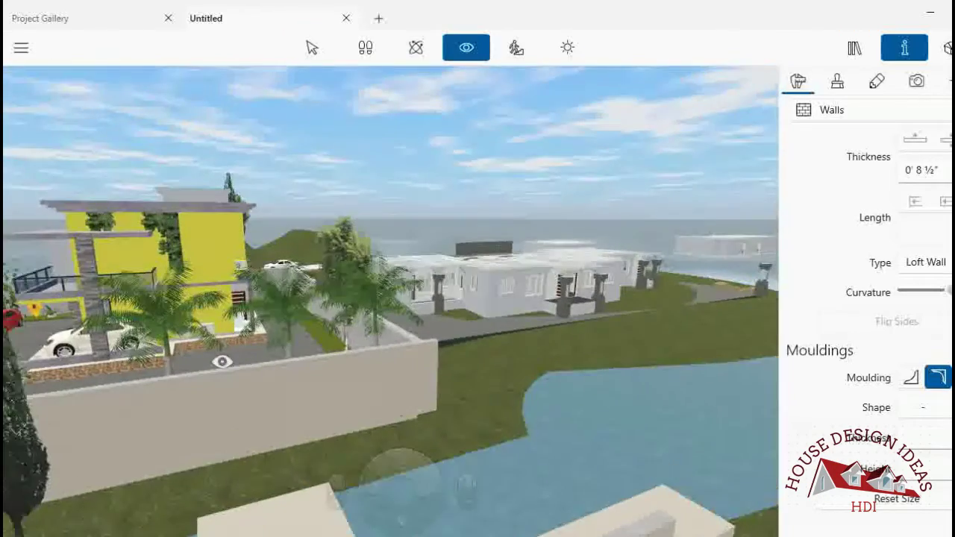
pyautogui.press('Right')
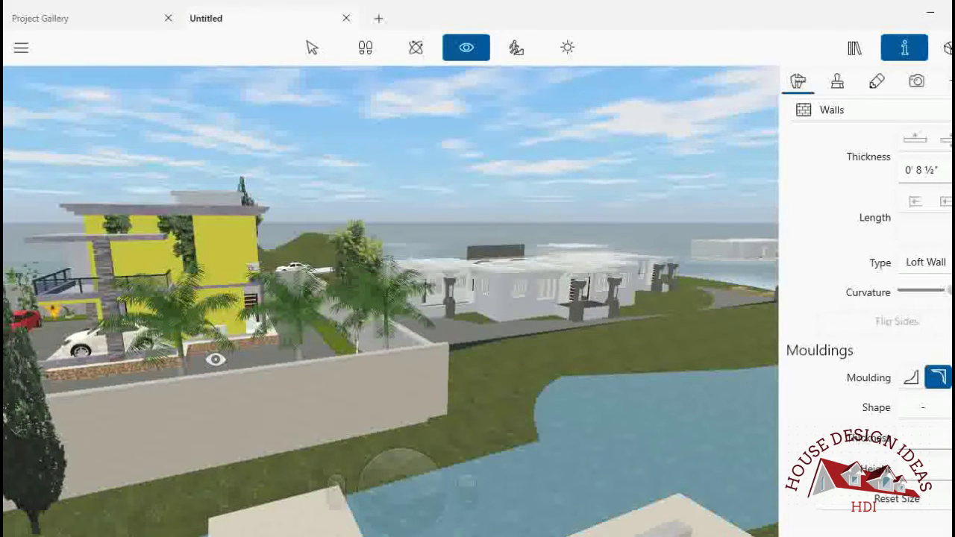
pyautogui.press('Left')
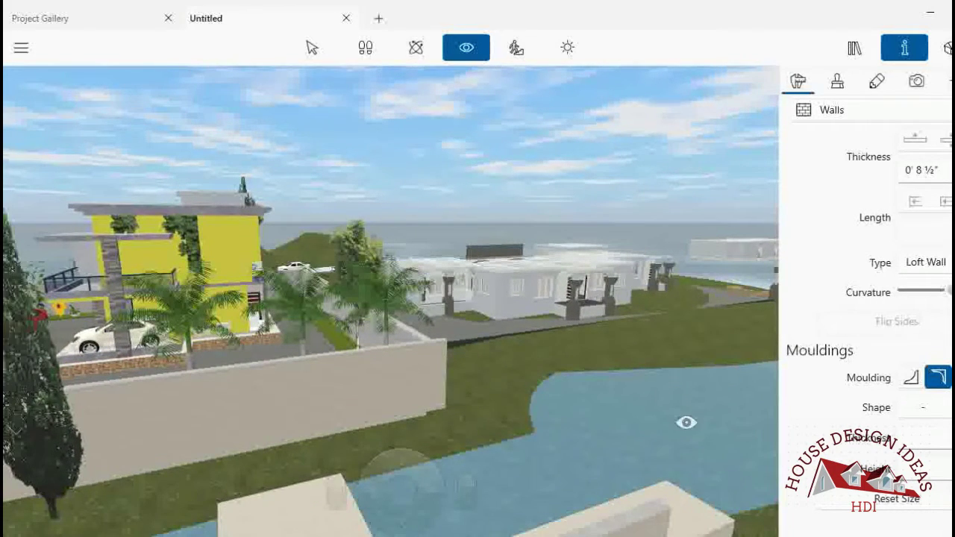
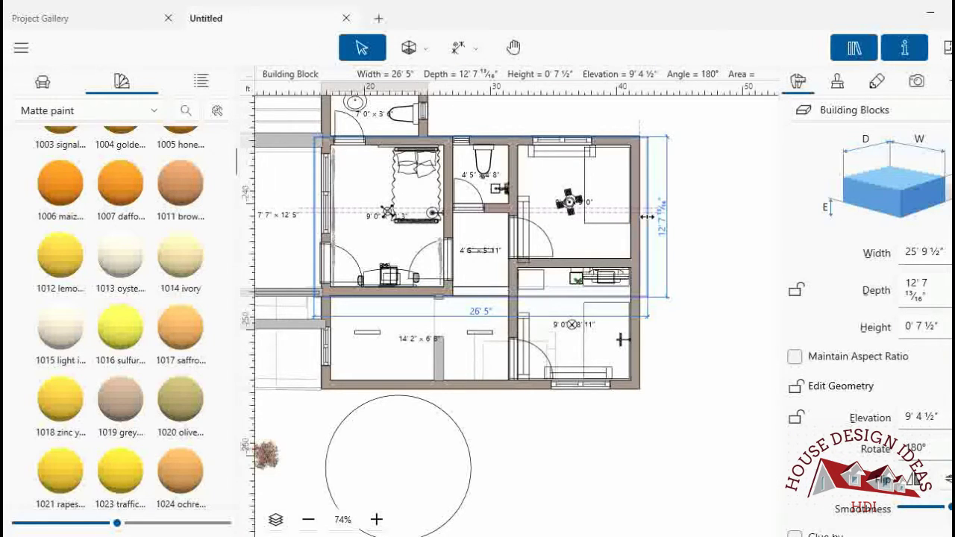
# - In 3D view, raise the camera above the house and tilt down onto the roof slab and stairwell
pyautogui.click(946, 47)
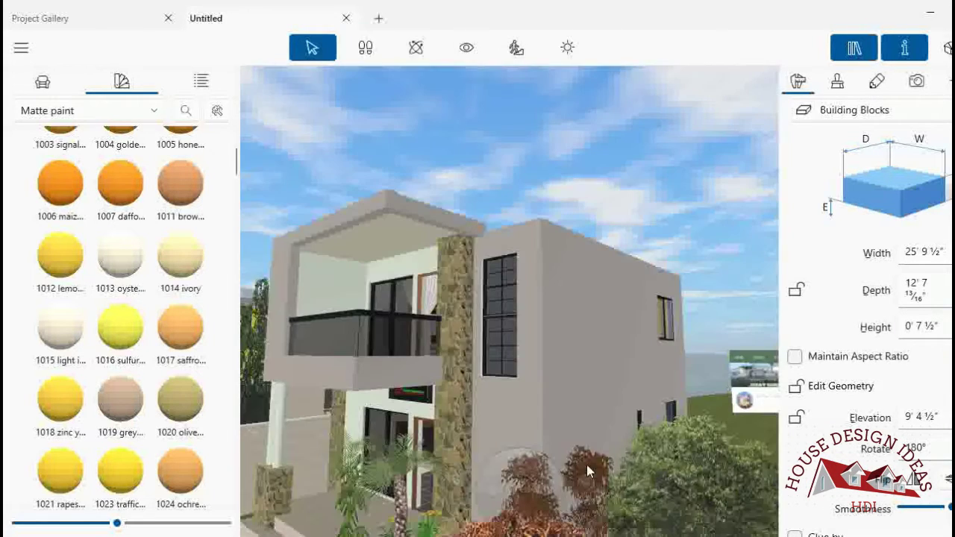
pyautogui.press('pageup')
pyautogui.press('pageup')
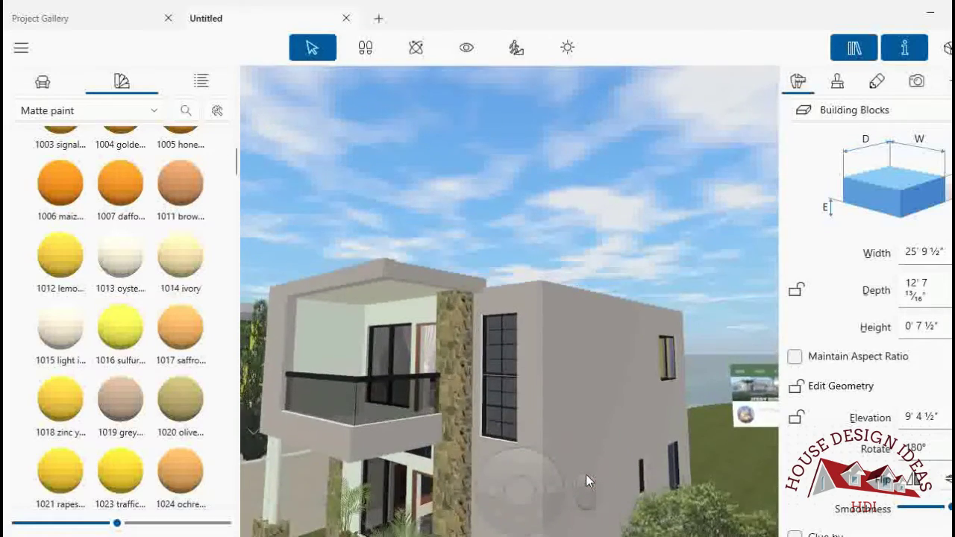
pyautogui.press('pageup')
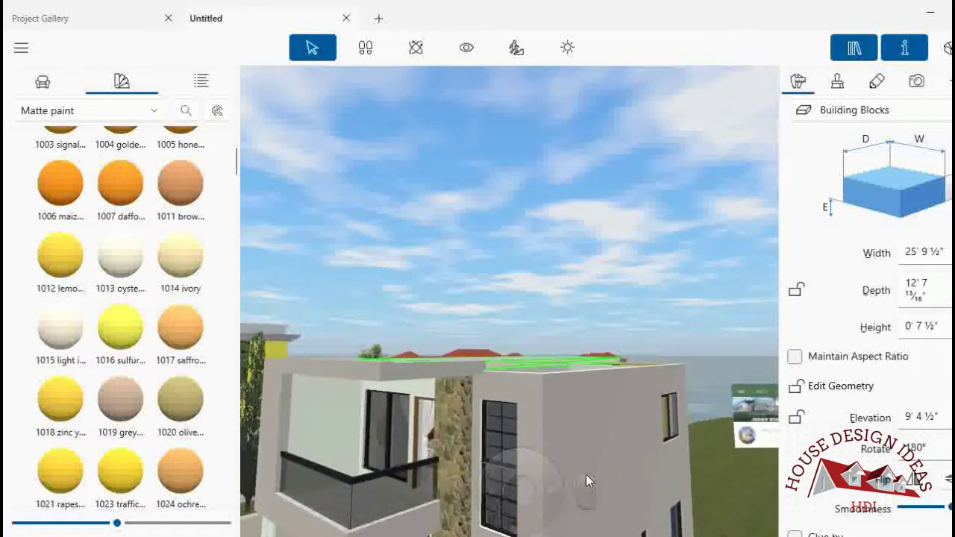
pyautogui.click(484, 39)
pyautogui.moveTo(593, 312)
pyautogui.mouseDown()
pyautogui.moveTo(424, 305)
pyautogui.moveTo(451, 372)
pyautogui.mouseUp()
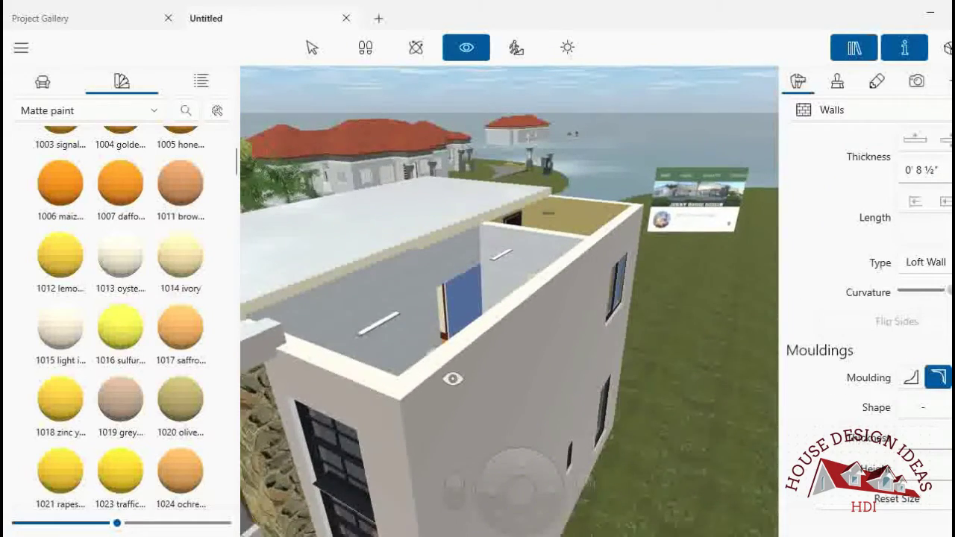
pyautogui.moveTo(516, 477)
pyautogui.mouseDown()
pyautogui.moveTo(453, 261)
pyautogui.moveTo(472, 241)
pyautogui.moveTo(498, 255)
pyautogui.mouseUp()
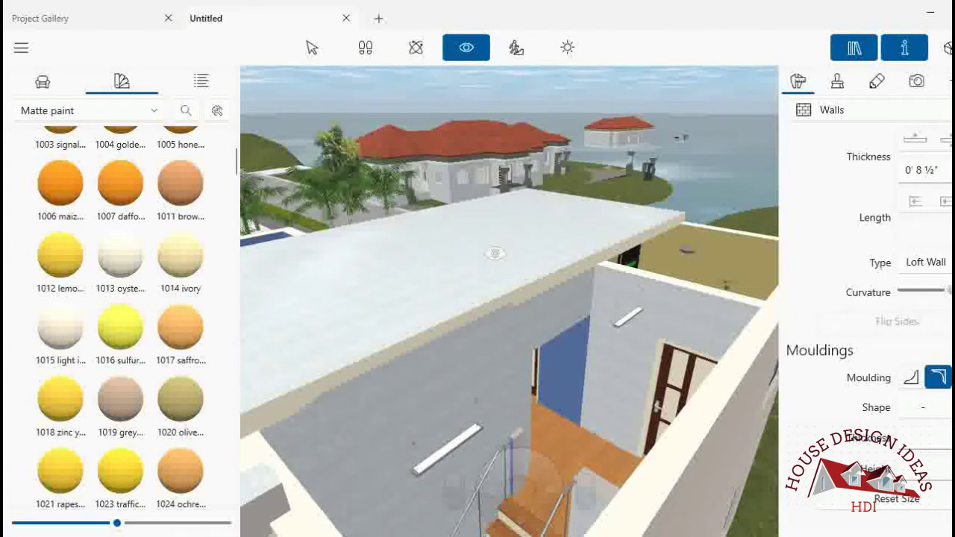
pyautogui.click(317, 49)
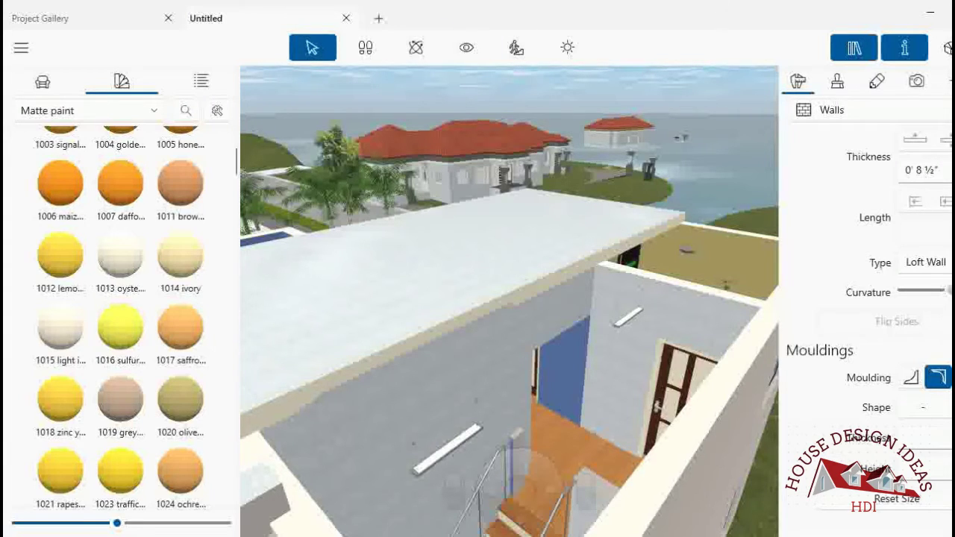
pyautogui.click(466, 47)
# - Swing the camera onto the stairwell and browse the object catalogue's Stairs category
pyautogui.moveTo(442, 266)
pyautogui.mouseDown()
pyautogui.moveTo(373, 208)
pyautogui.moveTo(632, 316)
pyautogui.moveTo(513, 286)
pyautogui.moveTo(664, 296)
pyautogui.moveTo(549, 319)
pyautogui.moveTo(638, 322)
pyautogui.mouseUp()
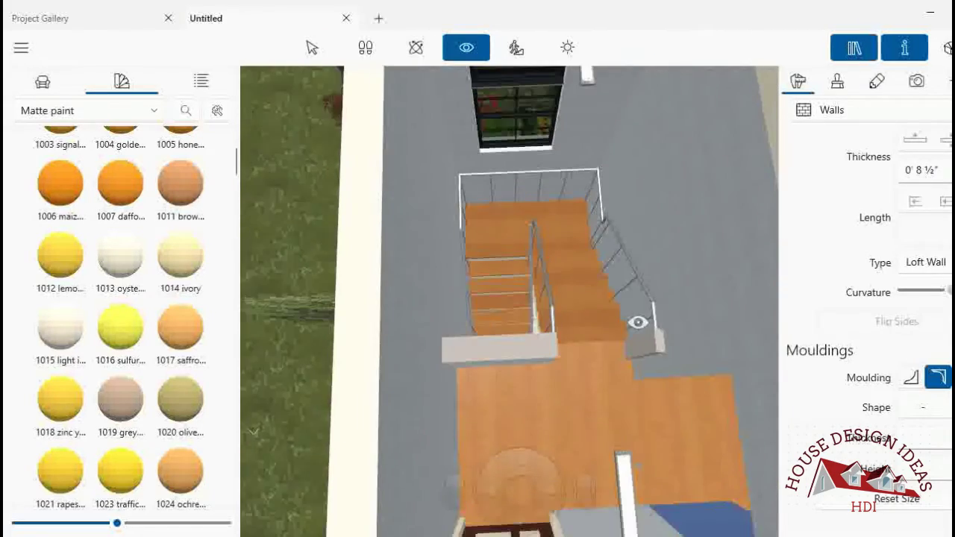
pyautogui.click(42, 82)
pyautogui.click(46, 110)
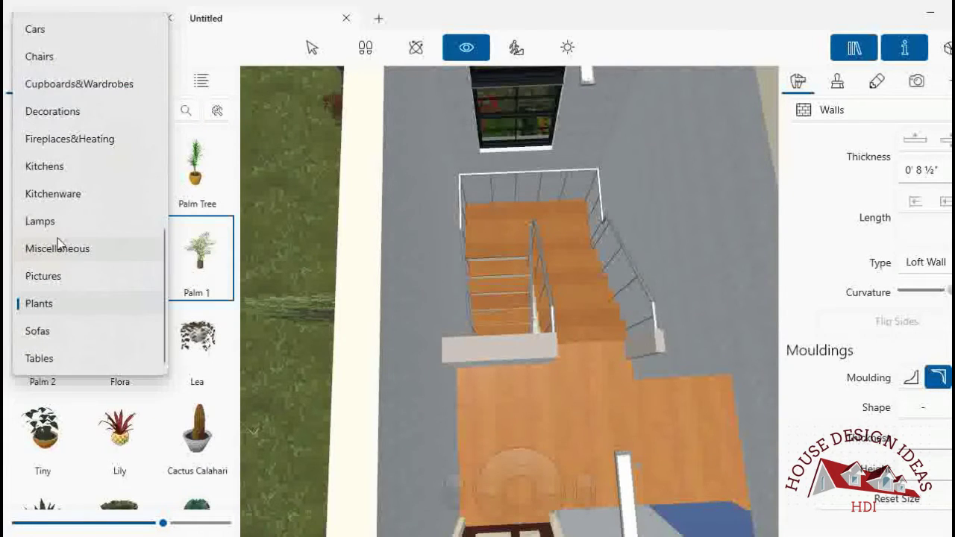
pyautogui.scroll(2, 58, 238)
pyautogui.scroll(5, 57, 238)
pyautogui.scroll(1, 57, 238)
pyautogui.scroll(-3, 58, 238)
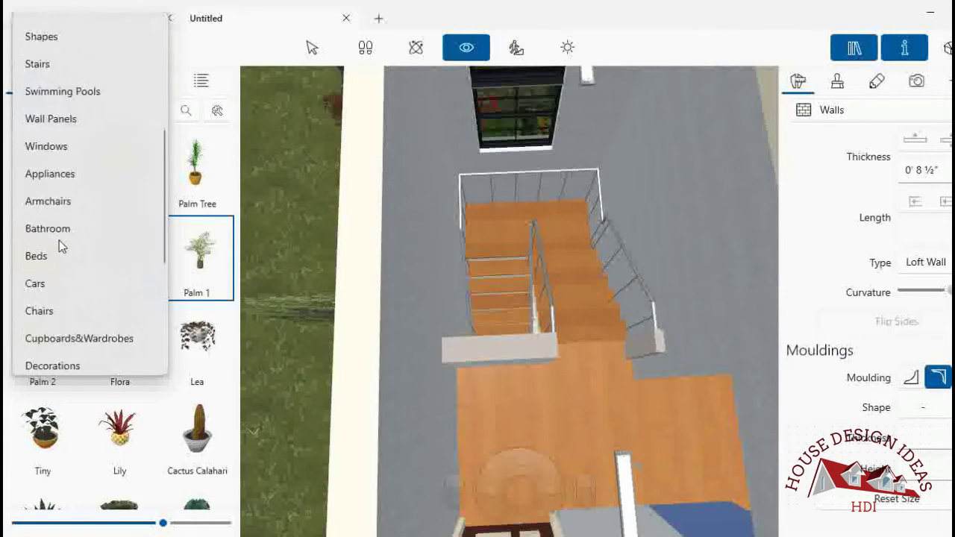
pyautogui.scroll(-3, 59, 241)
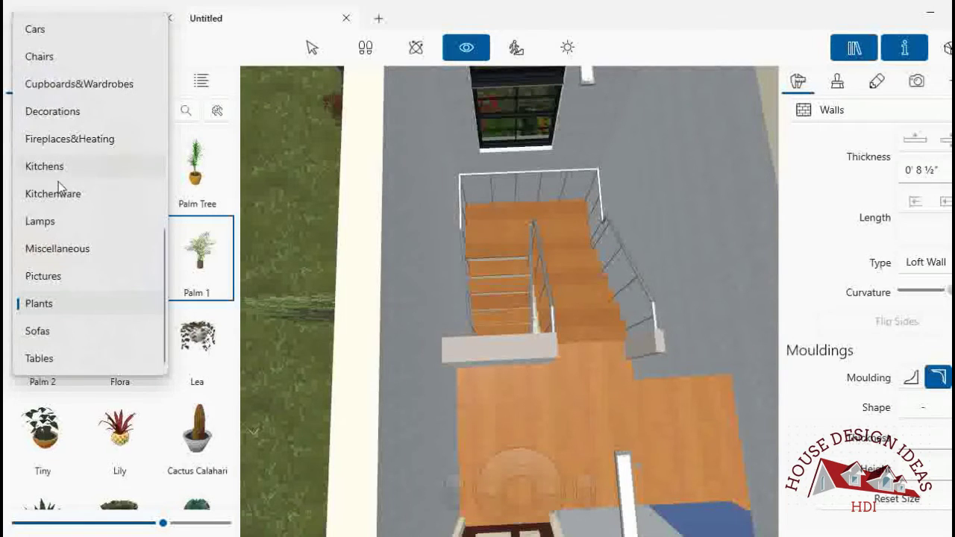
pyautogui.scroll(3, 67, 208)
pyautogui.scroll(3, 68, 214)
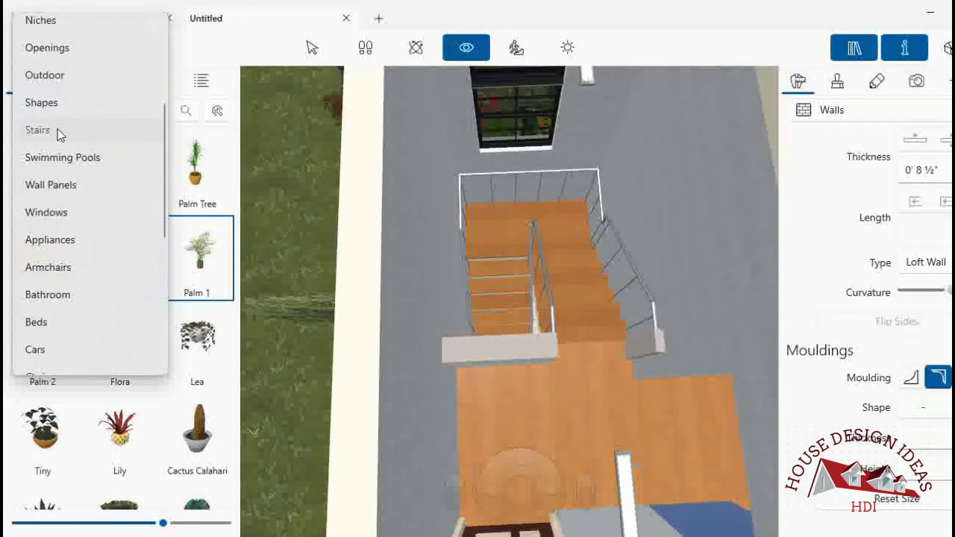
pyautogui.click(57, 129)
pyautogui.scroll(-3, 107, 239)
pyautogui.scroll(-3, 106, 239)
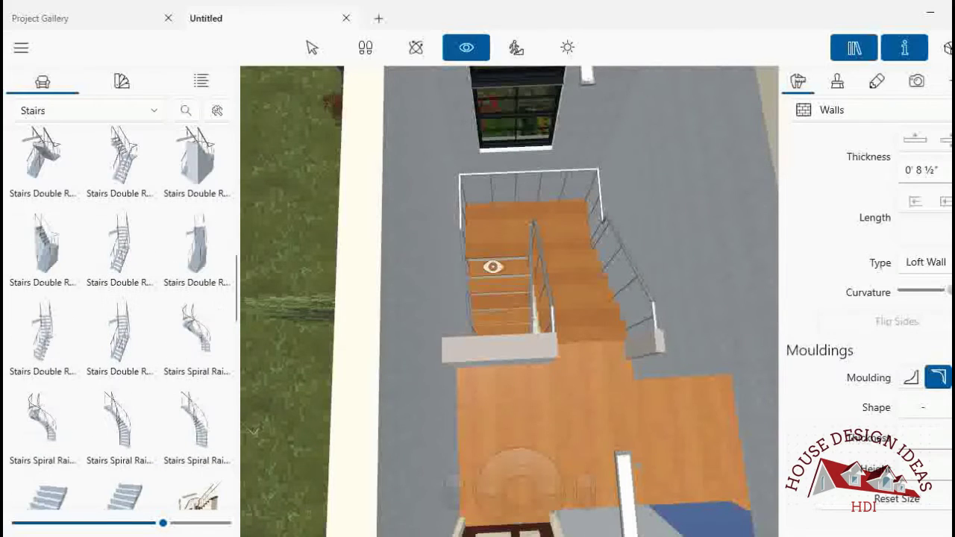
# - Copy the existing staircase and paste it snugly into the lower-left room's corner
pyautogui.click(325, 58)
pyautogui.click(514, 227)
pyautogui.rightClick(515, 228)
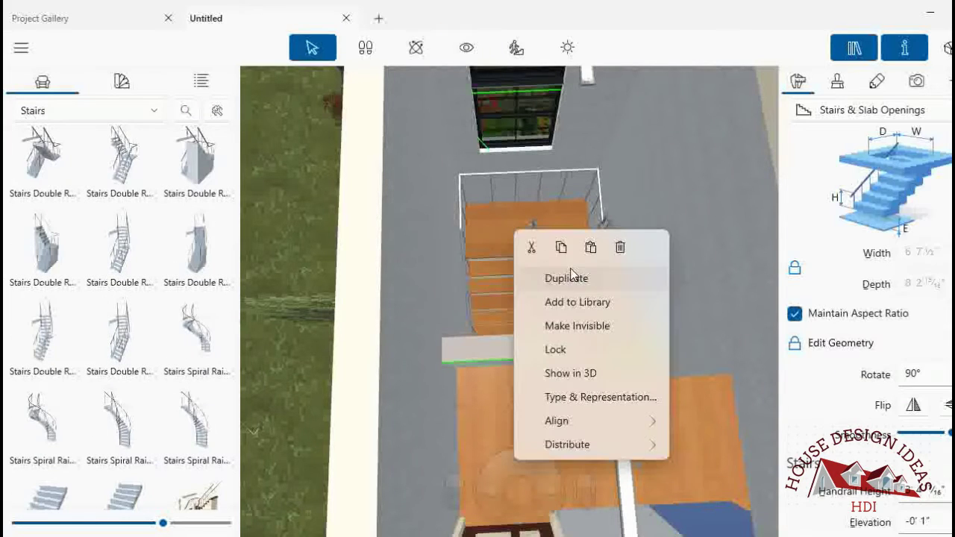
pyautogui.click(561, 249)
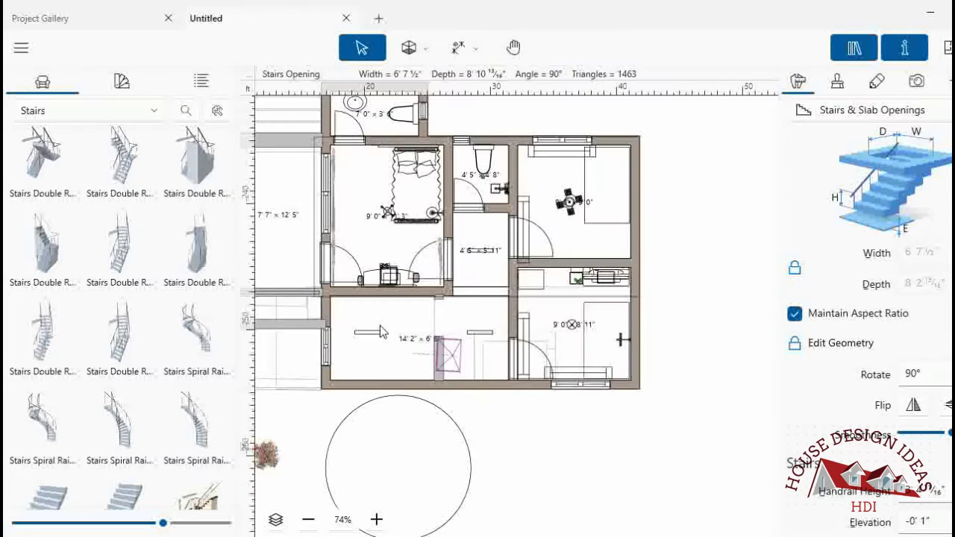
pyautogui.rightClick(381, 332)
pyautogui.click(454, 348)
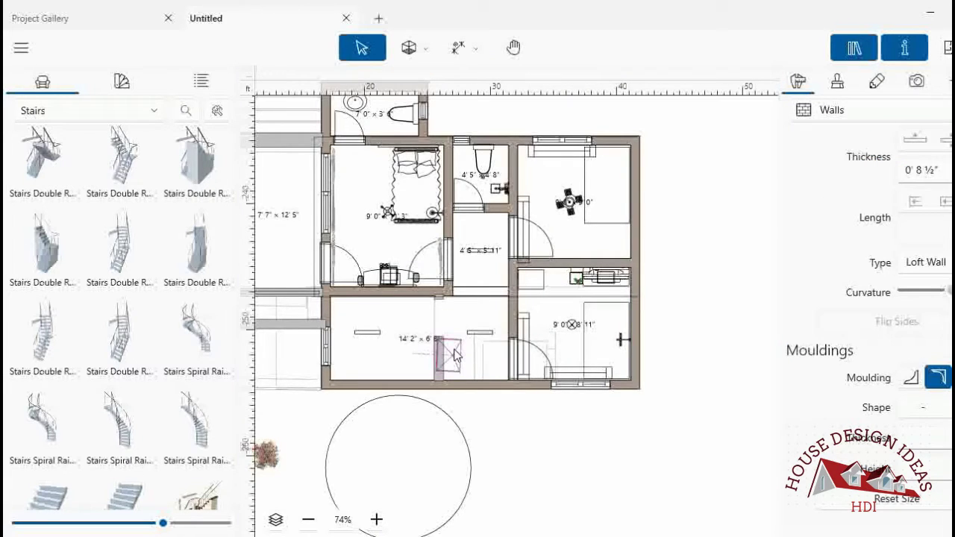
pyautogui.click(376, 350)
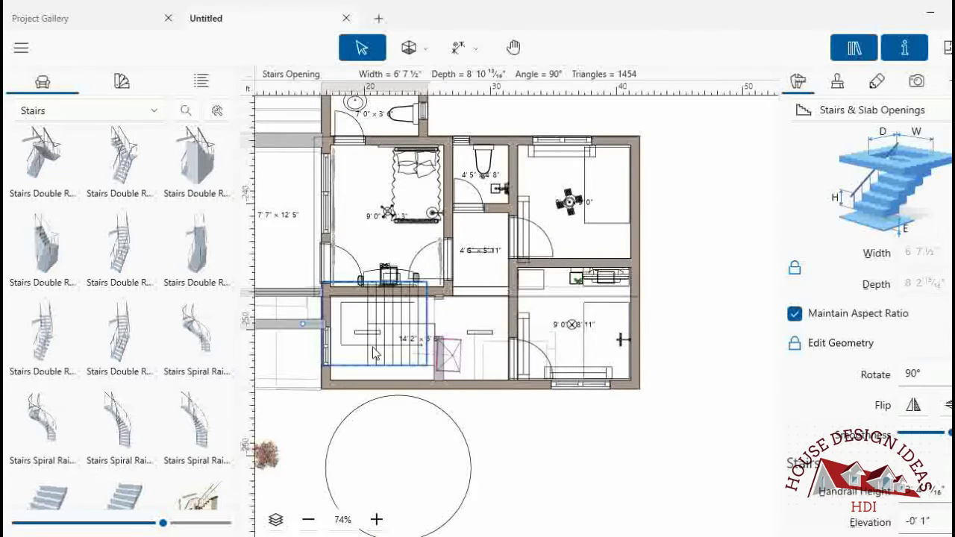
pyautogui.moveTo(375, 353); pyautogui.dragTo(380, 356)
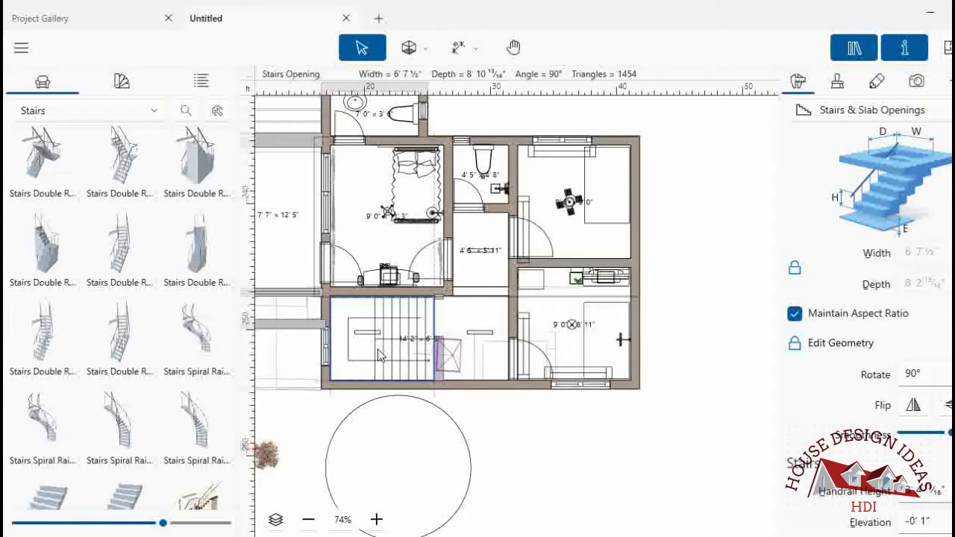
pyautogui.click(945, 49)
# - Orbit around the stairs and select the block beside the stair landing
pyautogui.moveTo(627, 243); pyautogui.dragTo(577, 102)
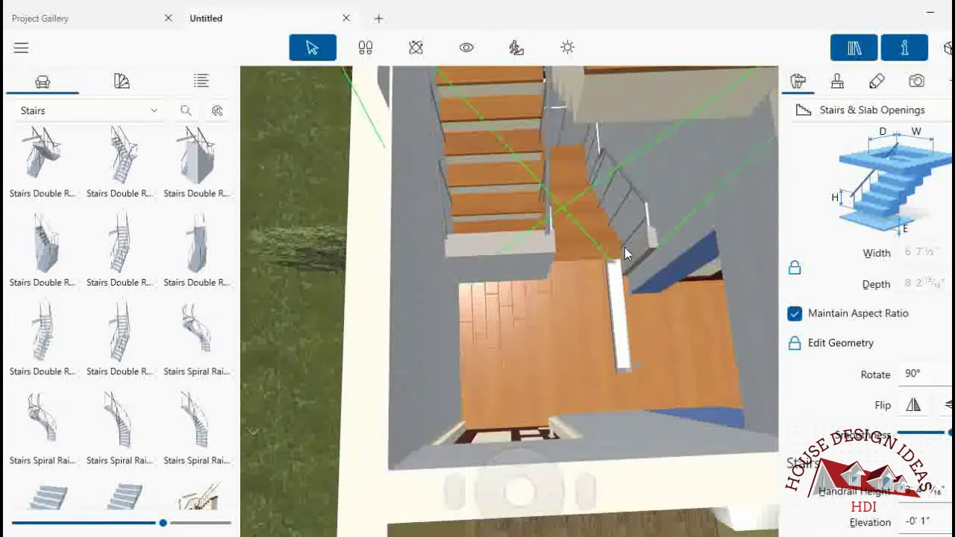
pyautogui.click(472, 56)
pyautogui.moveTo(588, 249)
pyautogui.mouseDown()
pyautogui.moveTo(682, 192)
pyautogui.moveTo(500, 207)
pyautogui.moveTo(432, 279)
pyautogui.mouseUp()
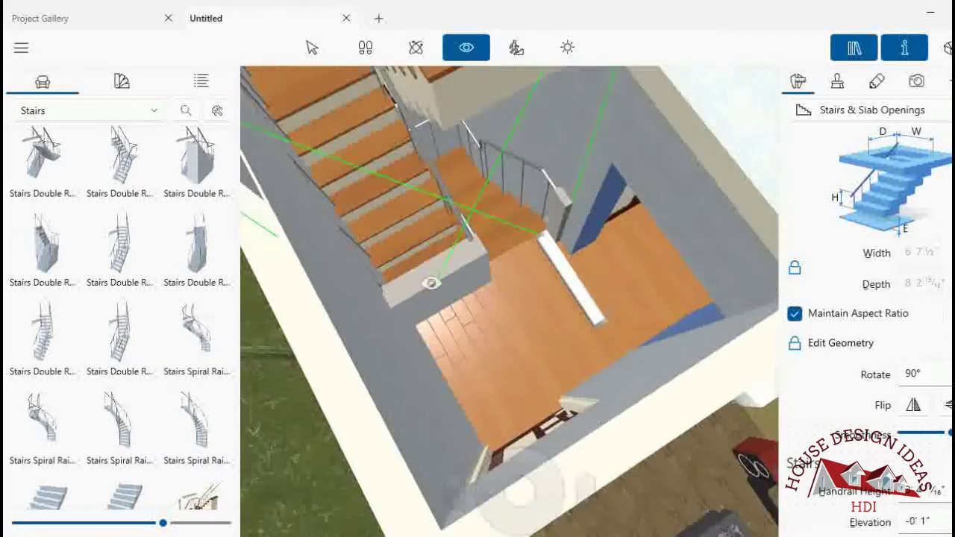
pyautogui.click(312, 47)
pyautogui.click(495, 249)
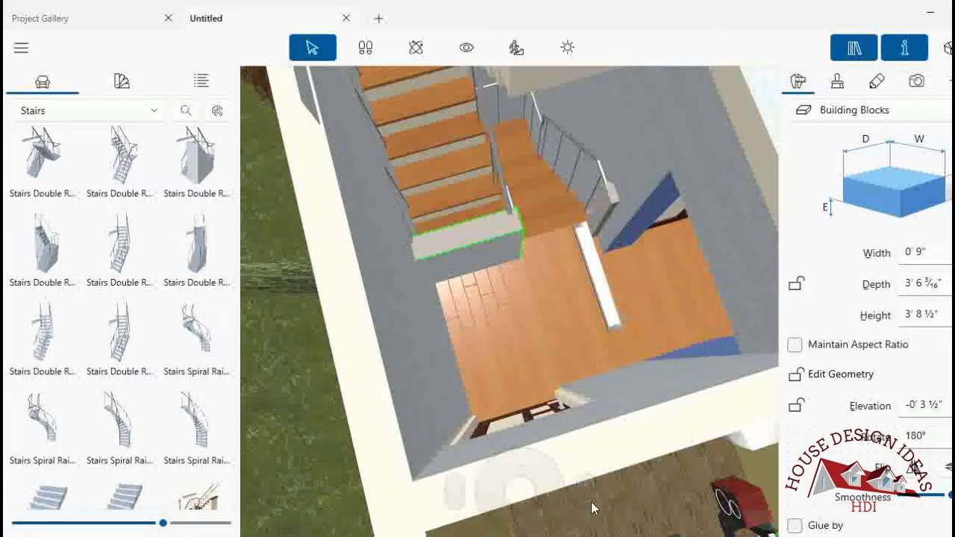
pyautogui.scroll(3, 592, 508)
pyautogui.scroll(3, 589, 507)
pyautogui.scroll(3, 589, 507)
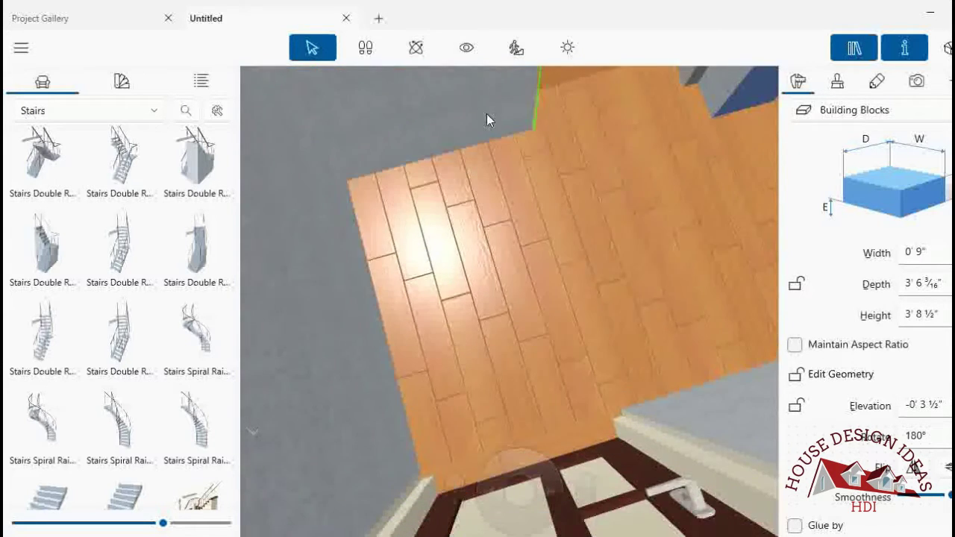
# - Tilt the camera up and move it to face the stairs
pyautogui.click(466, 47)
pyautogui.moveTo(584, 220)
pyautogui.mouseDown()
pyautogui.moveTo(607, 199)
pyautogui.moveTo(590, 170)
pyautogui.mouseUp()
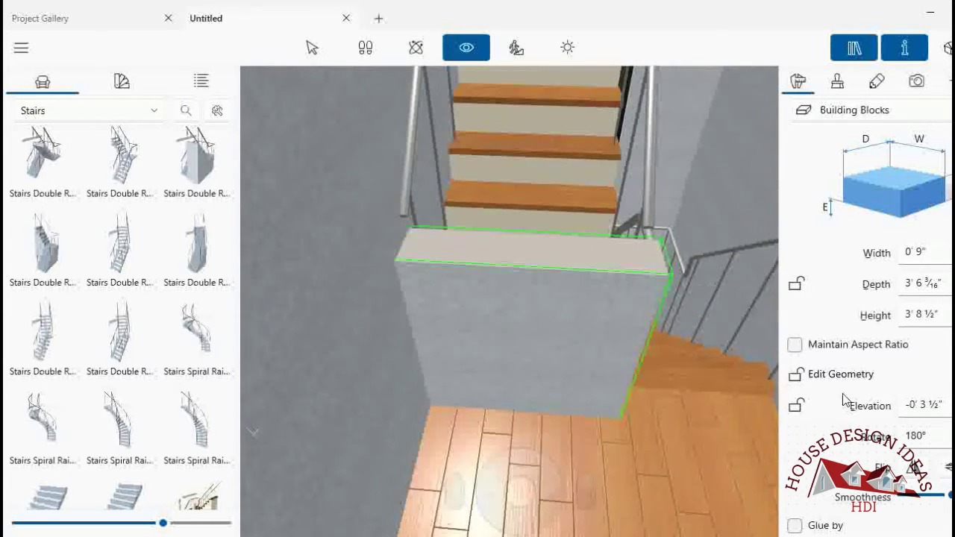
pyautogui.scroll(-1, 924, 283)
pyautogui.scroll(-2, 925, 283)
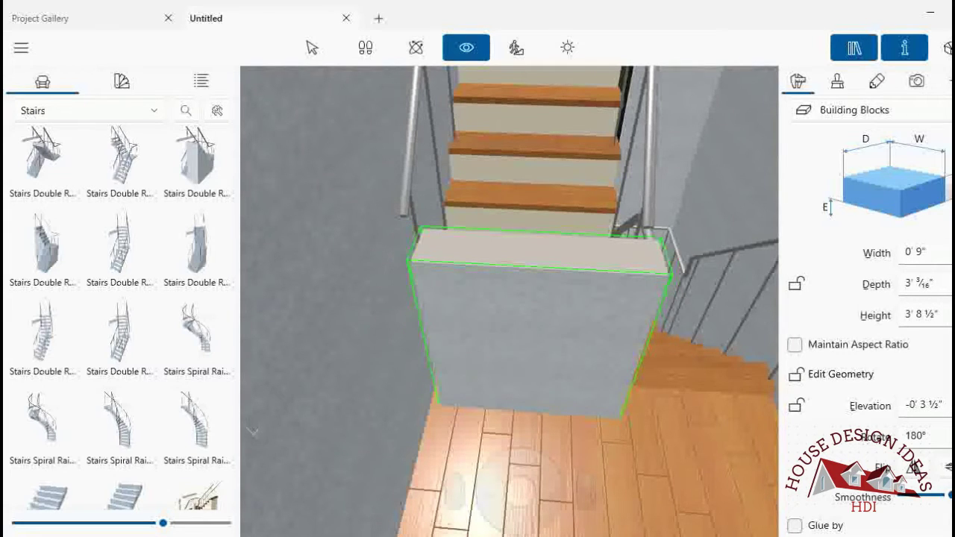
pyautogui.scroll(-3, 925, 284)
pyautogui.scroll(-2, 925, 283)
pyautogui.scroll(-2, 925, 284)
pyautogui.scroll(-2, 925, 284)
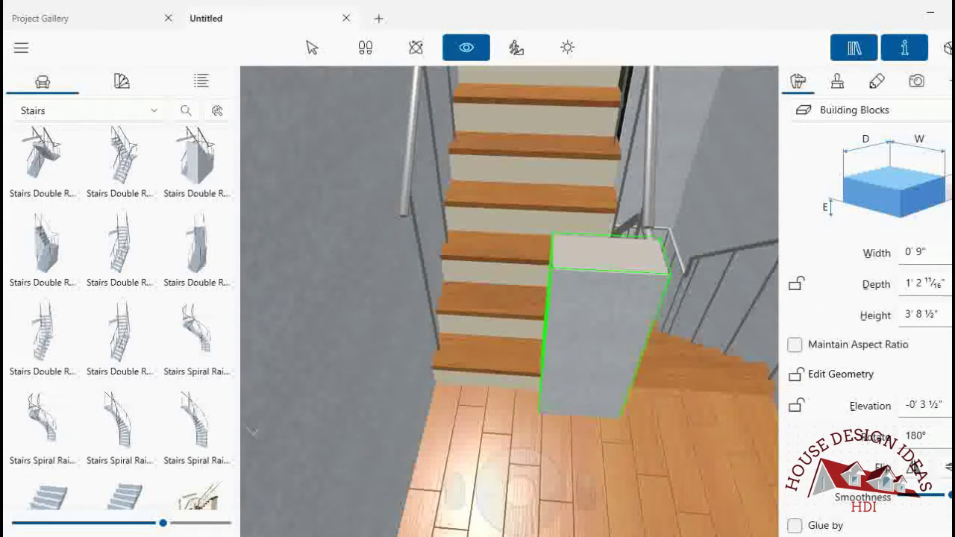
pyautogui.scroll(-2, 924, 284)
pyautogui.scroll(-3, 924, 284)
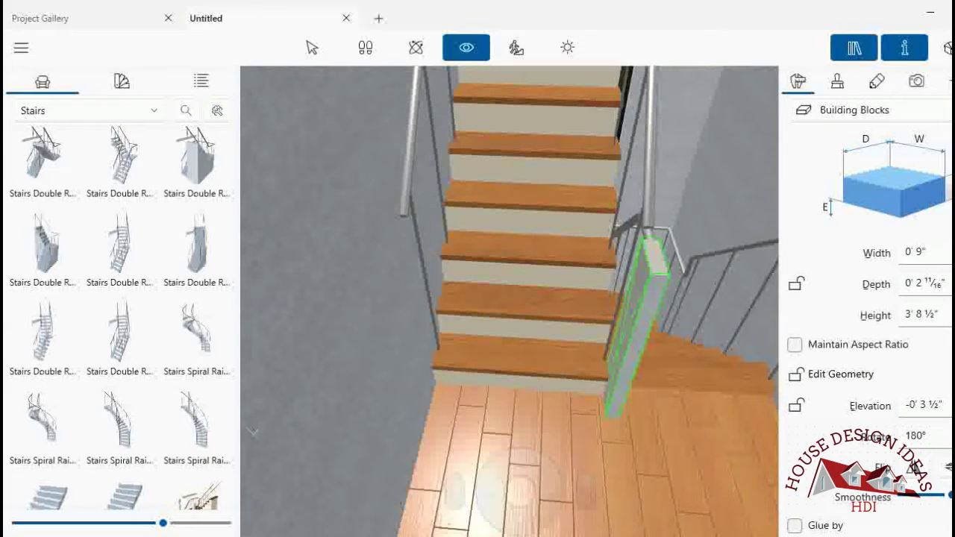
pyautogui.scroll(-3, 925, 252)
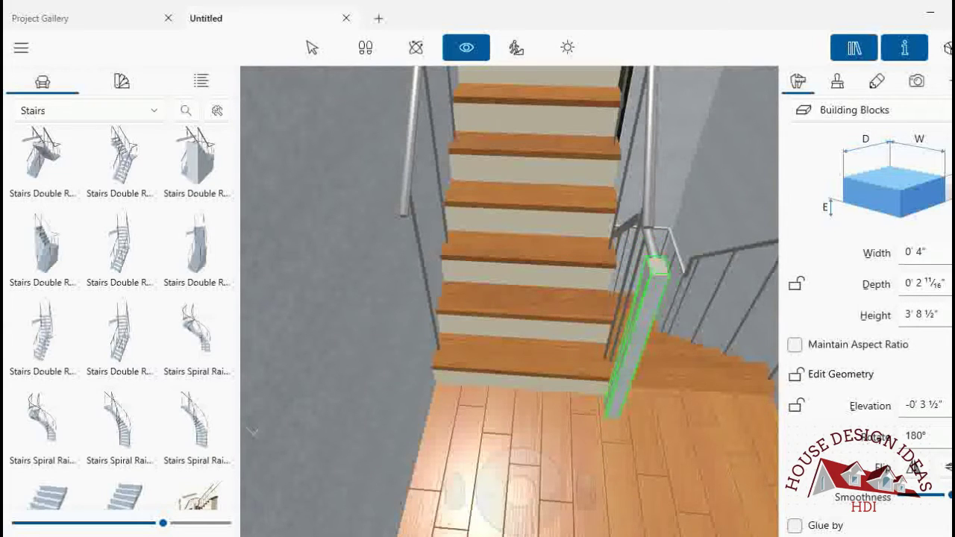
# - In the 2D floor plan, zoom and pan to the thin post, then select the stairs
pyautogui.click(946, 47)
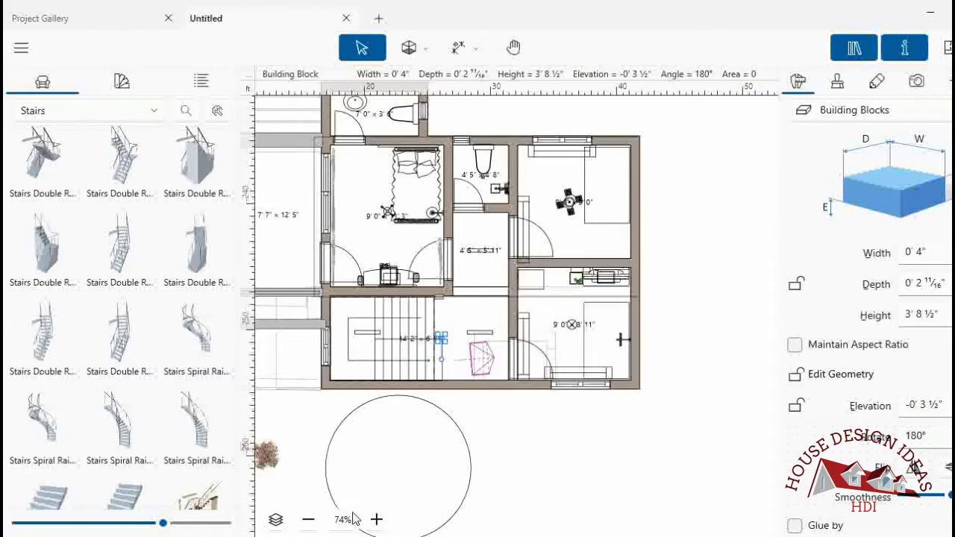
pyautogui.click(377, 520)
pyautogui.click(377, 520)
pyautogui.click(376, 520)
pyautogui.click(376, 520)
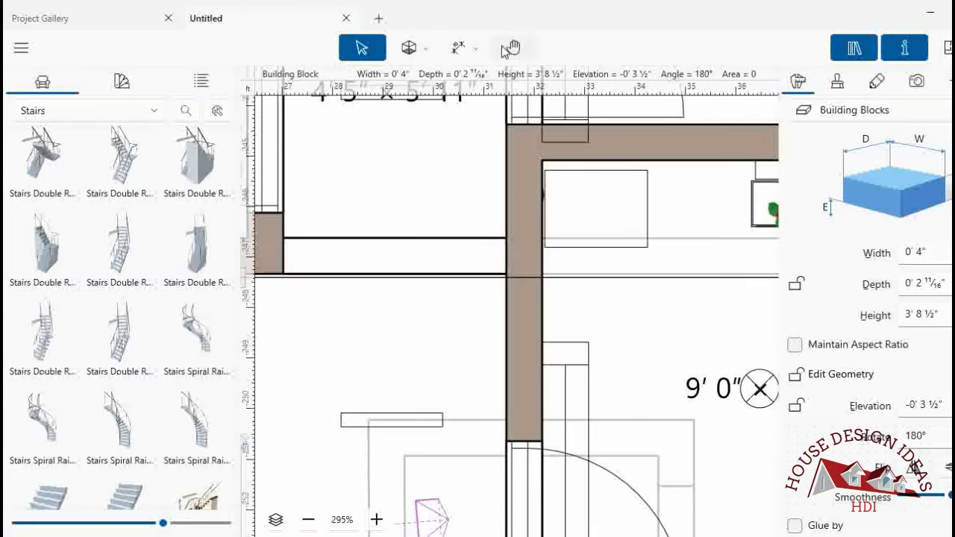
pyautogui.click(513, 47)
pyautogui.moveTo(527, 249); pyautogui.dragTo(662, 197)
pyautogui.scroll(2, 425, 299)
pyautogui.scroll(1, 426, 298)
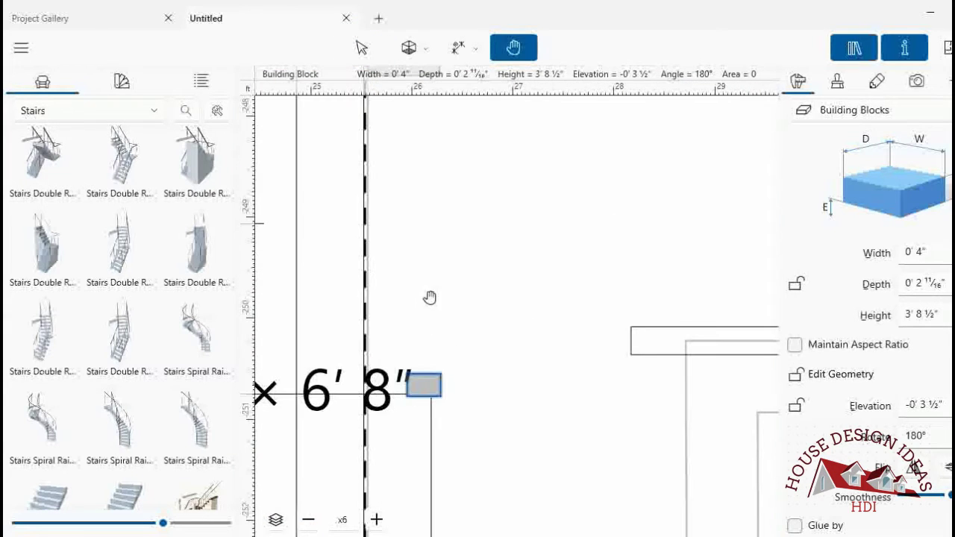
pyautogui.moveTo(426, 298)
pyautogui.mouseDown()
pyautogui.moveTo(515, 277)
pyautogui.moveTo(521, 246)
pyautogui.mouseUp()
pyautogui.click(365, 53)
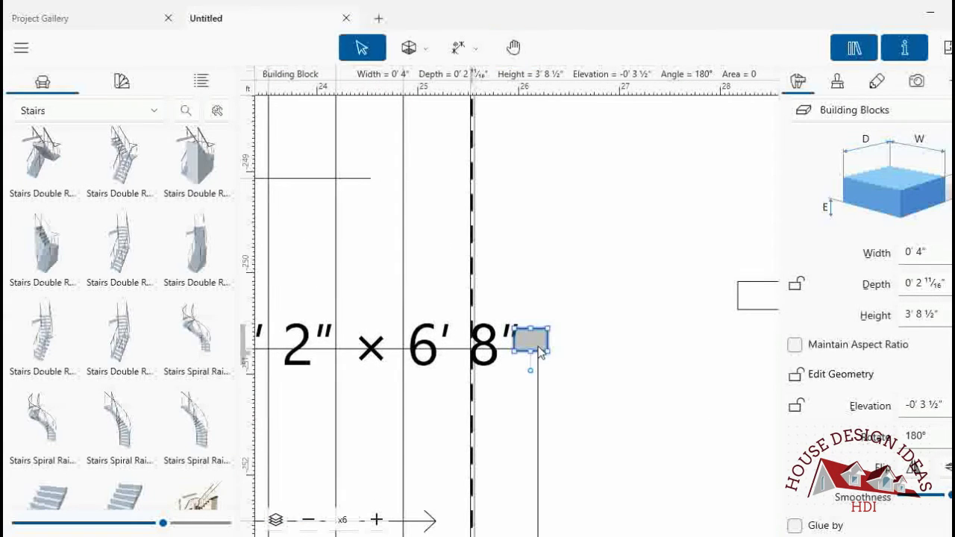
pyautogui.click(567, 314)
# - Resize the post beside the stairs to 4'3" tall, 0'9" wide and about 0'4 3/16" deep
pyautogui.hotkey('ctrl', '2')
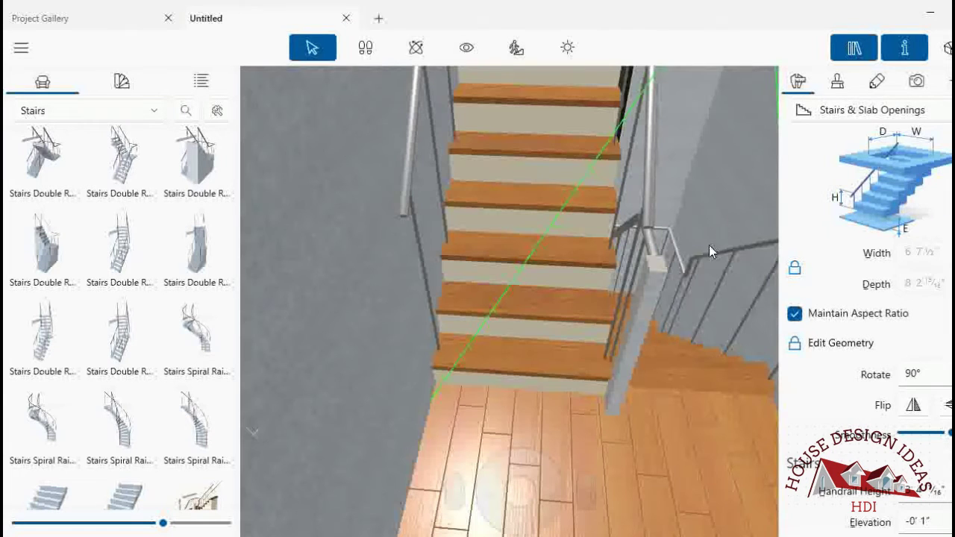
pyautogui.click(653, 270)
pyautogui.moveTo(655, 262); pyautogui.dragTo(659, 242)
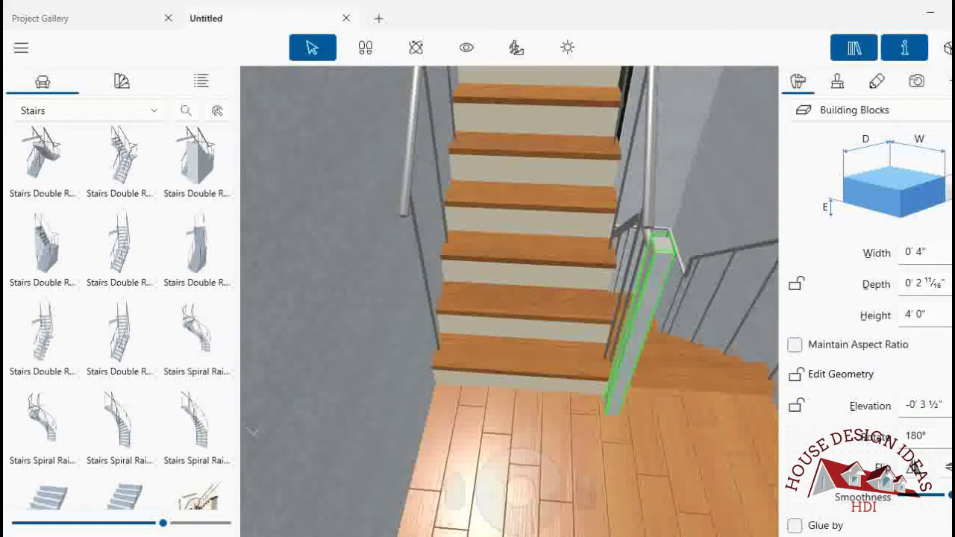
pyautogui.moveTo(642, 332); pyautogui.dragTo(470, 412, button='middle')
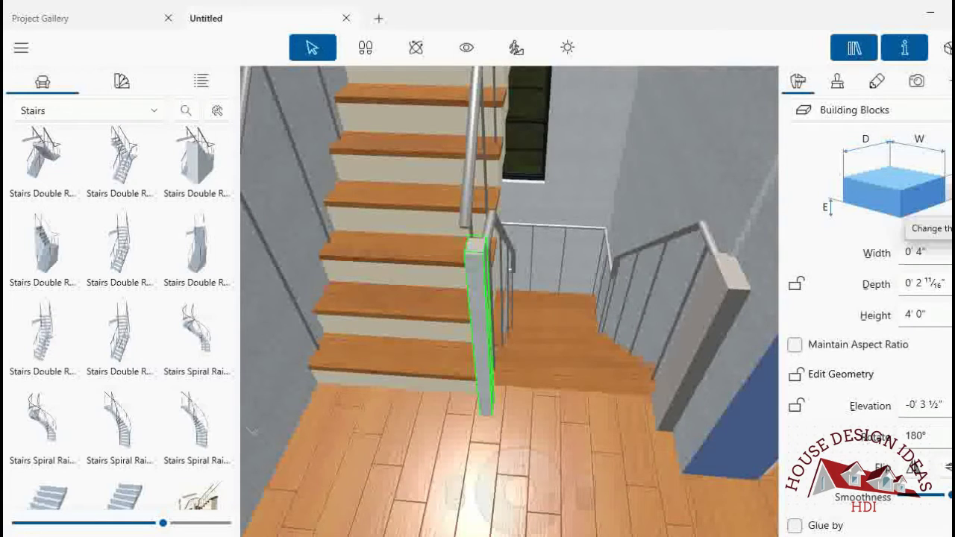
pyautogui.moveTo(928, 217); pyautogui.dragTo(941, 216)
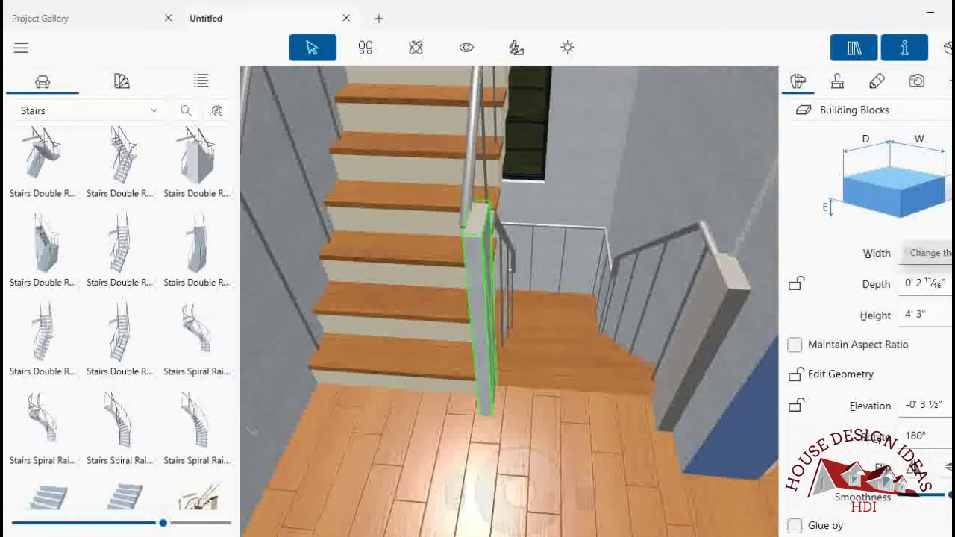
pyautogui.moveTo(921, 284); pyautogui.dragTo(941, 285)
pyautogui.press('Left')
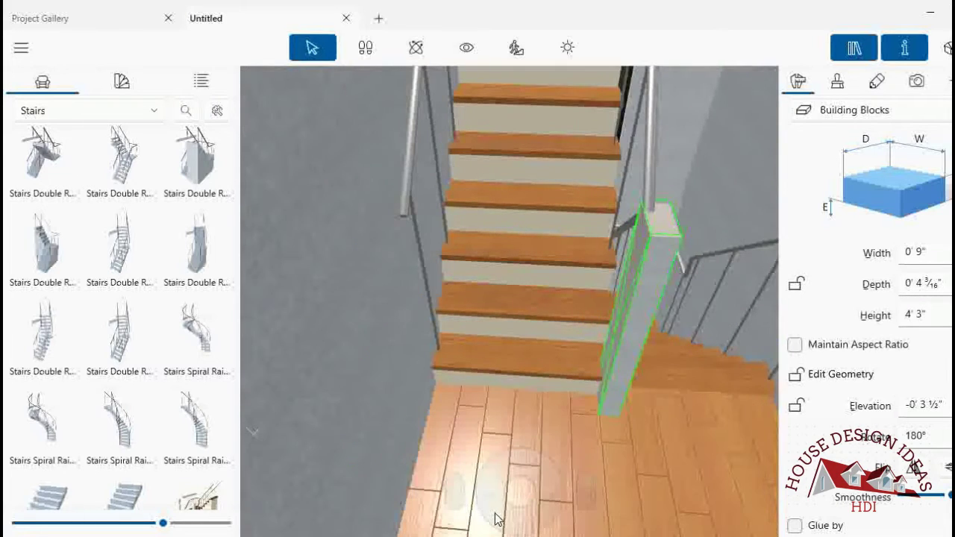
pyautogui.click(651, 152)
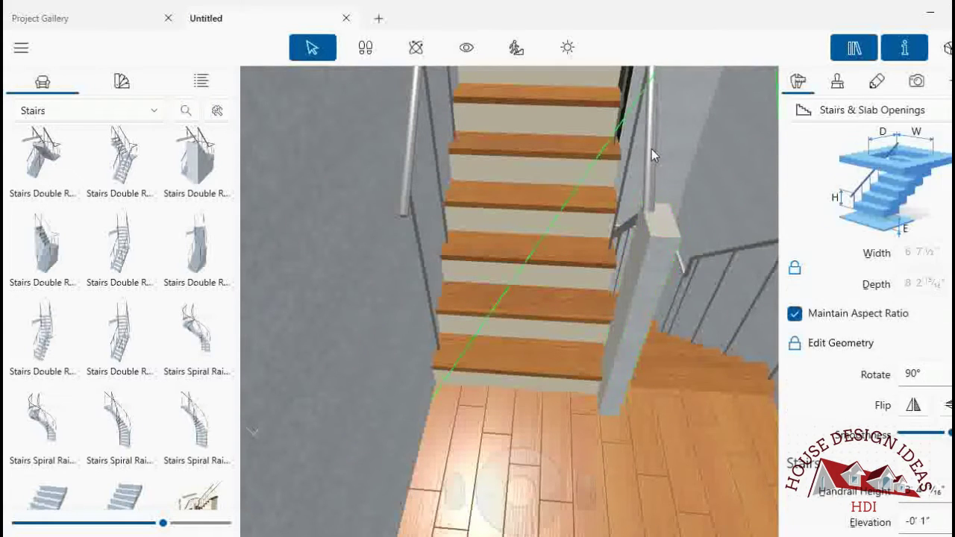
# - Apply Metals/Chrome_1 to the stair post and its top cap
pyautogui.click(837, 81)
pyautogui.click(805, 196)
pyautogui.moveTo(807, 198); pyautogui.dragTo(653, 264)
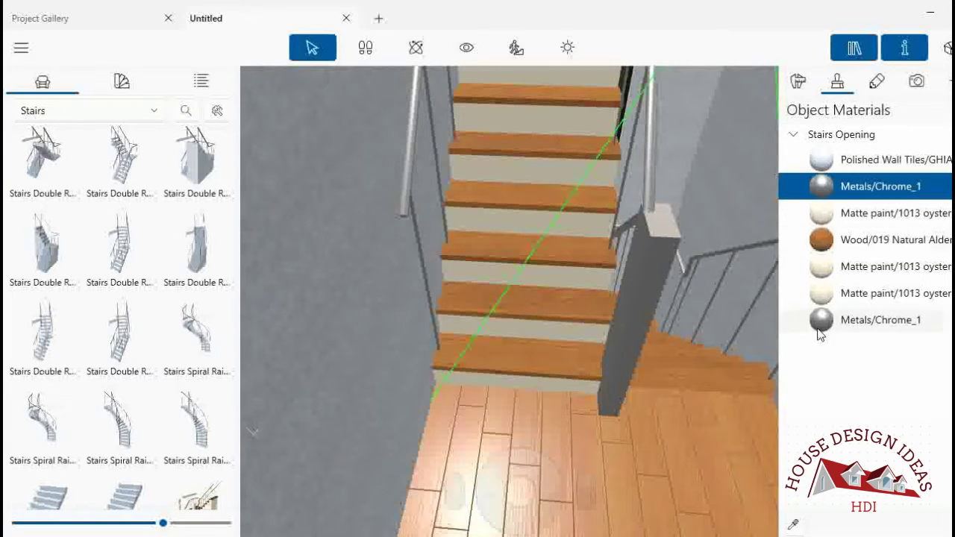
pyautogui.moveTo(821, 320); pyautogui.dragTo(693, 276)
pyautogui.moveTo(684, 239); pyautogui.dragTo(668, 237)
# - Apply the chrome finish to the left stair post and the newel post by the door
pyautogui.moveTo(548, 527); pyautogui.dragTo(548, 488)
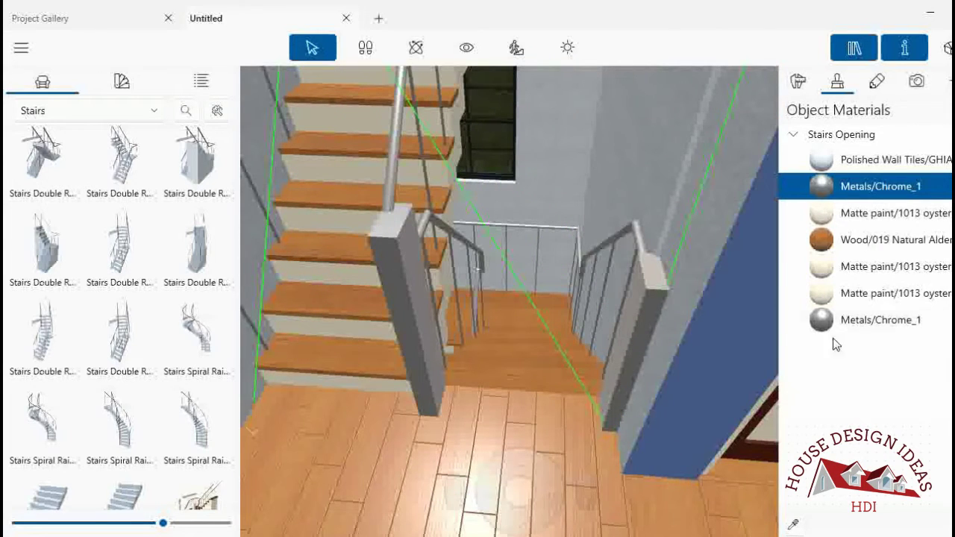
pyautogui.moveTo(821, 319); pyautogui.dragTo(428, 306)
pyautogui.scroll(3, 527, 460)
pyautogui.scroll(2, 527, 460)
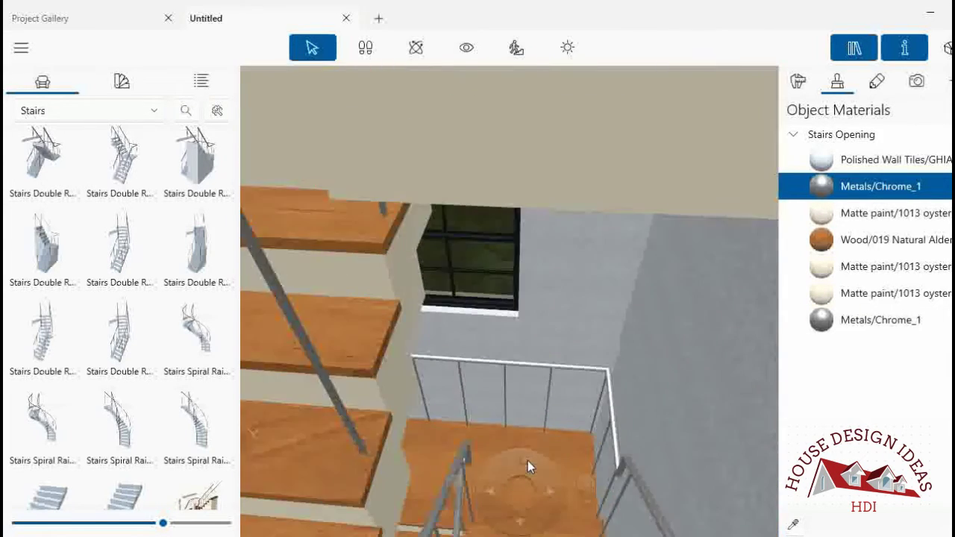
pyautogui.moveTo(527, 460); pyautogui.dragTo(434, 306, button='right')
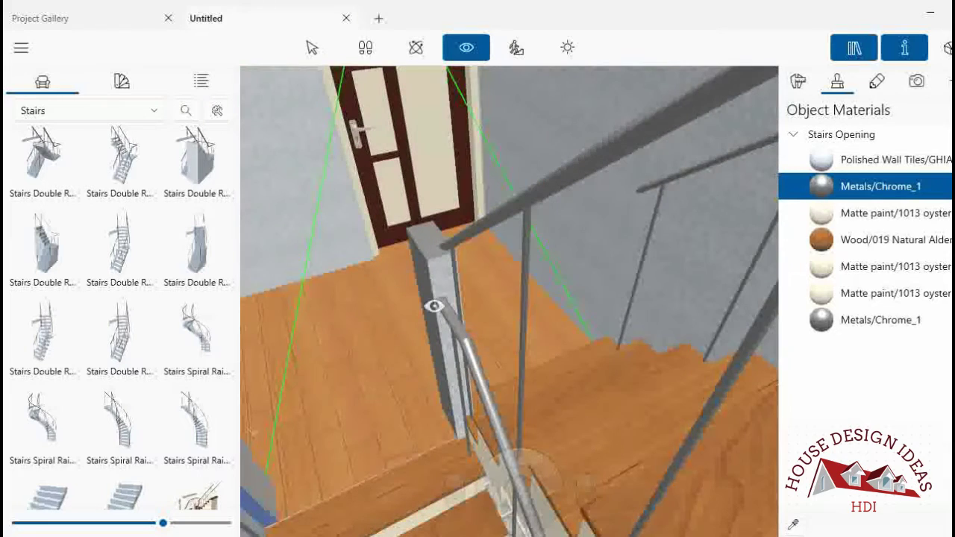
pyautogui.moveTo(820, 319)
pyautogui.mouseDown()
pyautogui.moveTo(443, 269)
pyautogui.moveTo(419, 136)
pyautogui.mouseUp()
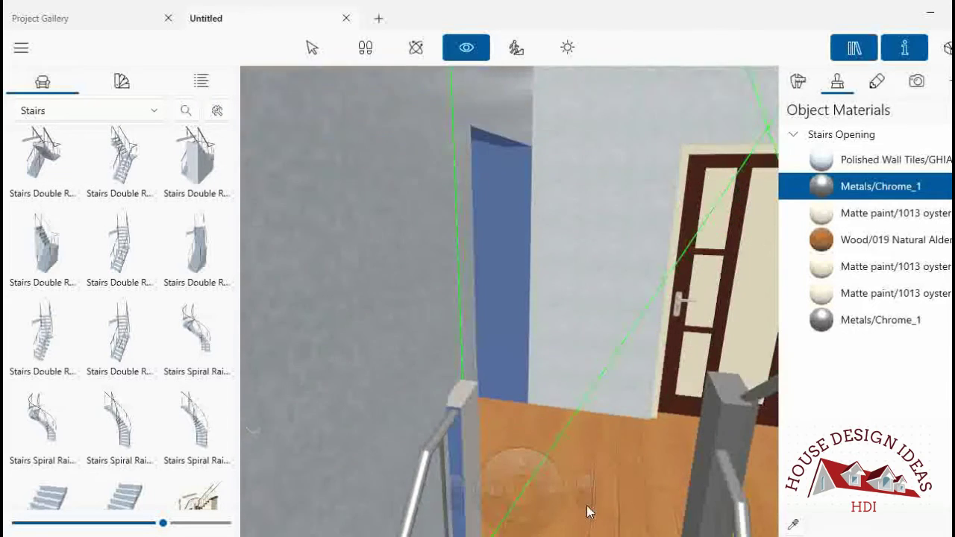
pyautogui.moveTo(418, 135)
pyautogui.mouseDown()
pyautogui.moveTo(576, 499)
pyautogui.moveTo(590, 507)
pyautogui.moveTo(603, 314)
pyautogui.moveTo(642, 275)
pyautogui.mouseUp()
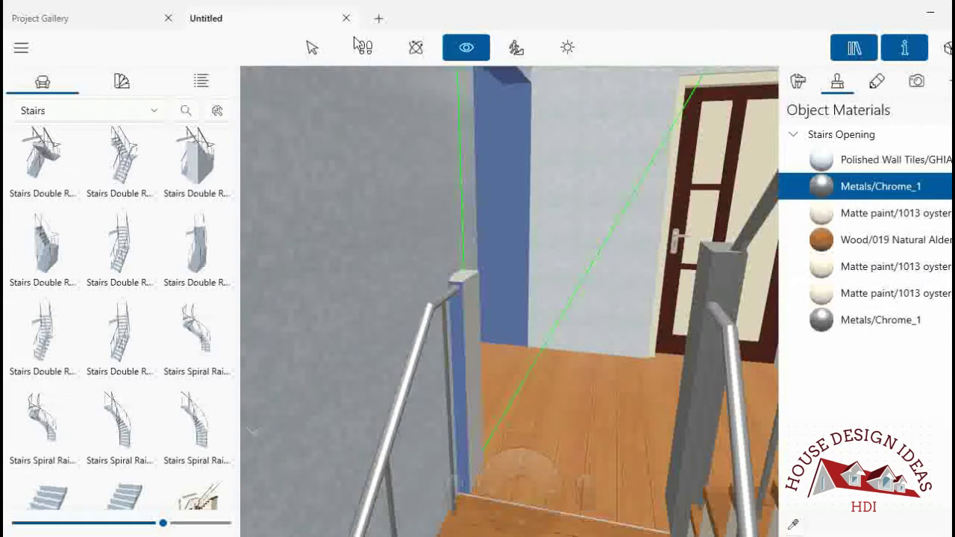
# - Cover the stair pillar and the blue column's faces and top with Polished Wall Tiles
pyautogui.click(312, 47)
pyautogui.click(525, 219)
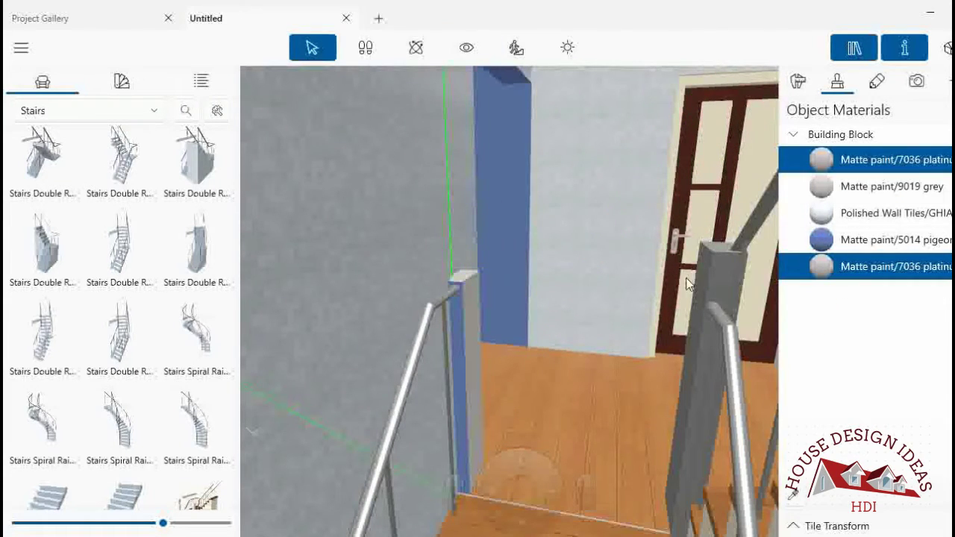
pyautogui.moveTo(820, 212); pyautogui.dragTo(459, 317)
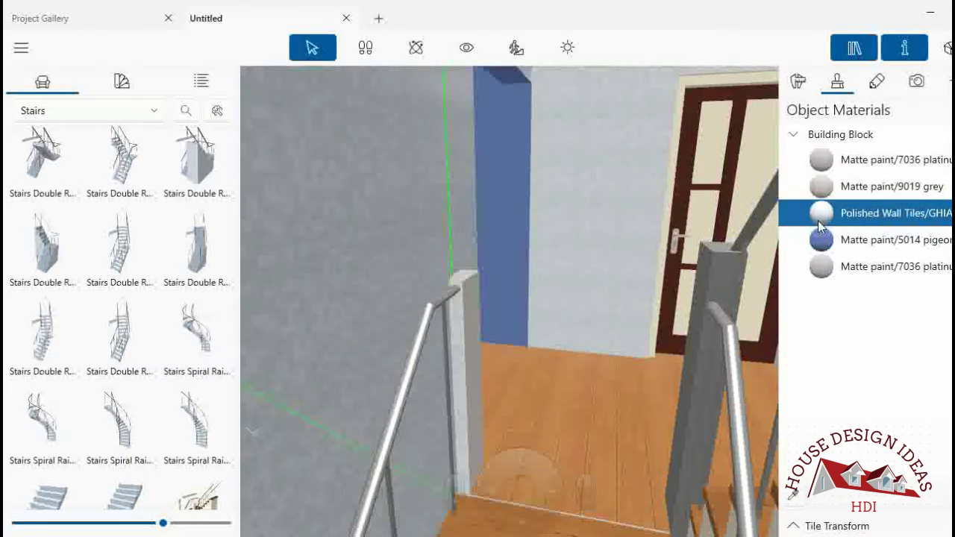
pyautogui.moveTo(842, 213); pyautogui.dragTo(525, 108)
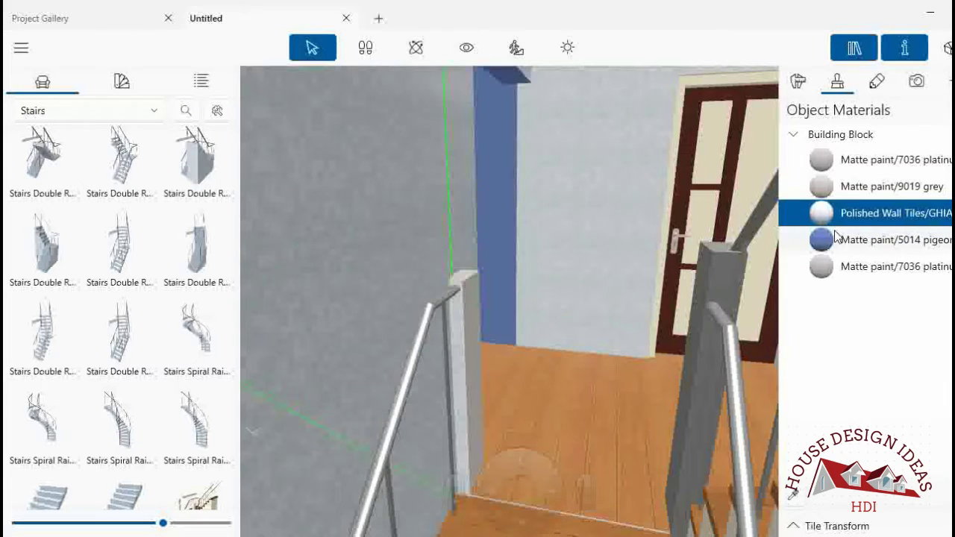
pyautogui.moveTo(823, 213); pyautogui.dragTo(507, 88)
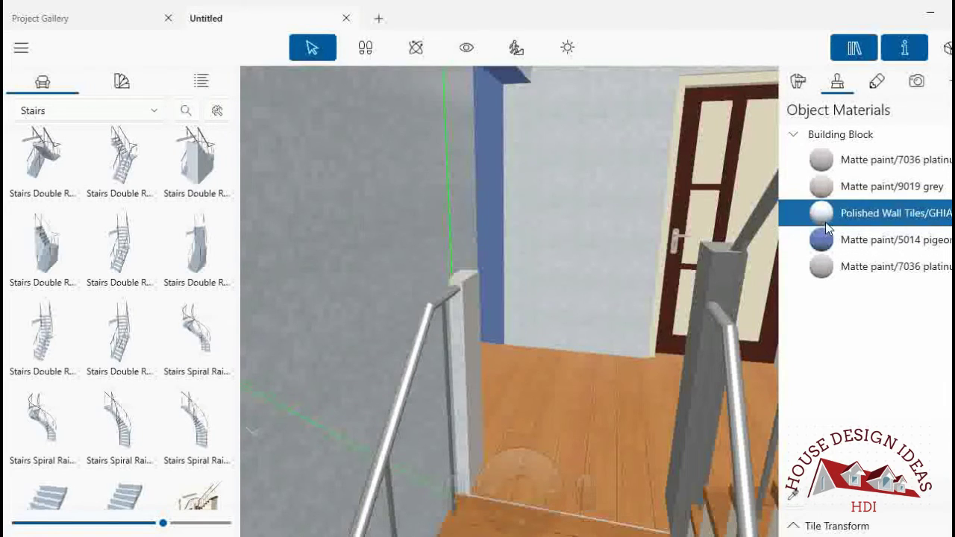
pyautogui.moveTo(823, 214); pyautogui.dragTo(525, 100)
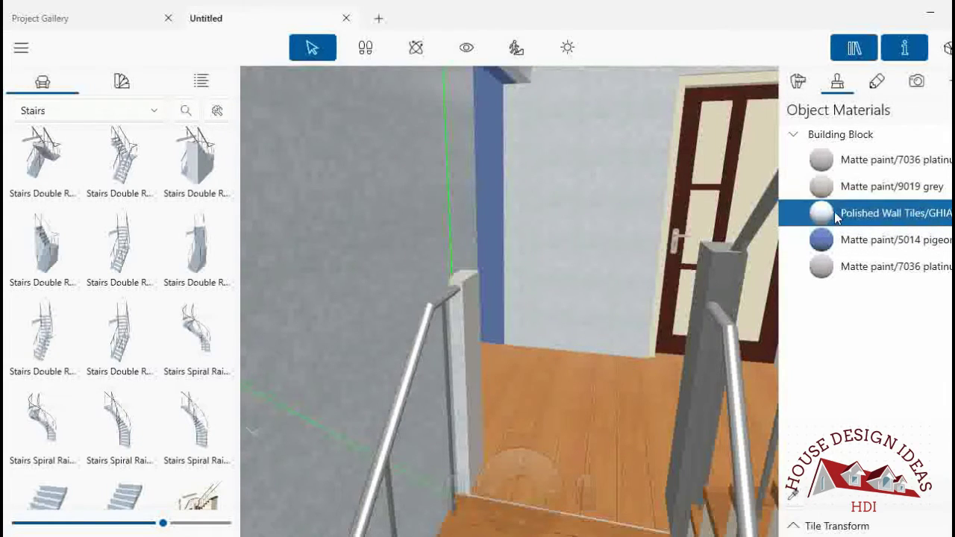
pyautogui.moveTo(835, 215); pyautogui.dragTo(503, 79)
# - Apply Polished Wall Tiles to the left wall faces of the blue room
pyautogui.click(466, 47)
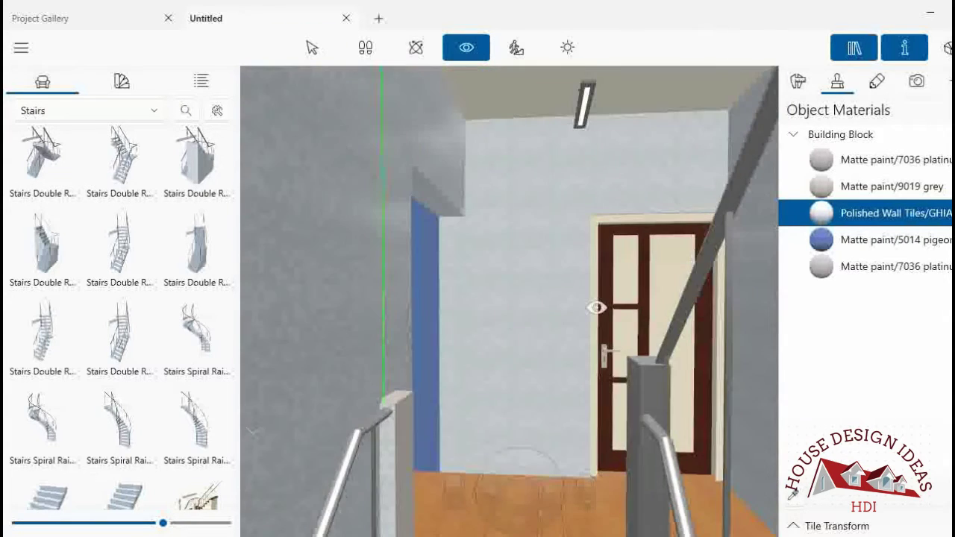
pyautogui.moveTo(596, 307)
pyautogui.mouseDown()
pyautogui.moveTo(301, 240)
pyautogui.moveTo(512, 495)
pyautogui.mouseUp()
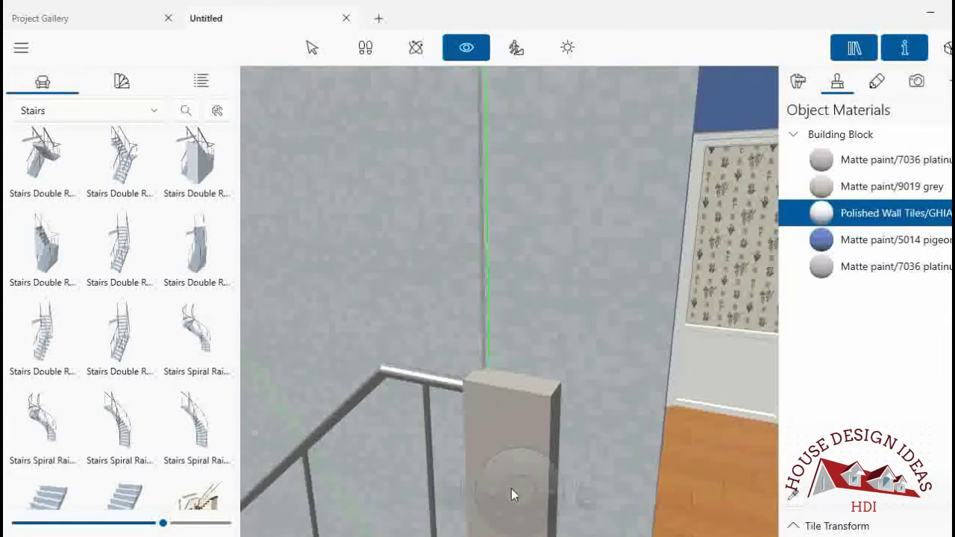
pyautogui.moveTo(548, 527)
pyautogui.mouseDown()
pyautogui.moveTo(571, 458)
pyautogui.moveTo(559, 187)
pyautogui.mouseUp()
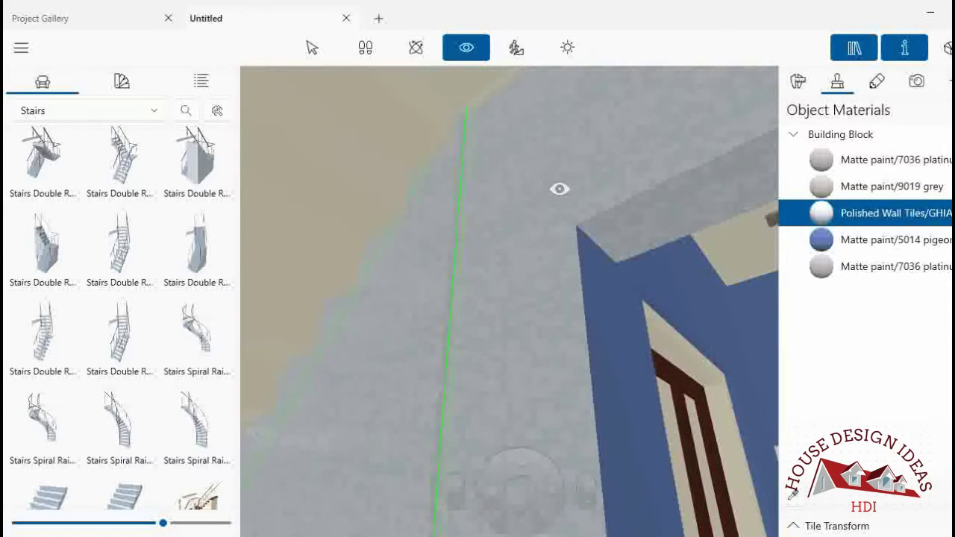
pyautogui.moveTo(429, 60)
pyautogui.mouseDown()
pyautogui.moveTo(746, 380)
pyautogui.moveTo(405, 70)
pyautogui.mouseUp()
pyautogui.moveTo(830, 223); pyautogui.dragTo(387, 284)
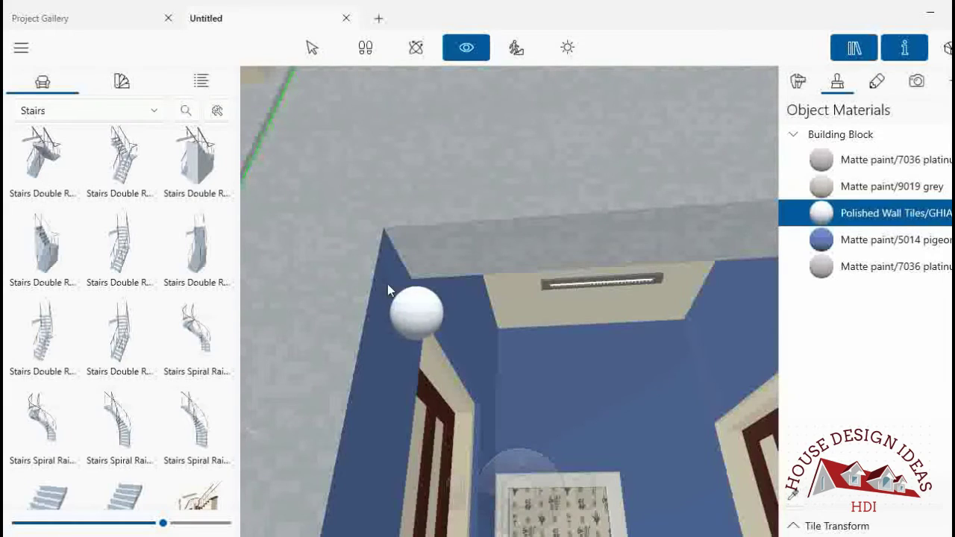
pyautogui.moveTo(830, 248); pyautogui.dragTo(401, 285)
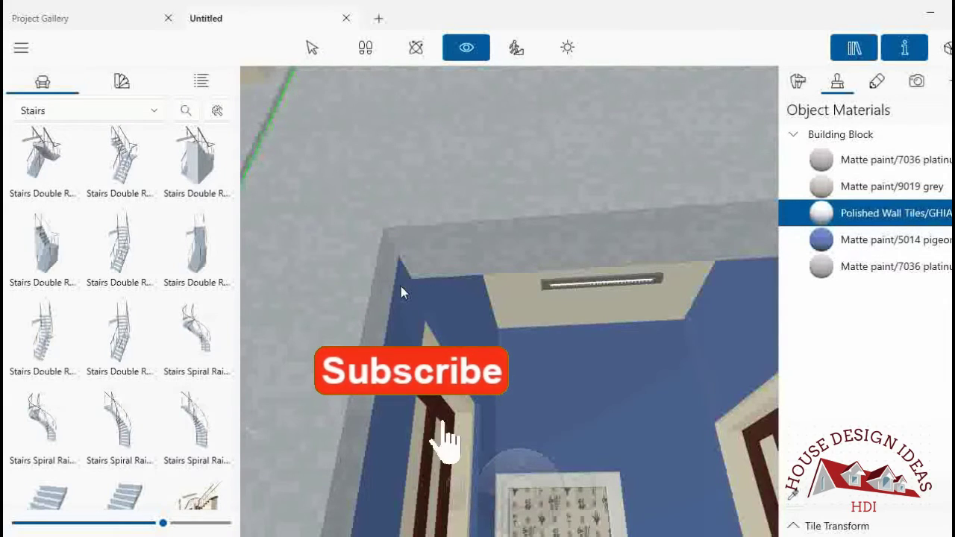
pyautogui.moveTo(821, 214)
pyautogui.mouseDown()
pyautogui.moveTo(437, 315)
pyautogui.moveTo(411, 284)
pyautogui.mouseUp()
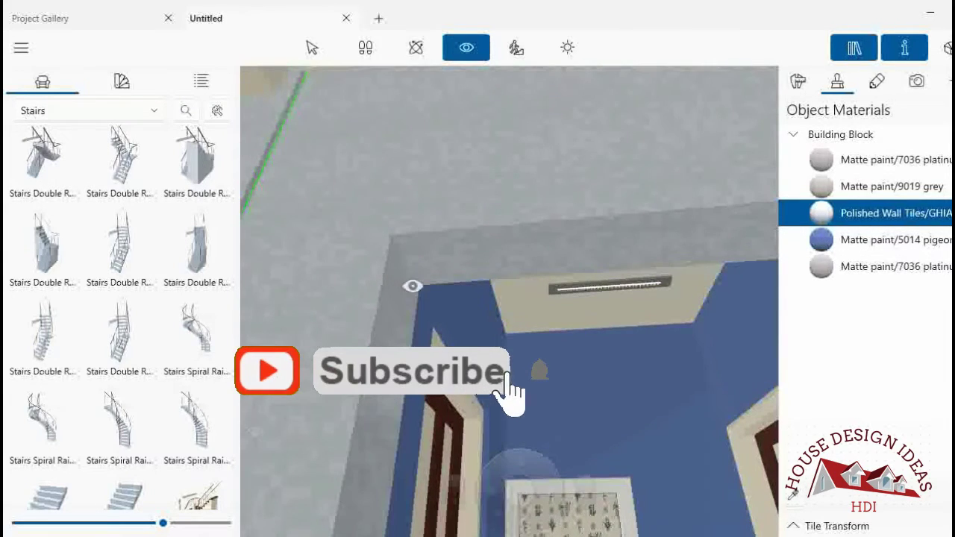
# - Paint the top wall band block cream
pyautogui.click(312, 47)
pyautogui.click(530, 306)
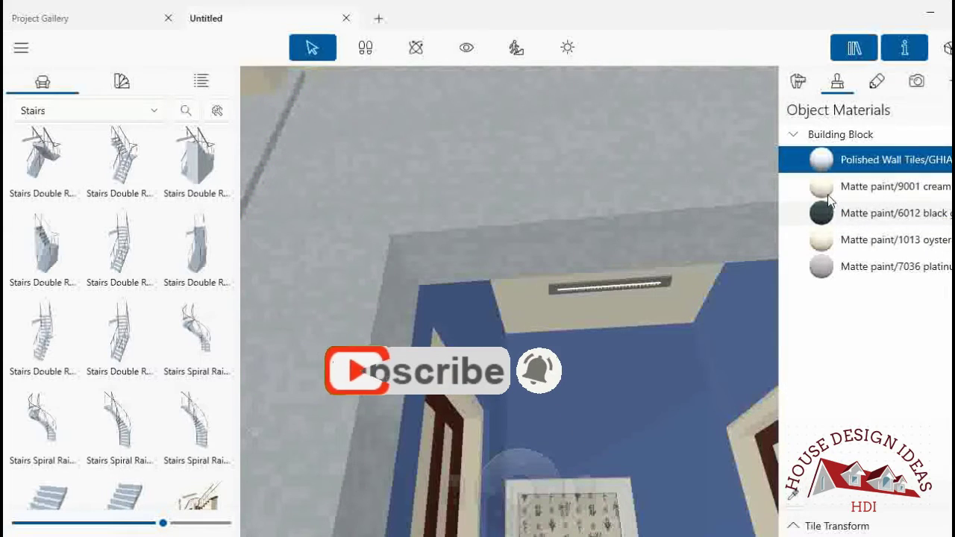
pyautogui.moveTo(821, 186); pyautogui.dragTo(663, 248)
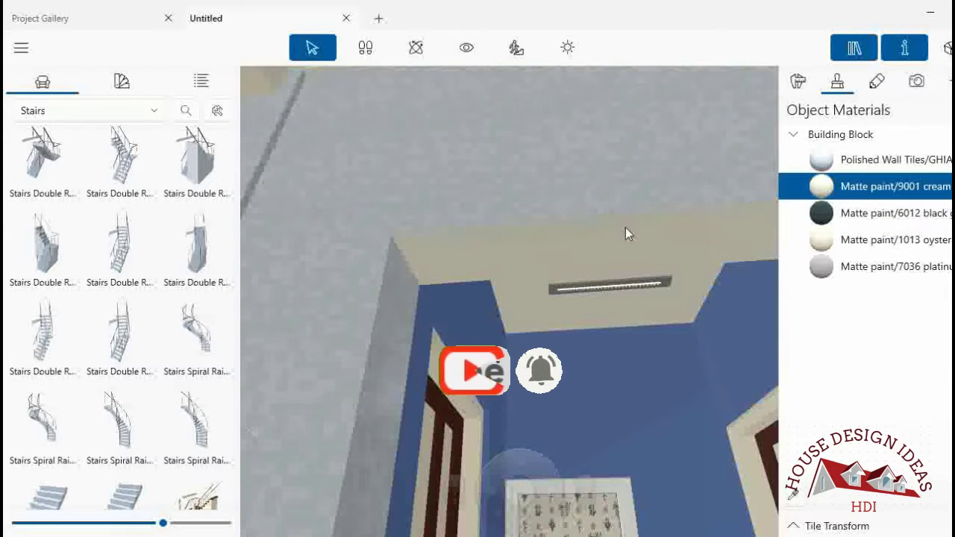
pyautogui.scroll(2, 625, 228)
pyautogui.click(464, 47)
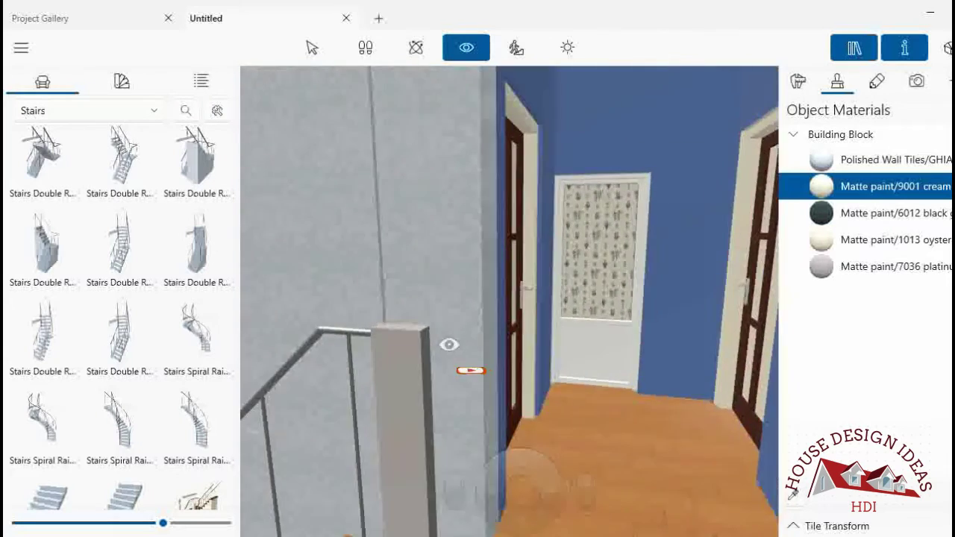
# - Walk to the staircase and look straight up to the lamp above it
pyautogui.moveTo(448, 344); pyautogui.dragTo(313, 358)
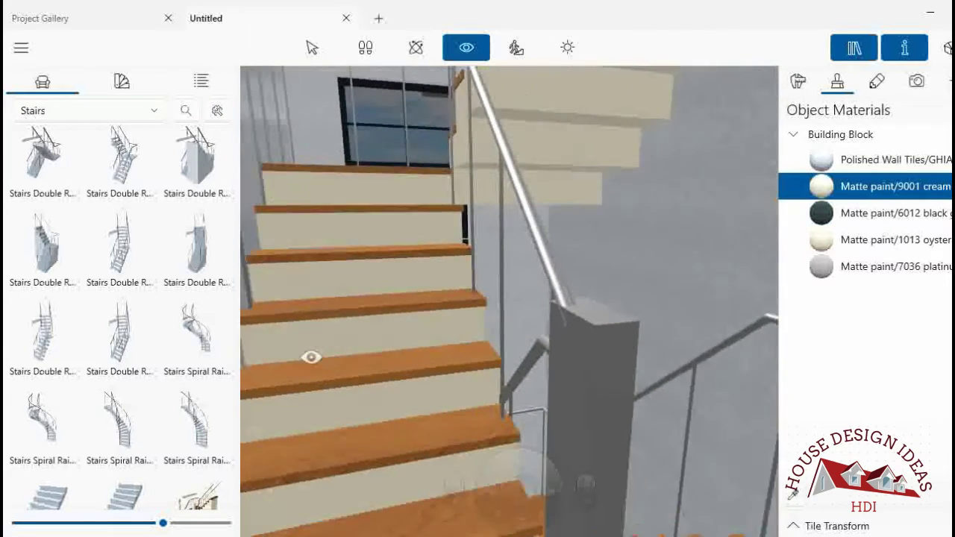
pyautogui.scroll(-3, 581, 481)
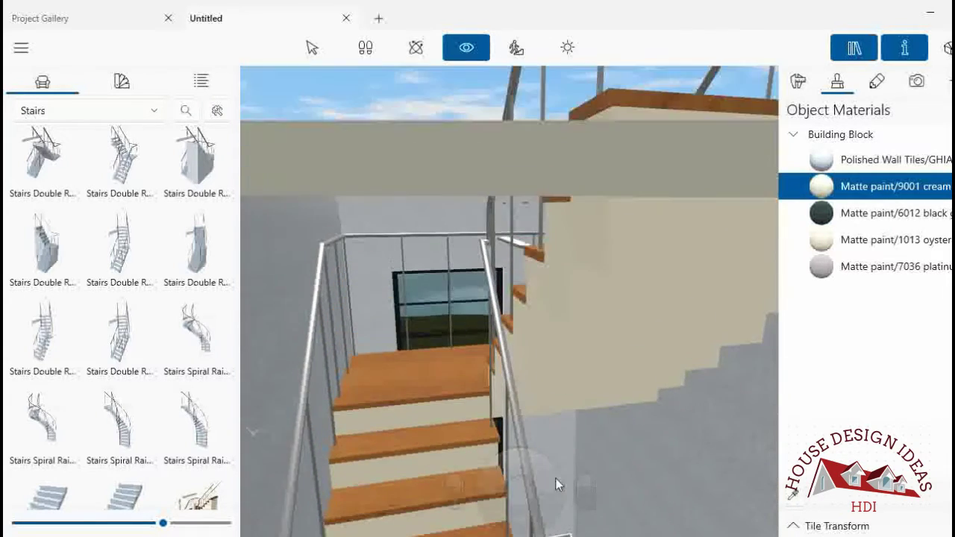
pyautogui.scroll(-2, 585, 502)
pyautogui.scroll(-2, 585, 510)
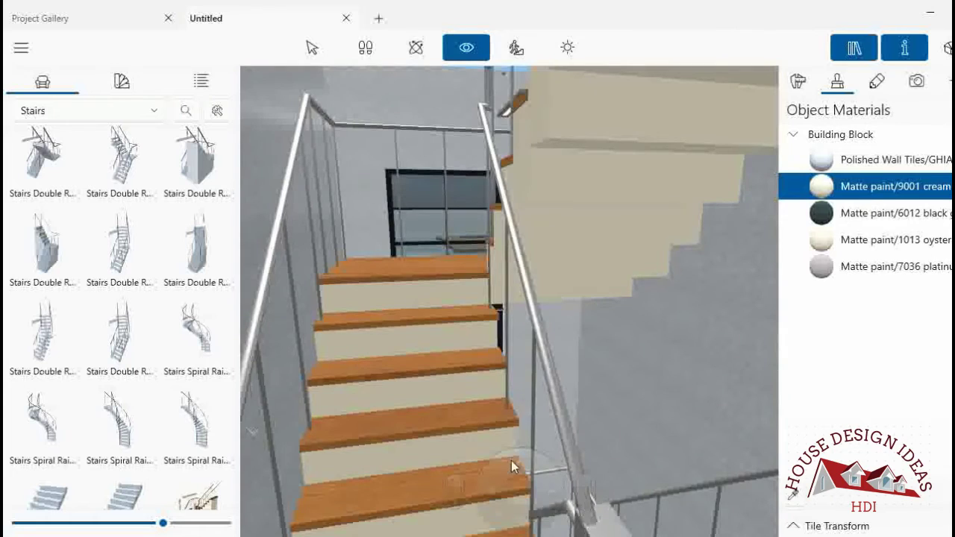
pyautogui.scroll(3, 512, 467)
pyautogui.scroll(3, 503, 460)
pyautogui.moveTo(504, 459)
pyautogui.mouseDown()
pyautogui.moveTo(437, 351)
pyautogui.moveTo(686, 347)
pyautogui.mouseUp()
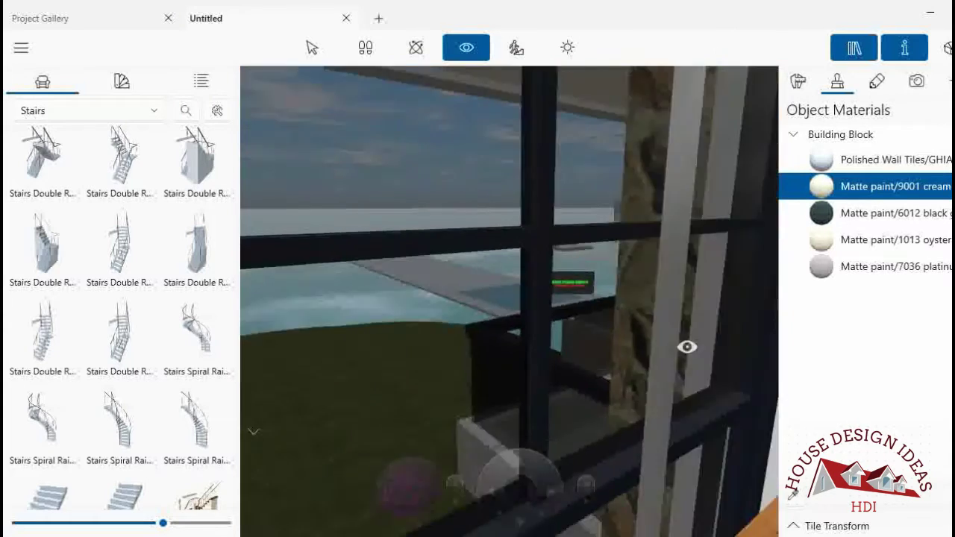
pyautogui.scroll(-5, 594, 479)
pyautogui.scroll(-1, 589, 484)
pyautogui.scroll(-2, 589, 484)
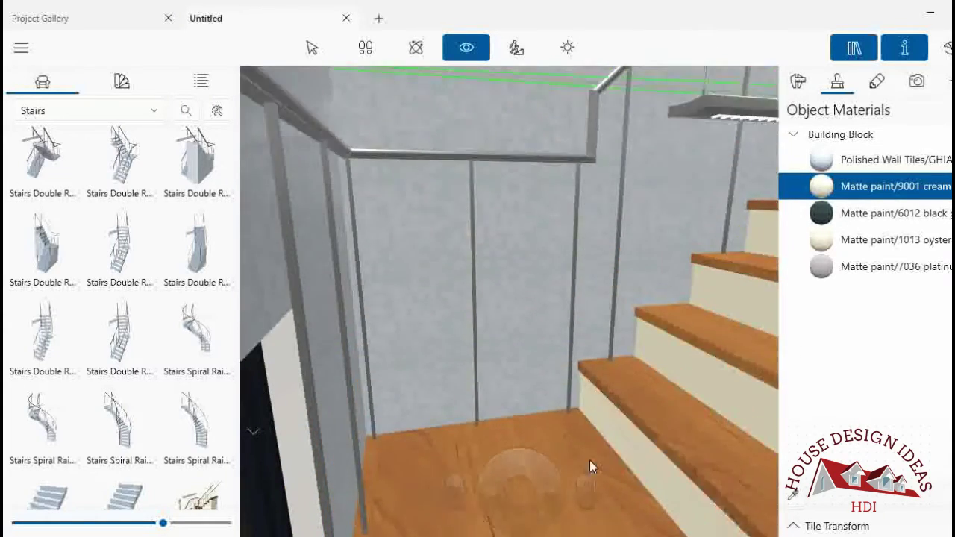
pyautogui.moveTo(589, 466)
pyautogui.mouseDown()
pyautogui.moveTo(541, 519)
pyautogui.moveTo(602, 366)
pyautogui.mouseUp()
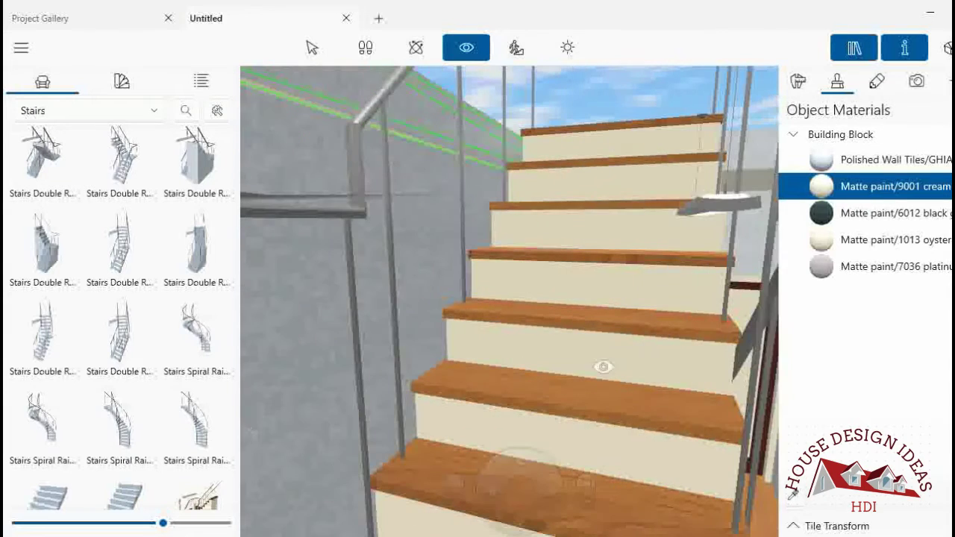
pyautogui.moveTo(674, 244); pyautogui.dragTo(481, 102)
# - Select the ceiling lamp above the stairs and delete it
pyautogui.click(306, 50)
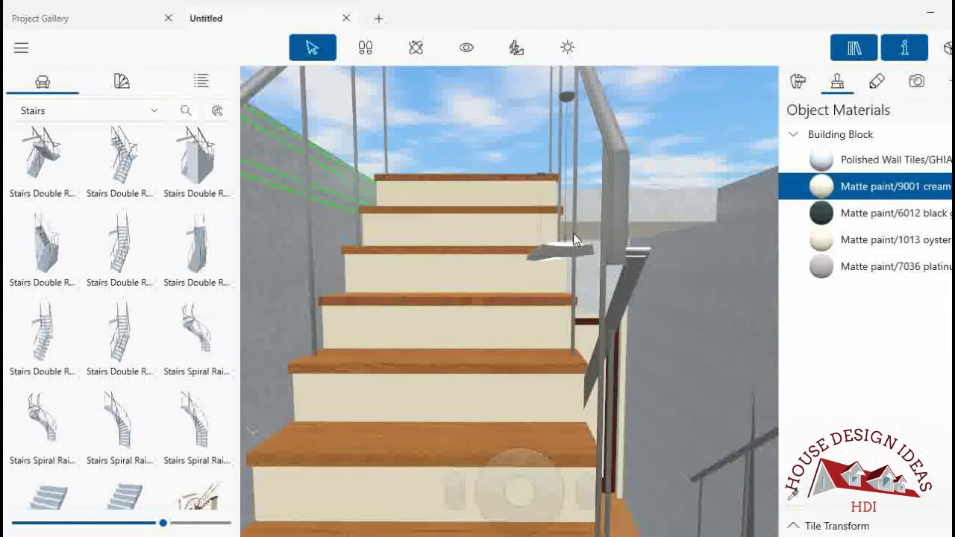
pyautogui.click(568, 257)
pyautogui.rightClick(568, 255)
pyautogui.click(671, 269)
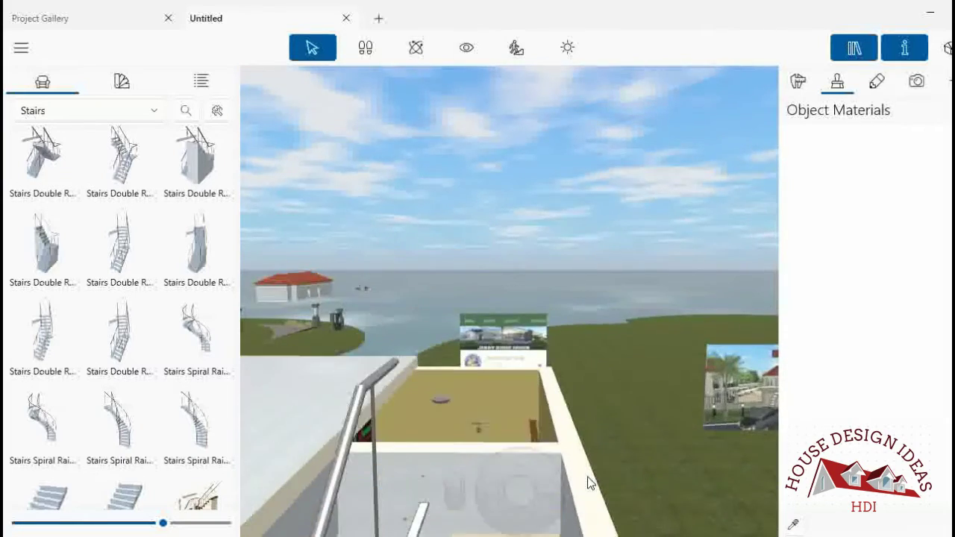
# - Select the rooftop slab block and switch to the 2D floor plan
pyautogui.click(466, 48)
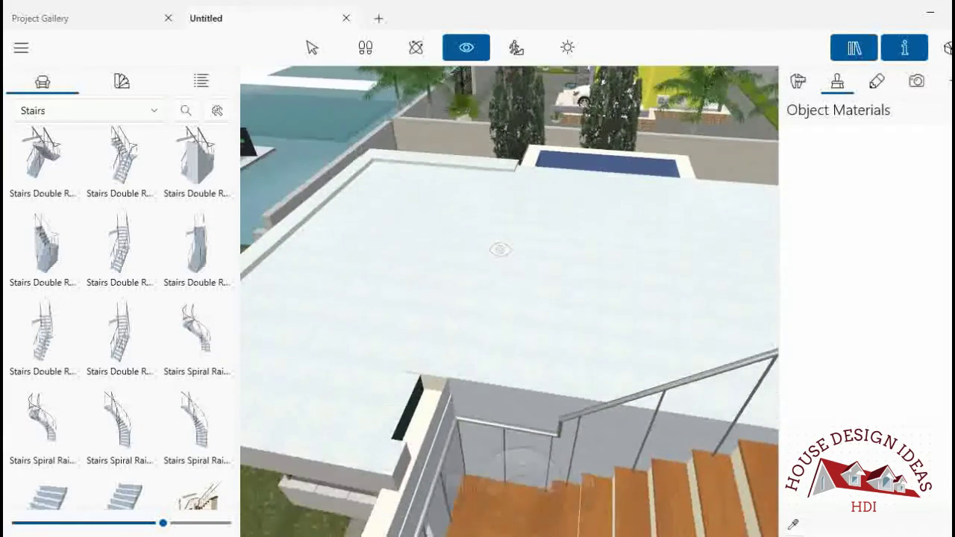
pyautogui.click(311, 48)
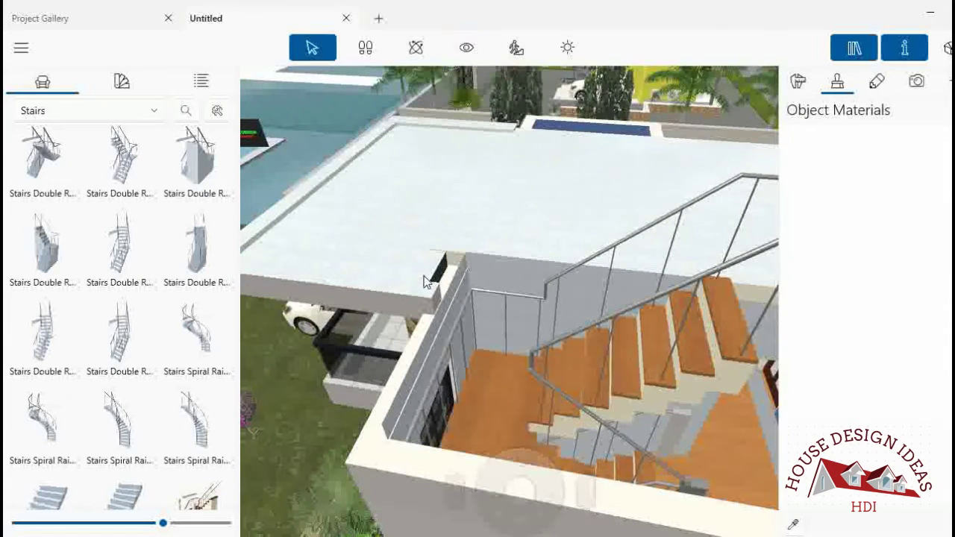
pyautogui.click(718, 155)
pyautogui.click(946, 48)
pyautogui.click(891, 79)
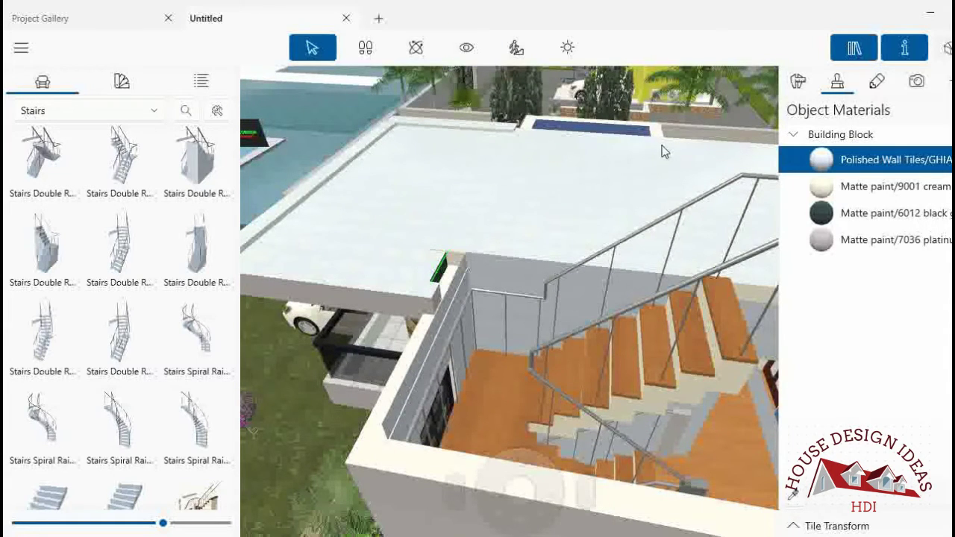
# - Bring the stair area into view and drag the roof block's edge to 8'1⅝" wide
pyautogui.click(313, 520)
pyautogui.click(313, 520)
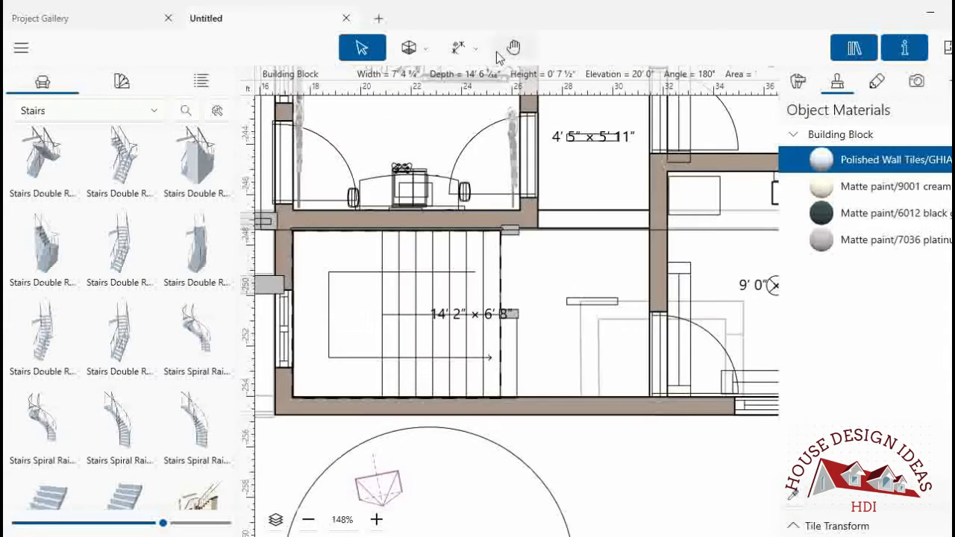
pyautogui.click(513, 47)
pyautogui.moveTo(417, 246); pyautogui.dragTo(685, 397)
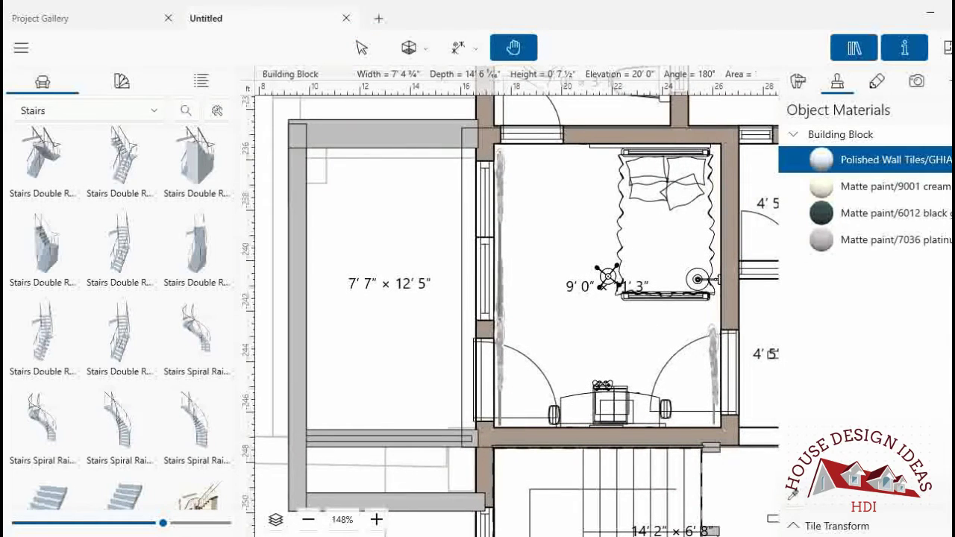
pyautogui.click(798, 81)
pyautogui.click(895, 403)
pyautogui.click(361, 48)
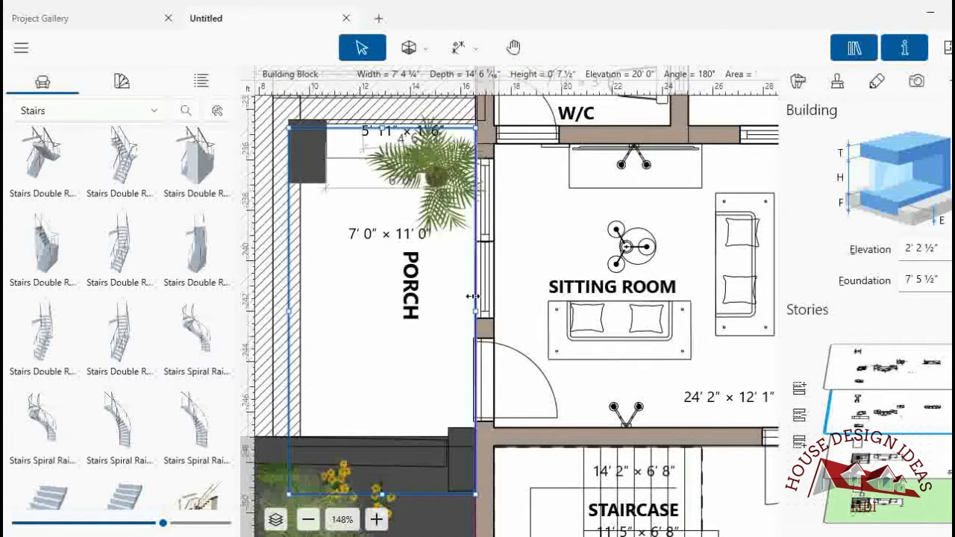
pyautogui.moveTo(480, 312); pyautogui.dragTo(489, 313)
pyautogui.click(889, 125)
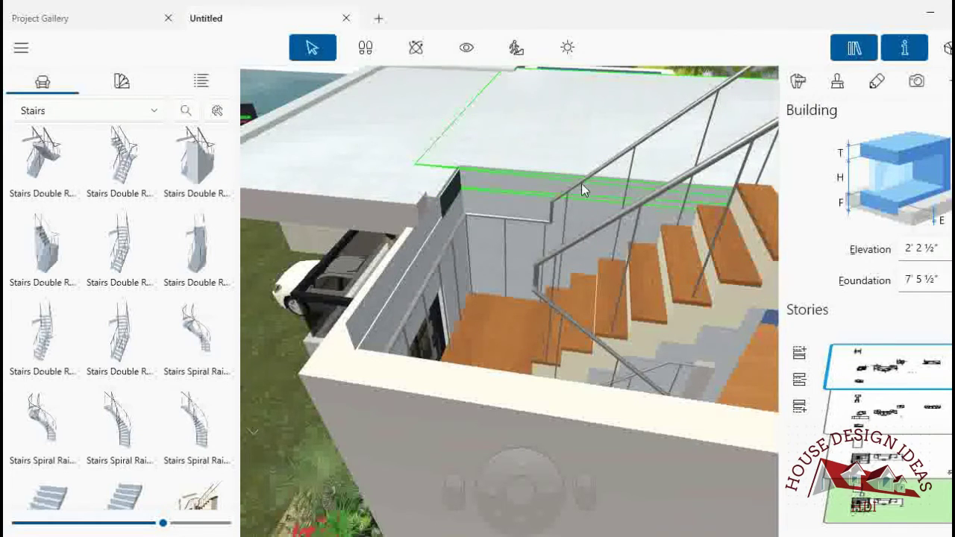
# - In walkthrough view, apply Polished Wall Tiles to the dark end face of the roof slab
pyautogui.click(467, 47)
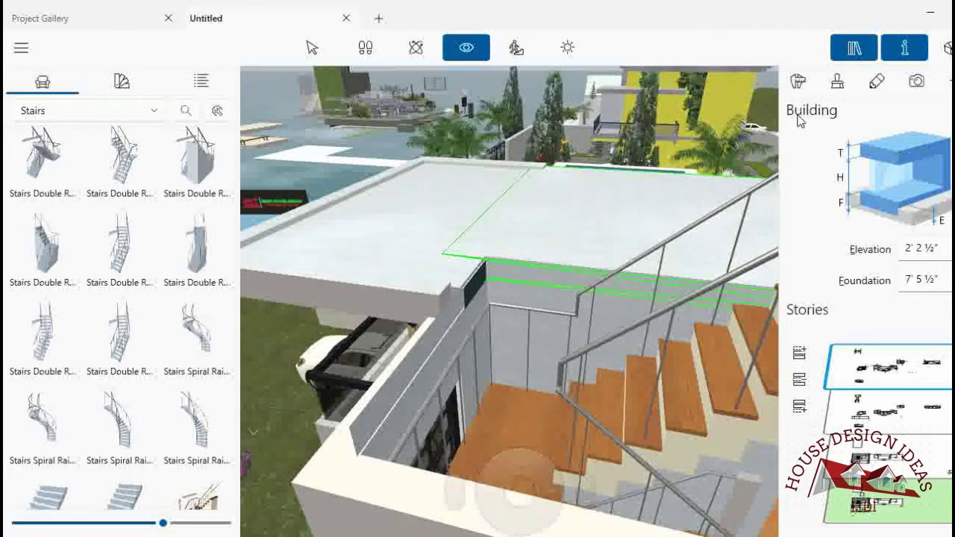
pyautogui.click(838, 84)
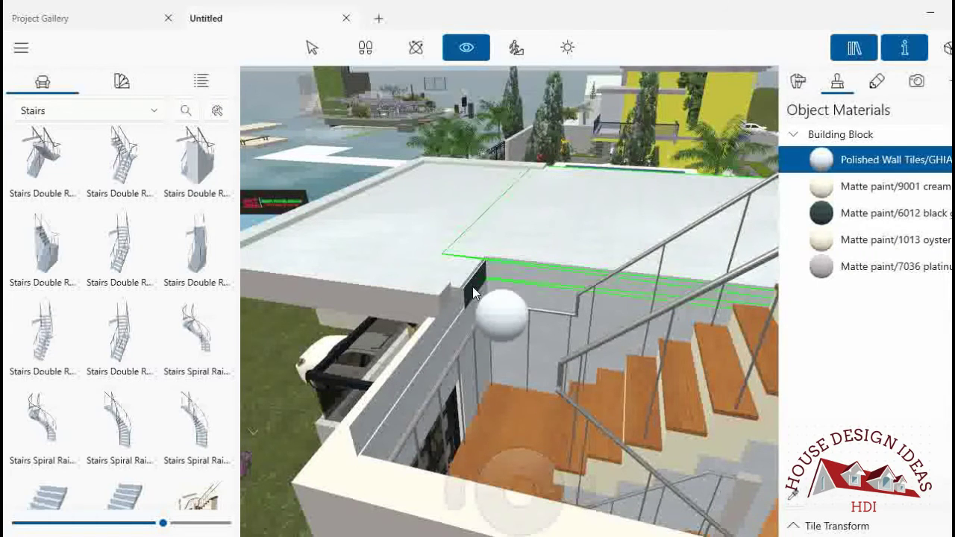
pyautogui.moveTo(473, 287); pyautogui.dragTo(472, 288)
# - Inspect the roof blocks' size and elevation and the wall beside the stairs
pyautogui.press('Escape')
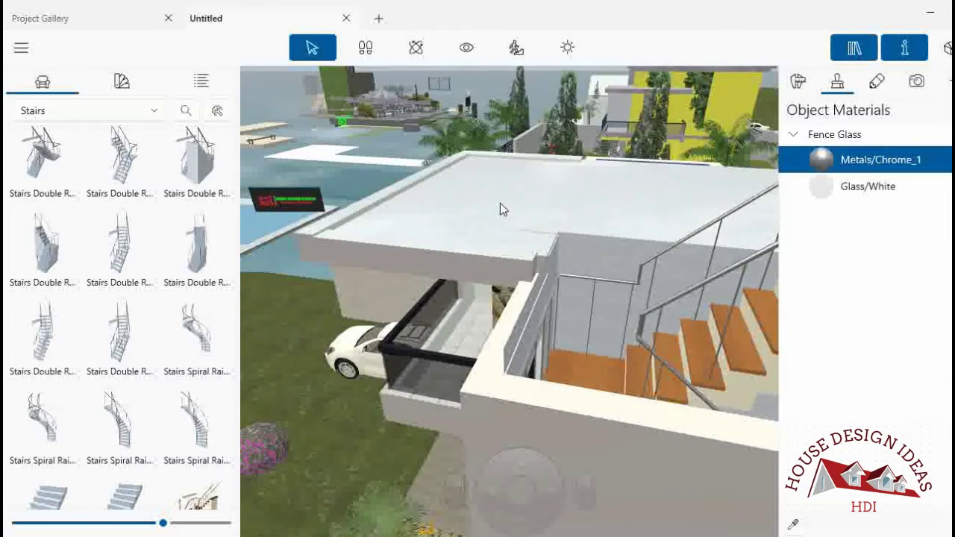
pyautogui.click(498, 195)
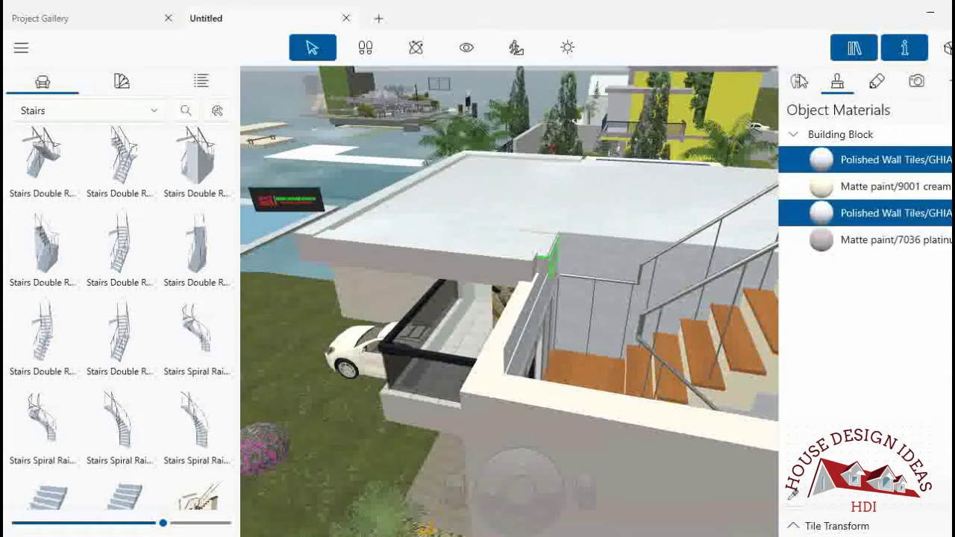
pyautogui.click(798, 82)
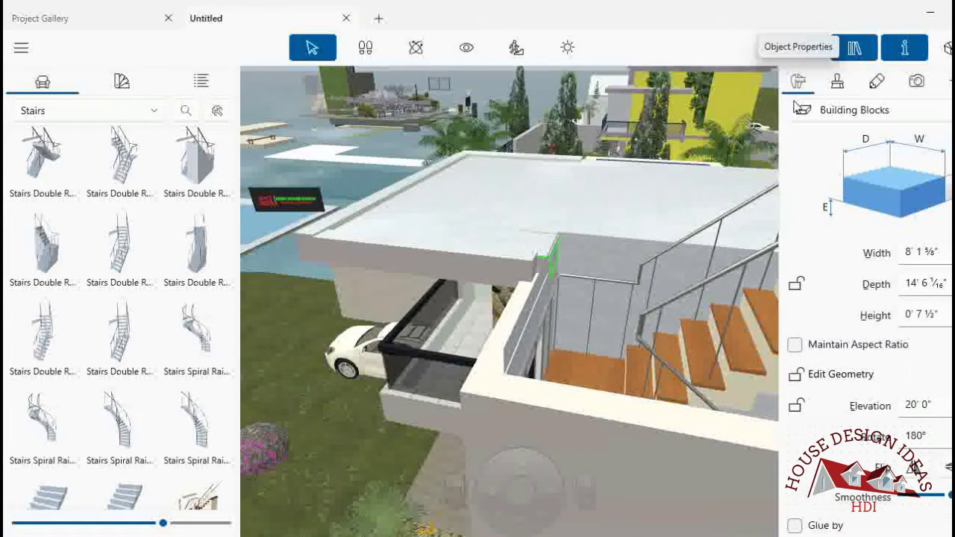
pyautogui.click(609, 228)
pyautogui.click(484, 237)
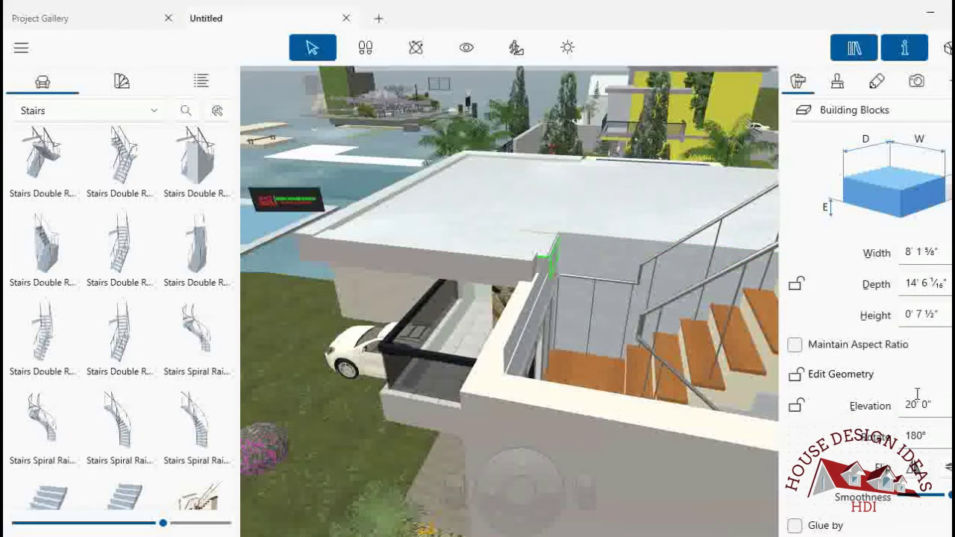
pyautogui.click(381, 143)
pyautogui.click(466, 48)
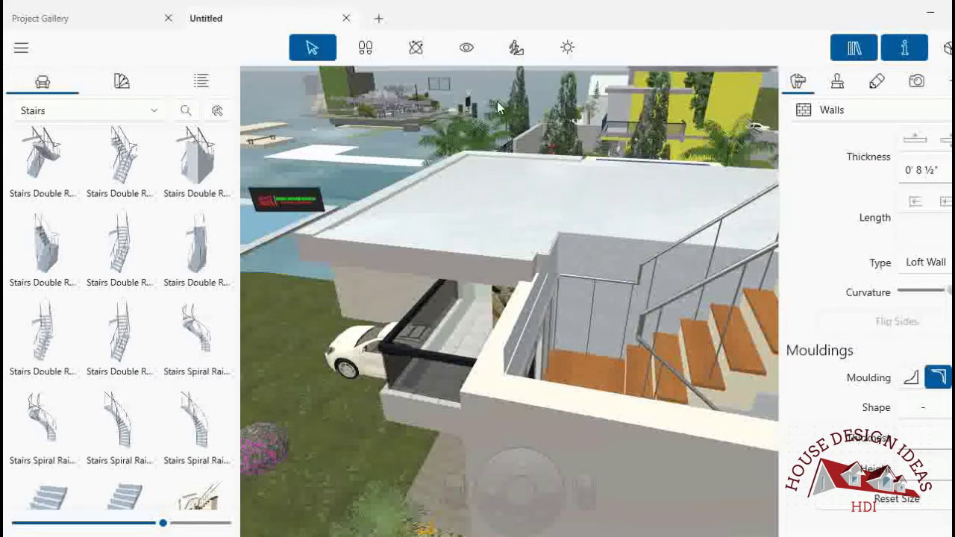
# - Orbit so the stairs face the camera, then select the upper roof slab
pyautogui.click(538, 100)
pyautogui.moveTo(537, 101); pyautogui.dragTo(496, 73)
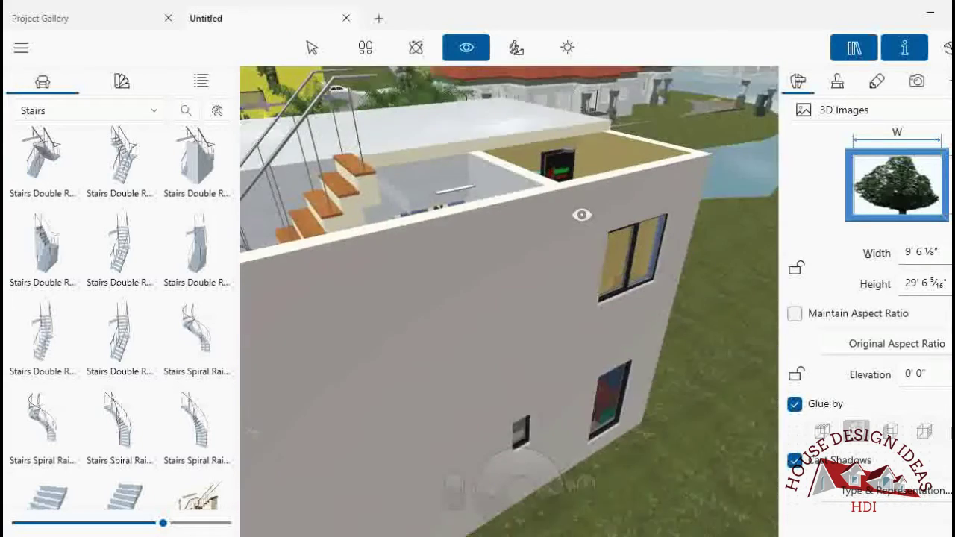
pyautogui.moveTo(495, 224); pyautogui.dragTo(358, 223)
pyautogui.click(312, 47)
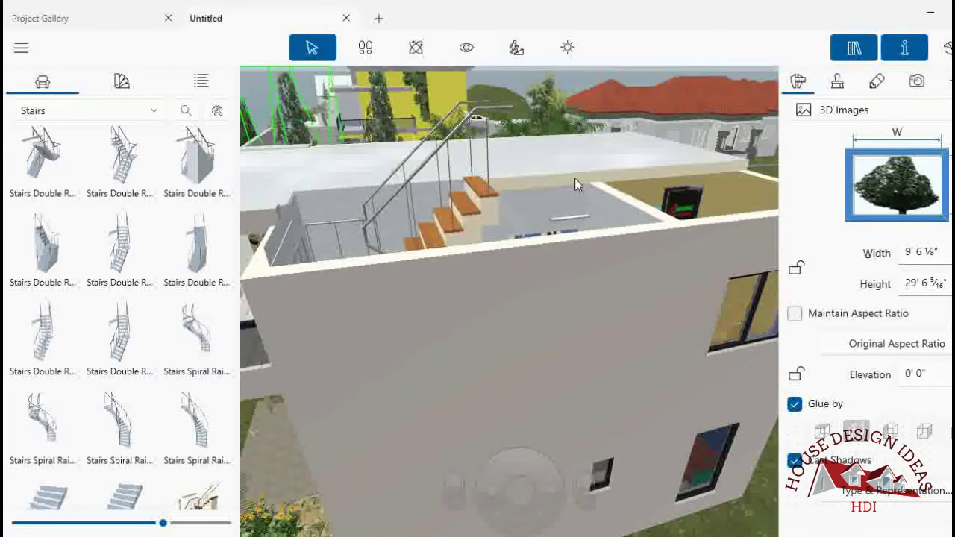
pyautogui.click(574, 178)
pyautogui.rightClick(574, 178)
pyautogui.click(774, 141)
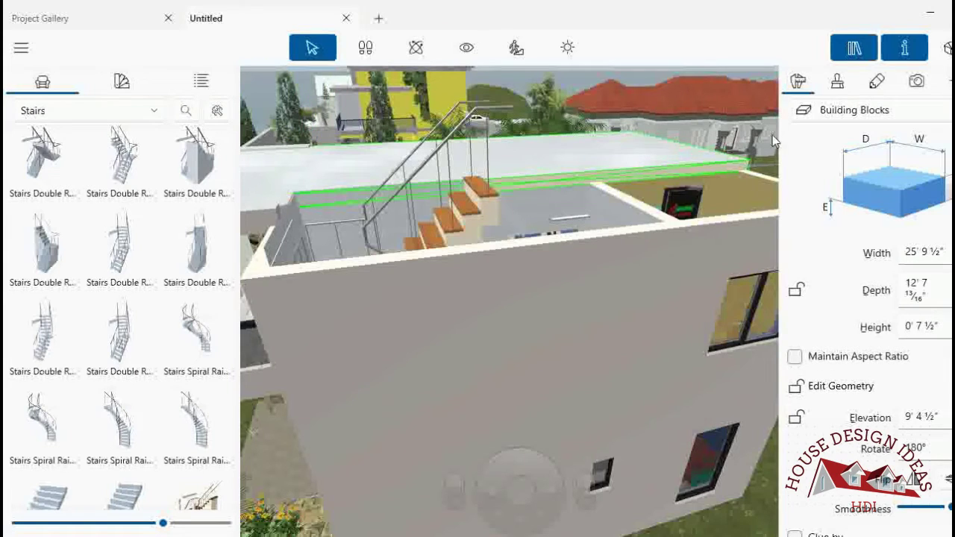
# - Switch to the 2D floor plan with the whole upper floor in view
pyautogui.click(947, 49)
pyautogui.click(916, 82)
pyautogui.scroll(-5, 600, 238)
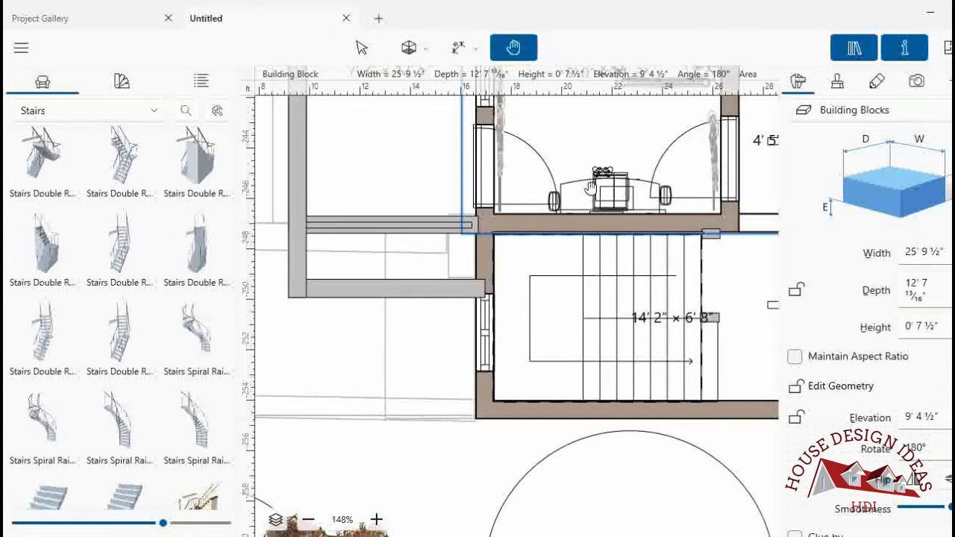
pyautogui.scroll(-3, 589, 187)
pyautogui.scroll(-1, 589, 186)
pyautogui.moveTo(672, 261); pyautogui.dragTo(437, 296)
pyautogui.click(362, 47)
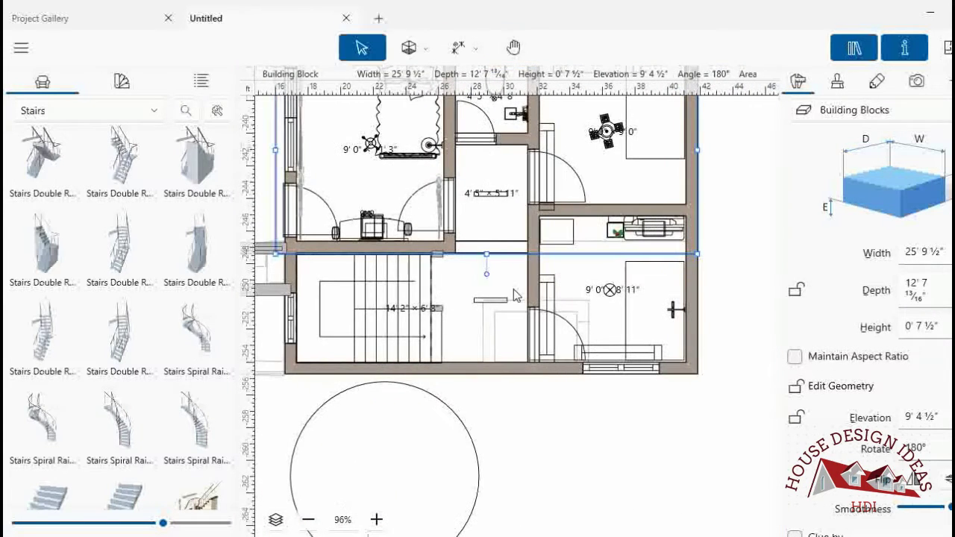
# - Resize the large roof slab block around the stair wall, ending 15'7" wide
pyautogui.rightClick(551, 320)
pyautogui.click(591, 307)
pyautogui.click(591, 307)
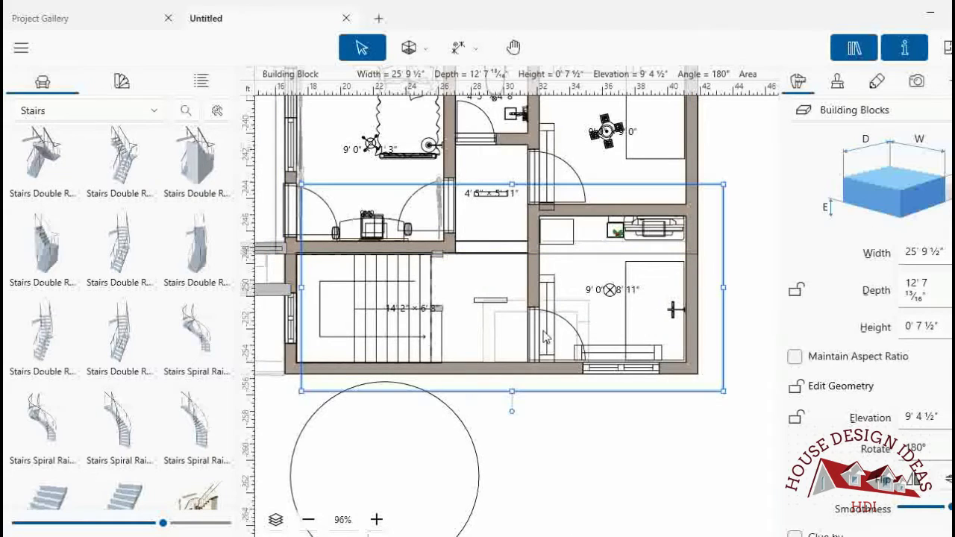
pyautogui.moveTo(303, 287); pyautogui.dragTo(443, 298)
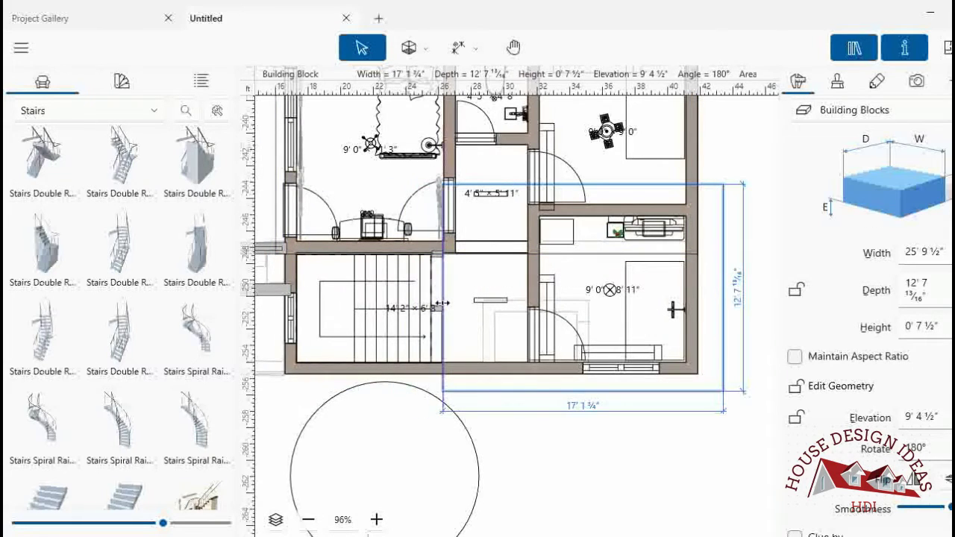
pyautogui.moveTo(583, 195); pyautogui.dragTo(582, 252)
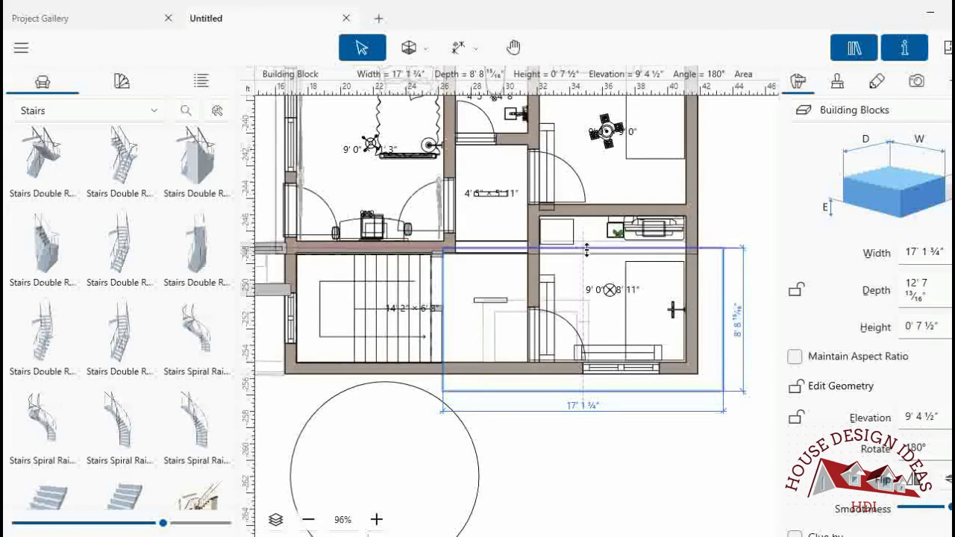
pyautogui.moveTo(581, 390); pyautogui.dragTo(588, 380)
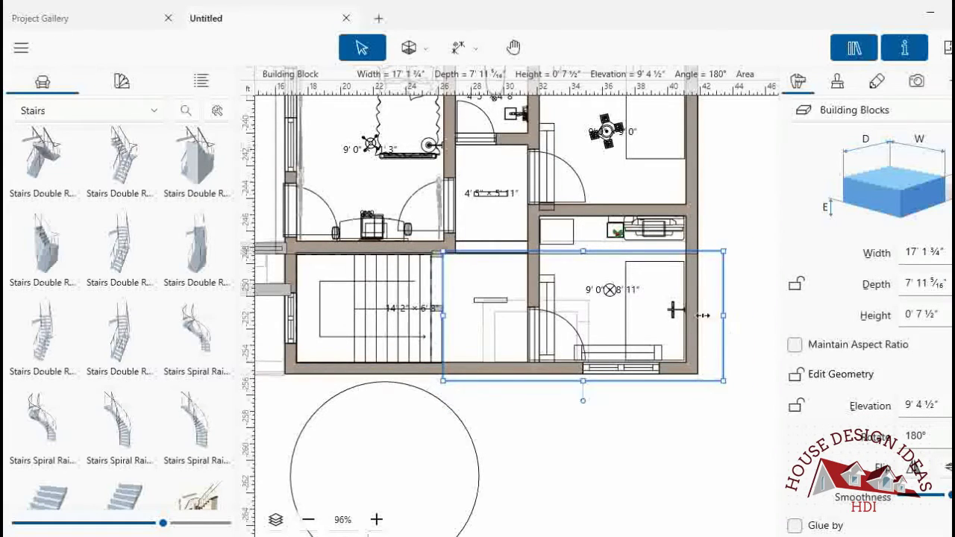
pyautogui.moveTo(724, 316); pyautogui.dragTo(696, 316)
# - Extend the slab block's left edge to the stair opening (16' 3 9/16") and check it in 3D
pyautogui.click(947, 50)
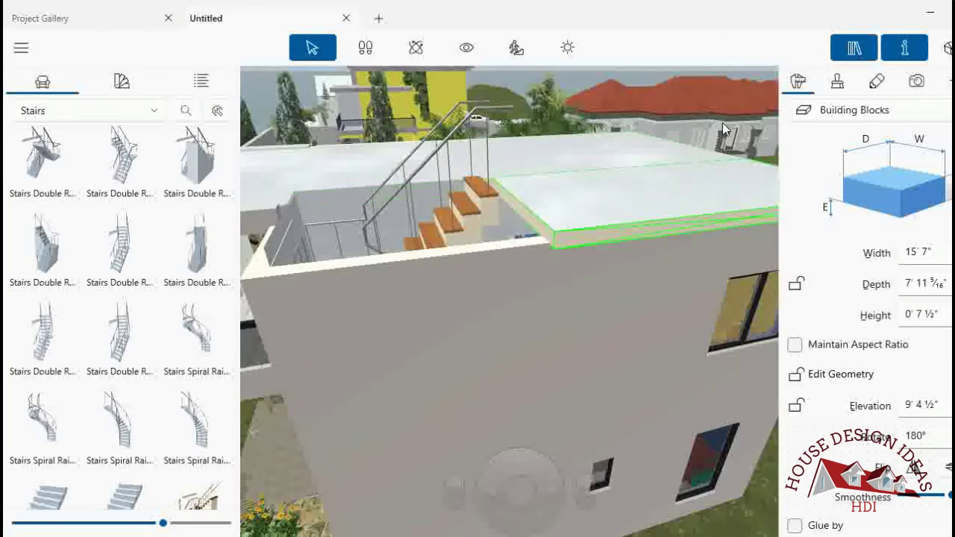
pyautogui.moveTo(522, 464); pyautogui.dragTo(520, 465)
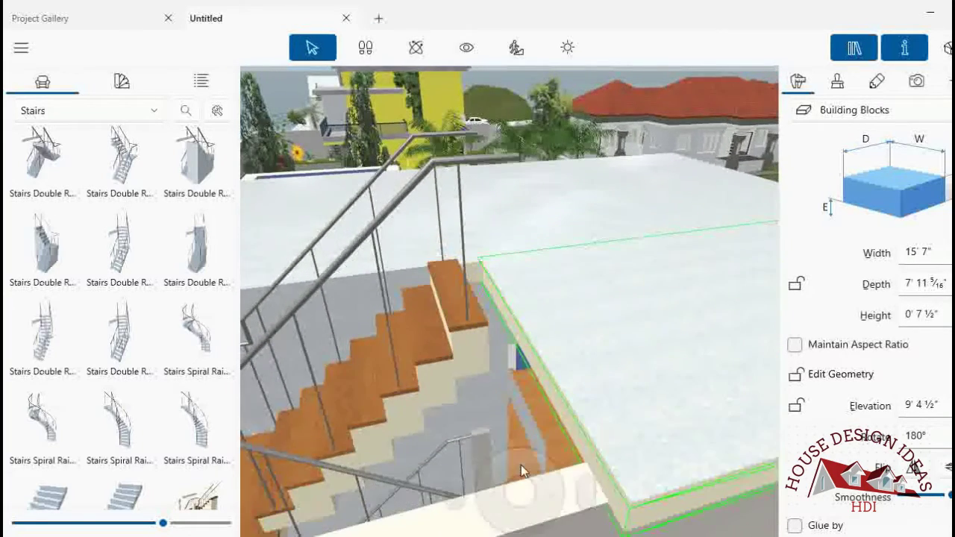
pyautogui.click(941, 49)
pyautogui.click(376, 519)
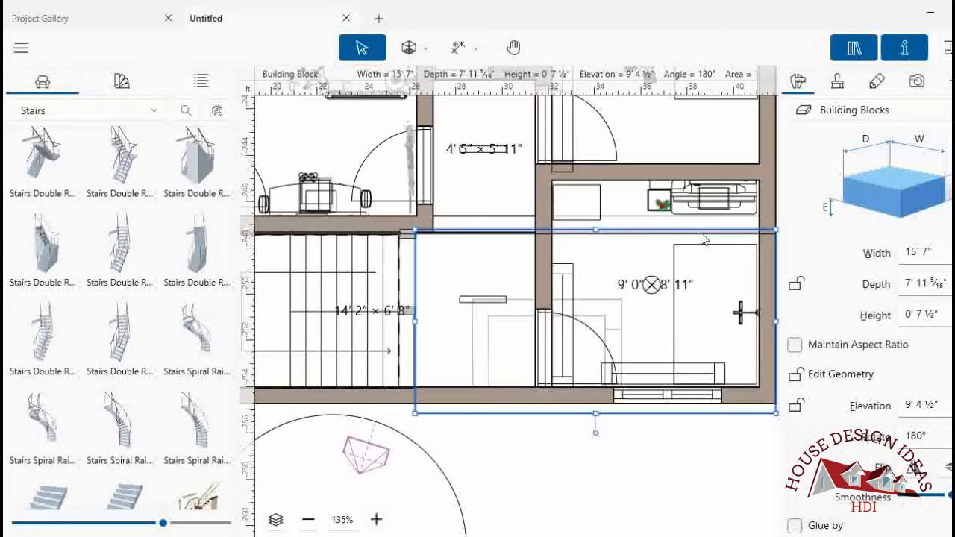
pyautogui.click(904, 47)
pyautogui.click(904, 47)
pyautogui.click(854, 47)
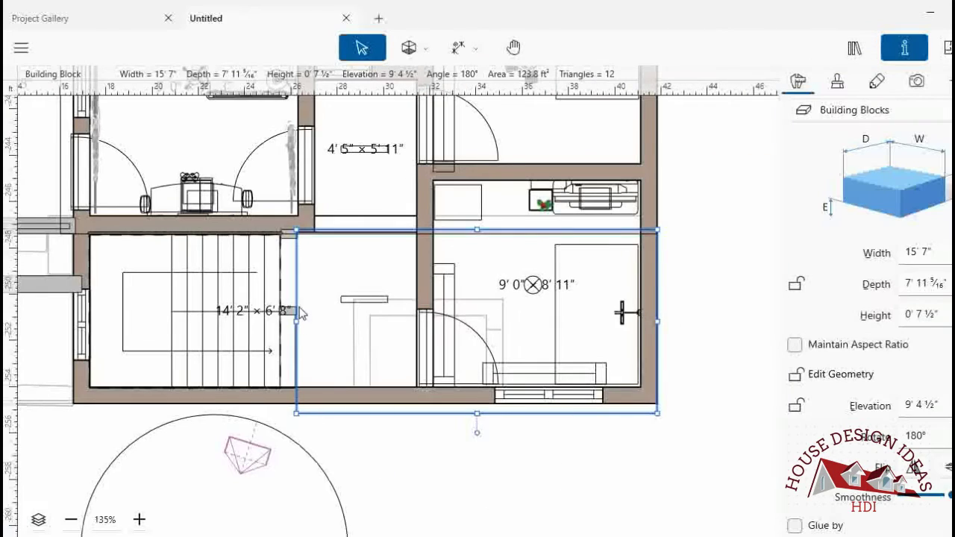
pyautogui.moveTo(294, 321); pyautogui.dragTo(282, 321)
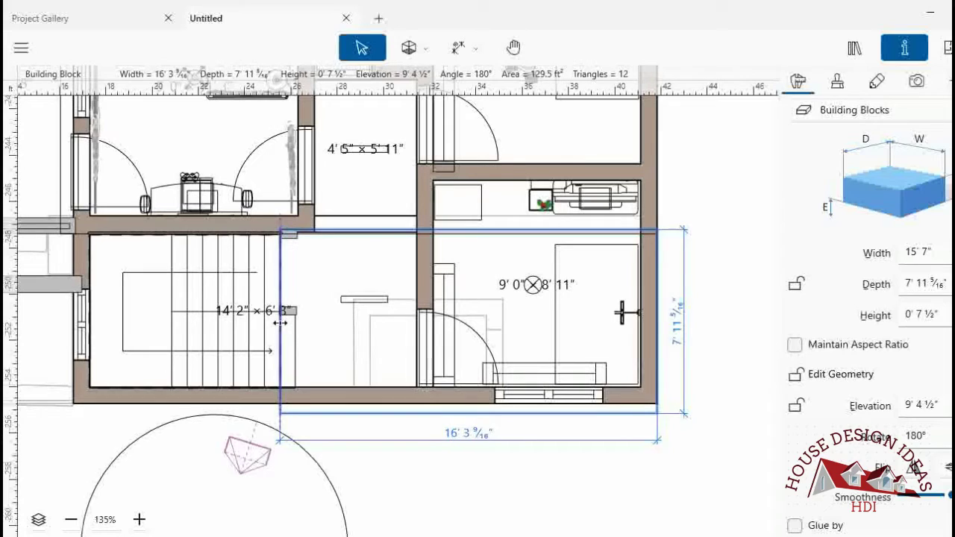
pyautogui.click(946, 48)
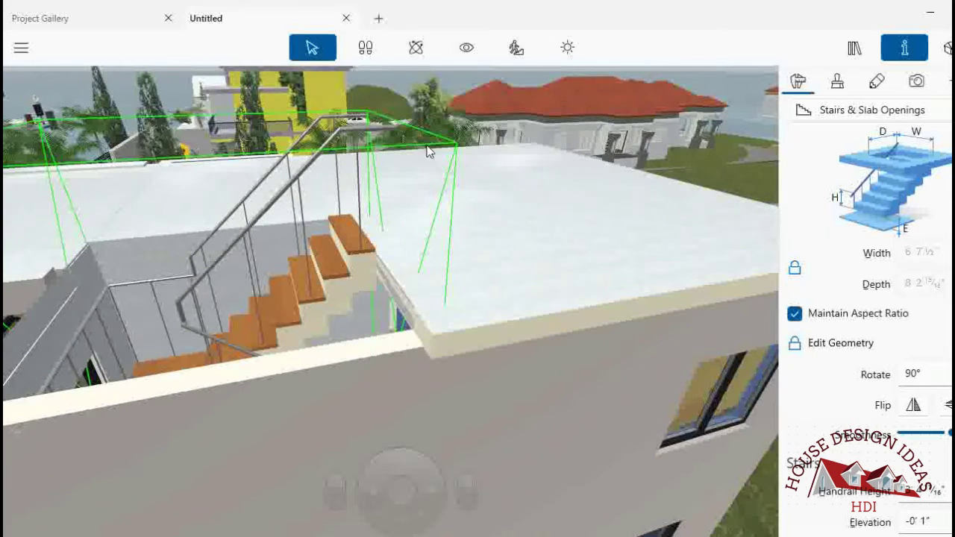
# - Apply Polished Wall Tiles to the widened roof slab's edge, then turn the view toward the sea
pyautogui.moveTo(370, 488); pyautogui.dragTo(381, 519)
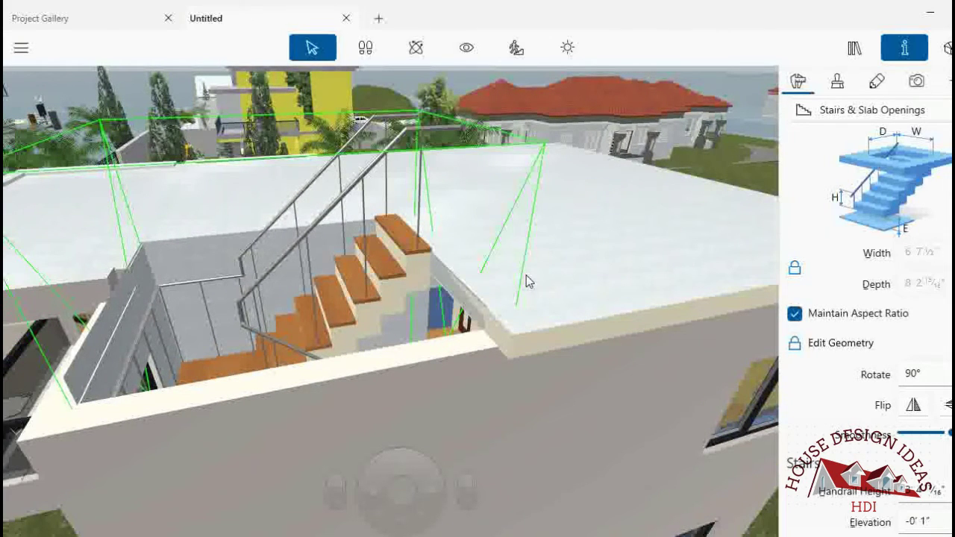
pyautogui.click(639, 257)
pyautogui.click(838, 82)
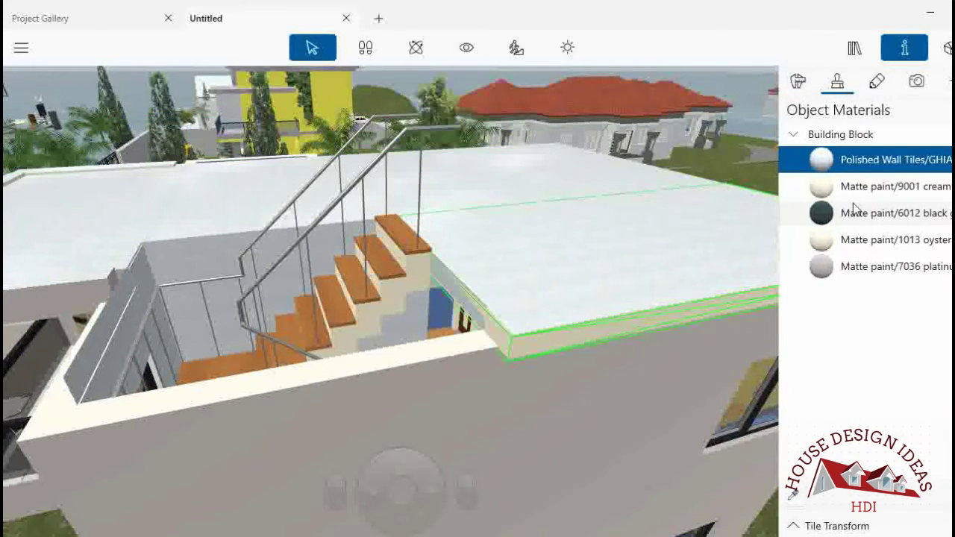
pyautogui.moveTo(811, 155); pyautogui.dragTo(504, 338)
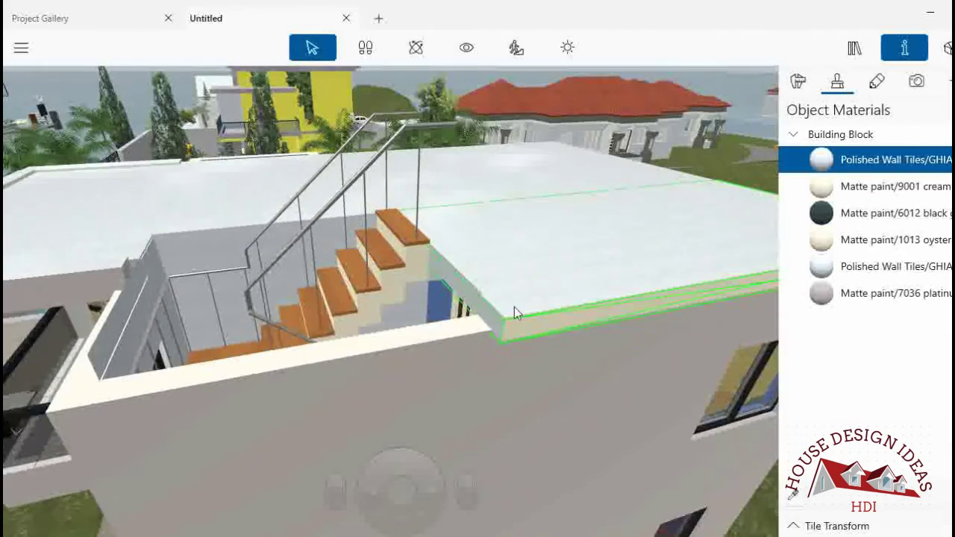
pyautogui.moveTo(514, 307); pyautogui.dragTo(389, 461)
pyautogui.moveTo(384, 520); pyautogui.dragTo(441, 330)
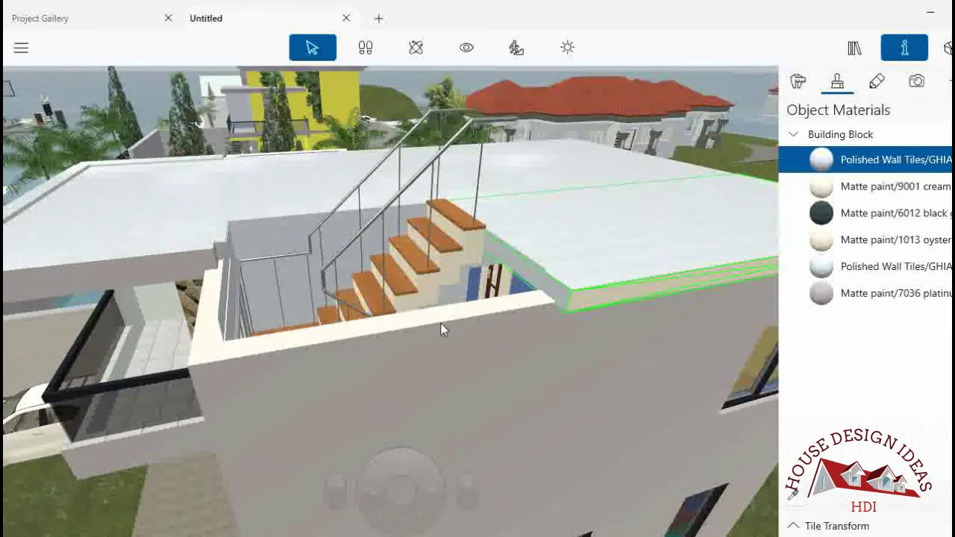
pyautogui.click(462, 47)
pyautogui.moveTo(406, 198); pyautogui.dragTo(414, 205)
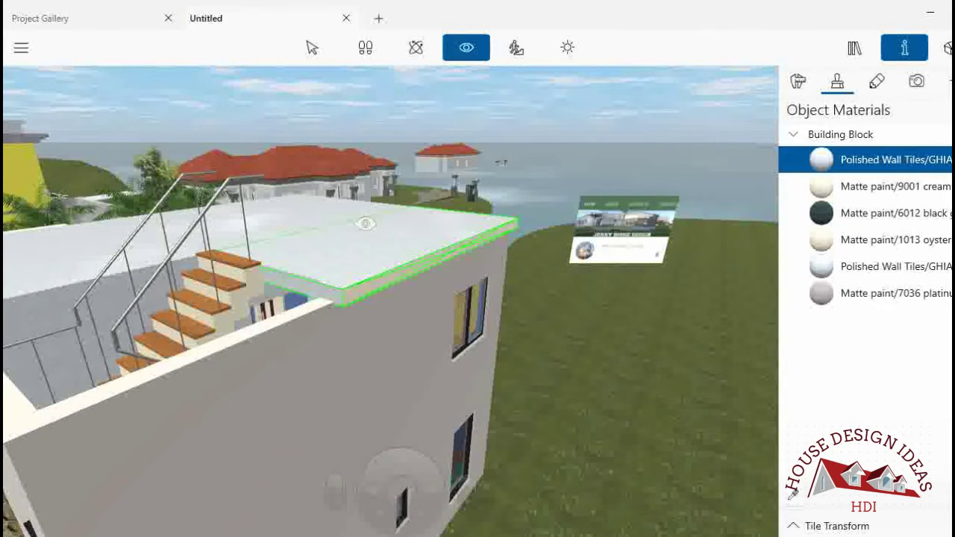
# - In 2D, duplicate the slab block onto the bottom wall and shrink its depth to 2' 1½"
pyautogui.click(944, 48)
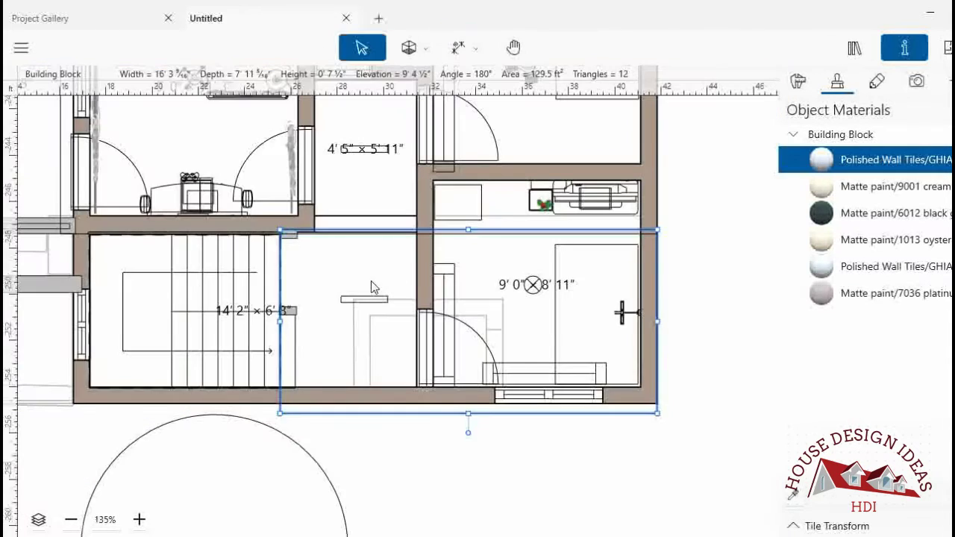
pyautogui.rightClick(366, 266)
pyautogui.click(405, 311)
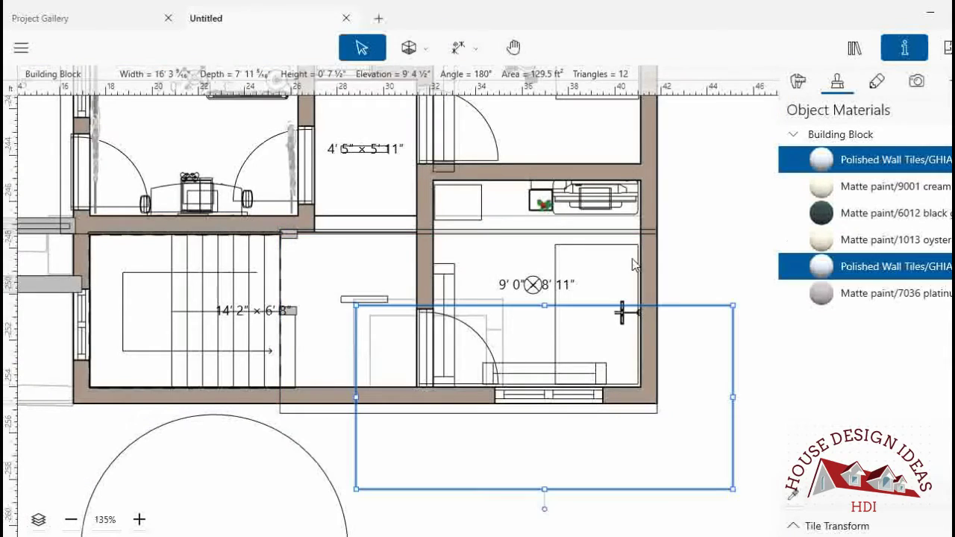
pyautogui.scroll(-3, 632, 265)
pyautogui.moveTo(543, 313)
pyautogui.mouseDown()
pyautogui.moveTo(328, 336)
pyautogui.moveTo(360, 348)
pyautogui.moveTo(298, 354)
pyautogui.mouseUp()
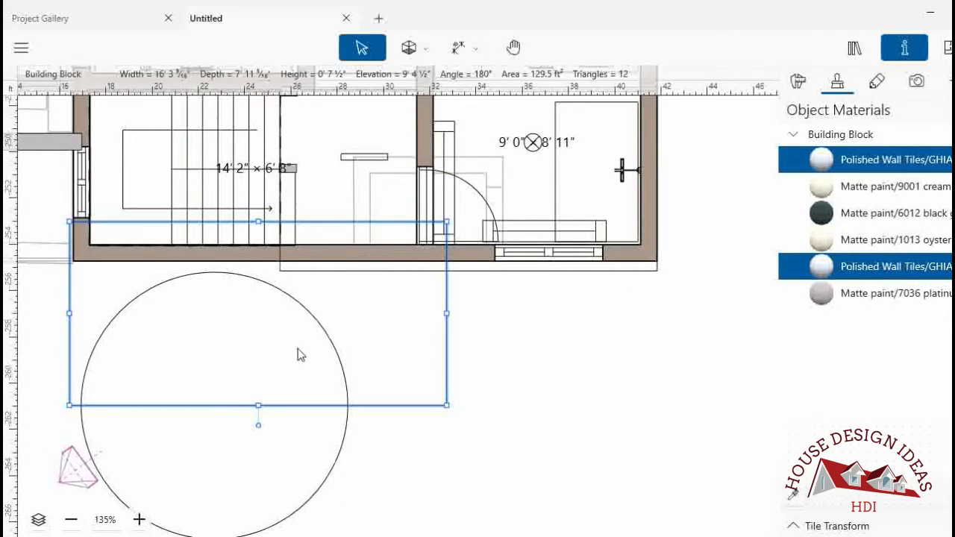
pyautogui.moveTo(256, 404); pyautogui.dragTo(257, 271)
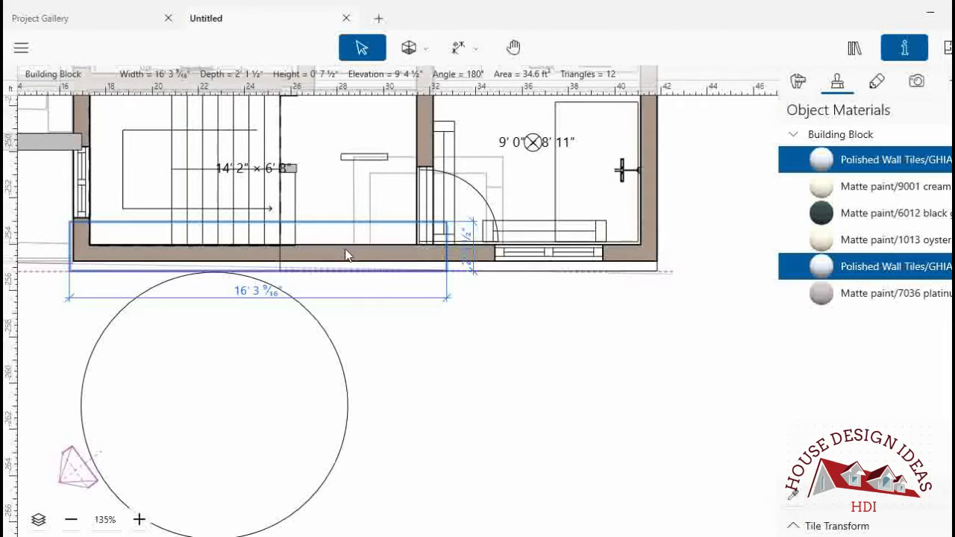
# - Shorten the strip to 10' 6" so it ends at the stairwell, then view it in 3D
pyautogui.click(408, 287)
pyautogui.click(271, 270)
pyautogui.moveTo(446, 246); pyautogui.dragTo(305, 279)
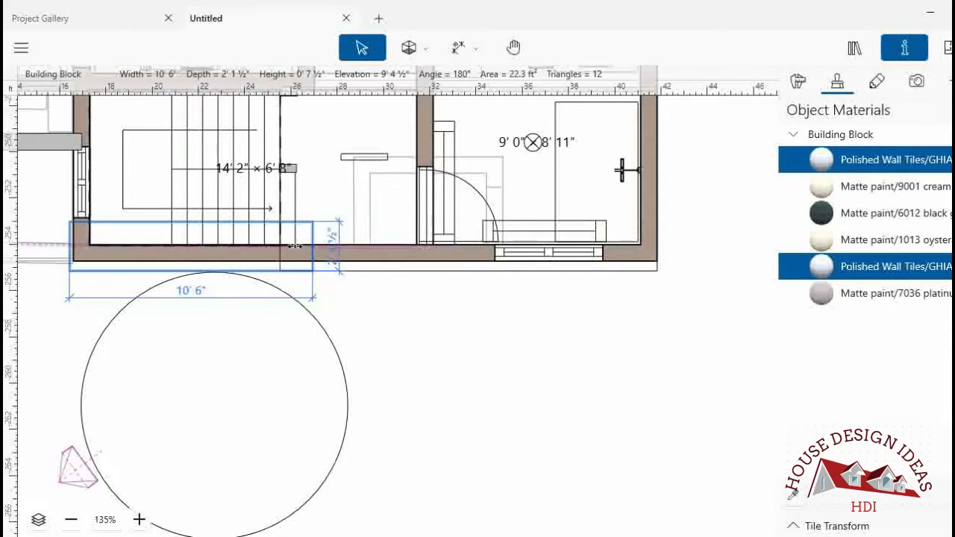
pyautogui.click(375, 335)
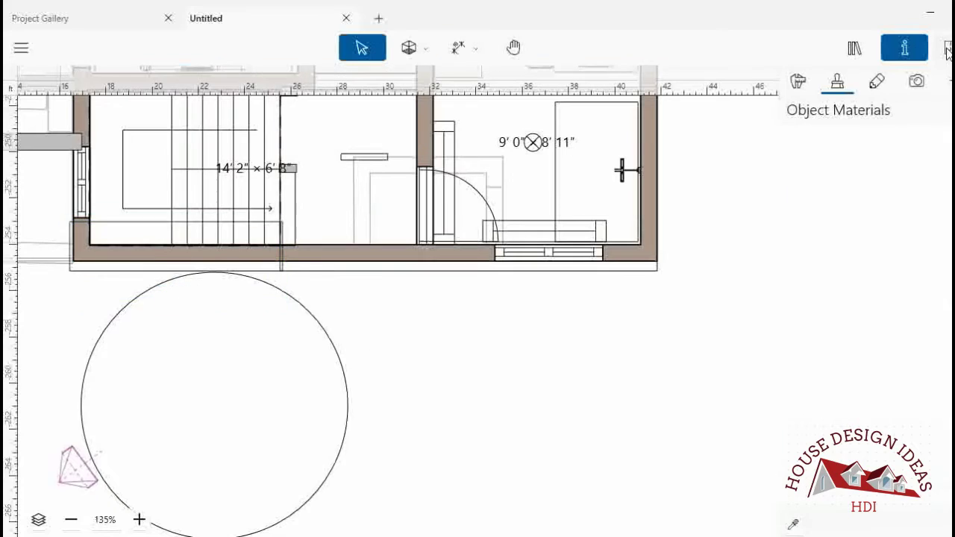
pyautogui.hotkey('ctrl', '2')
pyautogui.moveTo(377, 511)
pyautogui.mouseDown()
pyautogui.moveTo(397, 459)
pyautogui.moveTo(323, 131)
pyautogui.mouseUp()
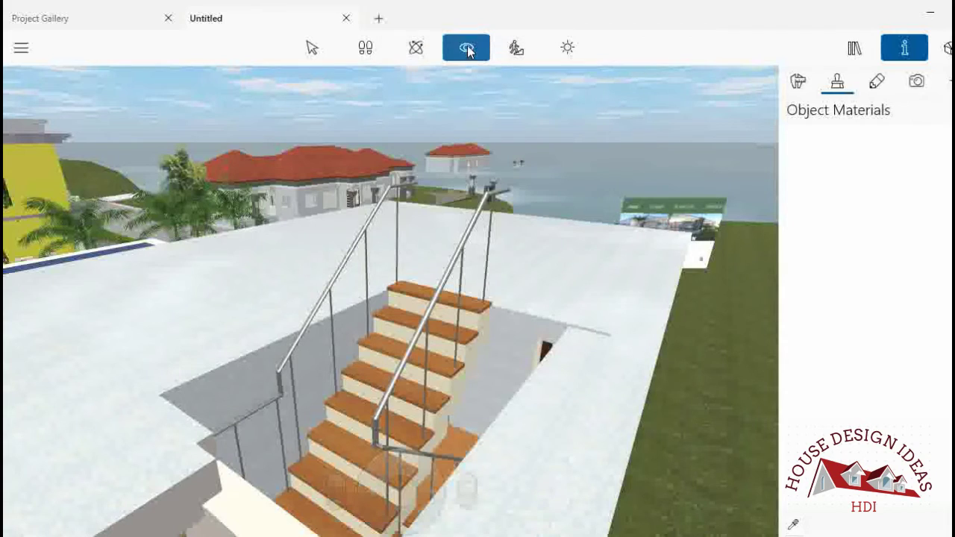
# - Turn the 3D view toward the lawn and back to the rooftop stairs
pyautogui.moveTo(375, 464); pyautogui.dragTo(375, 464)
pyautogui.moveTo(381, 522); pyautogui.dragTo(340, 331)
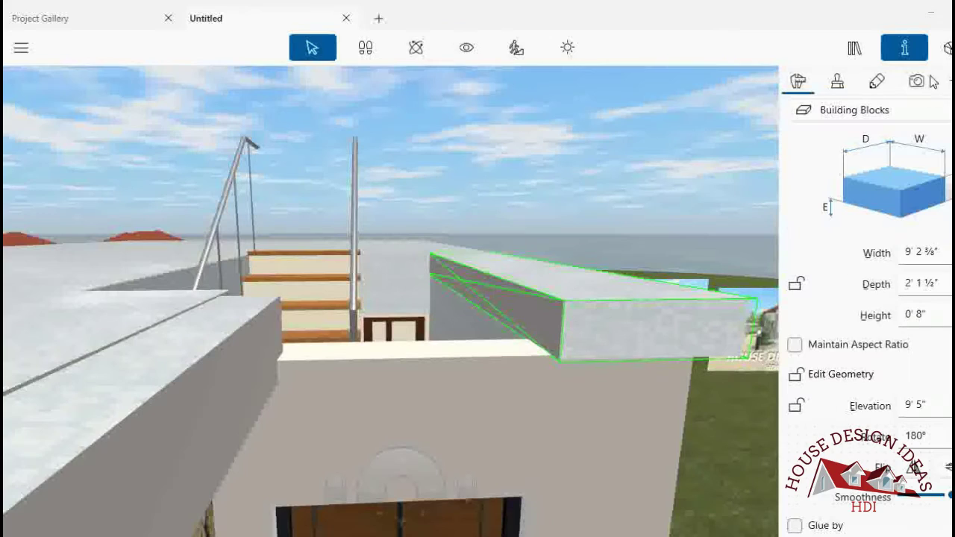
# - In 2D, reduce the bottom-wall strip's depth to 1' 1⅝" and reselect it
pyautogui.click(946, 46)
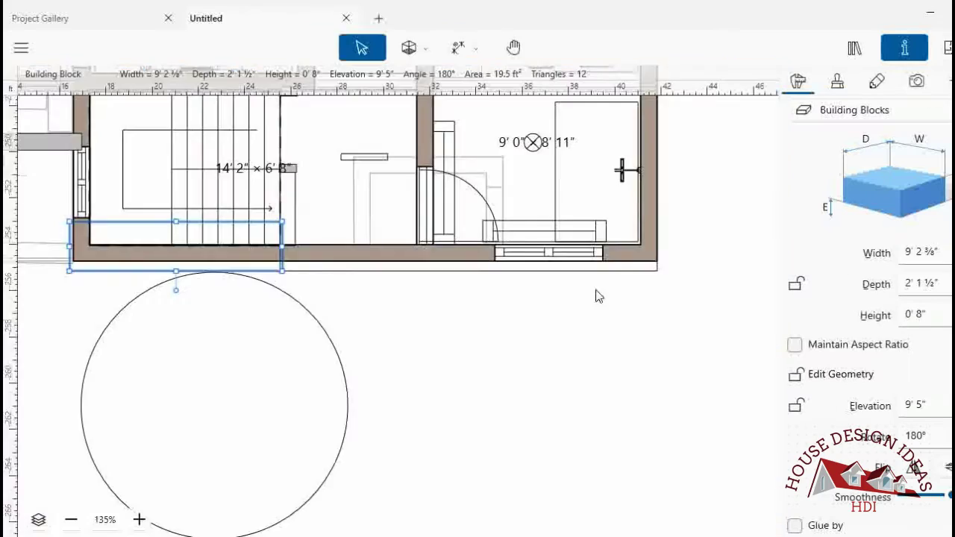
pyautogui.moveTo(175, 232); pyautogui.dragTo(176, 237)
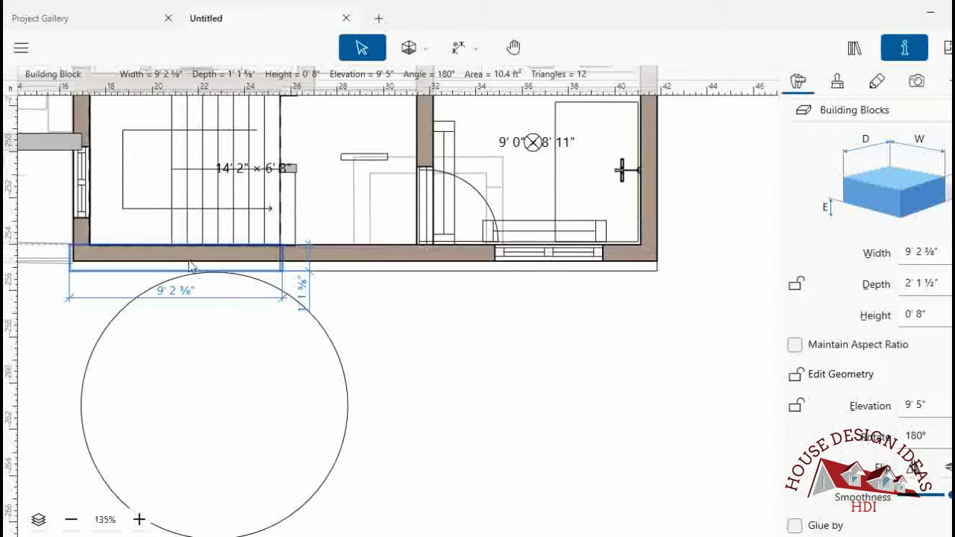
pyautogui.click(203, 263)
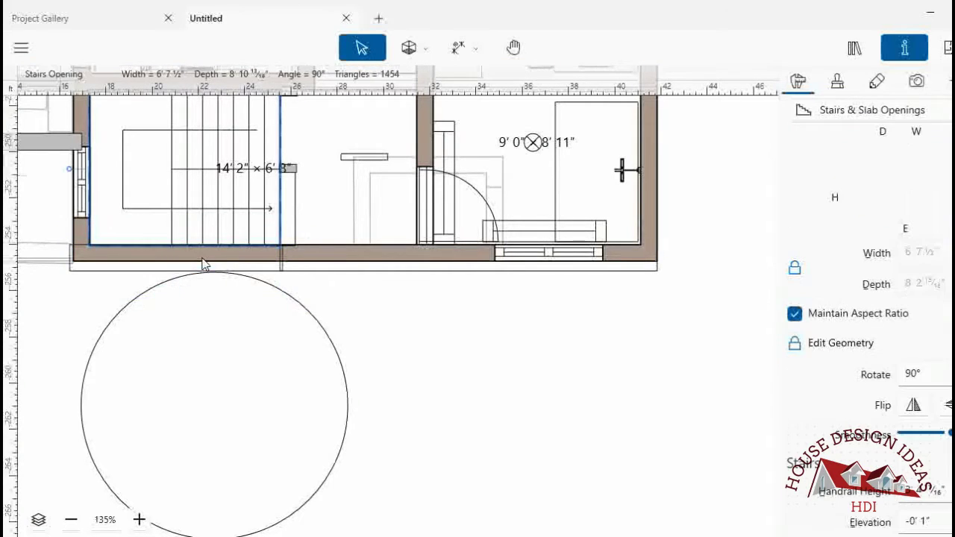
pyautogui.click(147, 279)
pyautogui.click(43, 303)
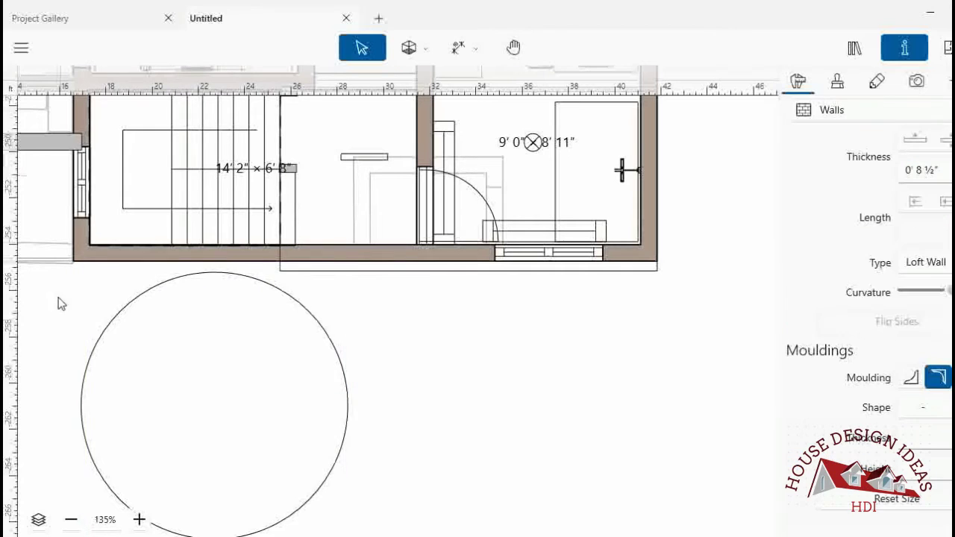
pyautogui.click(270, 274)
# - Duplicate the strip beside the stair opening, sized 6' 8 9/16" long by 0' 10½" wide
pyautogui.rightClick(269, 276)
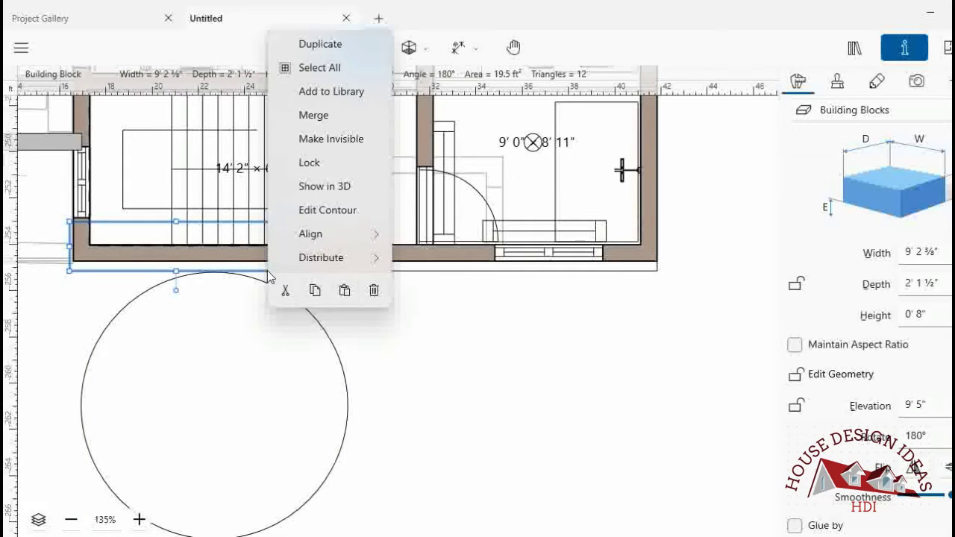
pyautogui.click(319, 44)
pyautogui.moveTo(275, 328)
pyautogui.mouseDown()
pyautogui.moveTo(207, 246)
pyautogui.moveTo(198, 209)
pyautogui.mouseUp()
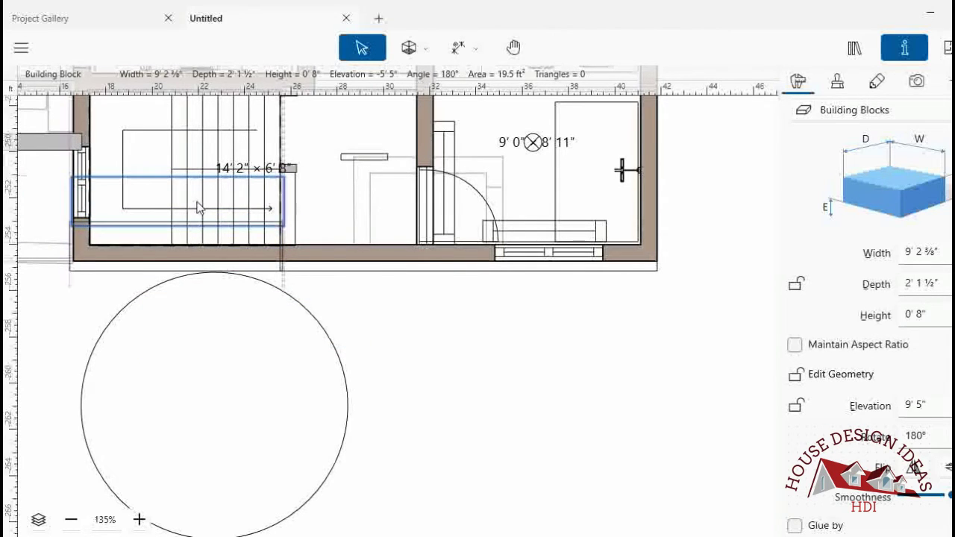
pyautogui.scroll(4, 210, 312)
pyautogui.moveTo(175, 314); pyautogui.dragTo(164, 213)
pyautogui.moveTo(235, 287); pyautogui.dragTo(93, 301)
# - View the new parapet block in 3D, looking across the roof and into the stairwell
pyautogui.click(945, 48)
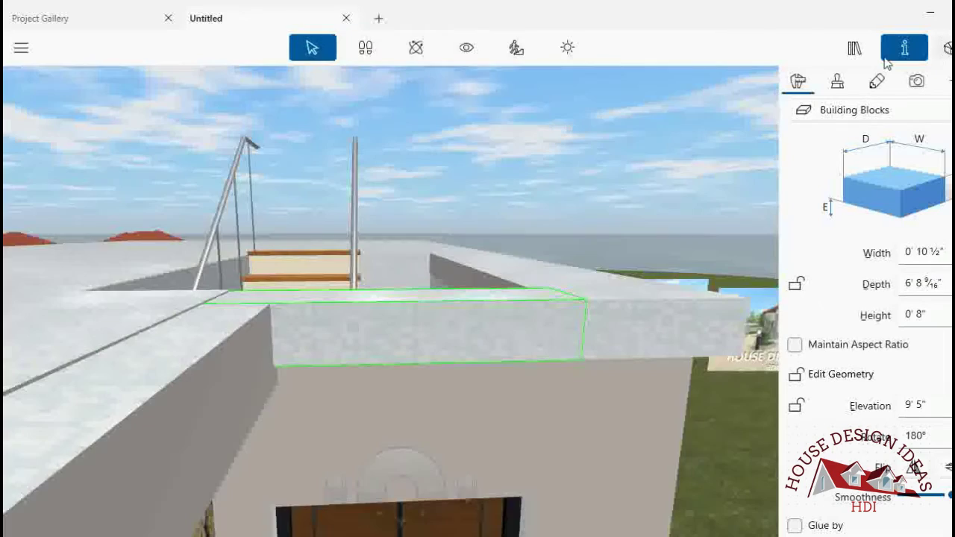
pyautogui.moveTo(399, 459)
pyautogui.mouseDown()
pyautogui.moveTo(465, 486)
pyautogui.moveTo(401, 453)
pyautogui.mouseUp()
pyautogui.click(467, 48)
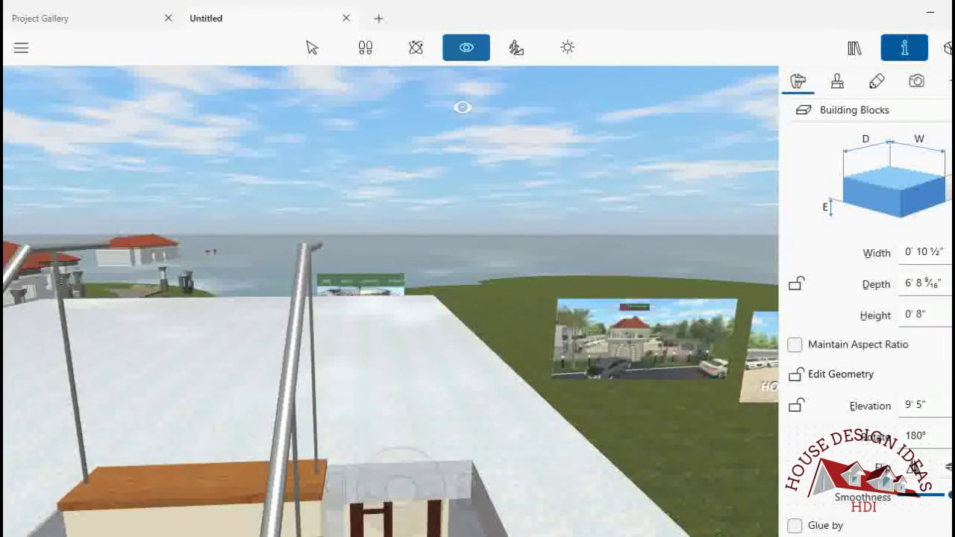
pyautogui.moveTo(463, 107)
pyautogui.mouseDown()
pyautogui.moveTo(323, 214)
pyautogui.moveTo(446, 420)
pyautogui.moveTo(375, 363)
pyautogui.mouseUp()
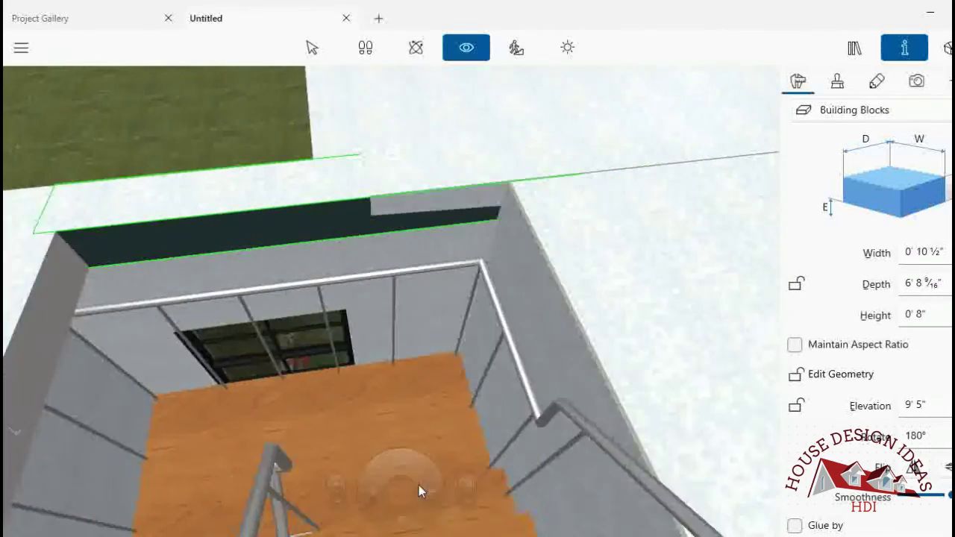
pyautogui.moveTo(460, 508); pyautogui.dragTo(446, 441)
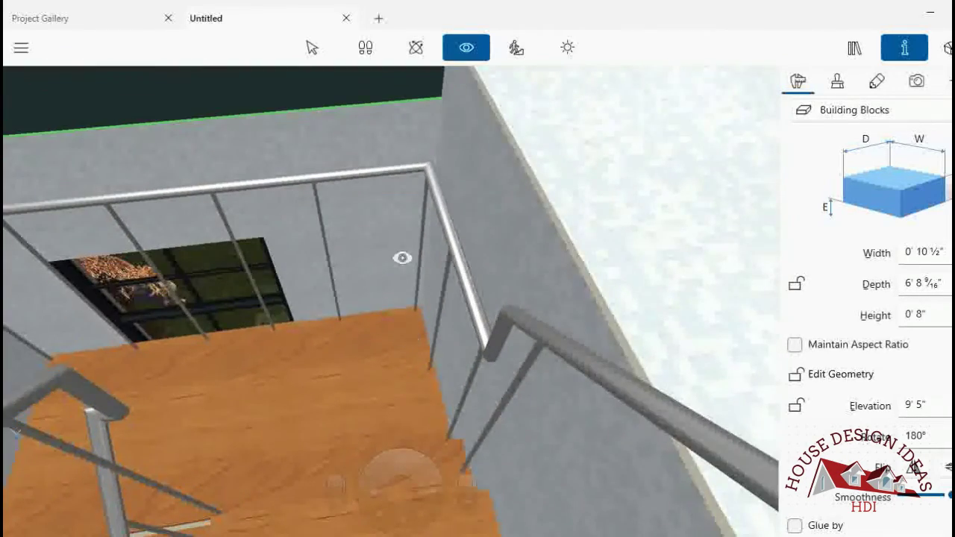
pyautogui.moveTo(402, 257); pyautogui.dragTo(294, 179)
# - Apply Polished Wall Tiles to the dark face and the left parapet block
pyautogui.click(312, 49)
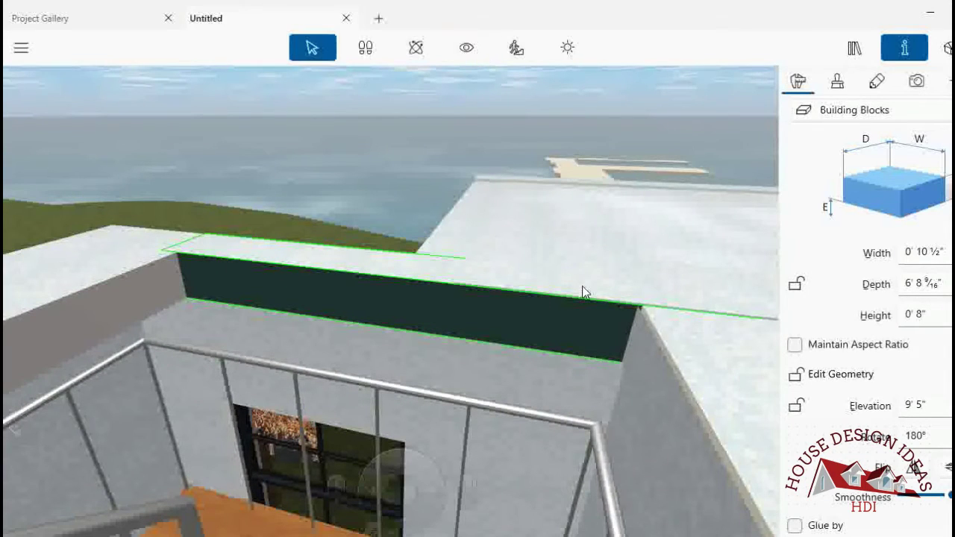
pyautogui.click(837, 82)
pyautogui.moveTo(820, 160); pyautogui.dragTo(523, 317)
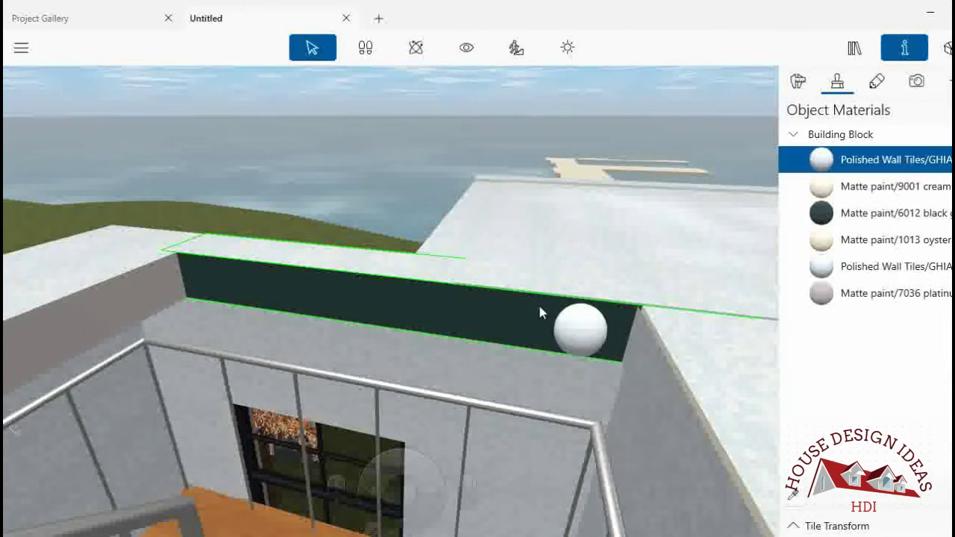
pyautogui.moveTo(820, 160); pyautogui.dragTo(191, 276)
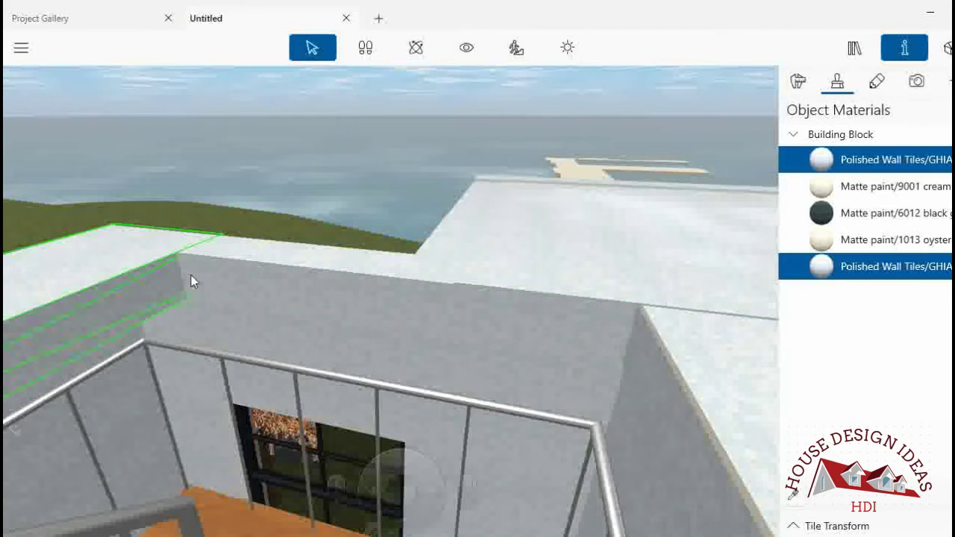
# - Apply Polished Wall Tiles to the roof slab around the stair opening
pyautogui.click(466, 48)
pyautogui.moveTo(253, 219); pyautogui.dragTo(450, 234)
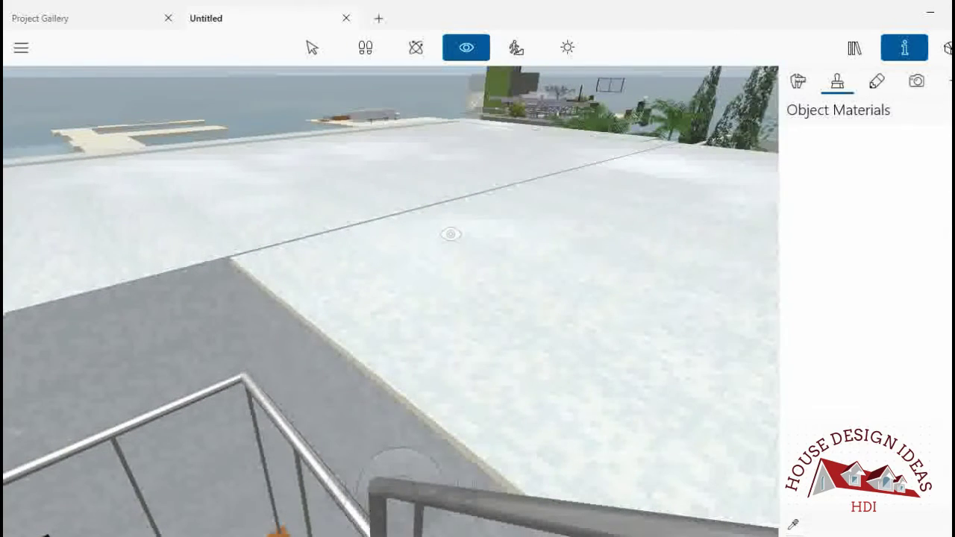
pyautogui.click(311, 48)
pyautogui.click(482, 257)
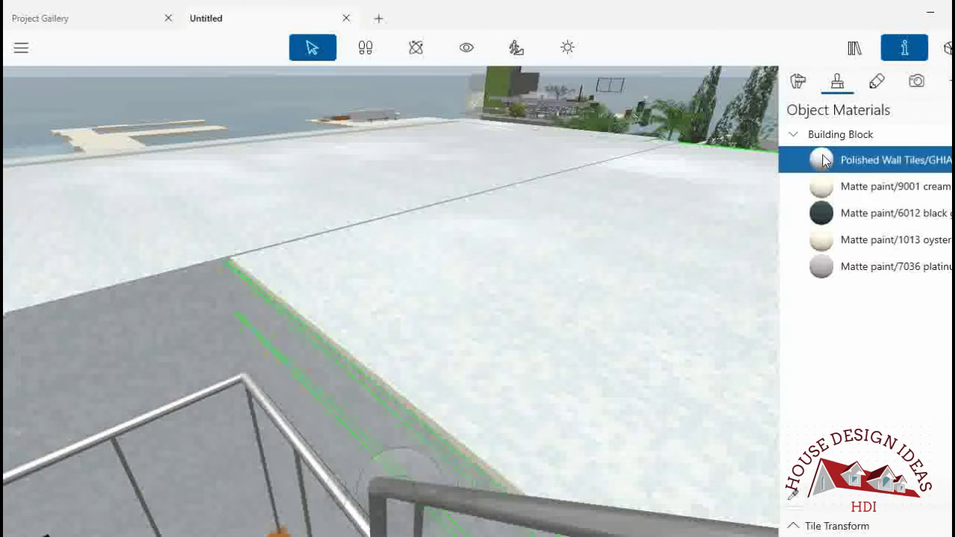
pyautogui.moveTo(820, 160); pyautogui.dragTo(346, 355)
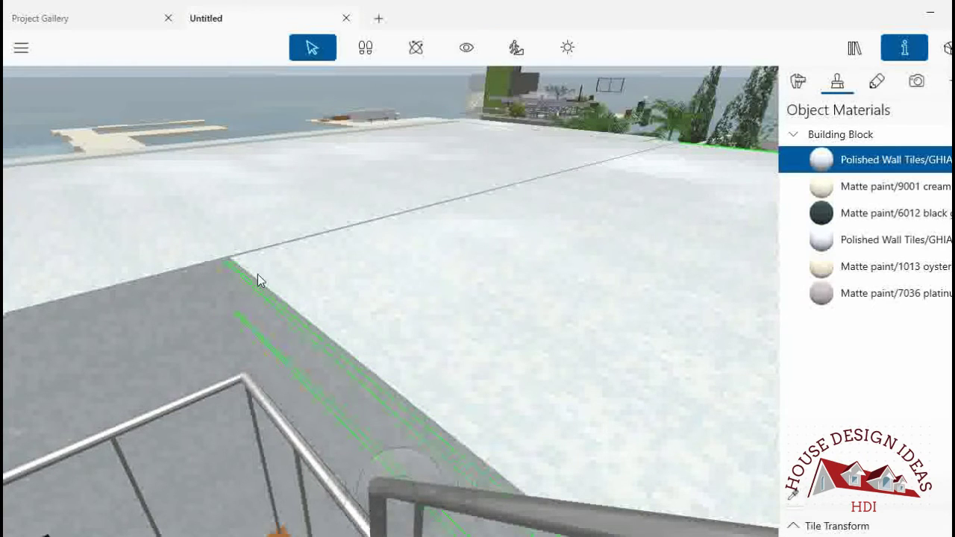
# - Move the camera out to an exterior view overlooking the roof and stairs
pyautogui.scroll(-3, 257, 276)
pyautogui.scroll(-3, 260, 282)
pyautogui.scroll(-3, 470, 478)
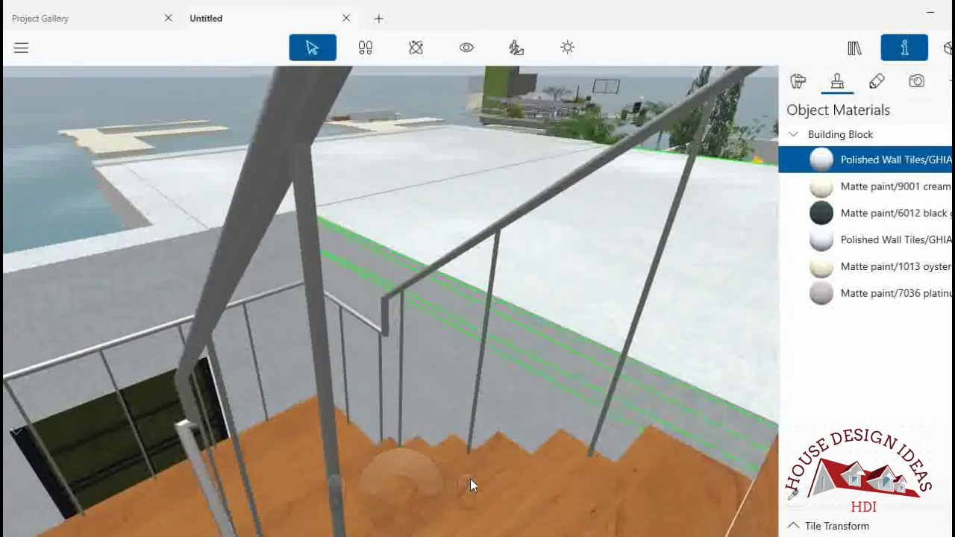
pyautogui.scroll(-5, 472, 477)
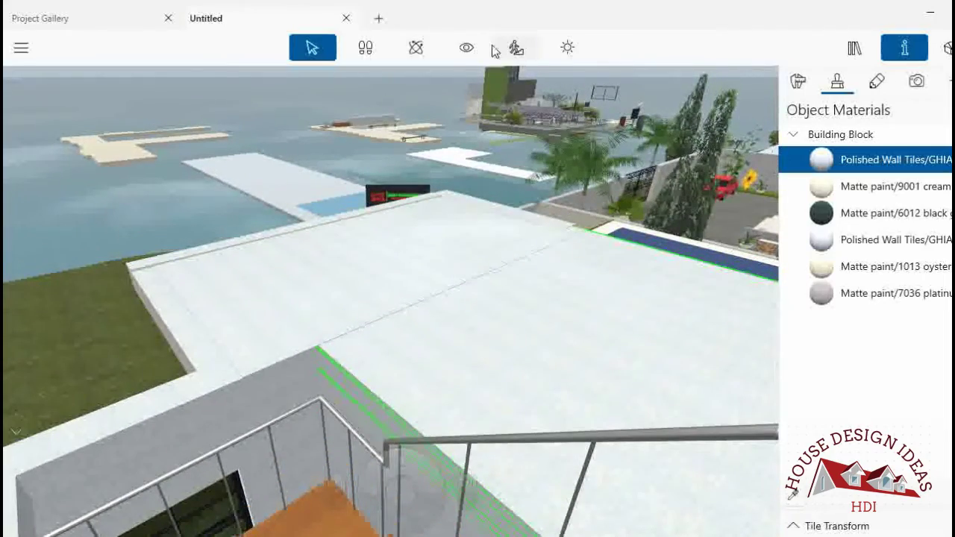
pyautogui.click(469, 49)
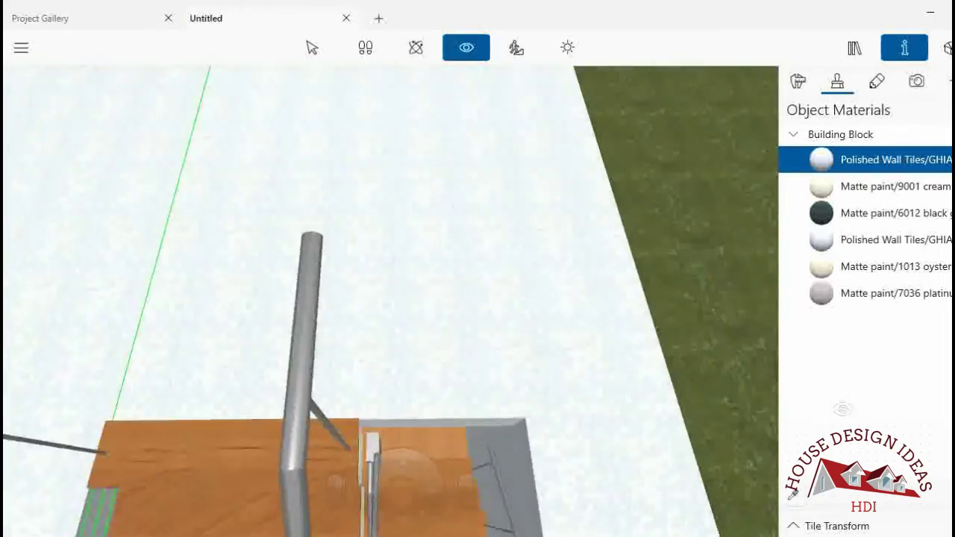
pyautogui.moveTo(758, 327)
pyautogui.mouseDown()
pyautogui.moveTo(415, 348)
pyautogui.moveTo(463, 452)
pyautogui.mouseUp()
pyautogui.moveTo(431, 393); pyautogui.dragTo(365, 115)
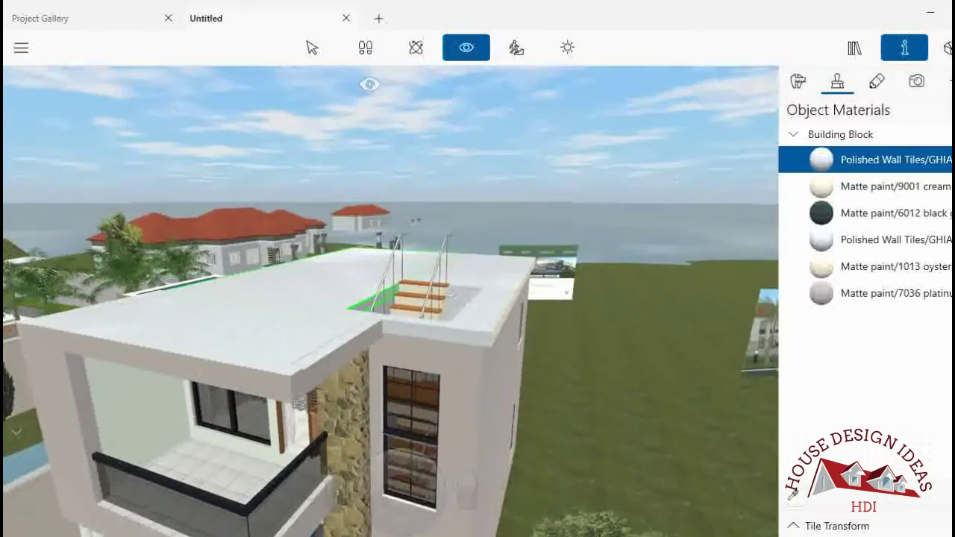
# - Frame the house with its roof in 3D and open the object library on Stairs
pyautogui.moveTo(365, 114); pyautogui.dragTo(366, 84)
pyautogui.moveTo(469, 502); pyautogui.dragTo(469, 498)
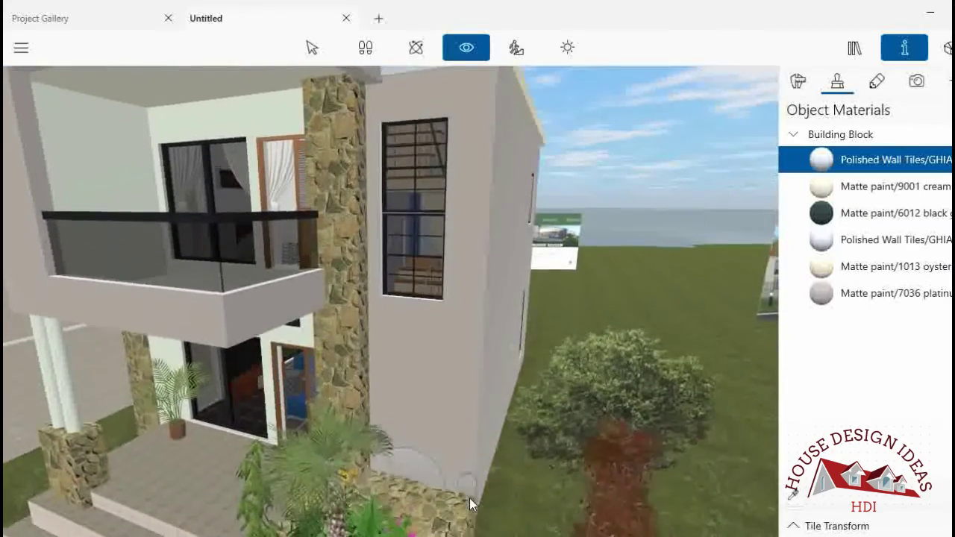
pyautogui.moveTo(469, 498); pyautogui.dragTo(469, 497)
pyautogui.moveTo(507, 275)
pyautogui.mouseDown()
pyautogui.moveTo(501, 238)
pyautogui.moveTo(515, 244)
pyautogui.mouseUp()
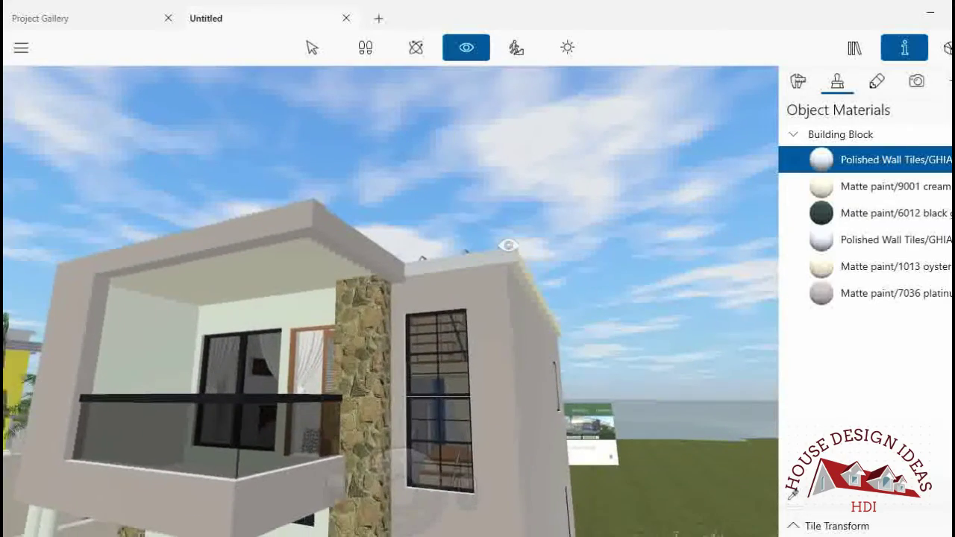
pyautogui.click(854, 48)
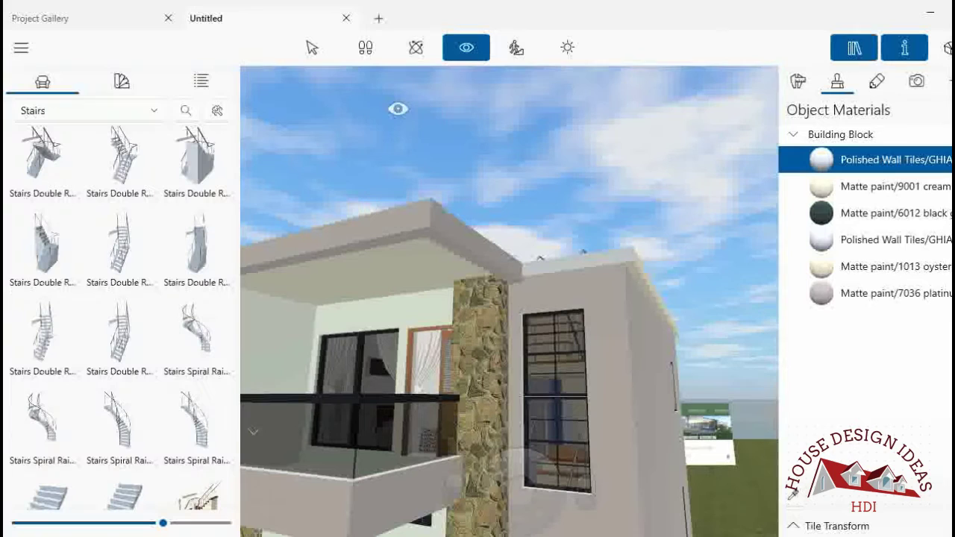
# - In the Matte paint library, try the 7038 and 9004 paints on the house walls
pyautogui.click(122, 82)
pyautogui.moveTo(236, 138); pyautogui.dragTo(224, 393)
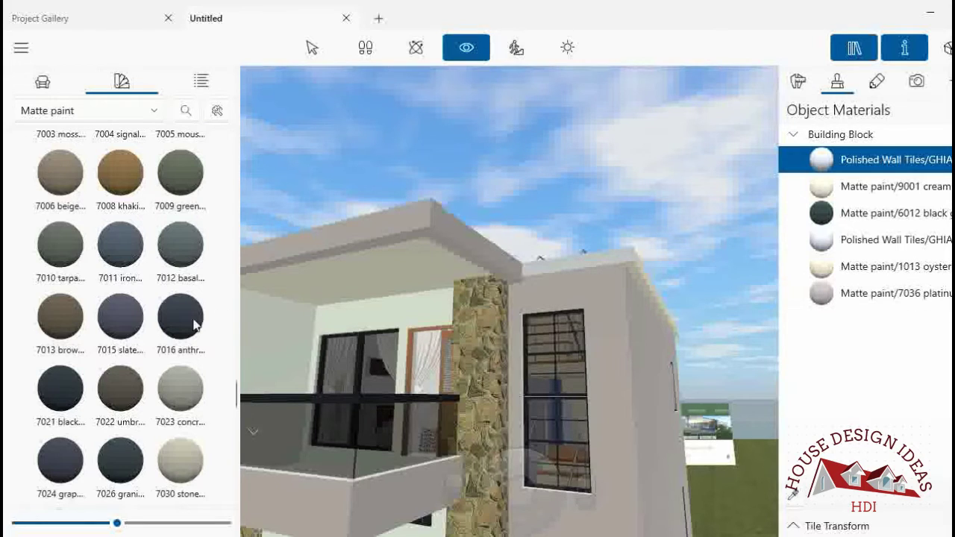
pyautogui.scroll(-1, 147, 250)
pyautogui.scroll(-2, 147, 251)
pyautogui.scroll(-1, 170, 266)
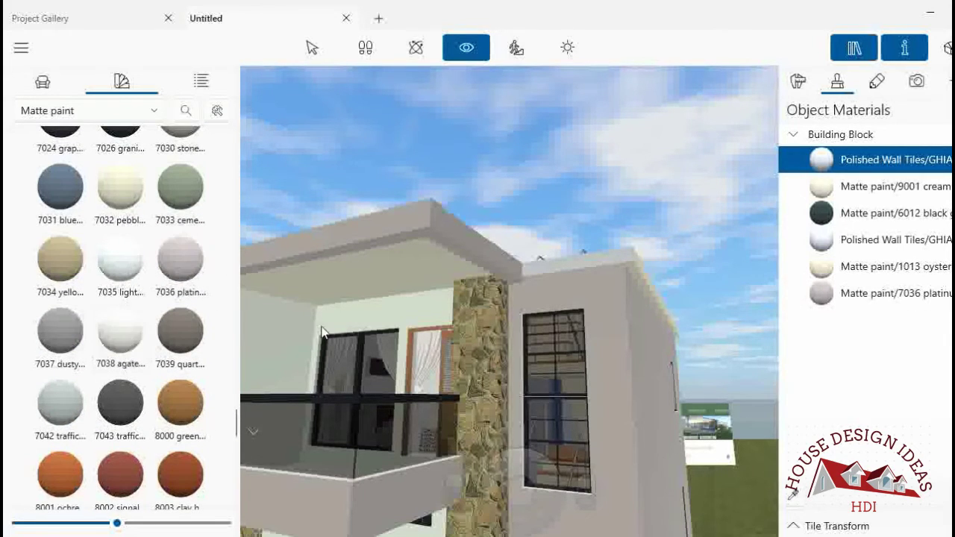
pyautogui.moveTo(129, 336); pyautogui.dragTo(359, 355)
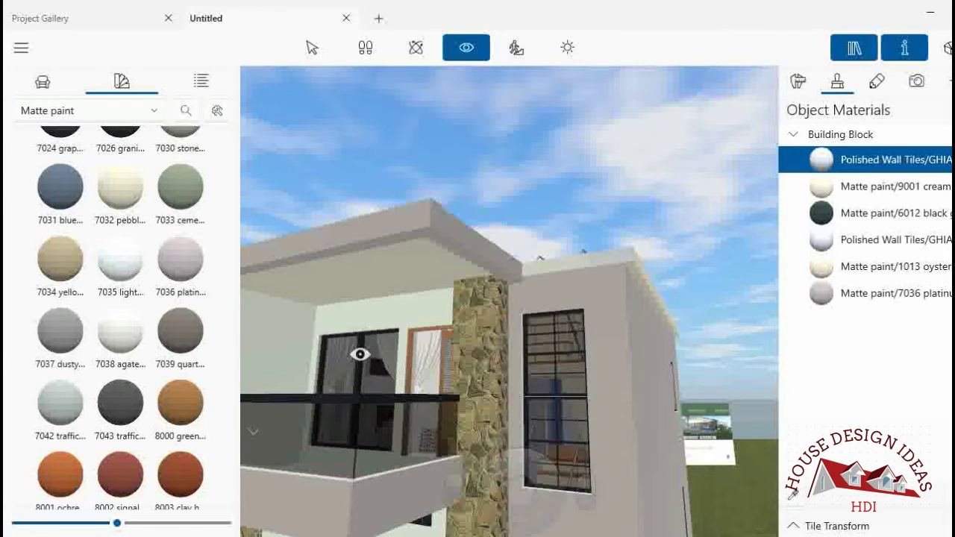
pyautogui.scroll(-2, 171, 347)
pyautogui.scroll(-5, 171, 346)
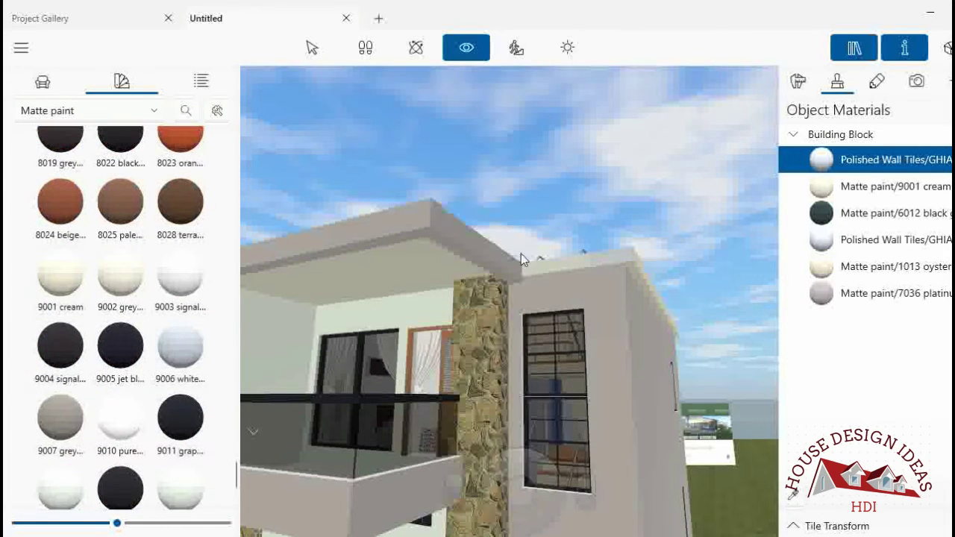
pyautogui.moveTo(470, 287); pyautogui.dragTo(416, 288)
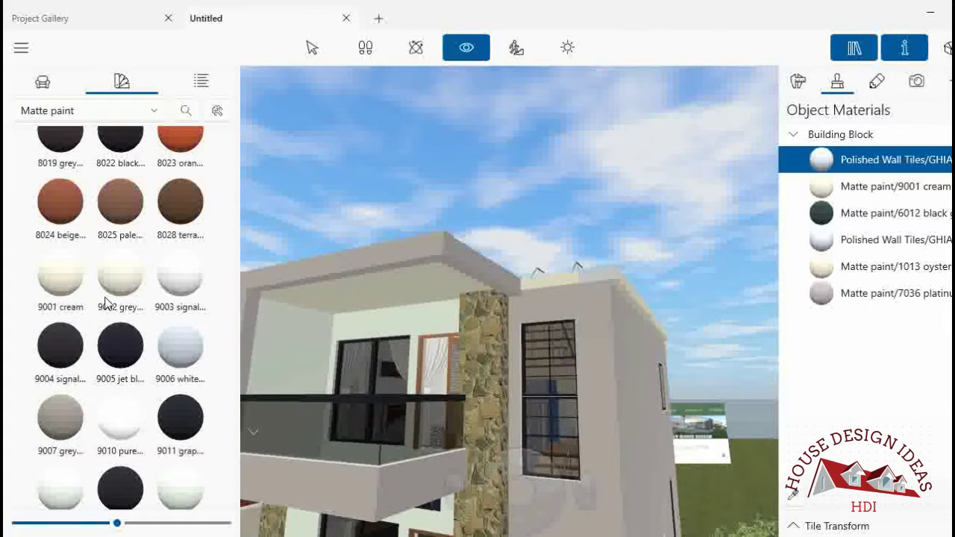
pyautogui.moveTo(84, 340); pyautogui.dragTo(418, 299)
pyautogui.scroll(-2, 125, 300)
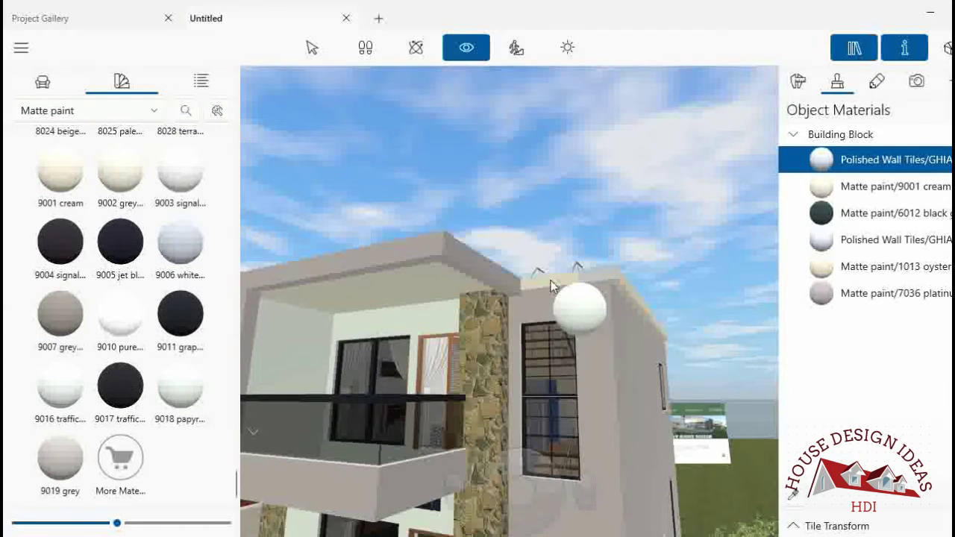
# - Paint the walls and right parapet edge 9018 papyrus white, then move closer to inspect
pyautogui.moveTo(185, 404); pyautogui.dragTo(398, 334)
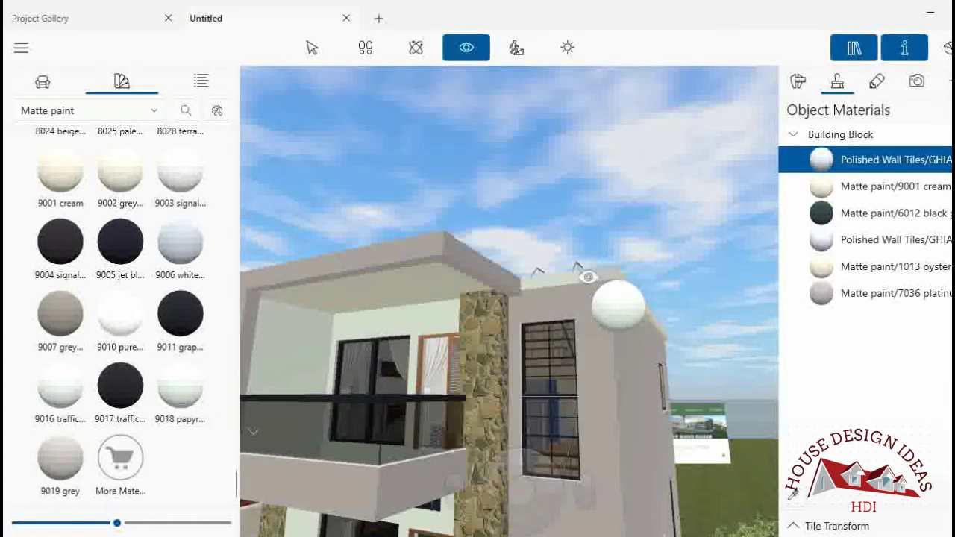
pyautogui.moveTo(510, 326); pyautogui.dragTo(618, 305)
pyautogui.moveTo(202, 413)
pyautogui.mouseDown()
pyautogui.moveTo(627, 290)
pyautogui.moveTo(529, 317)
pyautogui.mouseUp()
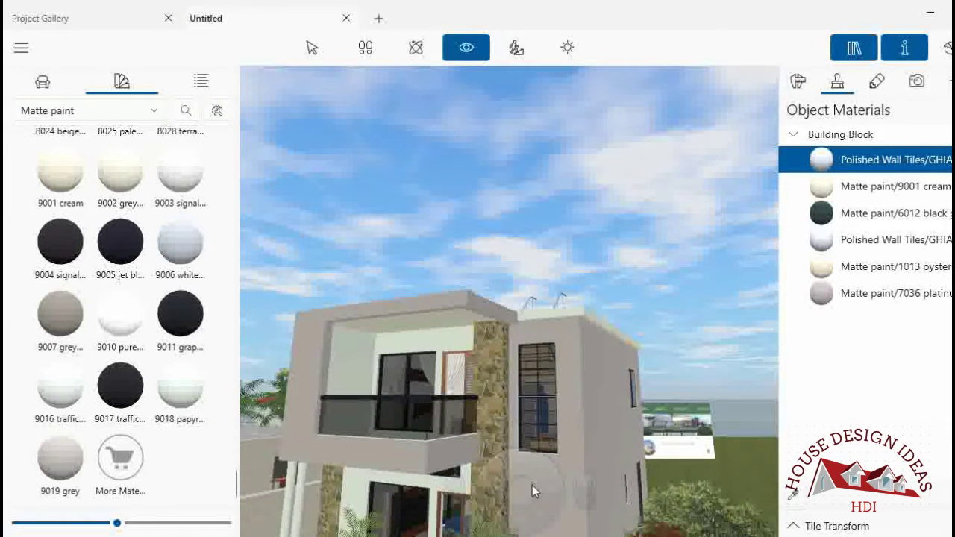
pyautogui.moveTo(532, 484)
pyautogui.mouseDown()
pyautogui.moveTo(508, 447)
pyautogui.moveTo(526, 195)
pyautogui.mouseUp()
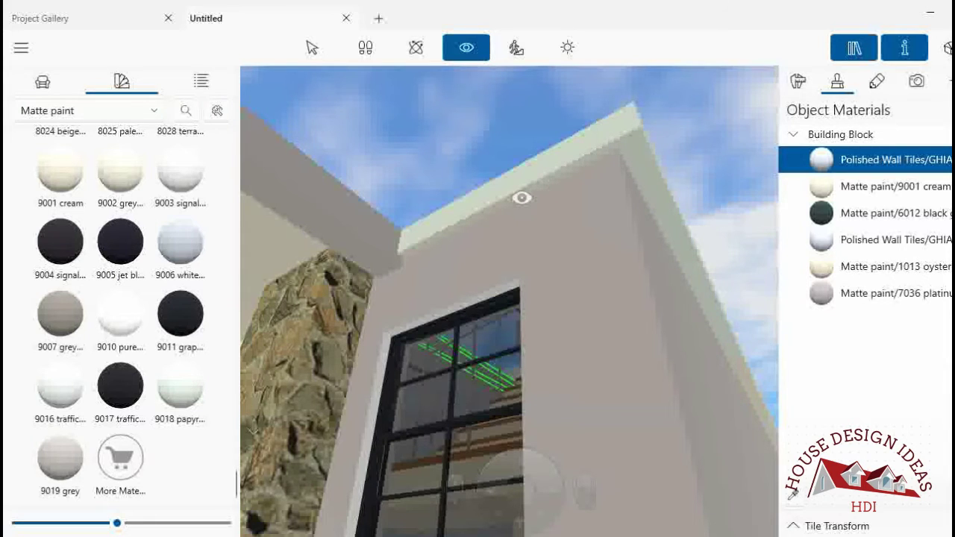
pyautogui.moveTo(521, 197)
pyautogui.mouseDown()
pyautogui.moveTo(587, 236)
pyautogui.moveTo(575, 219)
pyautogui.mouseUp()
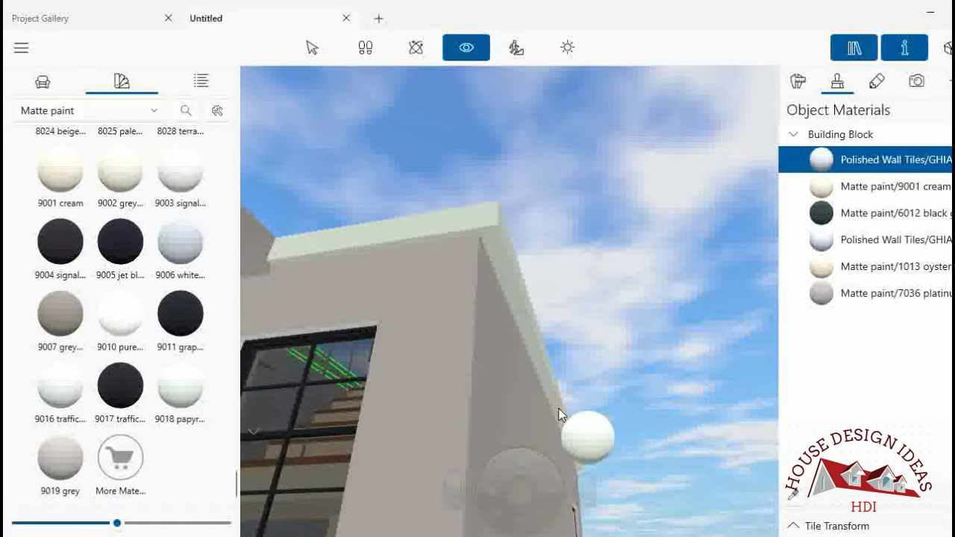
pyautogui.moveTo(527, 271)
pyautogui.mouseDown()
pyautogui.moveTo(518, 279)
pyautogui.moveTo(499, 222)
pyautogui.moveTo(494, 326)
pyautogui.mouseUp()
# - Switch to the 2D plan, pan to the stairs, and zoom in on the bottom building block's corner
pyautogui.click(945, 51)
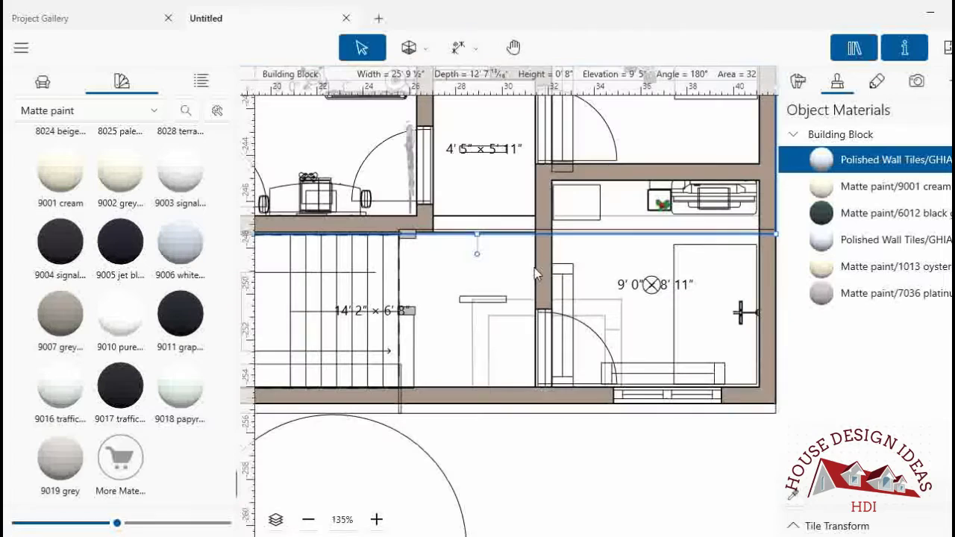
pyautogui.click(513, 47)
pyautogui.moveTo(420, 242)
pyautogui.mouseDown()
pyautogui.moveTo(718, 204)
pyautogui.moveTo(717, 224)
pyautogui.mouseUp()
pyautogui.click(361, 47)
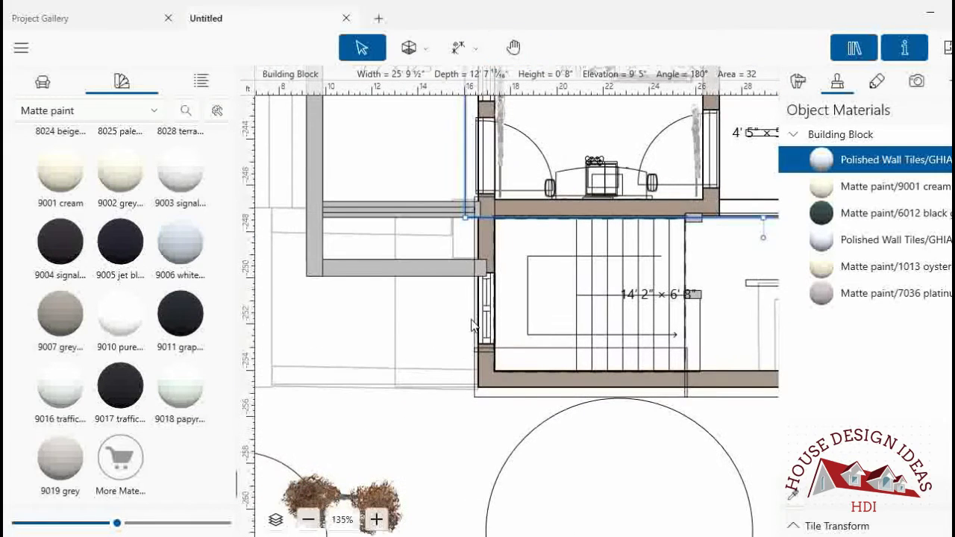
pyautogui.click(478, 377)
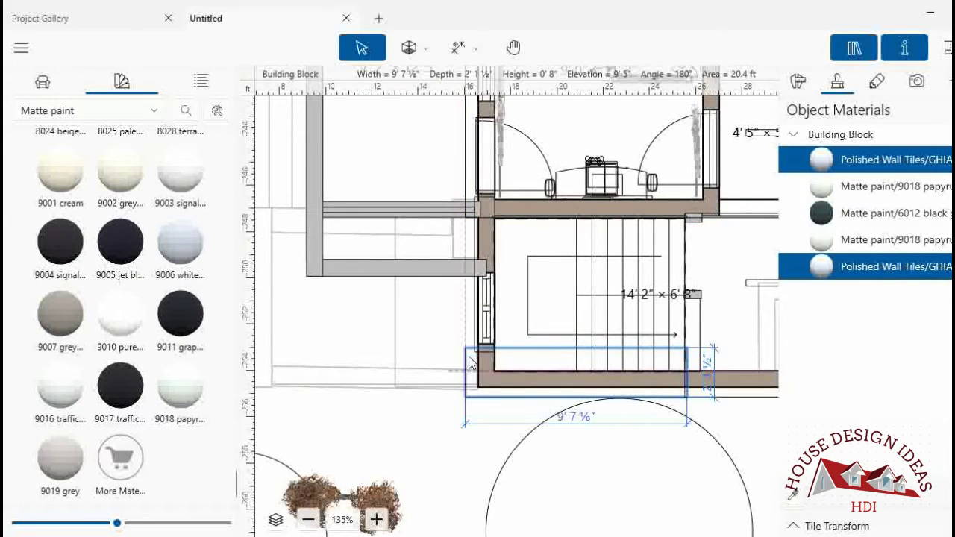
pyautogui.click(478, 320)
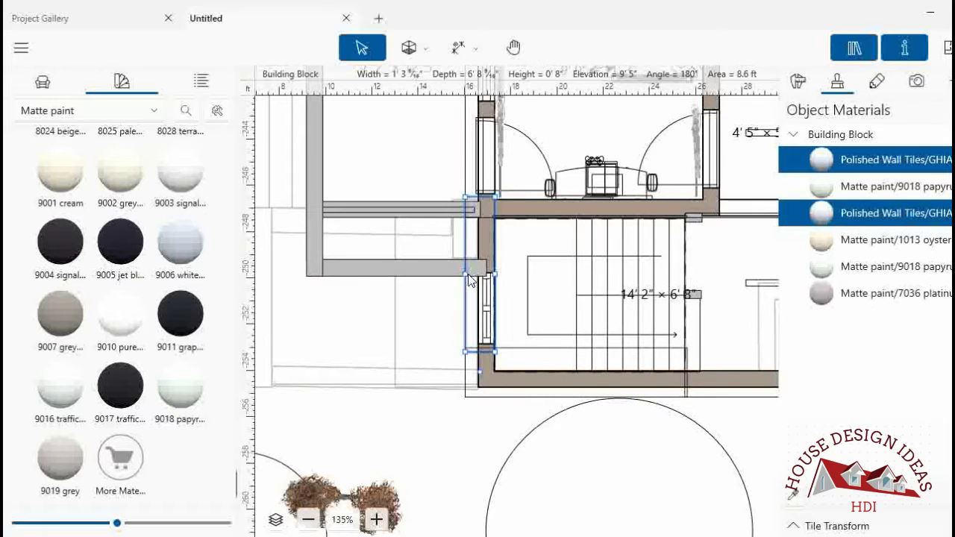
pyautogui.scroll(-2, 565, 344)
pyautogui.click(543, 327)
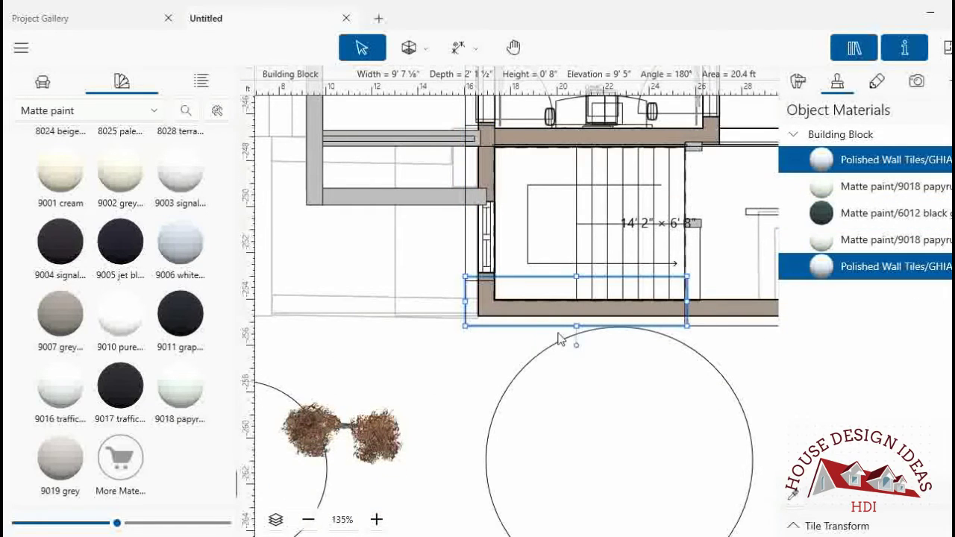
pyautogui.click(377, 520)
pyautogui.click(377, 520)
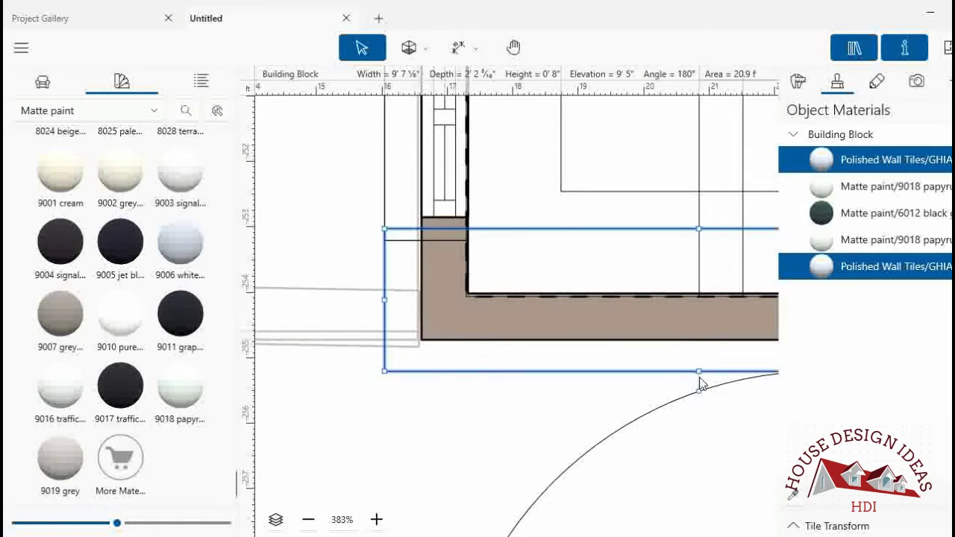
# - Deselect everything, pan to the block's right end and reselect the bottom building block
pyautogui.click(382, 412)
pyautogui.click(509, 400)
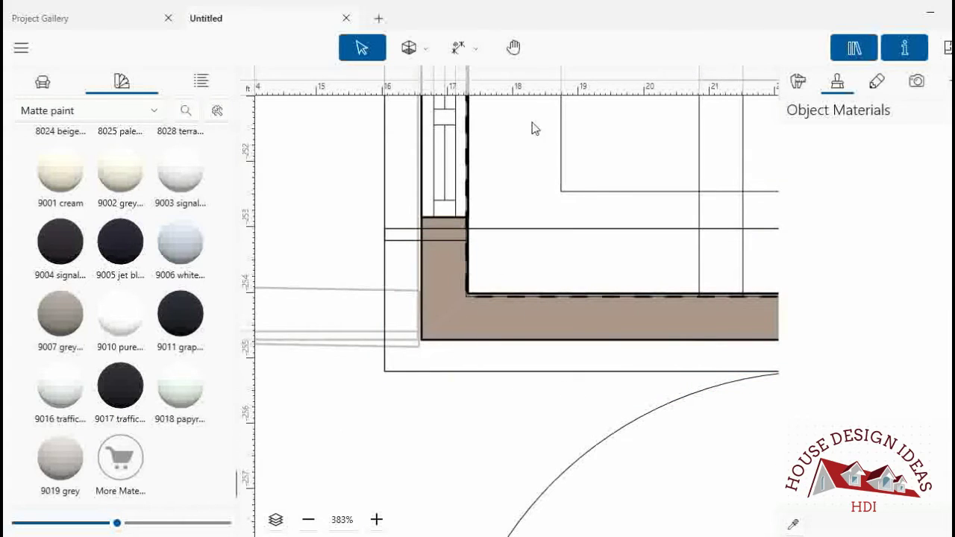
pyautogui.click(513, 48)
pyautogui.moveTo(669, 188); pyautogui.dragTo(302, 157)
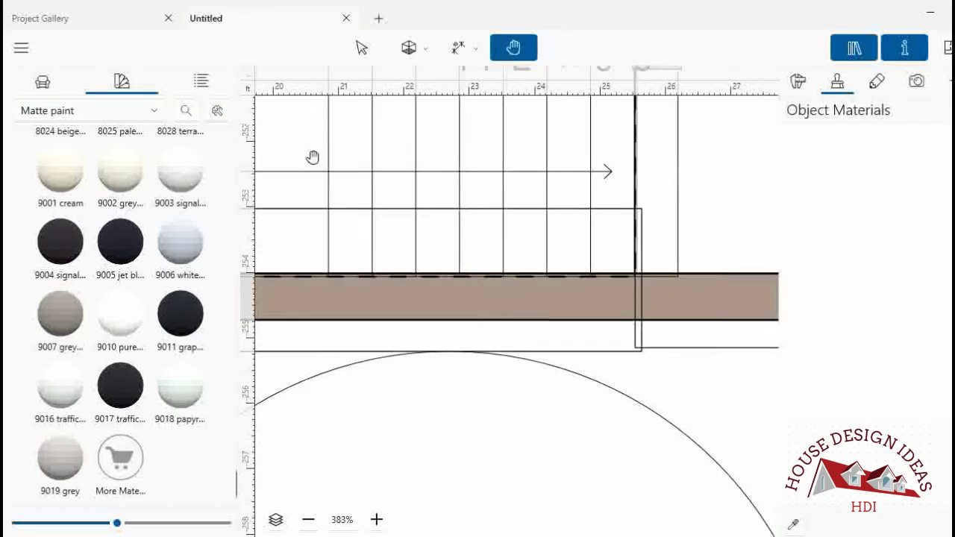
pyautogui.click(362, 47)
pyautogui.click(673, 354)
# - Pan the plan along the bottom wall over to the stair wall edge
pyautogui.click(513, 48)
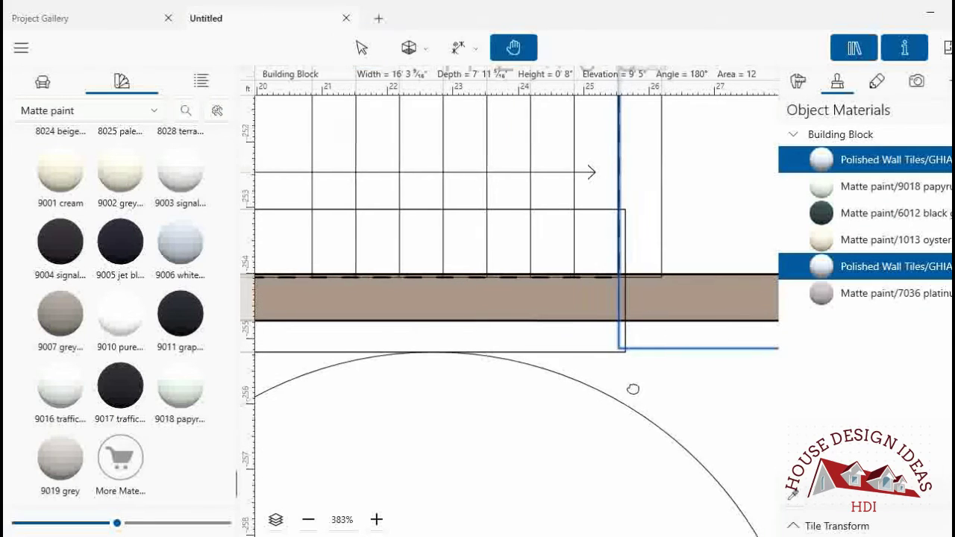
pyautogui.moveTo(631, 388); pyautogui.dragTo(409, 364)
pyautogui.click(361, 47)
pyautogui.click(513, 47)
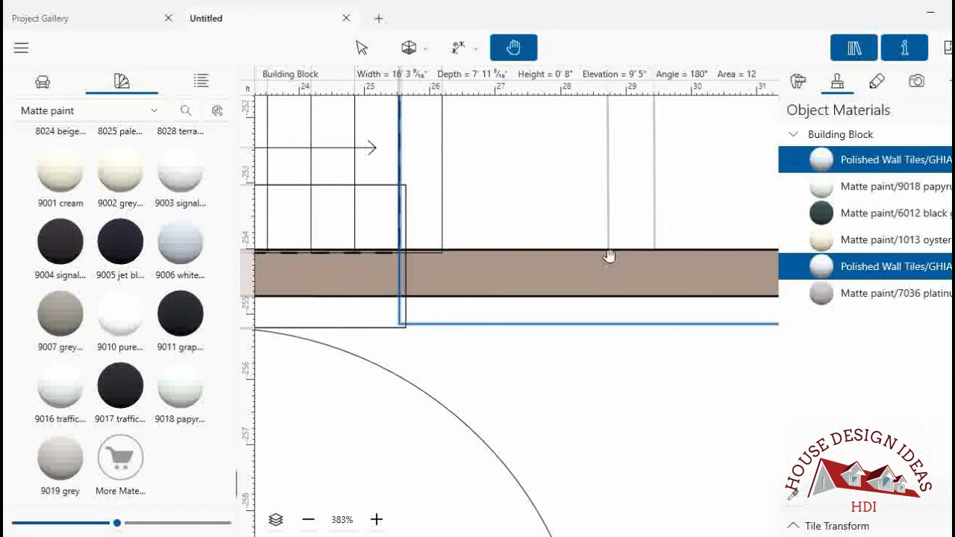
pyautogui.moveTo(684, 381); pyautogui.dragTo(326, 358)
pyautogui.scroll(-2, 452, 336)
pyautogui.scroll(-2, 409, 350)
pyautogui.moveTo(409, 349); pyautogui.dragTo(657, 362)
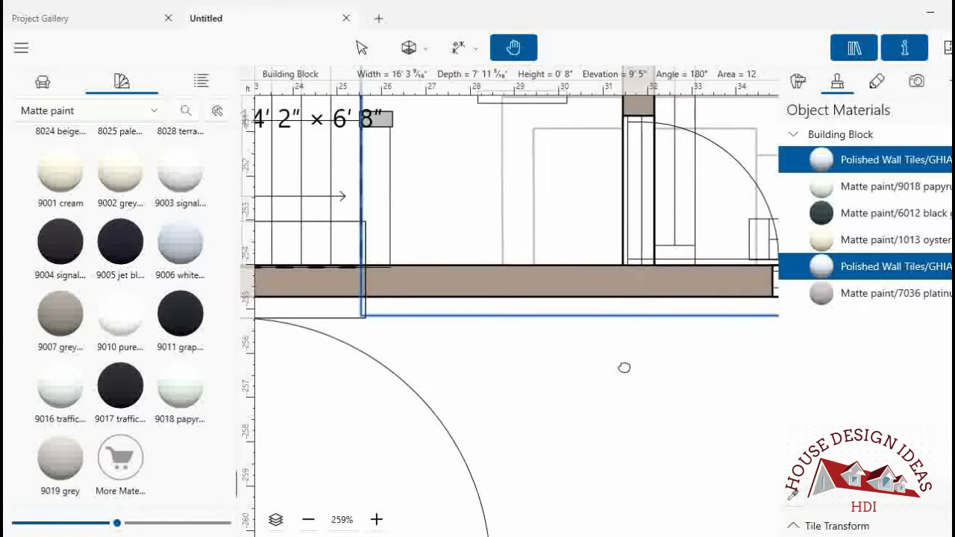
pyautogui.click(362, 48)
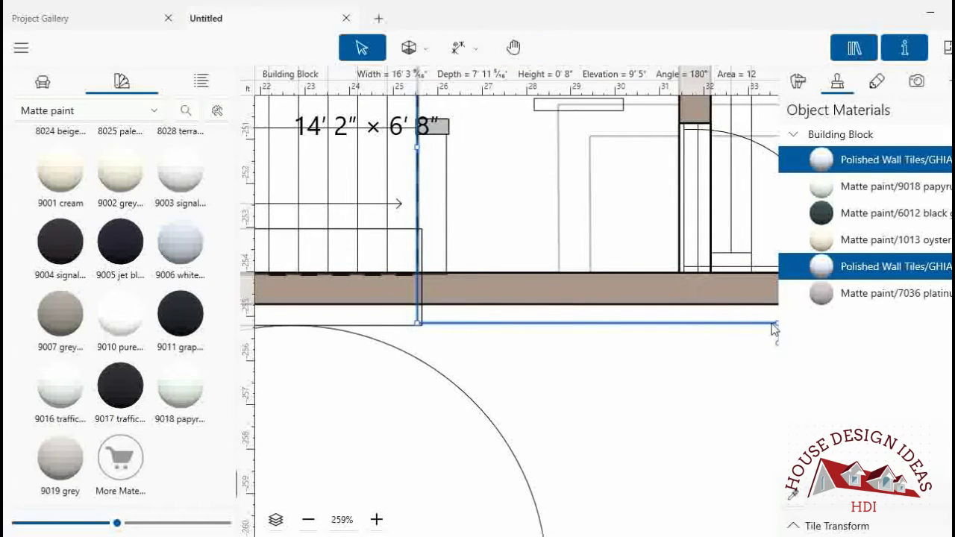
# - Clear the wall selection, bring the stair room and bushes into view, then go to 3D
pyautogui.click(718, 416)
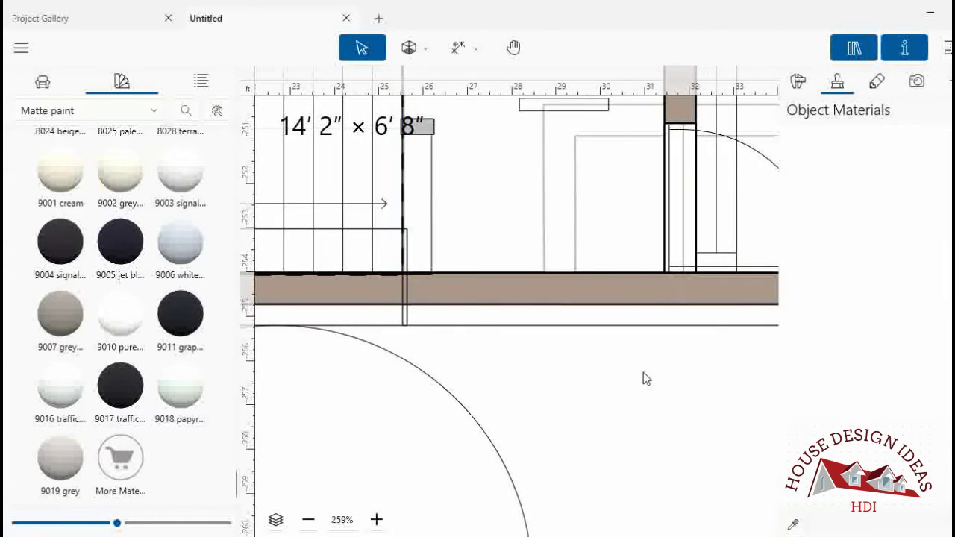
pyautogui.scroll(-2, 643, 380)
pyautogui.click(515, 49)
pyautogui.scroll(-2, 507, 306)
pyautogui.scroll(-1, 415, 364)
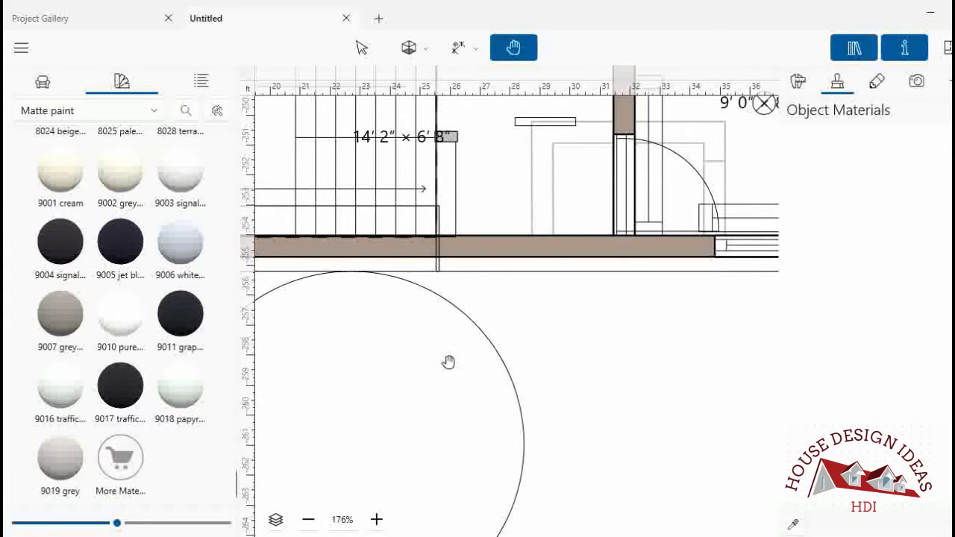
pyautogui.moveTo(448, 362); pyautogui.dragTo(805, 447)
pyautogui.scroll(-1, 806, 448)
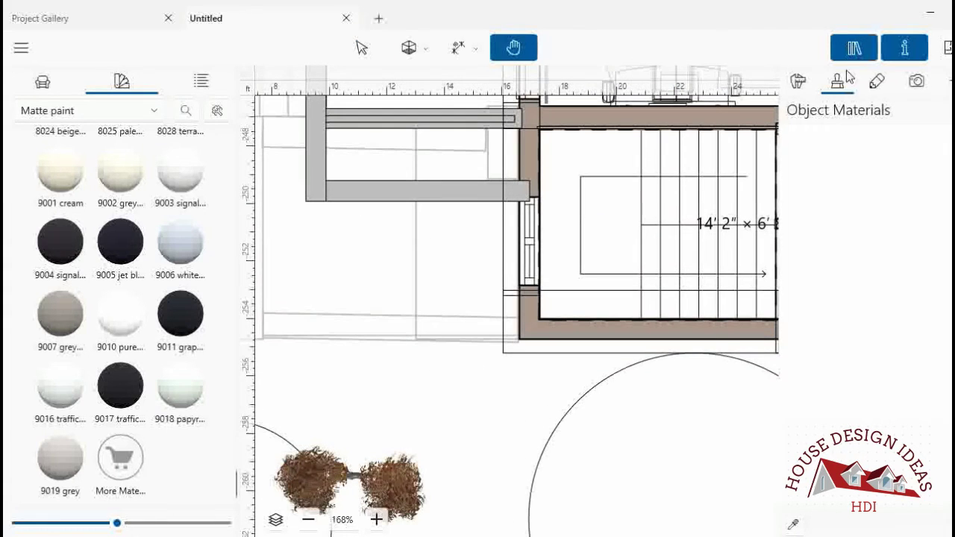
pyautogui.click(948, 49)
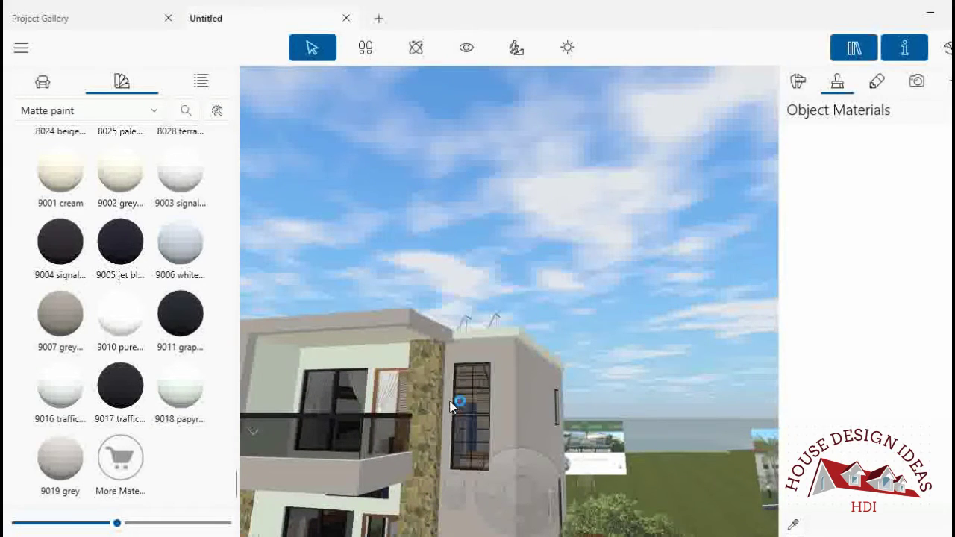
# - Walk the camera toward the house and select the roof end block to inspect its side
pyautogui.click(466, 47)
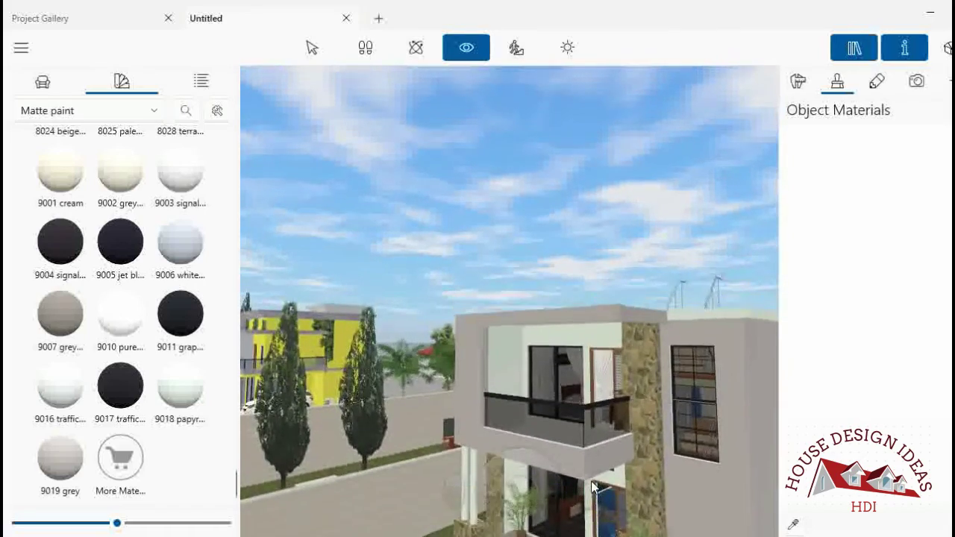
pyautogui.moveTo(523, 456); pyautogui.dragTo(519, 348)
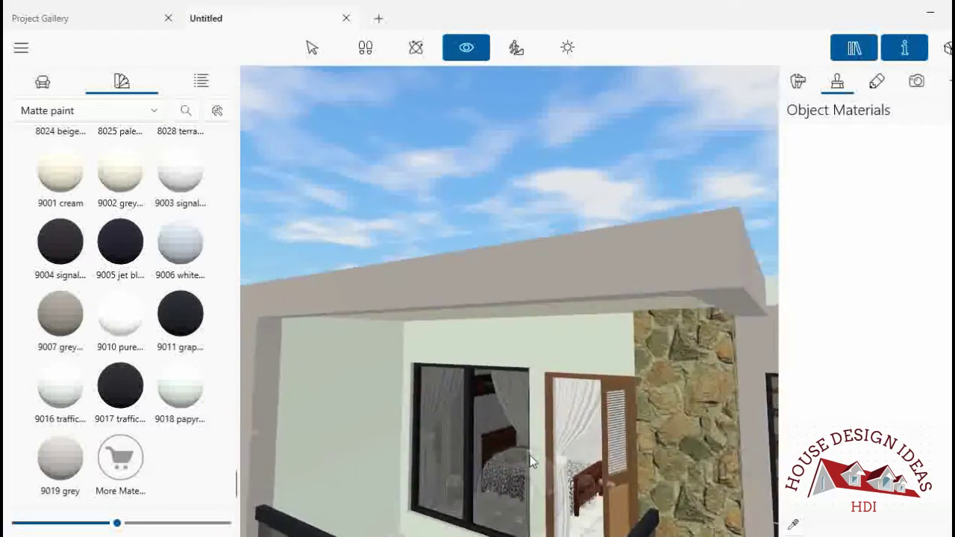
pyautogui.moveTo(495, 283); pyautogui.dragTo(526, 264)
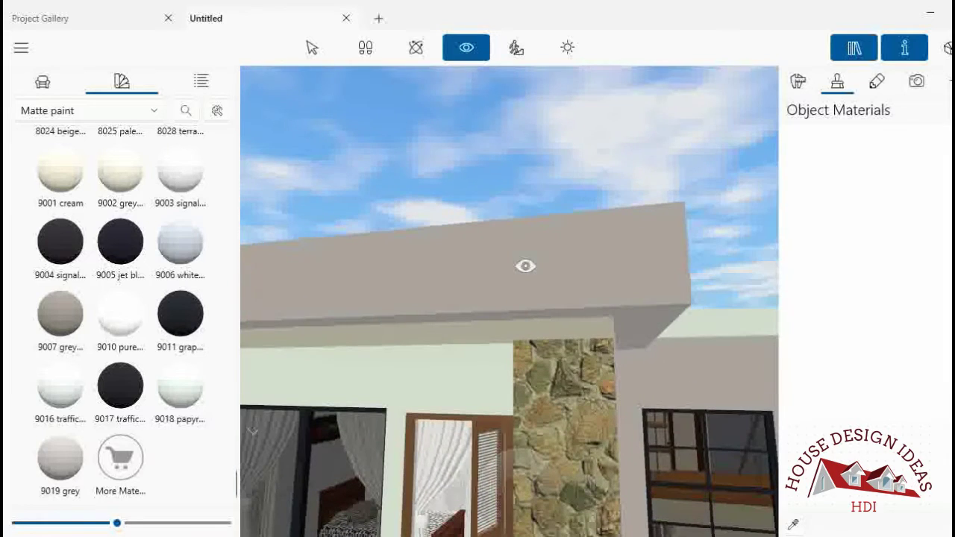
pyautogui.click(312, 48)
pyautogui.click(638, 330)
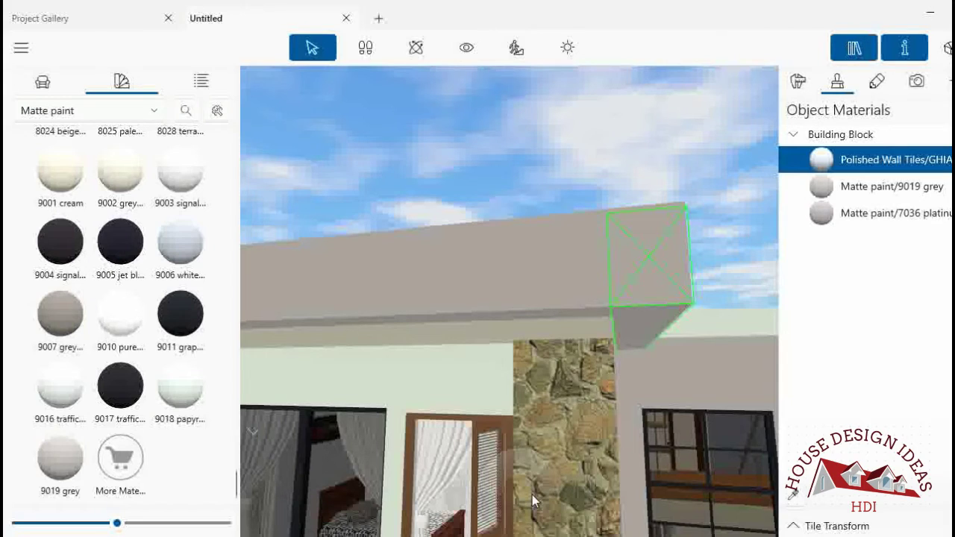
pyautogui.moveTo(549, 525); pyautogui.dragTo(546, 524)
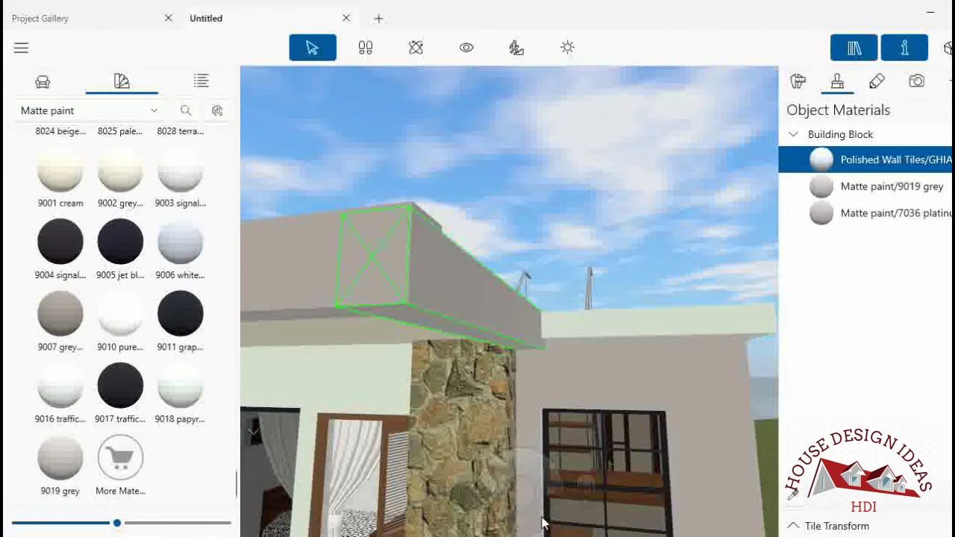
# - Deselect the block, raise the camera above the roof, and look down at the stair opening
pyautogui.click(467, 104)
pyautogui.moveTo(534, 209); pyautogui.dragTo(503, 87)
pyautogui.click(466, 47)
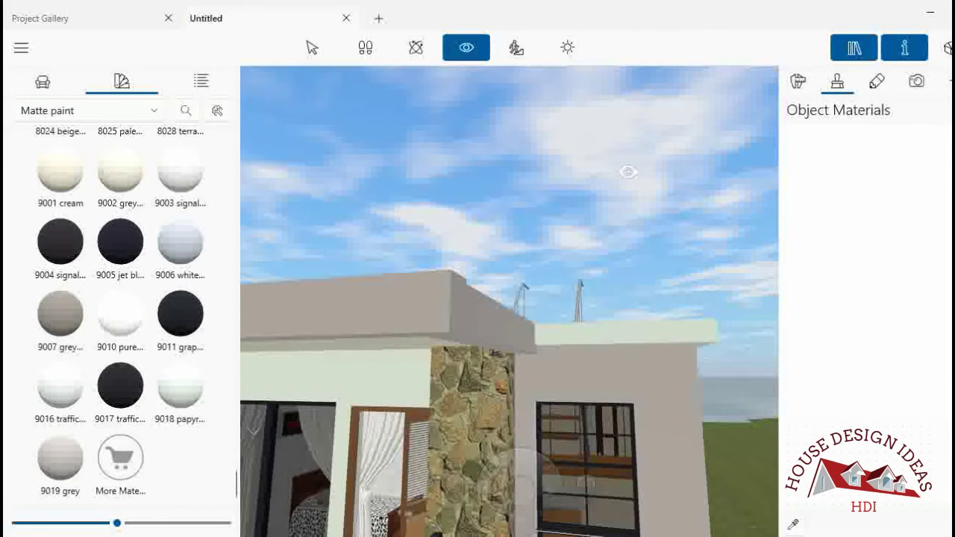
pyautogui.moveTo(627, 172)
pyautogui.mouseDown()
pyautogui.moveTo(565, 197)
pyautogui.moveTo(559, 214)
pyautogui.mouseUp()
pyautogui.click(588, 479)
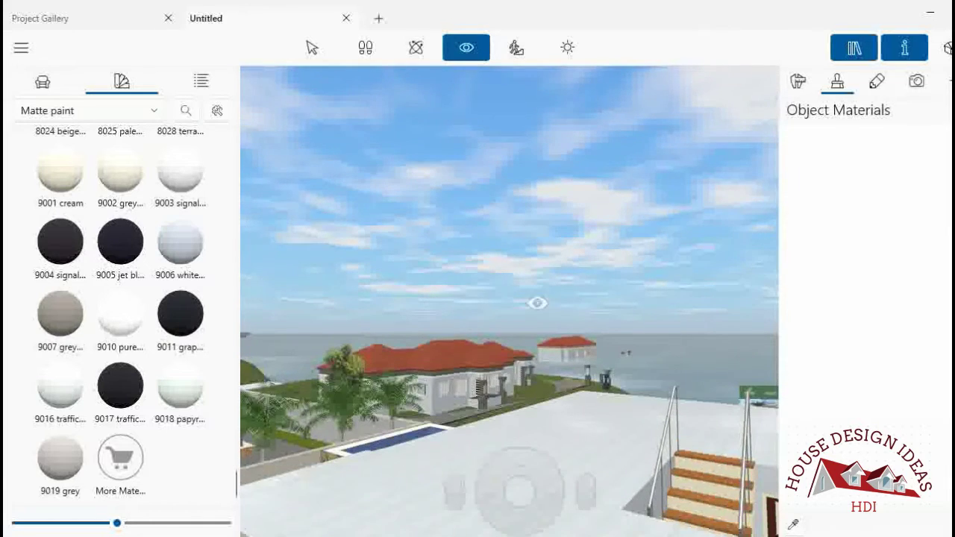
pyautogui.moveTo(504, 190)
pyautogui.mouseDown()
pyautogui.moveTo(618, 341)
pyautogui.moveTo(541, 369)
pyautogui.moveTo(488, 299)
pyautogui.mouseUp()
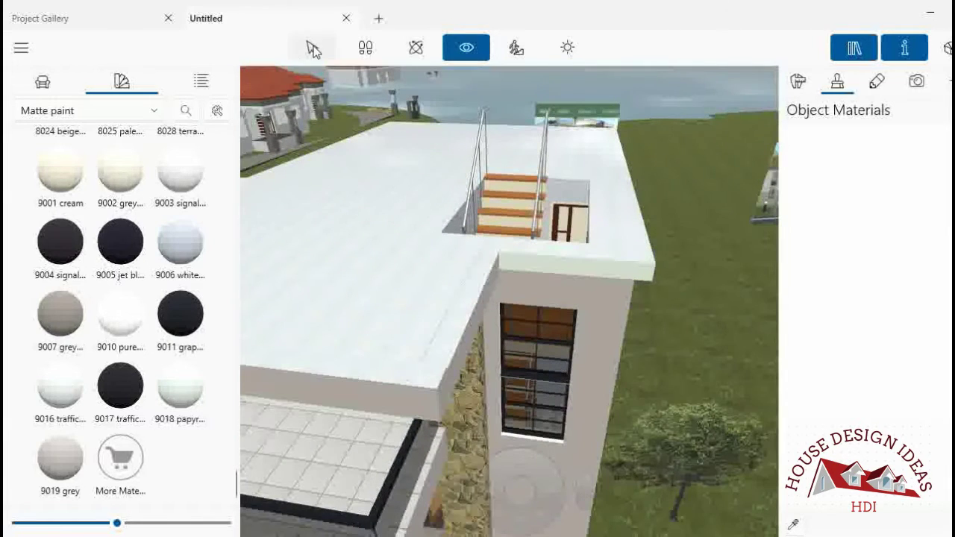
# - Check the roof edge block's dimensions, then select the tower-corner block and return to 2D
pyautogui.click(461, 324)
pyautogui.click(797, 81)
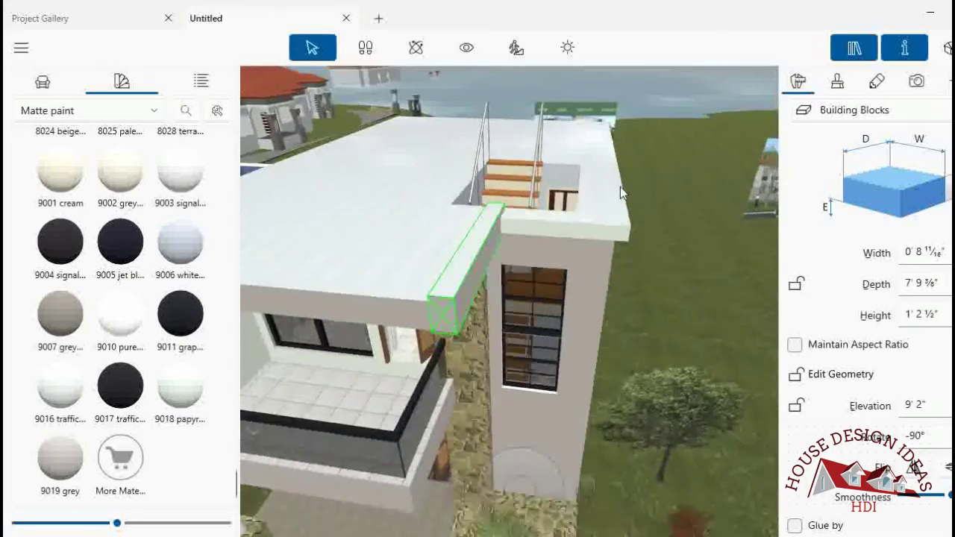
pyautogui.moveTo(620, 186)
pyautogui.mouseDown()
pyautogui.moveTo(586, 505)
pyautogui.moveTo(544, 267)
pyautogui.mouseUp()
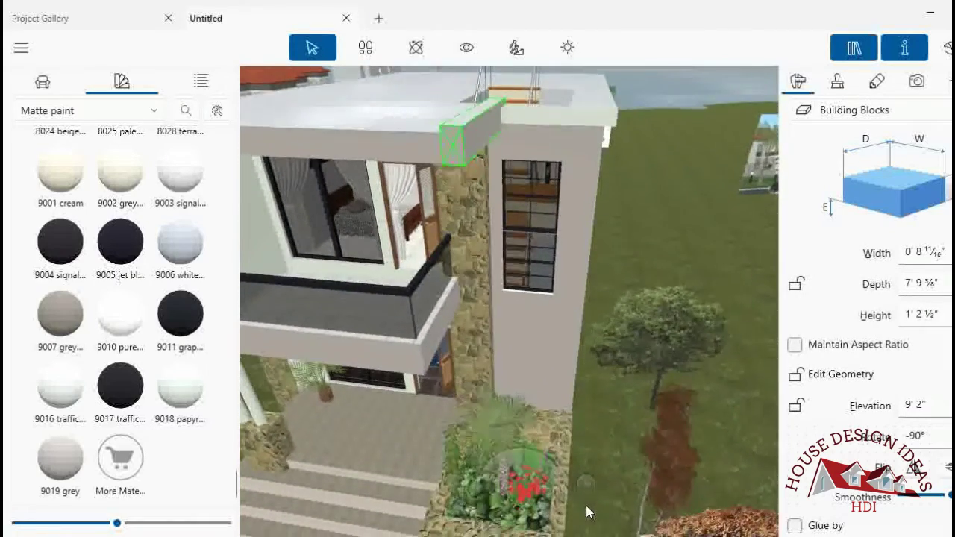
pyautogui.click(467, 47)
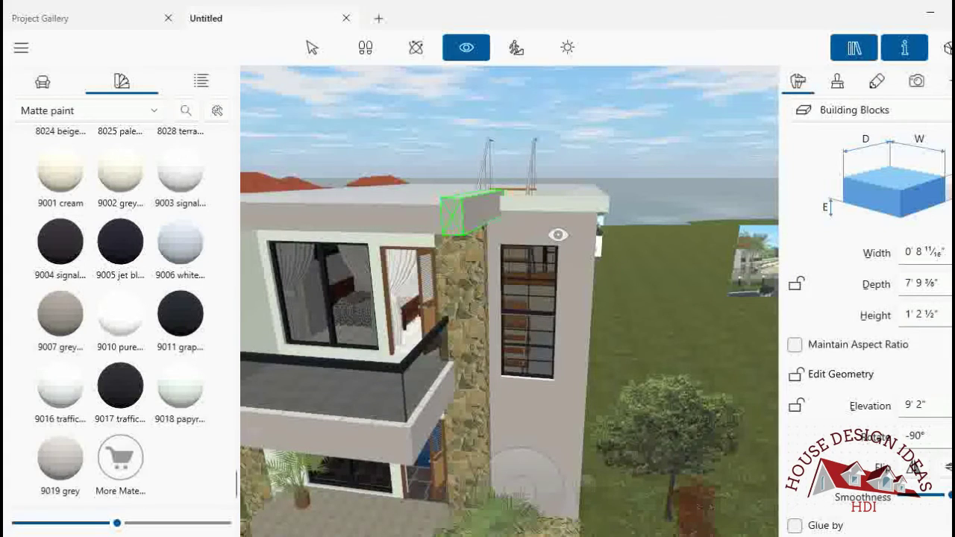
pyautogui.click(311, 47)
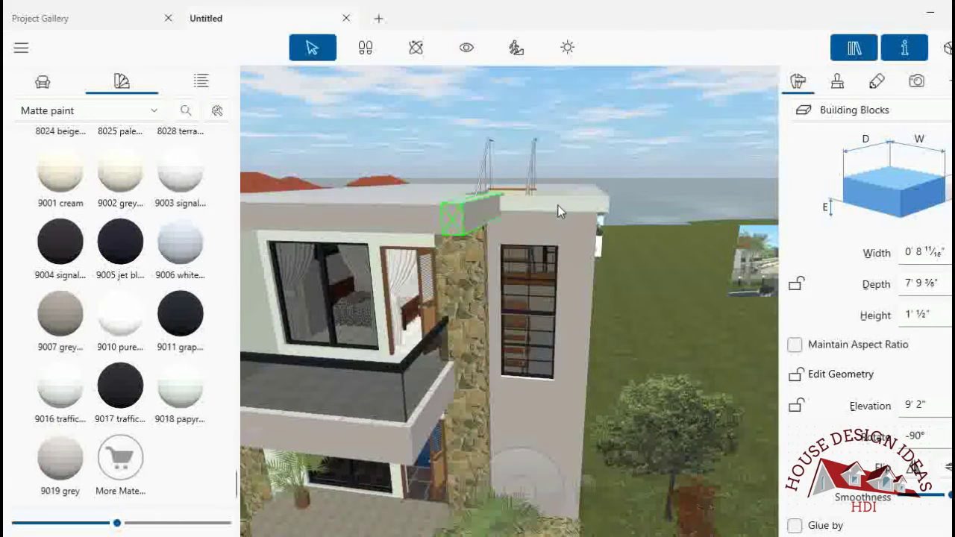
pyautogui.click(561, 211)
pyautogui.click(947, 47)
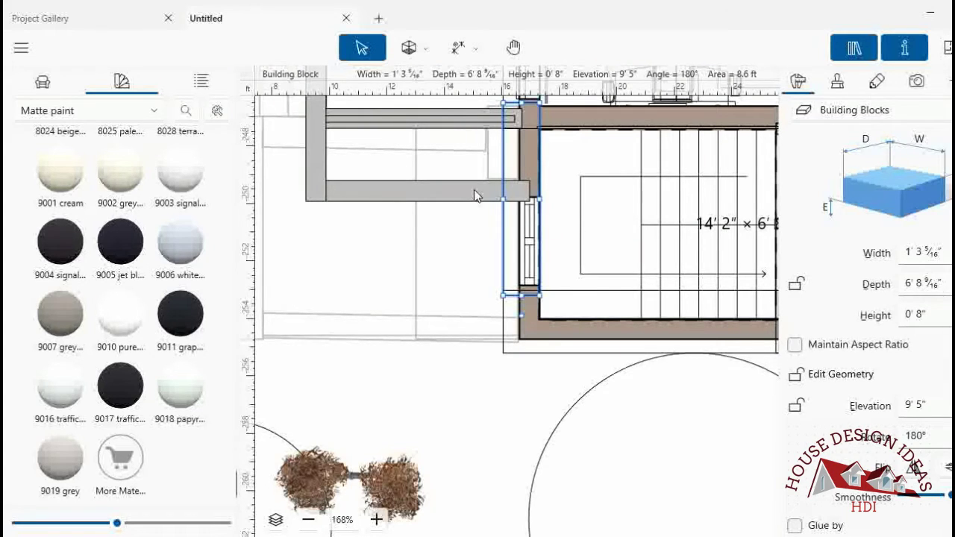
# - In 3D, nudge the parapet block height to 0' 9" and back to 0' 8"
pyautogui.click(946, 49)
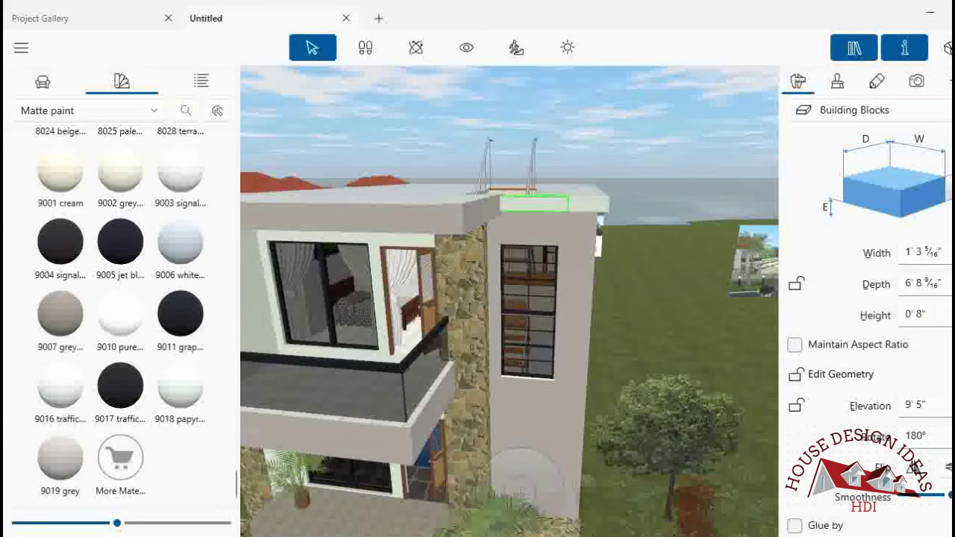
pyautogui.press('Up')
pyautogui.scroll(1, 522, 459)
pyautogui.scroll(2, 522, 458)
pyautogui.scroll(2, 522, 458)
pyautogui.scroll(2, 522, 458)
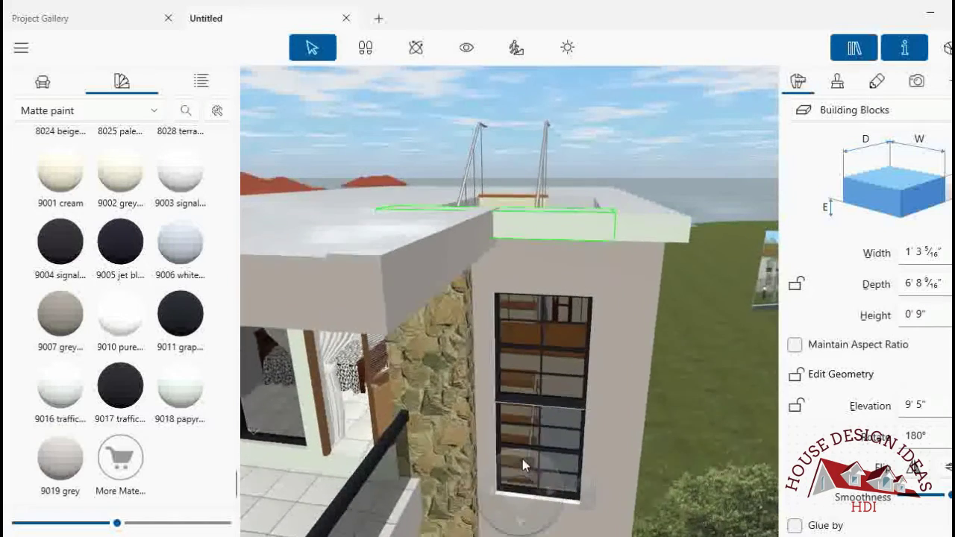
pyautogui.scroll(2, 522, 458)
pyautogui.scroll(2, 522, 459)
pyautogui.scroll(2, 522, 459)
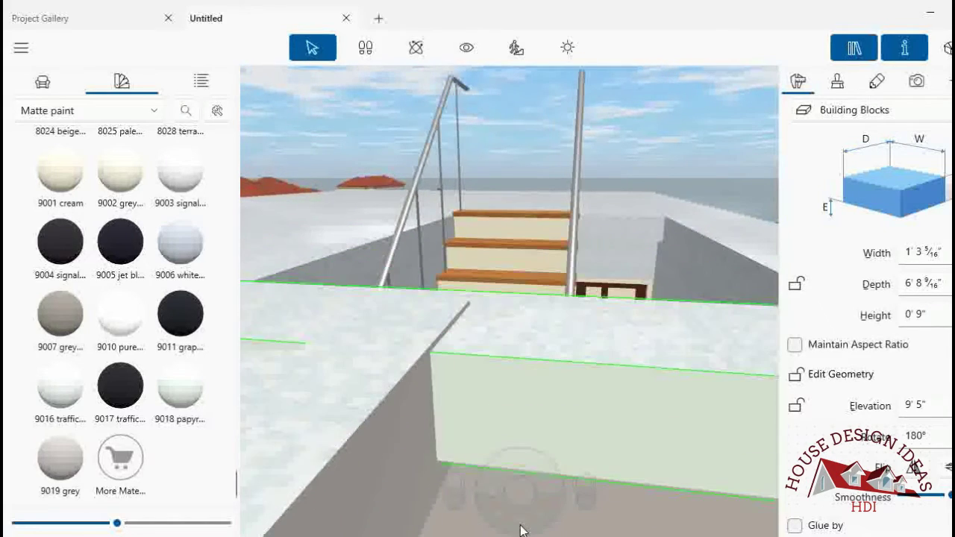
pyautogui.scroll(-2, 521, 530)
pyautogui.scroll(-2, 521, 530)
pyautogui.scroll(-2, 520, 529)
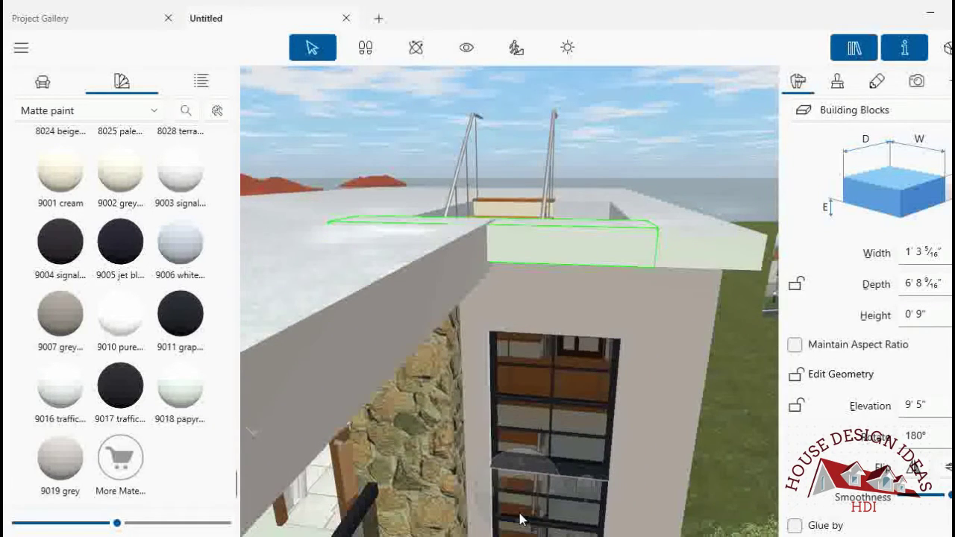
pyautogui.press('Down')
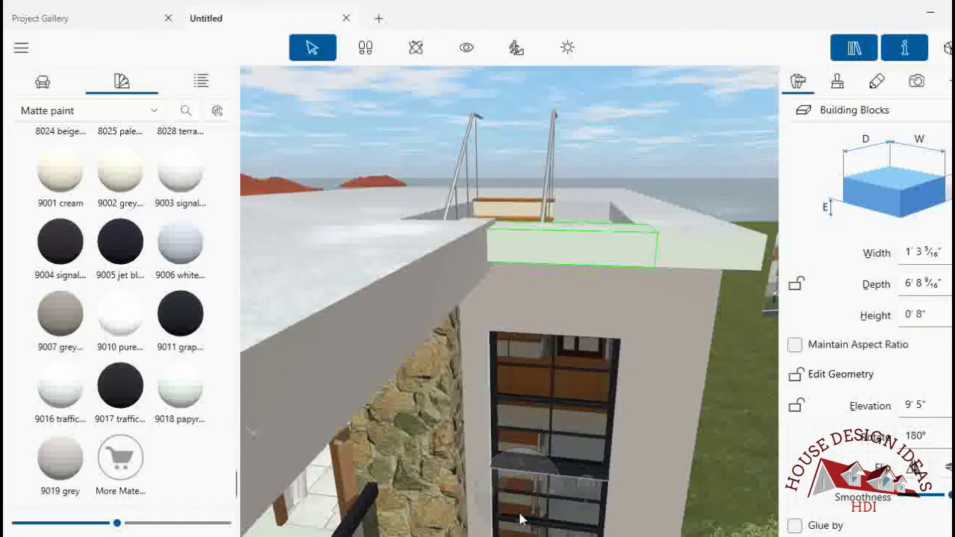
# - Select the long roof-edge parapet block, orbit to inspect it, and return to 2D
pyautogui.click(762, 250)
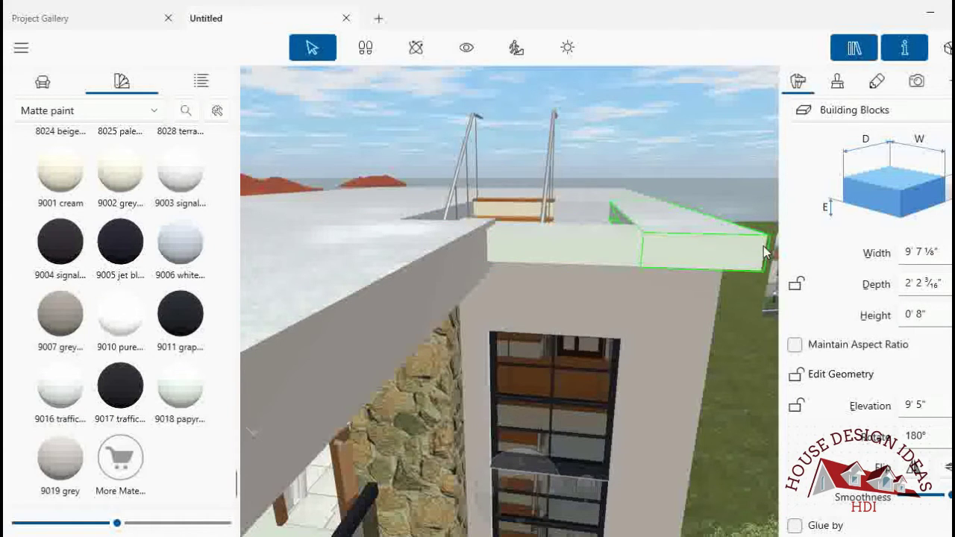
pyautogui.moveTo(627, 376); pyautogui.dragTo(518, 498)
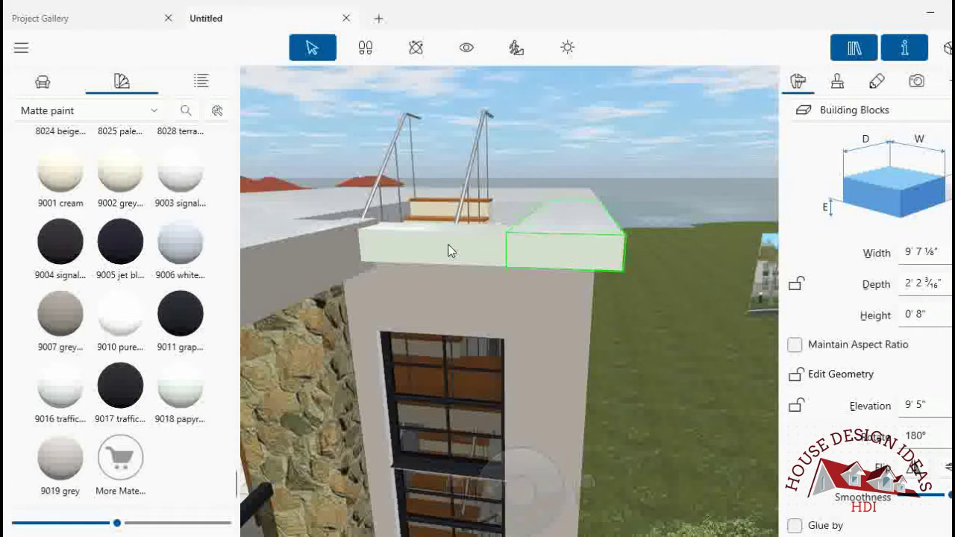
pyautogui.click(946, 48)
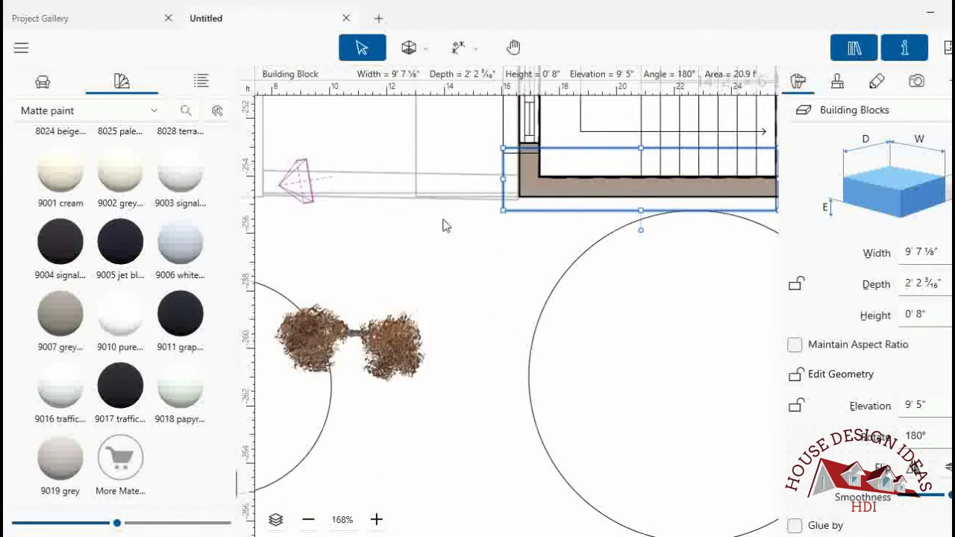
# - Duplicate the parapet block and slim the copy to 0' 10" under the wall
pyautogui.press('h')
pyautogui.moveTo(646, 314); pyautogui.dragTo(405, 332)
pyautogui.scroll(-2, 388, 333)
pyautogui.scroll(-3, 388, 299)
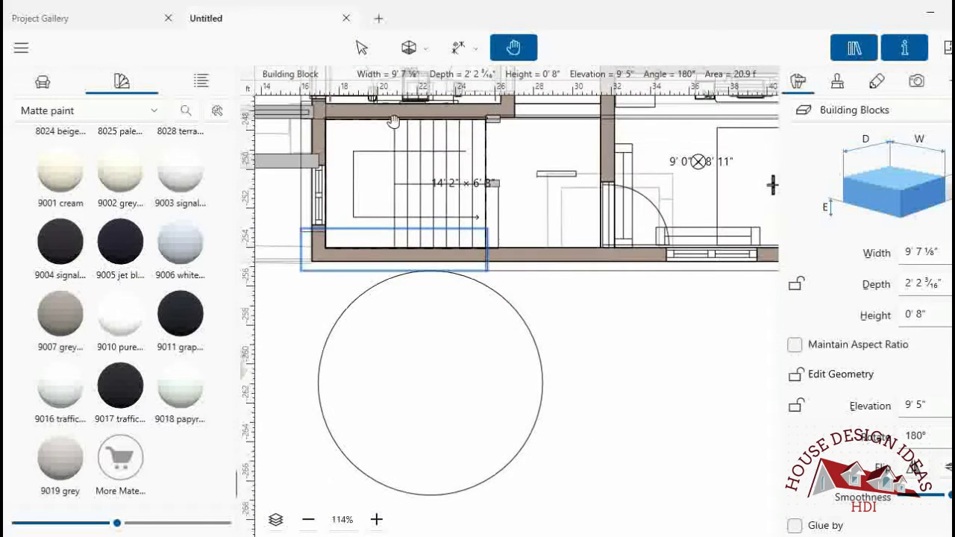
pyautogui.press('Escape')
pyautogui.rightClick(334, 273)
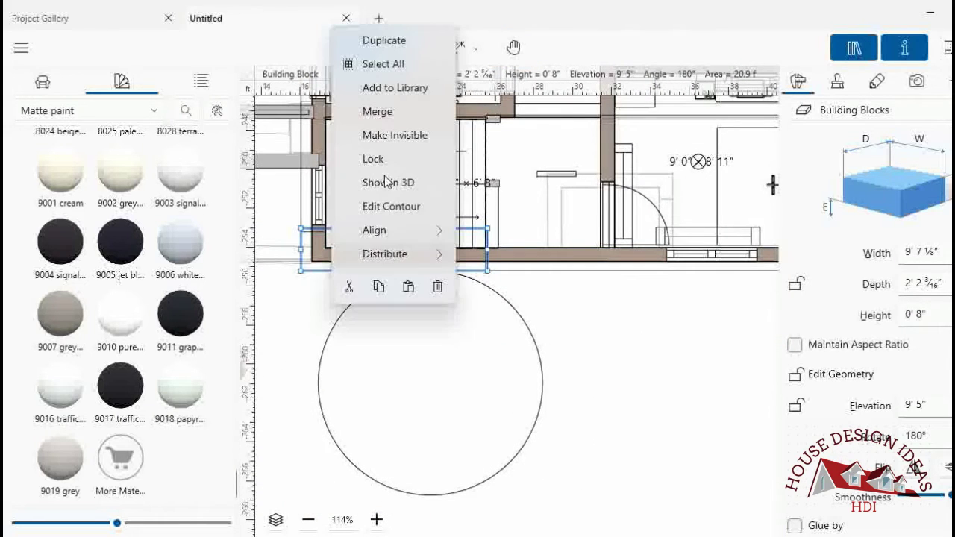
pyautogui.click(381, 41)
pyautogui.moveTo(458, 294)
pyautogui.mouseDown()
pyautogui.moveTo(458, 319)
pyautogui.moveTo(402, 268)
pyautogui.moveTo(412, 270)
pyautogui.mouseUp()
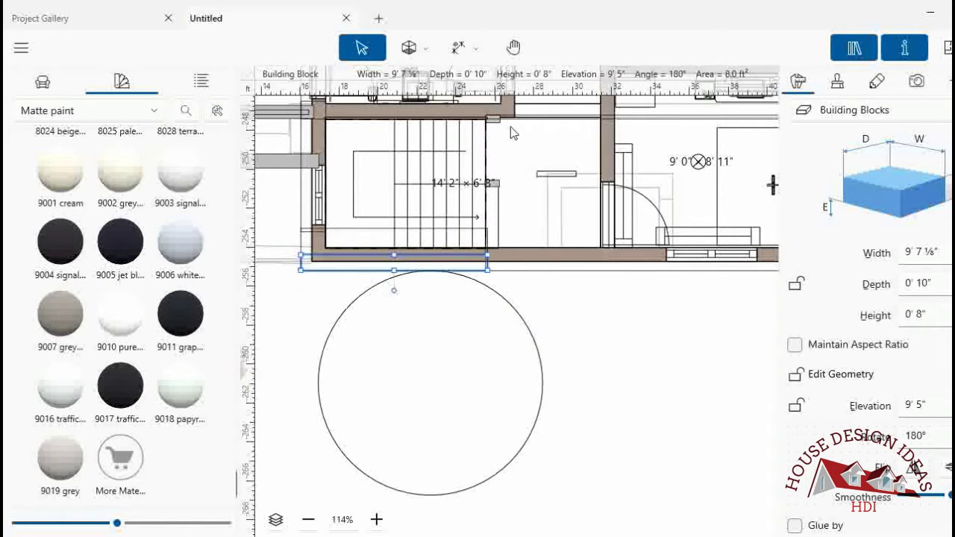
# - Stretch the thin block to 25'9½" along the house's lower edge
pyautogui.click(495, 41)
pyautogui.scroll(-2, 571, 122)
pyautogui.scroll(-1, 552, 149)
pyautogui.scroll(-1, 534, 166)
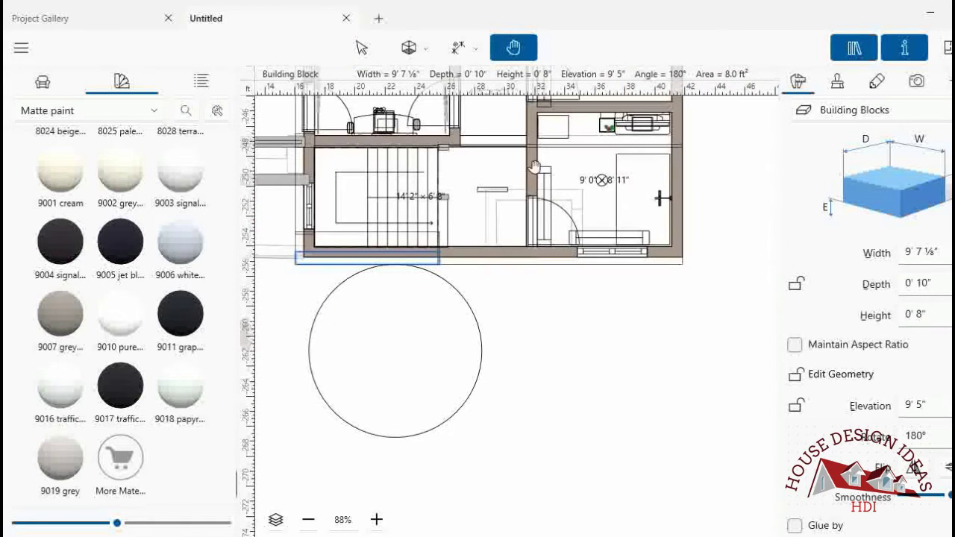
pyautogui.click(362, 47)
pyautogui.moveTo(439, 254); pyautogui.dragTo(682, 252)
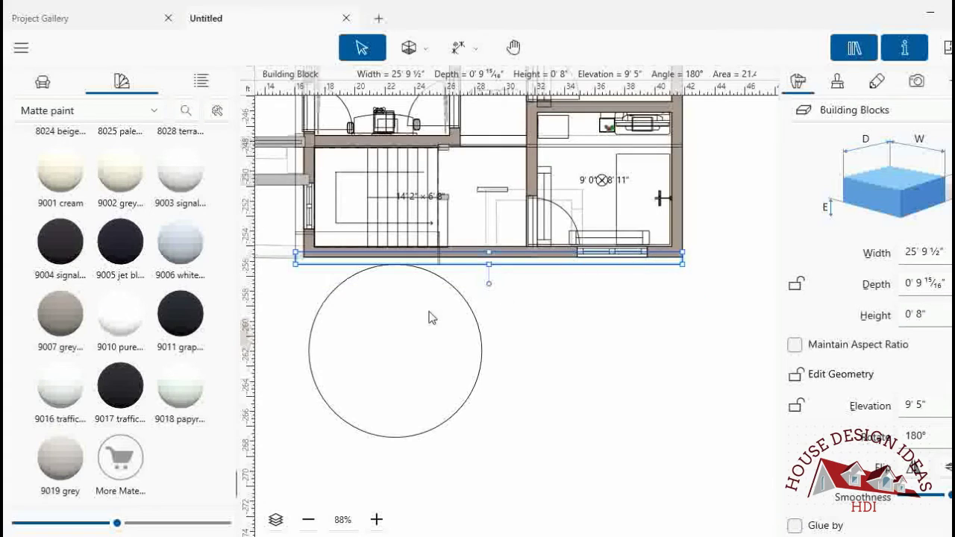
# - In the 3D view, raise the block to 9'10" elevation
pyautogui.click(946, 47)
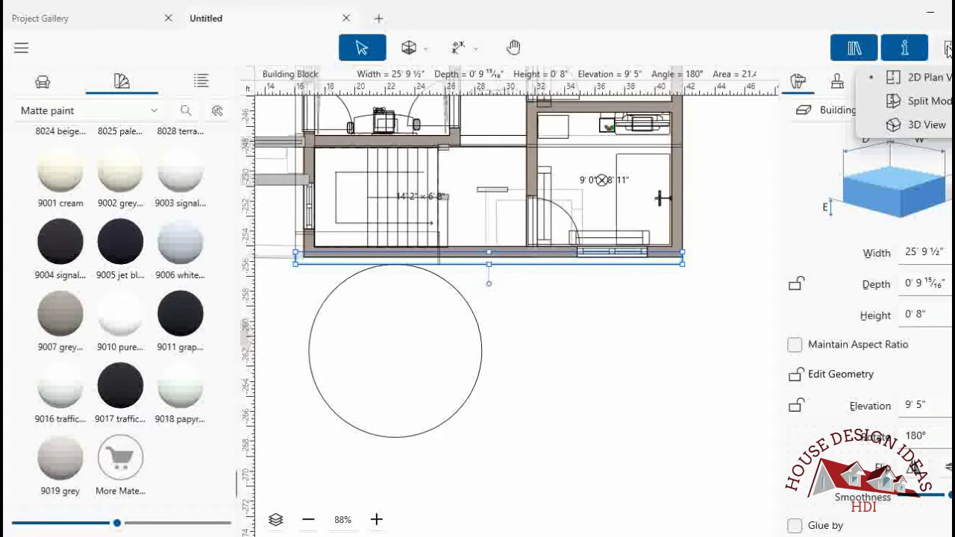
pyautogui.click(931, 125)
pyautogui.moveTo(600, 254); pyautogui.dragTo(600, 232)
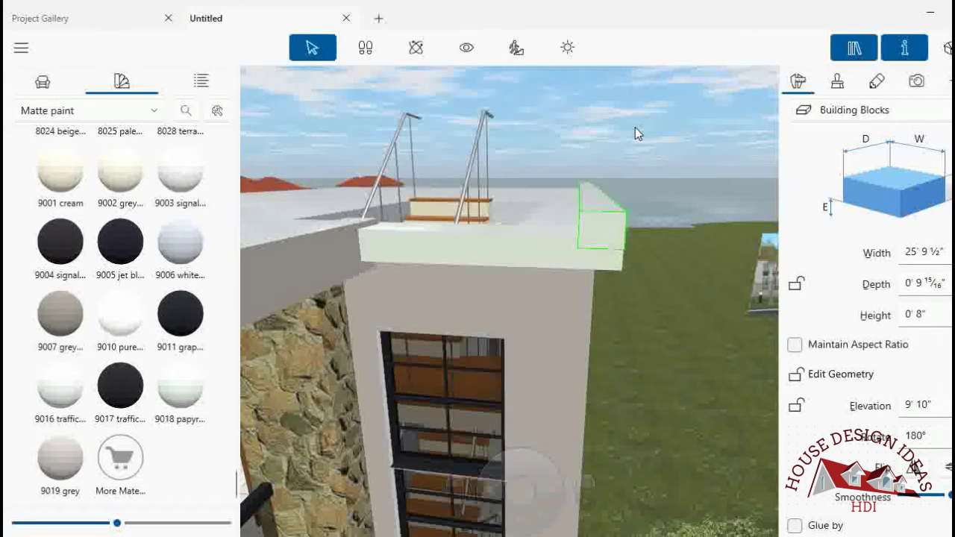
# - Duplicate the parapet block in 2D and start rotating the copy
pyautogui.hotkey('ctrl', '1')
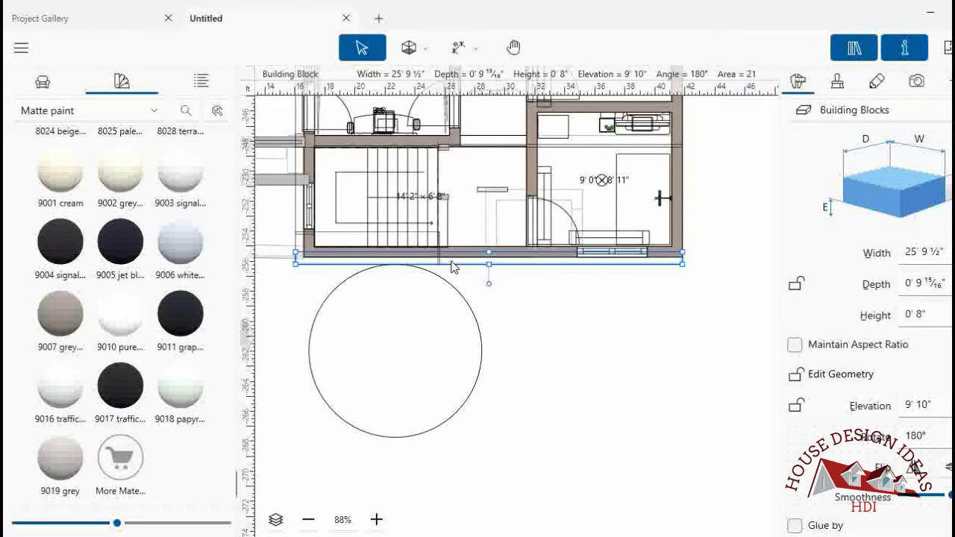
pyautogui.rightClick(451, 266)
pyautogui.click(522, 34)
pyautogui.moveTo(539, 336)
pyautogui.mouseDown()
pyautogui.moveTo(464, 336)
pyautogui.moveTo(435, 309)
pyautogui.mouseUp()
pyautogui.click(452, 324)
pyautogui.moveTo(410, 354); pyautogui.dragTo(417, 394)
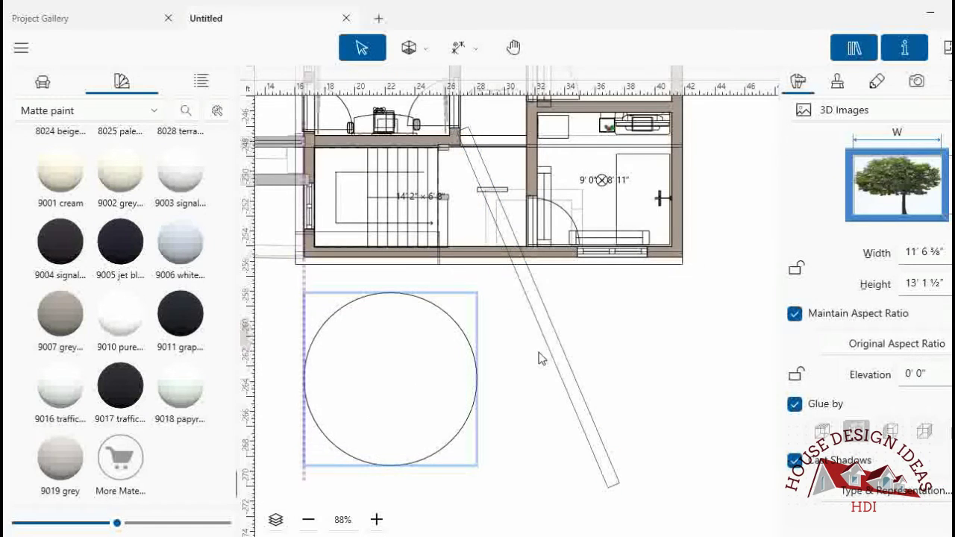
# - Turn the copy to vertical (90°) and move it onto the house's right edge
pyautogui.click(528, 328)
pyautogui.moveTo(515, 316)
pyautogui.mouseDown()
pyautogui.moveTo(498, 308)
pyautogui.moveTo(512, 307)
pyautogui.mouseUp()
pyautogui.click(518, 317)
pyautogui.click(525, 321)
pyautogui.scroll(2, 548, 417)
pyautogui.click(308, 520)
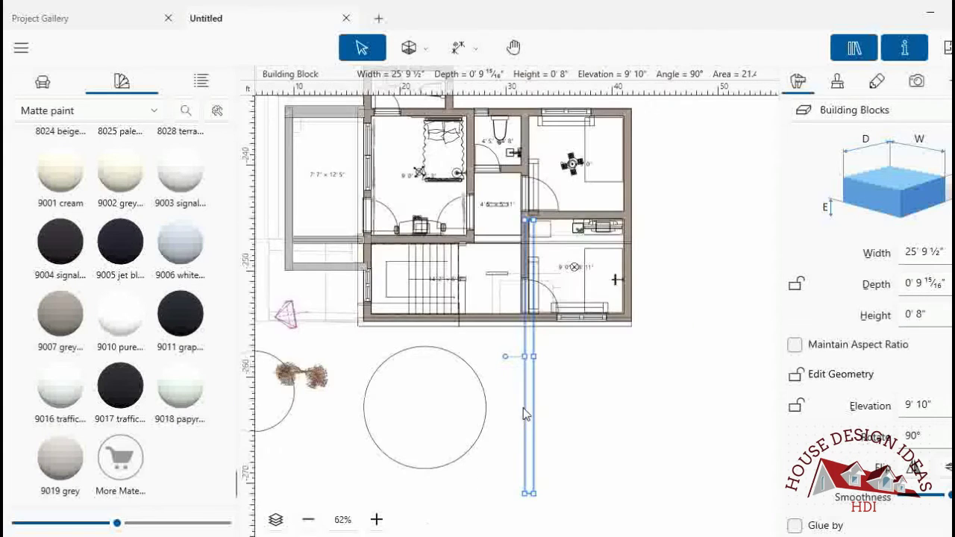
pyautogui.moveTo(534, 426); pyautogui.dragTo(625, 322)
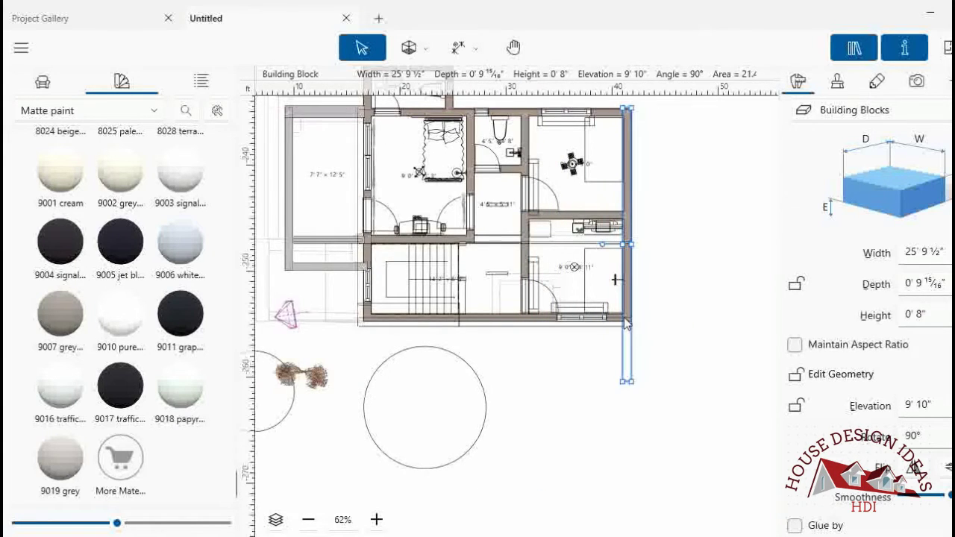
# - Shorten the vertical block to 20'7 7/16" ending at the bottom wall and check it in 3D
pyautogui.click(376, 519)
pyautogui.click(376, 519)
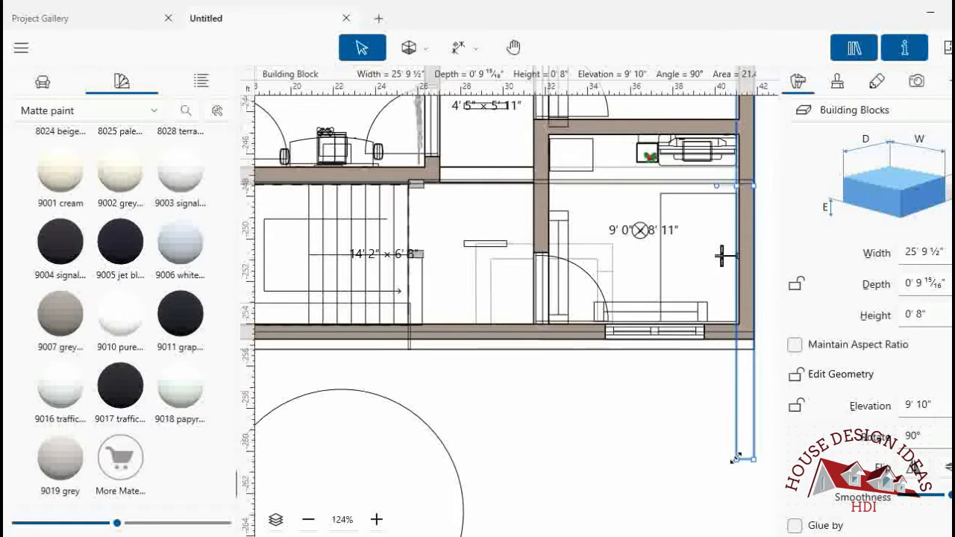
pyautogui.moveTo(735, 458); pyautogui.dragTo(741, 348)
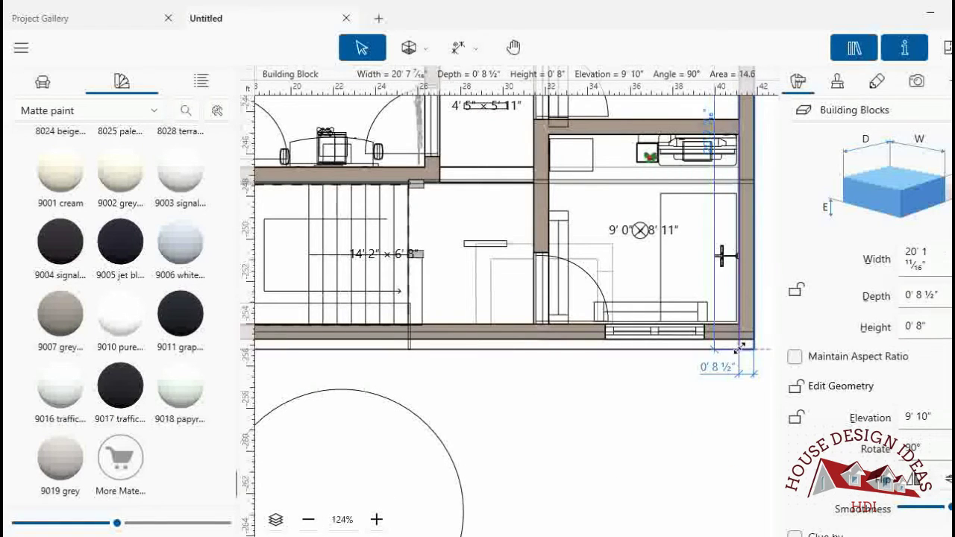
pyautogui.click(746, 206)
pyautogui.scroll(2, 745, 215)
pyautogui.scroll(4, 745, 220)
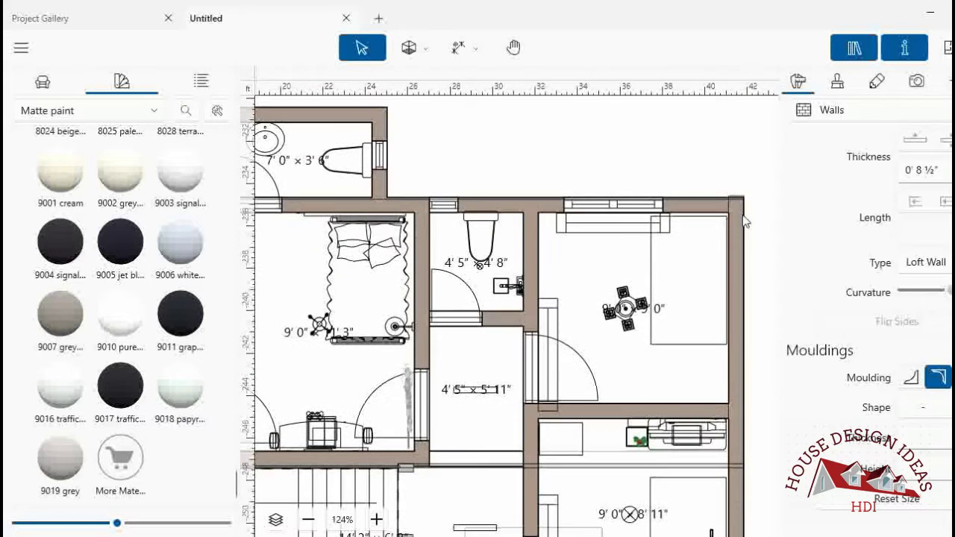
pyautogui.click(737, 194)
pyautogui.scroll(-5, 736, 194)
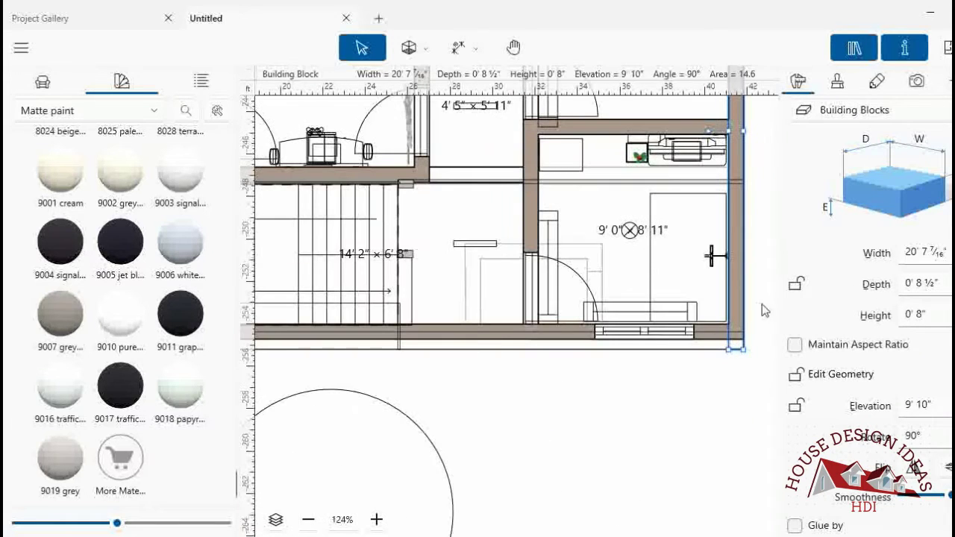
pyautogui.click(945, 47)
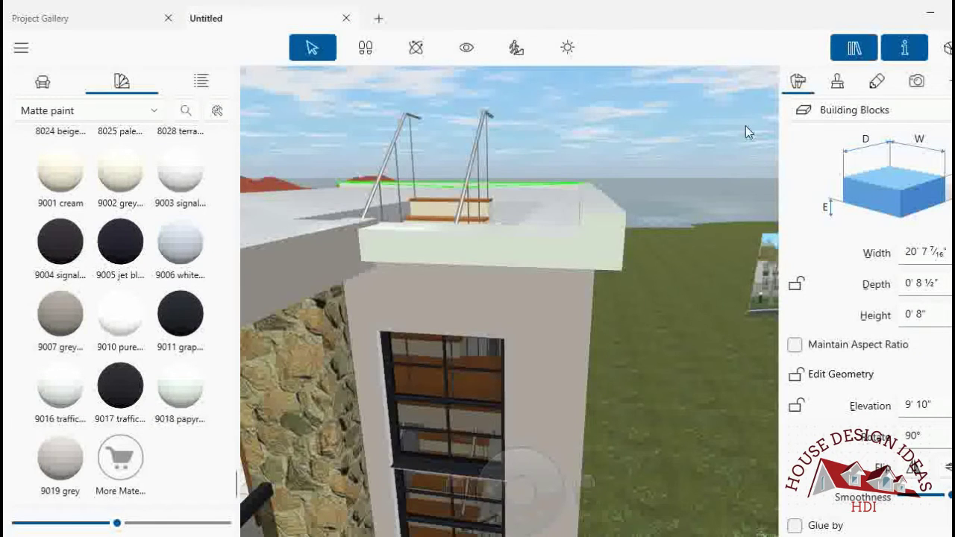
# - In 2D, duplicate the vertical parapet block and hide the materials panel
pyautogui.click(946, 47)
pyautogui.rightClick(746, 213)
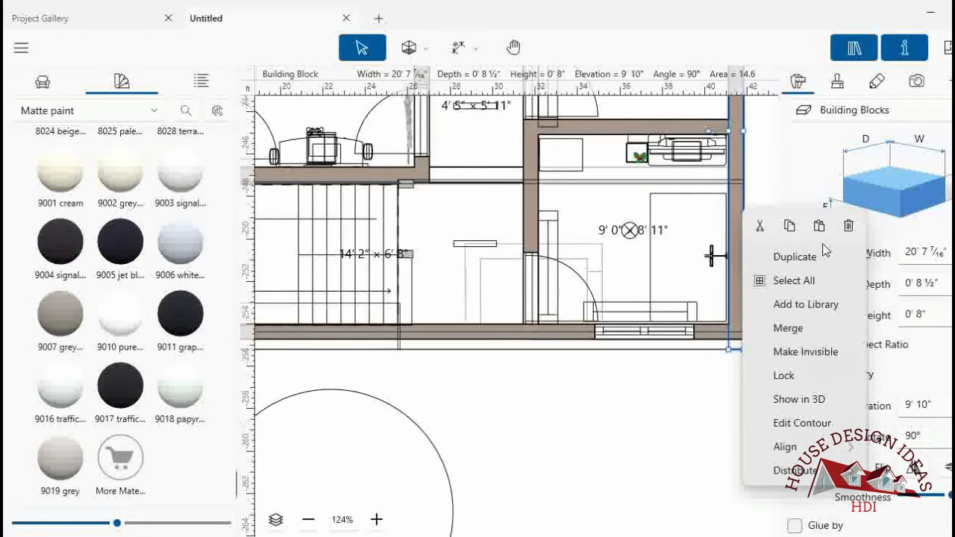
pyautogui.click(810, 256)
pyautogui.click(854, 47)
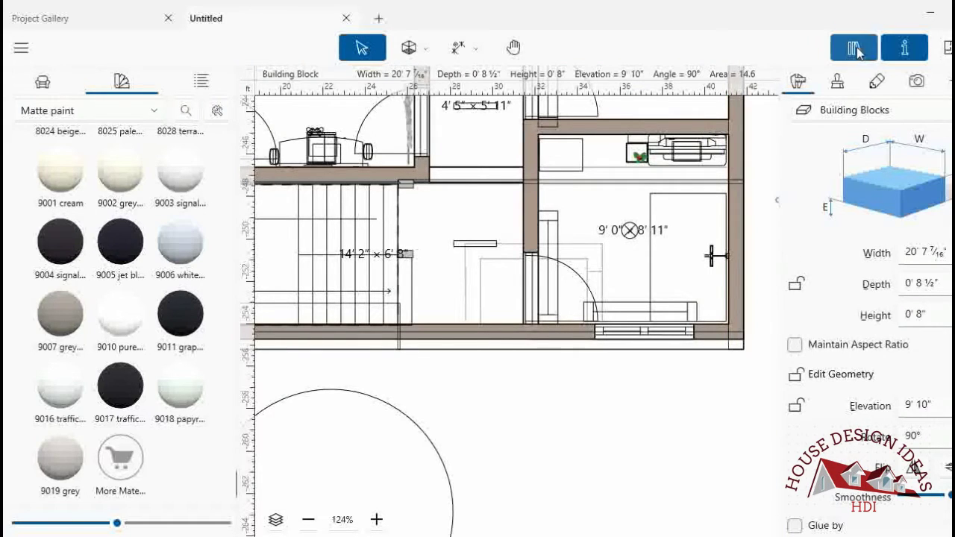
# - Move the copied block snug beside the stairwell's left wall
pyautogui.rightClick(687, 252)
pyautogui.scroll(1, 597, 223)
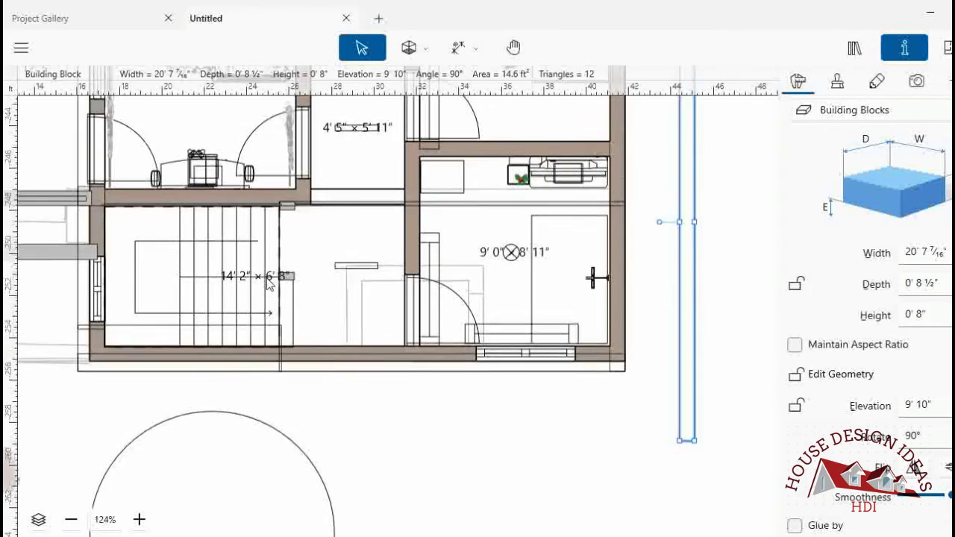
pyautogui.scroll(5, 596, 224)
pyautogui.click(513, 47)
pyautogui.moveTo(116, 209); pyautogui.dragTo(285, 179)
pyautogui.press('Escape')
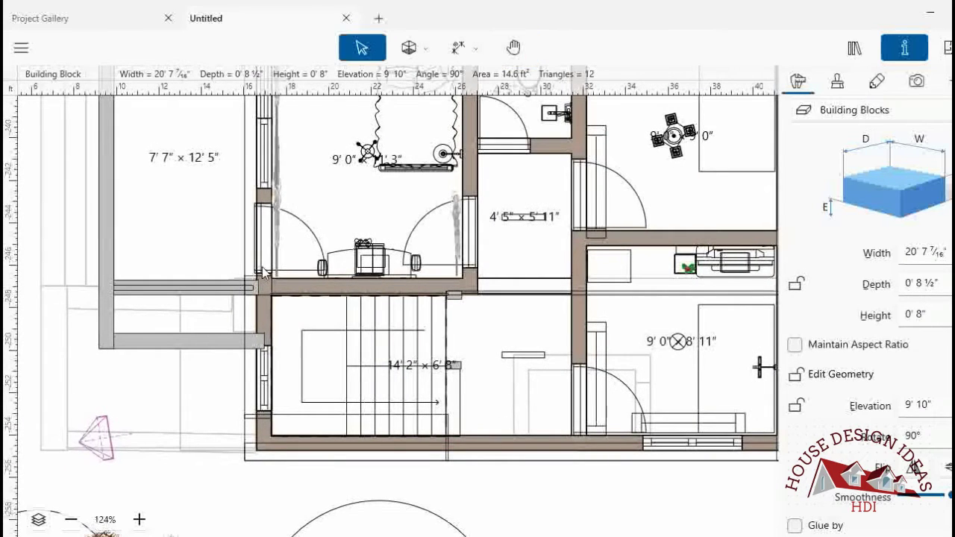
pyautogui.rightClick(266, 278)
pyautogui.click(337, 287)
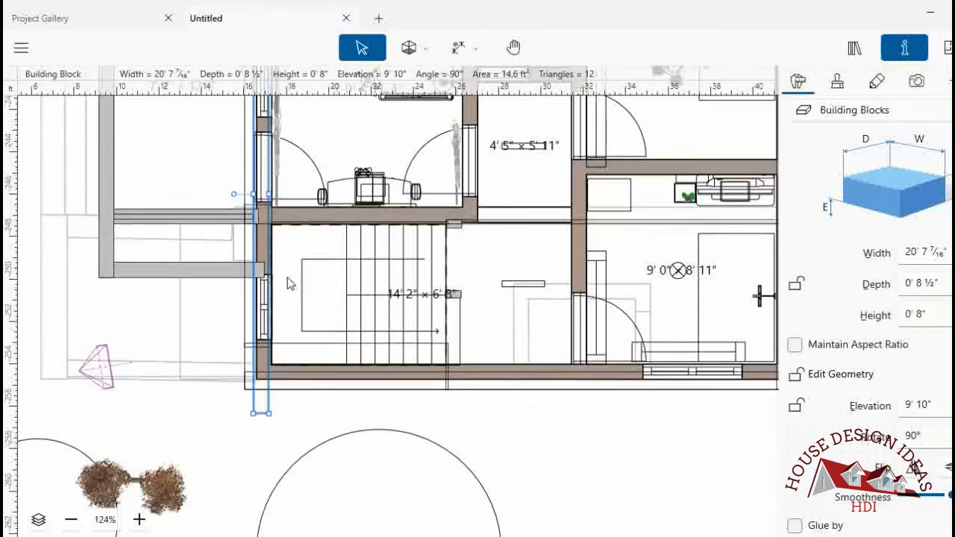
pyautogui.moveTo(256, 405); pyautogui.dragTo(251, 378)
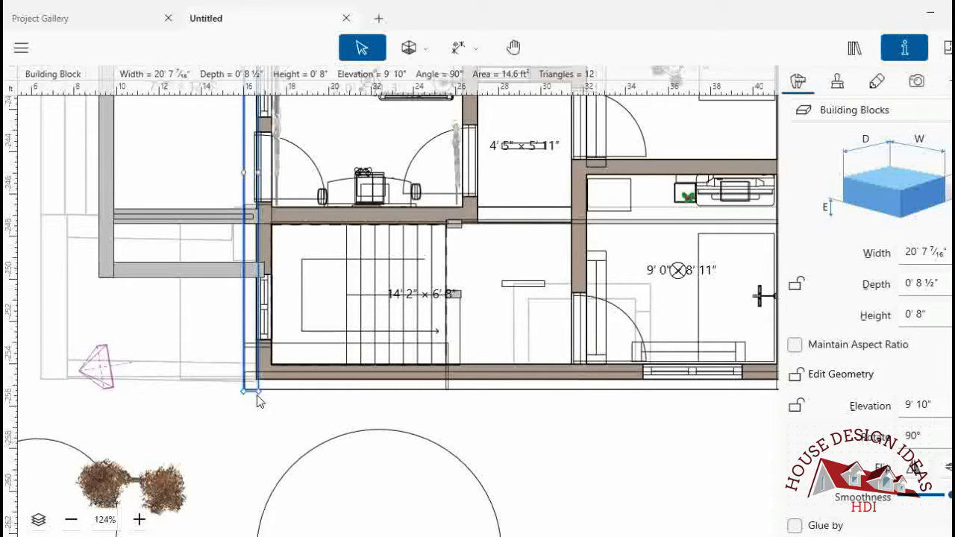
pyautogui.click(254, 396)
pyautogui.click(252, 389)
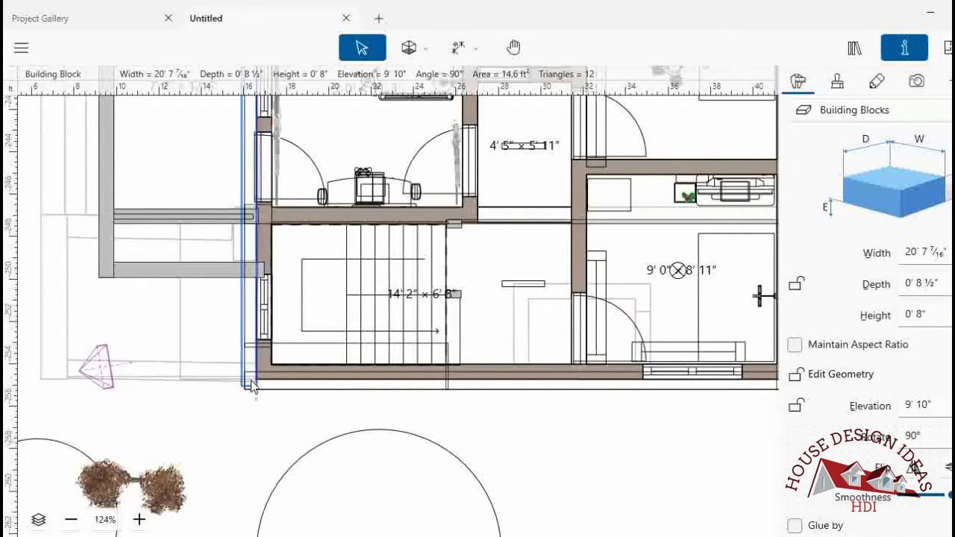
pyautogui.moveTo(251, 388); pyautogui.dragTo(256, 388)
# - Shorten the block to 5'11⅜" along the stairwell side and view it in 3D
pyautogui.scroll(2, 255, 335)
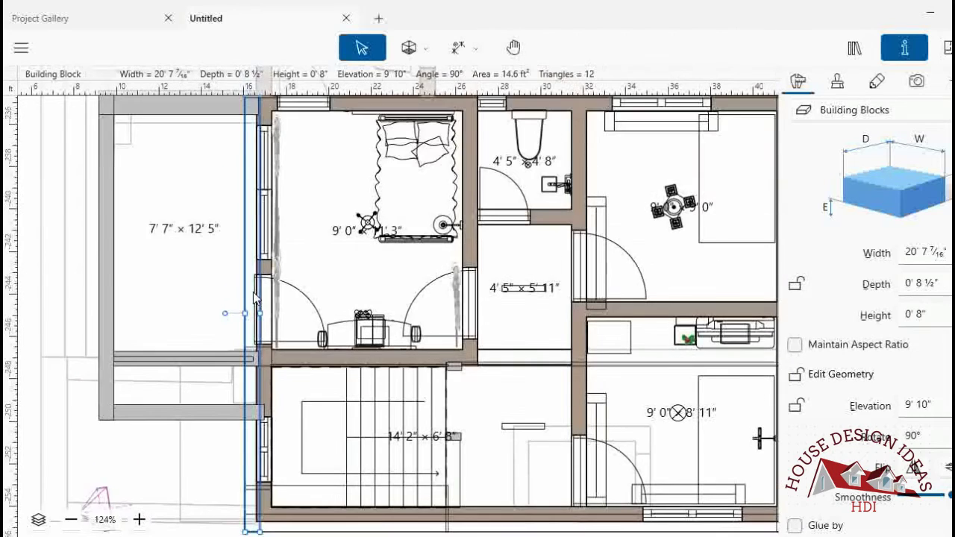
pyautogui.scroll(2, 255, 247)
pyautogui.scroll(-1, 256, 179)
pyautogui.scroll(-2, 257, 168)
pyautogui.scroll(1, 269, 142)
pyautogui.scroll(1, 244, 109)
pyautogui.moveTo(251, 168); pyautogui.dragTo(246, 474)
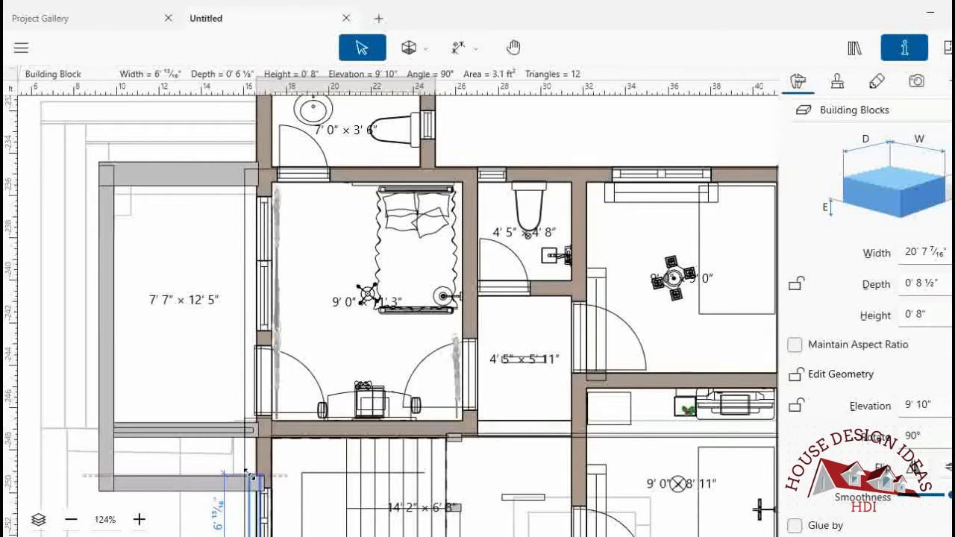
pyautogui.scroll(-2, 246, 474)
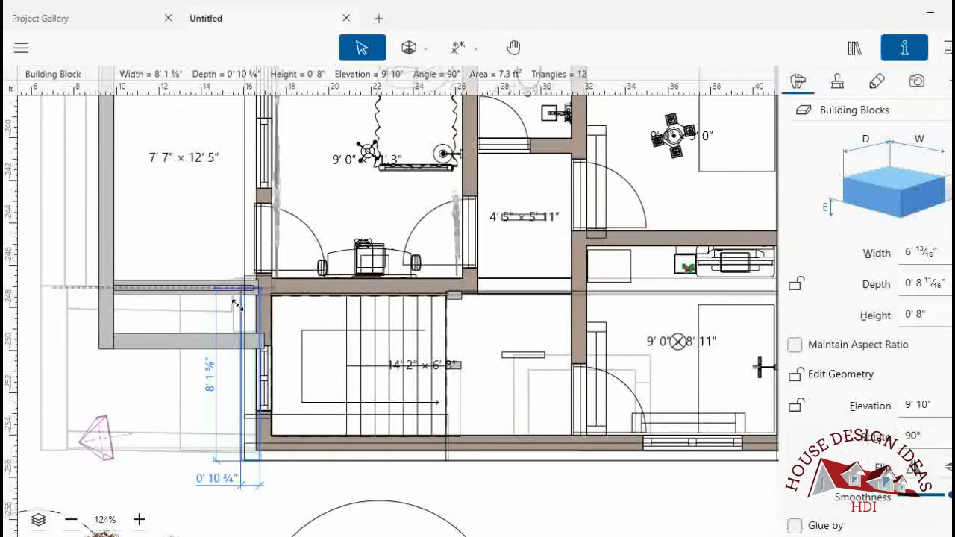
pyautogui.moveTo(247, 474); pyautogui.dragTo(241, 340)
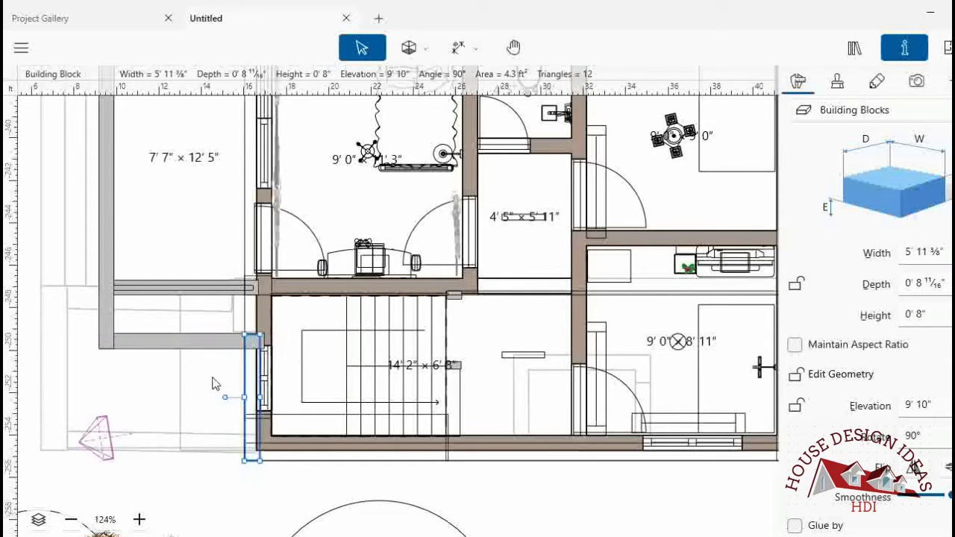
pyautogui.click(945, 46)
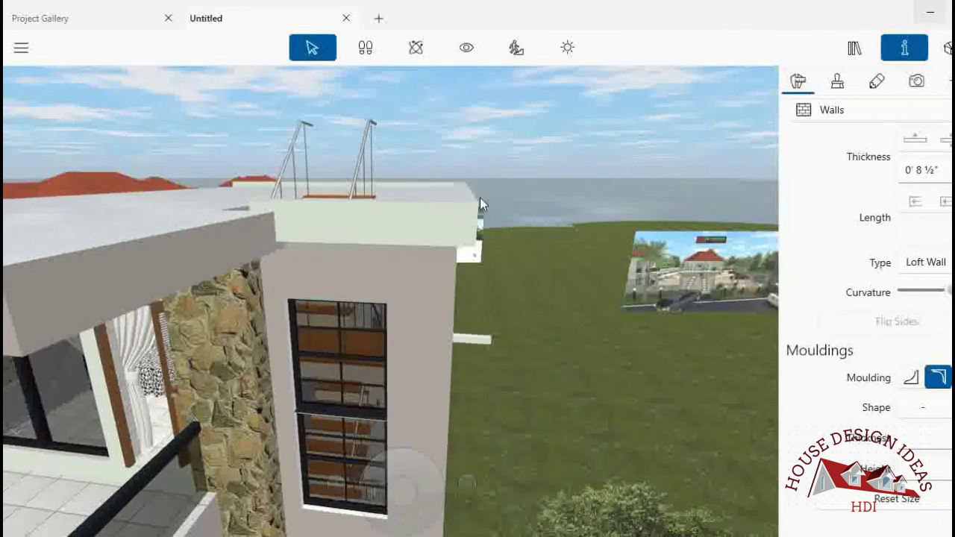
# - Orbit up to the rooftop and drag a parapet block taller, to about 1' 3½"
pyautogui.moveTo(480, 197); pyautogui.dragTo(312, 222)
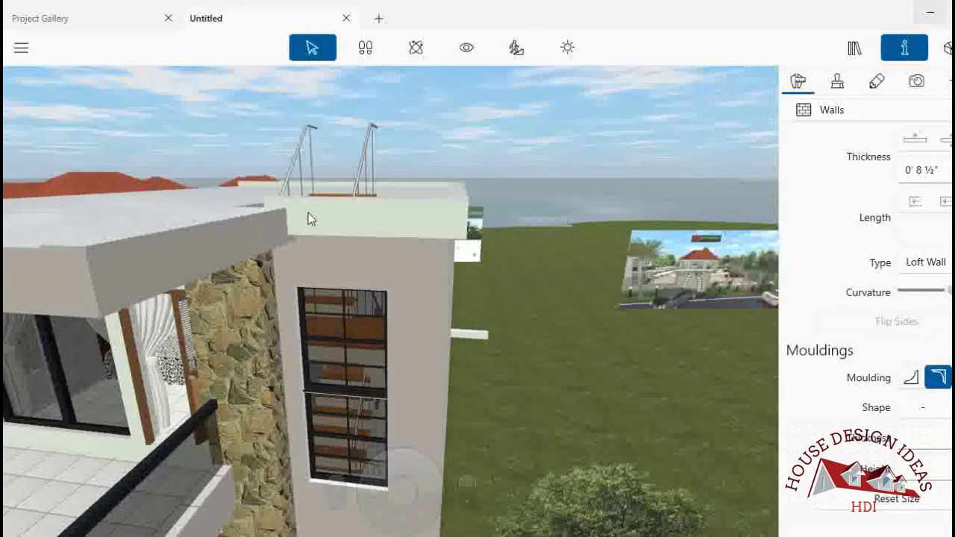
pyautogui.moveTo(308, 212); pyautogui.dragTo(210, 243)
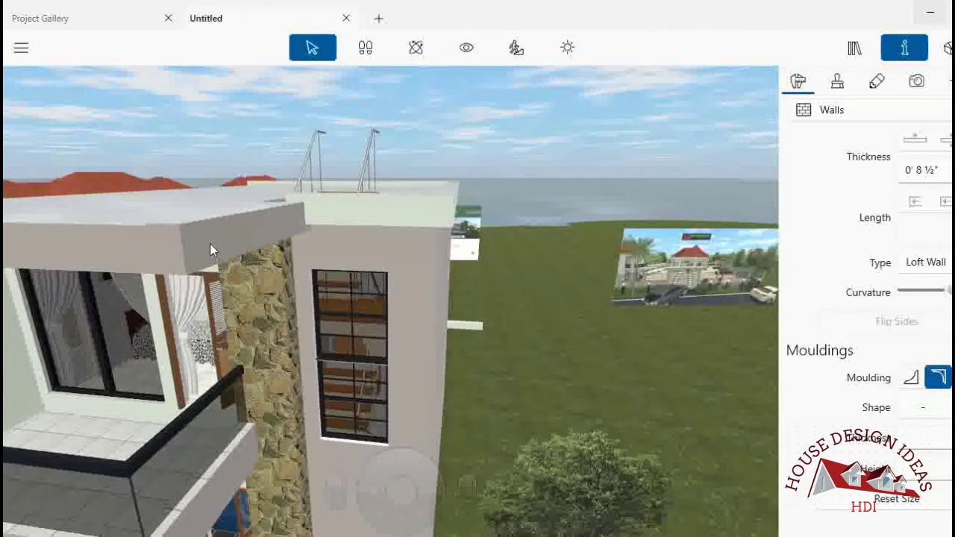
pyautogui.moveTo(400, 460); pyautogui.dragTo(468, 479)
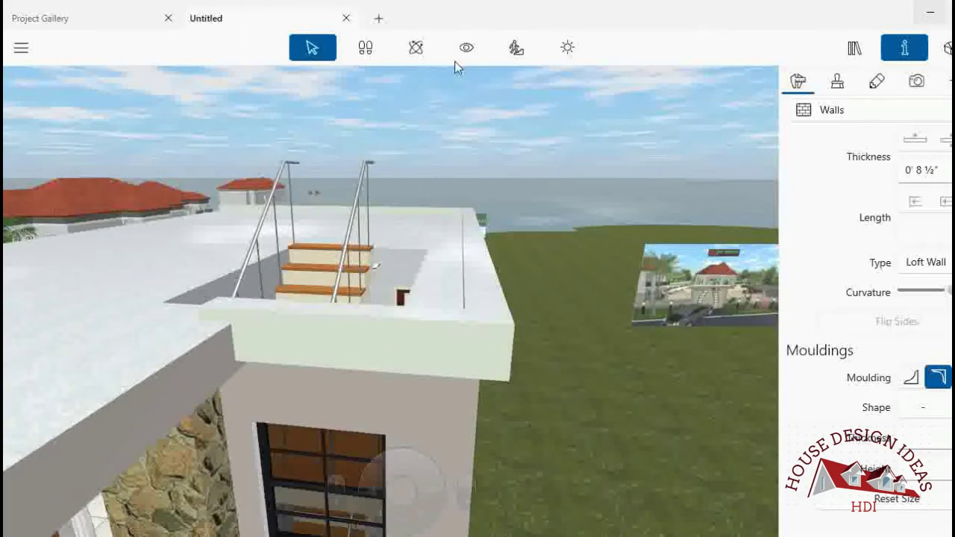
pyautogui.click(466, 47)
pyautogui.click(312, 47)
pyautogui.click(370, 302)
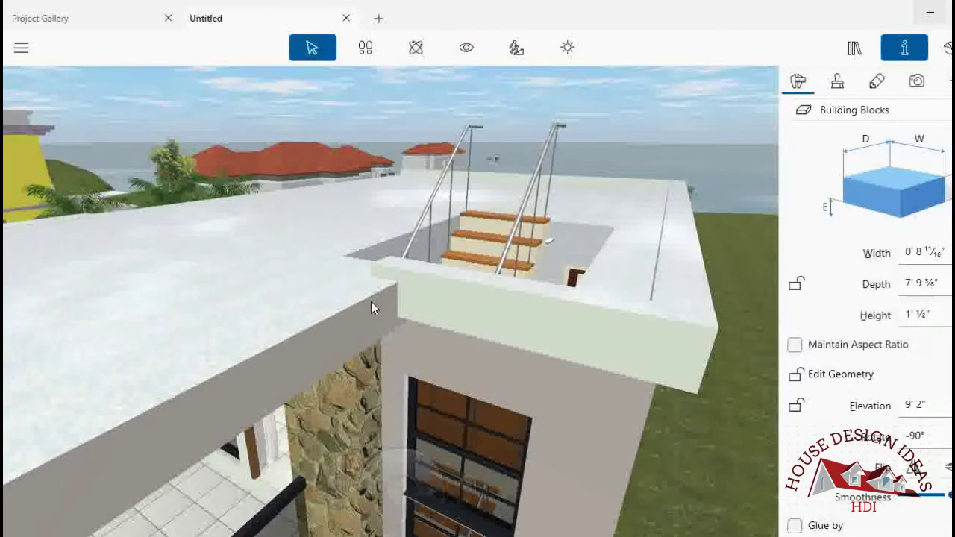
pyautogui.moveTo(15, 436); pyautogui.dragTo(15, 431)
pyautogui.write('3')
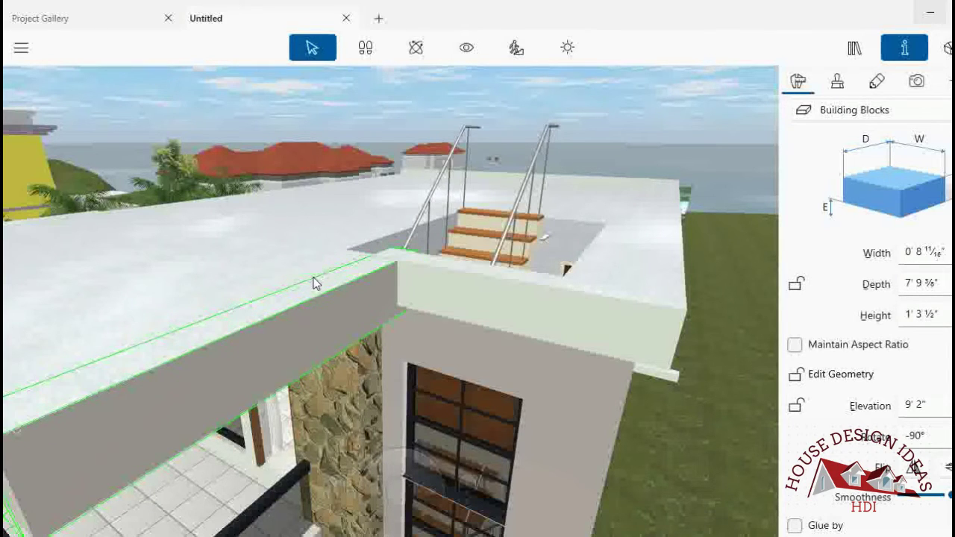
pyautogui.moveTo(314, 282); pyautogui.dragTo(352, 431, button='middle')
pyautogui.moveTo(139, 334); pyautogui.dragTo(129, 297, button='middle')
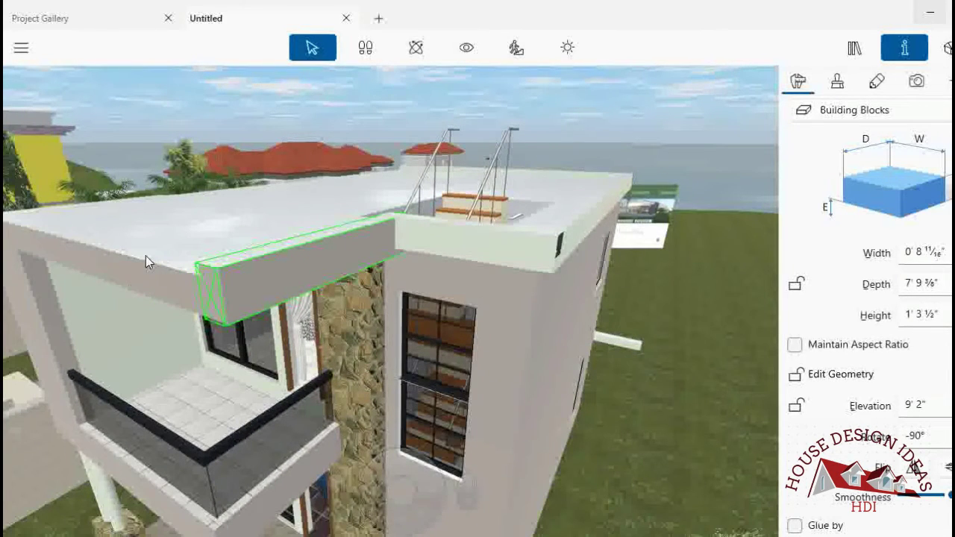
# - Set the long roof-edge block's height to 1' 3½" to match the short perpendicular block
pyautogui.click(145, 256)
pyautogui.moveTo(146, 256)
pyautogui.mouseDown(button='middle')
pyautogui.moveTo(141, 248)
pyautogui.moveTo(202, 243)
pyautogui.mouseUp(button='middle')
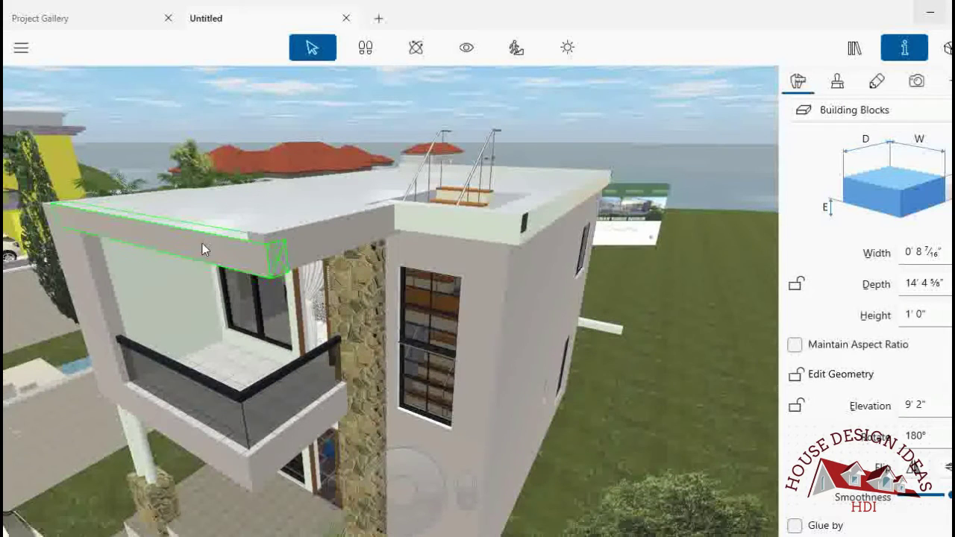
pyautogui.click(305, 234)
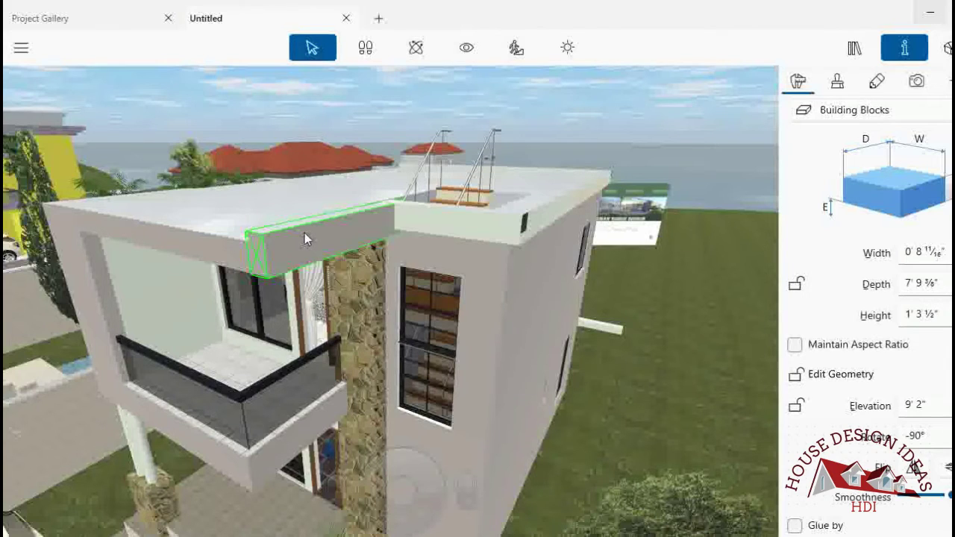
pyautogui.click(930, 314)
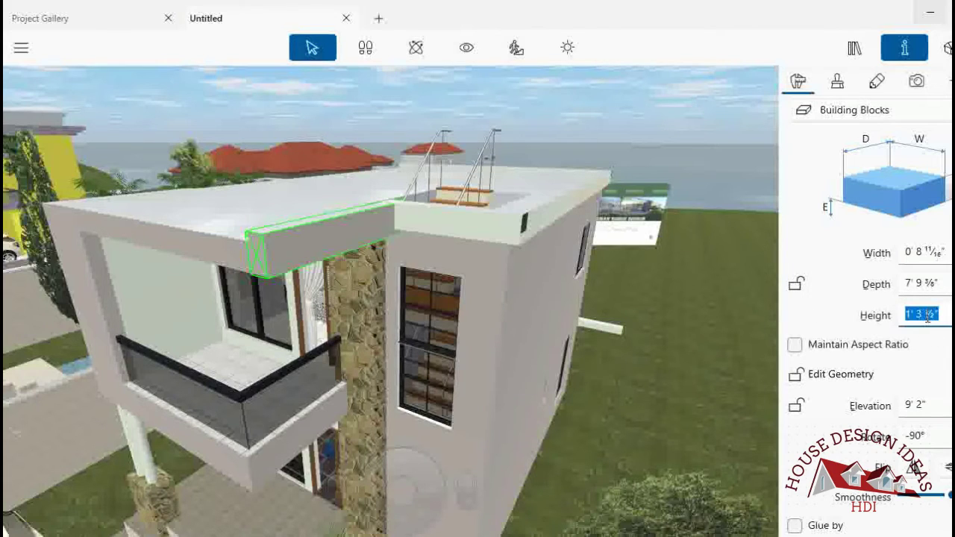
pyautogui.click(241, 247)
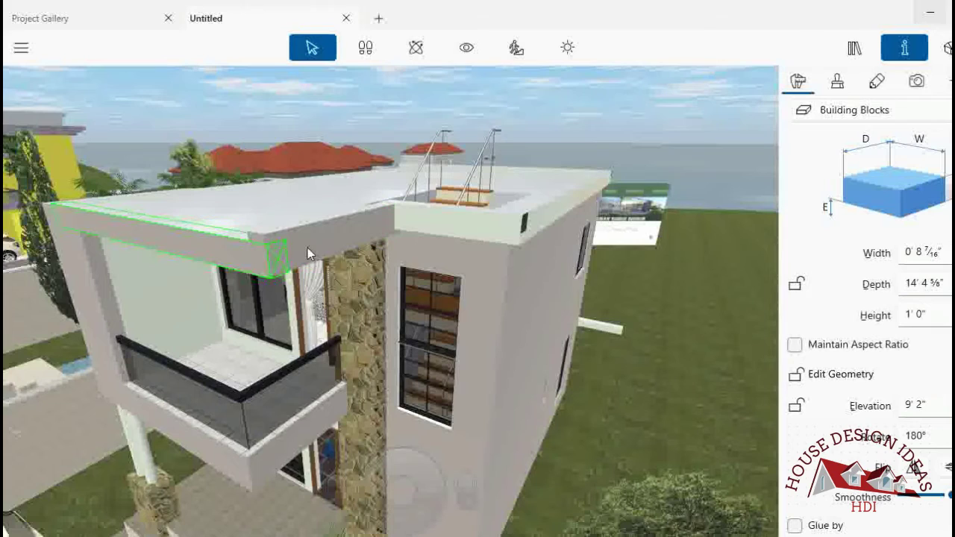
pyautogui.click(924, 314)
pyautogui.write("1'3 1/2")
pyautogui.click(923, 284)
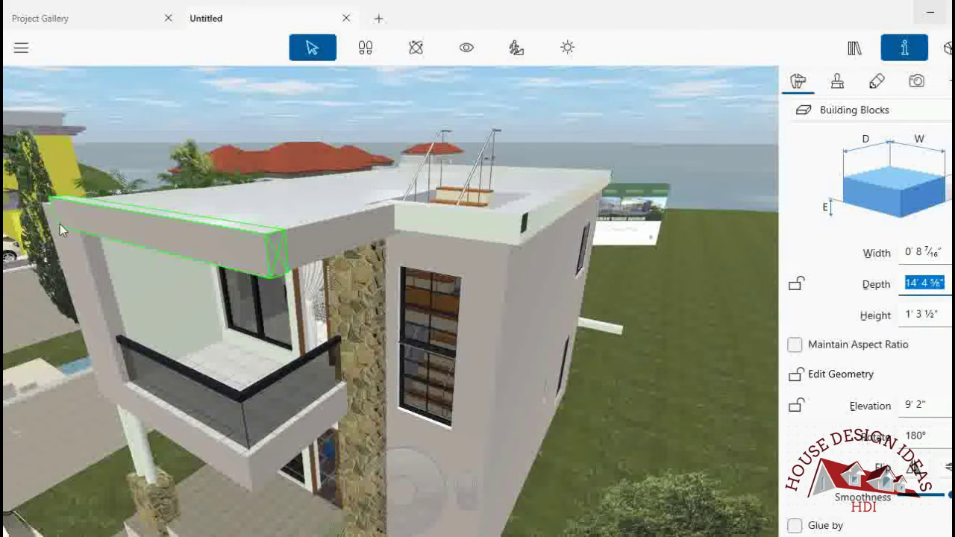
pyautogui.moveTo(377, 527)
pyautogui.mouseDown()
pyautogui.moveTo(403, 394)
pyautogui.moveTo(504, 370)
pyautogui.mouseUp()
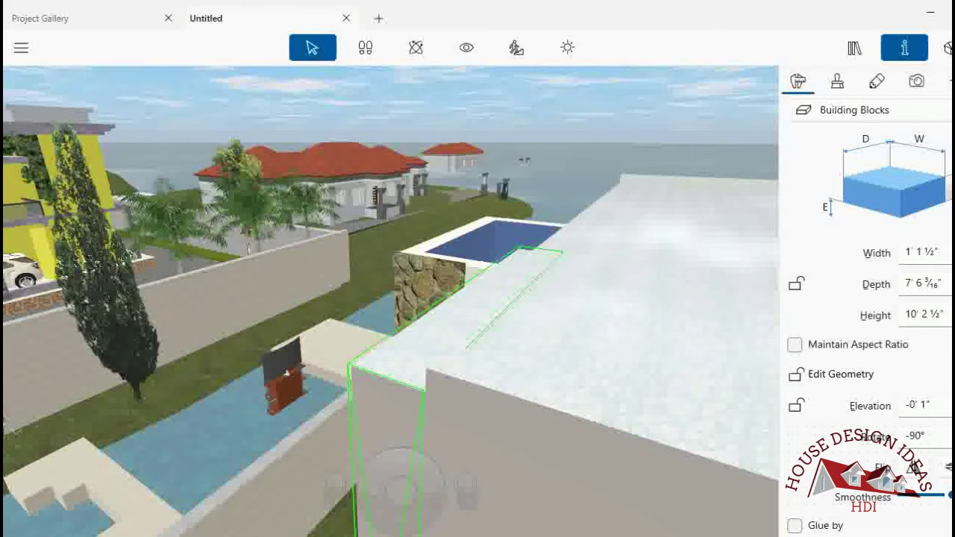
# - Raise the tall block beside the stone wall to about 10' 6½"
pyautogui.moveTo(418, 350); pyautogui.dragTo(418, 339)
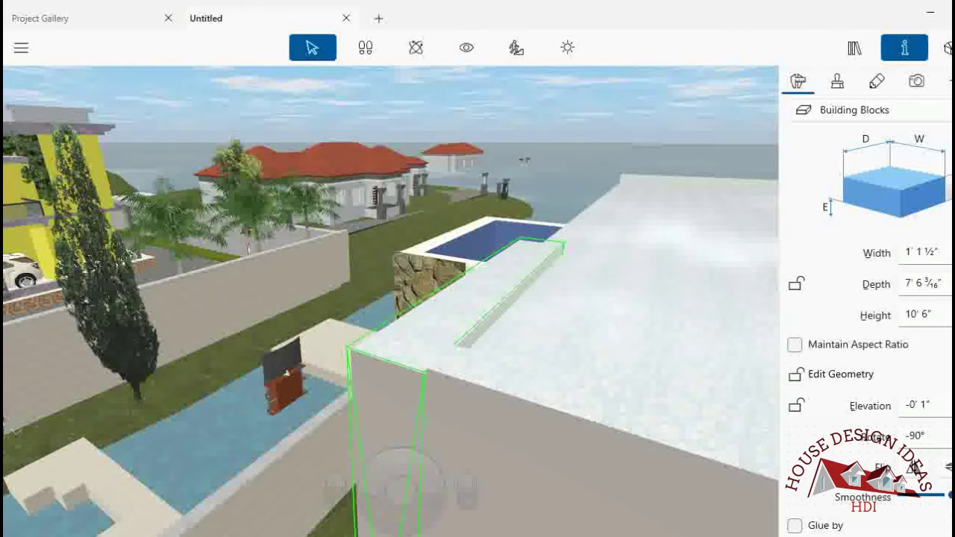
pyautogui.click(497, 408)
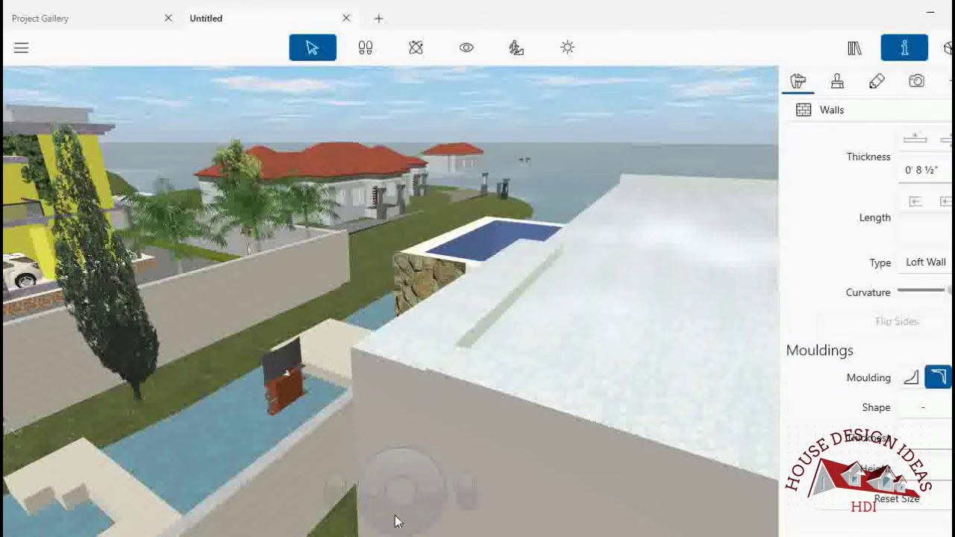
pyautogui.moveTo(497, 408)
pyautogui.mouseDown()
pyautogui.moveTo(459, 96)
pyautogui.moveTo(507, 210)
pyautogui.mouseUp()
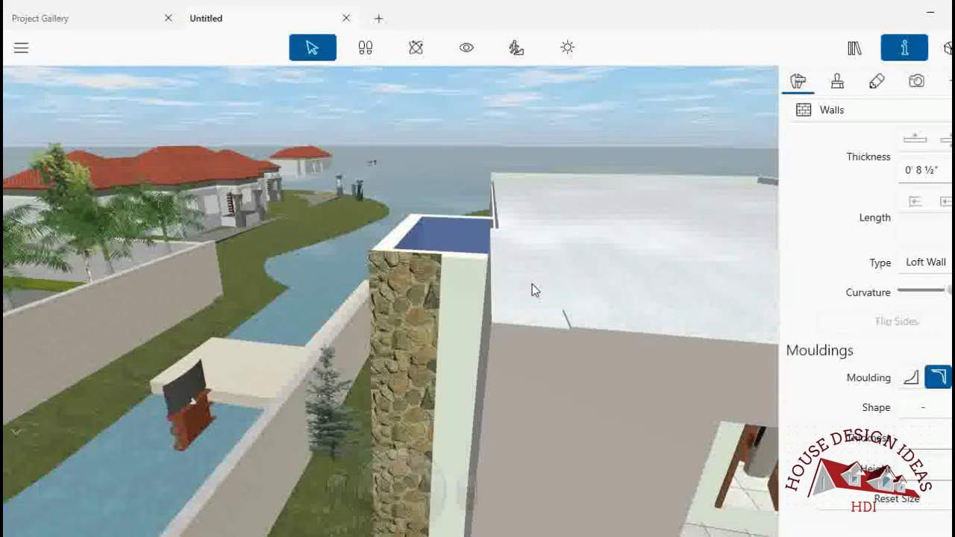
pyautogui.click(531, 283)
pyautogui.moveTo(531, 321); pyautogui.dragTo(531, 317)
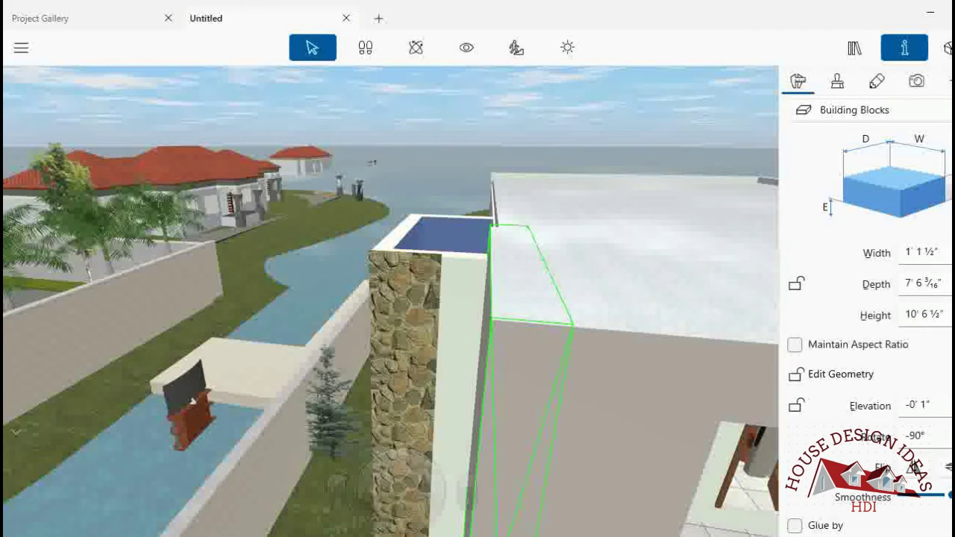
pyautogui.click(517, 305)
# - In the 2D plan, extend the roof slab block's edge toward the stone wall
pyautogui.scroll(2, 514, 302)
pyautogui.scroll(2, 514, 301)
pyautogui.scroll(2, 514, 302)
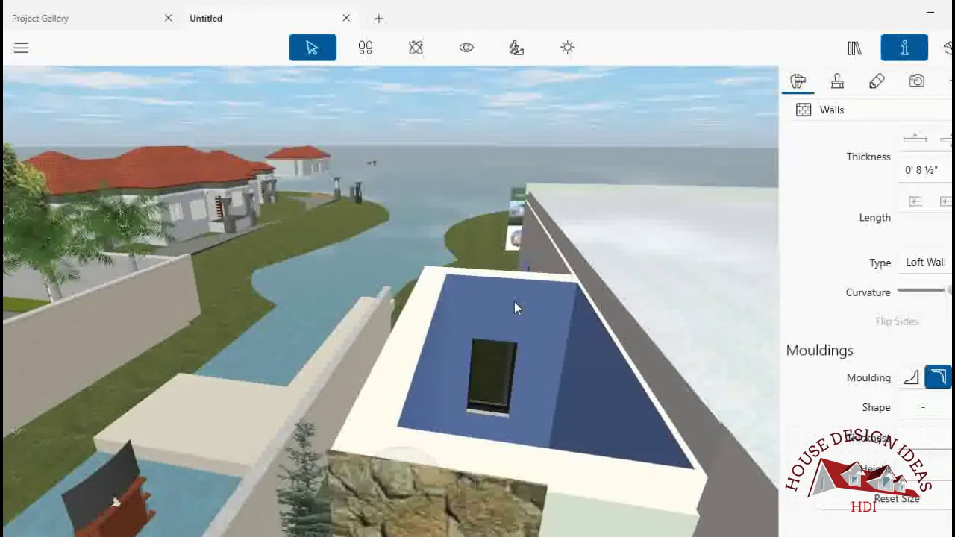
pyautogui.click(466, 47)
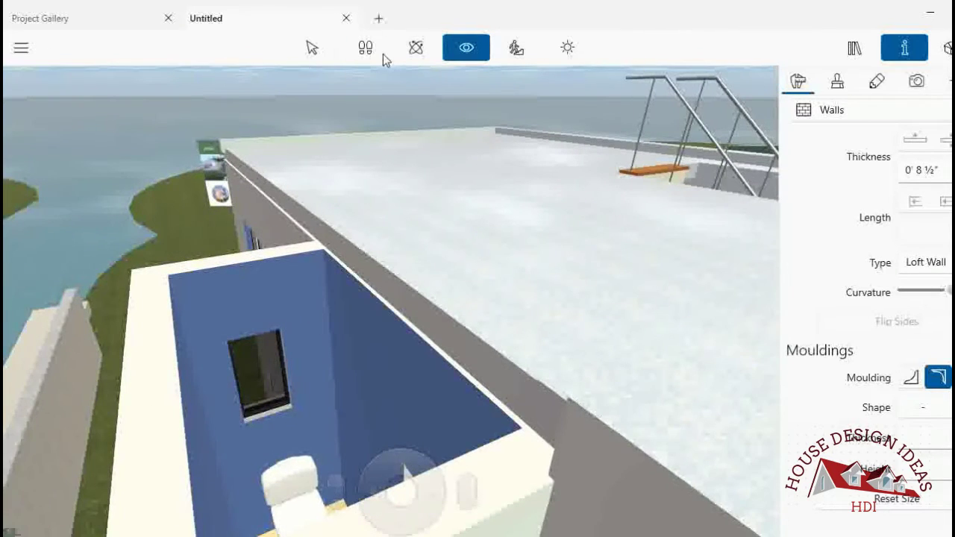
pyautogui.click(312, 47)
pyautogui.click(389, 277)
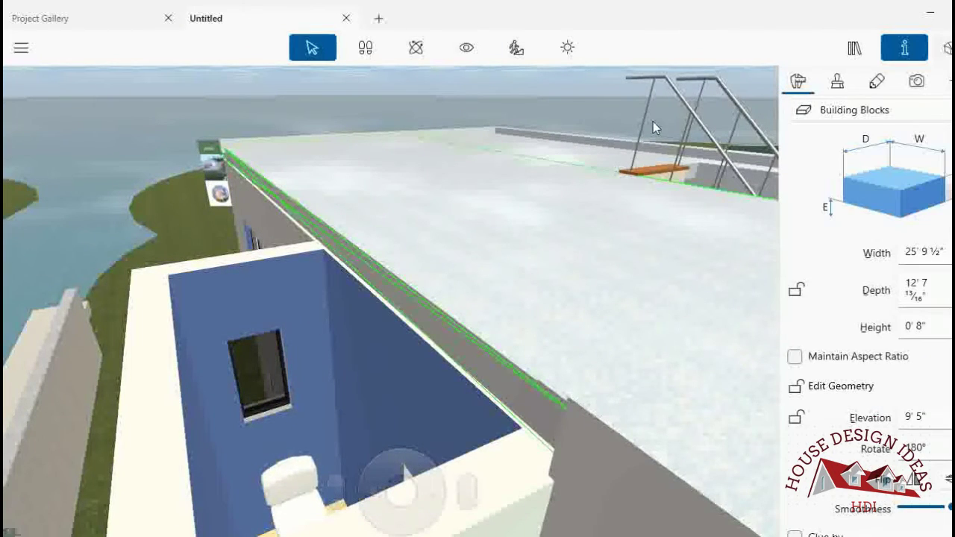
pyautogui.hotkey('ctrl', '1')
pyautogui.click(138, 519)
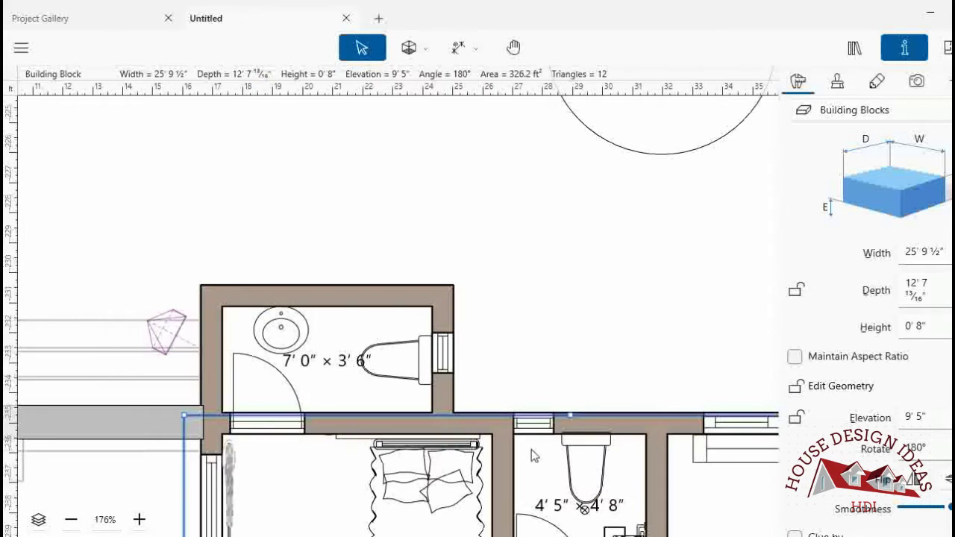
pyautogui.moveTo(567, 415); pyautogui.dragTo(568, 411)
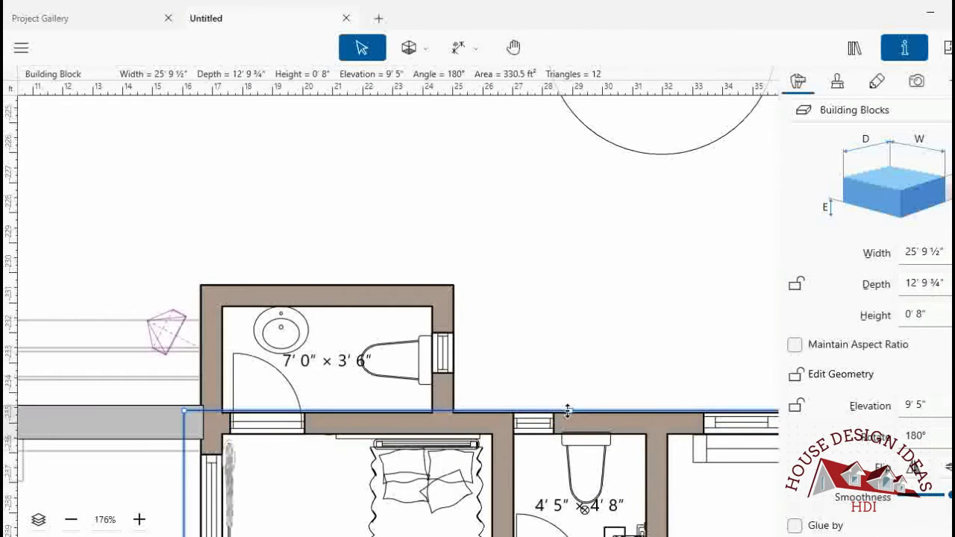
pyautogui.click(592, 333)
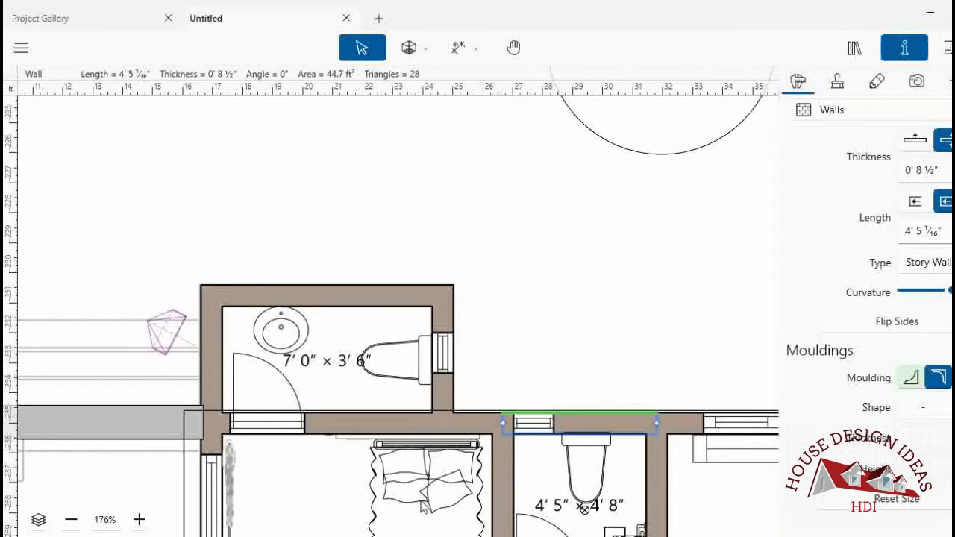
# - Stretch the roof slab further over the wall so it is 12' 9¾" deep
pyautogui.click(187, 468)
pyautogui.click(138, 520)
pyautogui.scroll(-1, 582, 383)
pyautogui.scroll(-2, 646, 393)
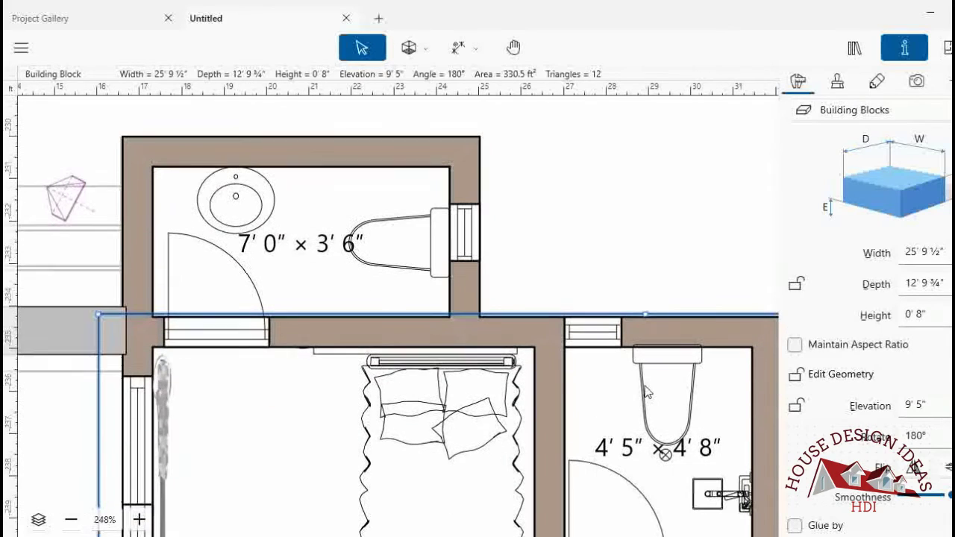
pyautogui.click(366, 367)
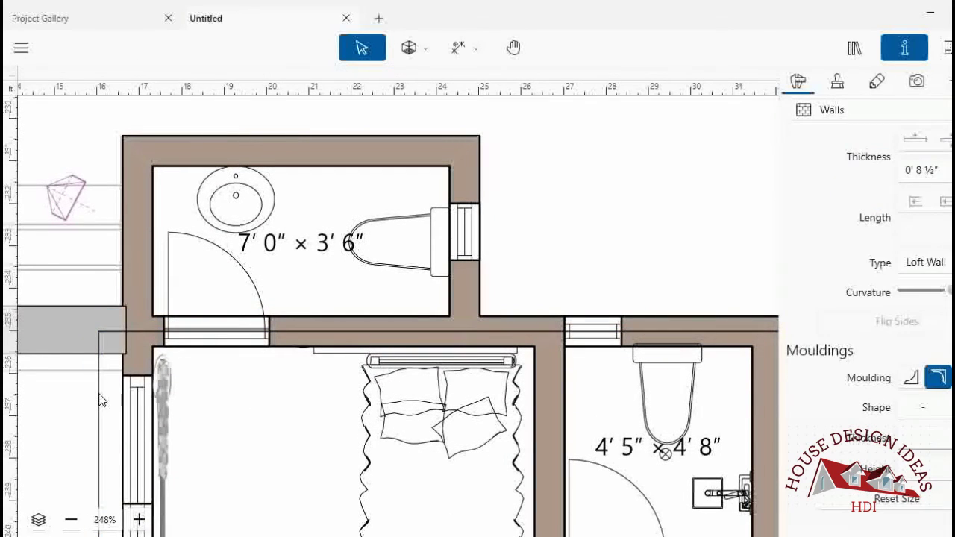
pyautogui.click(190, 384)
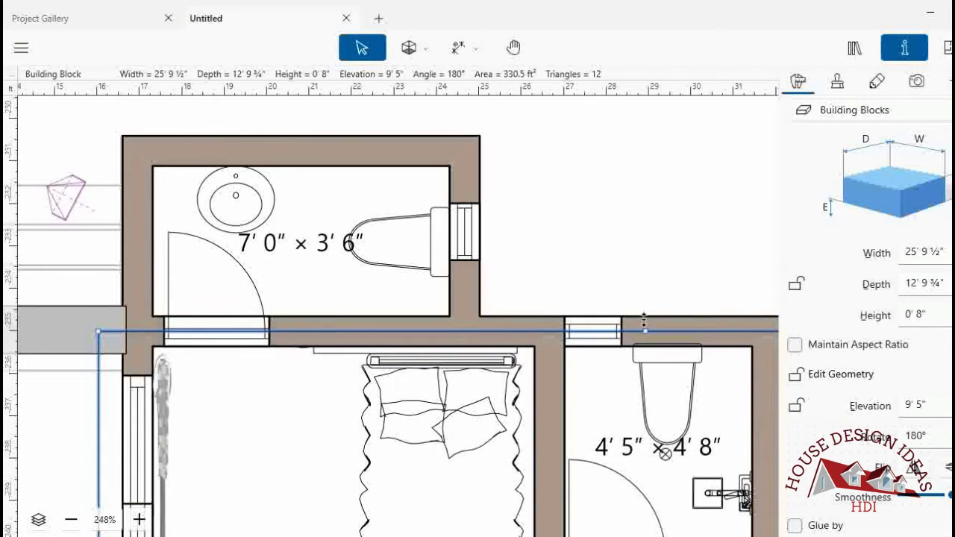
pyautogui.moveTo(644, 320); pyautogui.dragTo(641, 313)
pyautogui.click(696, 260)
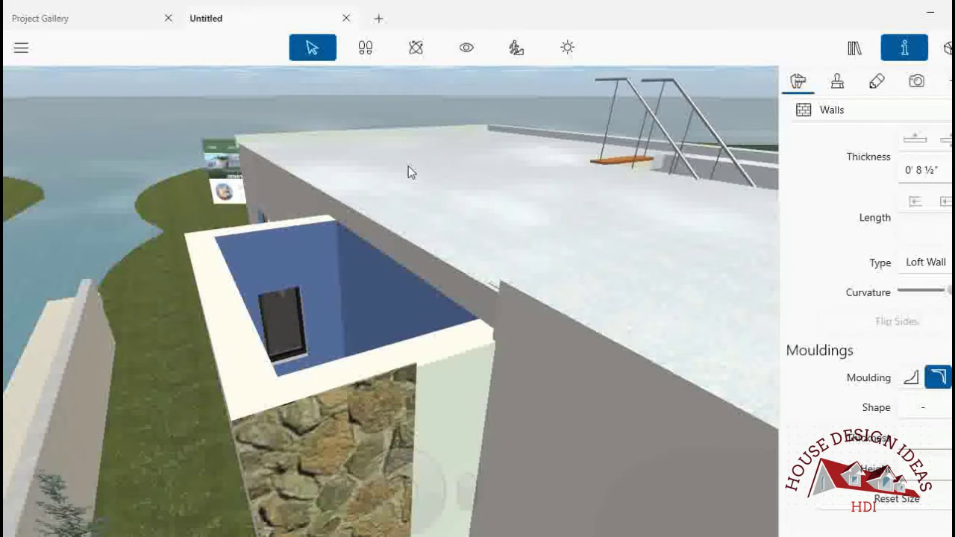
# - Duplicate the thin parapet block and place the copy along the top wall in the 2D plan
pyautogui.click(588, 136)
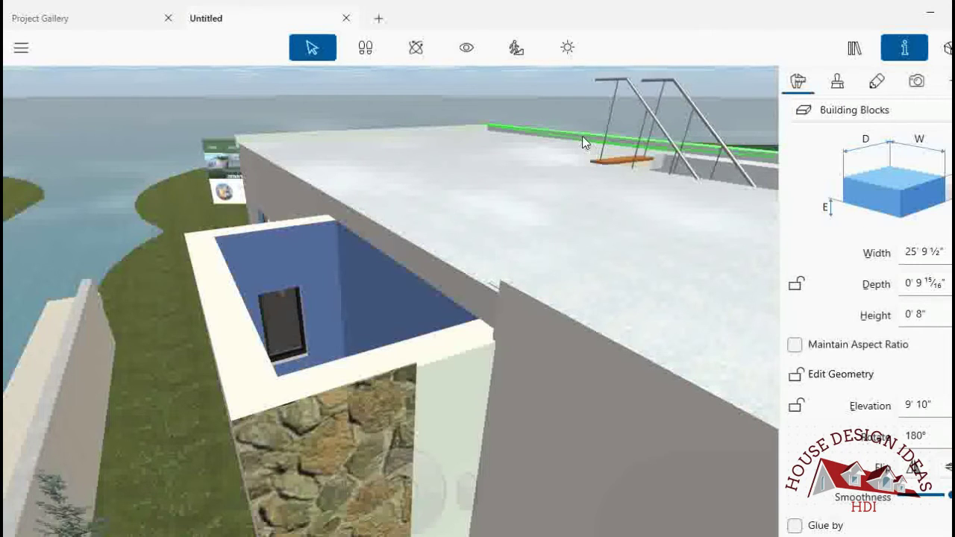
pyautogui.rightClick(583, 137)
pyautogui.click(628, 156)
pyautogui.hotkey('ctrl', '1')
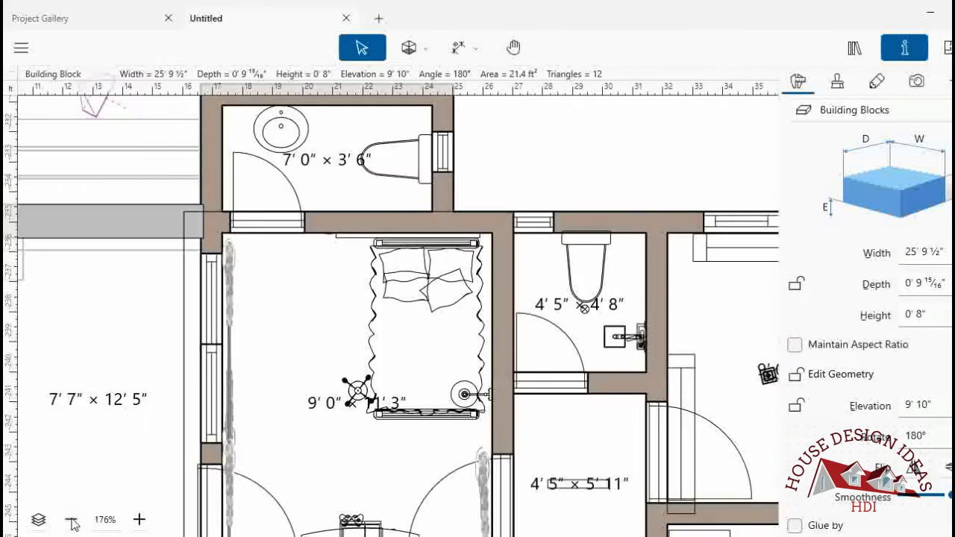
pyautogui.click(513, 47)
pyautogui.moveTo(492, 170); pyautogui.dragTo(335, 175)
pyautogui.click(362, 47)
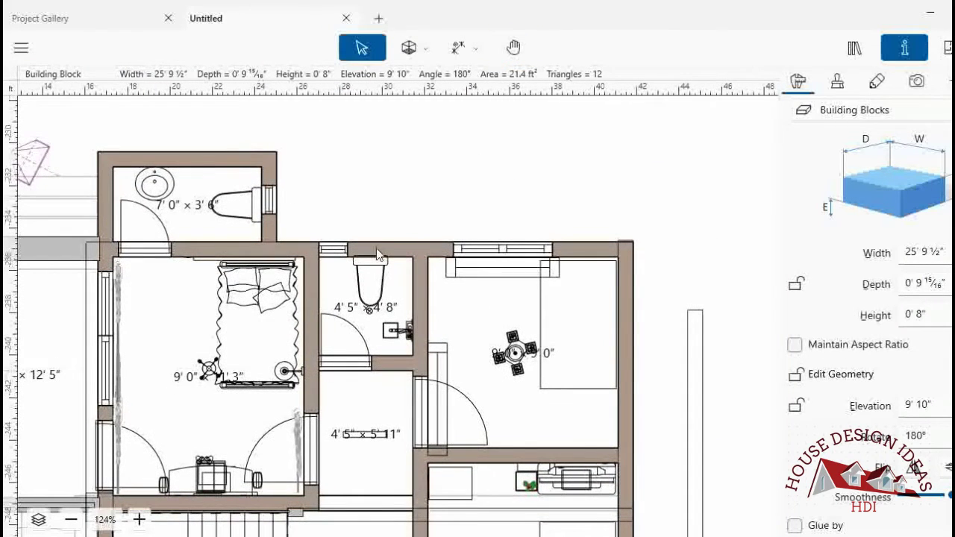
pyautogui.rightClick(378, 246)
pyautogui.click(430, 298)
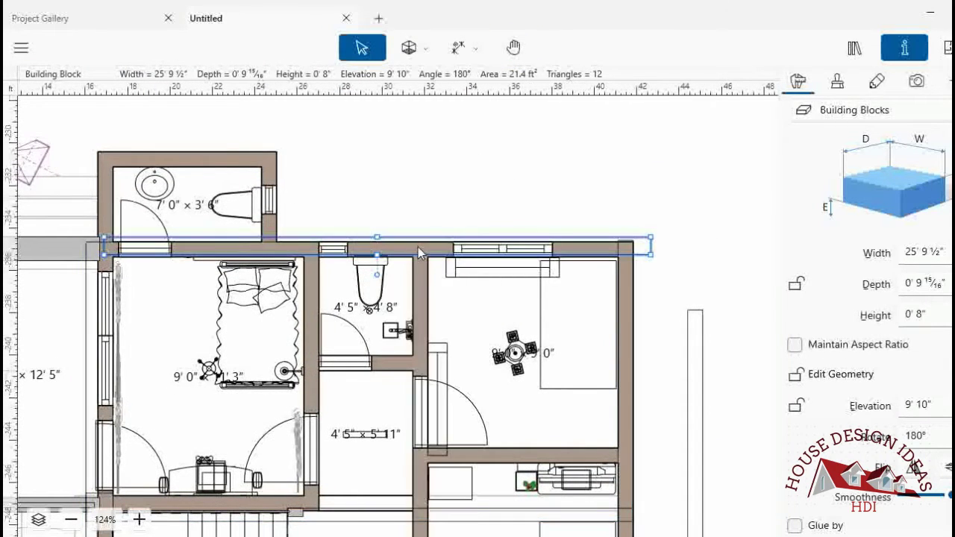
pyautogui.moveTo(409, 258); pyautogui.dragTo(403, 255)
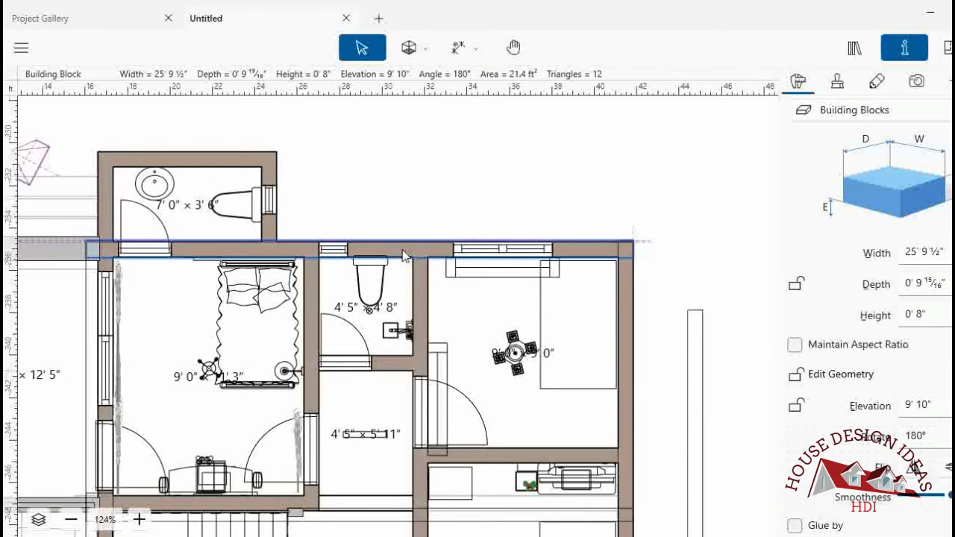
# - Back in 3D, set the copied parapet's rotation to 0°
pyautogui.click(944, 47)
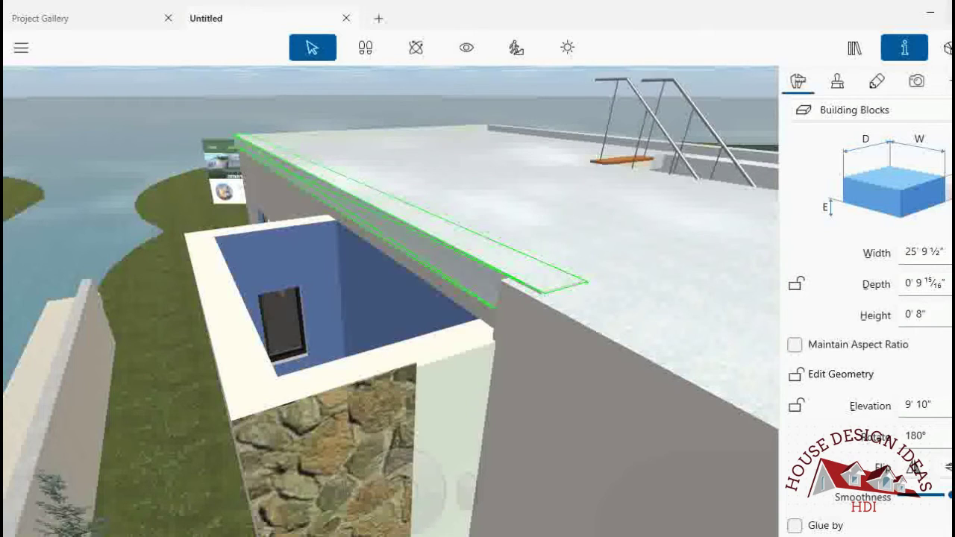
pyautogui.write('0')
pyautogui.press('Return')
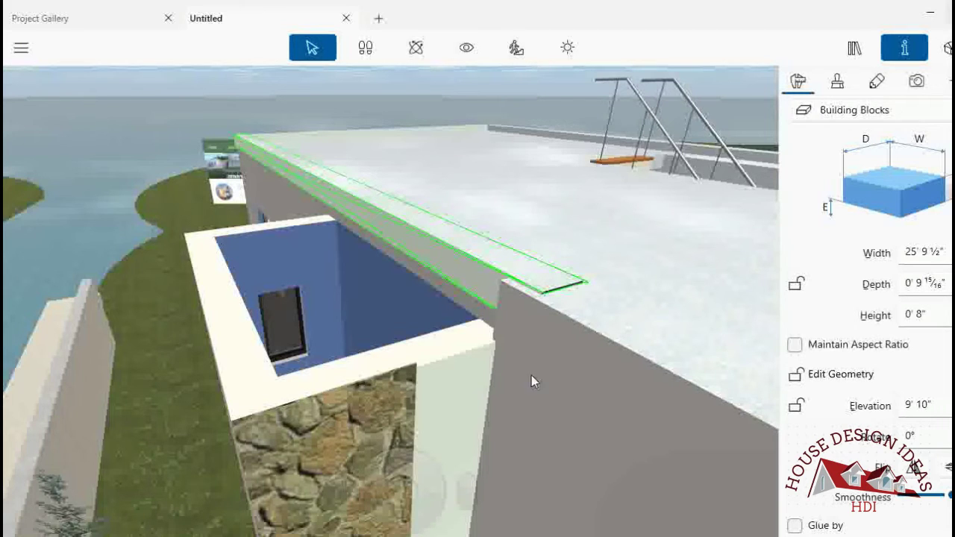
# - Set the roof-edge parapet block's height to 1' 3 1/2"
pyautogui.moveTo(478, 475); pyautogui.dragTo(426, 522)
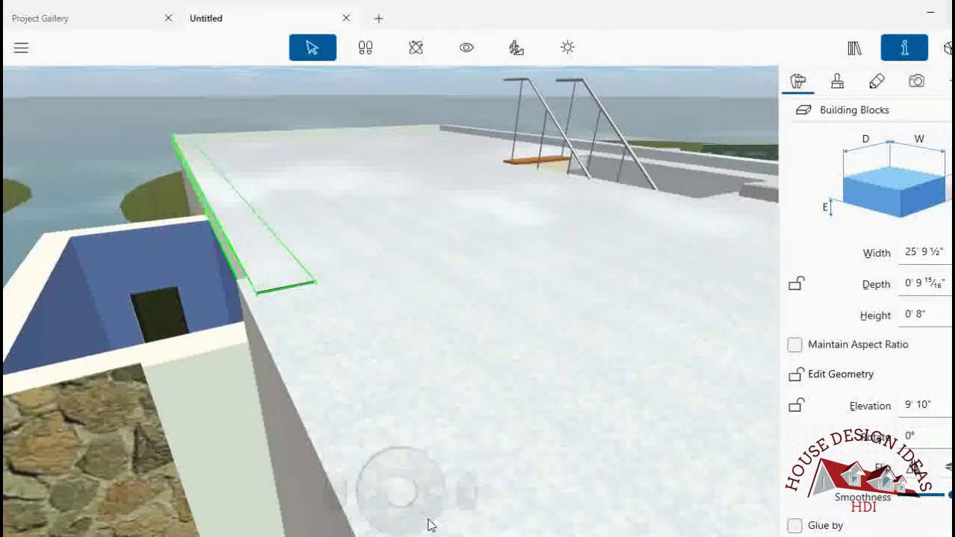
pyautogui.scroll(-3, 188, 254)
pyautogui.scroll(-3, 188, 254)
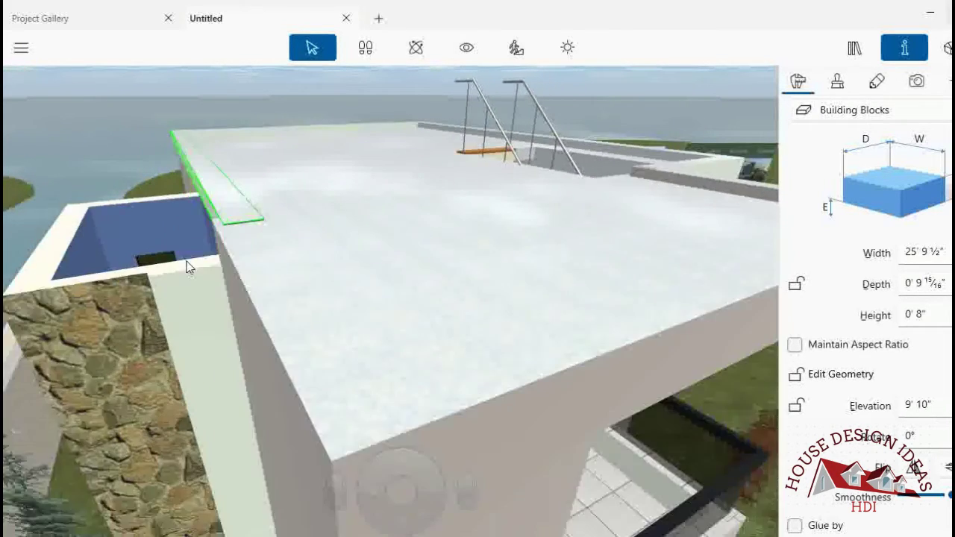
pyautogui.scroll(-3, 188, 254)
pyautogui.moveTo(400, 472); pyautogui.dragTo(400, 454)
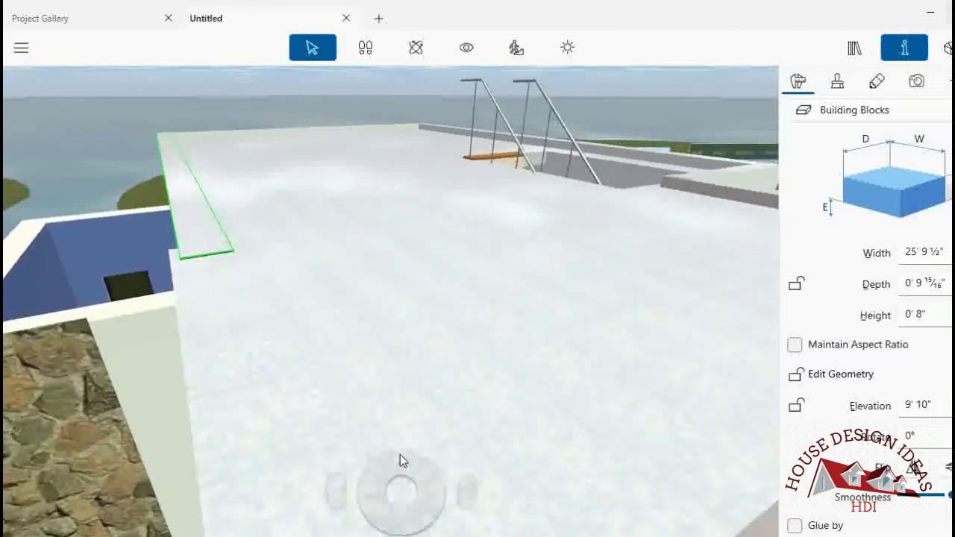
pyautogui.click(466, 47)
pyautogui.moveTo(511, 160)
pyautogui.mouseDown()
pyautogui.moveTo(126, 237)
pyautogui.moveTo(565, 189)
pyautogui.moveTo(286, 205)
pyautogui.moveTo(316, 68)
pyautogui.mouseUp()
pyautogui.click(312, 47)
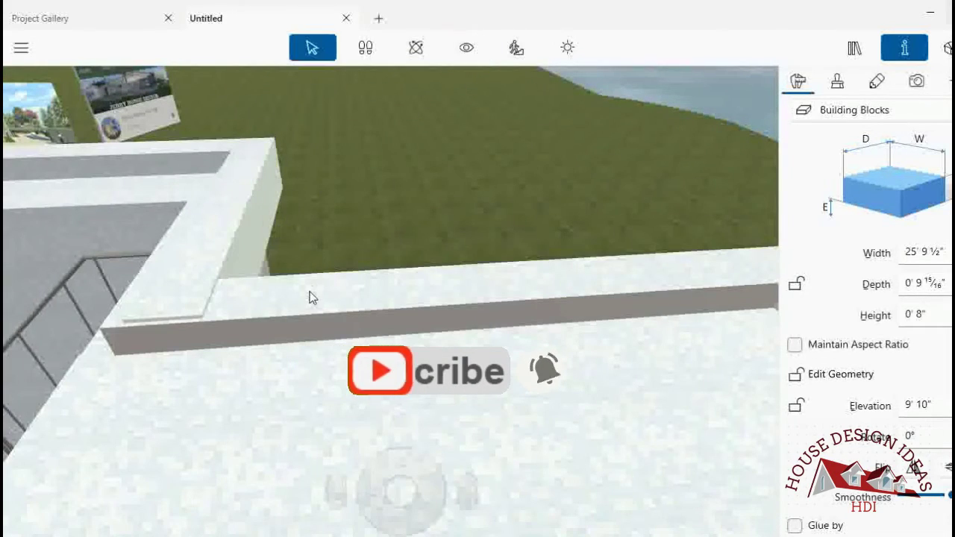
pyautogui.click(309, 296)
pyautogui.click(927, 314)
pyautogui.write('1\' 3 1/2"')
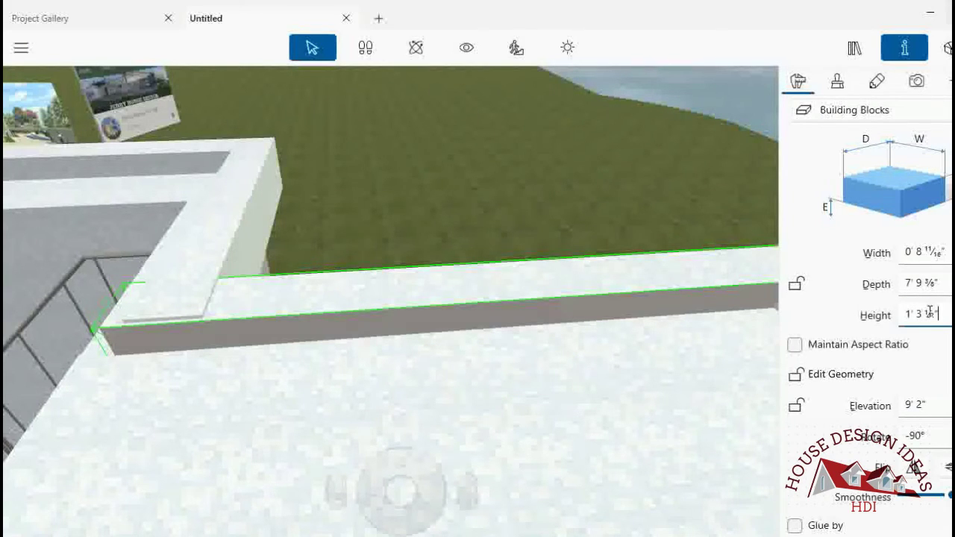
# - Recheck the parapet height, then lower the short corner block to 0' 7 1/2"
pyautogui.scroll(-2, 352, 296)
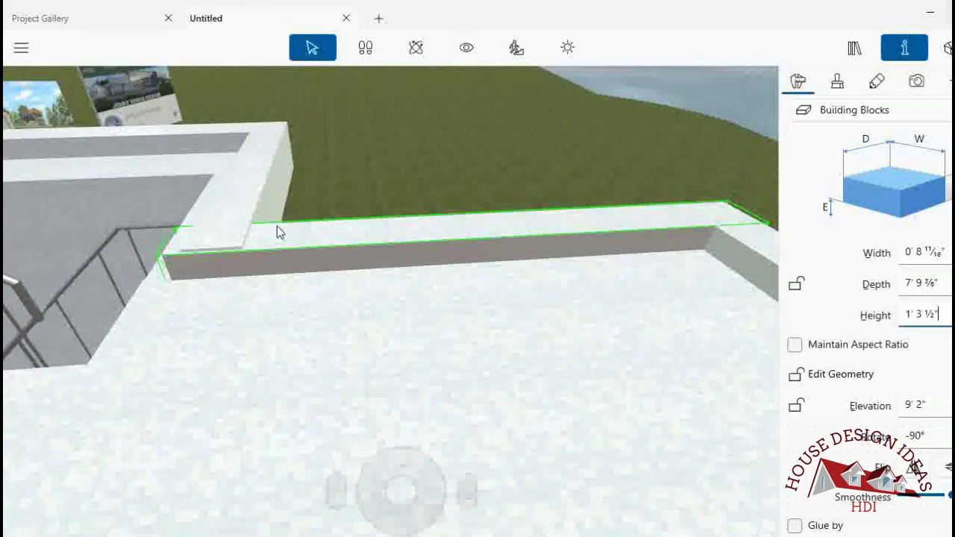
pyautogui.click(935, 316)
pyautogui.click(933, 314)
pyautogui.click(251, 194)
pyautogui.scroll(-1, 923, 314)
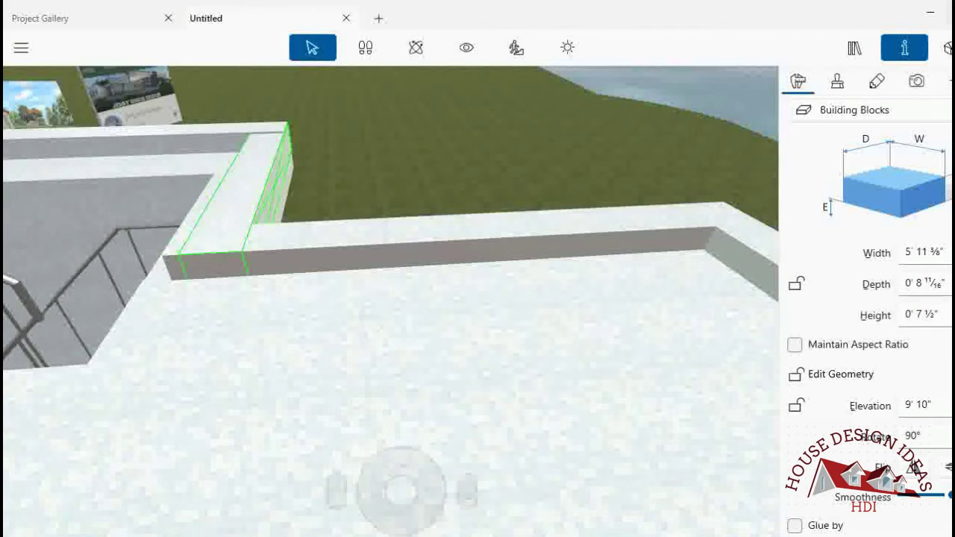
pyautogui.click(376, 125)
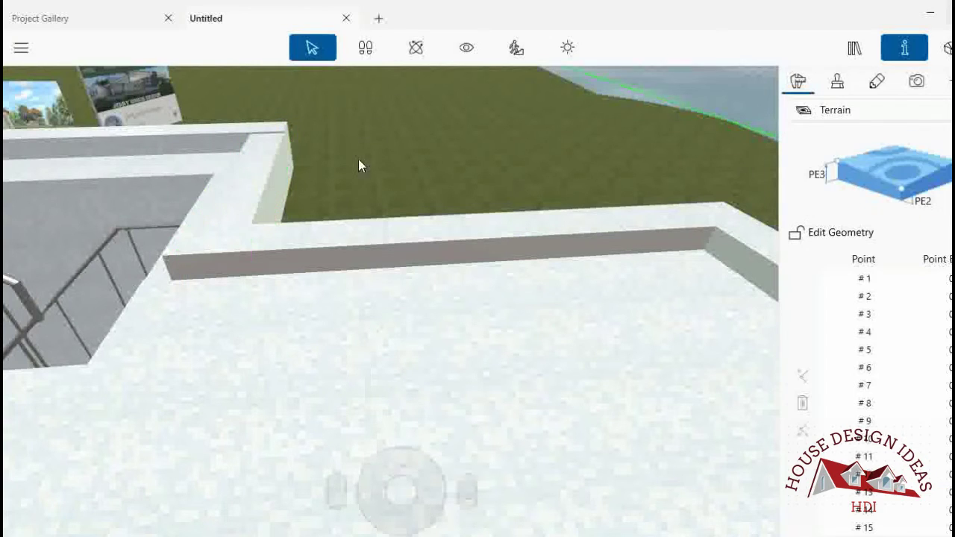
# - Inspect the roof parapet blocks from several camera angles around the staircase
pyautogui.click(271, 133)
pyautogui.click(466, 46)
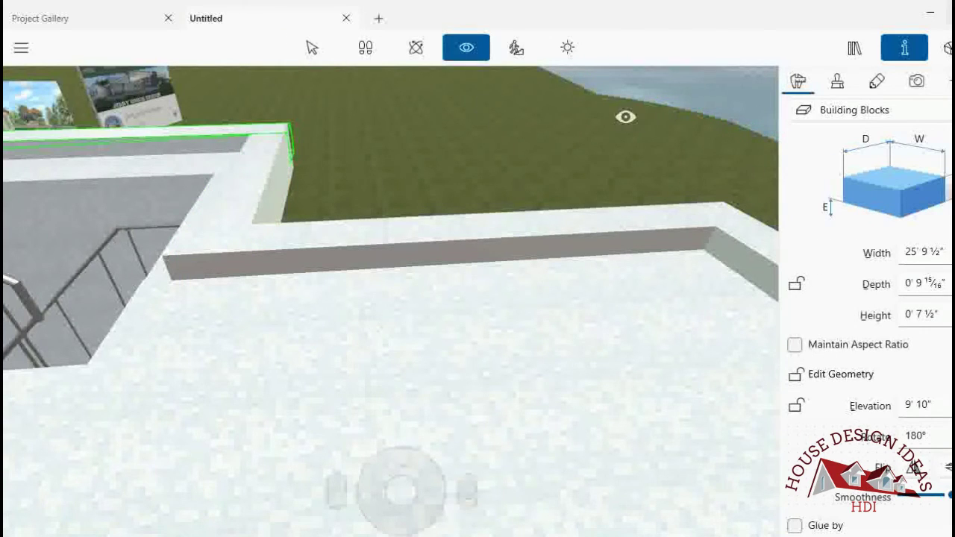
pyautogui.moveTo(625, 117)
pyautogui.mouseDown()
pyautogui.moveTo(416, 224)
pyautogui.moveTo(322, 220)
pyautogui.mouseUp()
pyautogui.click(312, 47)
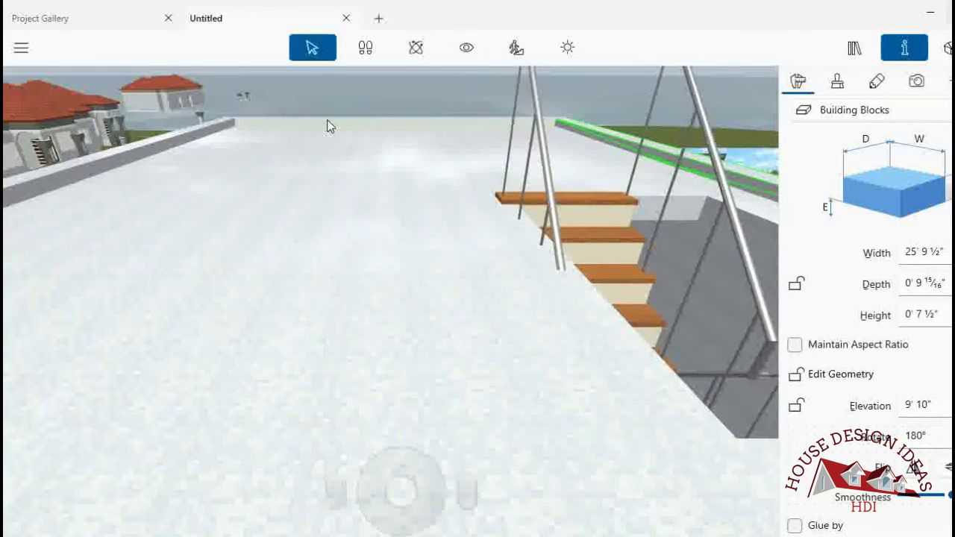
pyautogui.click(328, 123)
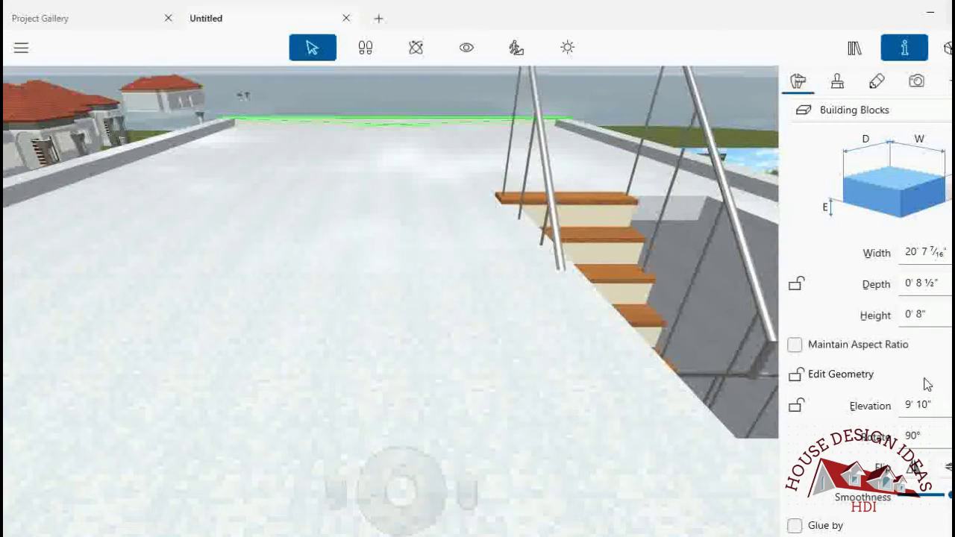
pyautogui.click(217, 129)
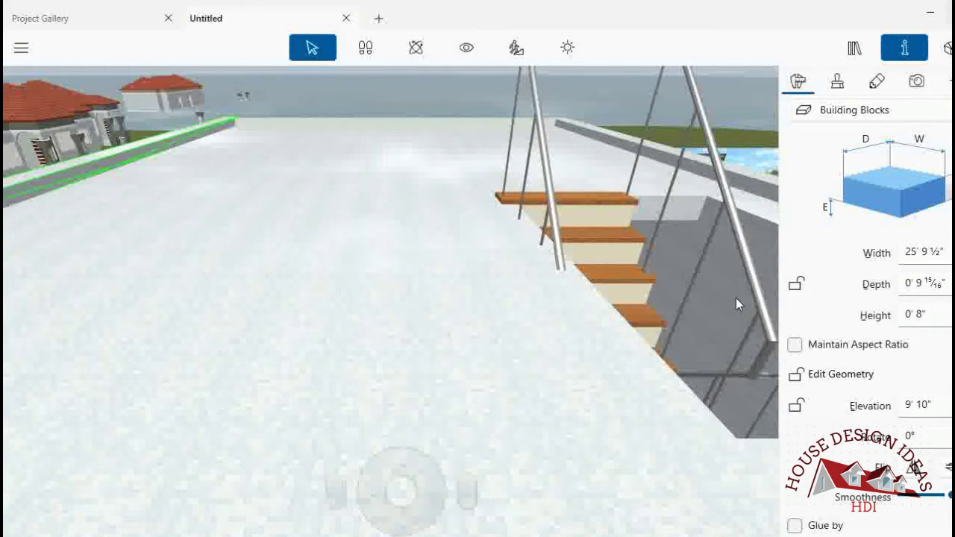
pyautogui.click(466, 47)
pyautogui.moveTo(580, 111); pyautogui.dragTo(199, 115)
pyautogui.moveTo(188, 116); pyautogui.dragTo(536, 256)
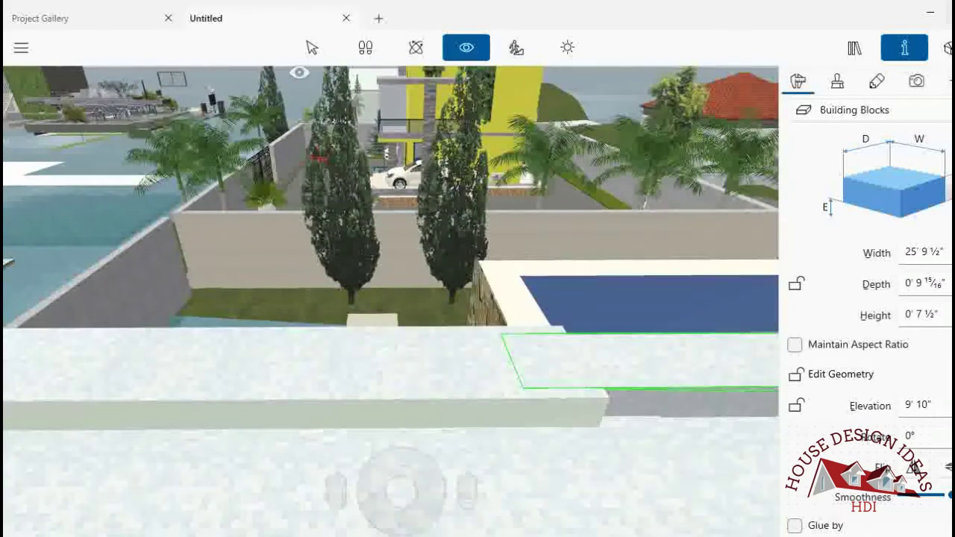
pyautogui.press('Escape')
# - Select the block beside the stair opening in the 3D view
pyautogui.click(604, 85)
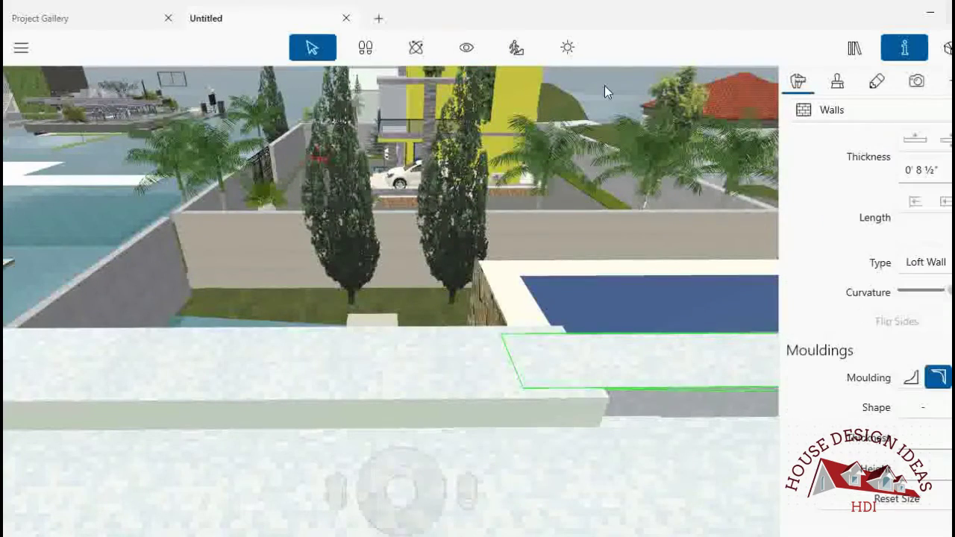
pyautogui.click(466, 47)
pyautogui.moveTo(477, 149)
pyautogui.mouseDown()
pyautogui.moveTo(572, 179)
pyautogui.moveTo(741, 174)
pyautogui.moveTo(720, 149)
pyautogui.mouseUp()
pyautogui.click(314, 47)
pyautogui.click(466, 47)
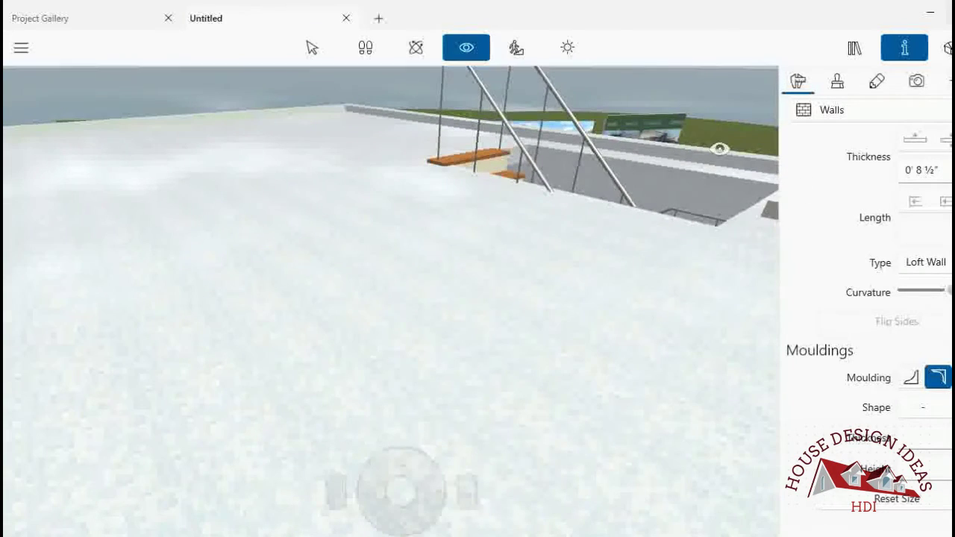
pyautogui.click(329, 51)
pyautogui.click(669, 168)
pyautogui.rightClick(669, 168)
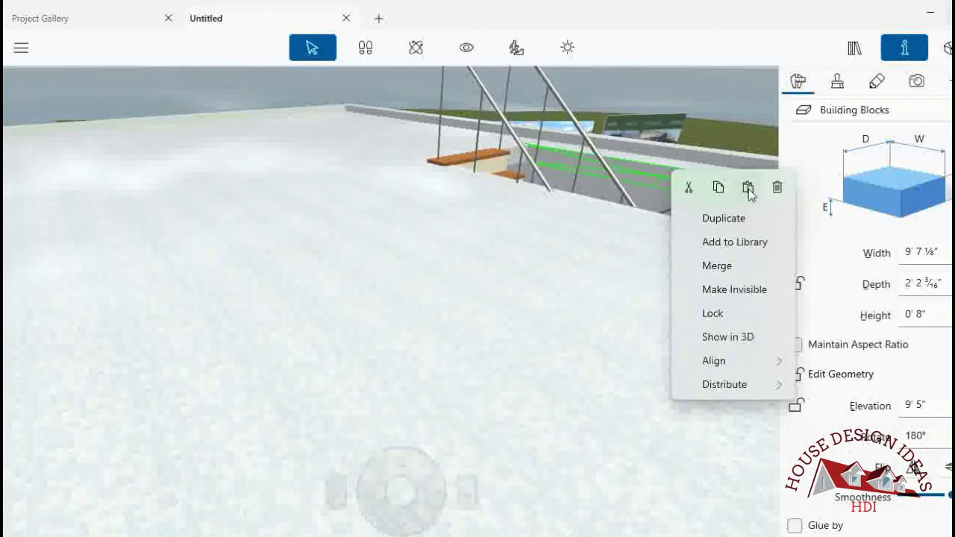
# - Paste the block onto the 2D plan, then delete the wrongly pasted copy
pyautogui.click(944, 49)
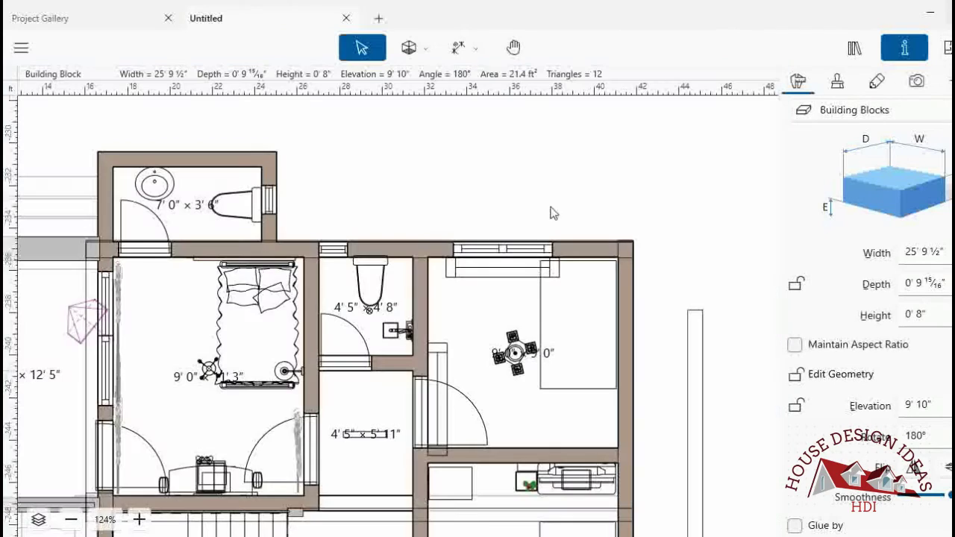
pyautogui.rightClick(200, 222)
pyautogui.click(251, 232)
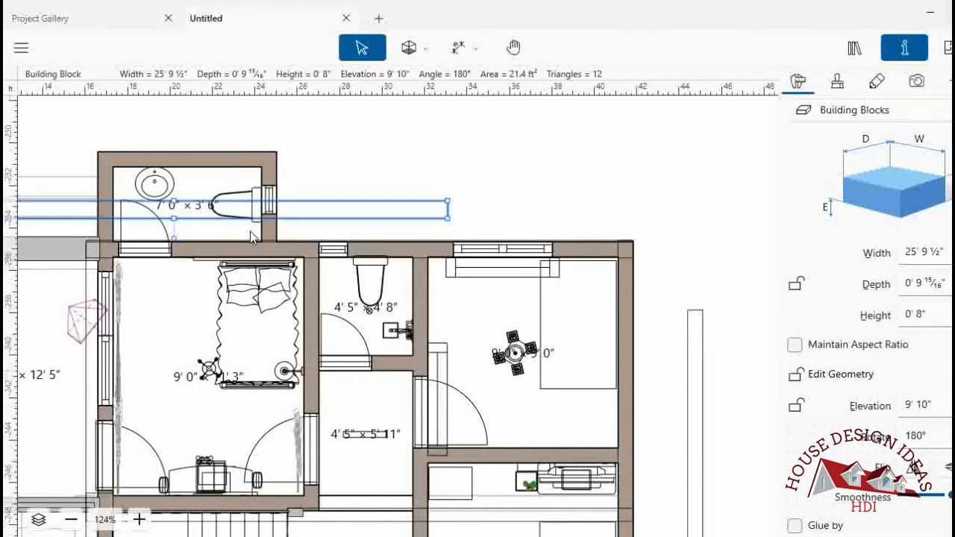
pyautogui.rightClick(345, 216)
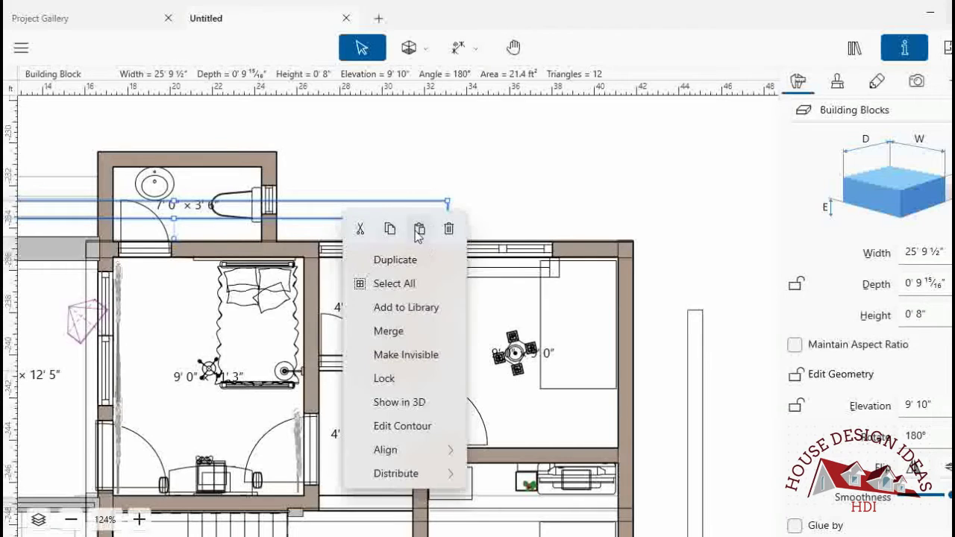
pyautogui.click(447, 228)
# - Back in 3D, put the displaced parapet block beyond the stairs back in place
pyautogui.click(945, 49)
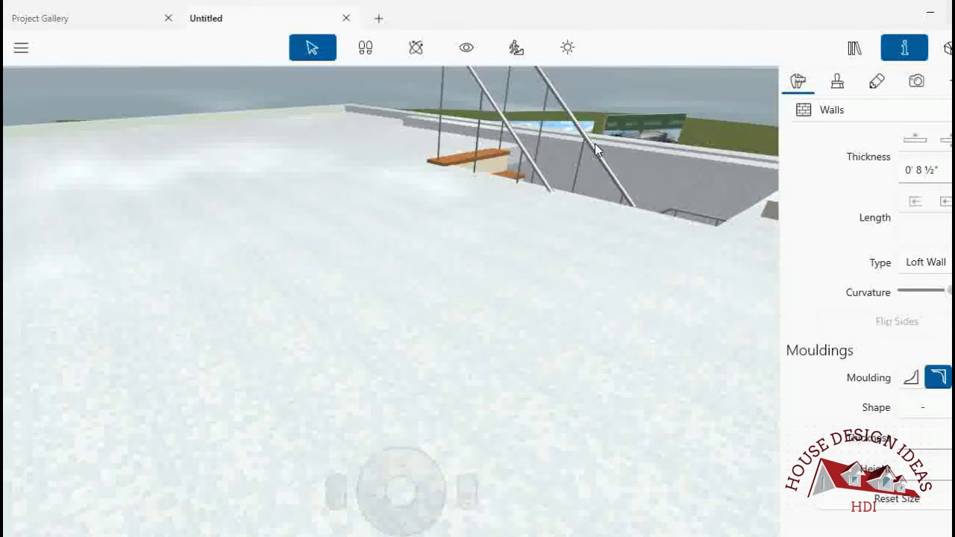
pyautogui.click(467, 49)
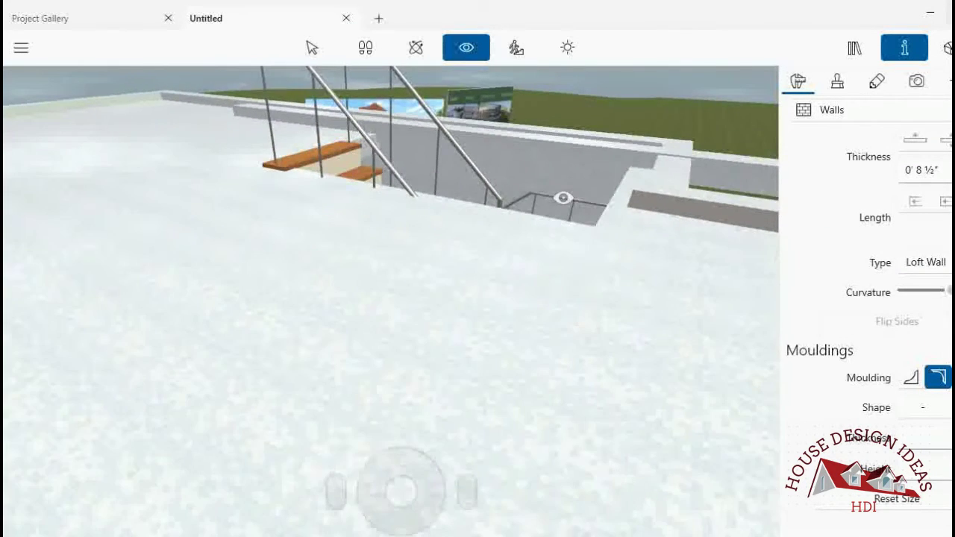
pyautogui.moveTo(563, 199)
pyautogui.mouseDown()
pyautogui.moveTo(739, 176)
pyautogui.moveTo(483, 177)
pyautogui.moveTo(612, 154)
pyautogui.mouseUp()
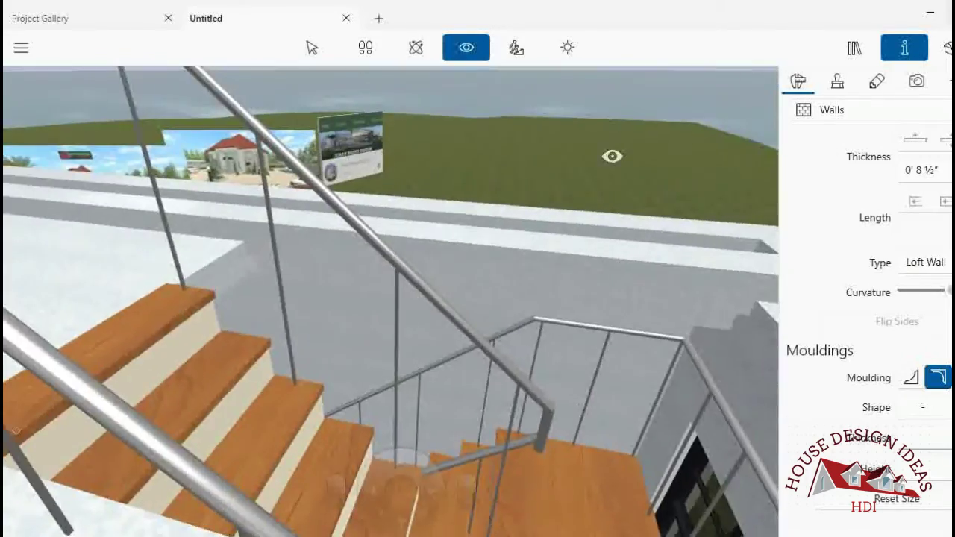
pyautogui.press('Escape')
pyautogui.click(545, 254)
pyautogui.moveTo(558, 207); pyautogui.dragTo(567, 190)
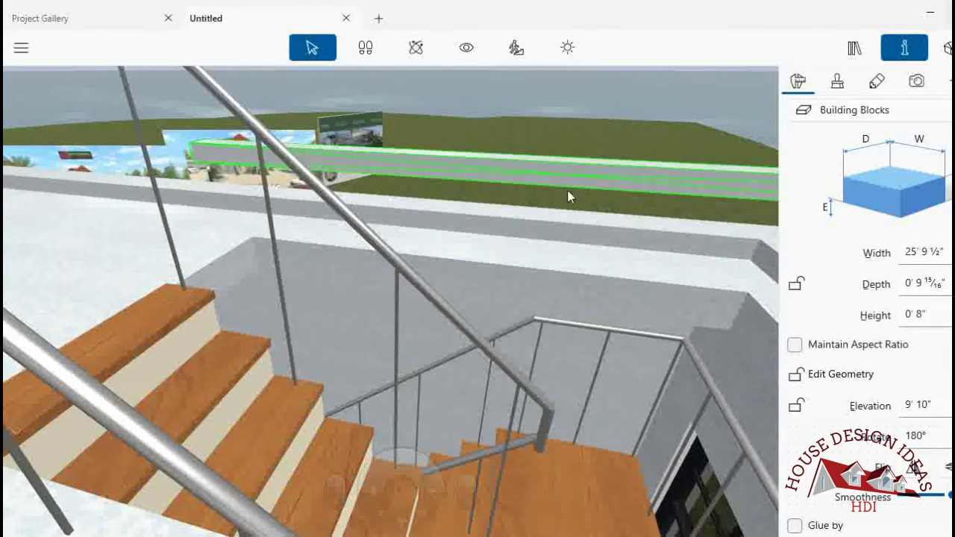
# - Copy the 9' 7⅛" block beside the stairwell and bring up the 2D plan's paste menu
pyautogui.click(560, 271)
pyautogui.rightClick(560, 271)
pyautogui.press('Escape')
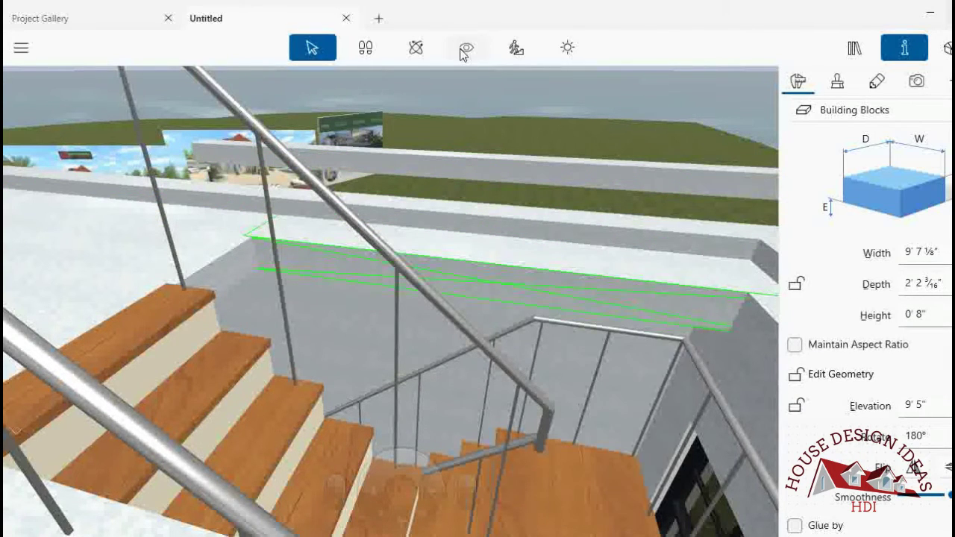
pyautogui.click(466, 47)
pyautogui.moveTo(622, 156); pyautogui.dragTo(703, 156)
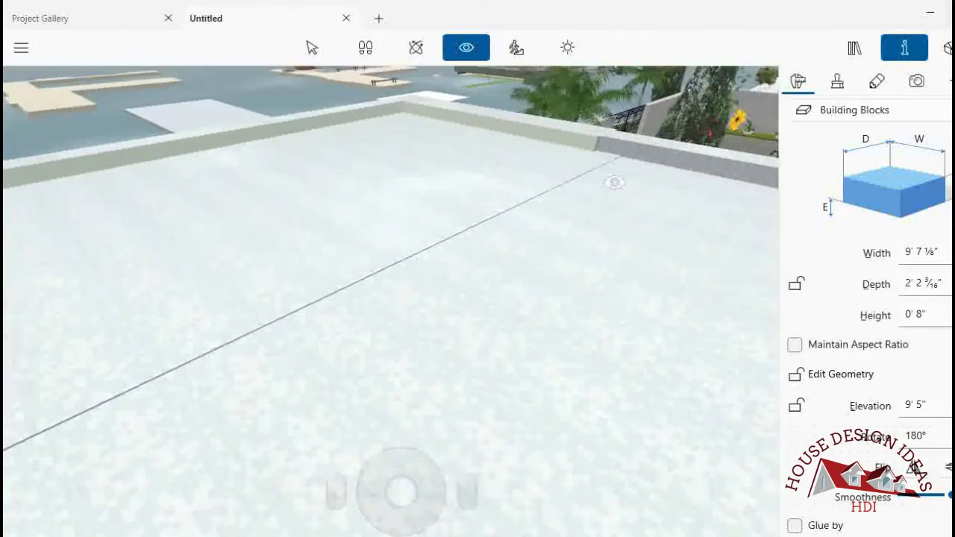
pyautogui.moveTo(612, 181); pyautogui.dragTo(441, 215)
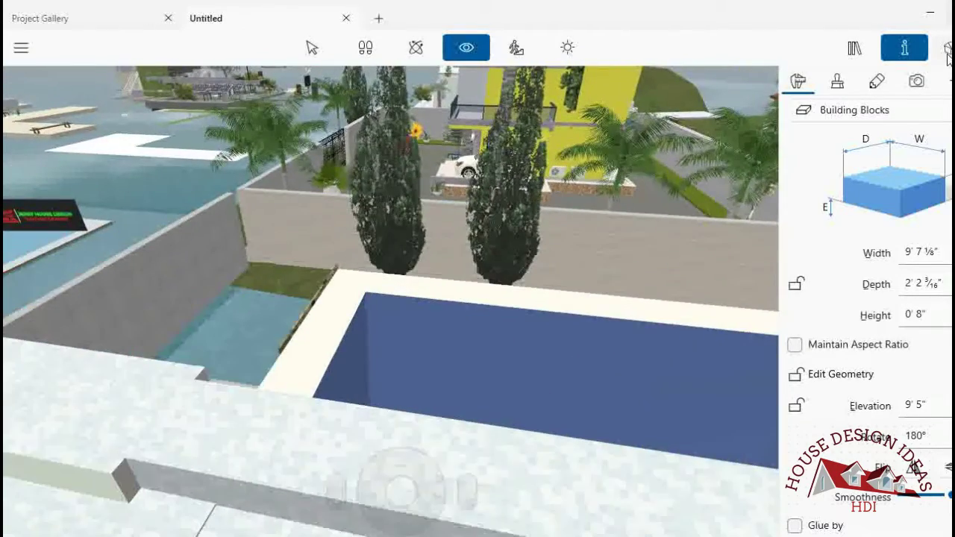
pyautogui.hotkey('ctrl', '1')
pyautogui.rightClick(196, 238)
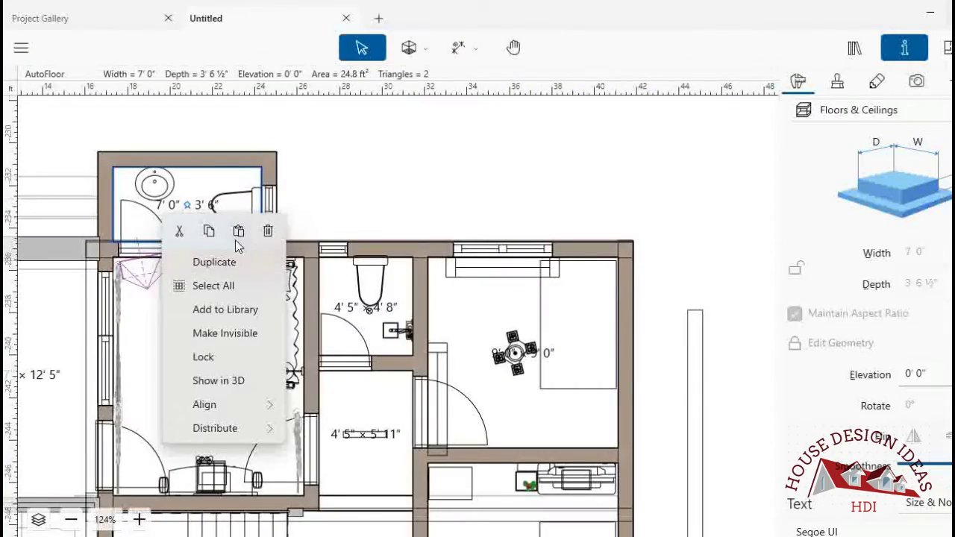
# - Paste the block over the bathroom's top wall, about 8' 5 11/16" wide and 2' 5⅞" deep
pyautogui.press('Escape')
pyautogui.click(203, 230)
pyautogui.moveTo(202, 230); pyautogui.dragTo(220, 176)
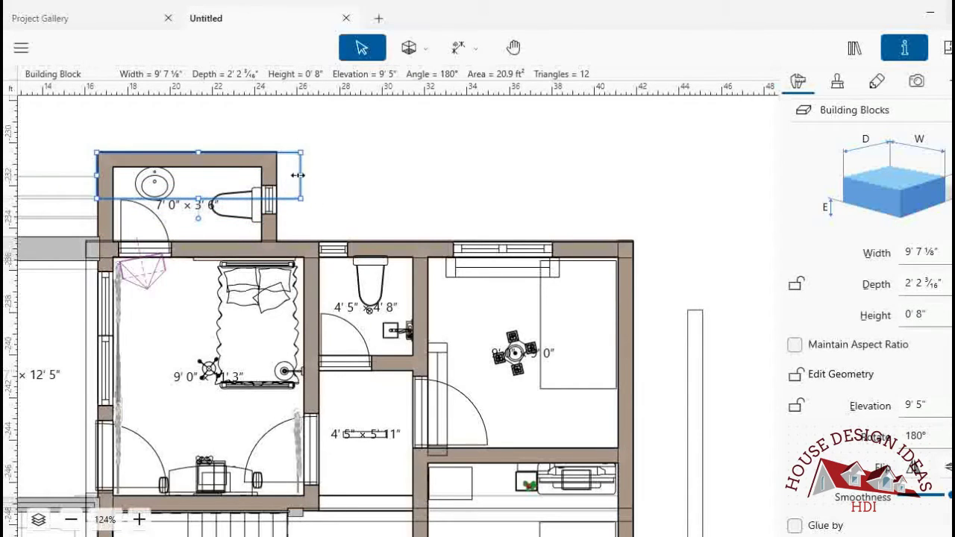
pyautogui.moveTo(297, 175); pyautogui.dragTo(277, 175)
pyautogui.moveTo(187, 198); pyautogui.dragTo(188, 256)
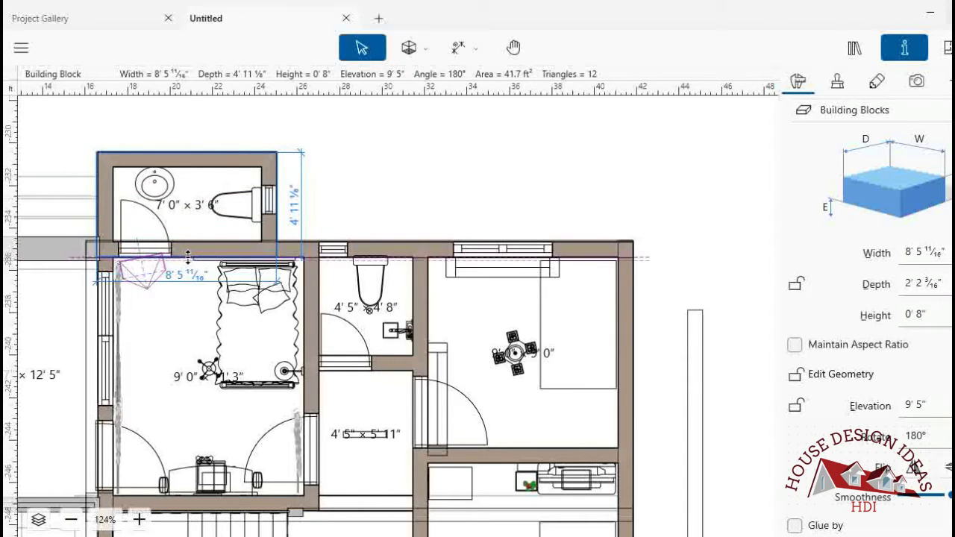
# - Deepen the top bathroom's roof block to 5'9"
pyautogui.click(513, 47)
pyautogui.moveTo(143, 320)
pyautogui.mouseDown()
pyautogui.moveTo(270, 321)
pyautogui.moveTo(446, 228)
pyautogui.moveTo(416, 213)
pyautogui.moveTo(400, 307)
pyautogui.mouseUp()
pyautogui.click(362, 47)
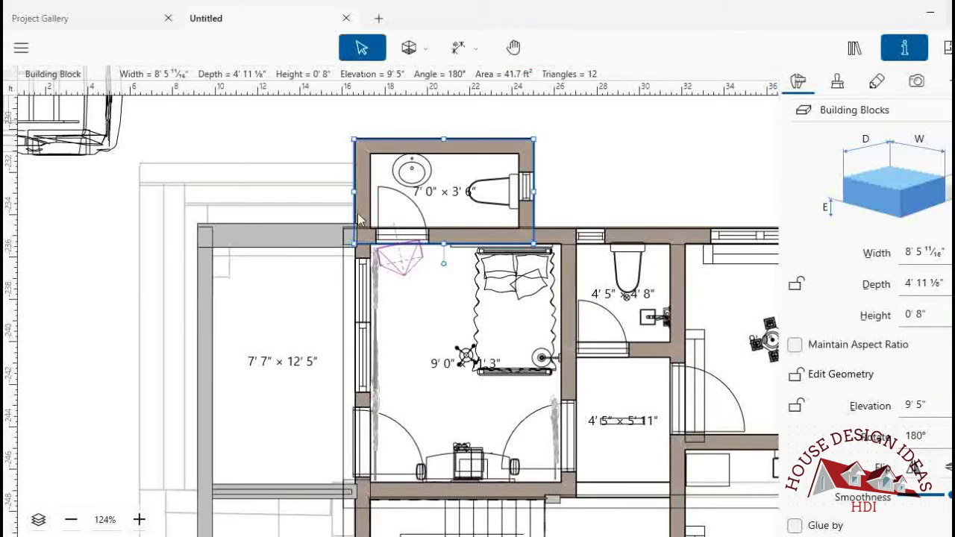
pyautogui.moveTo(354, 192); pyautogui.dragTo(344, 193)
pyautogui.scroll(-2, 448, 216)
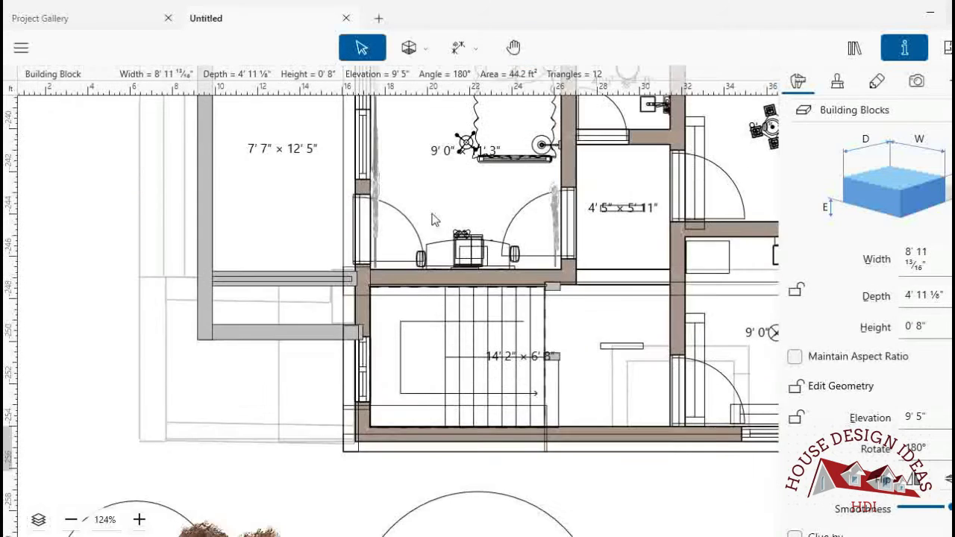
pyautogui.scroll(1, 374, 291)
pyautogui.scroll(1, 374, 291)
pyautogui.scroll(2, 537, 282)
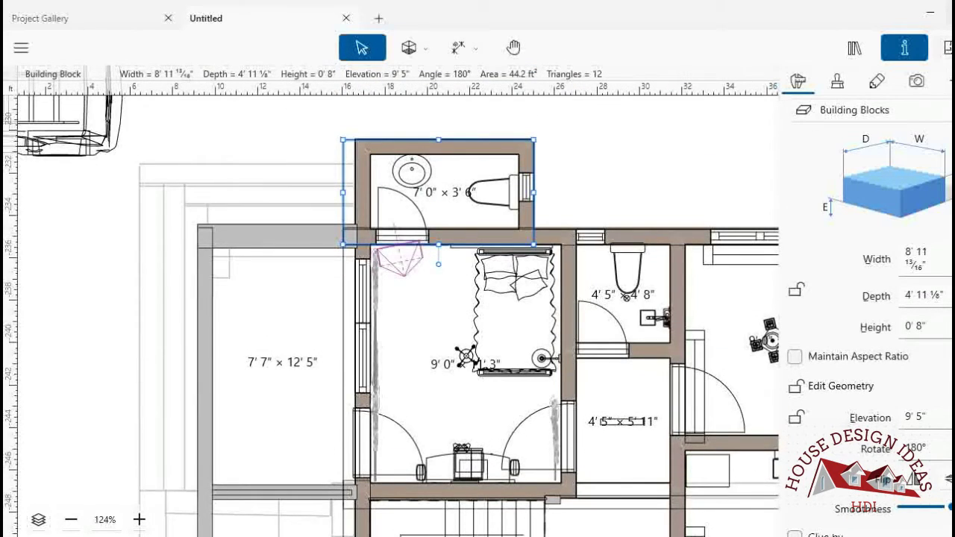
pyautogui.scroll(5, 569, 207)
pyautogui.scroll(-4, 557, 258)
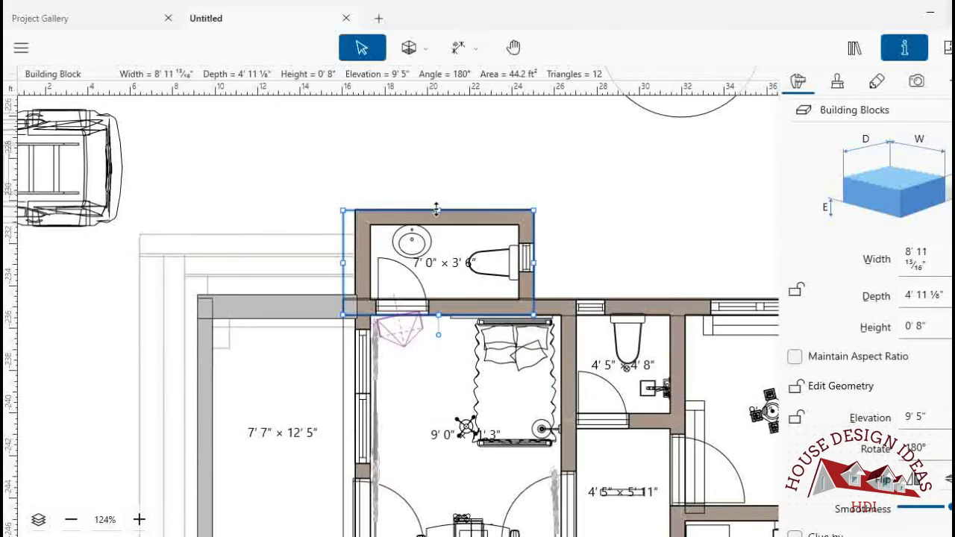
pyautogui.moveTo(438, 209); pyautogui.dragTo(438, 192)
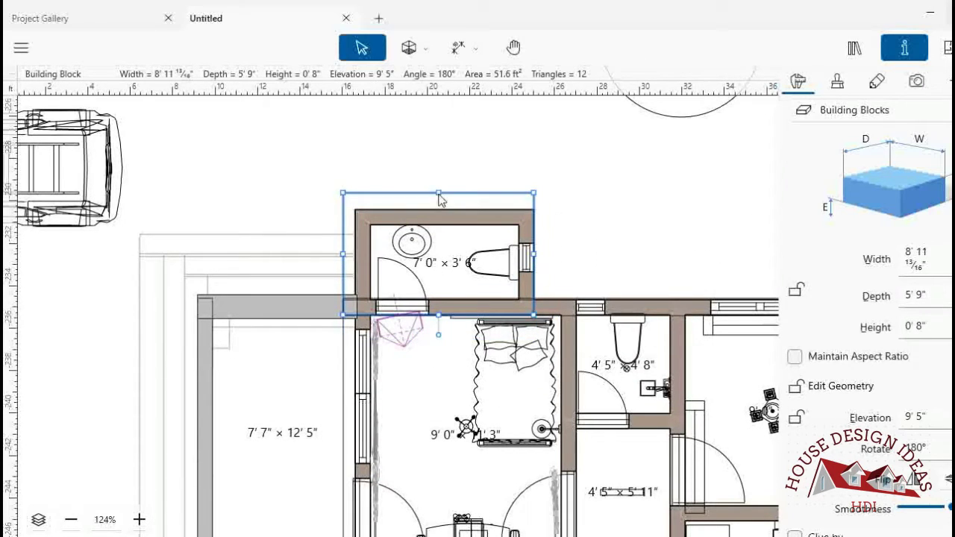
# - Stretch the main roof block's top edge to a depth of 14'3¼"
pyautogui.click(513, 46)
pyautogui.moveTo(689, 166); pyautogui.dragTo(422, 161)
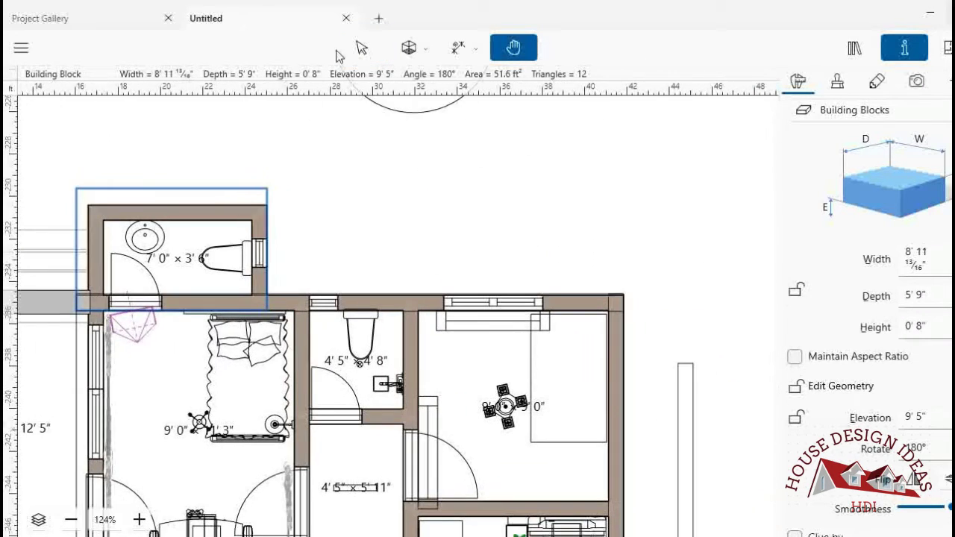
pyautogui.click(362, 47)
pyautogui.click(78, 369)
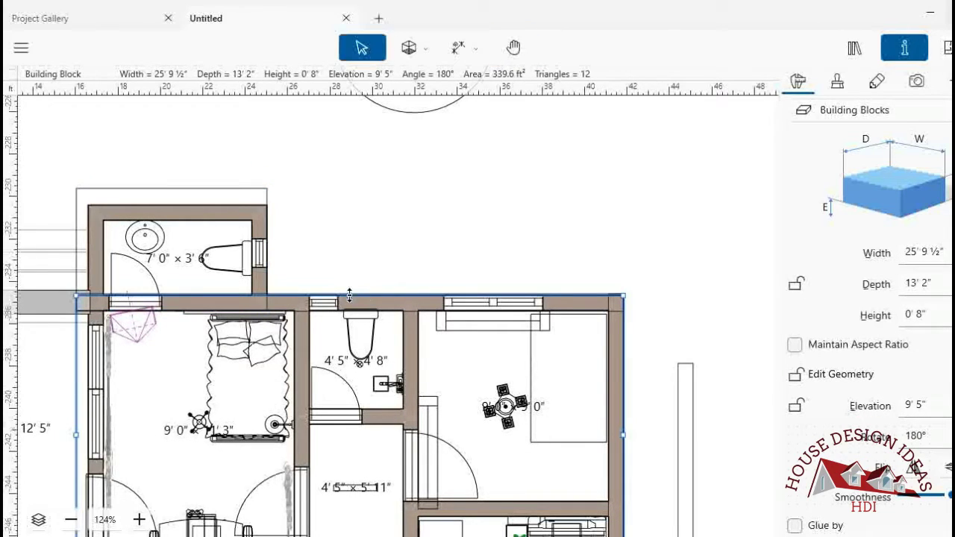
pyautogui.moveTo(350, 296); pyautogui.dragTo(352, 278)
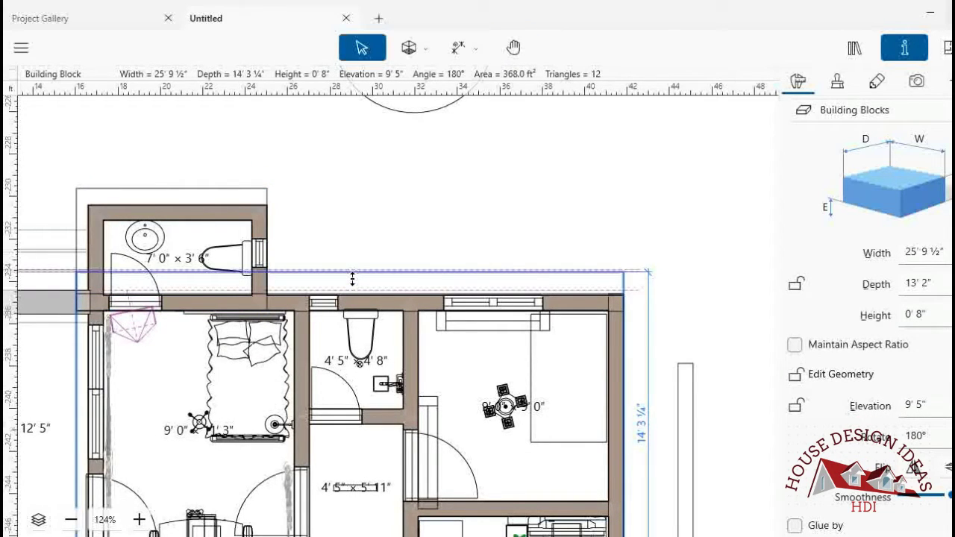
pyautogui.moveTo(352, 278); pyautogui.dragTo(354, 280)
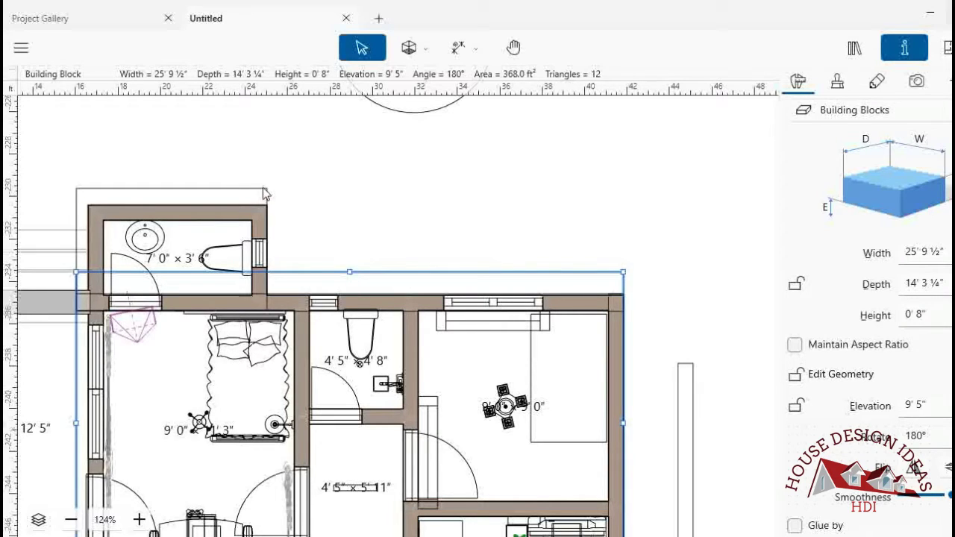
# - Widen the bathroom roof block to 10'3 5/16" and nudge the long thin parapet block
pyautogui.click(264, 246)
pyautogui.moveTo(270, 248); pyautogui.dragTo(294, 247)
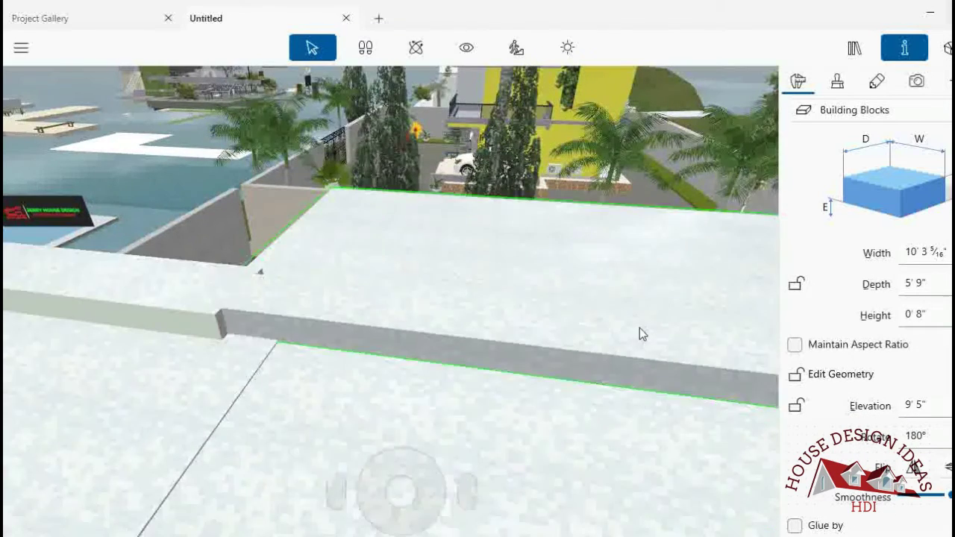
pyautogui.click(671, 330)
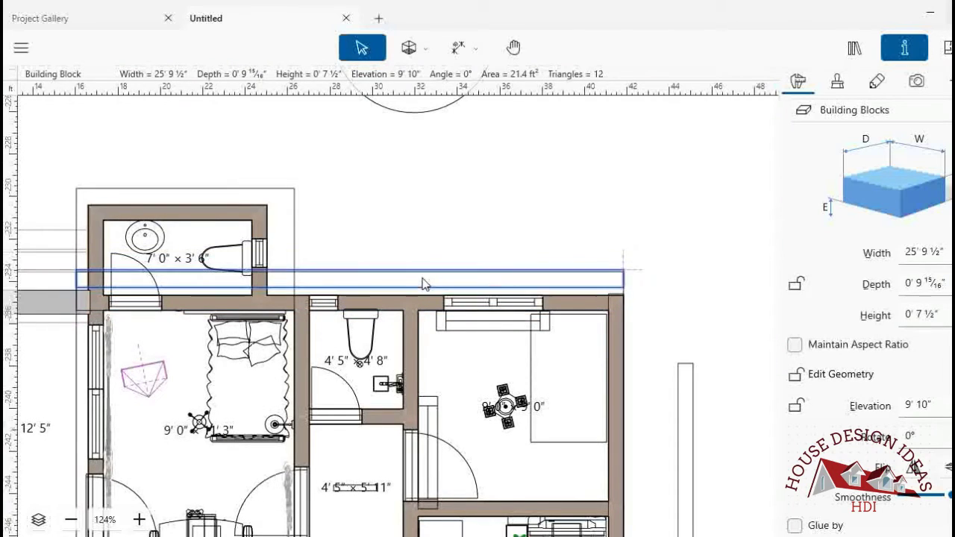
pyautogui.moveTo(424, 277); pyautogui.dragTo(415, 289)
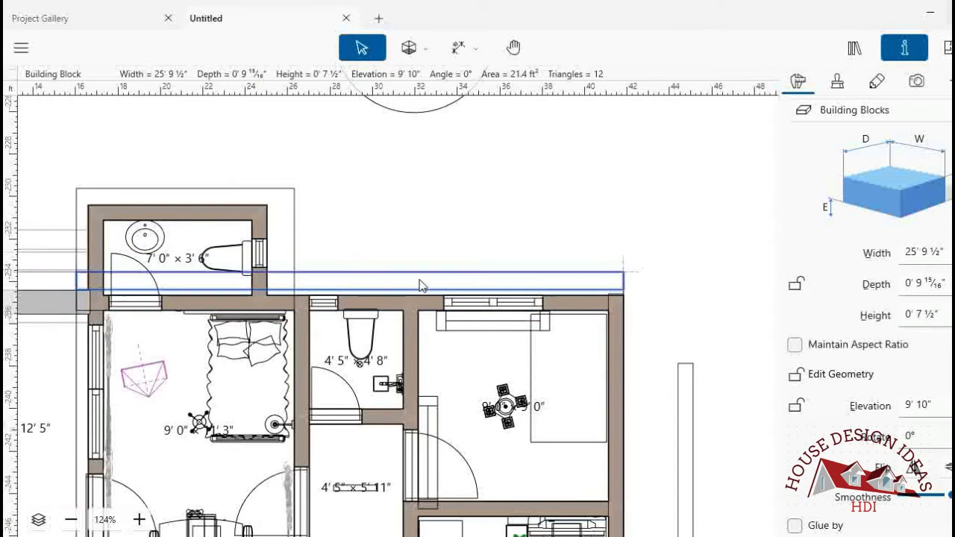
pyautogui.rightClick(302, 286)
# - Duplicate the thin parapet block and move the copy to the bathroom roof's top edge
pyautogui.click(375, 300)
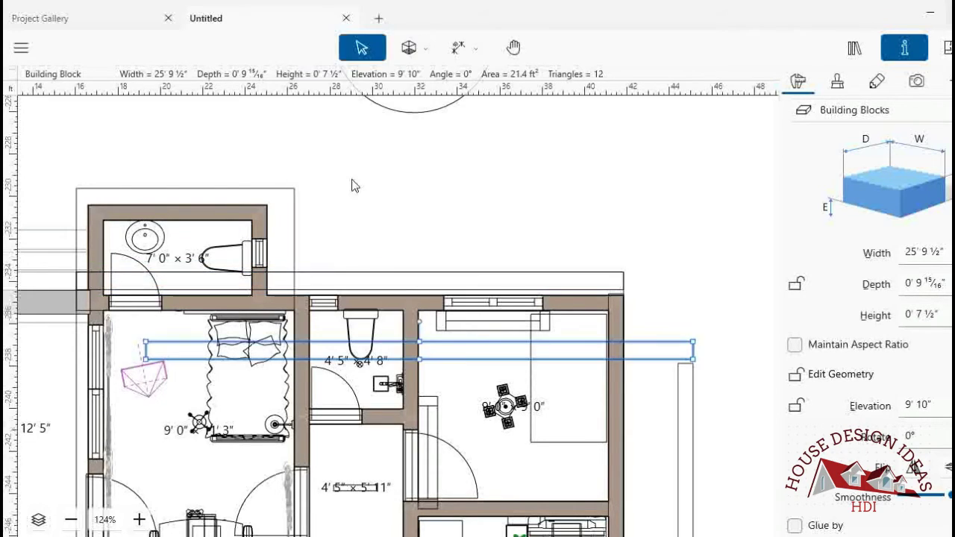
pyautogui.moveTo(349, 256)
pyautogui.mouseDown()
pyautogui.moveTo(359, 201)
pyautogui.moveTo(392, 192)
pyautogui.mouseUp()
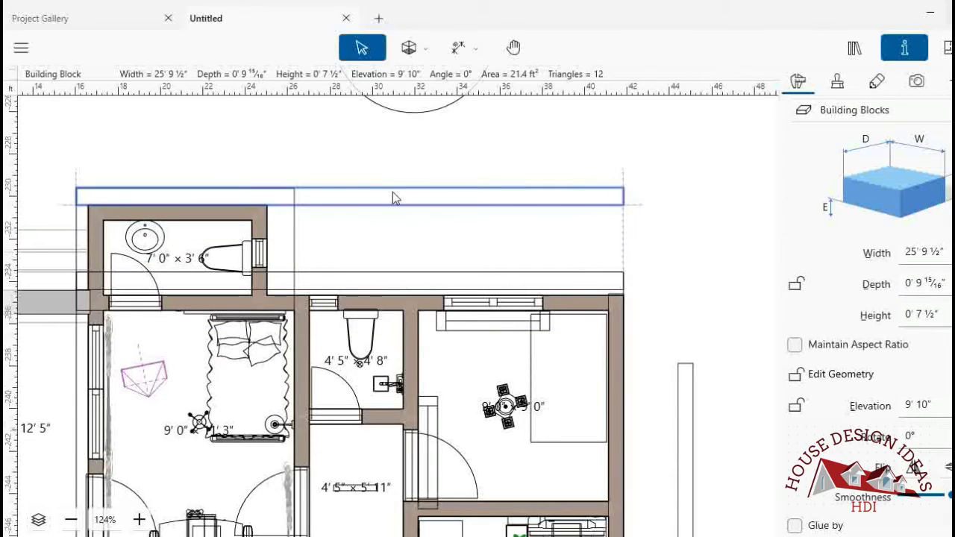
pyautogui.doubleClick(926, 283)
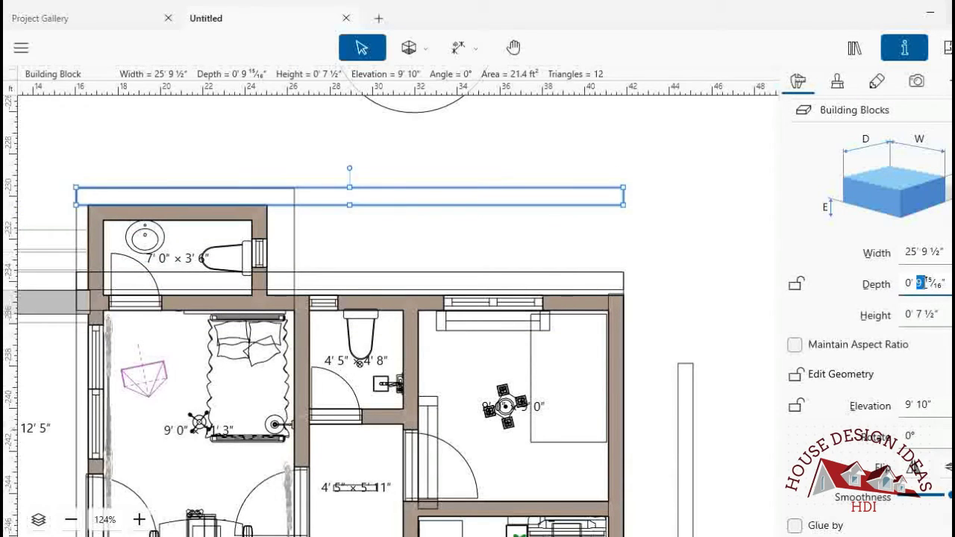
pyautogui.rightClick(925, 282)
pyautogui.click(833, 319)
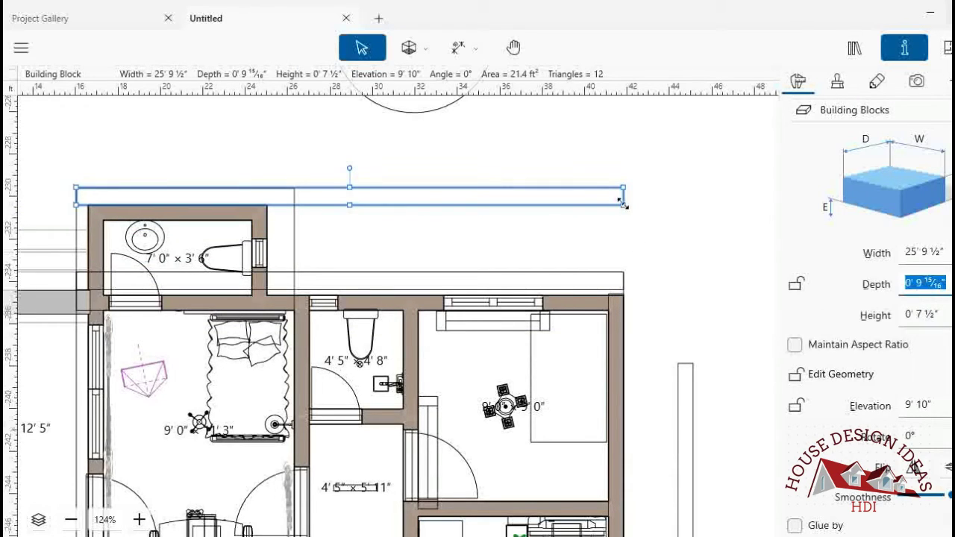
# - Shorten the parapet copy to about 10'3⅝" to match the bathroom roof width
pyautogui.moveTo(340, 204); pyautogui.dragTo(301, 204)
pyautogui.click(303, 211)
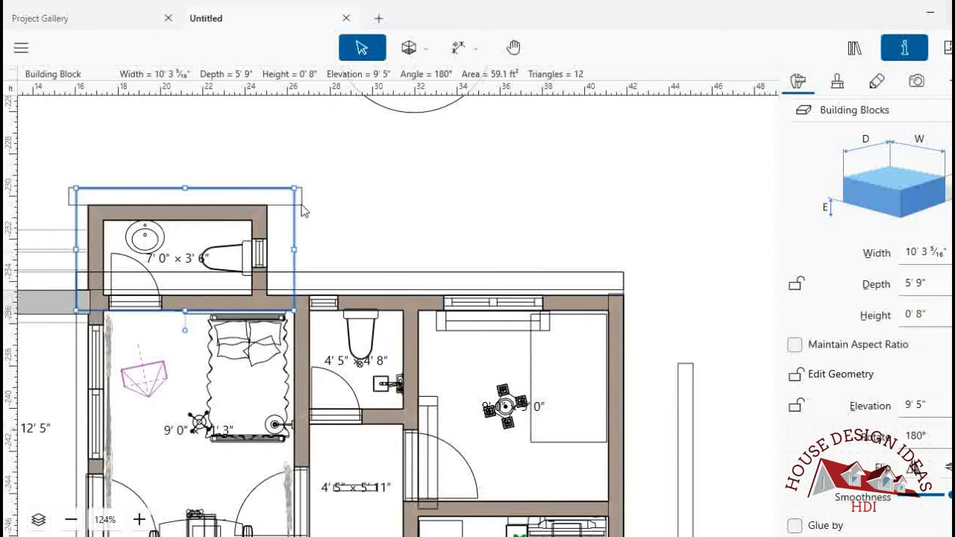
pyautogui.click(306, 211)
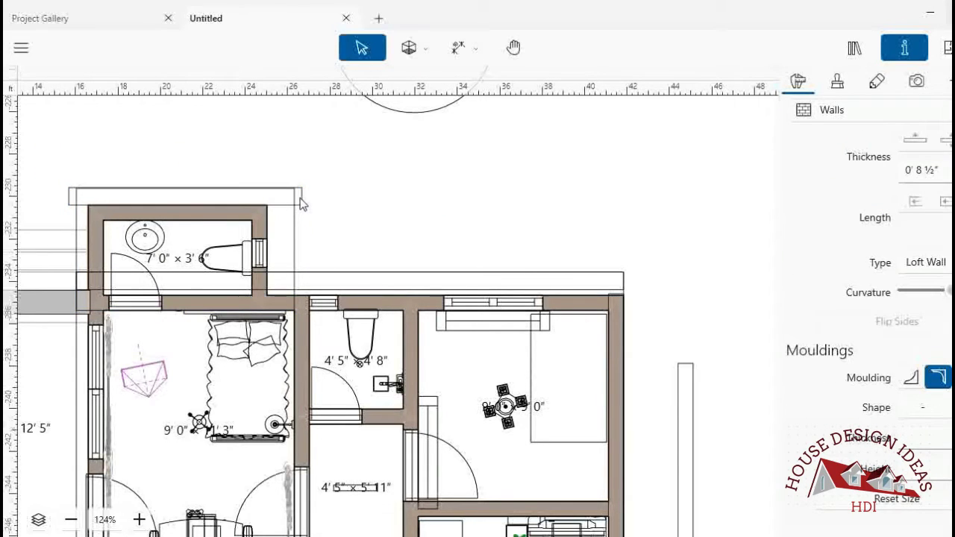
pyautogui.click(300, 198)
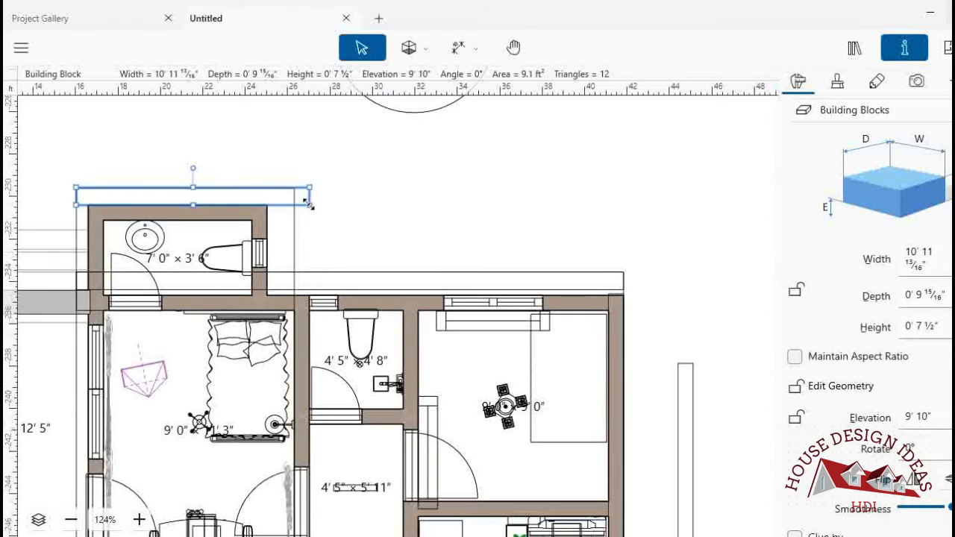
pyautogui.moveTo(307, 203); pyautogui.dragTo(296, 203)
pyautogui.click(297, 203)
pyautogui.click(289, 206)
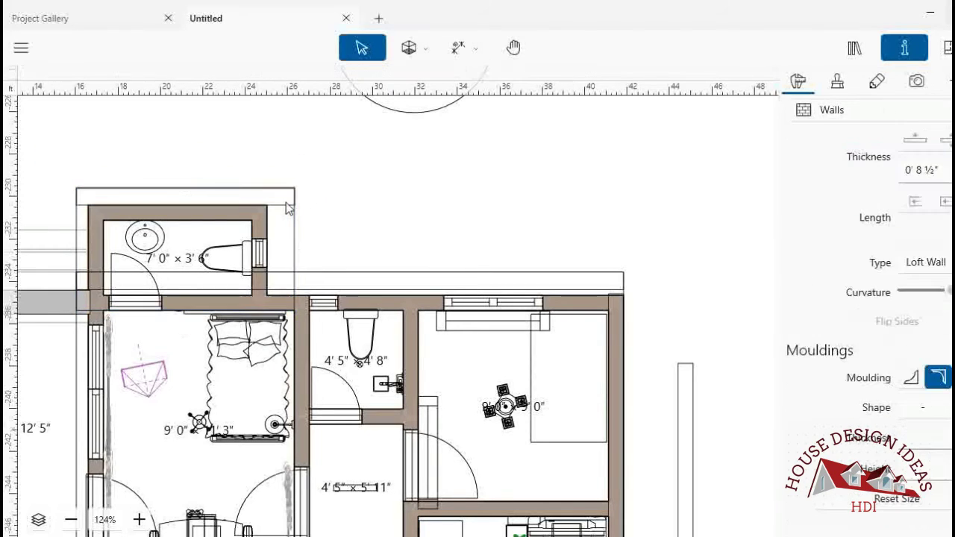
# - Review the short parapet's depth value and duplicate it for the side edge
pyautogui.click(289, 207)
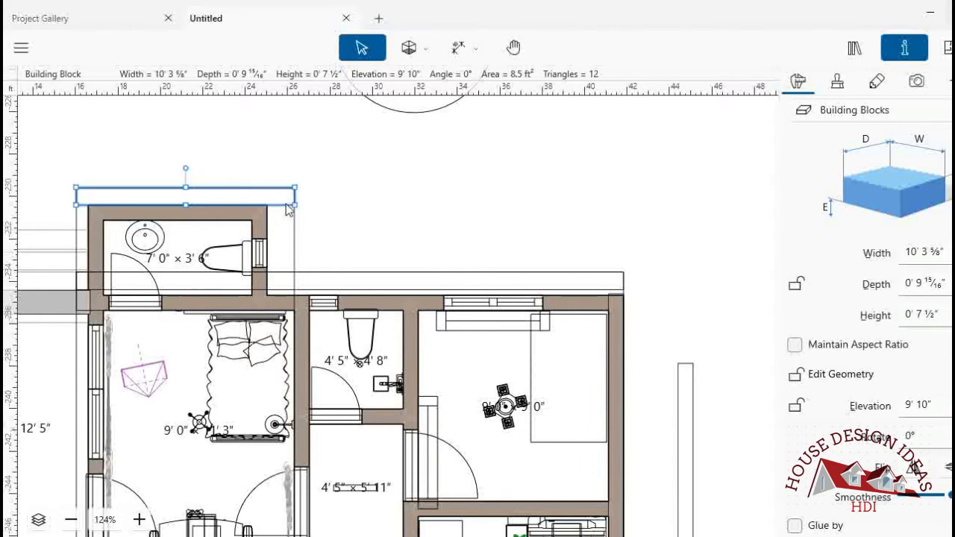
pyautogui.tripleClick(919, 287)
pyautogui.rightClick(920, 288)
pyautogui.click(860, 351)
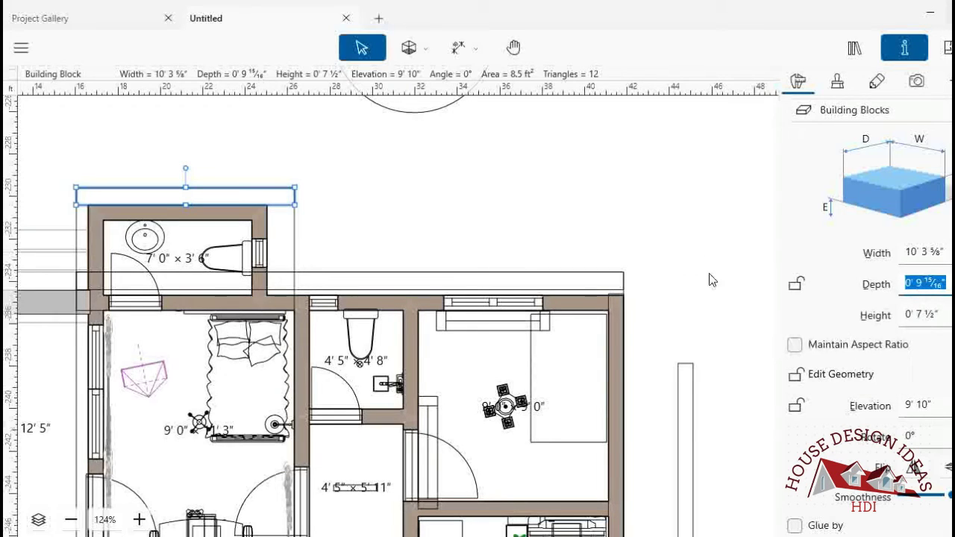
pyautogui.click(375, 251)
pyautogui.click(267, 194)
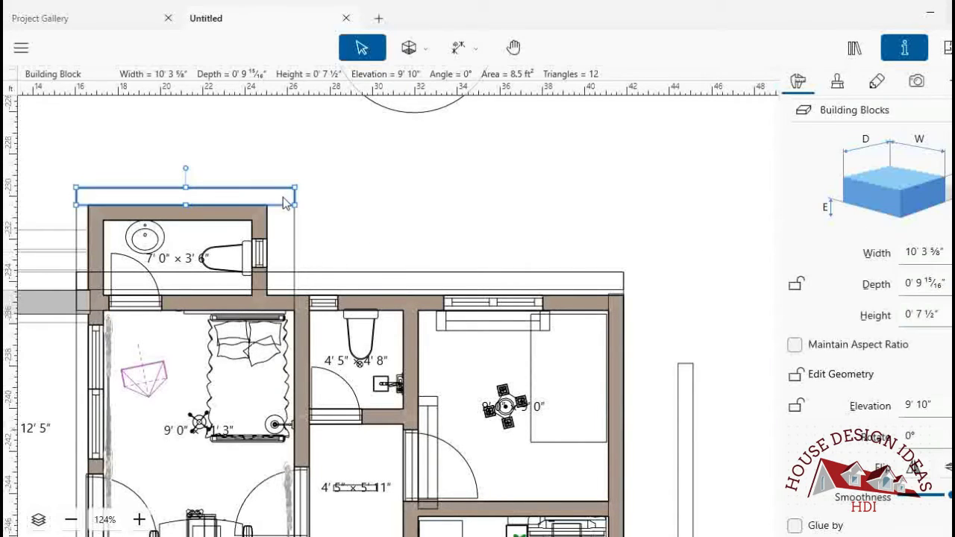
pyautogui.rightClick(283, 198)
pyautogui.click(345, 252)
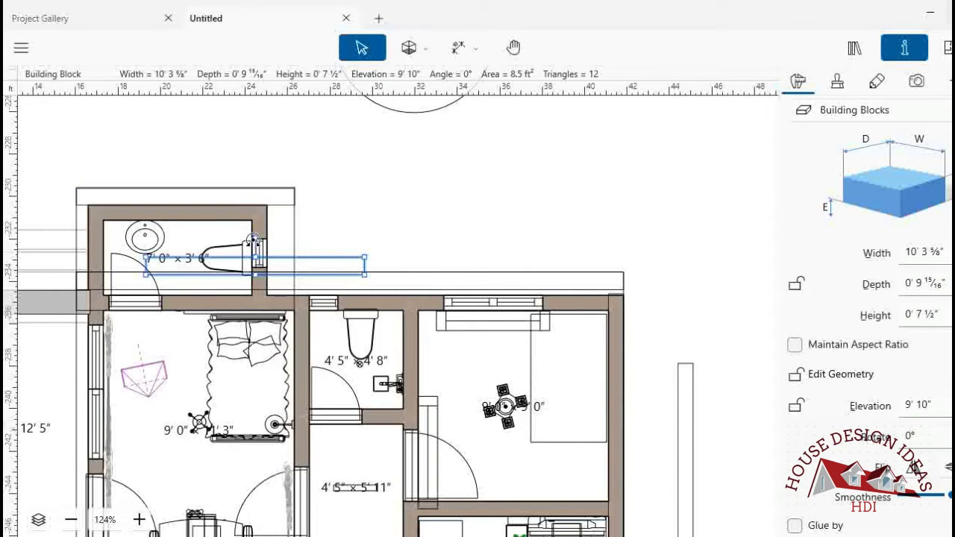
# - Rotate the parapet copy vertical along the bathroom's right side and shorten it to the box depth
pyautogui.moveTo(254, 240)
pyautogui.mouseDown()
pyautogui.moveTo(202, 267)
pyautogui.moveTo(201, 242)
pyautogui.mouseUp()
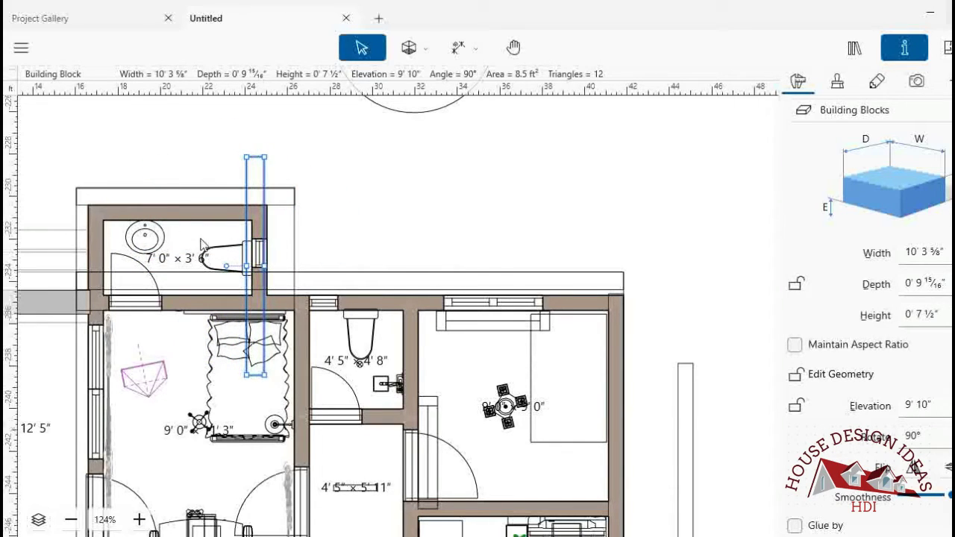
pyautogui.moveTo(250, 201); pyautogui.dragTo(282, 231)
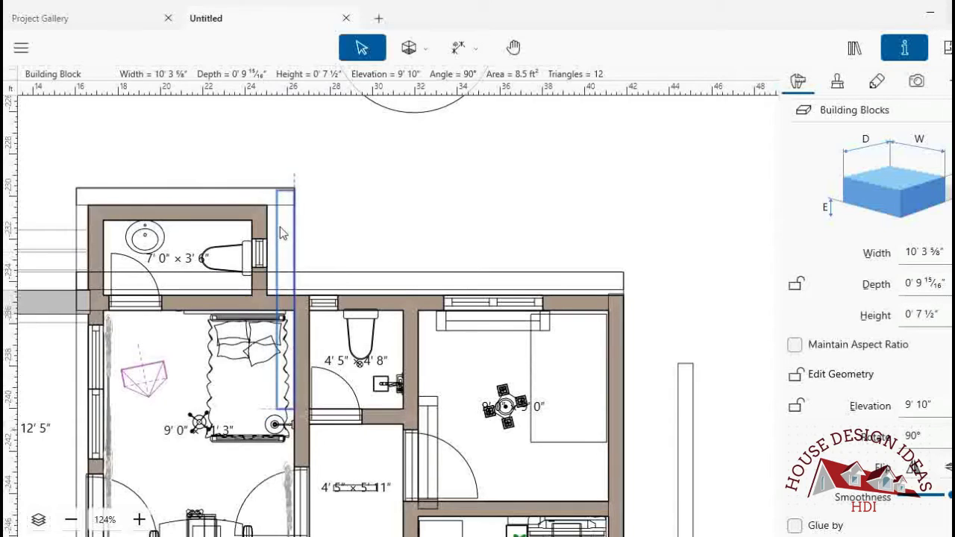
pyautogui.moveTo(283, 407); pyautogui.dragTo(280, 293)
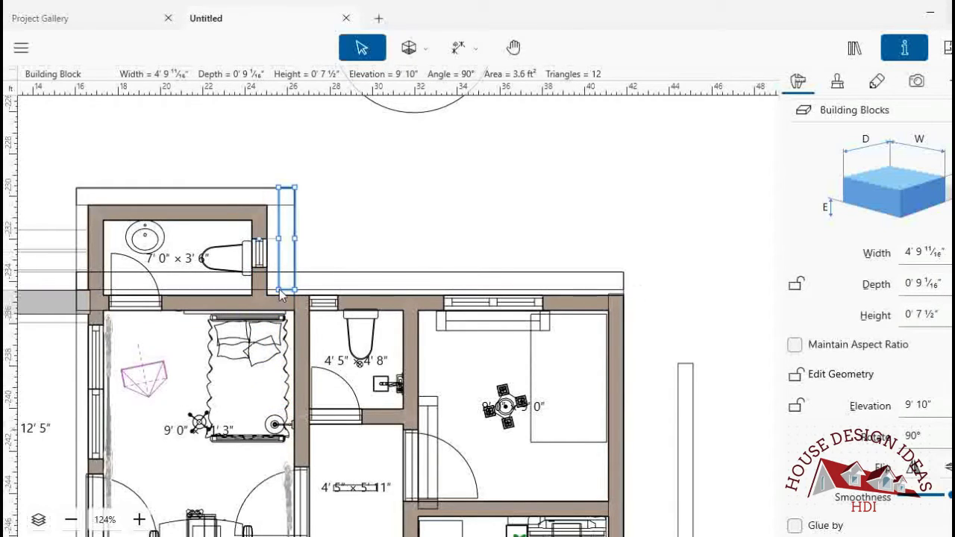
pyautogui.click(924, 283)
pyautogui.rightClick(923, 283)
pyautogui.click(834, 315)
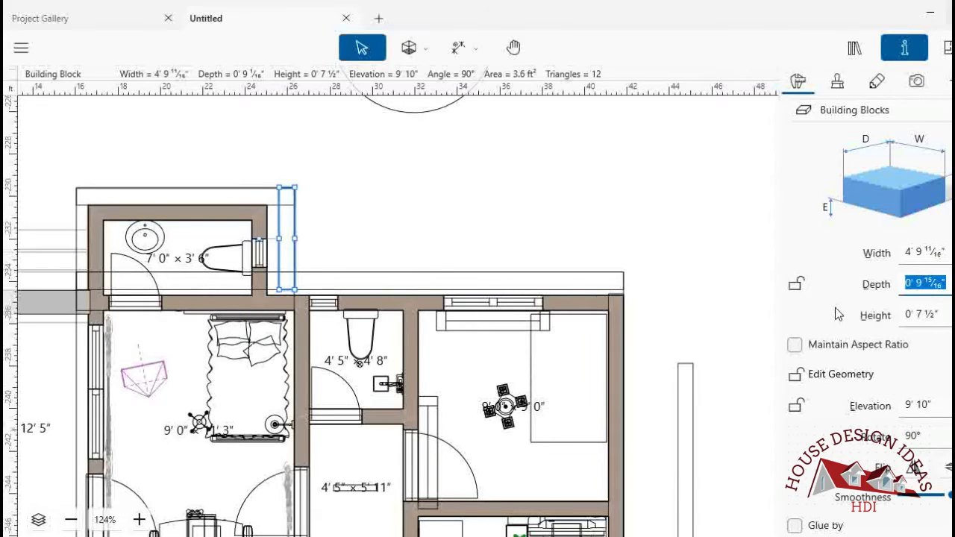
# - Shorten the long roof parapet so it starts at the wall, 16'3 13/16" wide
pyautogui.click(270, 285)
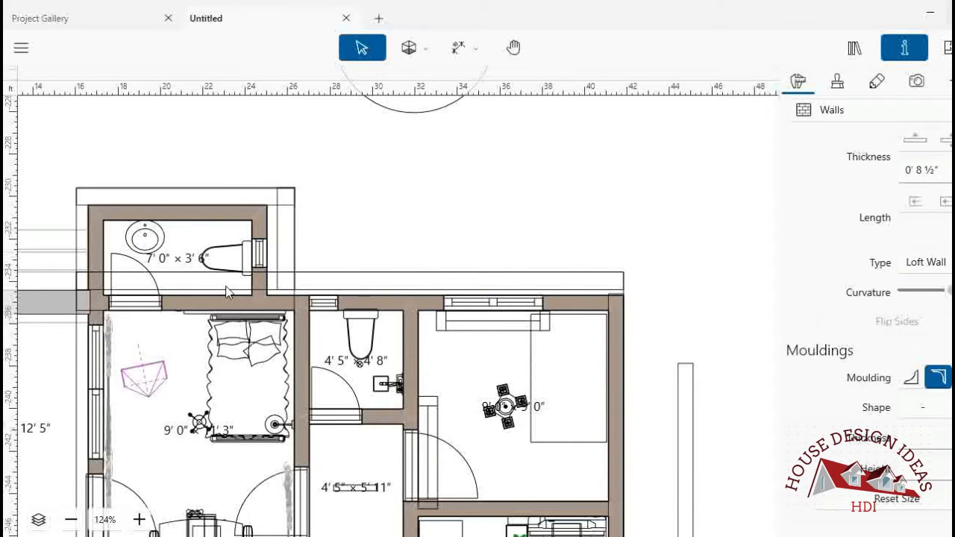
pyautogui.click(207, 290)
pyautogui.moveTo(77, 287); pyautogui.dragTo(277, 281)
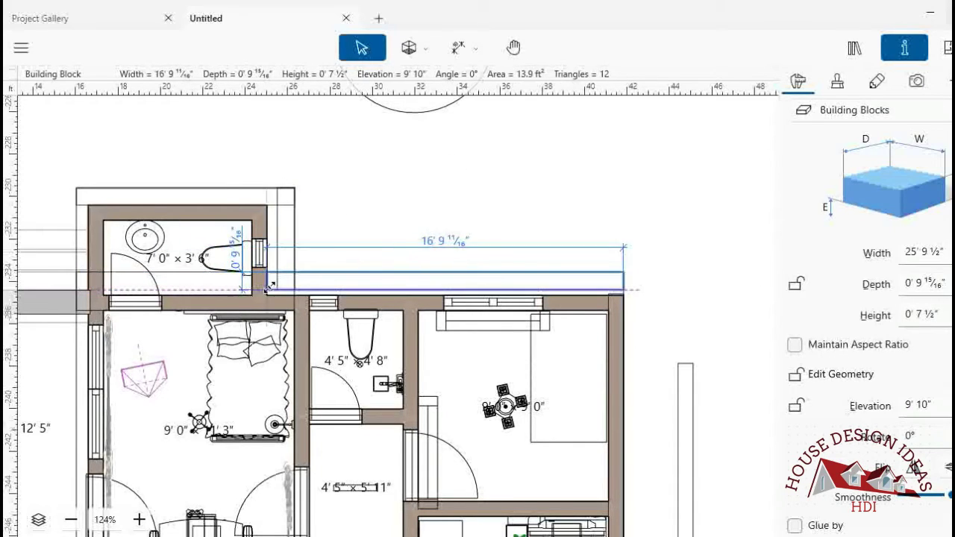
pyautogui.click(418, 181)
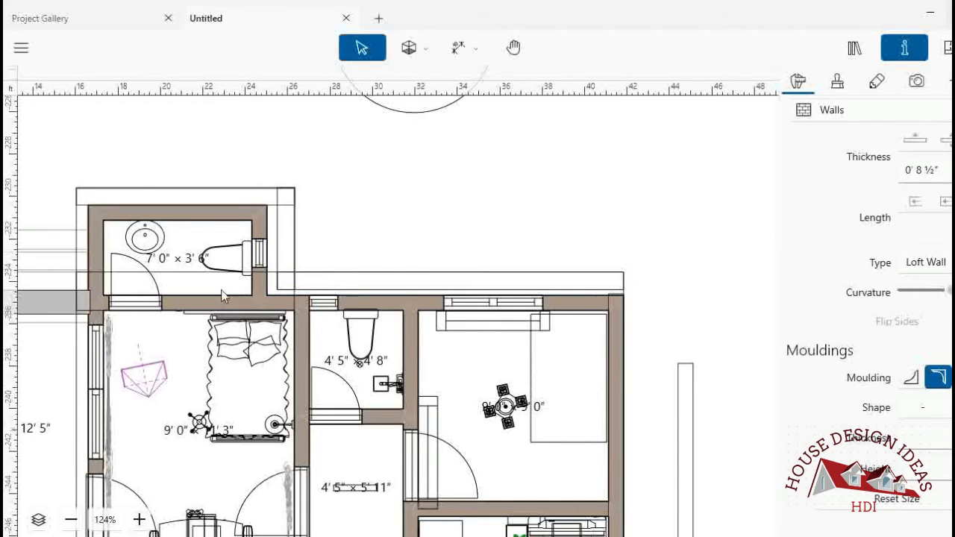
pyautogui.click(430, 287)
pyautogui.click(923, 295)
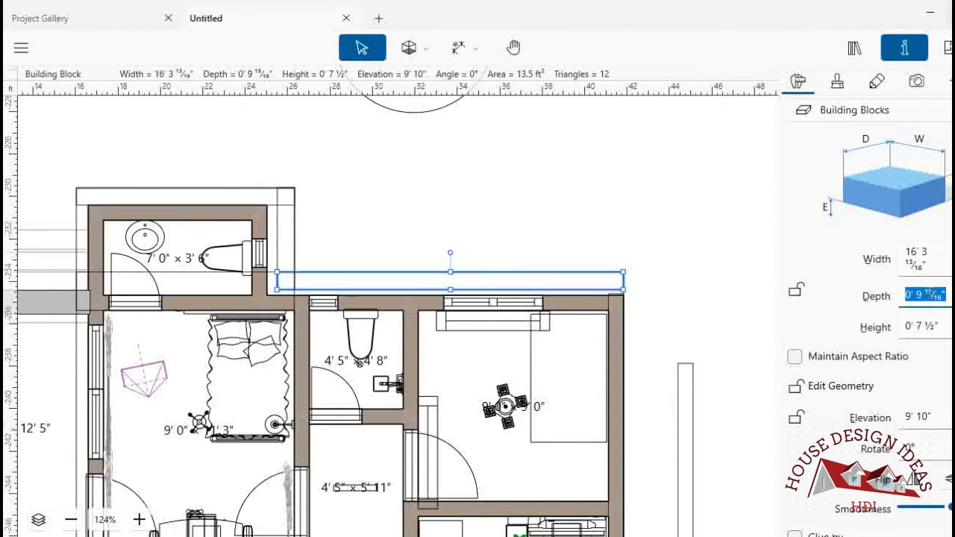
pyautogui.rightClick(923, 296)
pyautogui.click(919, 271)
pyautogui.doubleClick(919, 270)
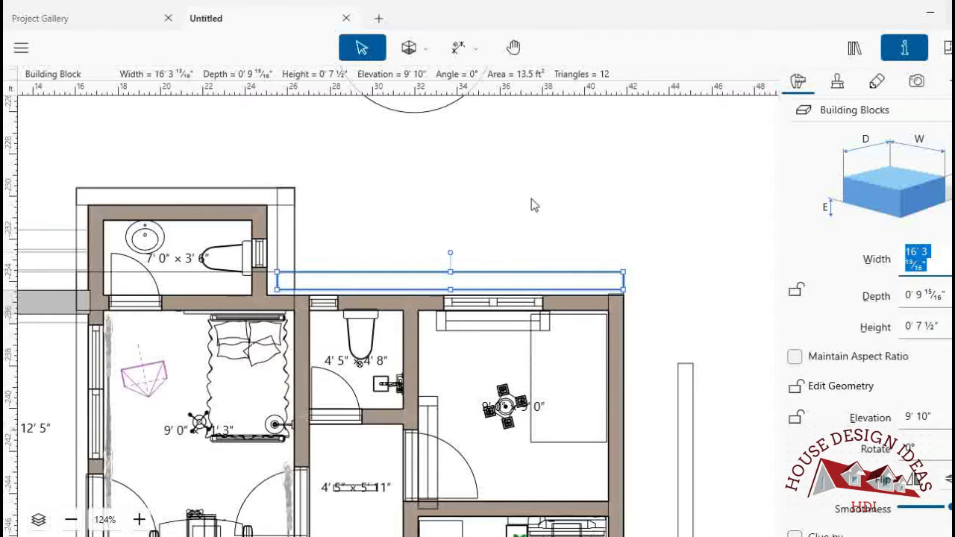
# - Duplicate the vertical parapet block and move the copy onto the west roof edge
pyautogui.click(281, 229)
pyautogui.click(280, 229)
pyautogui.rightClick(280, 229)
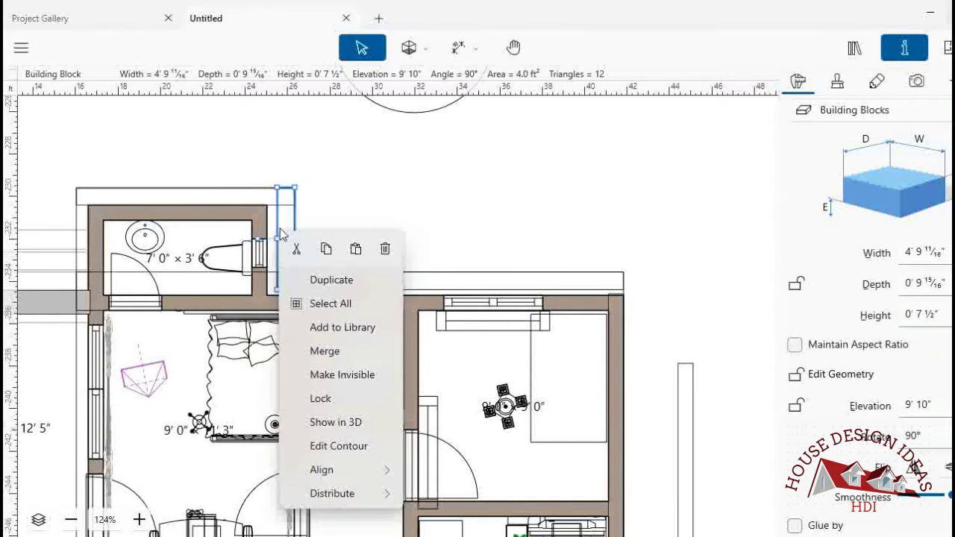
pyautogui.click(355, 249)
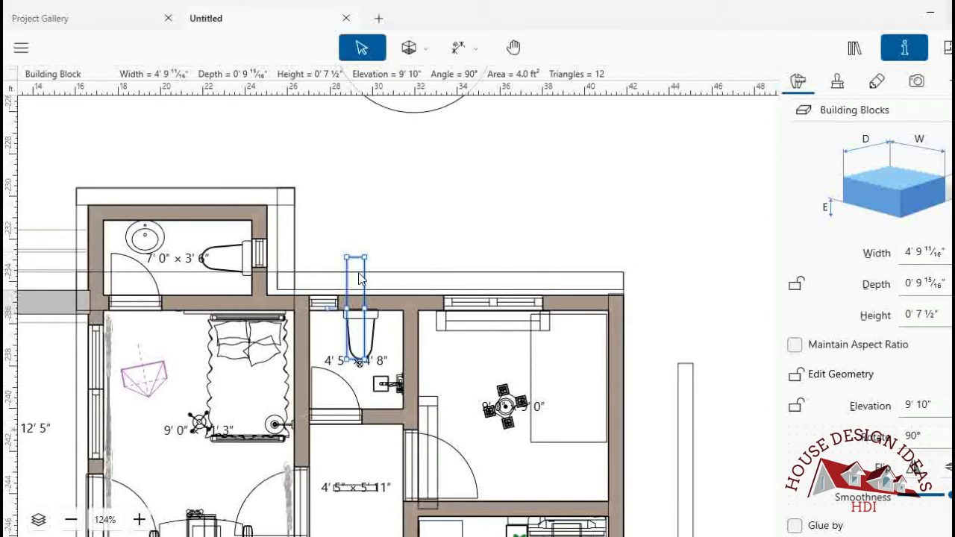
pyautogui.moveTo(358, 277)
pyautogui.mouseDown()
pyautogui.moveTo(88, 205)
pyautogui.moveTo(87, 194)
pyautogui.mouseUp()
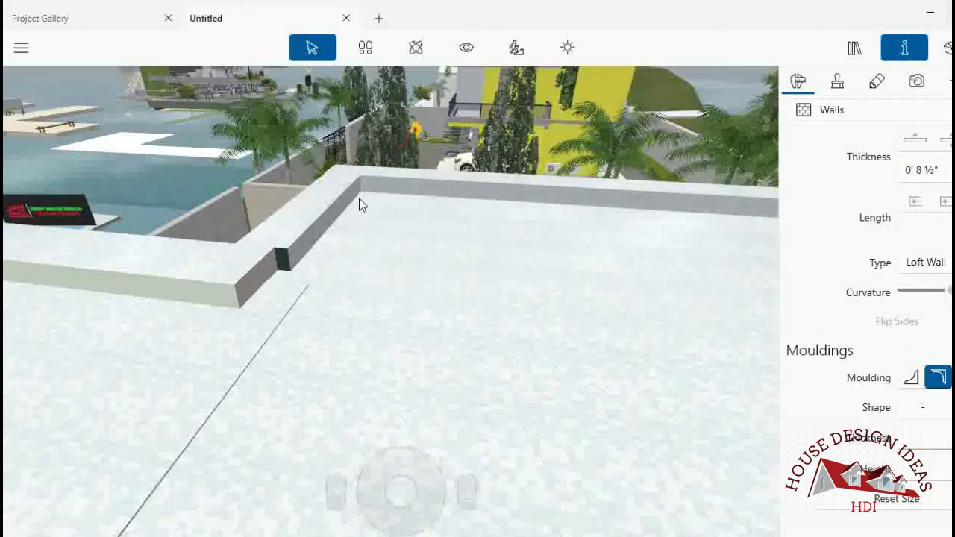
# - Orbit over the roof slab, select the edge block, then return to the 2D plan
pyautogui.click(469, 49)
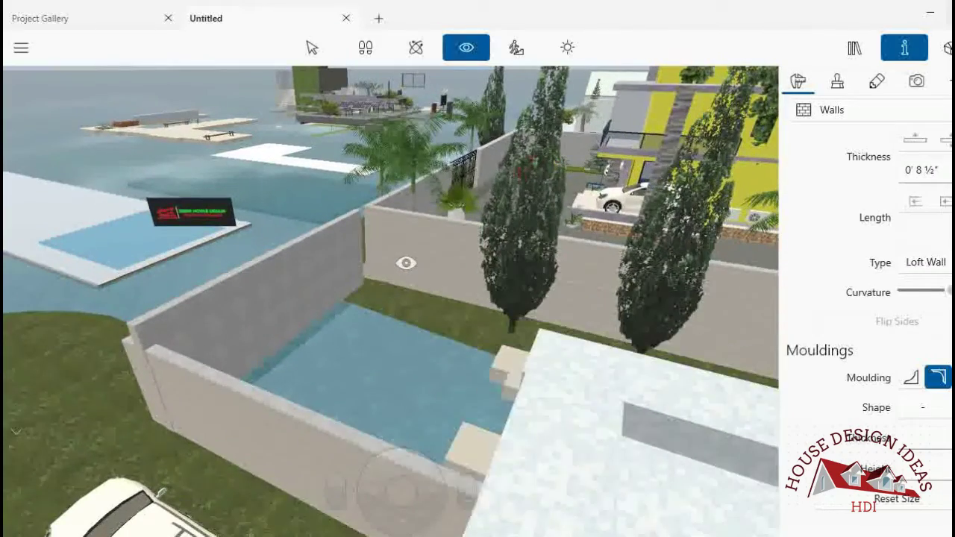
pyautogui.moveTo(406, 263)
pyautogui.mouseDown()
pyautogui.moveTo(567, 279)
pyautogui.moveTo(214, 273)
pyautogui.mouseUp()
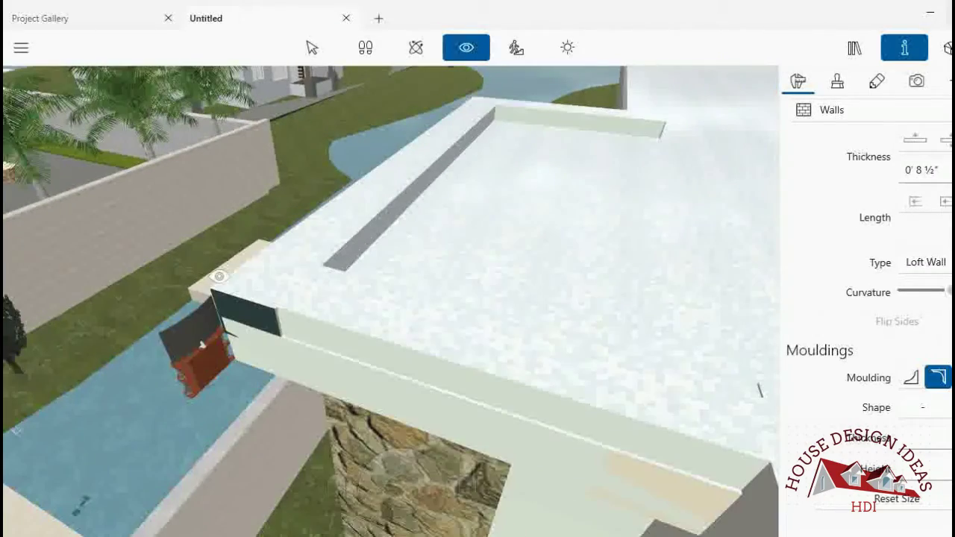
pyautogui.click(311, 48)
pyautogui.click(387, 334)
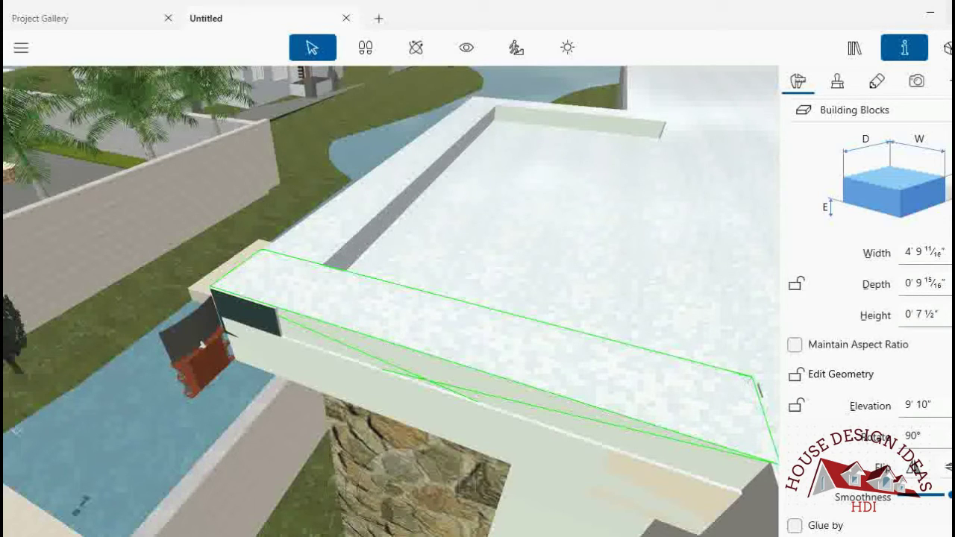
pyautogui.click(944, 48)
pyautogui.click(513, 47)
# - Zoom to the bathroom corner, drag the west parapet's end to 5'11½", then switch to 3D
pyautogui.moveTo(134, 261); pyautogui.dragTo(376, 261)
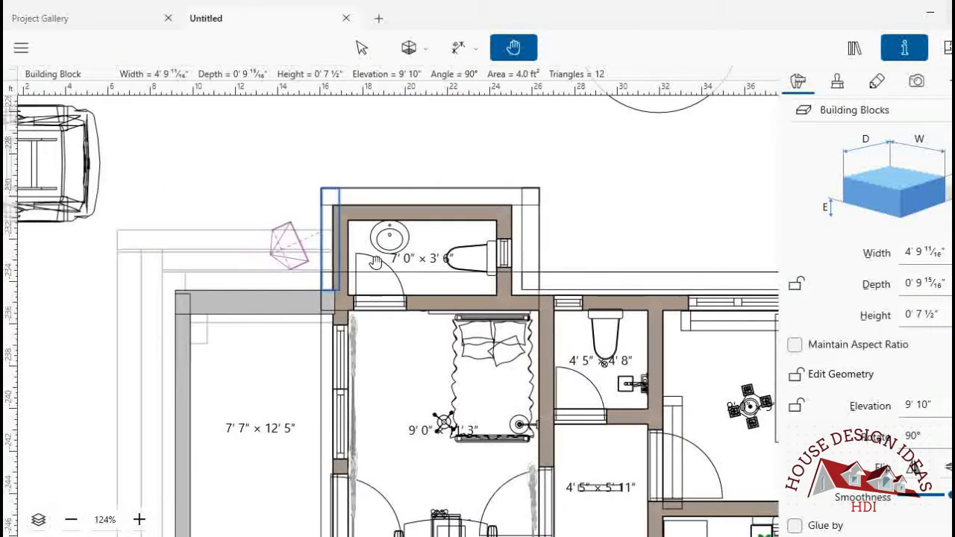
pyautogui.scroll(3, 377, 261)
pyautogui.scroll(1, 365, 239)
pyautogui.scroll(2, 351, 213)
pyautogui.scroll(1, 351, 214)
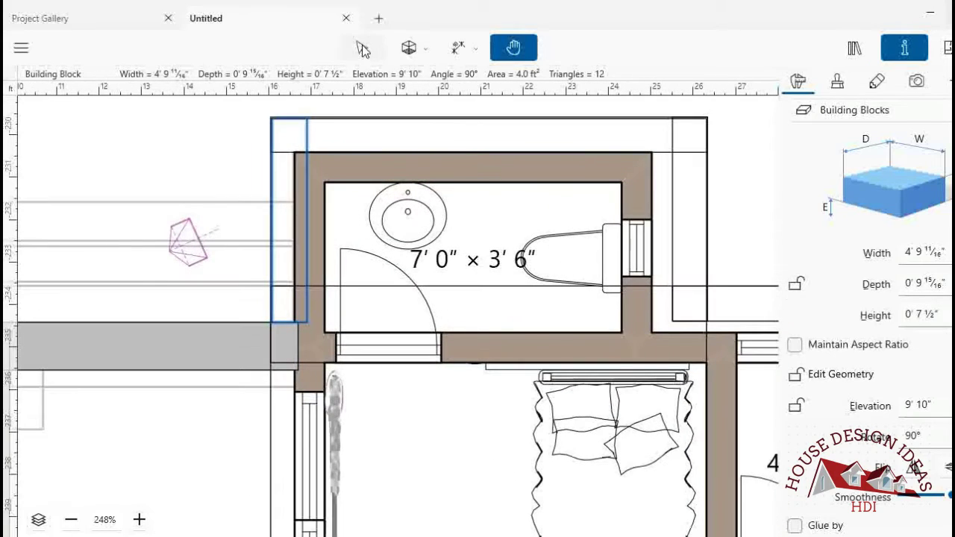
pyautogui.click(362, 48)
pyautogui.moveTo(284, 229); pyautogui.dragTo(283, 226)
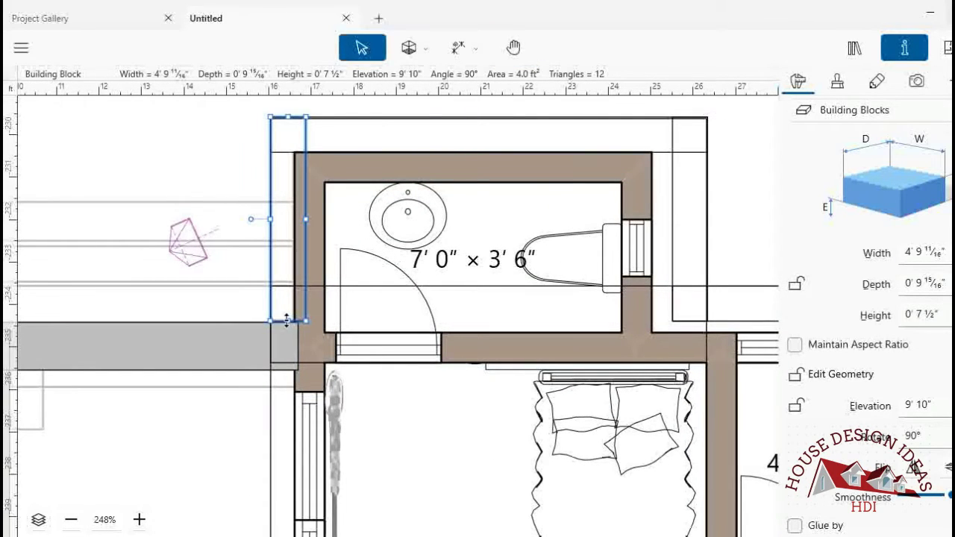
pyautogui.moveTo(288, 320); pyautogui.dragTo(288, 368)
pyautogui.hotkey('ctrl', '2')
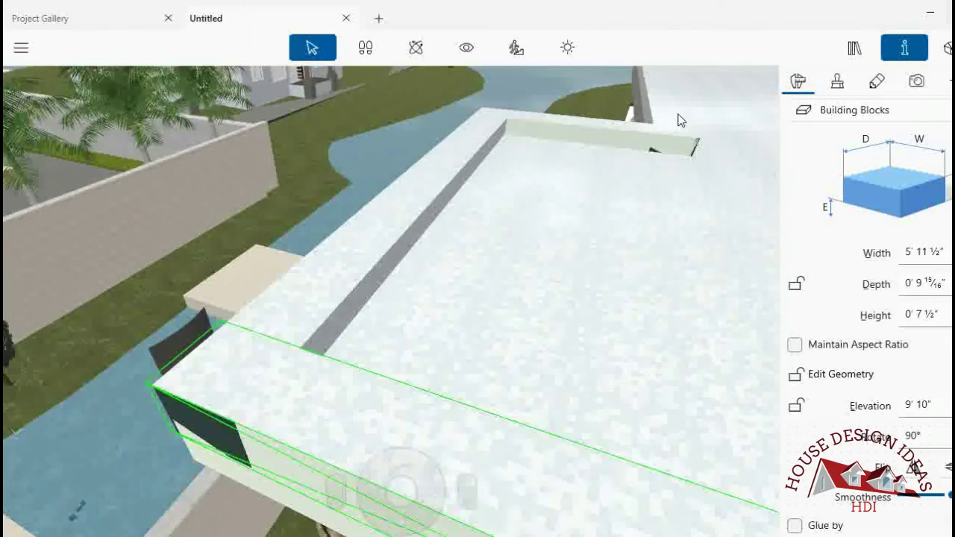
# - Orbit and zoom the 3D view out over the upper floor and roof toward the stairwell
pyautogui.click(678, 123)
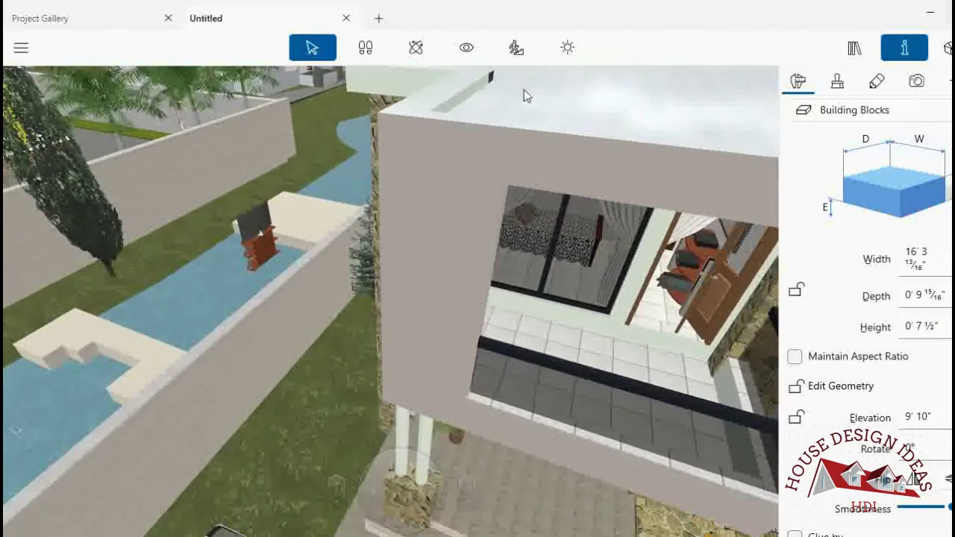
pyautogui.click(466, 47)
pyautogui.moveTo(505, 266)
pyautogui.mouseDown()
pyautogui.moveTo(599, 171)
pyautogui.moveTo(658, 183)
pyautogui.mouseUp()
pyautogui.scroll(2, 606, 273)
pyautogui.scroll(3, 606, 273)
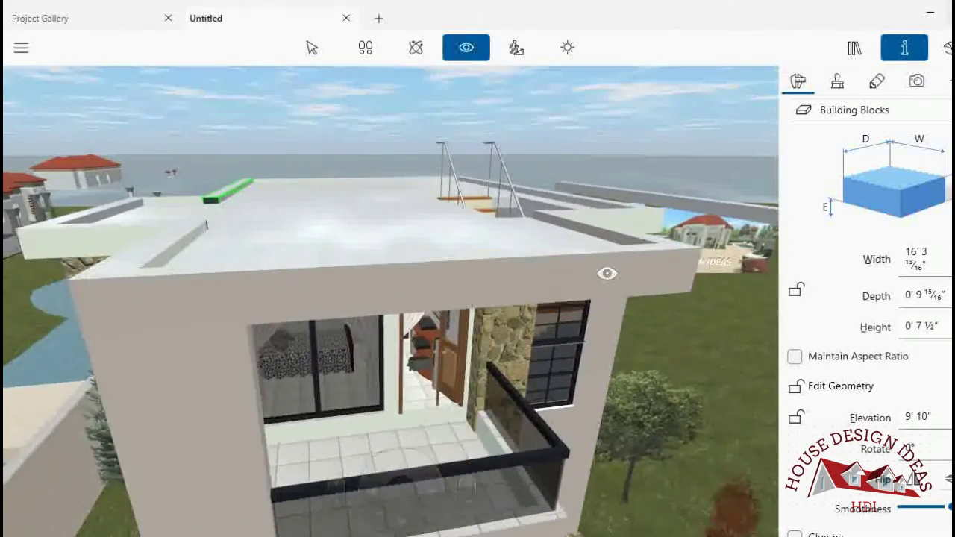
pyautogui.scroll(3, 607, 273)
pyautogui.scroll(3, 606, 273)
pyautogui.scroll(3, 607, 273)
pyautogui.scroll(3, 607, 273)
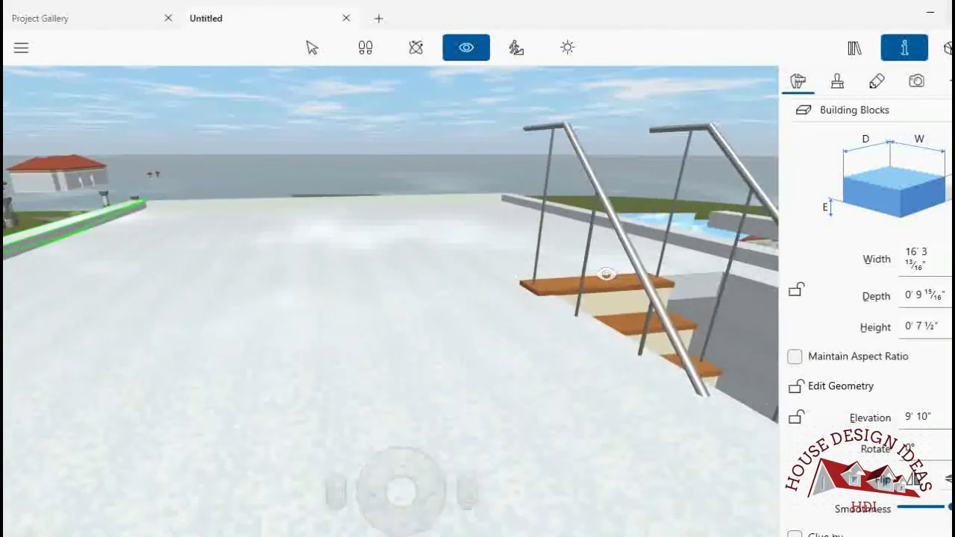
pyautogui.scroll(3, 607, 273)
pyautogui.moveTo(607, 273)
pyautogui.mouseDown()
pyautogui.moveTo(480, 284)
pyautogui.moveTo(390, 517)
pyautogui.moveTo(373, 518)
pyautogui.moveTo(408, 473)
pyautogui.moveTo(426, 472)
pyautogui.moveTo(307, 217)
pyautogui.moveTo(482, 249)
pyautogui.moveTo(405, 121)
pyautogui.mouseUp()
# - Trim the roof block by the stair opening to 7' 6 7/8" deep and duplicate it
pyautogui.press('Escape')
pyautogui.click(395, 305)
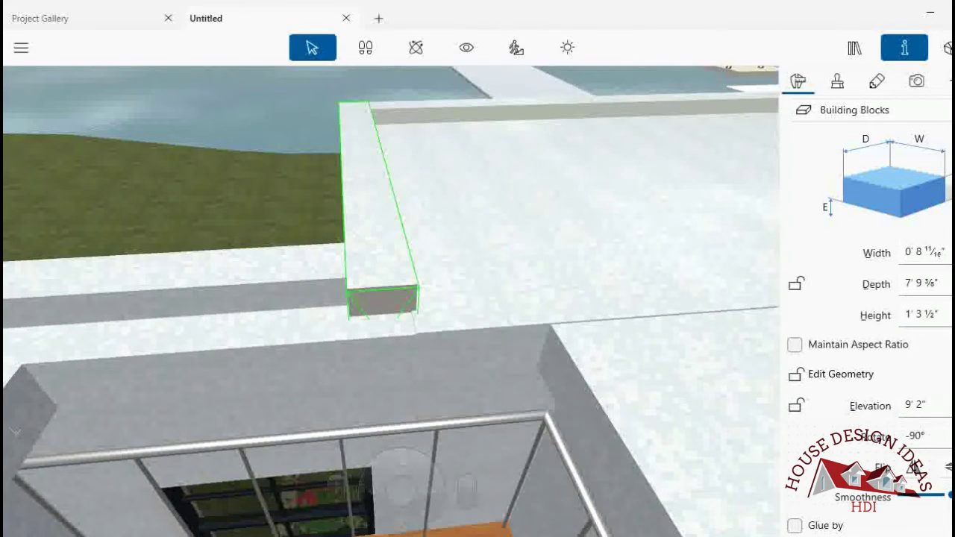
pyautogui.moveTo(382, 302); pyautogui.dragTo(380, 291)
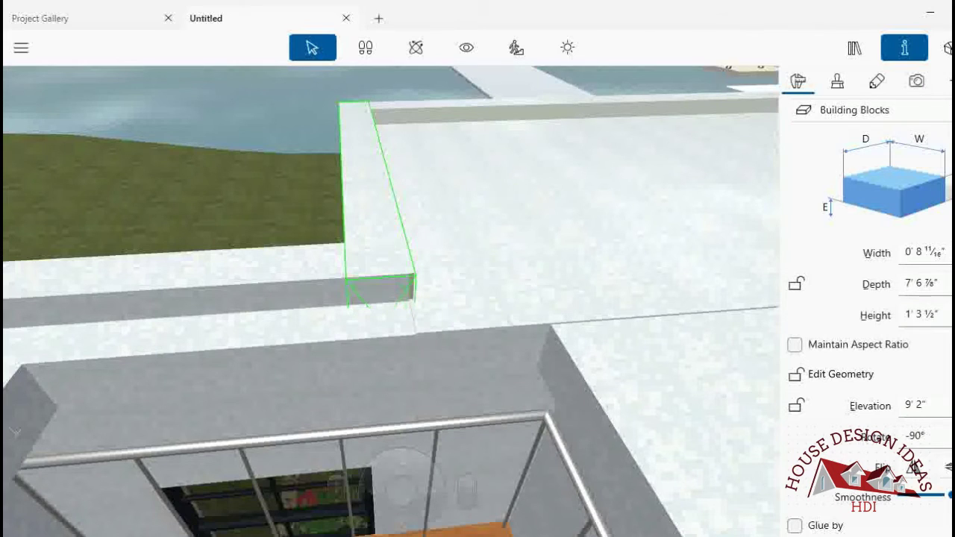
pyautogui.rightClick(378, 207)
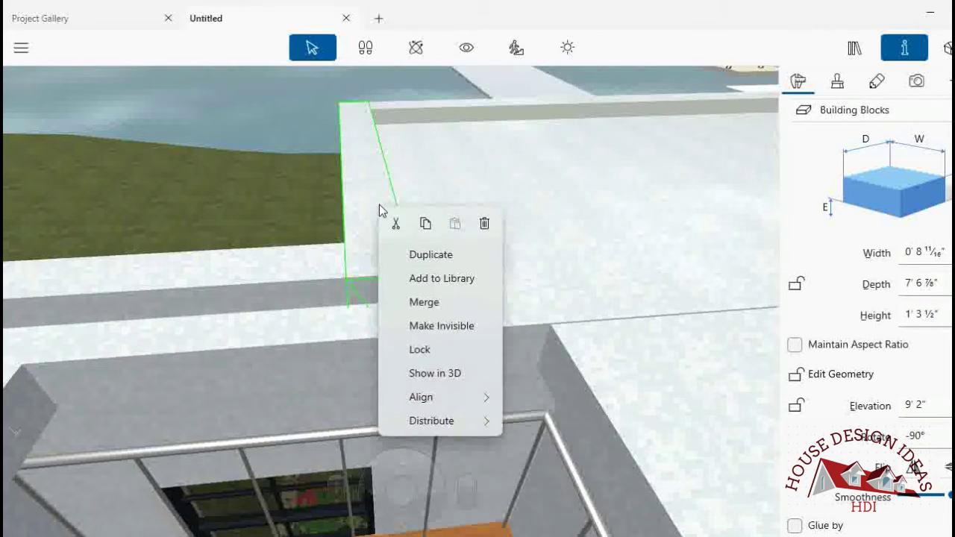
pyautogui.click(417, 253)
# - In the 2D plan, lengthen the stairwell-edge parapet block to 10' 5¼" along the stair room
pyautogui.click(947, 49)
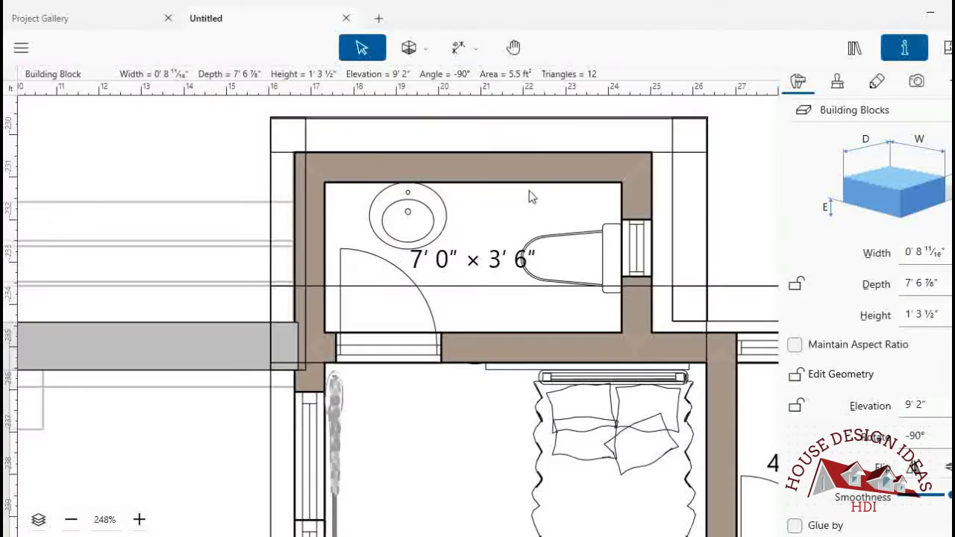
pyautogui.scroll(3, 374, 323)
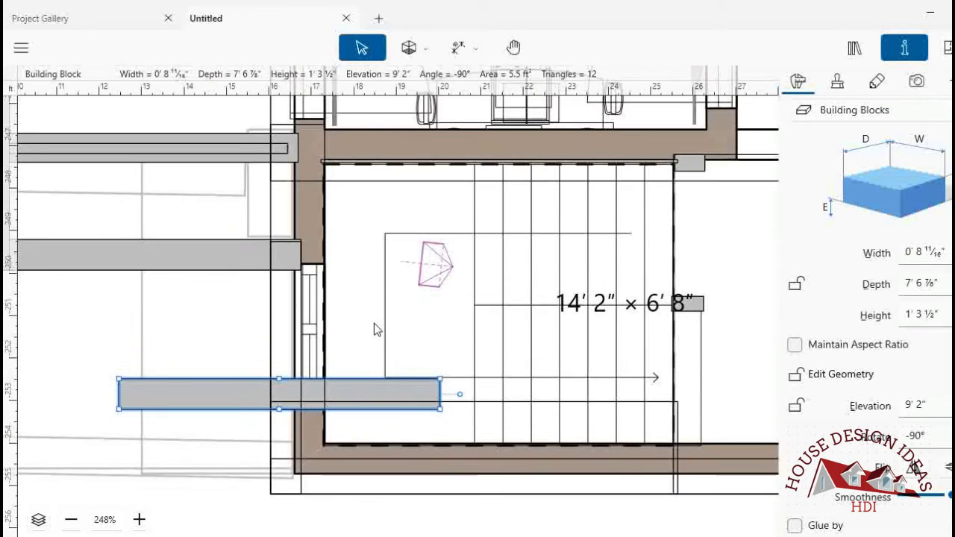
pyautogui.moveTo(219, 409)
pyautogui.mouseDown()
pyautogui.moveTo(353, 303)
pyautogui.moveTo(395, 219)
pyautogui.mouseUp()
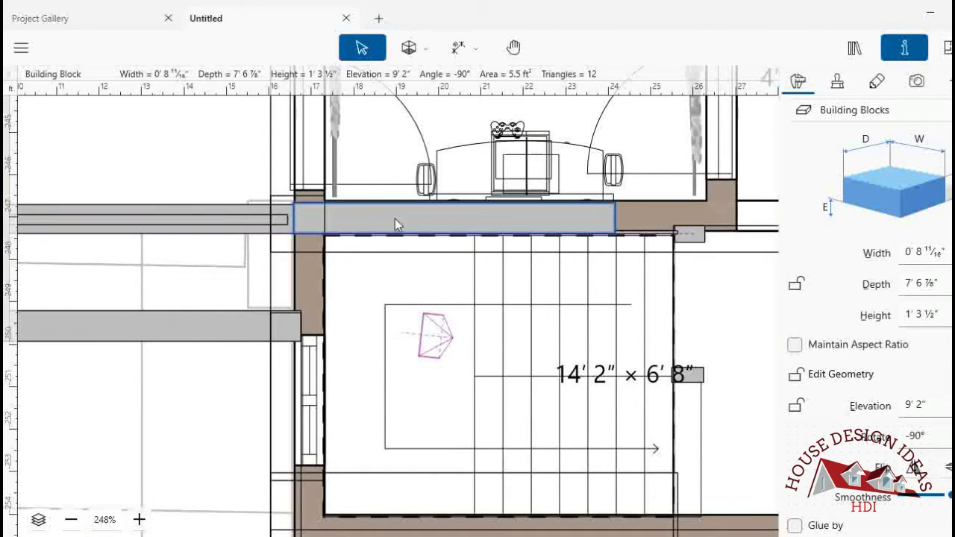
pyautogui.click(513, 47)
pyautogui.moveTo(599, 115); pyautogui.dragTo(394, 129)
pyautogui.press('Escape')
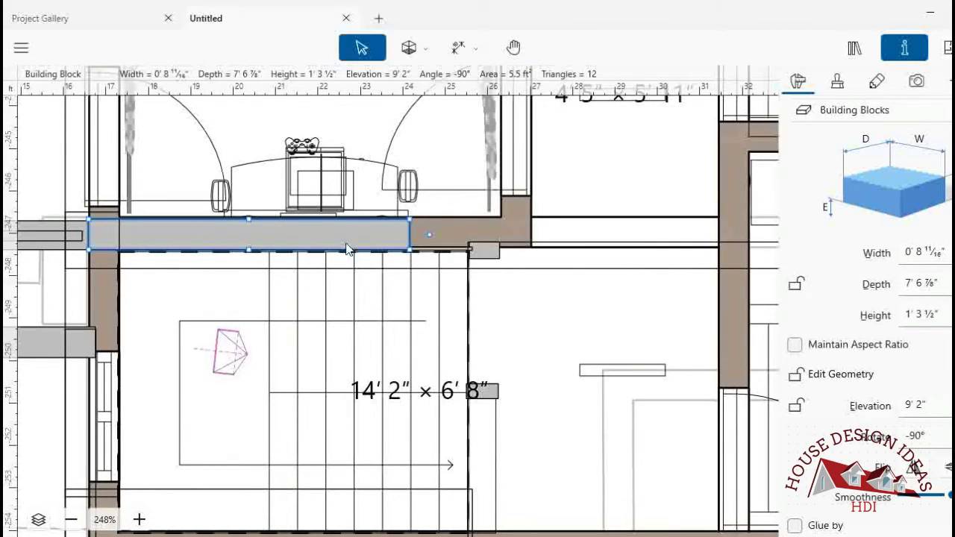
pyautogui.moveTo(409, 246); pyautogui.dragTo(522, 233)
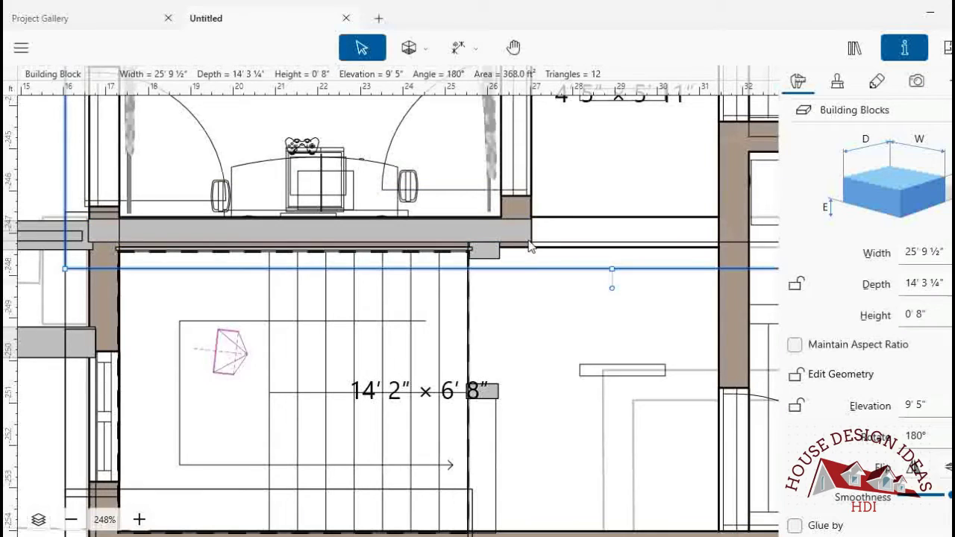
# - Pick out the grey bar block above the stairs among overlapping objects, then deselect it
pyautogui.click(534, 254)
pyautogui.click(494, 233)
pyautogui.click(534, 248)
pyautogui.click(506, 243)
pyautogui.click(508, 221)
pyautogui.click(522, 233)
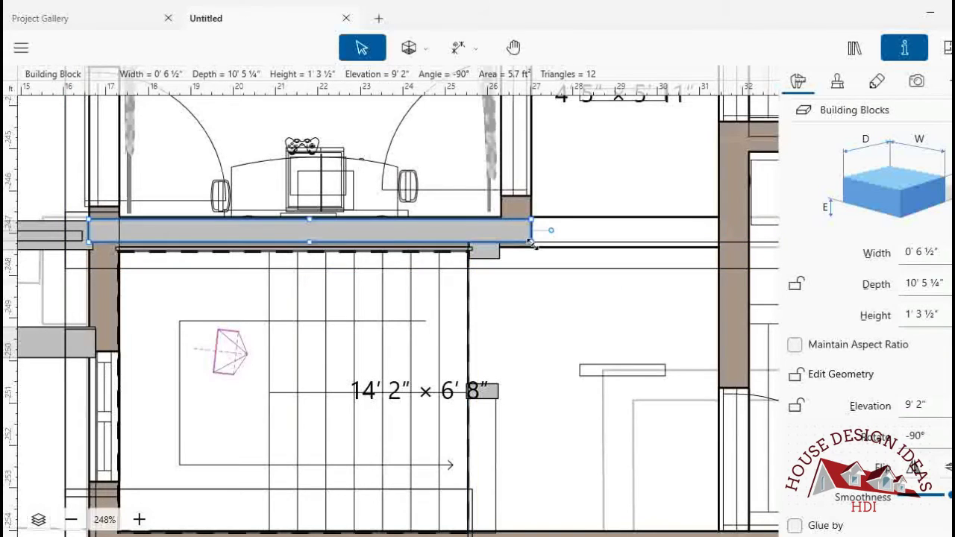
pyautogui.click(534, 255)
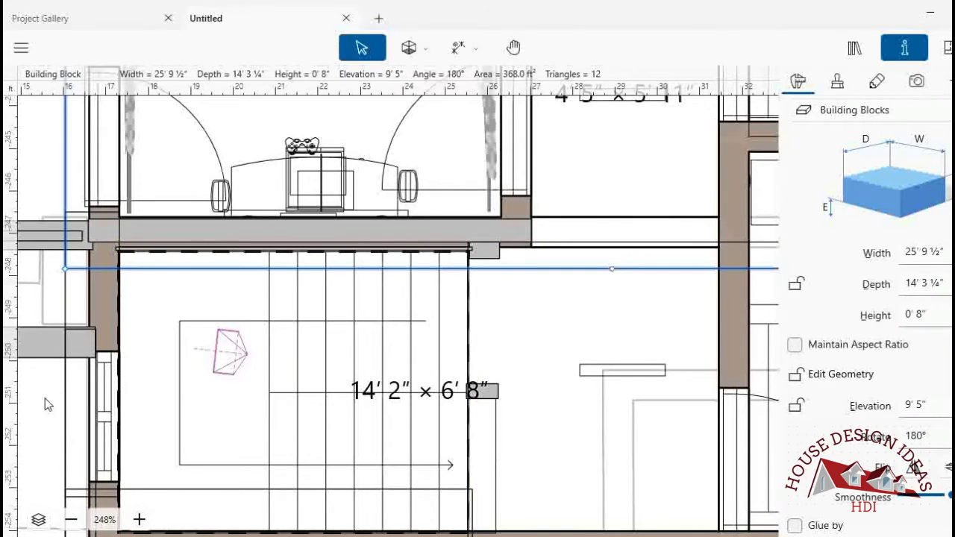
pyautogui.click(295, 234)
pyautogui.click(297, 233)
pyautogui.click(310, 238)
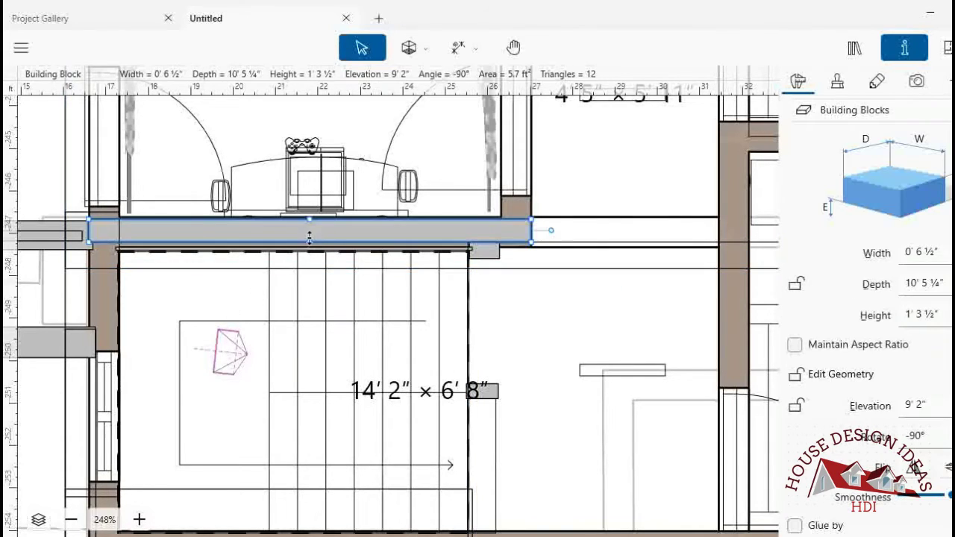
pyautogui.click(147, 326)
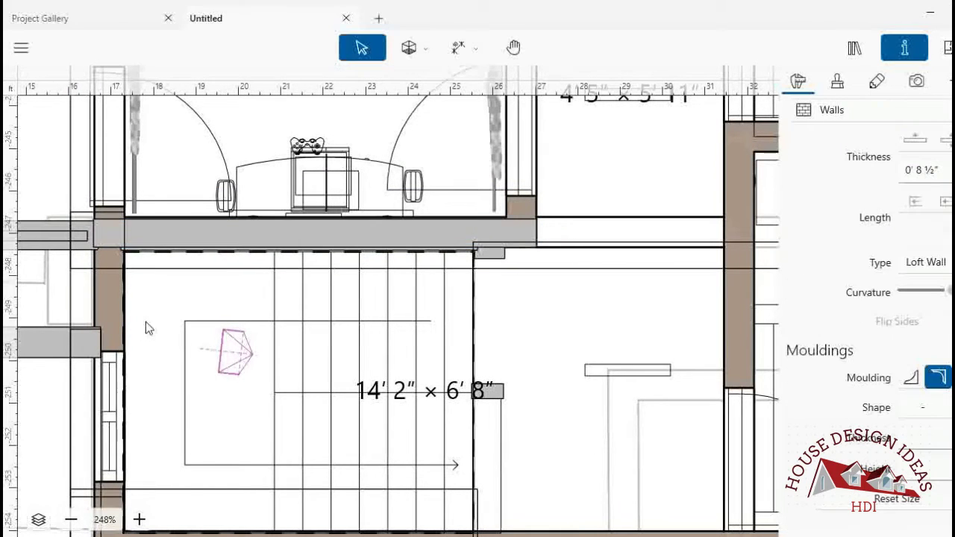
# - Pull the roof slab edge back to 13' 9 11/16" deep at the stairwell
pyautogui.scroll(3, 541, 202)
pyautogui.scroll(3, 553, 208)
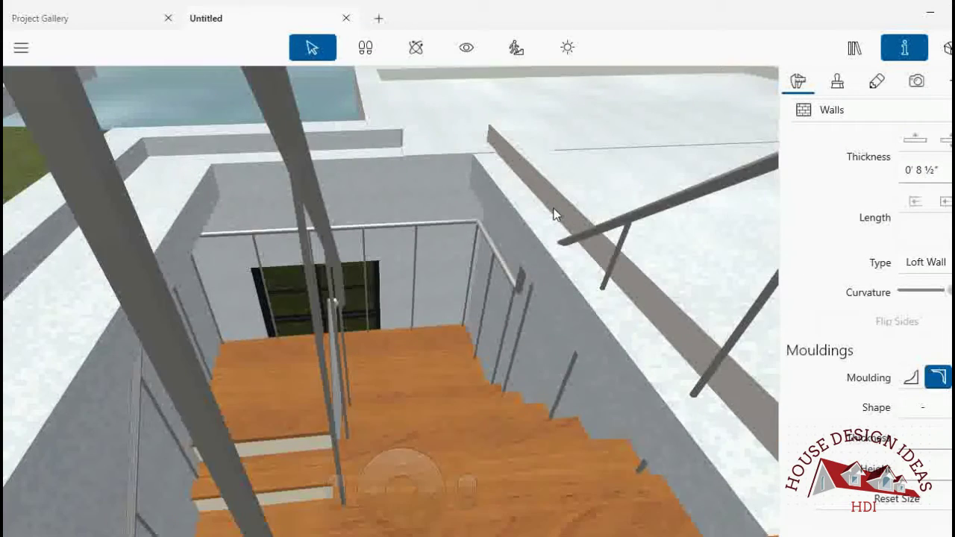
pyautogui.scroll(3, 556, 215)
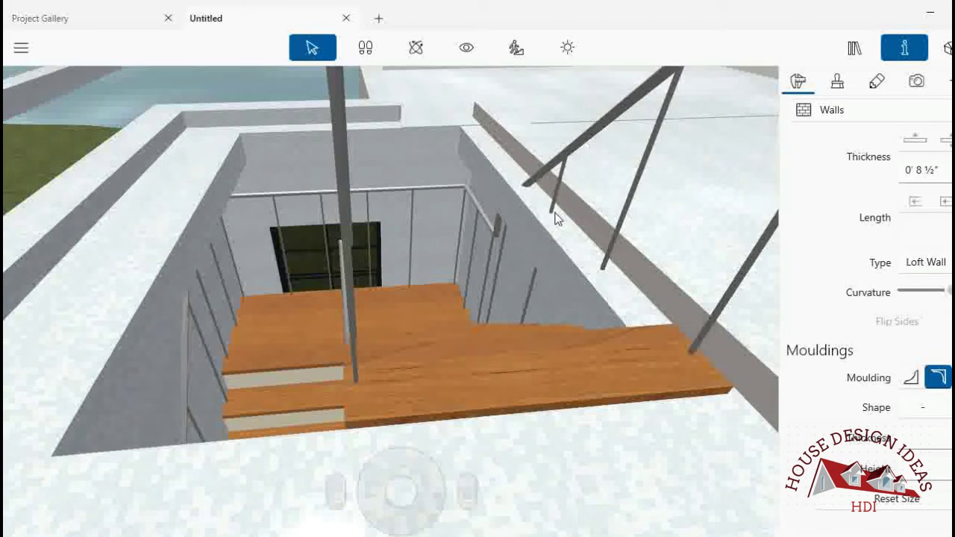
pyautogui.click(556, 240)
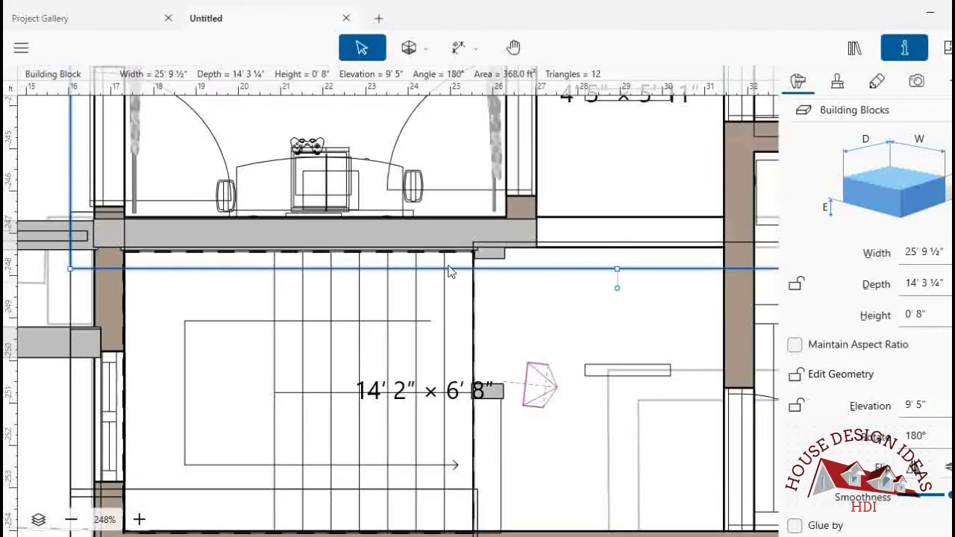
pyautogui.click(946, 48)
pyautogui.moveTo(617, 267); pyautogui.dragTo(617, 247)
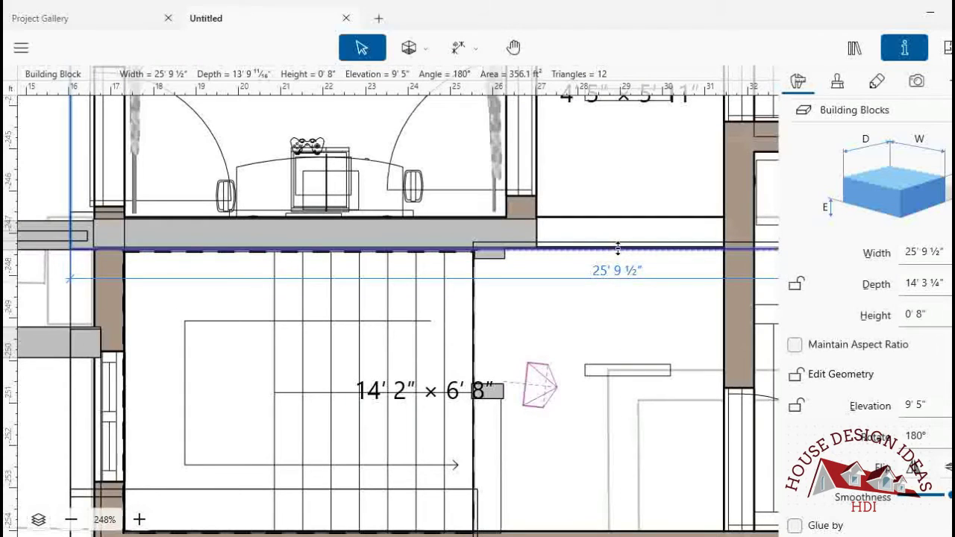
# - Inspect the trimmed slab, stairwell wall and stair opening in the 3D walkthrough view
pyautogui.click(945, 48)
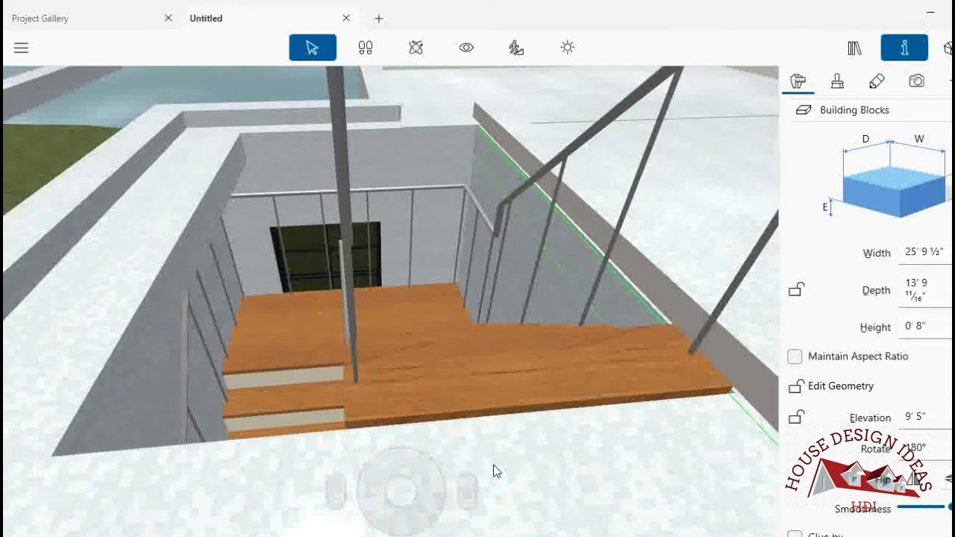
pyautogui.scroll(-5, 465, 478)
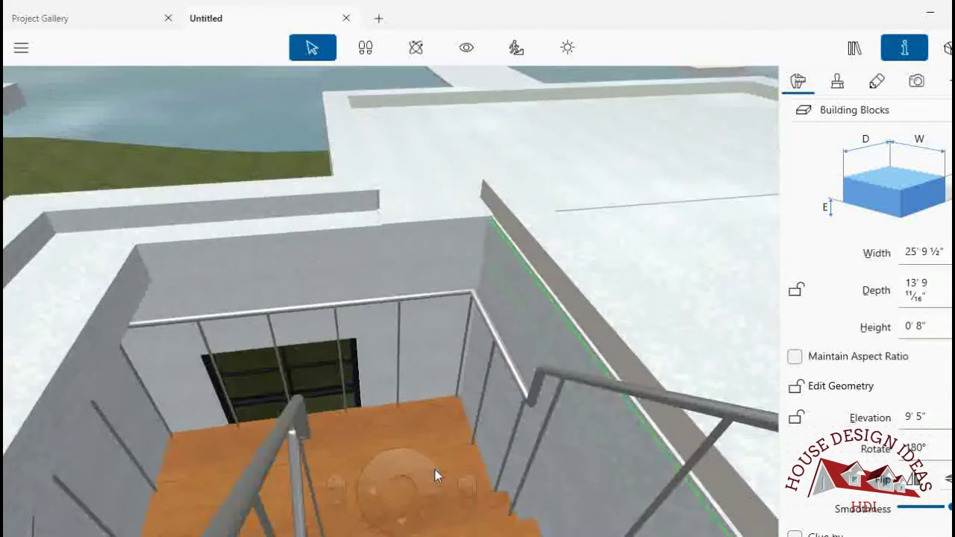
pyautogui.scroll(6, 464, 500)
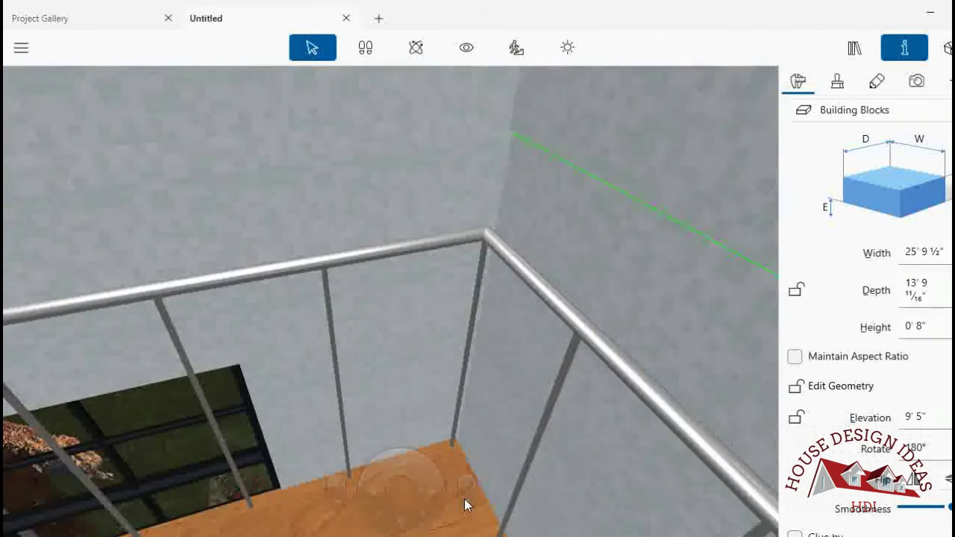
pyautogui.click(465, 47)
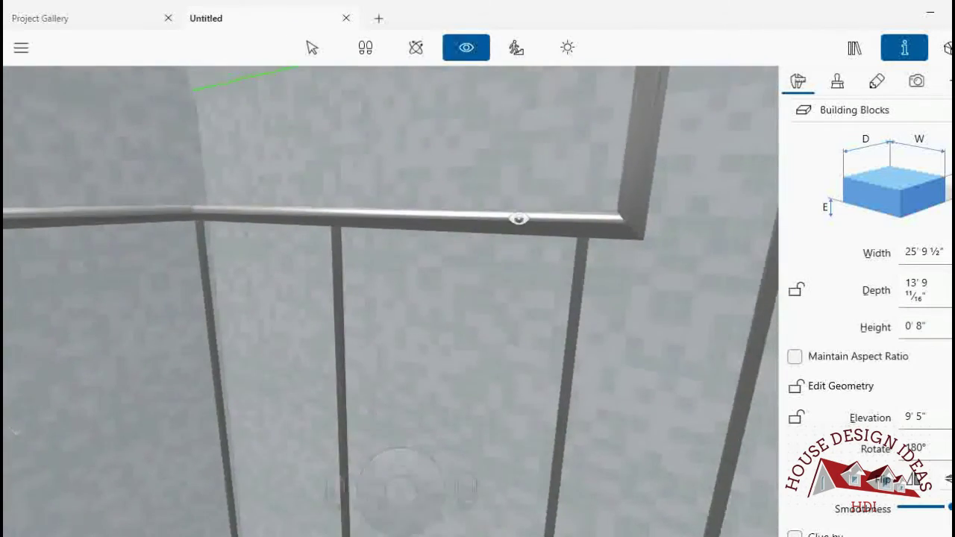
pyautogui.moveTo(519, 219)
pyautogui.mouseDown()
pyautogui.moveTo(511, 153)
pyautogui.moveTo(665, 142)
pyautogui.moveTo(827, 168)
pyautogui.moveTo(456, 168)
pyautogui.moveTo(482, 174)
pyautogui.moveTo(465, 515)
pyautogui.moveTo(430, 227)
pyautogui.moveTo(482, 154)
pyautogui.moveTo(644, 141)
pyautogui.moveTo(477, 90)
pyautogui.mouseUp()
pyautogui.click(311, 47)
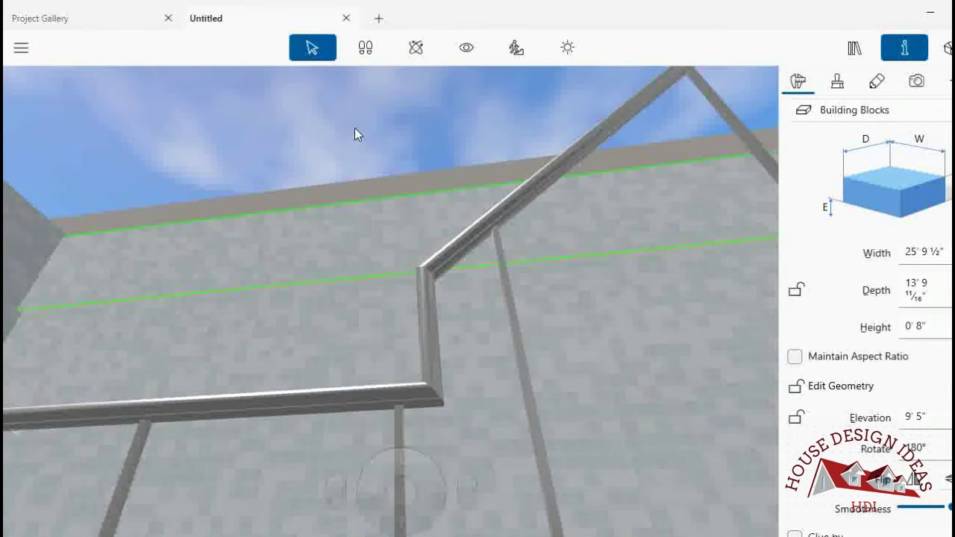
pyautogui.click(355, 133)
pyautogui.click(714, 258)
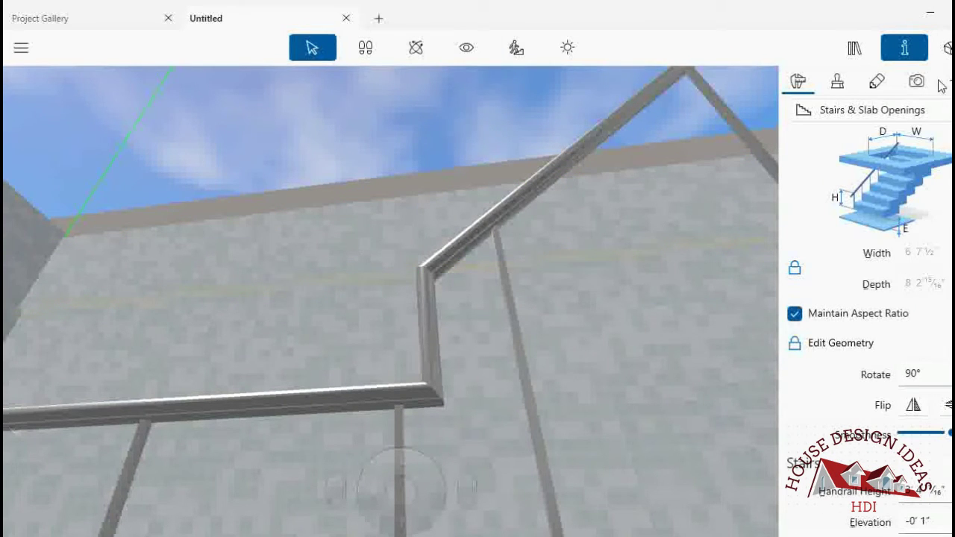
# - Adjust the roof slab edge to 13' 9 3/16" deep in the 2D plan
pyautogui.click(945, 47)
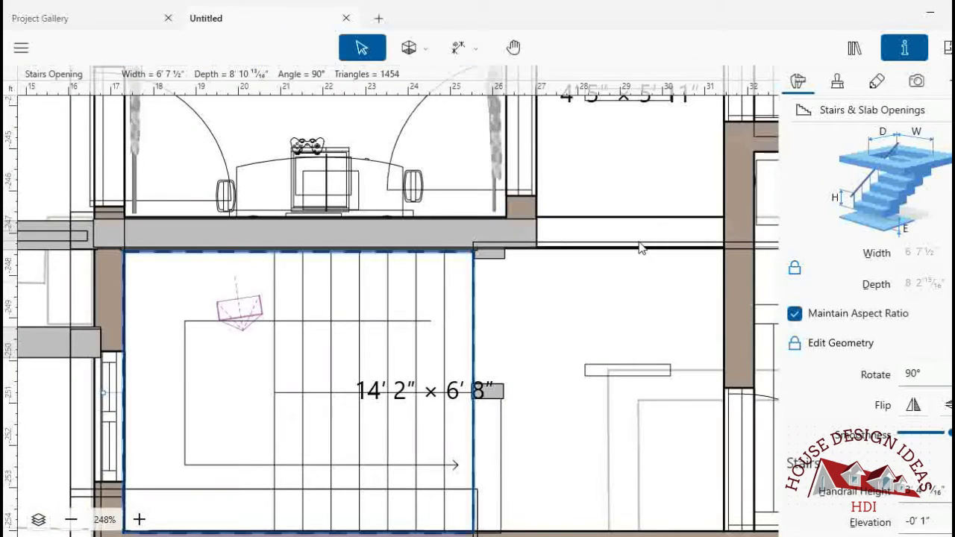
pyautogui.click(610, 250)
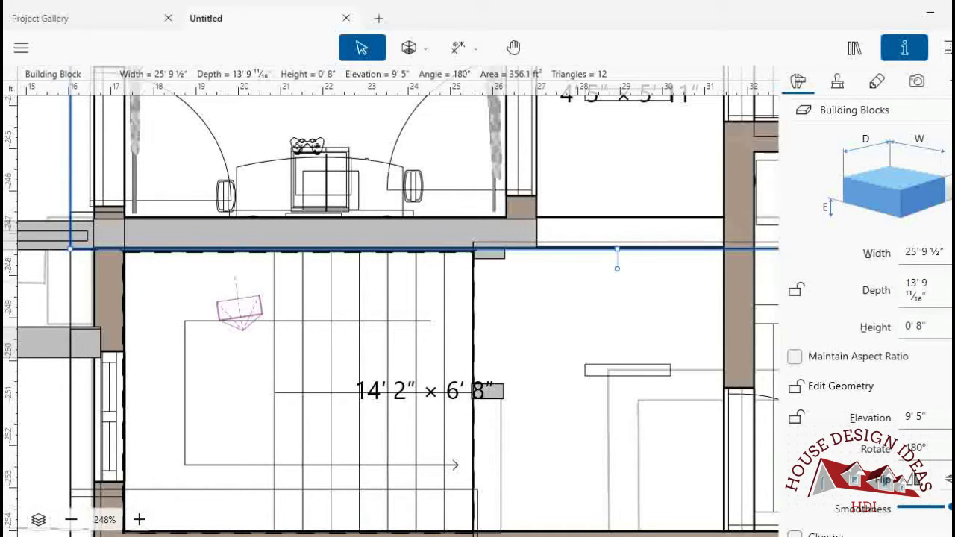
pyautogui.click(945, 47)
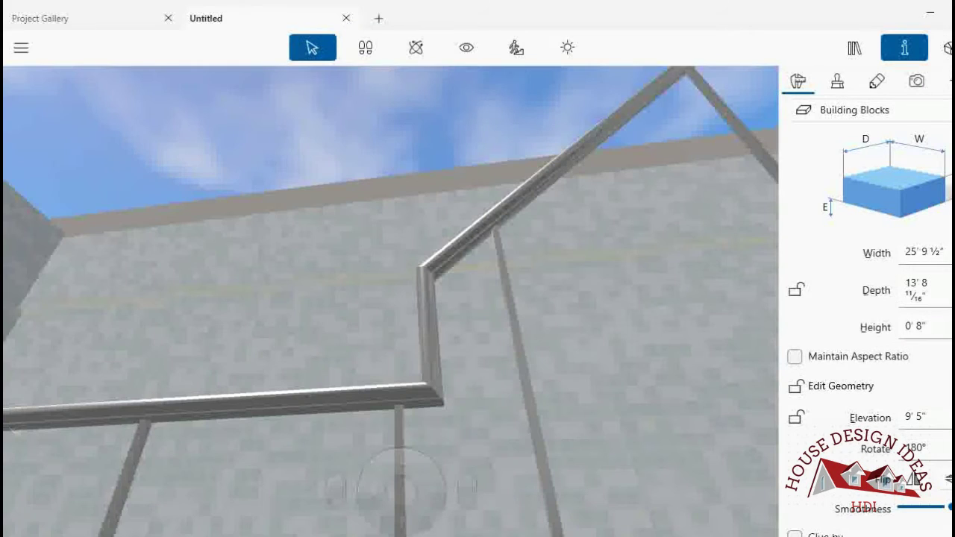
pyautogui.click(946, 47)
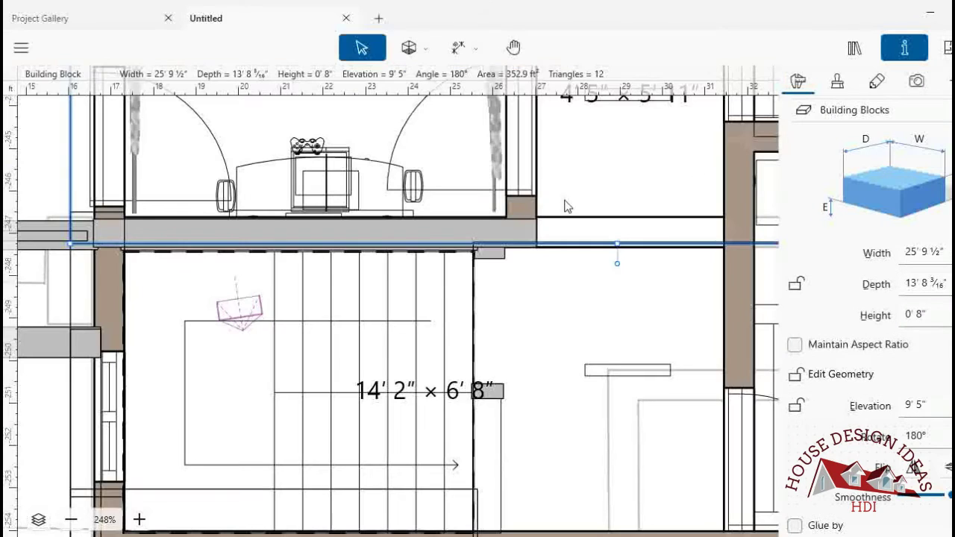
pyautogui.moveTo(349, 229); pyautogui.dragTo(352, 237)
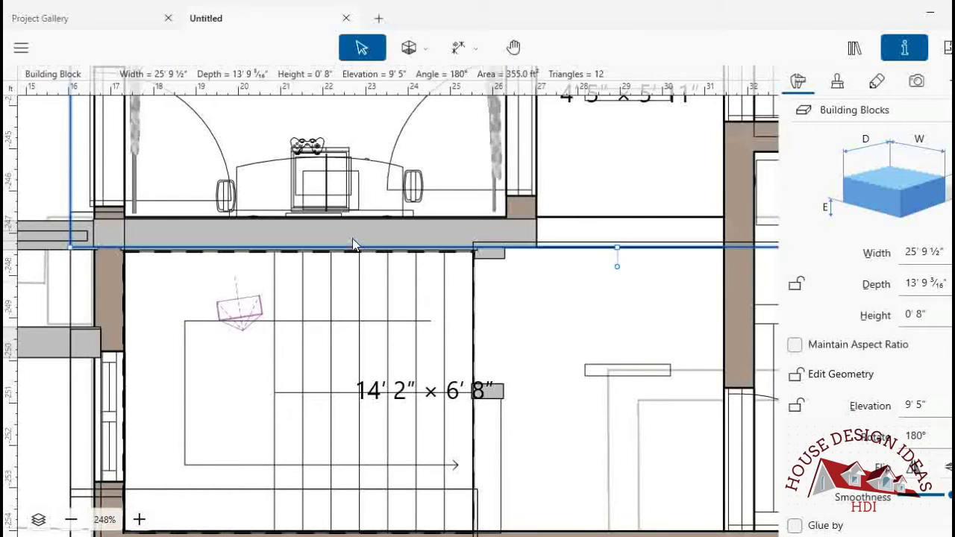
# - Look down into the stairwell from the 3D walkthrough camera to check the slab
pyautogui.hotkey('ctrl', '2')
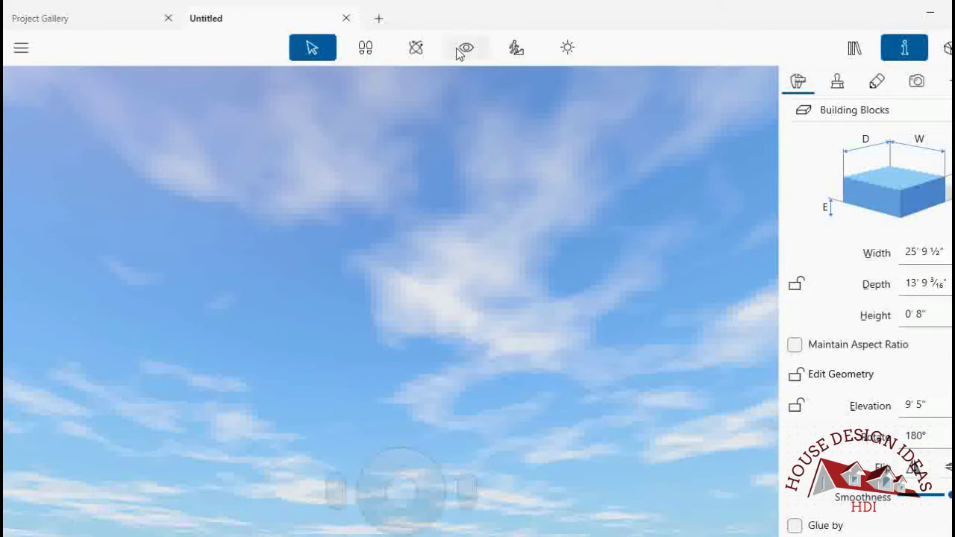
pyautogui.click(467, 47)
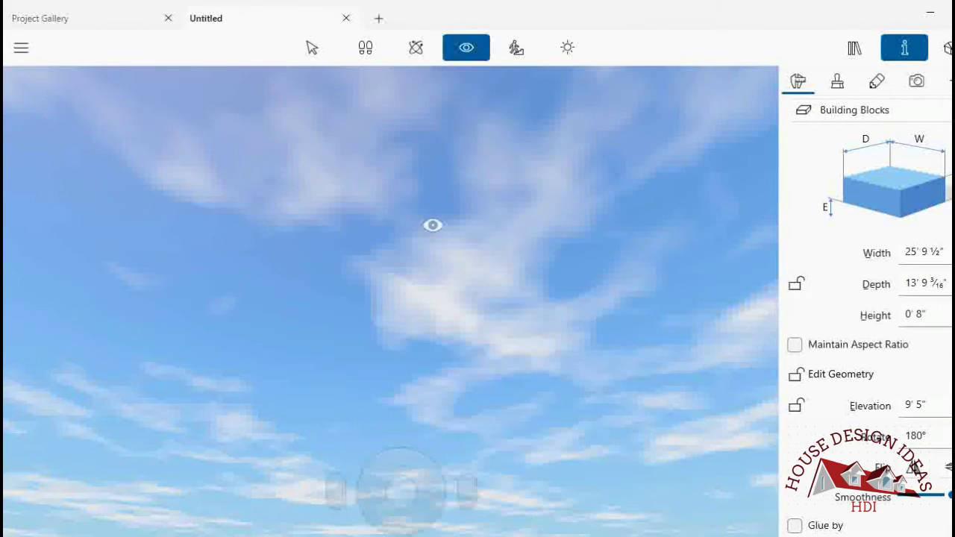
pyautogui.moveTo(415, 422); pyautogui.dragTo(415, 434)
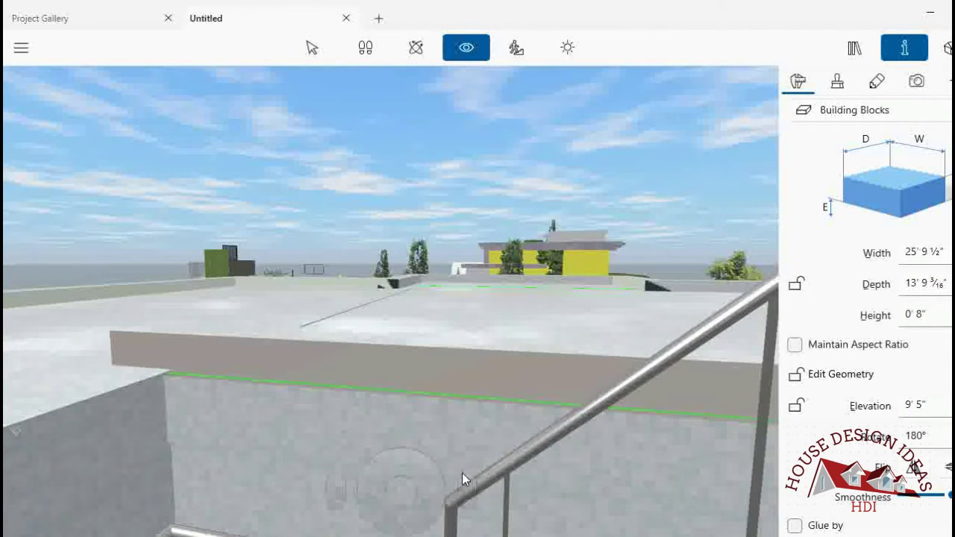
pyautogui.scroll(3, 461, 472)
pyautogui.moveTo(469, 475); pyautogui.dragTo(465, 305)
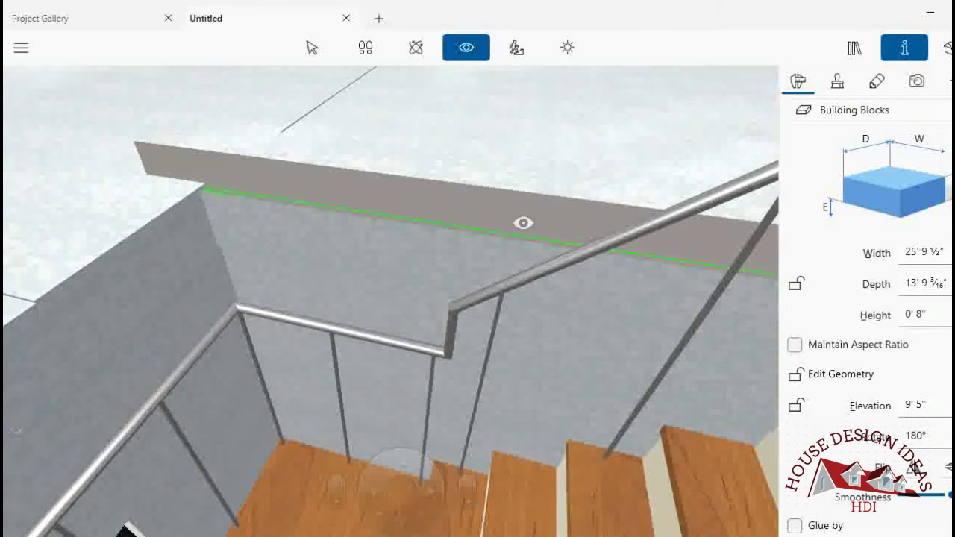
# - Back in 2D, select the large roof slab and then the grey beam block above the stairwell
pyautogui.click(946, 47)
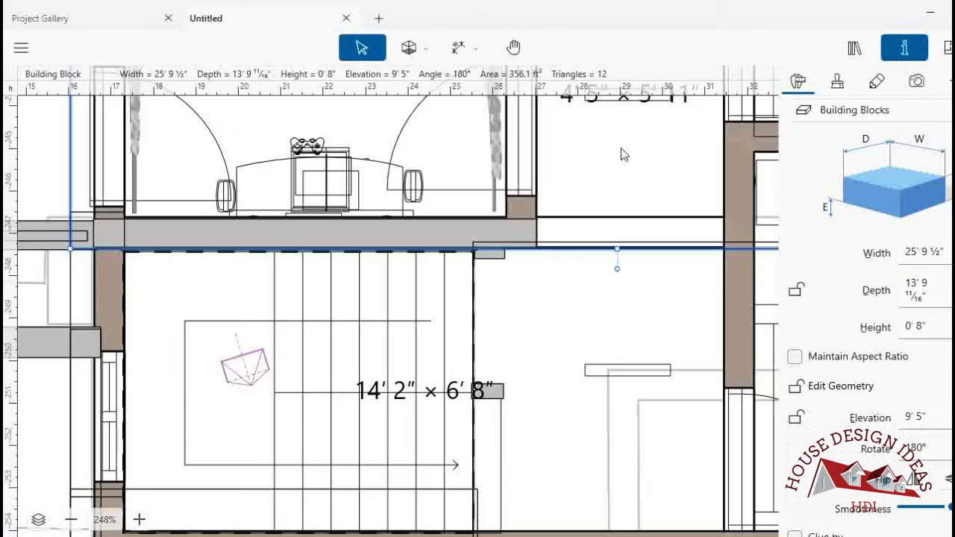
pyautogui.click(325, 234)
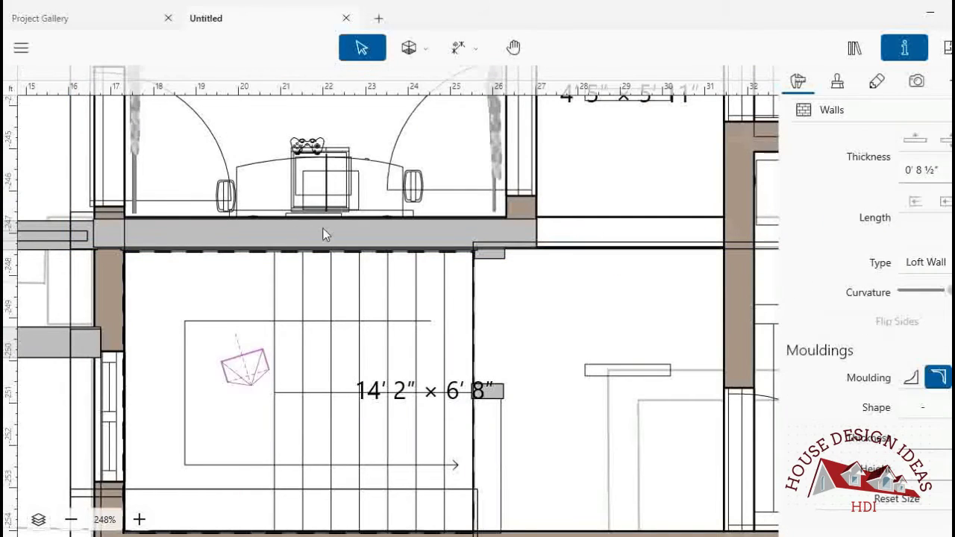
pyautogui.click(73, 180)
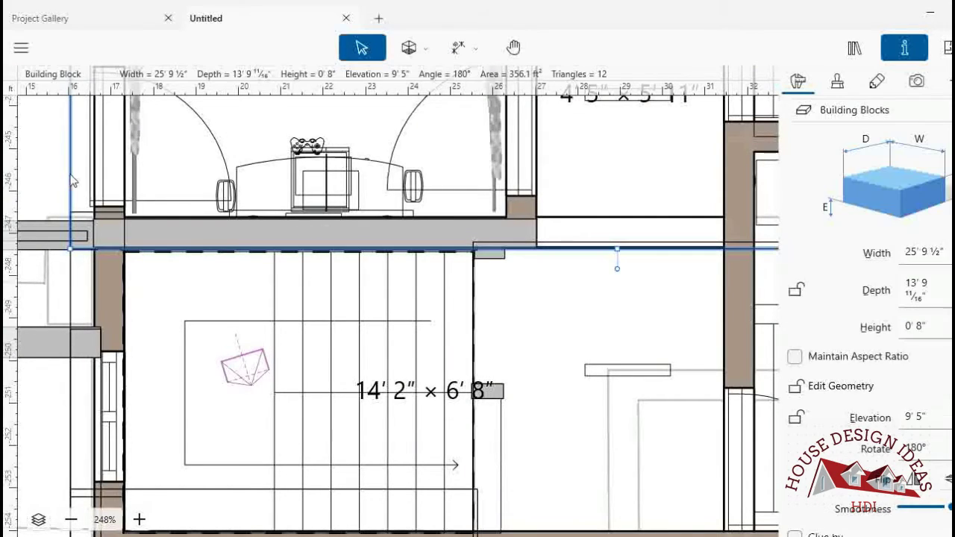
pyautogui.click(276, 238)
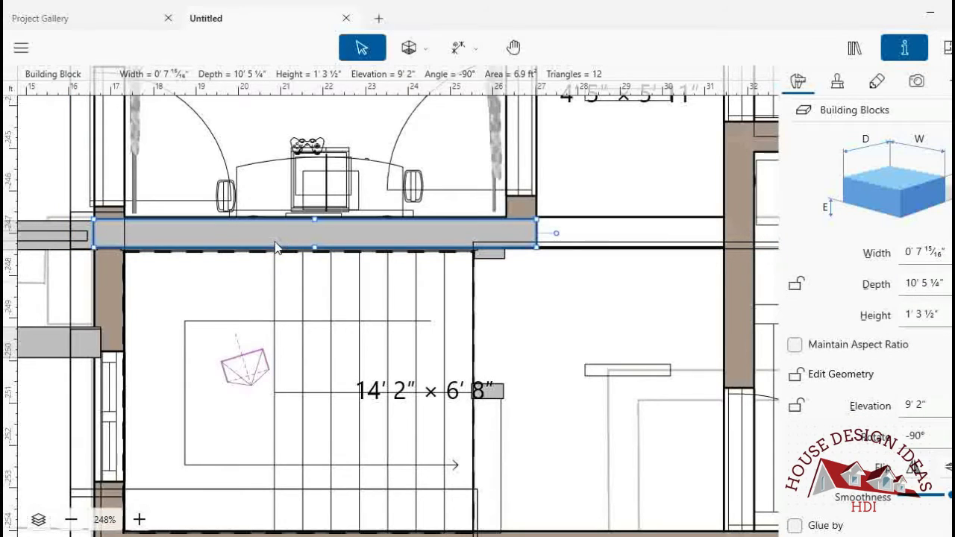
# - Zoom to the stairwell's left end and nudge the grey beam block slightly right and down
pyautogui.click(275, 252)
pyautogui.scroll(3, 398, 302)
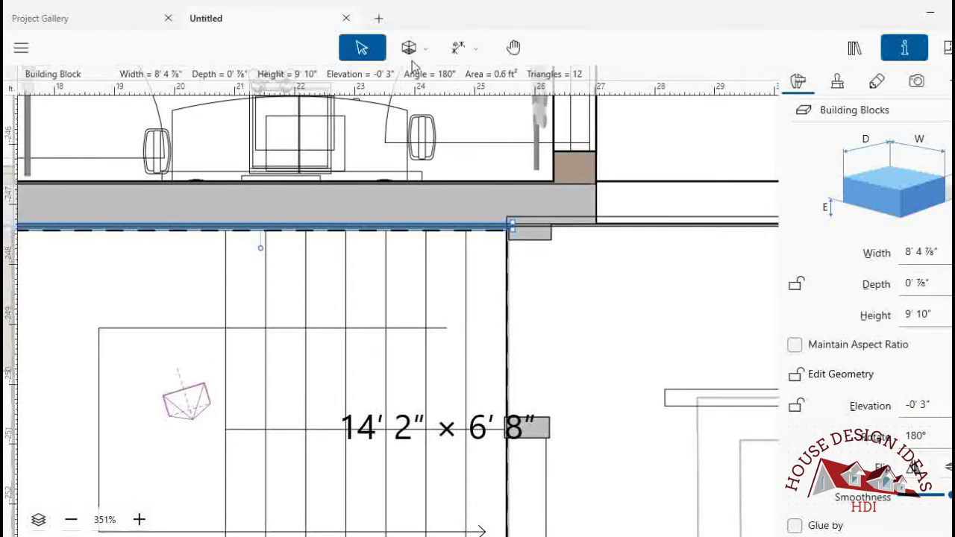
pyautogui.moveTo(290, 193); pyautogui.dragTo(432, 190)
pyautogui.click(362, 47)
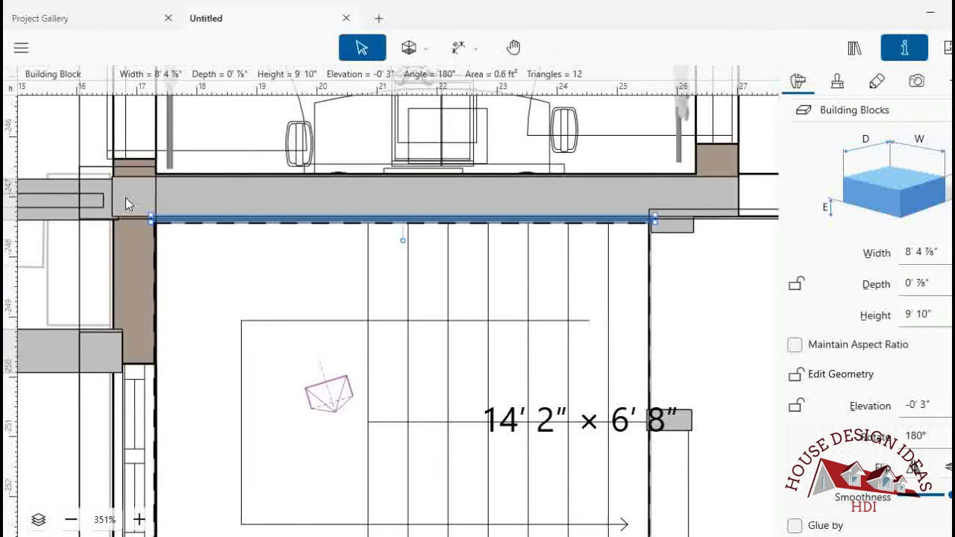
pyautogui.click(126, 196)
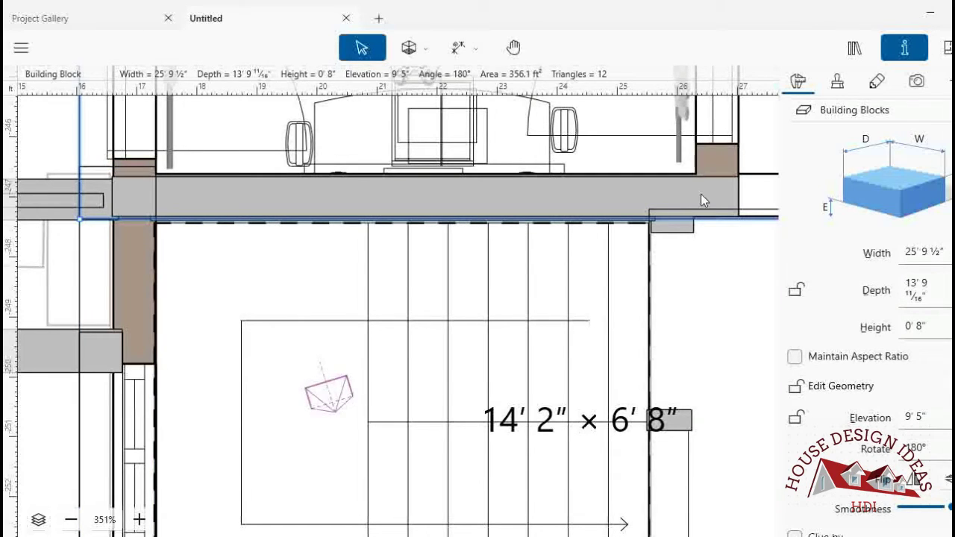
pyautogui.click(680, 200)
pyautogui.moveTo(655, 195); pyautogui.dragTo(656, 196)
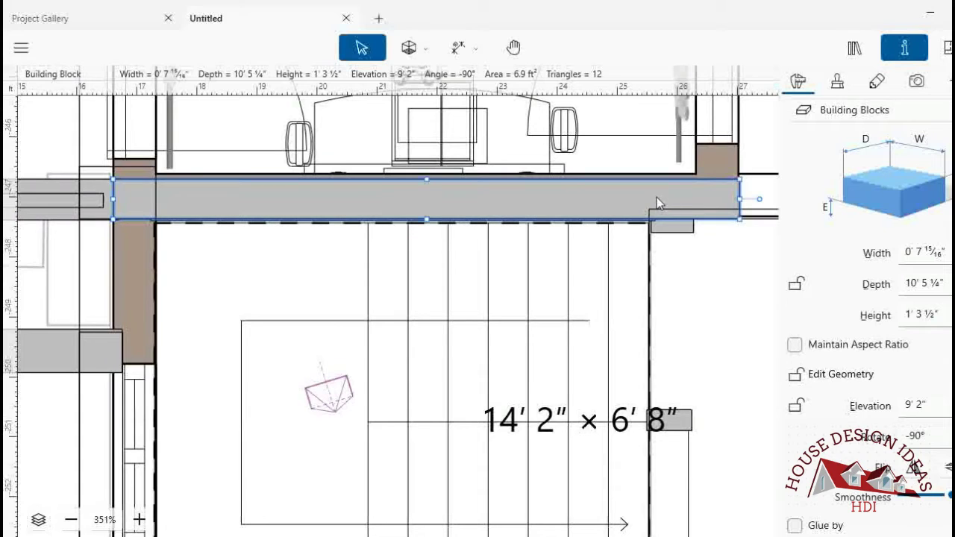
# - View the selected block in the 3D eye-level walkthrough
pyautogui.click(947, 48)
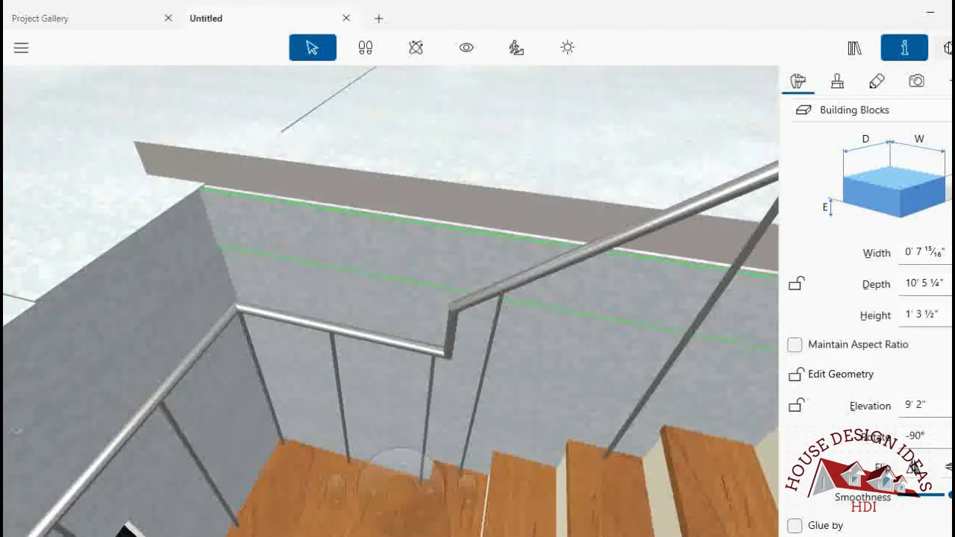
pyautogui.click(946, 49)
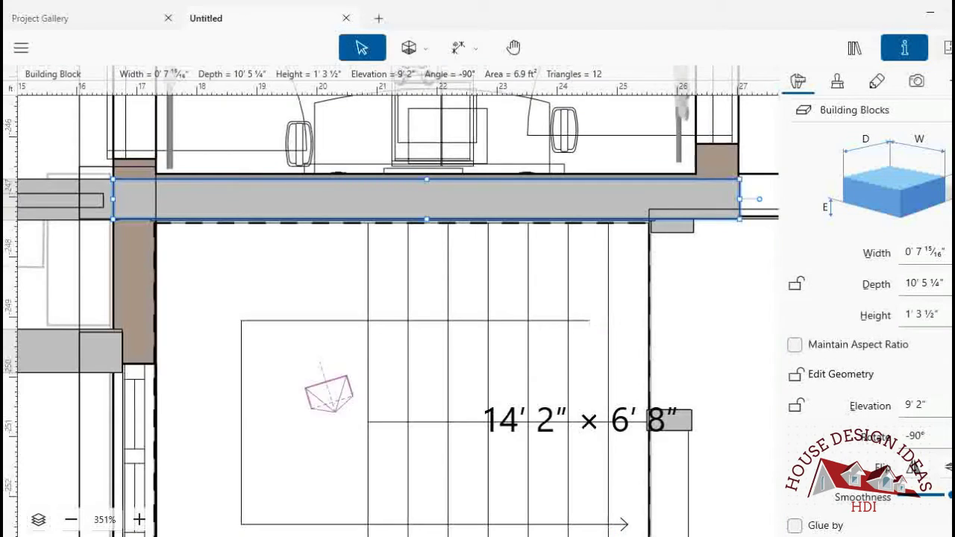
pyautogui.click(945, 50)
pyautogui.scroll(3, 924, 314)
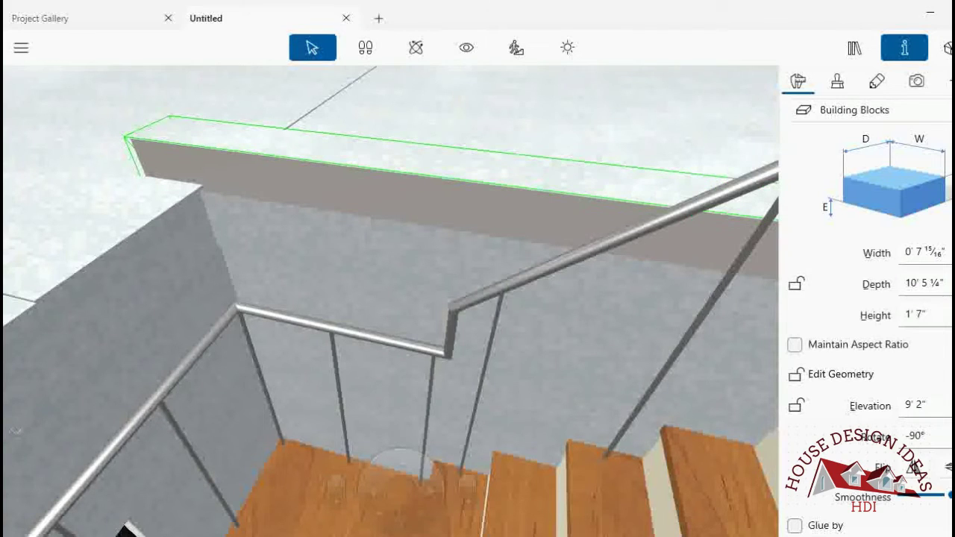
pyautogui.click(466, 47)
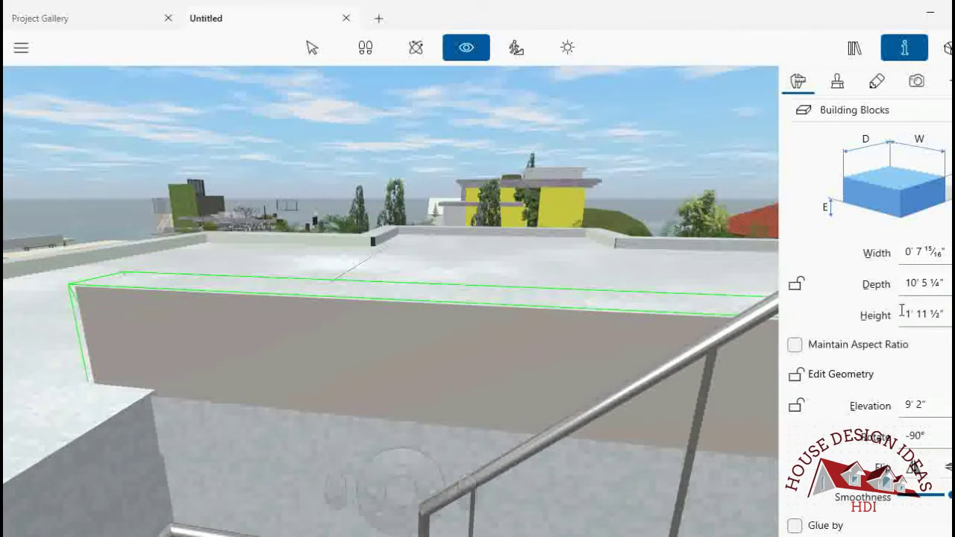
# - Raise the block to 5' 11" high via the Height field and inspect the resulting wall
pyautogui.click(908, 313)
pyautogui.write('6')
pyautogui.press('Tab')
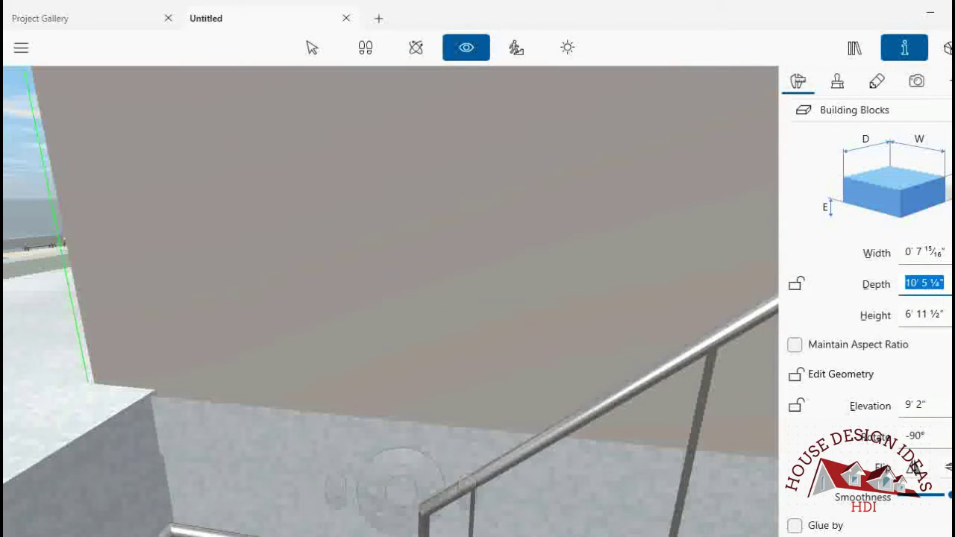
pyautogui.press('Down')
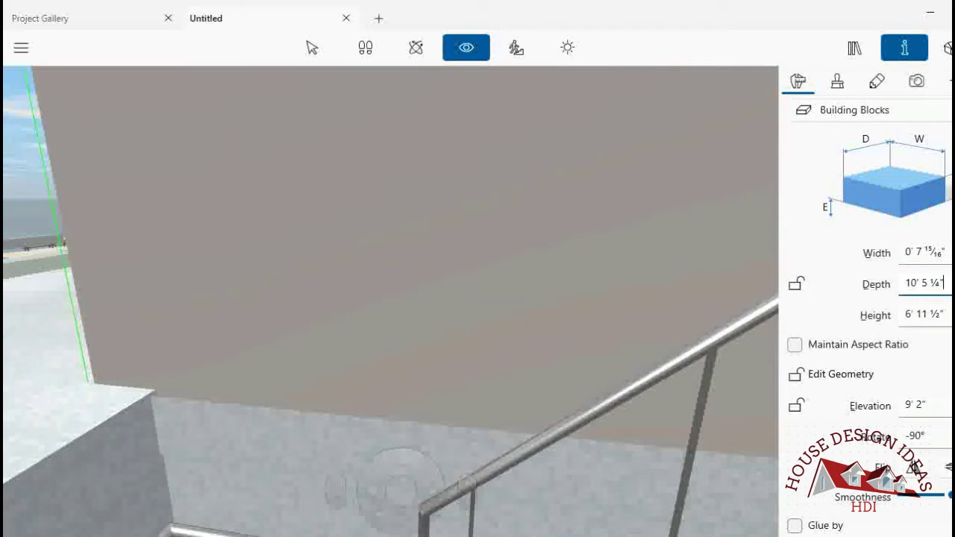
pyautogui.doubleClick(910, 314)
pyautogui.press('Down')
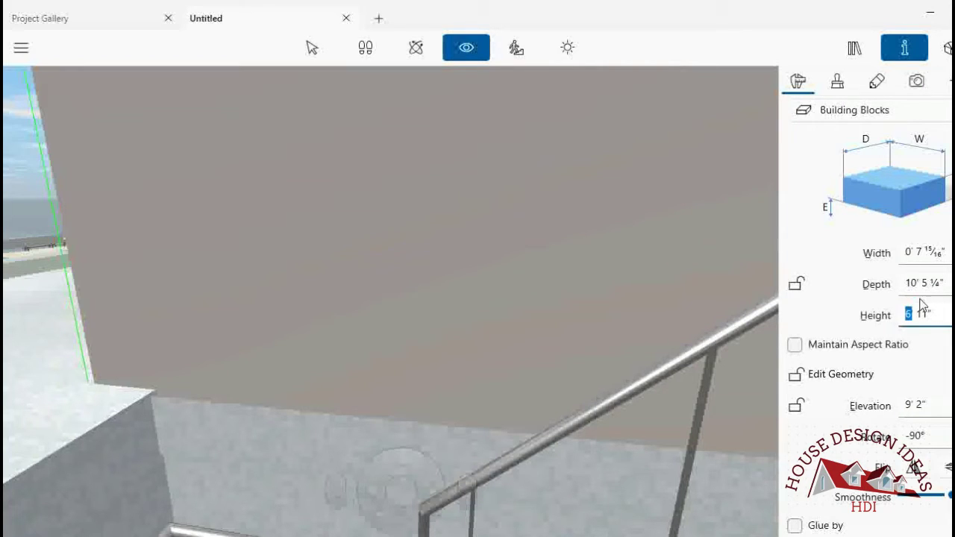
pyautogui.click(922, 290)
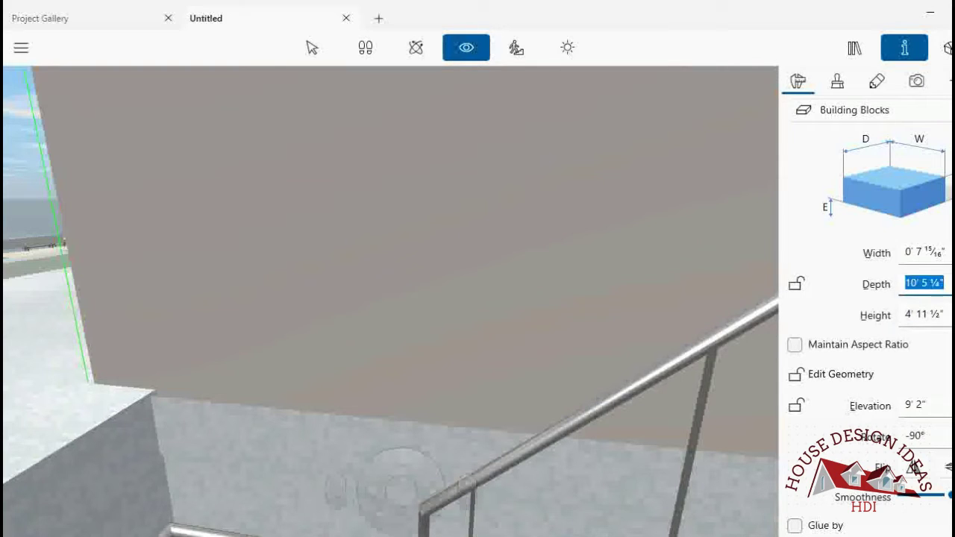
pyautogui.write("5' 0")
pyautogui.moveTo(627, 182); pyautogui.dragTo(685, 204)
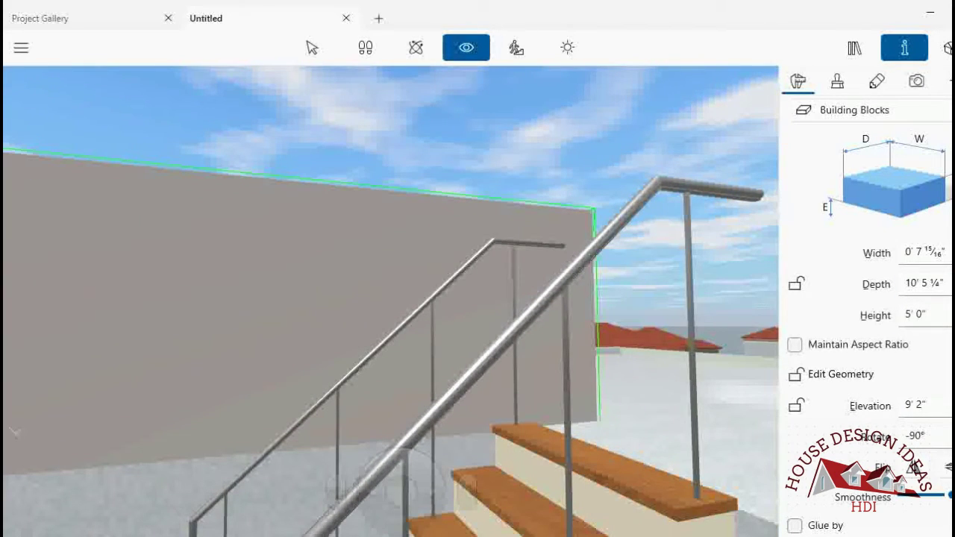
pyautogui.moveTo(922, 314); pyautogui.dragTo(923, 305)
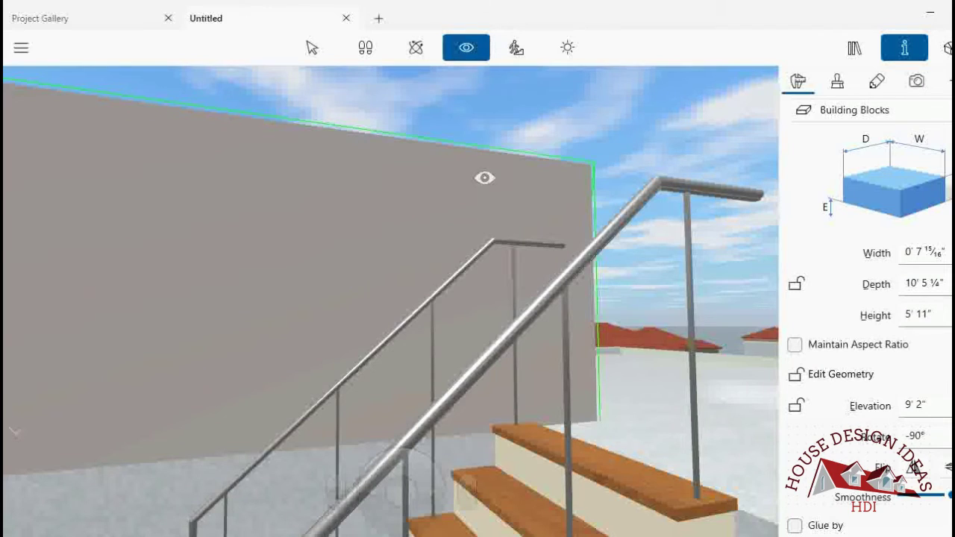
pyautogui.moveTo(484, 176); pyautogui.dragTo(363, 217)
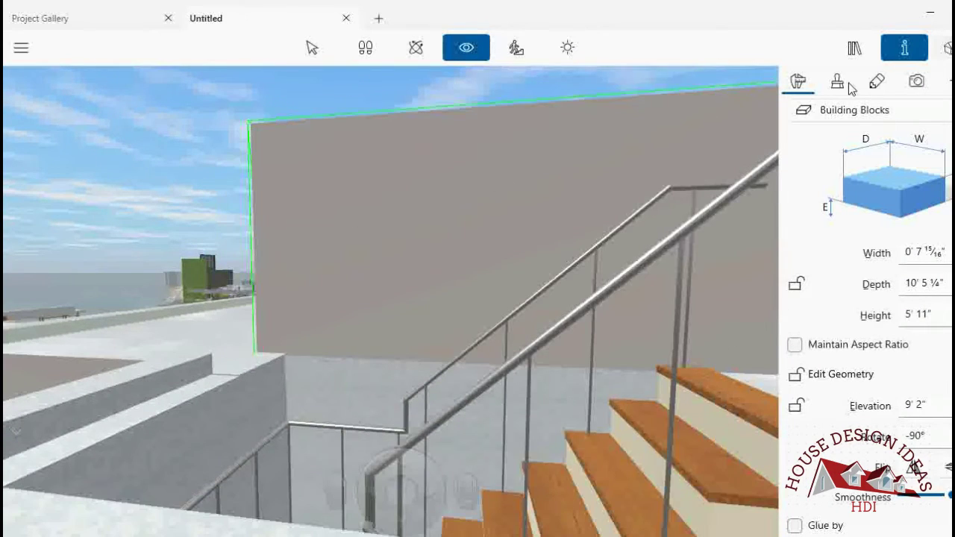
# - In the 2D plan, widen the stairwell wall block to 0' 9" and copy it
pyautogui.click(946, 47)
pyautogui.rightClick(480, 196)
pyautogui.click(526, 216)
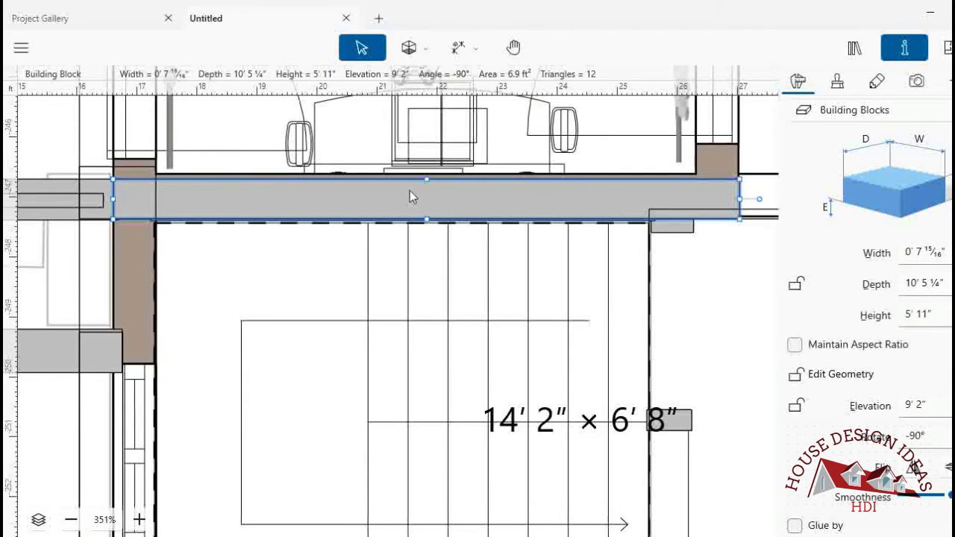
pyautogui.moveTo(426, 180); pyautogui.dragTo(426, 174)
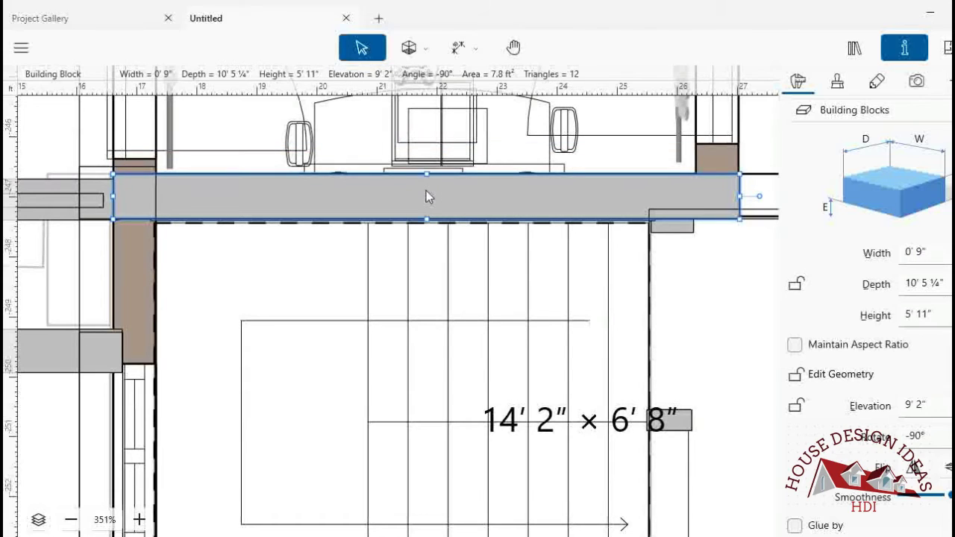
pyautogui.rightClick(426, 192)
pyautogui.click(475, 204)
# - Paste a copy and line it up along the stair opening's lower edge
pyautogui.scroll(-5, 475, 208)
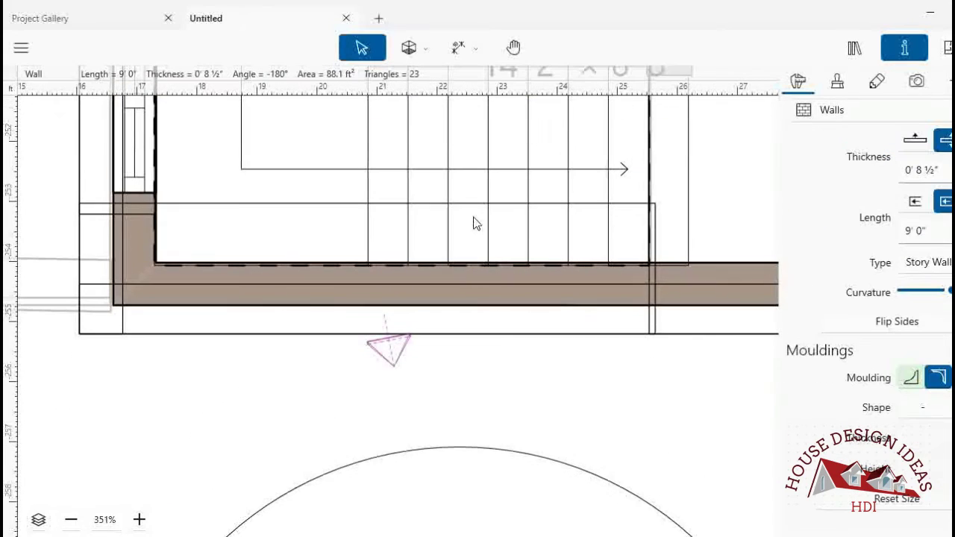
pyautogui.rightClick(480, 296)
pyautogui.click(554, 311)
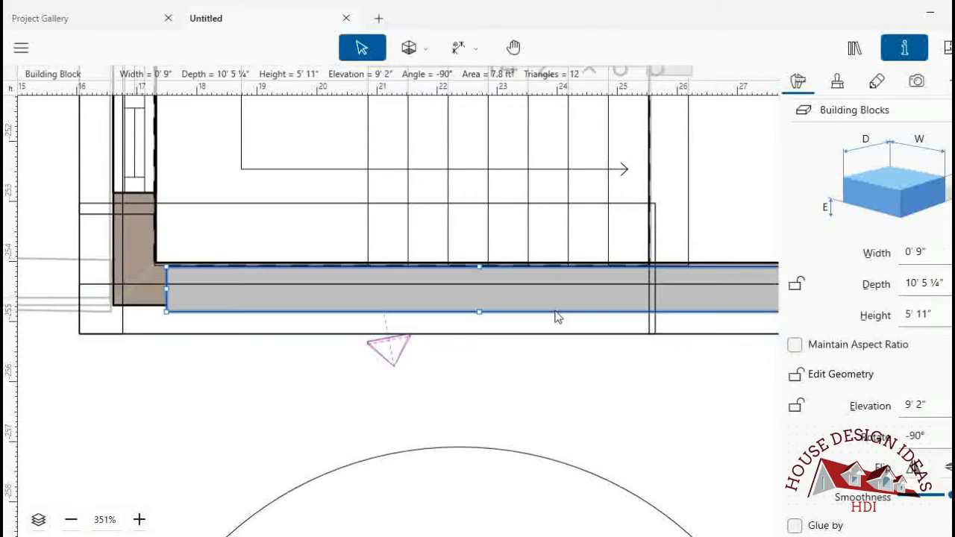
pyautogui.moveTo(560, 302); pyautogui.dragTo(514, 292)
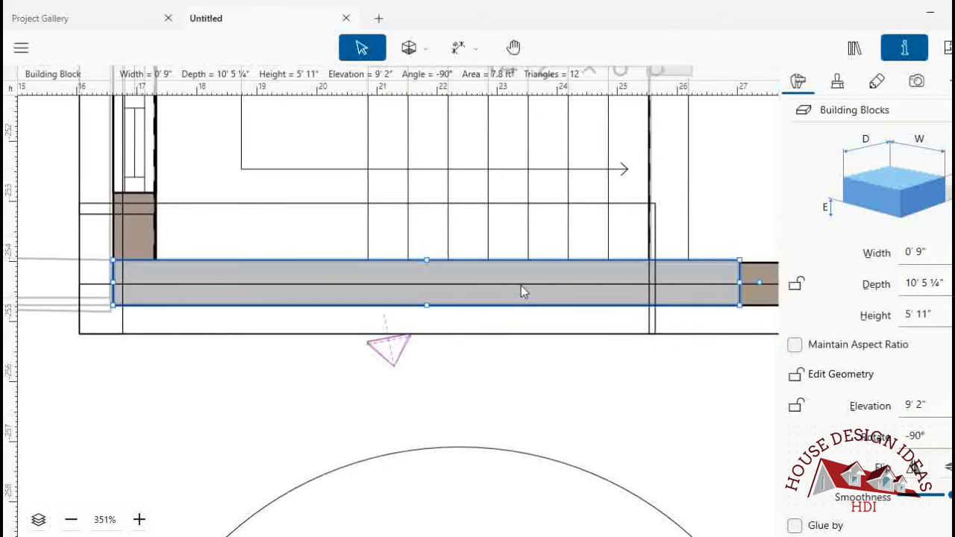
# - Paste another copy of the wall block near the opening's left side
pyautogui.scroll(3, 520, 285)
pyautogui.scroll(-2, 523, 291)
pyautogui.scroll(2, 258, 200)
pyautogui.moveTo(205, 225); pyautogui.dragTo(260, 258, button='right')
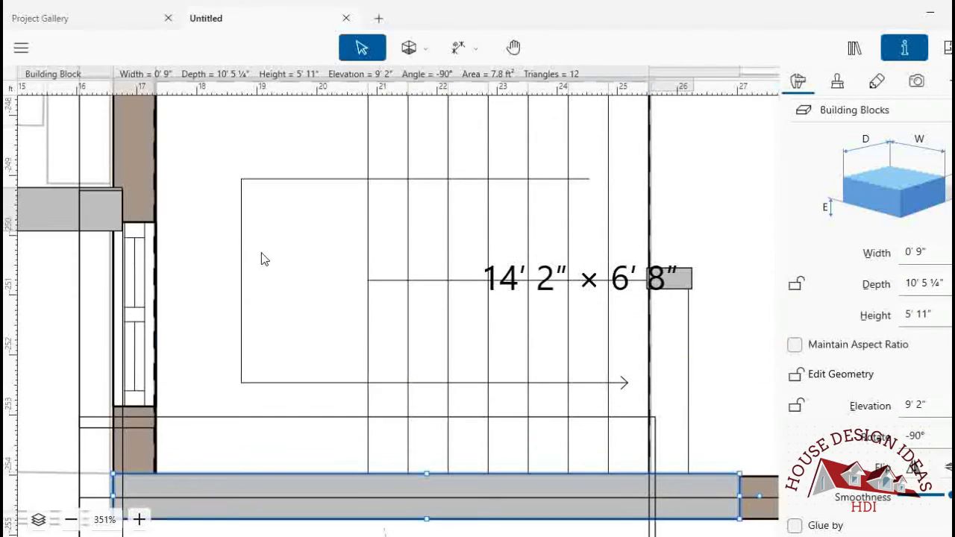
pyautogui.click(279, 243)
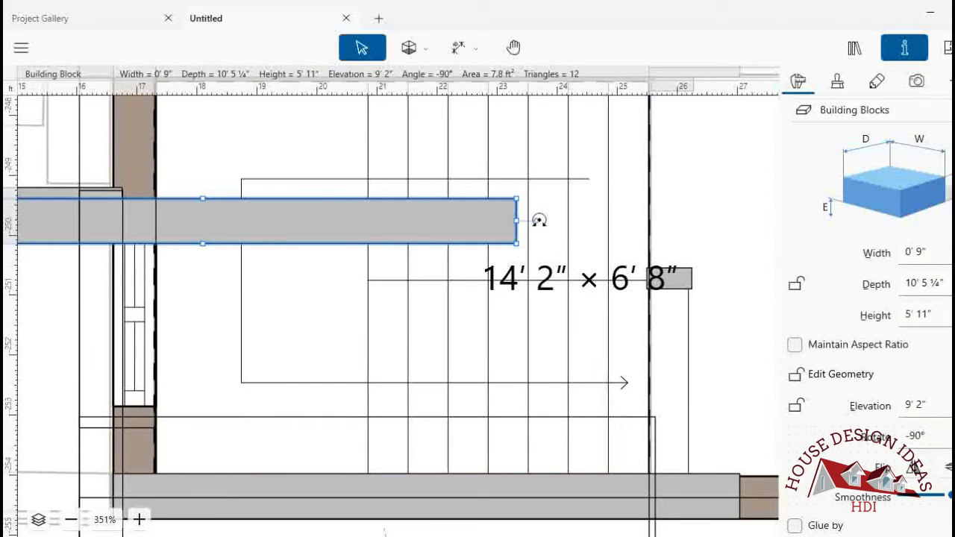
# - Rotate the new block copy upright and move it onto the opening's left edge
pyautogui.moveTo(537, 217)
pyautogui.mouseDown()
pyautogui.moveTo(231, 126)
pyautogui.moveTo(204, 132)
pyautogui.mouseUp()
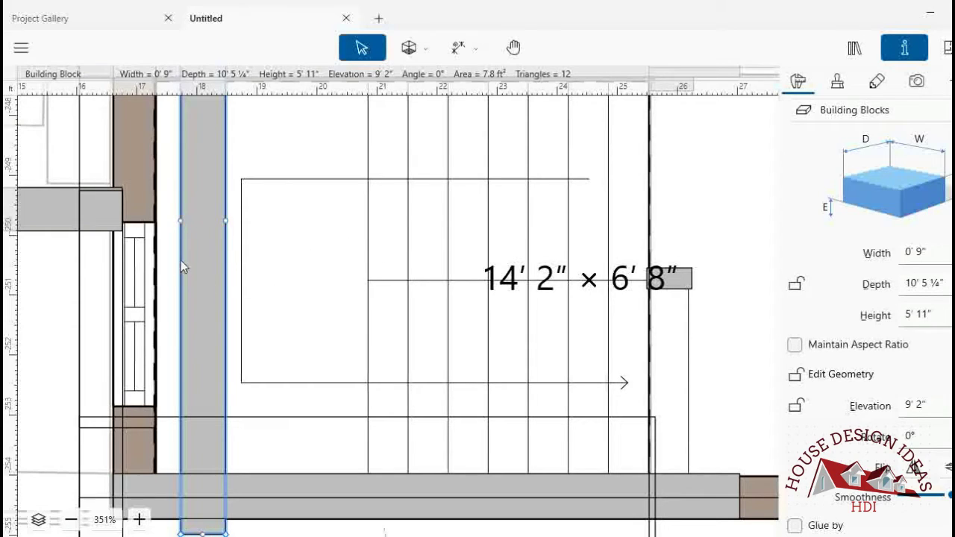
pyautogui.click(212, 261)
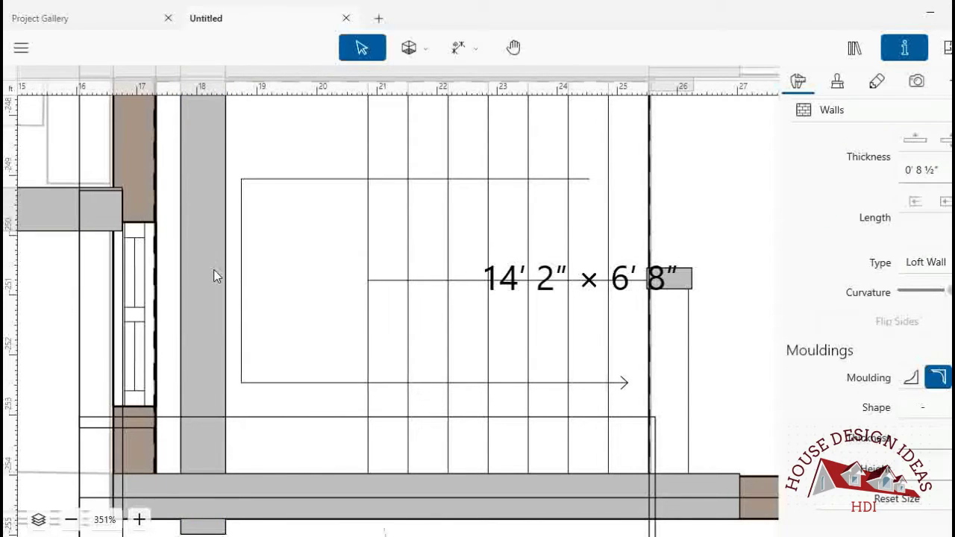
pyautogui.moveTo(213, 269); pyautogui.dragTo(142, 254)
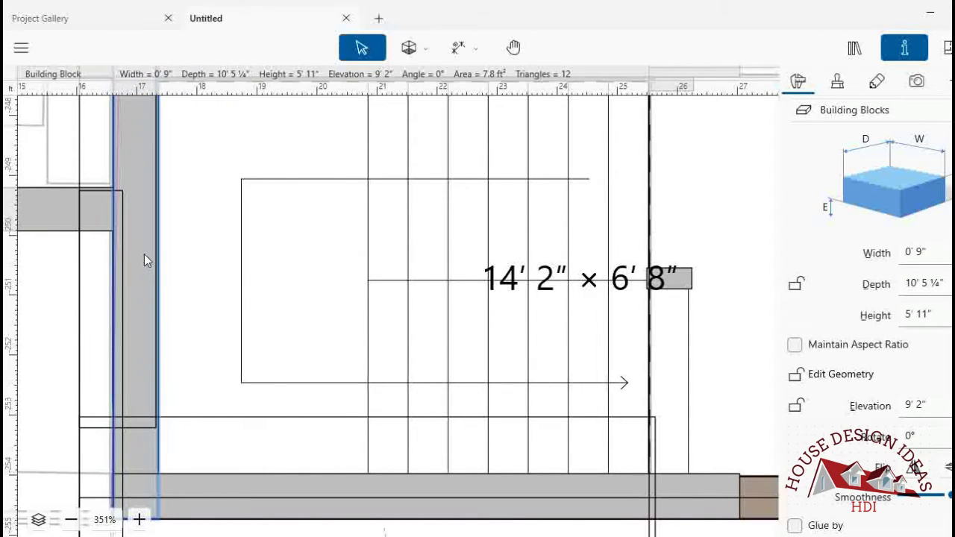
# - Select the left wall block, the thin slab block, then the large roof slab block
pyautogui.scroll(-3, 96, 252)
pyautogui.click(62, 220)
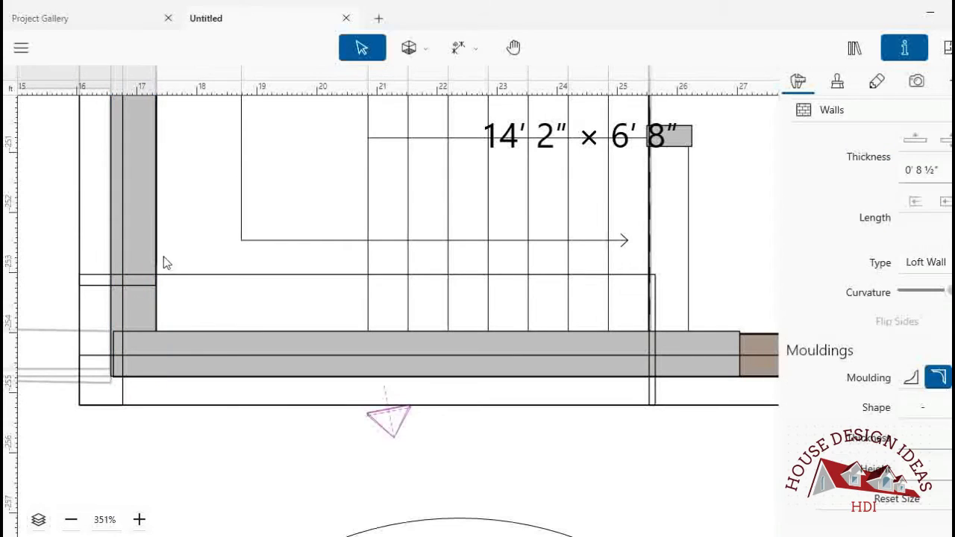
pyautogui.click(133, 231)
pyautogui.click(147, 311)
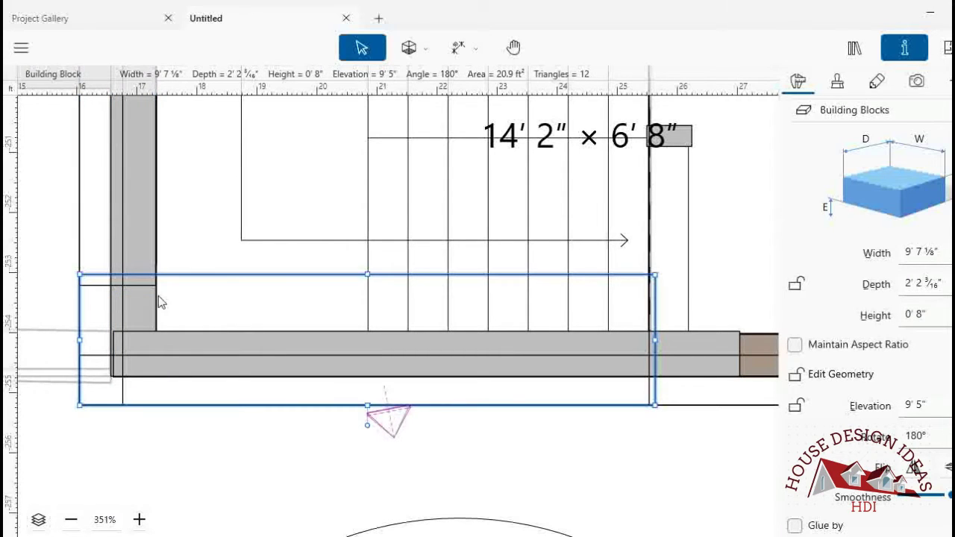
pyautogui.scroll(2, 158, 296)
pyautogui.scroll(4, 157, 251)
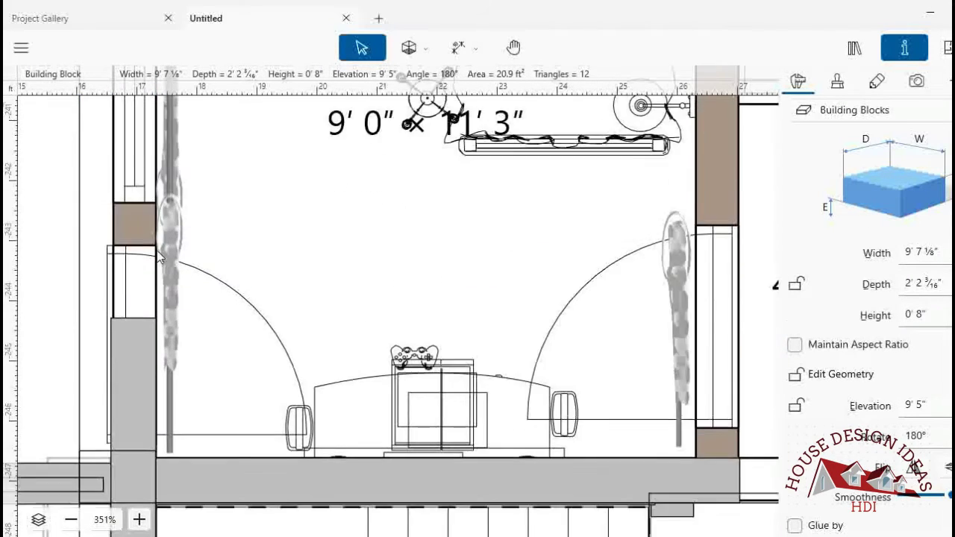
pyautogui.scroll(3, 136, 216)
pyautogui.click(137, 221)
# - Walk across the roof in 3D to the stair opening, then return to the 2D plan
pyautogui.click(945, 47)
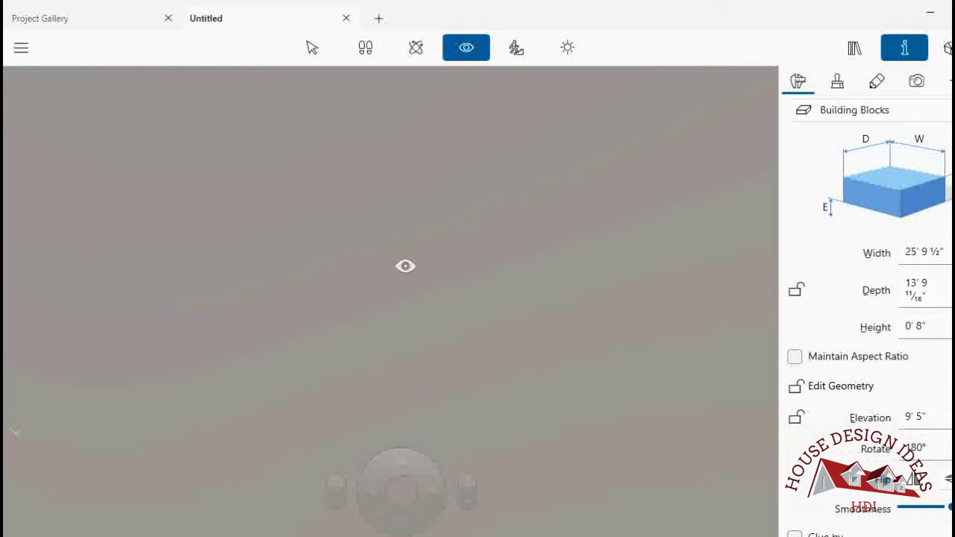
pyautogui.scroll(-2, 473, 379)
pyautogui.scroll(-2, 398, 420)
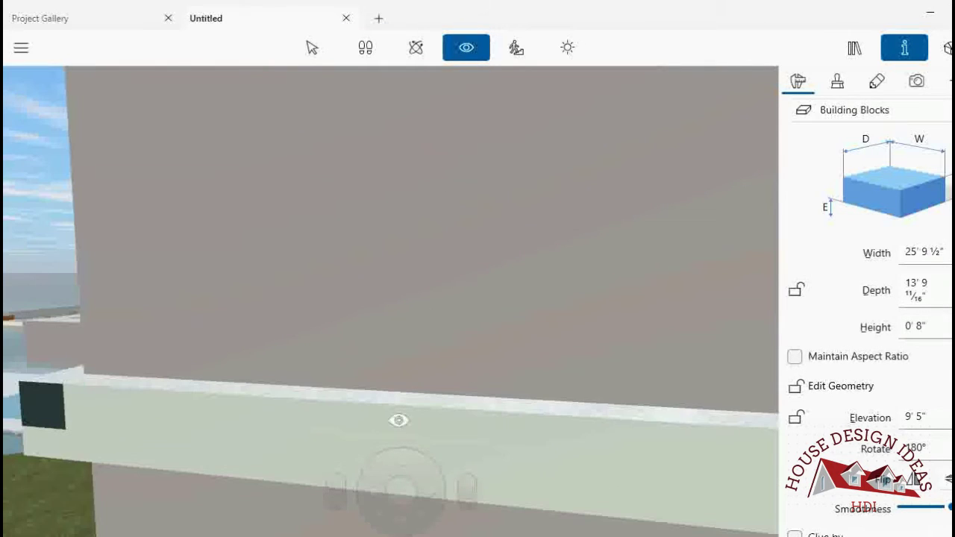
pyautogui.moveTo(375, 518)
pyautogui.mouseDown()
pyautogui.moveTo(378, 496)
pyautogui.moveTo(364, 492)
pyautogui.moveTo(401, 451)
pyautogui.moveTo(375, 461)
pyautogui.moveTo(449, 481)
pyautogui.moveTo(543, 243)
pyautogui.moveTo(247, 249)
pyautogui.moveTo(301, 285)
pyautogui.moveTo(426, 522)
pyautogui.moveTo(365, 281)
pyautogui.moveTo(460, 311)
pyautogui.moveTo(466, 432)
pyautogui.moveTo(360, 81)
pyautogui.mouseUp()
pyautogui.click(405, 465)
pyautogui.click(311, 47)
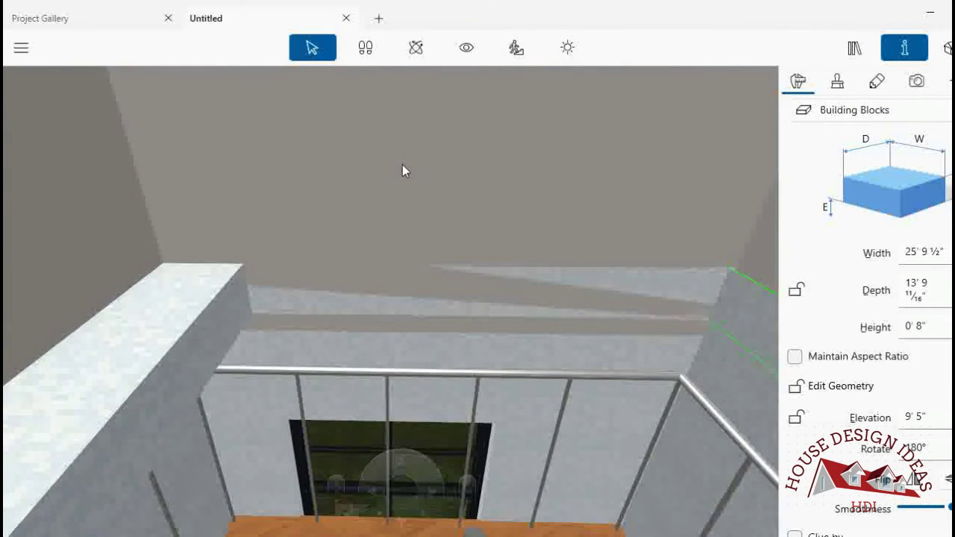
pyautogui.click(946, 47)
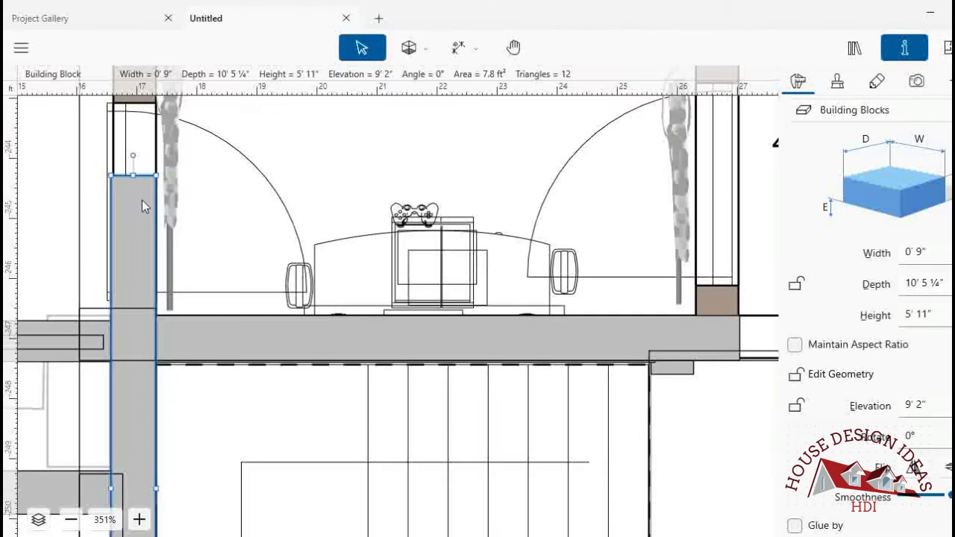
# - Shorten the left wall block to 9' 9¼" deep and check it in 3D
pyautogui.moveTo(132, 214); pyautogui.dragTo(127, 295)
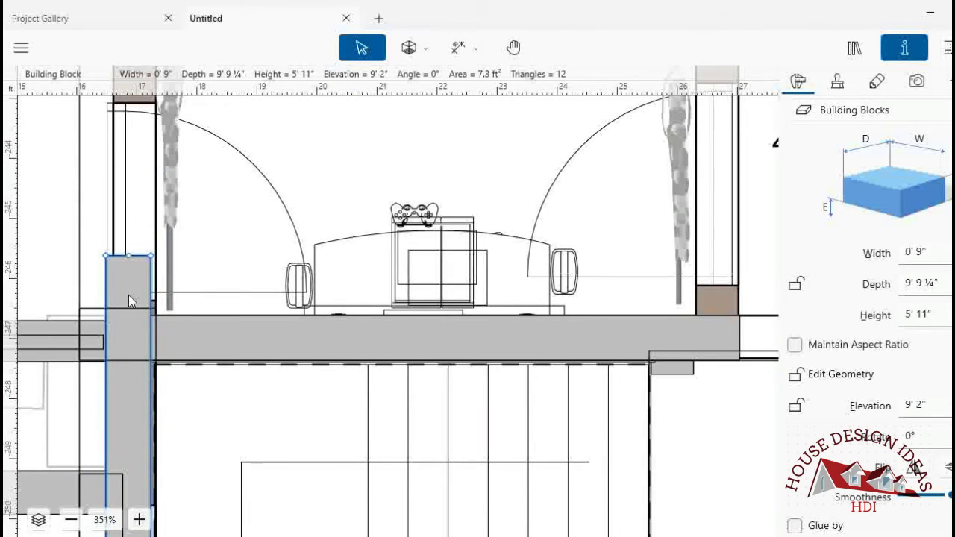
pyautogui.click(37, 433)
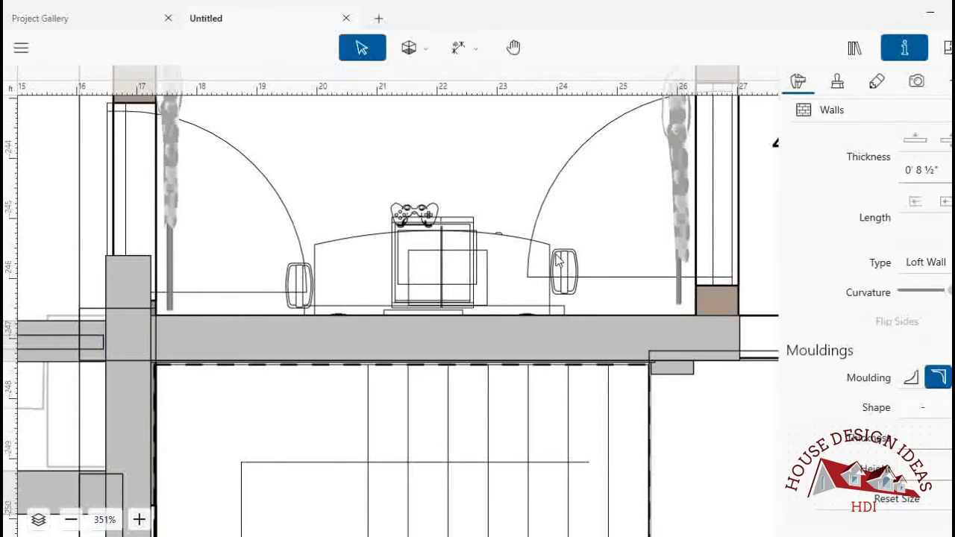
pyautogui.click(946, 47)
pyautogui.click(397, 174)
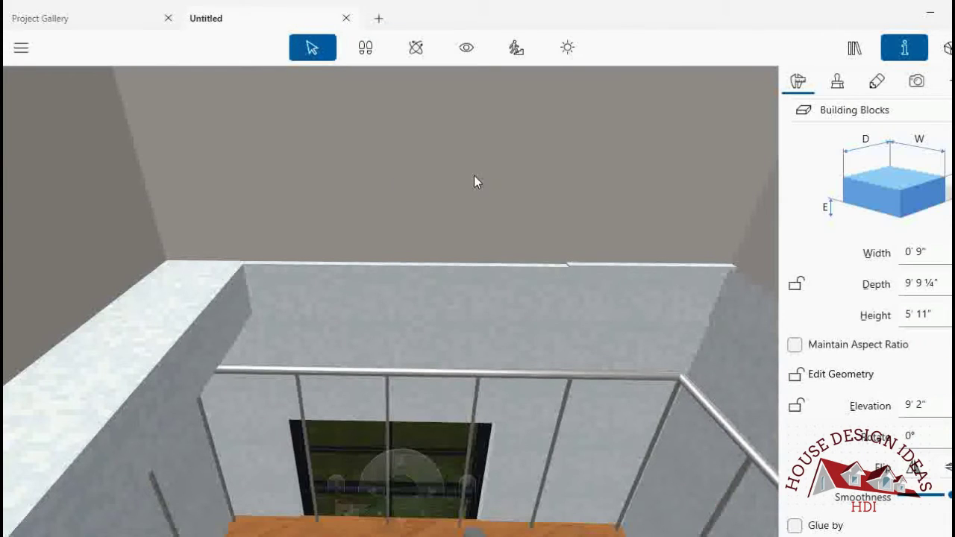
pyautogui.click(944, 47)
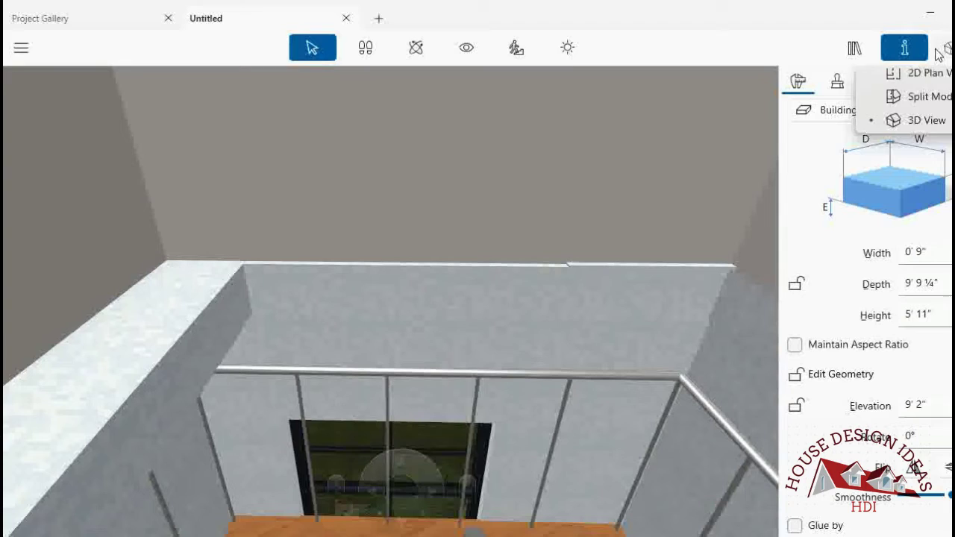
pyautogui.click(906, 83)
# - Shorten the vertical block further to 8' 10¼" and compare the blocks in 3D
pyautogui.moveTo(128, 185); pyautogui.dragTo(127, 239)
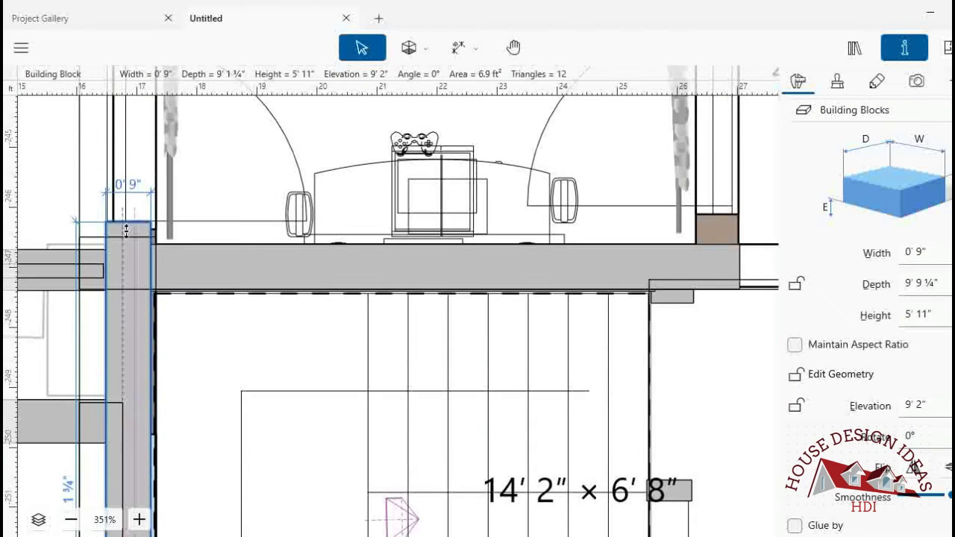
pyautogui.click(127, 243)
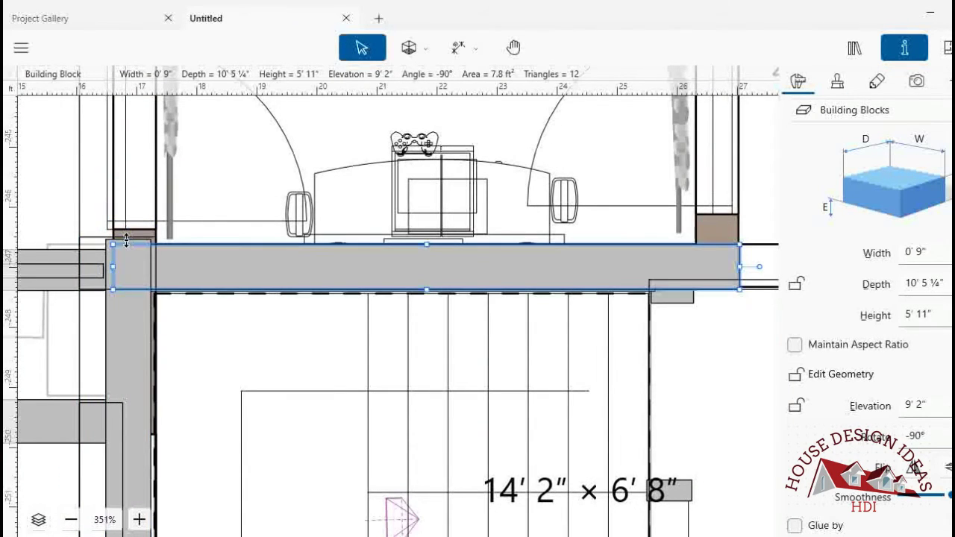
pyautogui.click(943, 47)
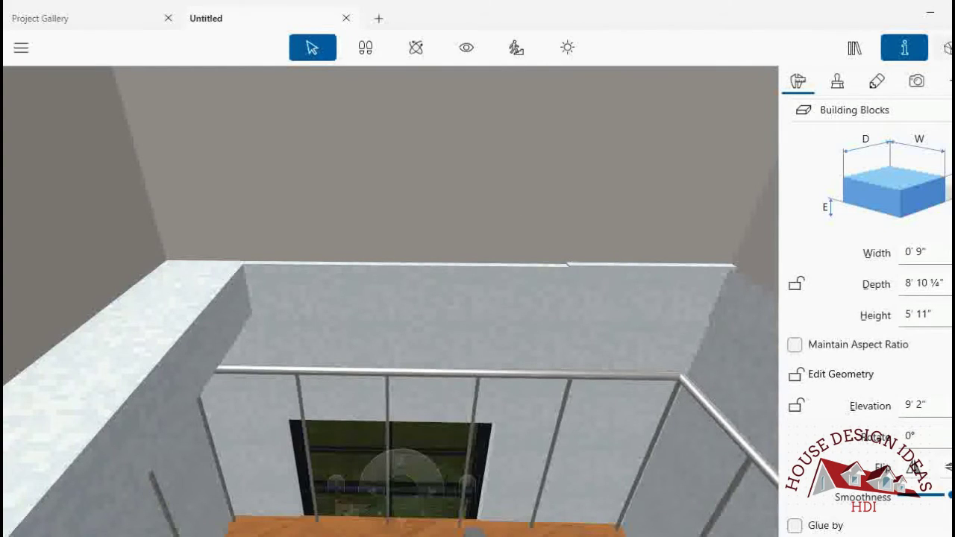
pyautogui.click(945, 47)
# - Zoom the plan to 497% and trim the vertical block to 8' 9¼" deep
pyautogui.click(138, 519)
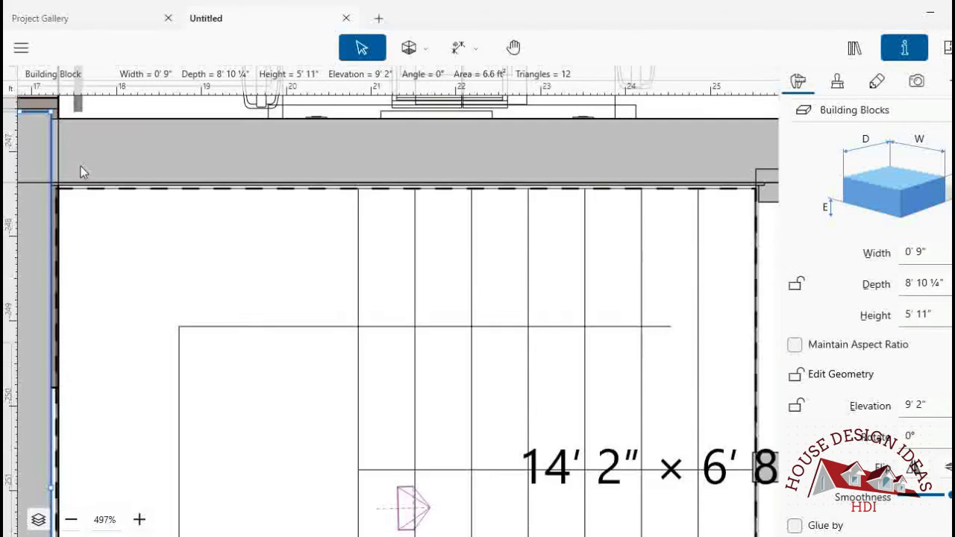
pyautogui.click(513, 47)
pyautogui.moveTo(96, 218); pyautogui.dragTo(258, 247)
pyautogui.press('Escape')
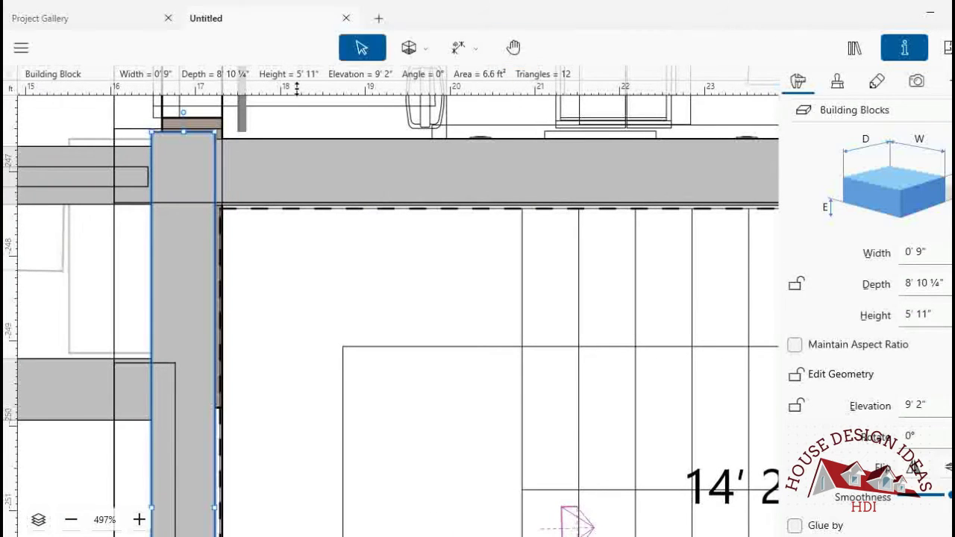
pyautogui.moveTo(183, 131); pyautogui.dragTo(183, 139)
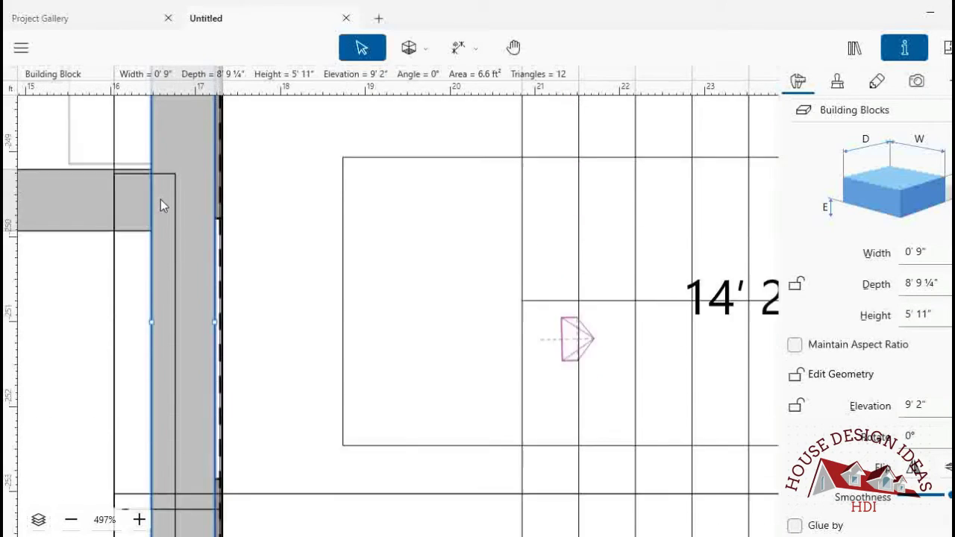
# - Nudge the block slightly right to line up with the neighbouring blocks, then deselect it
pyautogui.scroll(2, 161, 199)
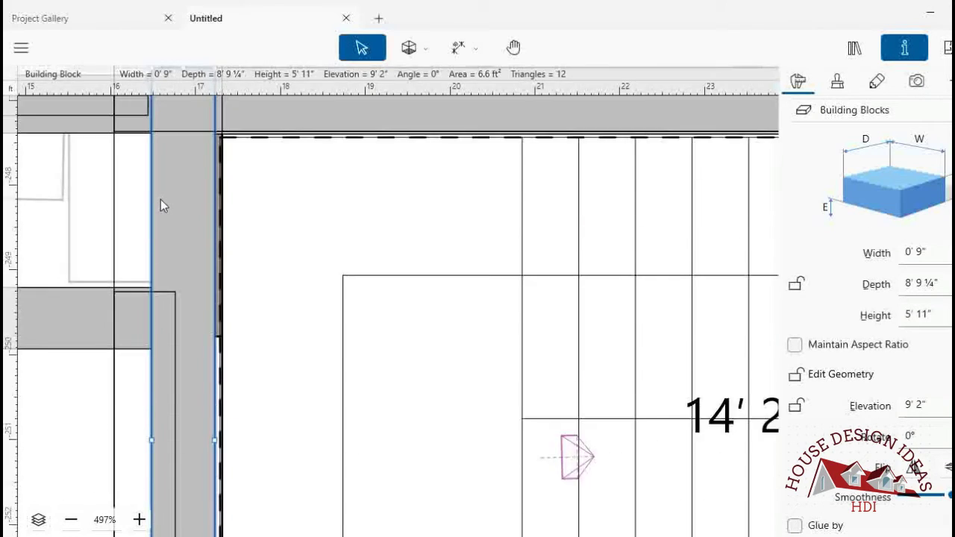
pyautogui.scroll(2, 160, 199)
pyautogui.scroll(-3, 160, 200)
pyautogui.scroll(-3, 160, 199)
pyautogui.scroll(-2, 161, 199)
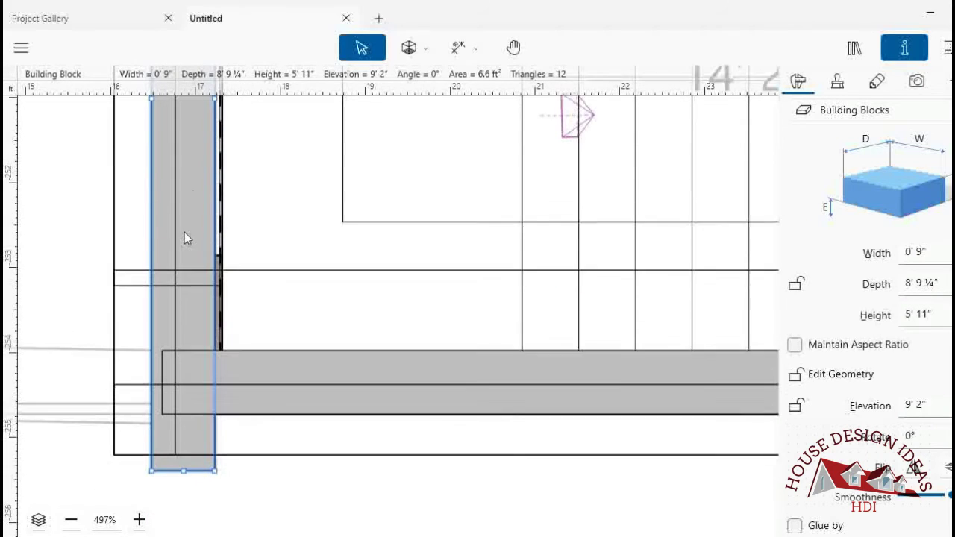
pyautogui.moveTo(193, 209); pyautogui.dragTo(201, 216)
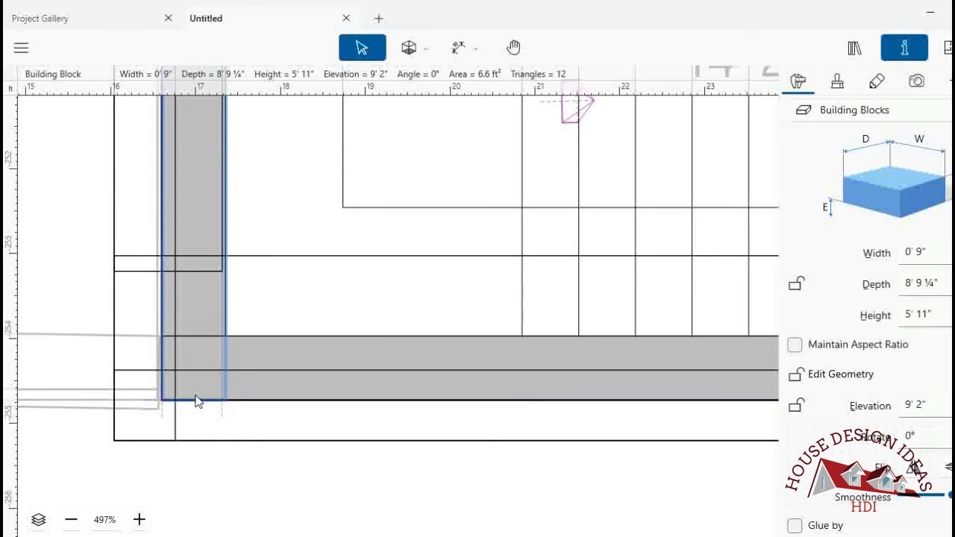
pyautogui.scroll(3, 196, 402)
pyautogui.scroll(2, 195, 403)
pyautogui.scroll(2, 192, 398)
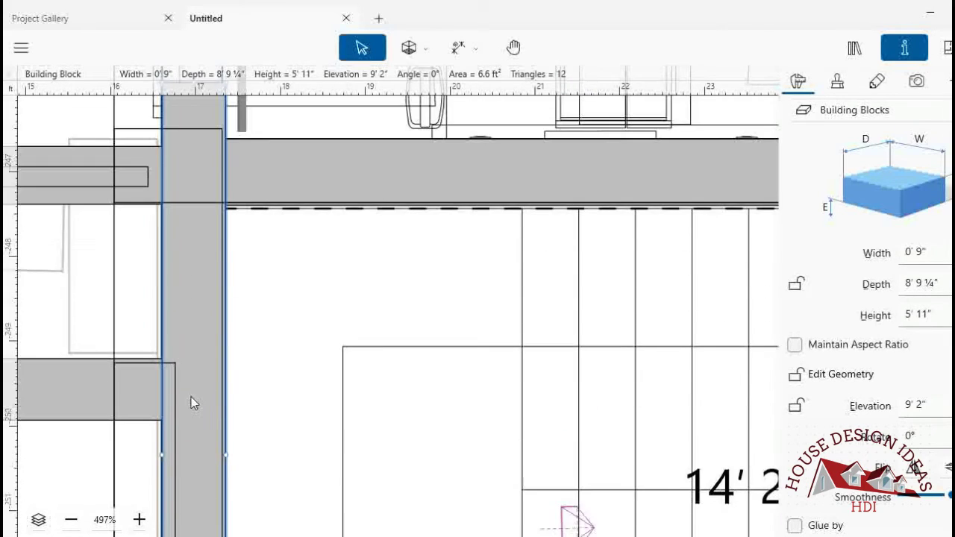
pyautogui.scroll(-6, 191, 398)
pyautogui.click(732, 144)
pyautogui.click(947, 48)
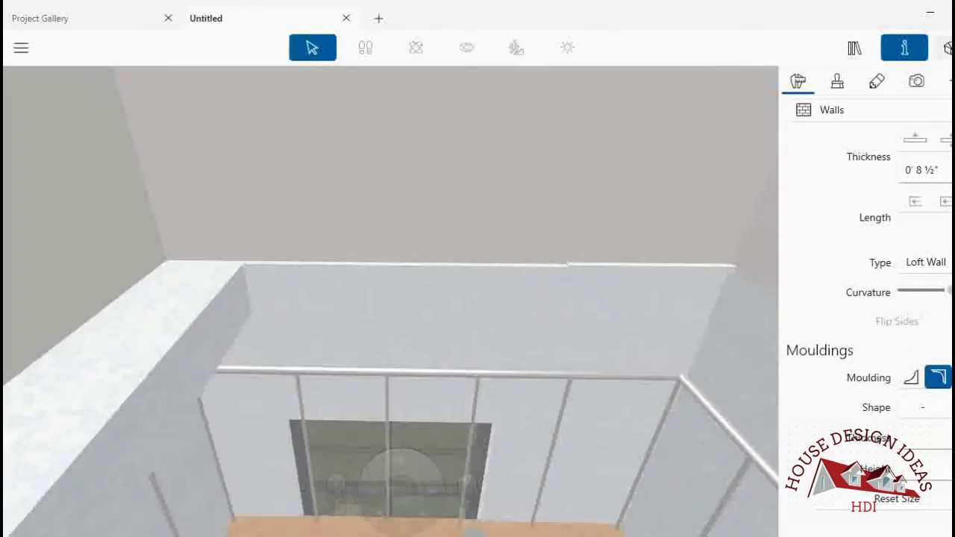
pyautogui.click(467, 48)
pyautogui.moveTo(578, 167); pyautogui.dragTo(516, 410)
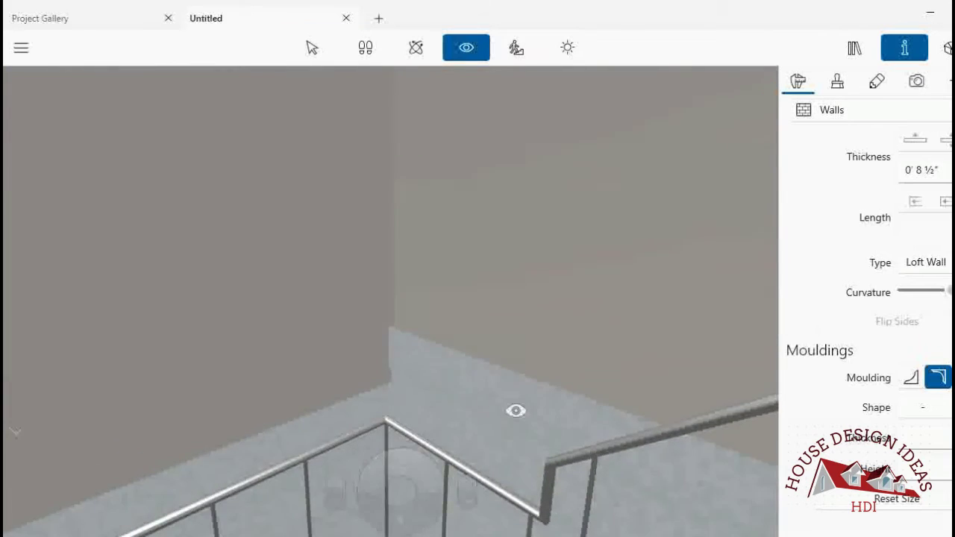
pyautogui.moveTo(468, 481); pyautogui.dragTo(468, 481)
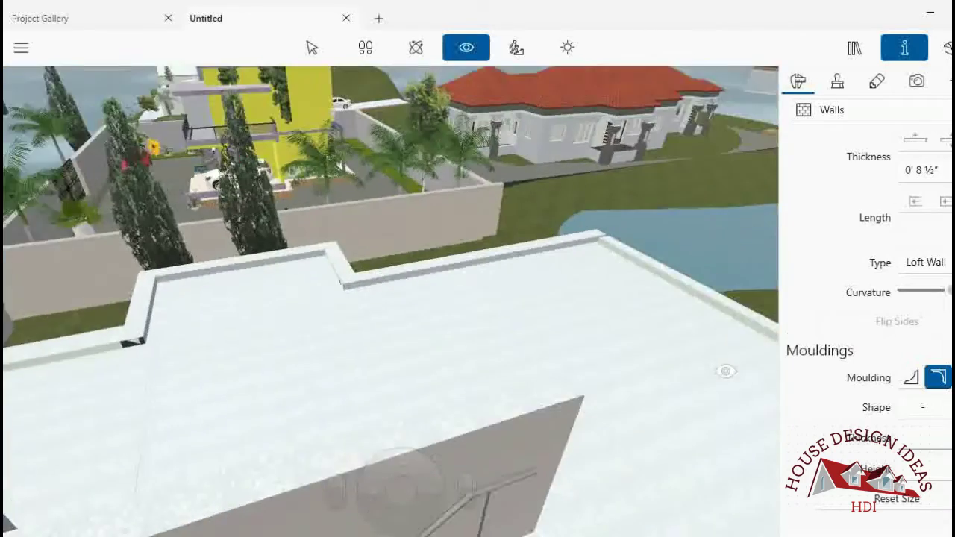
pyautogui.moveTo(468, 486)
pyautogui.mouseDown()
pyautogui.moveTo(215, 286)
pyautogui.moveTo(399, 282)
pyautogui.moveTo(418, 352)
pyautogui.mouseUp()
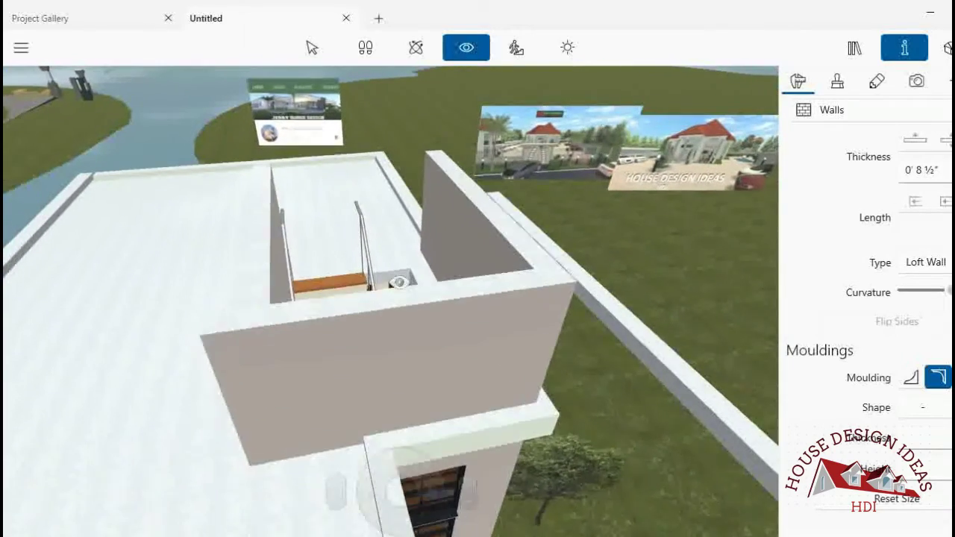
pyautogui.click(312, 49)
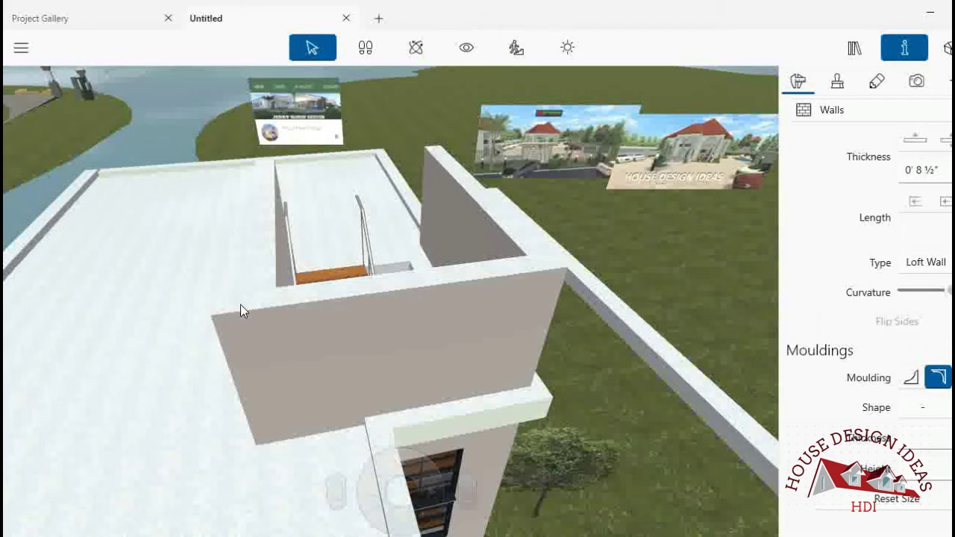
pyautogui.click(233, 331)
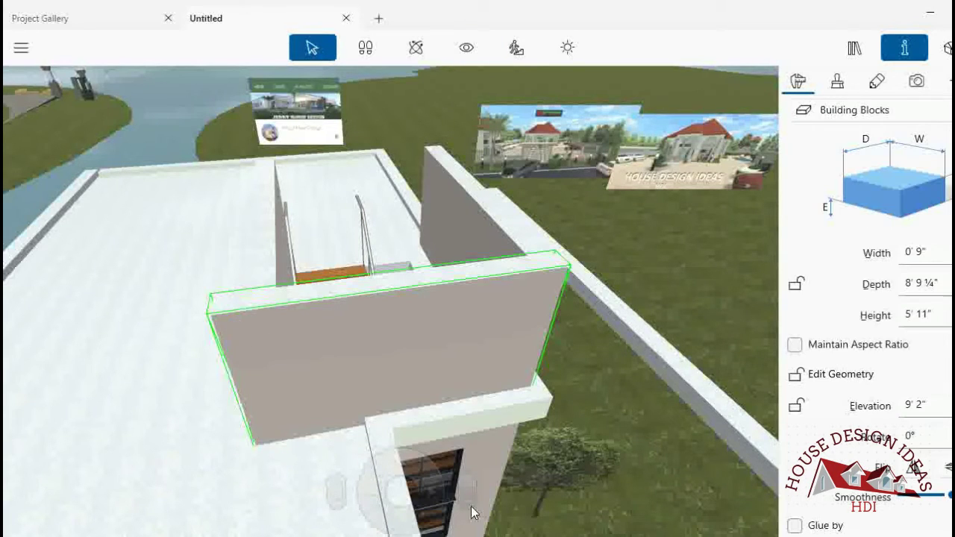
pyautogui.moveTo(470, 506); pyautogui.dragTo(466, 505)
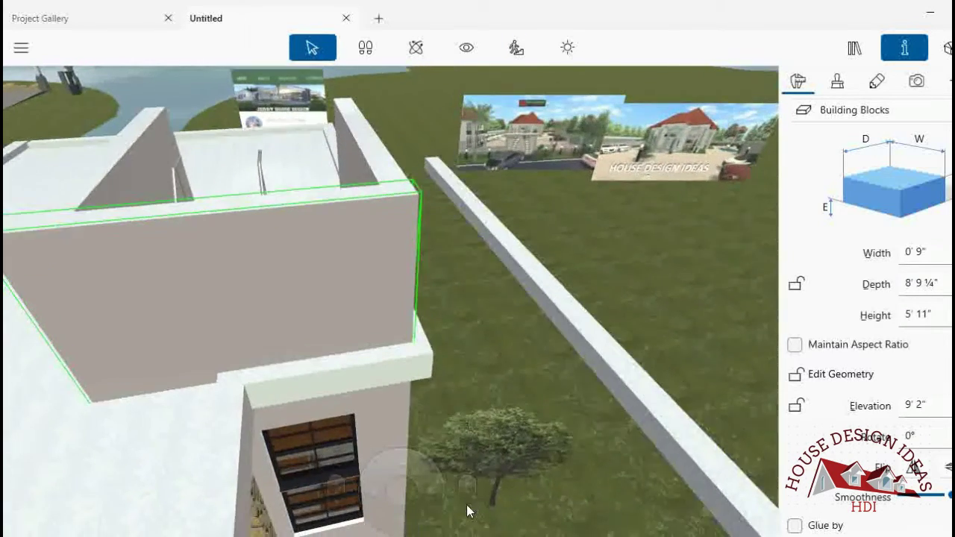
pyautogui.click(601, 234)
pyautogui.rightClick(601, 234)
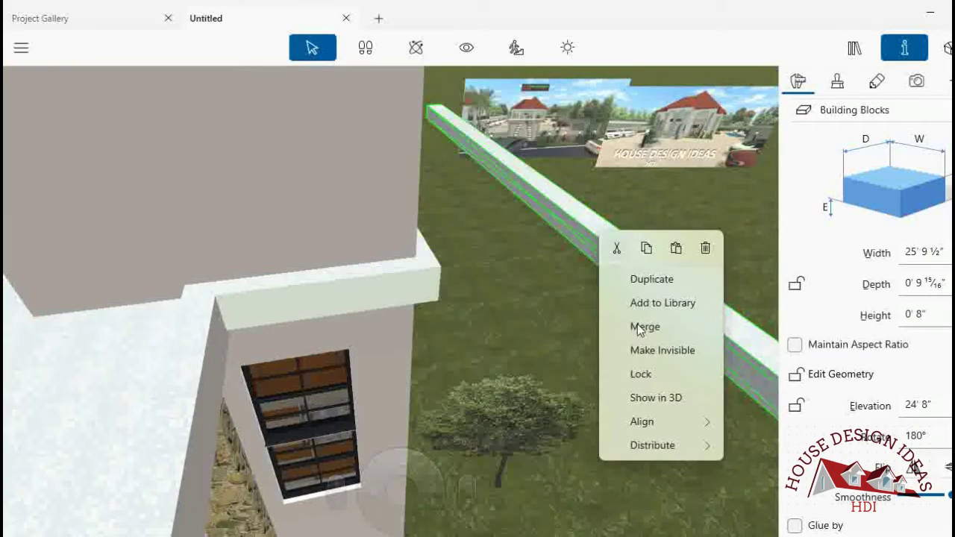
pyautogui.click(637, 330)
pyautogui.moveTo(464, 501); pyautogui.dragTo(465, 502)
pyautogui.click(466, 47)
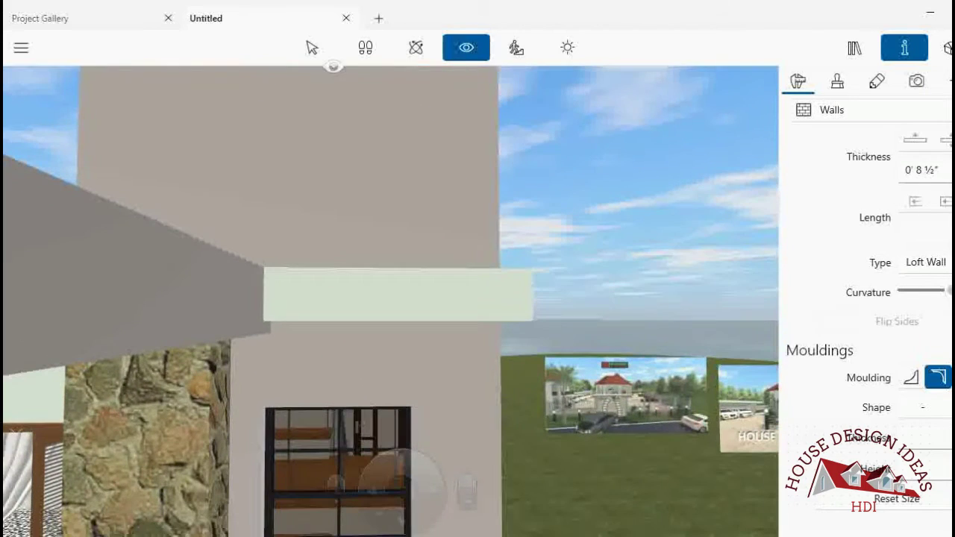
pyautogui.click(312, 47)
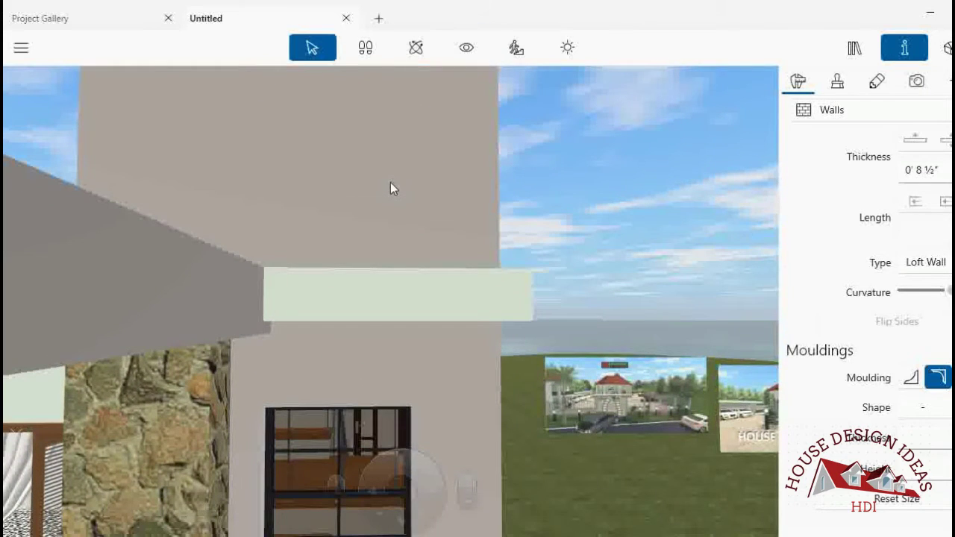
pyautogui.click(390, 189)
pyautogui.click(466, 485)
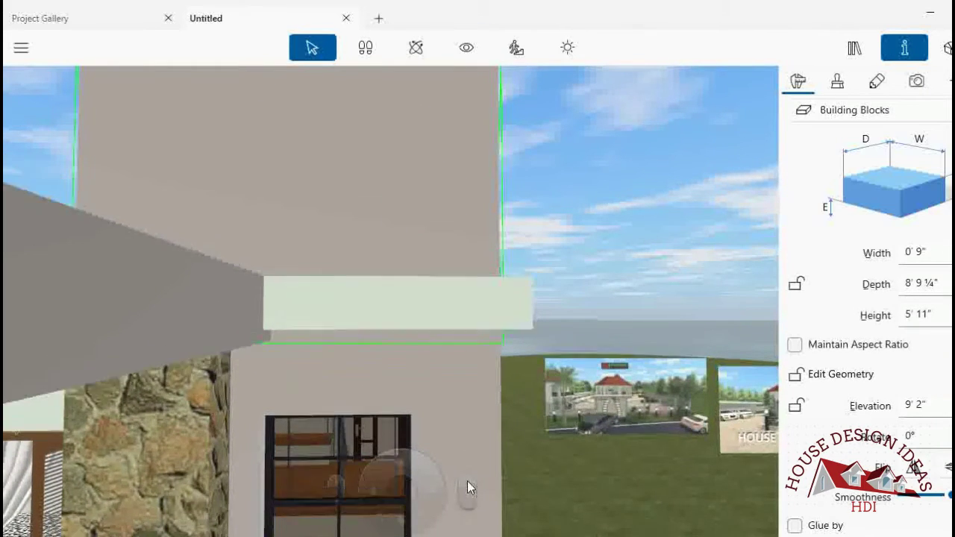
pyautogui.click(461, 503)
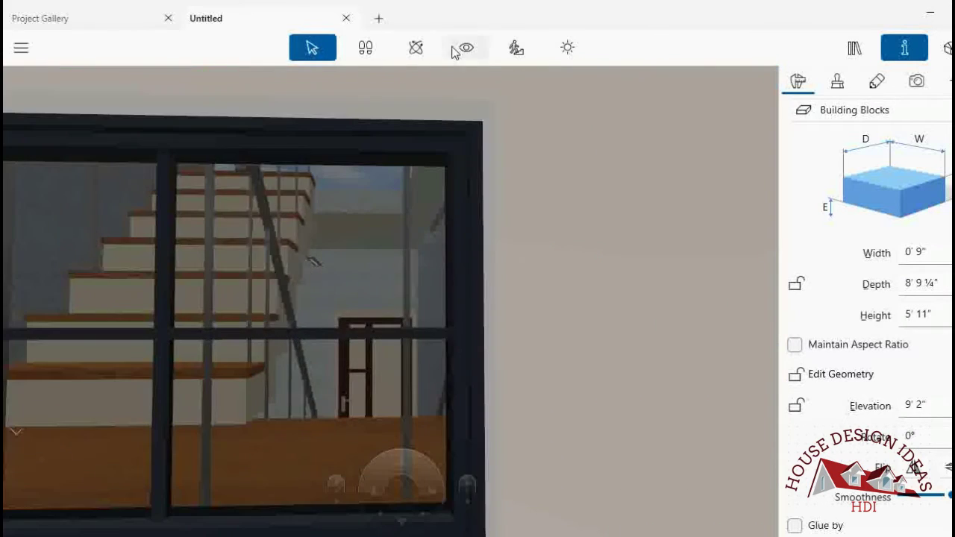
pyautogui.click(466, 47)
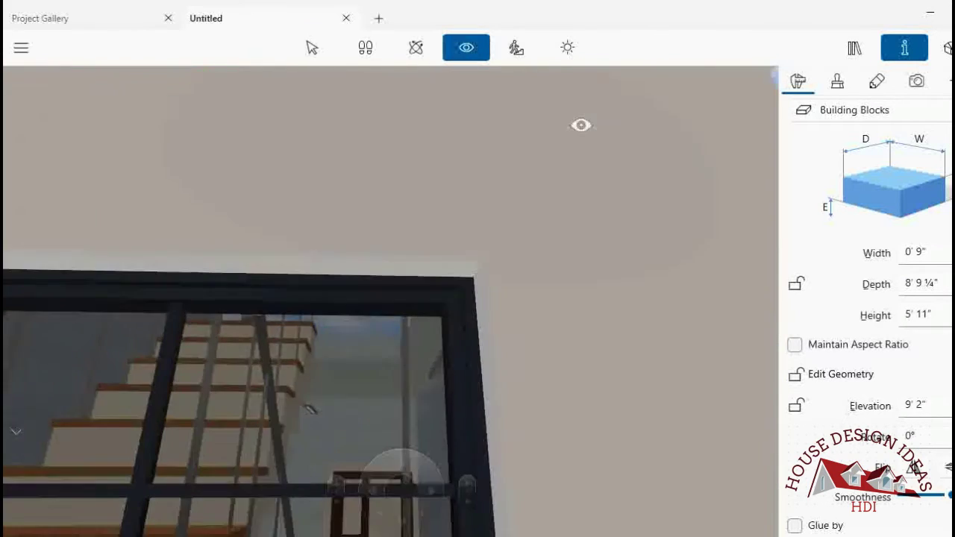
pyautogui.moveTo(580, 123); pyautogui.dragTo(438, 86)
pyautogui.click(466, 478)
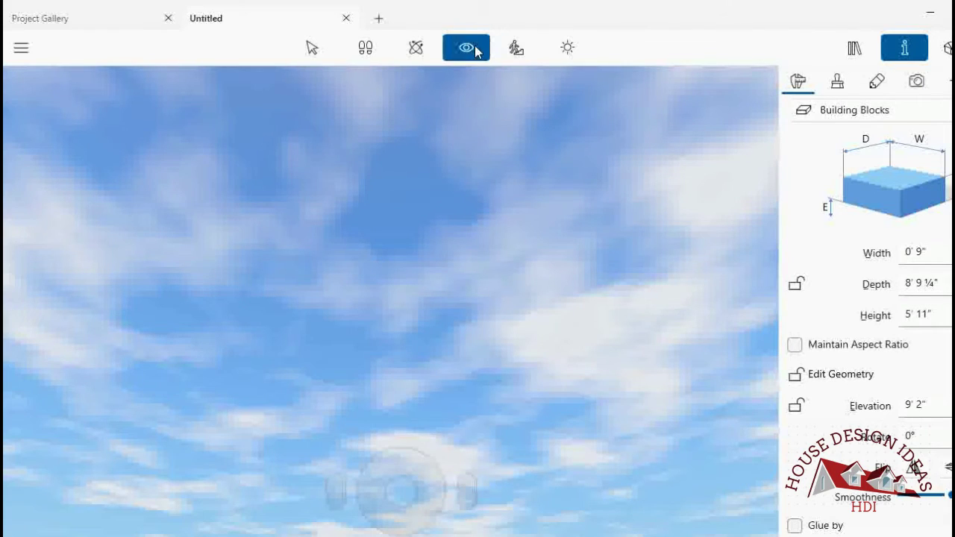
pyautogui.moveTo(455, 181)
pyautogui.mouseDown()
pyautogui.moveTo(245, 275)
pyautogui.moveTo(467, 307)
pyautogui.mouseUp()
pyautogui.click(390, 520)
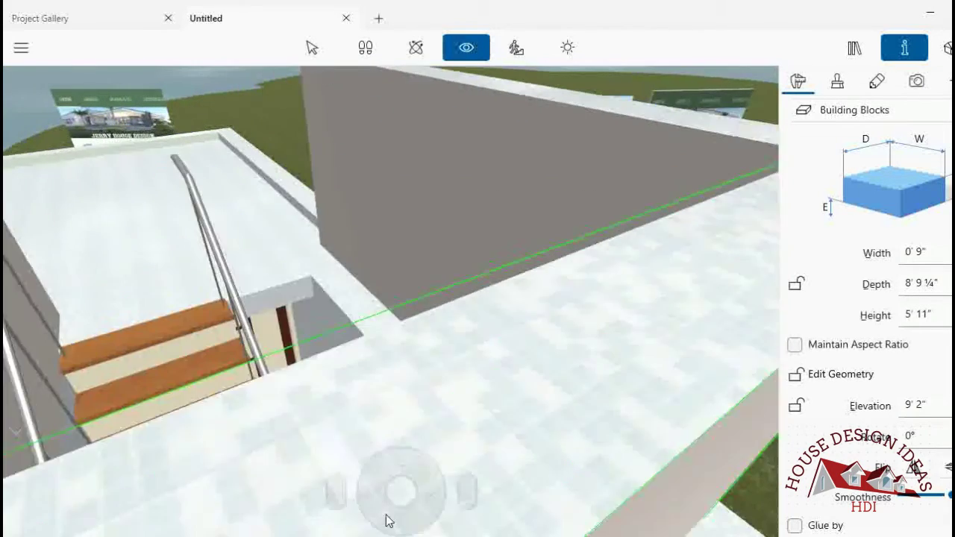
pyautogui.moveTo(390, 519)
pyautogui.mouseDown()
pyautogui.moveTo(336, 351)
pyautogui.moveTo(333, 370)
pyautogui.mouseUp()
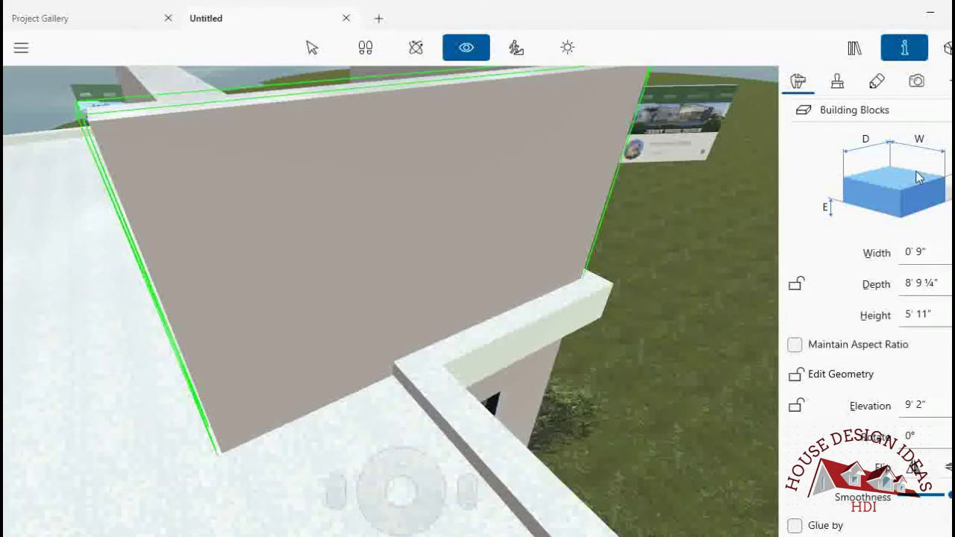
pyautogui.click(948, 48)
# - Trim the stair box wall block's depth to 8' 1¼"
pyautogui.scroll(5, 232, 252)
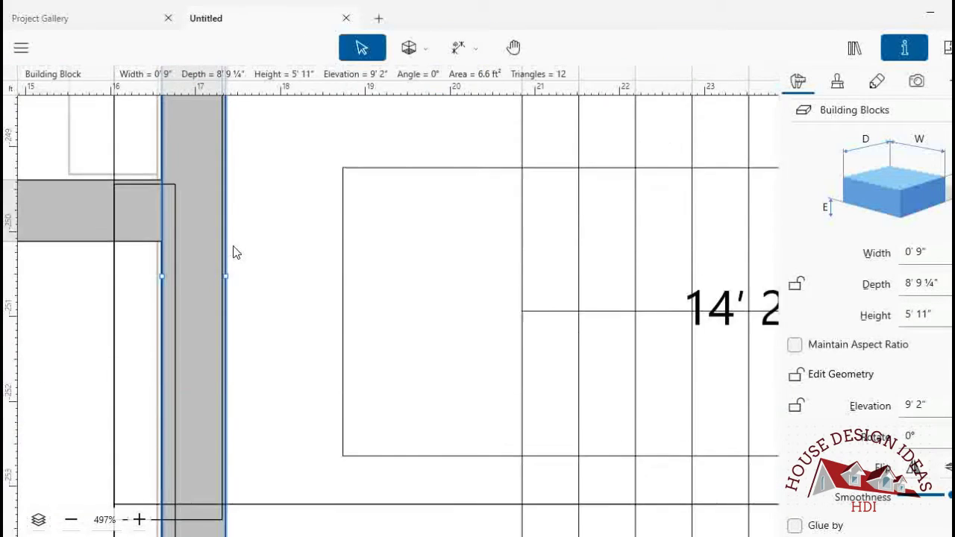
pyautogui.scroll(5, 224, 234)
pyautogui.scroll(5, 188, 305)
pyautogui.moveTo(193, 297); pyautogui.dragTo(193, 337)
pyautogui.click(192, 342)
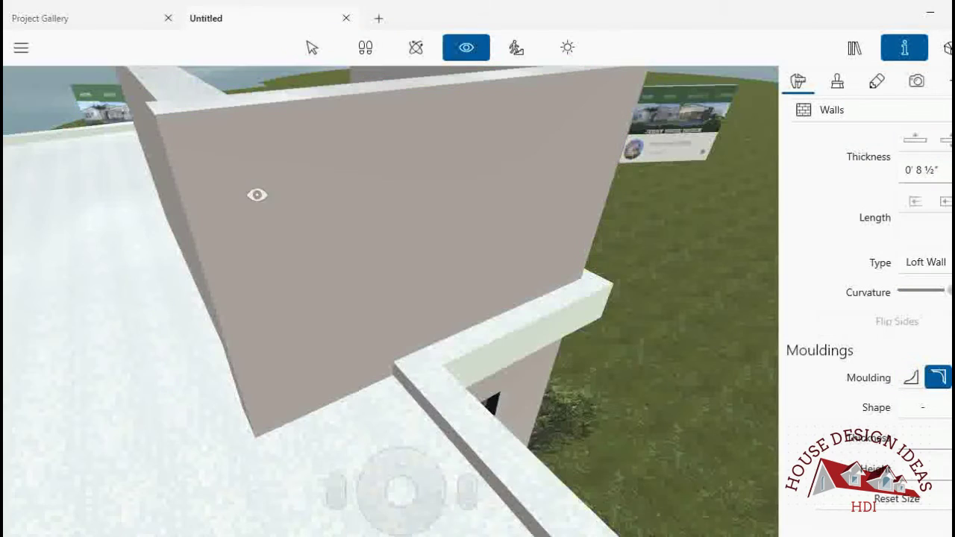
pyautogui.click(311, 48)
pyautogui.click(396, 211)
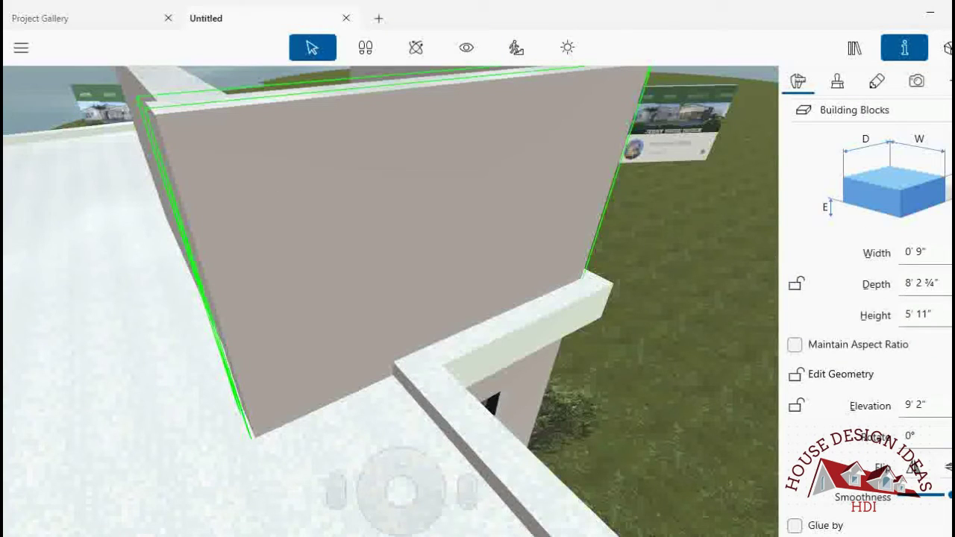
pyautogui.moveTo(187, 261); pyautogui.dragTo(202, 261)
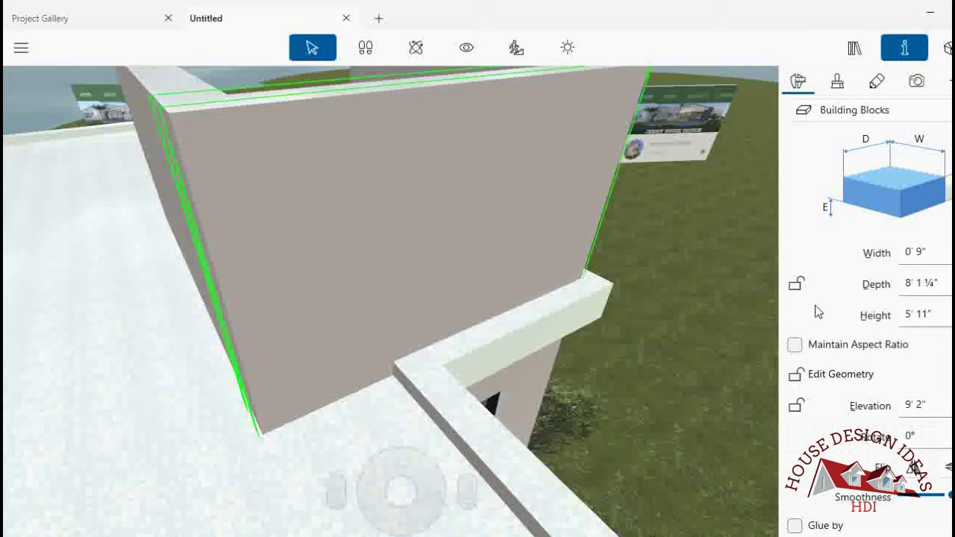
# - Walk around the roof in 3D to inspect the trimmed wall block
pyautogui.click(716, 306)
pyautogui.click(466, 48)
pyautogui.moveTo(249, 192)
pyautogui.mouseDown()
pyautogui.moveTo(382, 227)
pyautogui.moveTo(330, 216)
pyautogui.moveTo(448, 217)
pyautogui.moveTo(434, 237)
pyautogui.mouseUp()
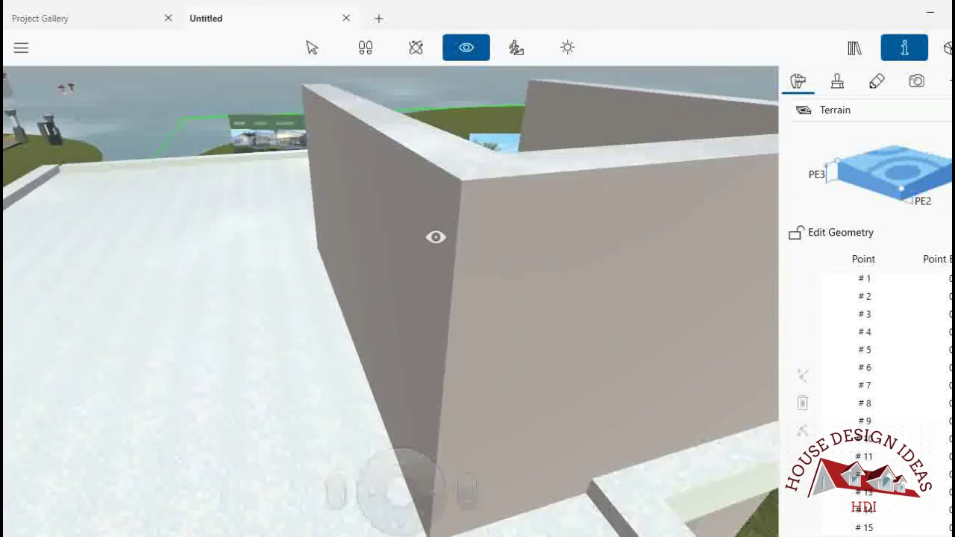
pyautogui.press('Escape')
pyautogui.click(661, 258)
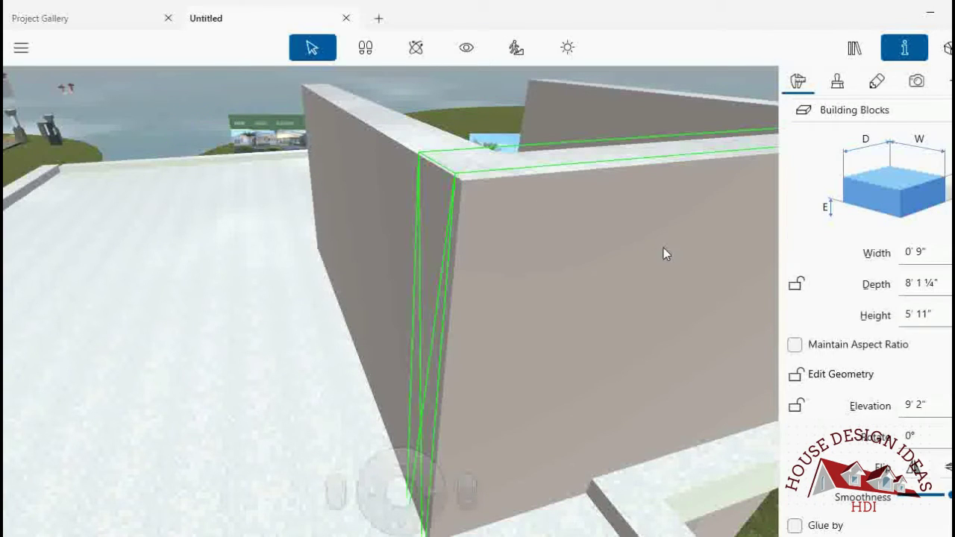
pyautogui.rightClick(663, 249)
pyautogui.click(711, 268)
# - Pan the 2D plan to check the wall block's lower end
pyautogui.click(945, 48)
pyautogui.scroll(2, 746, 93)
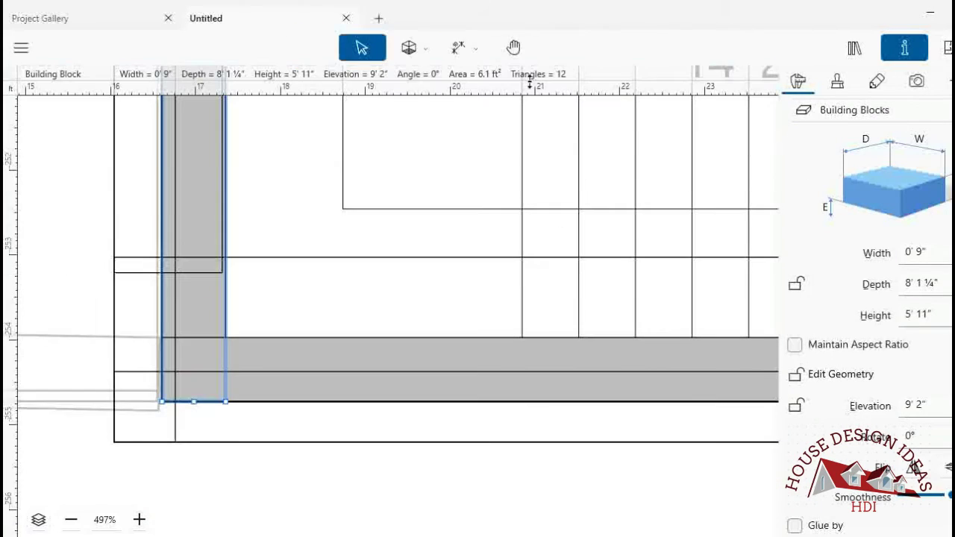
pyautogui.click(513, 47)
pyautogui.moveTo(631, 137); pyautogui.dragTo(396, 196)
pyautogui.scroll(-2, 503, 193)
pyautogui.scroll(-4, 502, 193)
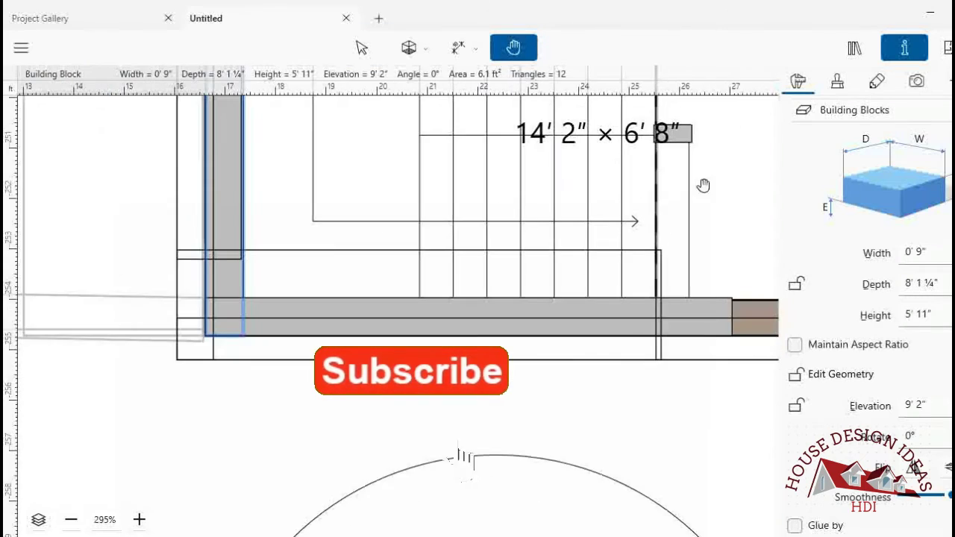
pyautogui.moveTo(704, 186); pyautogui.dragTo(388, 240)
pyautogui.scroll(3, 358, 317)
# - In 3D, look down into the walled stairwell
pyautogui.click(945, 48)
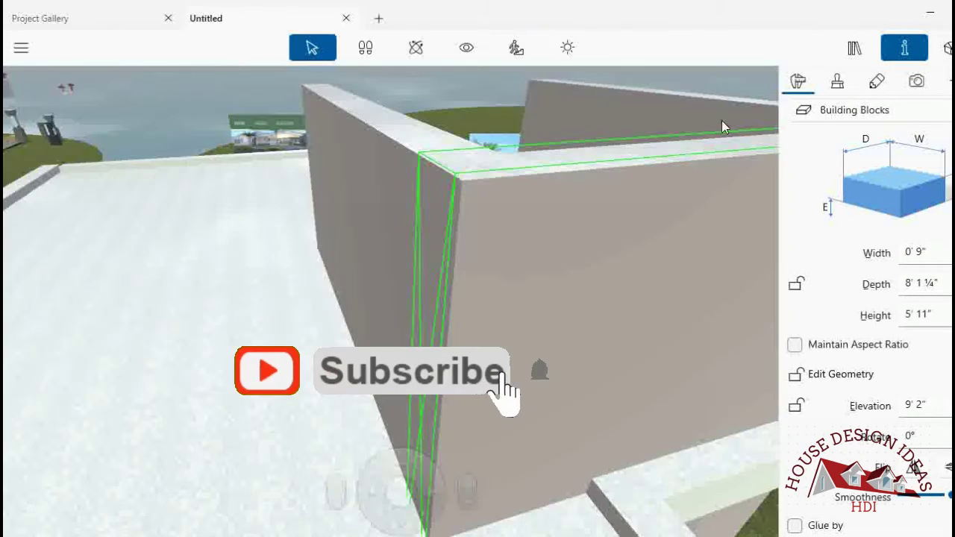
pyautogui.moveTo(435, 463); pyautogui.dragTo(402, 463)
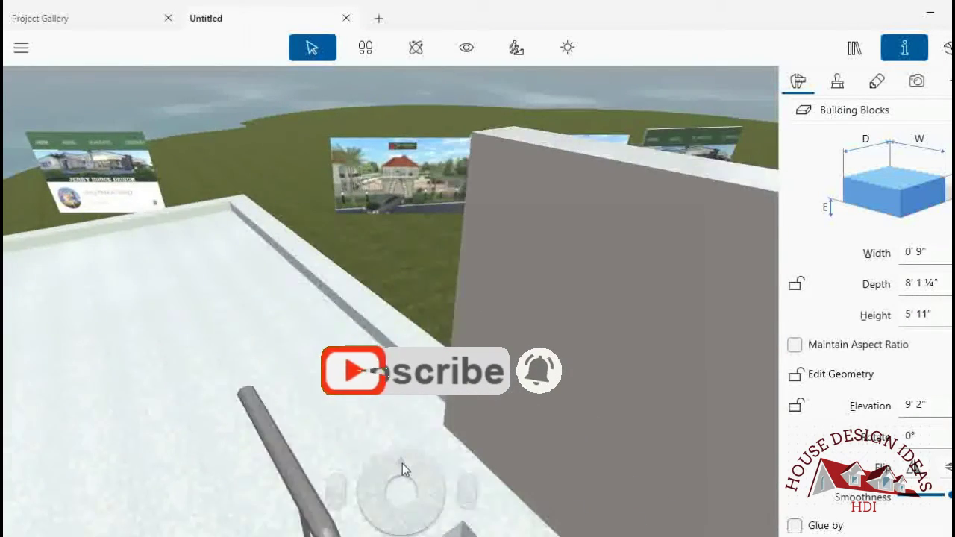
pyautogui.click(466, 47)
pyautogui.moveTo(337, 232)
pyautogui.mouseDown()
pyautogui.moveTo(432, 255)
pyautogui.moveTo(637, 253)
pyautogui.mouseUp()
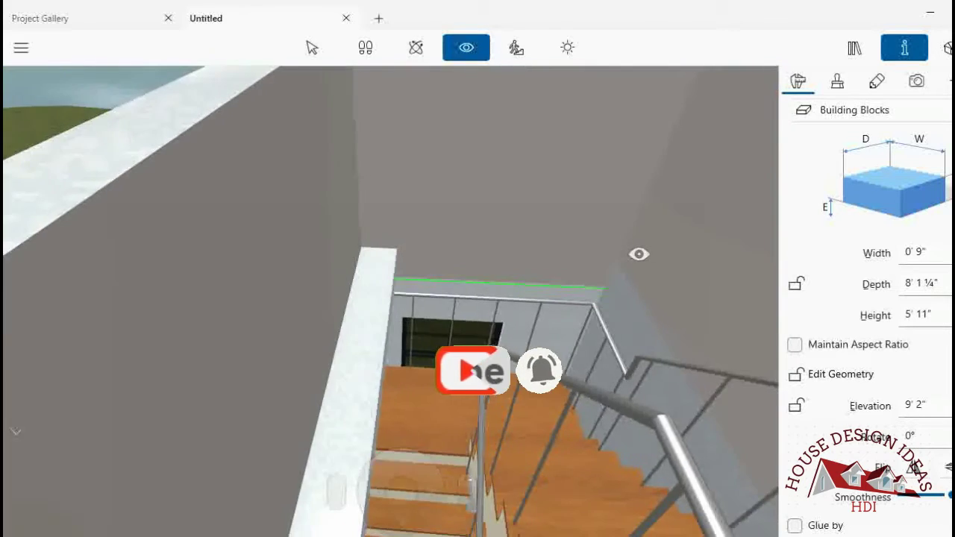
# - Move the tall grey wall block down on the plan until it meets the bottom parapet
pyautogui.click(946, 47)
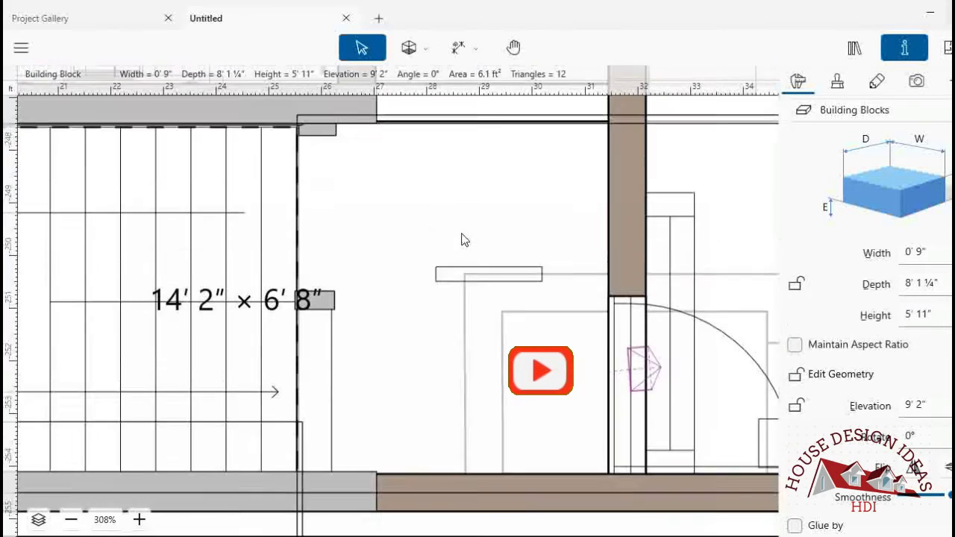
pyautogui.scroll(3, 462, 238)
pyautogui.click(353, 214)
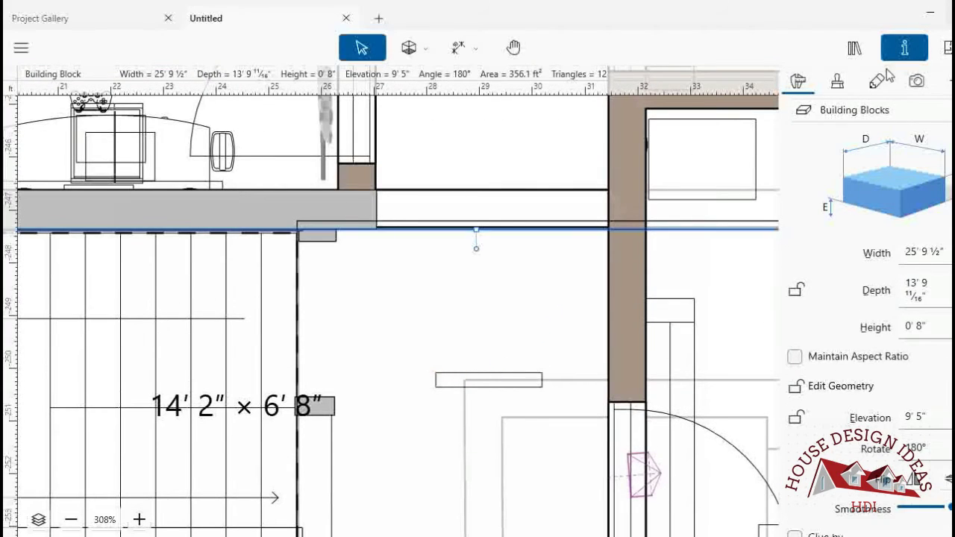
pyautogui.click(945, 48)
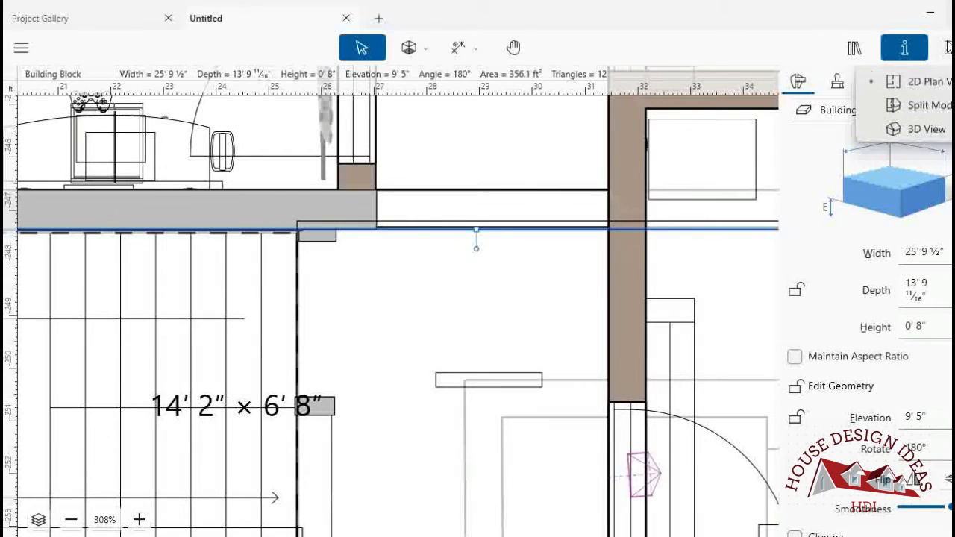
pyautogui.rightClick(625, 289)
pyautogui.click(625, 289)
pyautogui.scroll(-3, 621, 185)
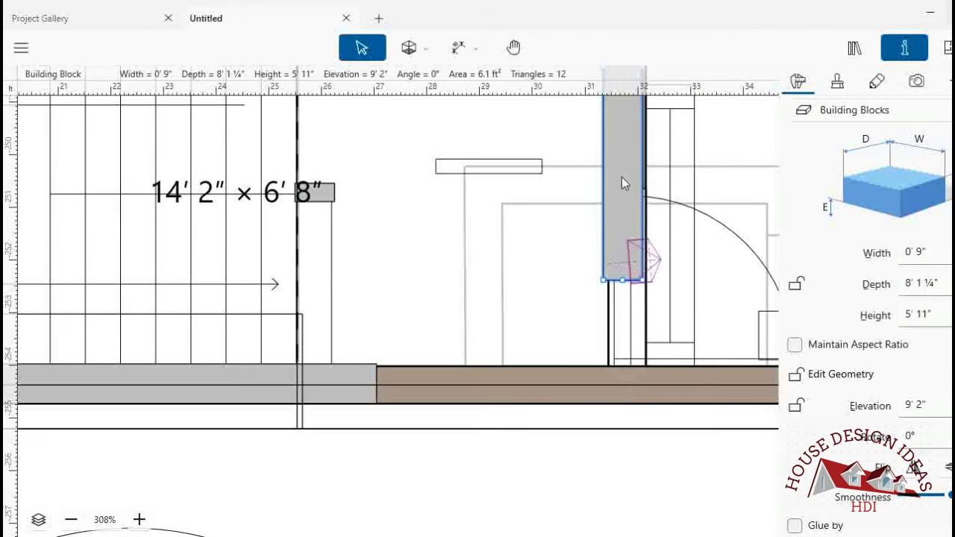
pyautogui.moveTo(621, 184); pyautogui.dragTo(626, 343)
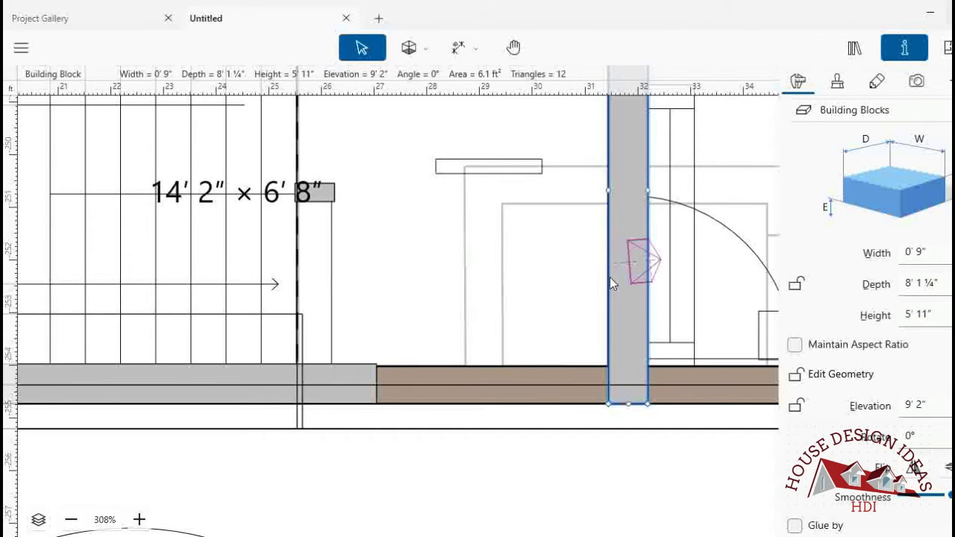
# - Select the grey horizontal parapet block and drag it to the right
pyautogui.scroll(4, 610, 277)
pyautogui.click(605, 226)
pyautogui.click(374, 273)
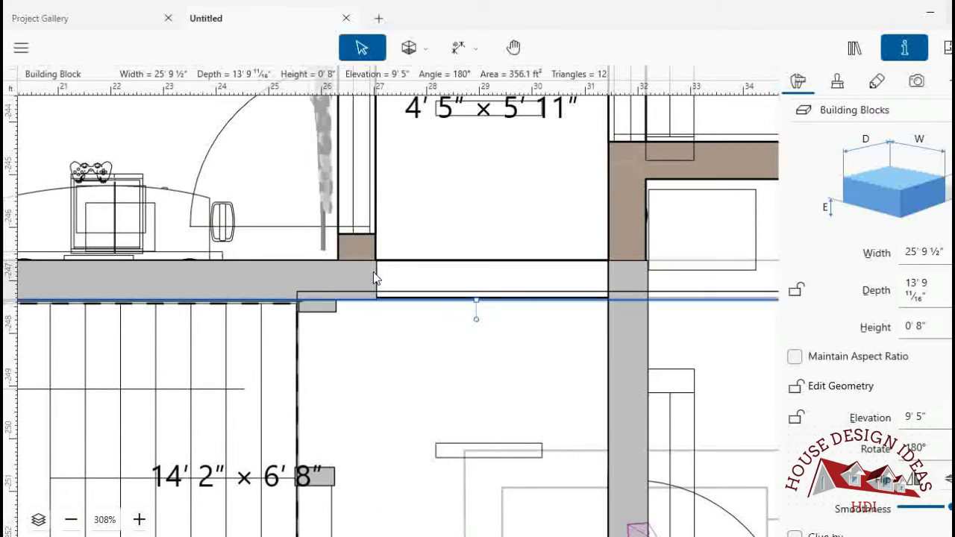
pyautogui.click(375, 274)
pyautogui.moveTo(444, 280); pyautogui.dragTo(517, 283)
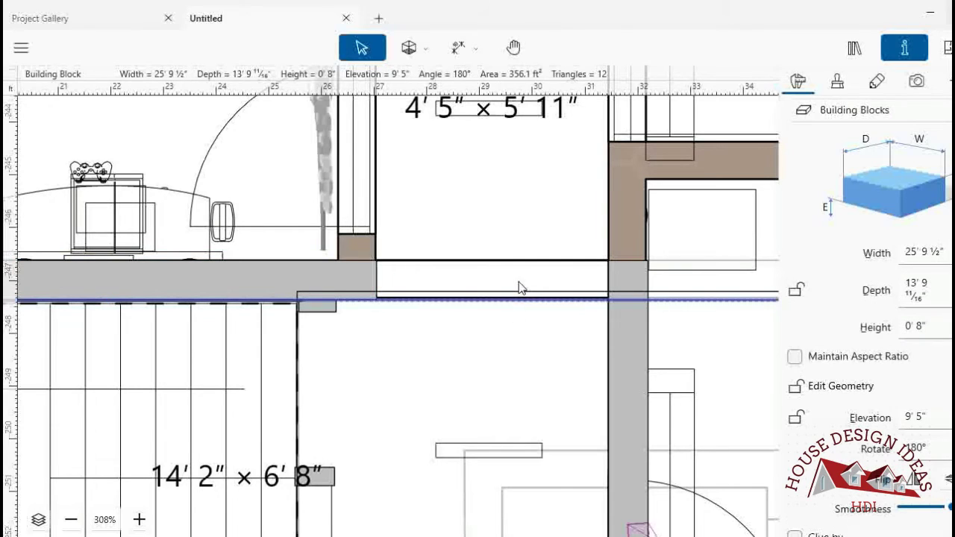
pyautogui.scroll(-5, 491, 298)
pyautogui.click(161, 461)
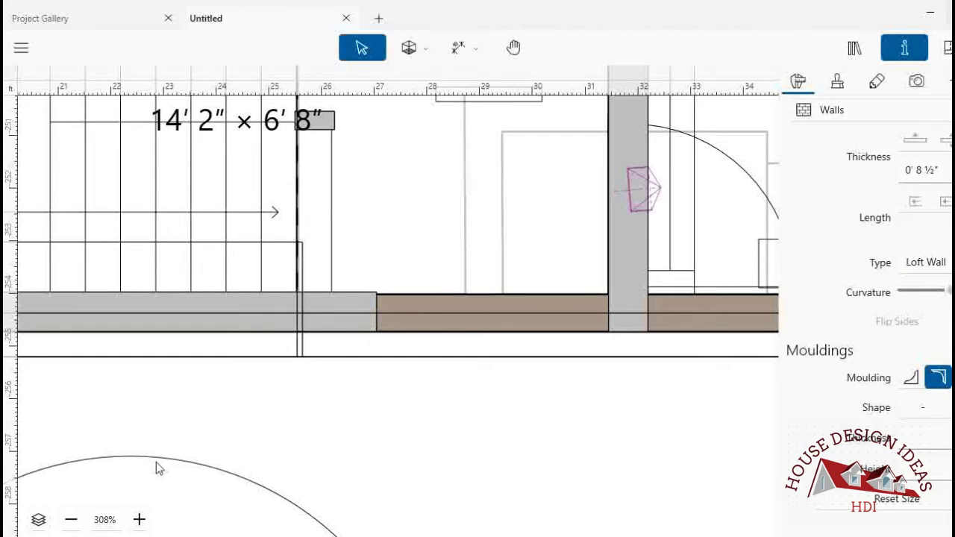
# - Inspect the pillar, wall and lower parapet blocks by selecting them in 3D and 2D
pyautogui.click(326, 334)
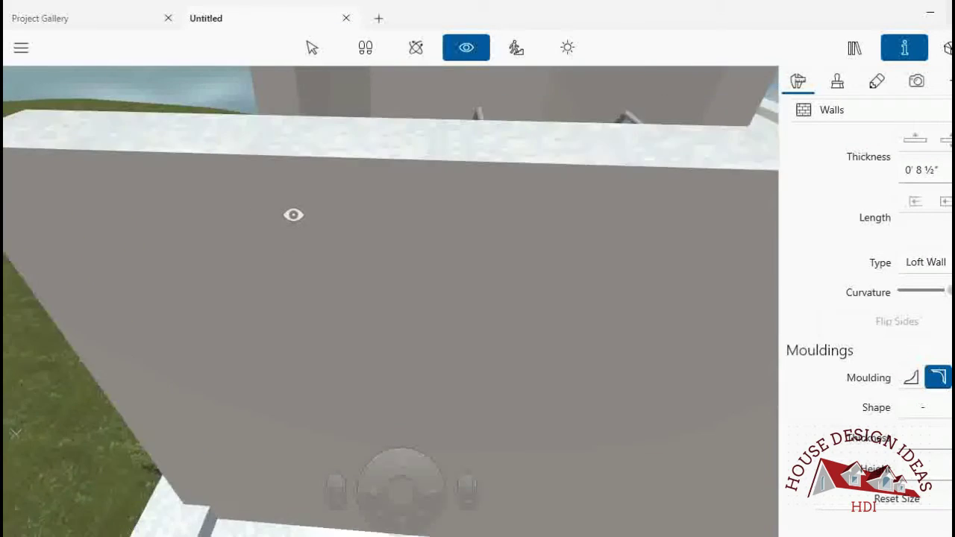
pyautogui.click(312, 48)
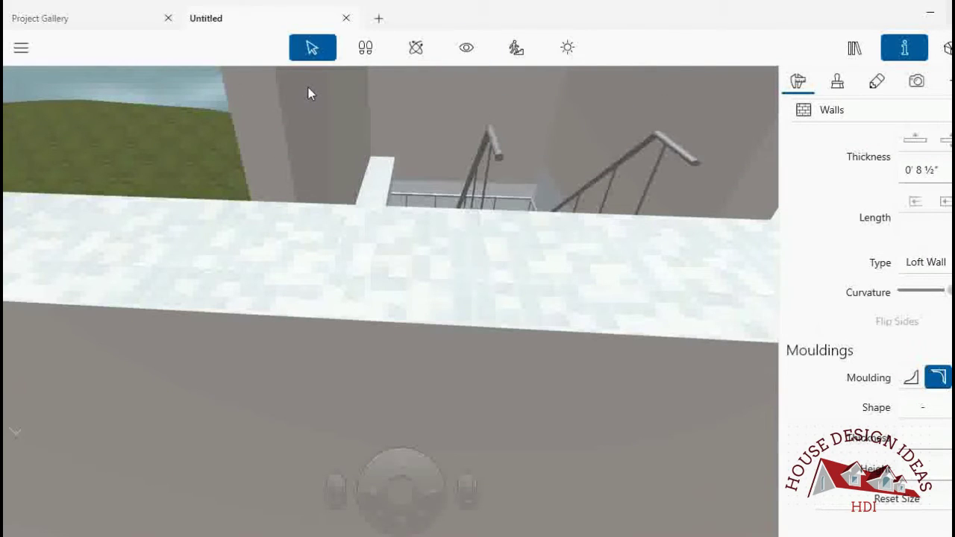
pyautogui.click(291, 93)
pyautogui.click(946, 48)
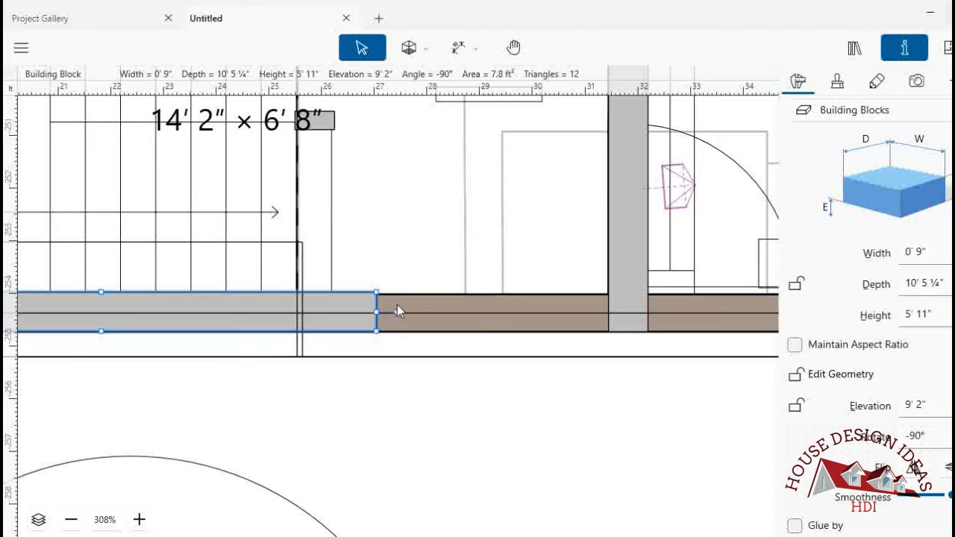
pyautogui.click(550, 313)
pyautogui.click(490, 420)
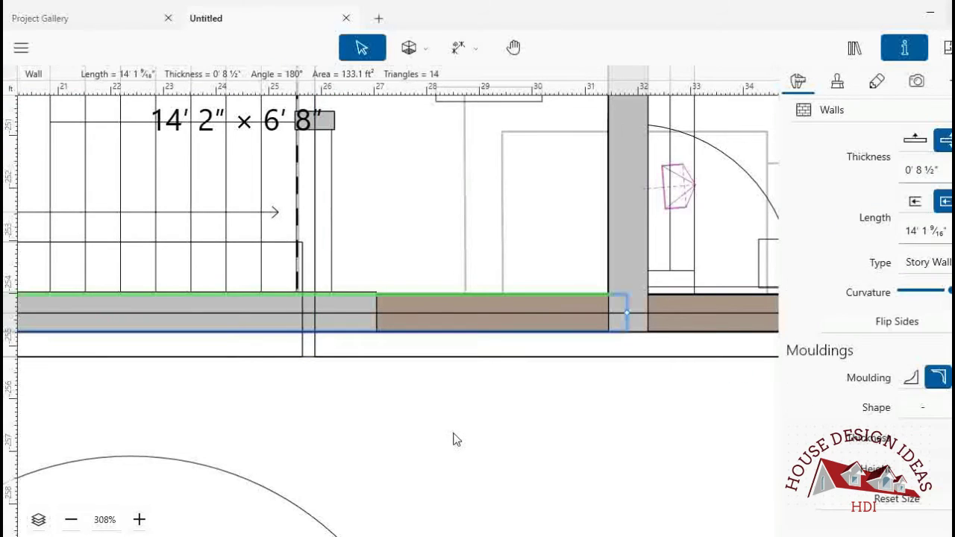
pyautogui.click(946, 48)
pyautogui.click(281, 154)
pyautogui.click(946, 47)
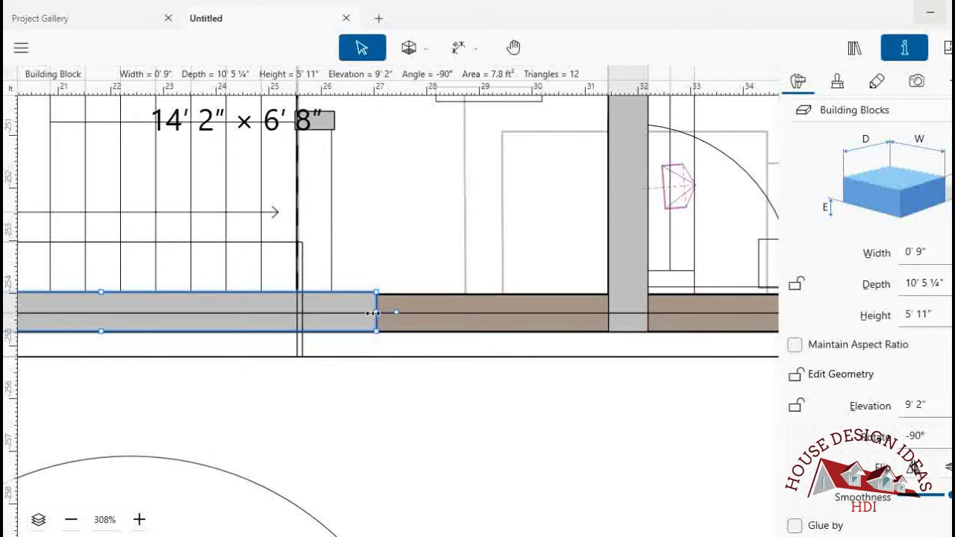
# - Stretch the horizontal stair-box wall block right to the pillar, 15' 7 1/16" long
pyautogui.moveTo(372, 312); pyautogui.dragTo(649, 319)
pyautogui.scroll(2, 361, 234)
pyautogui.scroll(5, 360, 234)
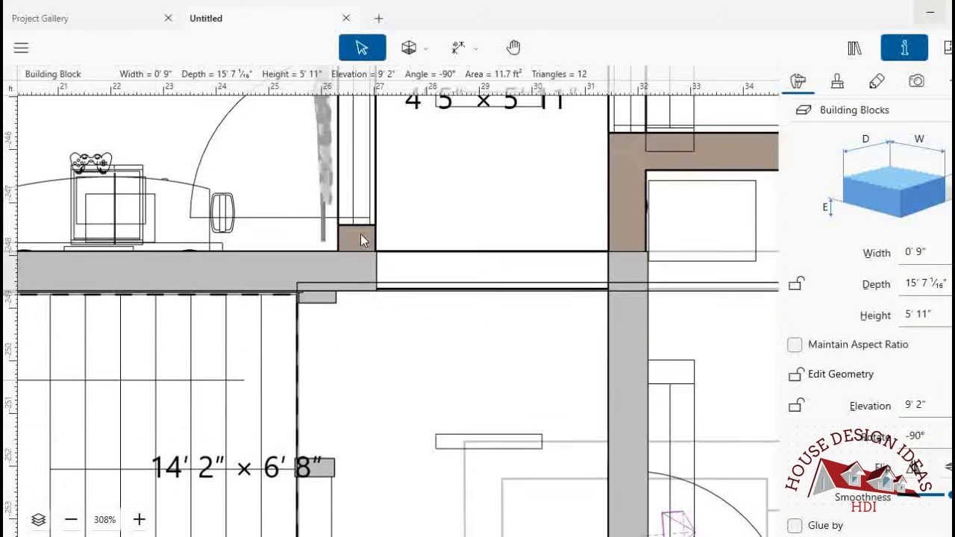
pyautogui.click(370, 263)
pyautogui.click(375, 278)
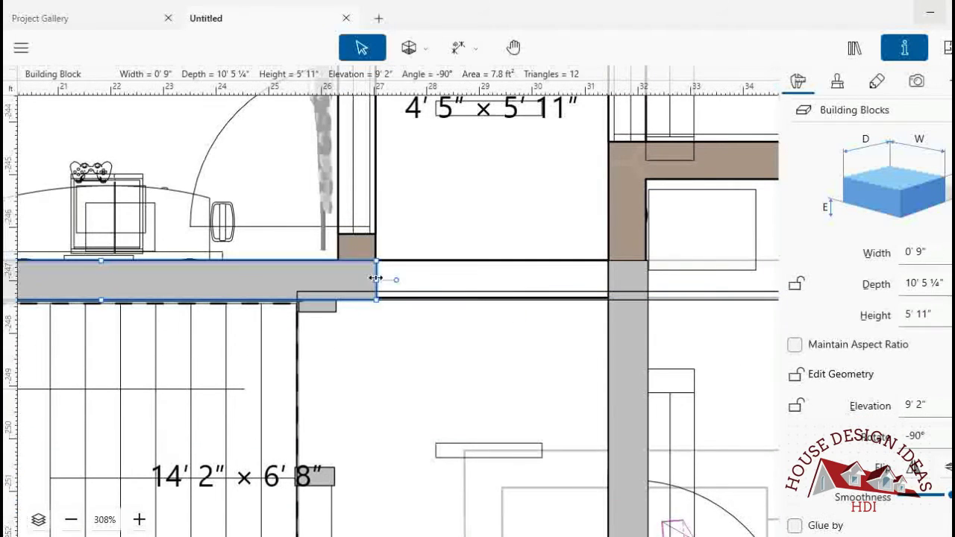
pyautogui.moveTo(443, 286); pyautogui.dragTo(647, 289)
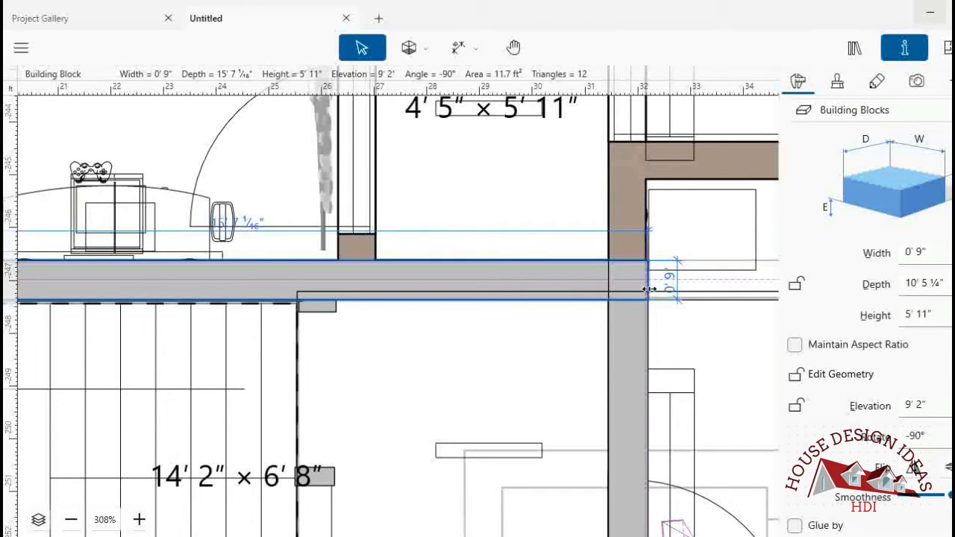
pyautogui.moveTo(652, 287); pyautogui.dragTo(648, 290)
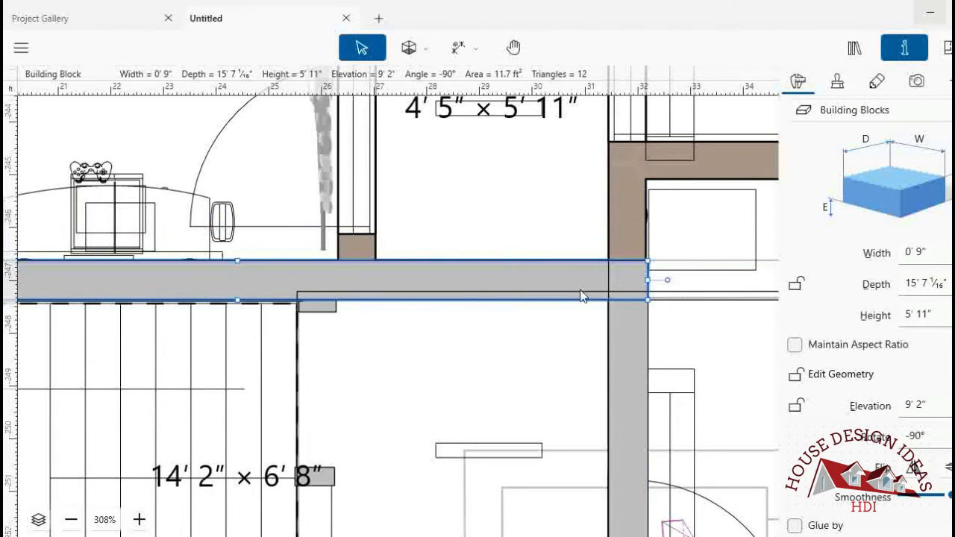
# - Check the result in 3D and select the small block beside the stair opening
pyautogui.click(946, 48)
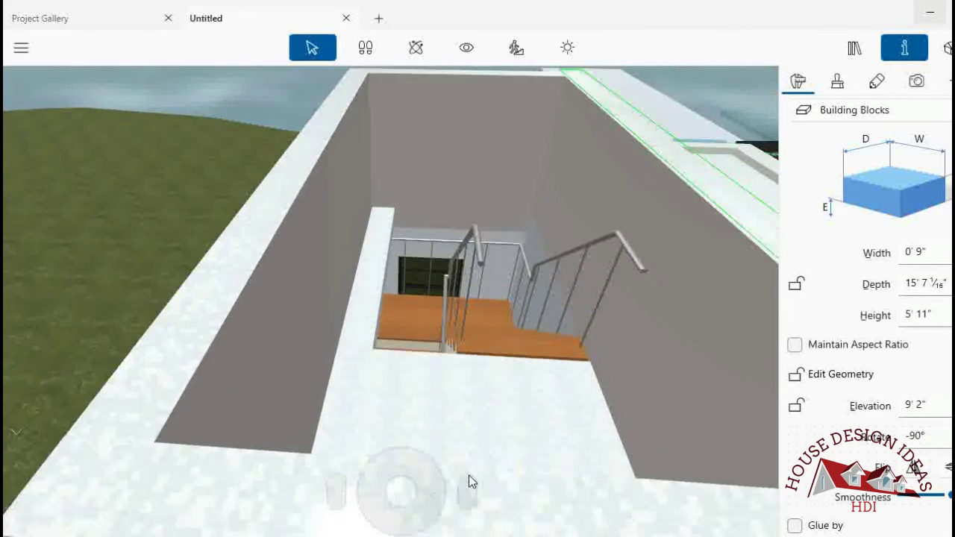
pyautogui.click(396, 252)
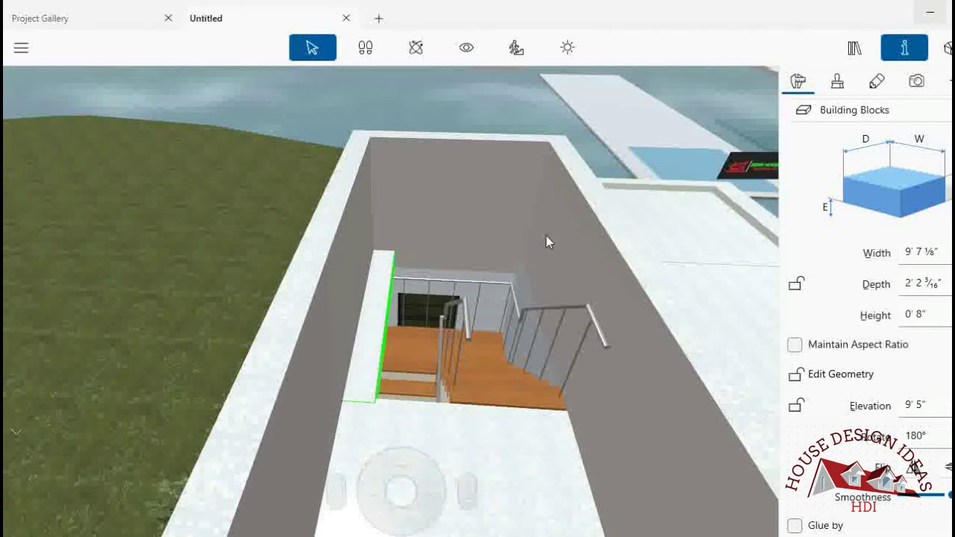
pyautogui.click(945, 47)
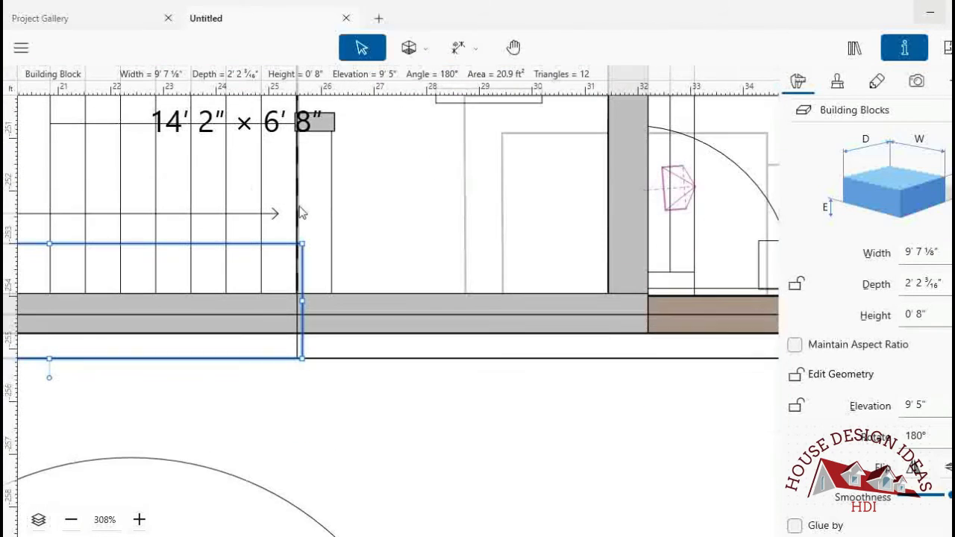
# - Pull the stairwell block's top edge down to the wall line, 1' 2 13/16" deep
pyautogui.click(513, 48)
pyautogui.moveTo(377, 240); pyautogui.dragTo(588, 231)
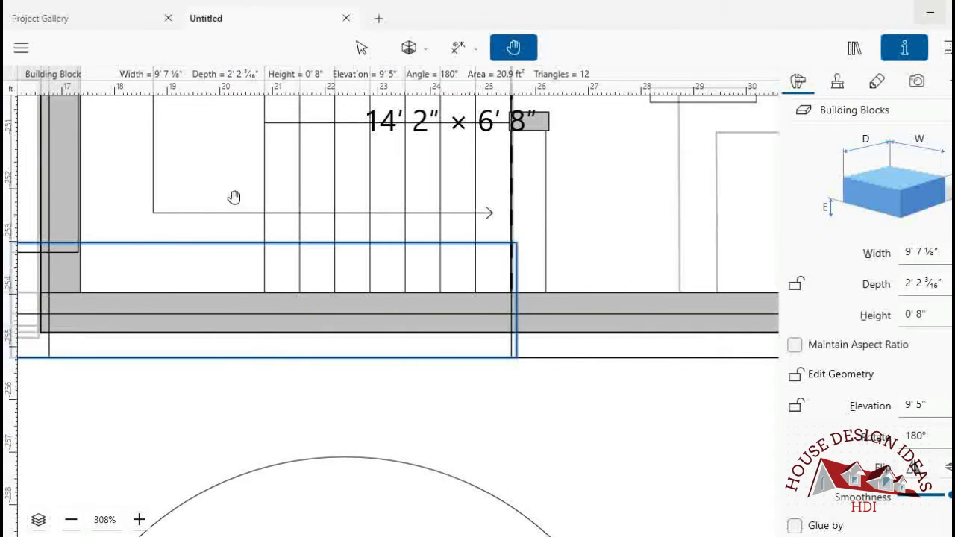
pyautogui.moveTo(257, 199); pyautogui.dragTo(327, 176)
pyautogui.click(360, 48)
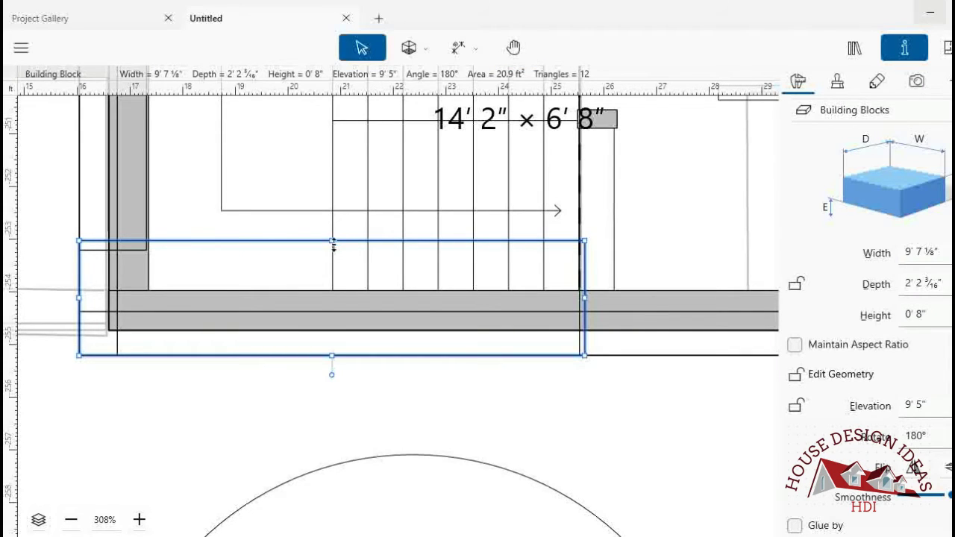
pyautogui.moveTo(331, 241); pyautogui.dragTo(330, 291)
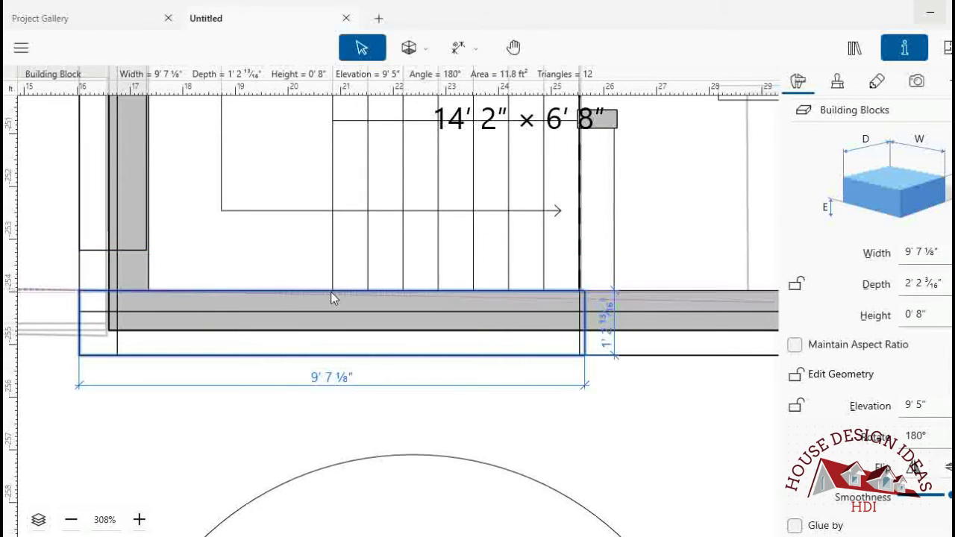
pyautogui.click(377, 392)
# - Orbit around the stair box in 3D to check the trimmed block
pyautogui.click(946, 47)
pyautogui.moveTo(427, 226)
pyautogui.mouseDown()
pyautogui.moveTo(361, 227)
pyautogui.moveTo(554, 229)
pyautogui.mouseUp()
pyautogui.click(466, 48)
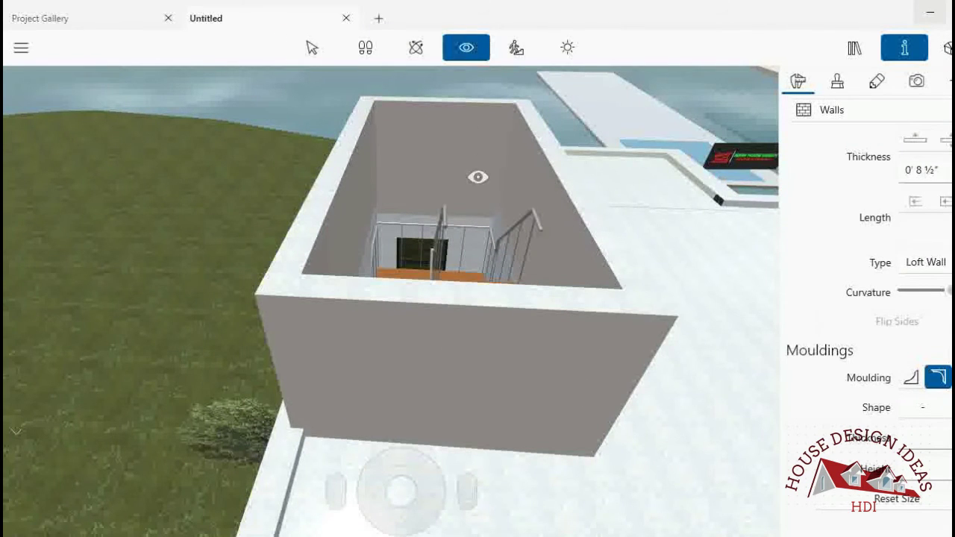
pyautogui.moveTo(477, 177)
pyautogui.mouseDown()
pyautogui.moveTo(552, 187)
pyautogui.moveTo(560, 175)
pyautogui.mouseUp()
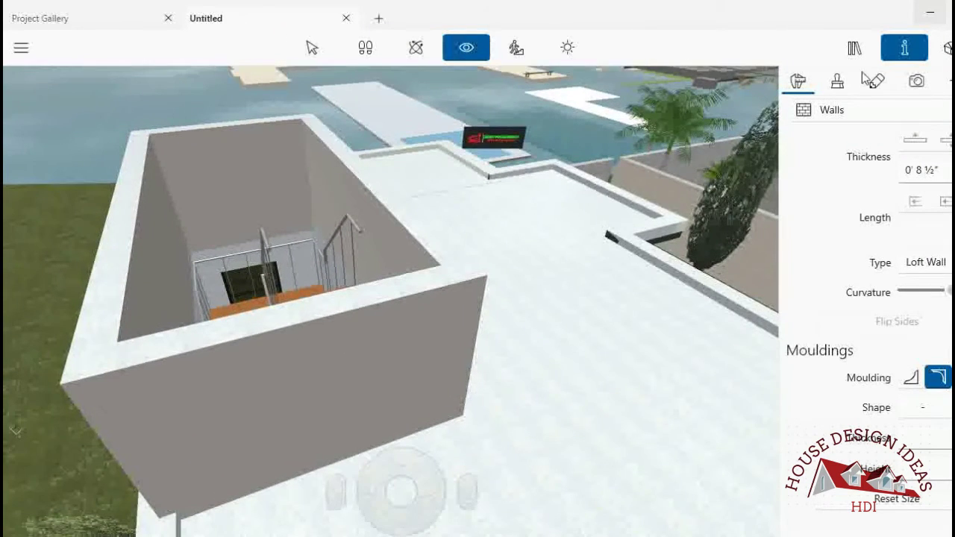
pyautogui.click(947, 48)
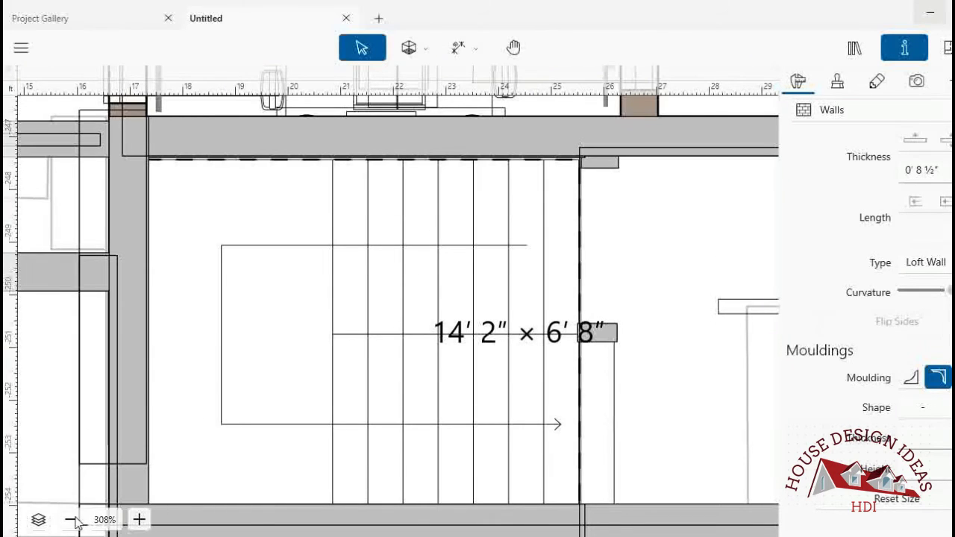
# - Zoom out the plan and open the Library's Doors category
pyautogui.click(71, 520)
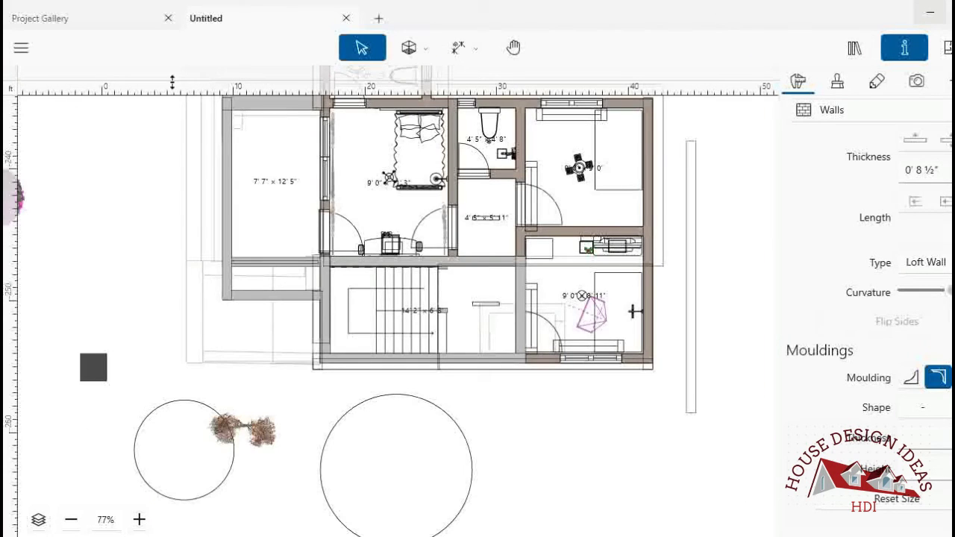
pyautogui.click(854, 48)
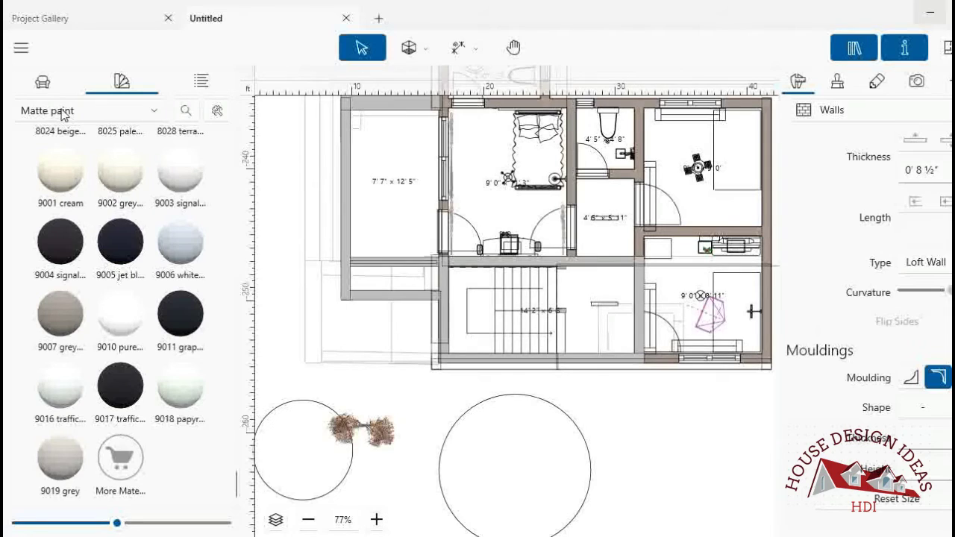
pyautogui.click(47, 87)
pyautogui.click(52, 112)
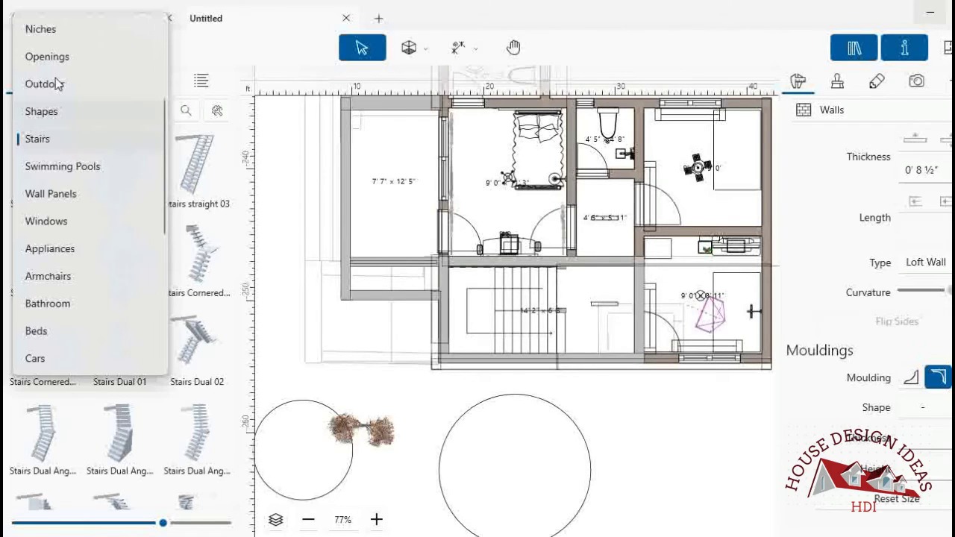
pyautogui.scroll(3, 50, 152)
pyautogui.click(41, 84)
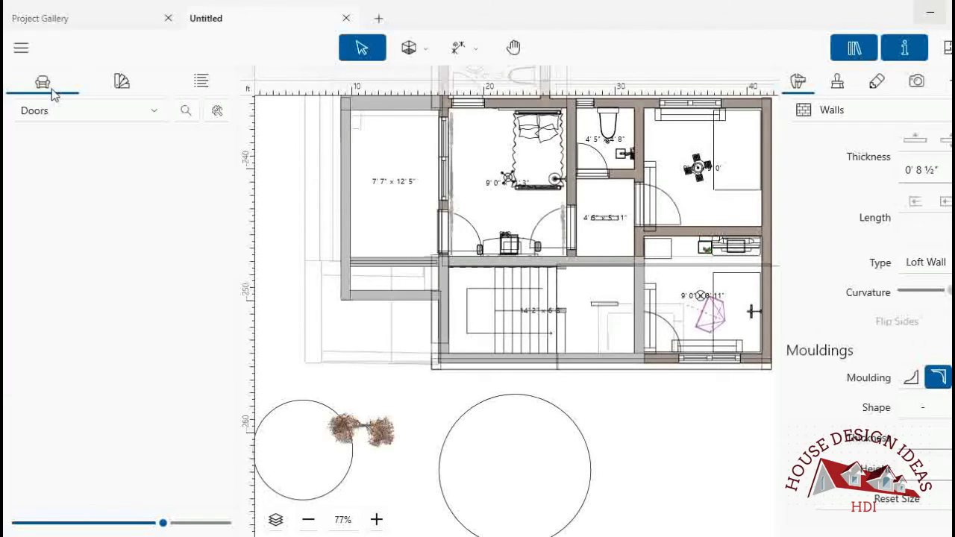
# - Place a Door Delta into the wall near the stair room
pyautogui.scroll(-2, 149, 319)
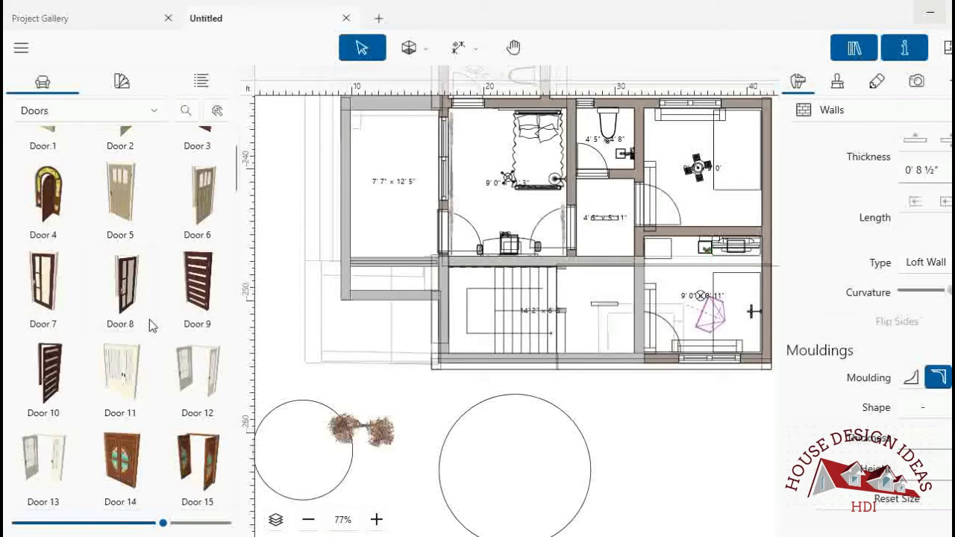
pyautogui.scroll(-2, 149, 319)
pyautogui.scroll(-3, 149, 319)
pyautogui.scroll(-3, 149, 319)
pyautogui.scroll(-3, 149, 317)
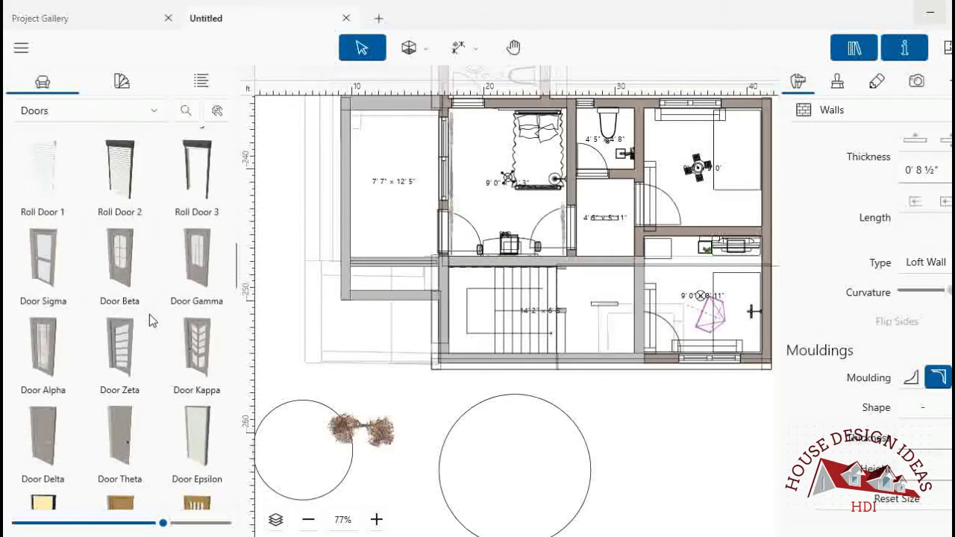
pyautogui.scroll(-3, 149, 314)
pyautogui.scroll(-2, 148, 313)
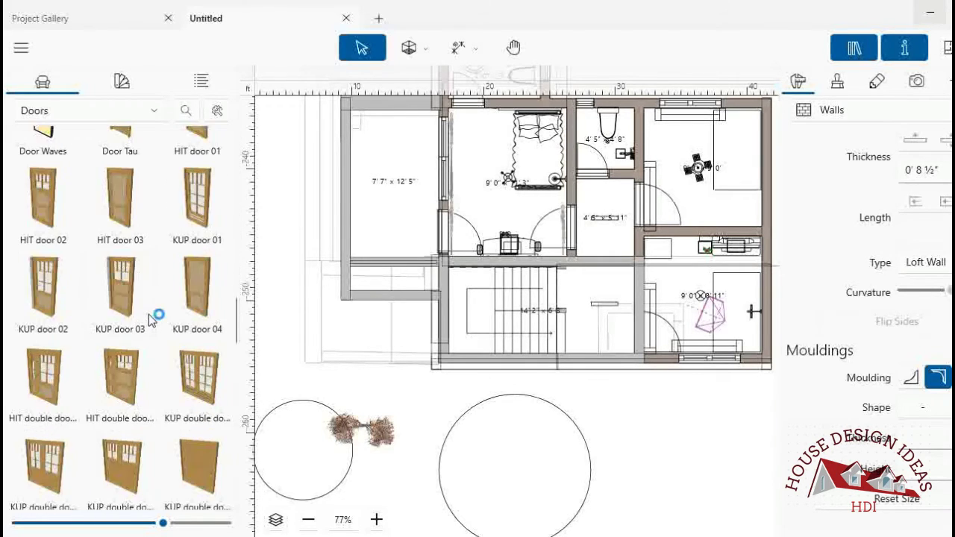
pyautogui.scroll(-3, 148, 314)
pyautogui.scroll(3, 148, 314)
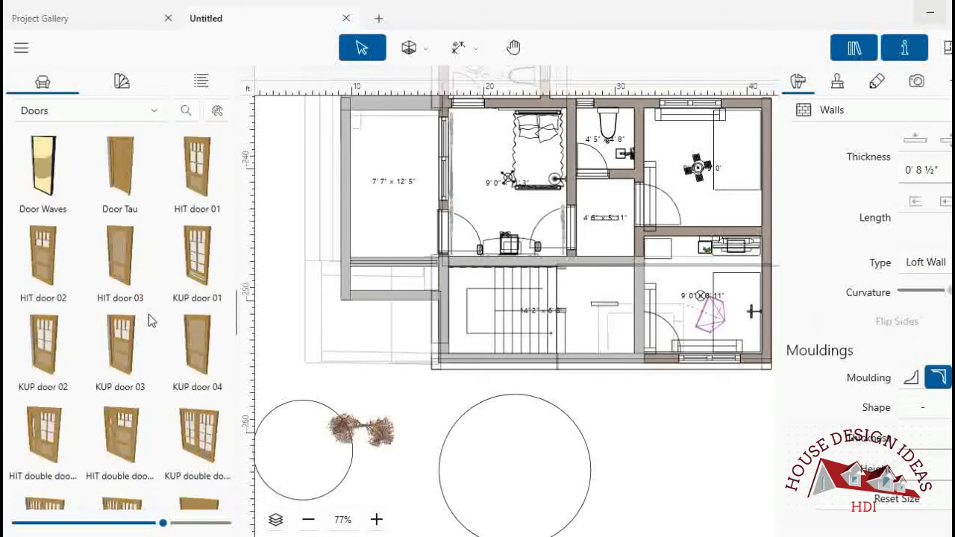
pyautogui.scroll(3, 148, 314)
pyautogui.scroll(2, 148, 314)
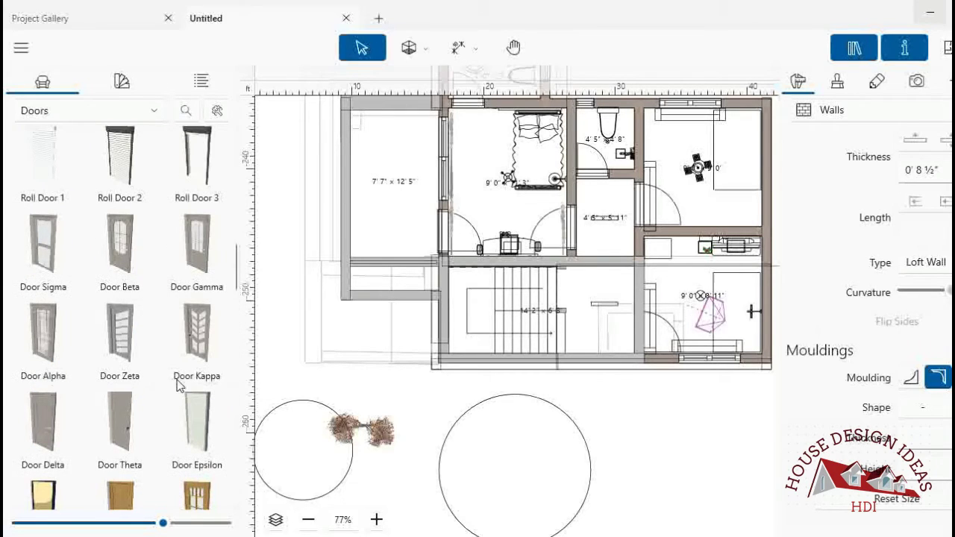
pyautogui.click(54, 411)
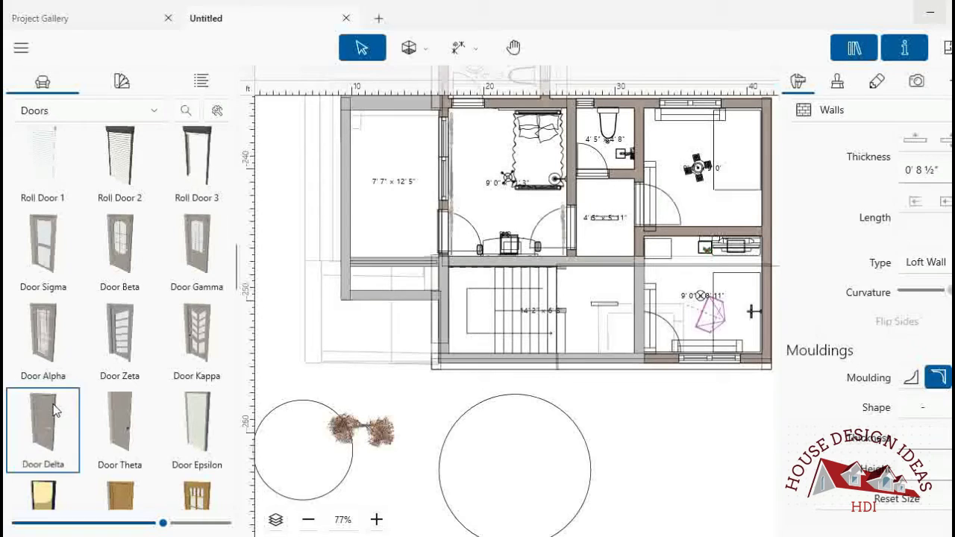
pyautogui.click(598, 256)
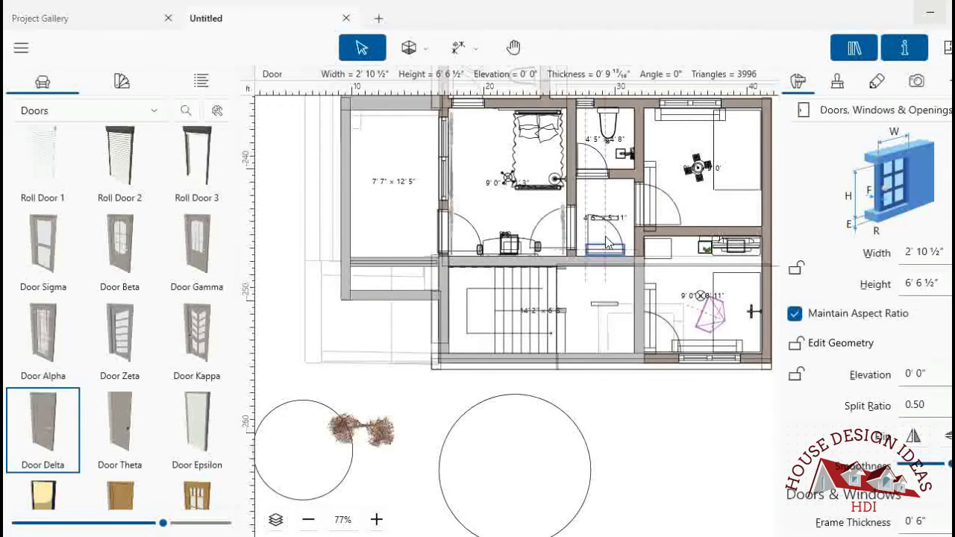
# - Raise the door's elevation to 20' 0", then lower it to 10' 0" onto the box wall
pyautogui.click(606, 242)
pyautogui.click(945, 49)
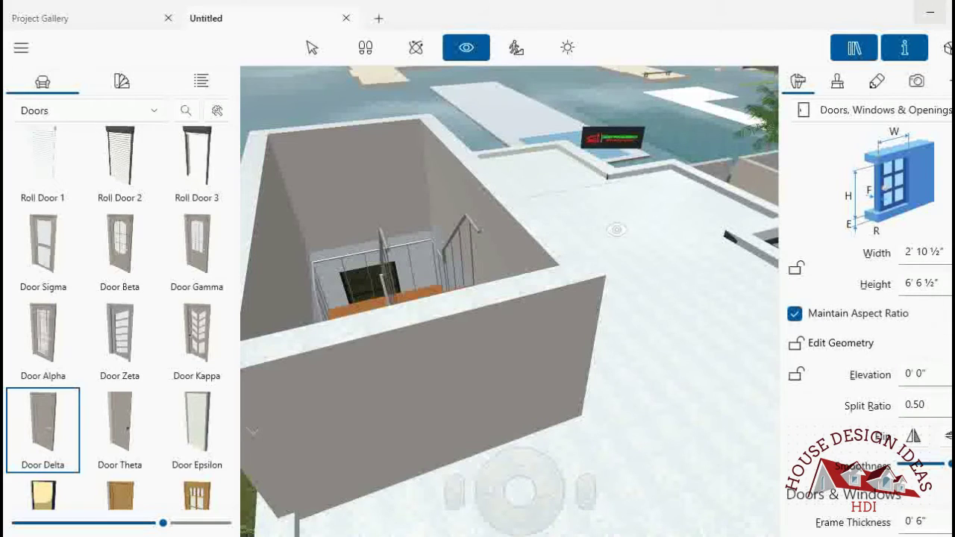
pyautogui.doubleClick(911, 370)
pyautogui.press('Tab')
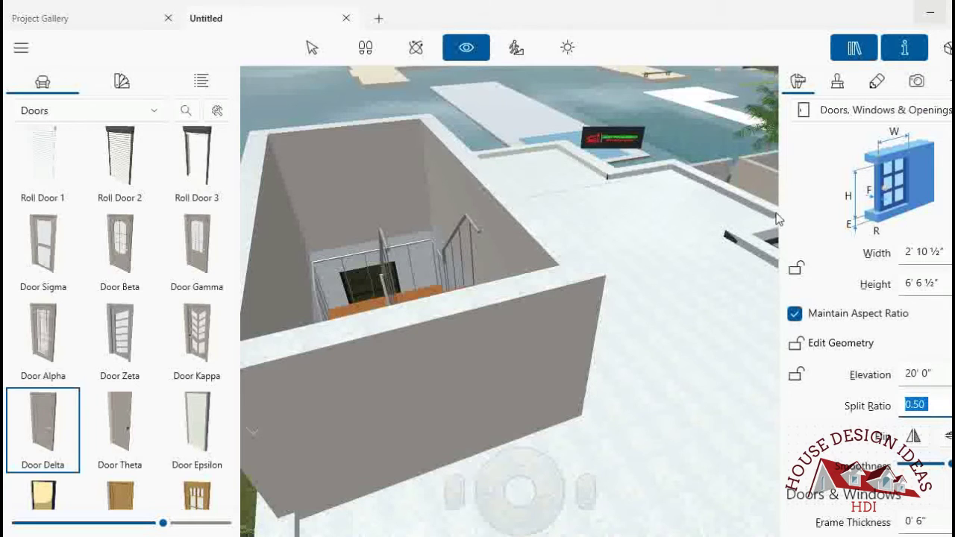
pyautogui.moveTo(488, 151)
pyautogui.mouseDown()
pyautogui.moveTo(635, 244)
pyautogui.moveTo(678, 241)
pyautogui.moveTo(527, 185)
pyautogui.moveTo(617, 230)
pyautogui.mouseUp()
pyautogui.doubleClick(909, 371)
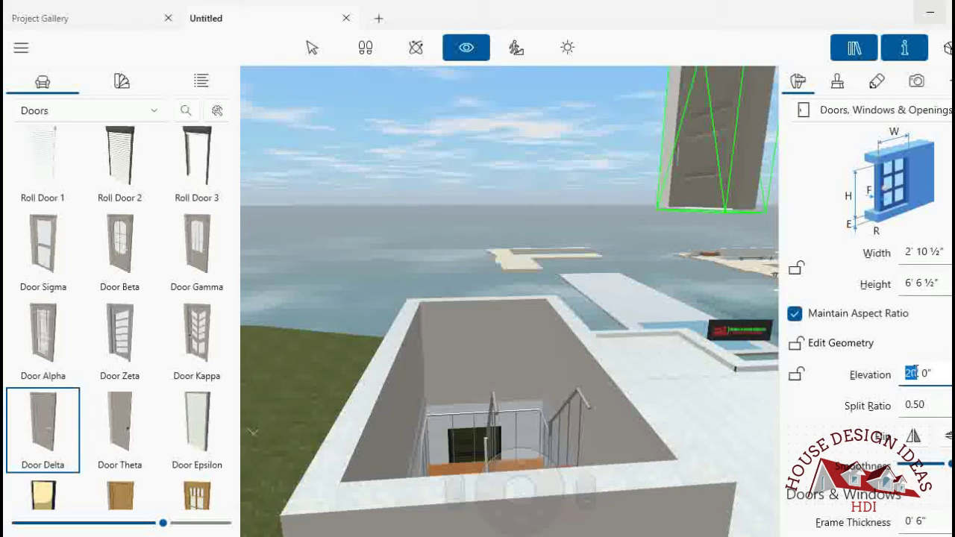
pyautogui.press('Tab')
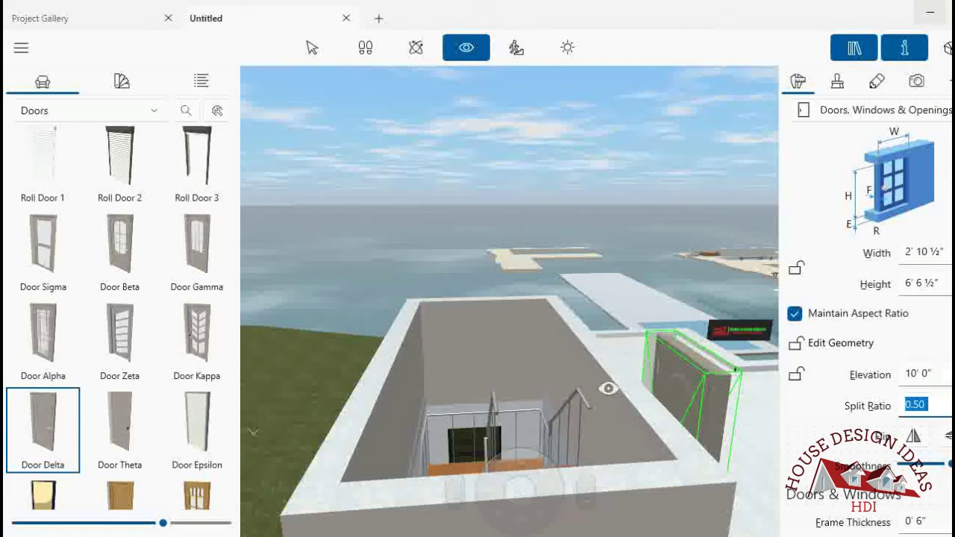
pyautogui.moveTo(544, 516); pyautogui.dragTo(543, 520)
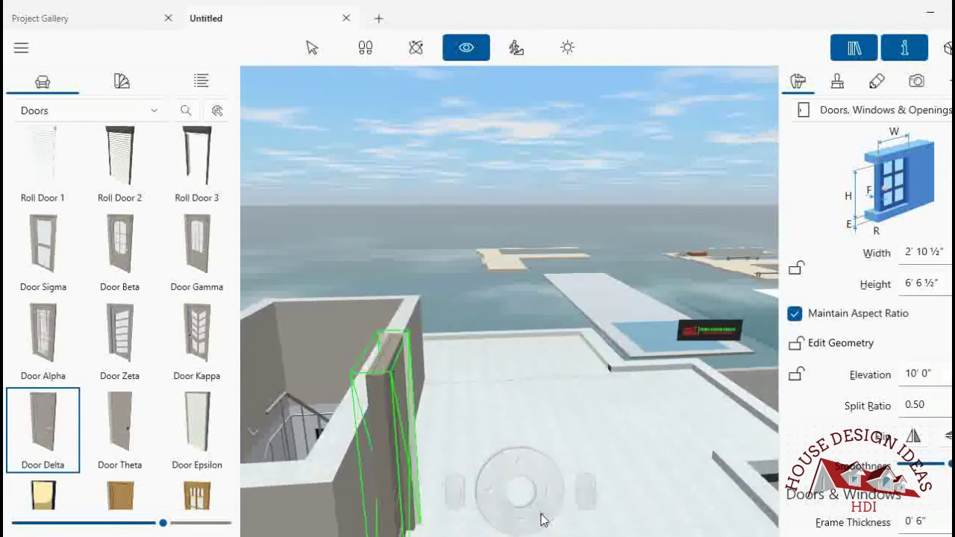
pyautogui.moveTo(508, 246); pyautogui.dragTo(477, 280)
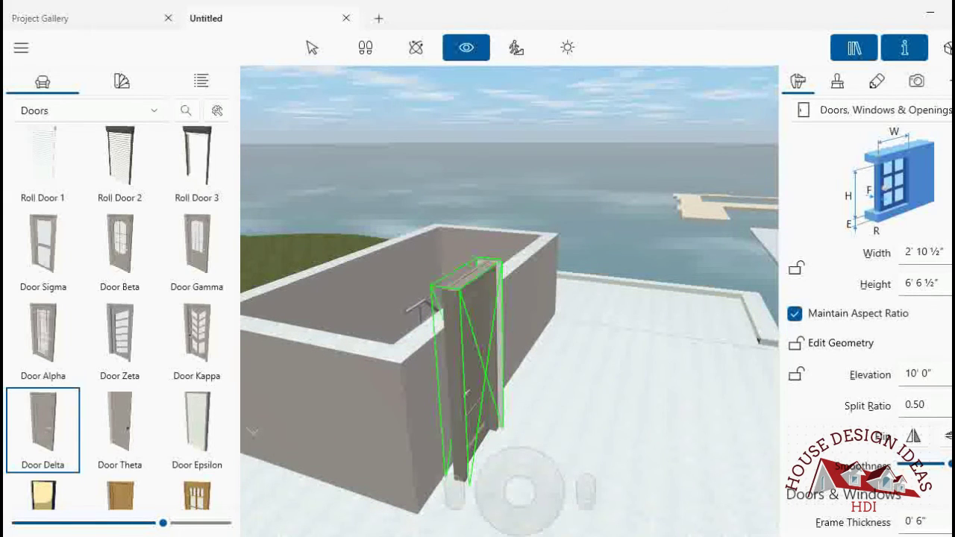
pyautogui.moveTo(589, 510); pyautogui.dragTo(592, 502)
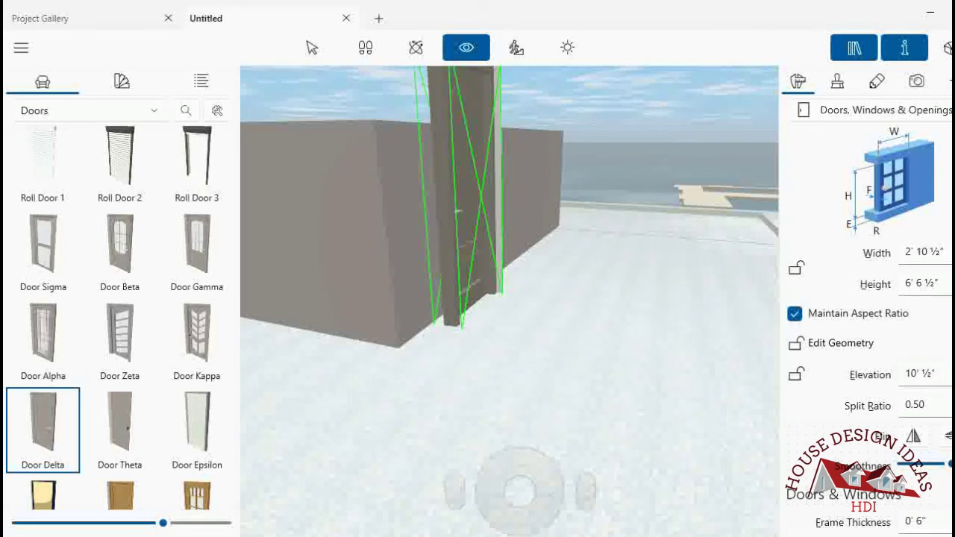
# - Fine-tune the door to 10' 1½" elevation and shrink it to 2' 1 15/16" × 4' 11"
pyautogui.press('Down')
pyautogui.press('Up')
pyautogui.press('Up')
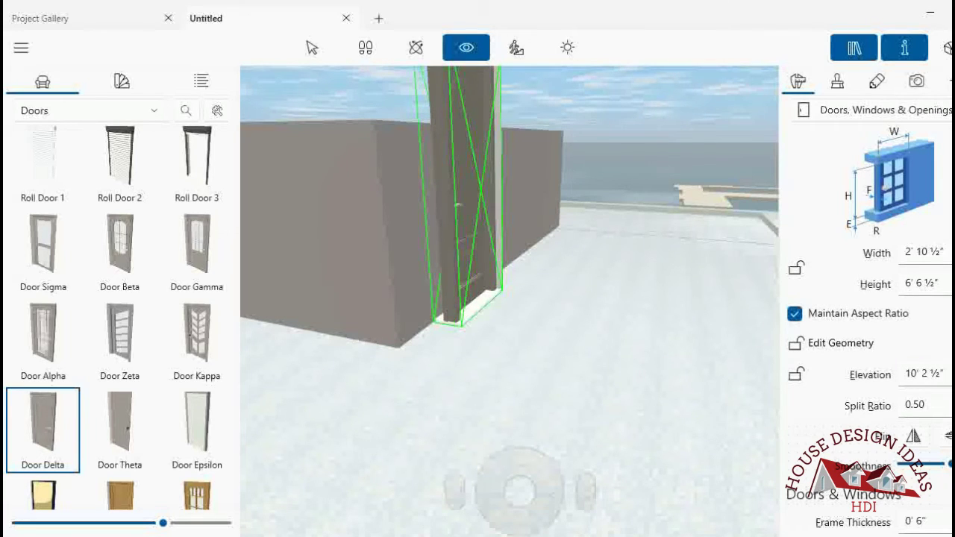
pyautogui.press('Up')
pyautogui.press('Down')
pyautogui.press('Down')
pyautogui.press('Down')
pyautogui.press('Down')
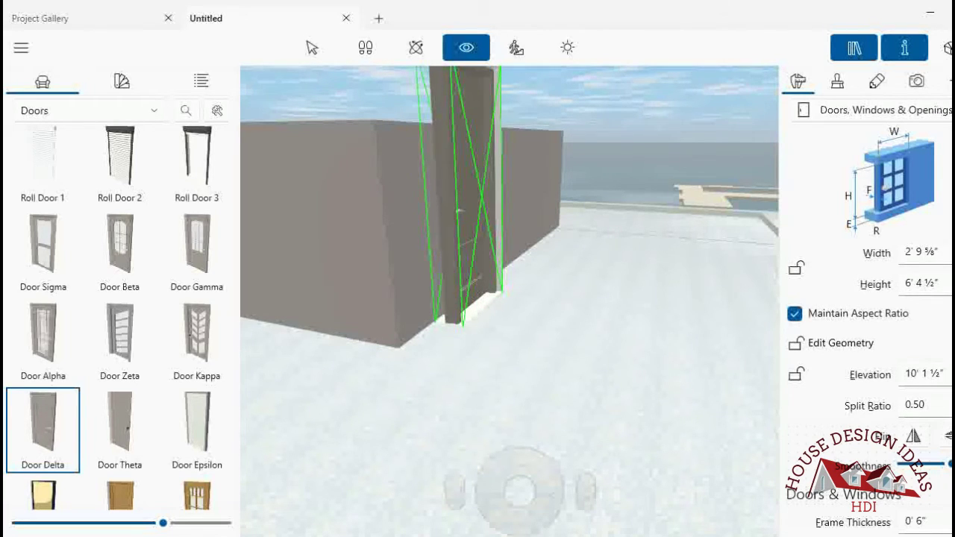
pyautogui.press('Down')
pyautogui.press('Down')
pyautogui.press('Down')
pyautogui.press('Down')
pyautogui.press('Down')
pyautogui.press('Down')
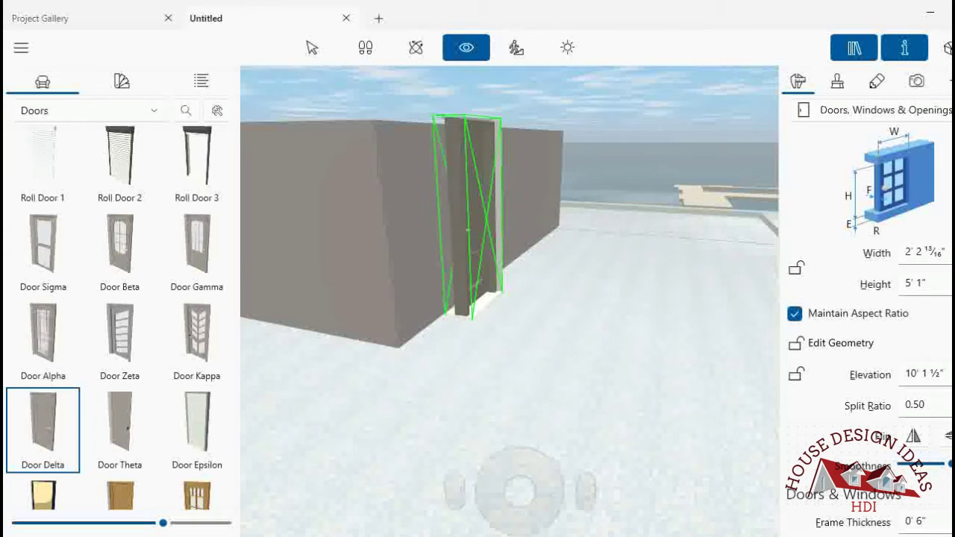
pyautogui.press('Down')
pyautogui.press('Down')
pyautogui.press('Down')
pyautogui.press('Down')
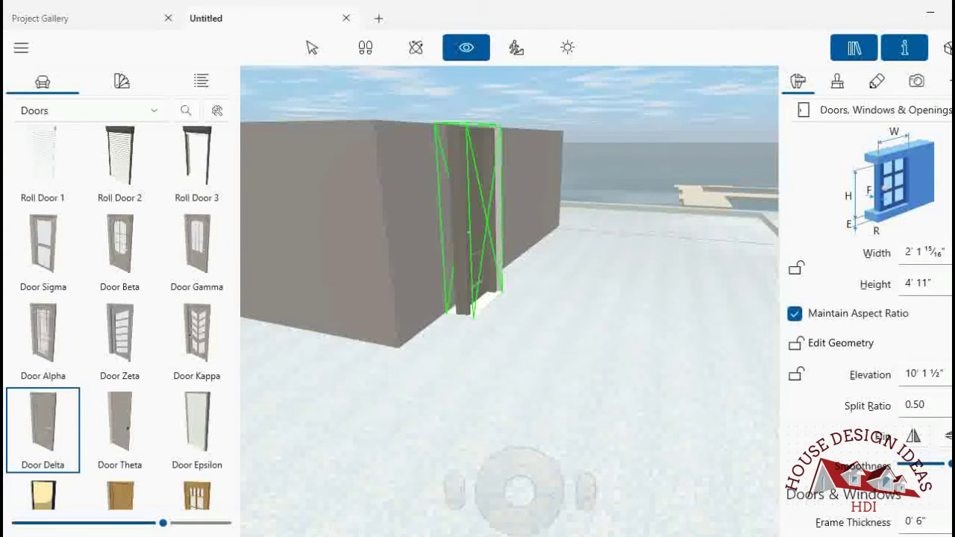
# - Copy the door's 10' 1½" elevation value and return to the 2D plan
pyautogui.click(922, 377)
pyautogui.rightClick(921, 374)
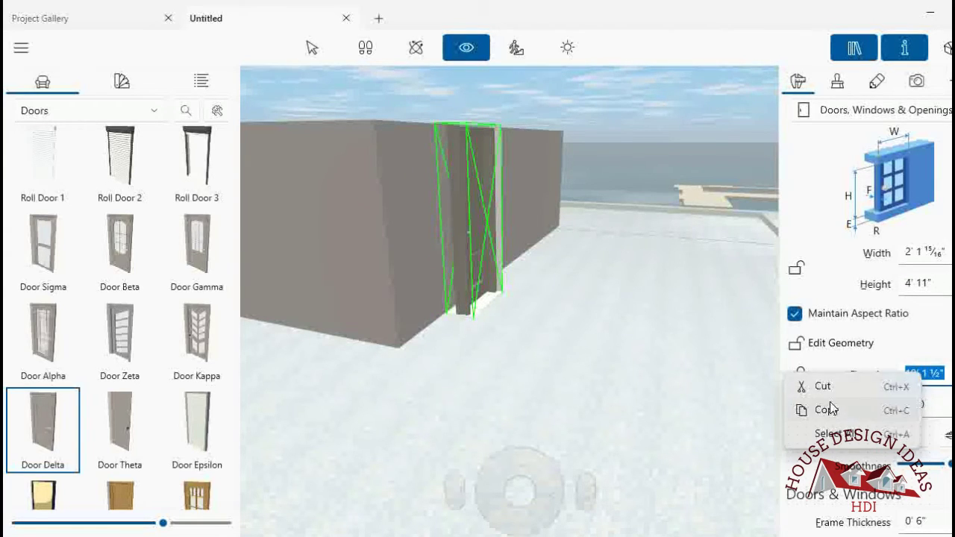
pyautogui.click(874, 313)
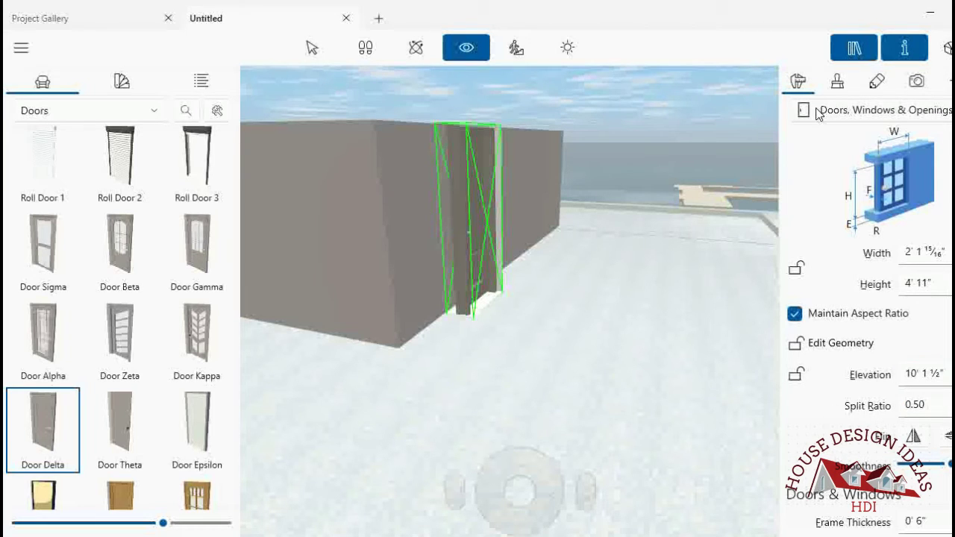
pyautogui.click(947, 47)
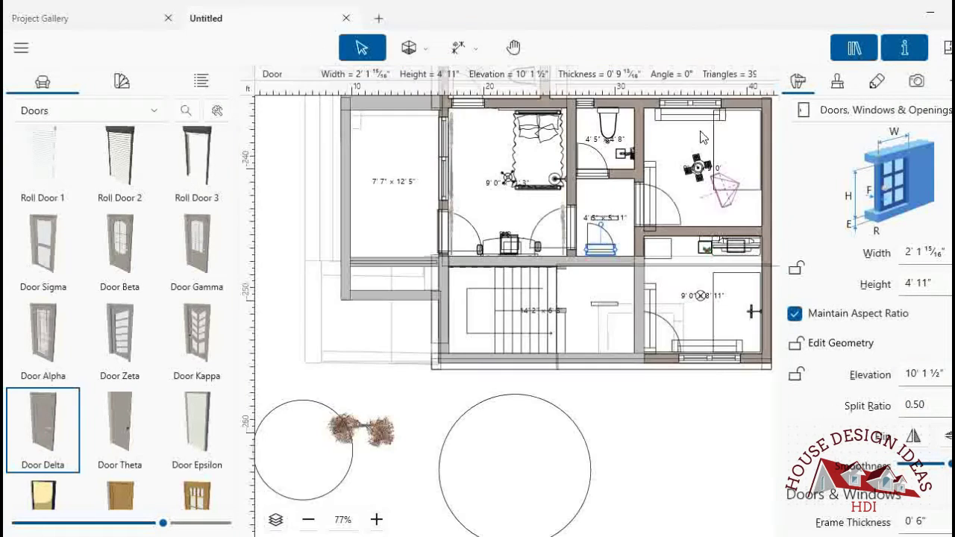
# - Zoom into the stair area of the floor plan and hide the Library panel
pyautogui.click(377, 519)
pyautogui.click(377, 519)
pyautogui.click(740, 216)
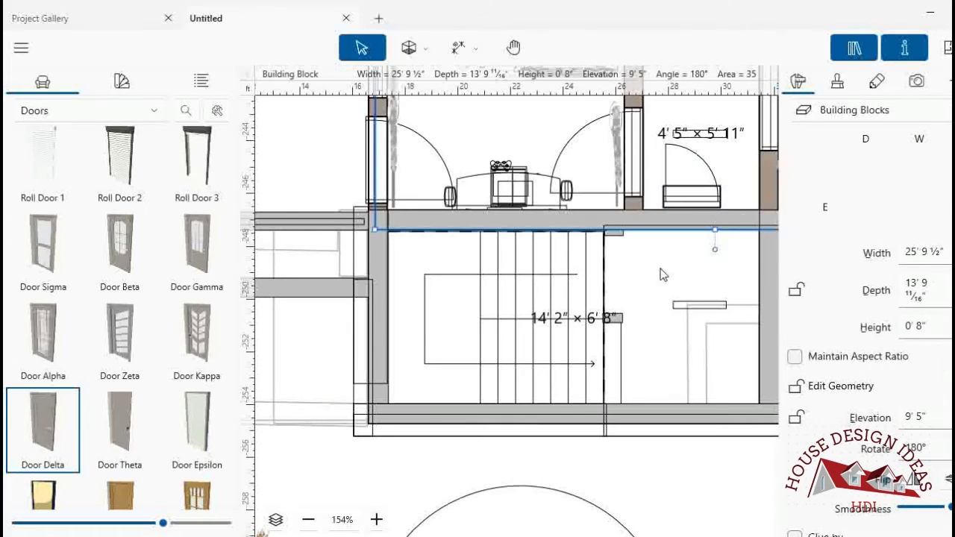
pyautogui.click(377, 519)
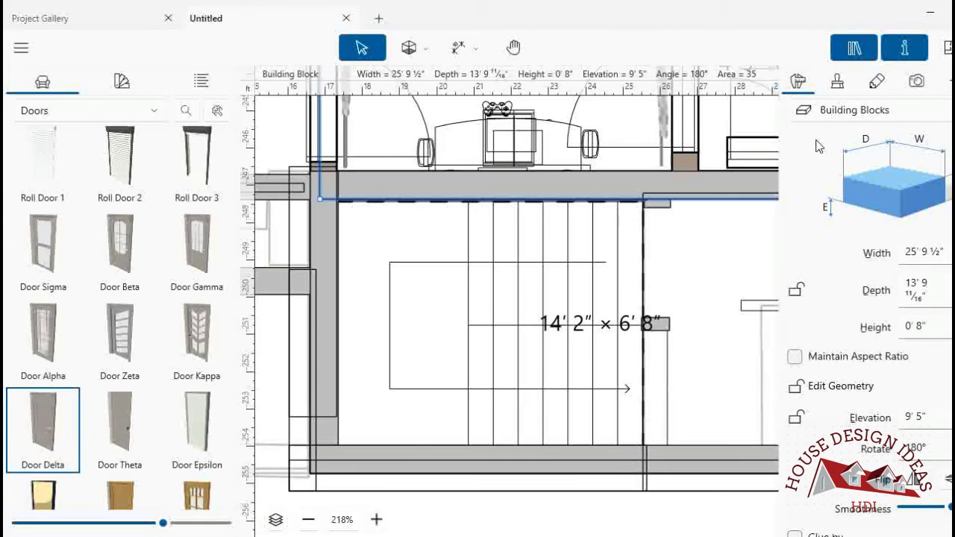
pyautogui.click(854, 49)
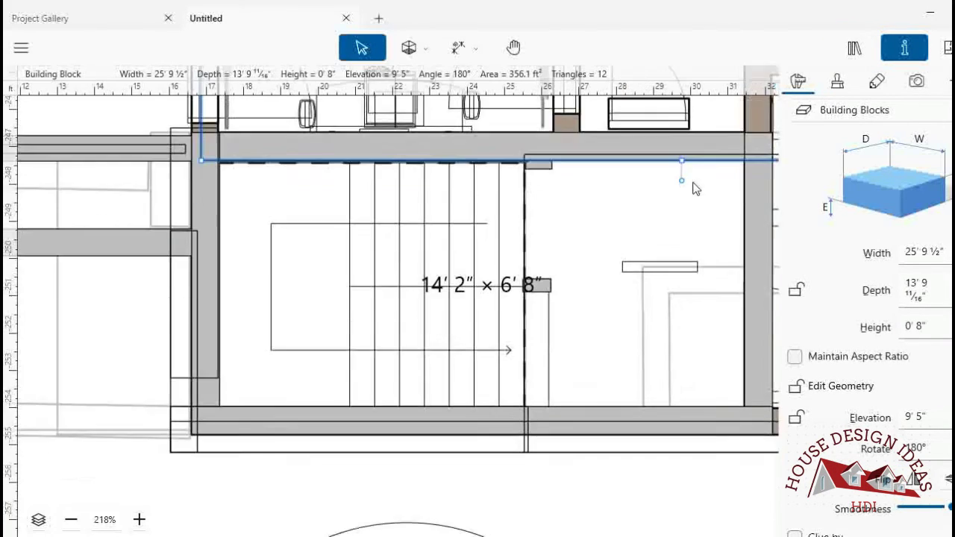
pyautogui.scroll(2, 720, 281)
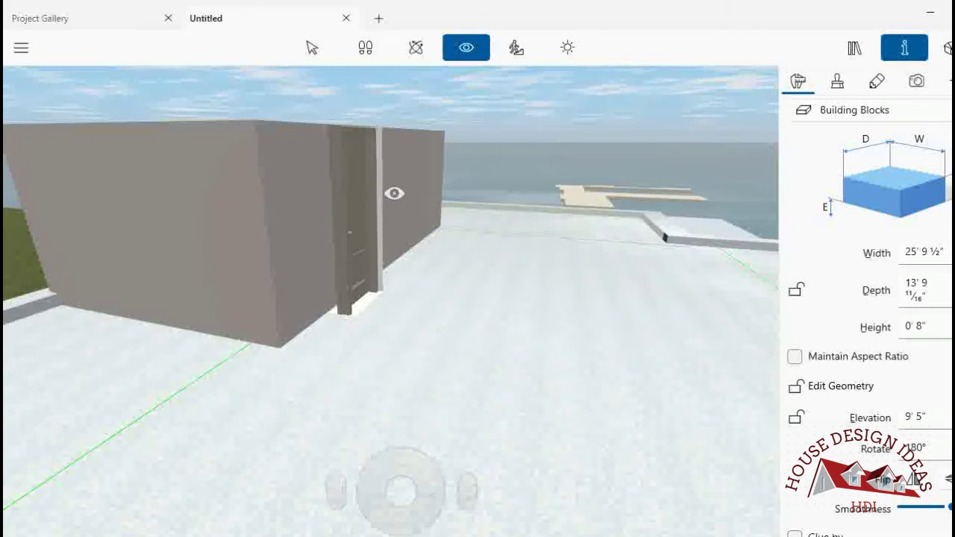
# - Drag the stair box wall block's end left so it stops short of the door
pyautogui.click(314, 47)
pyautogui.click(291, 165)
pyautogui.click(948, 49)
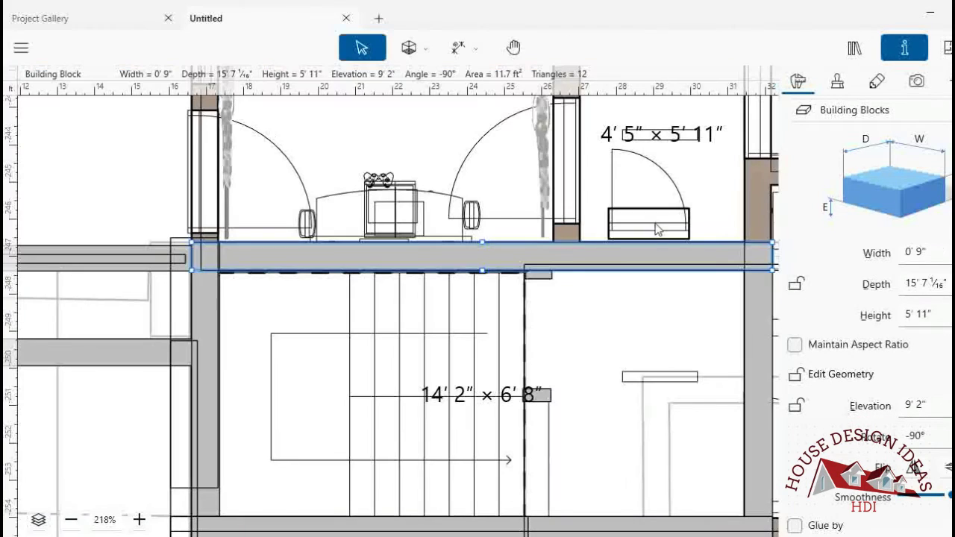
pyautogui.click(138, 519)
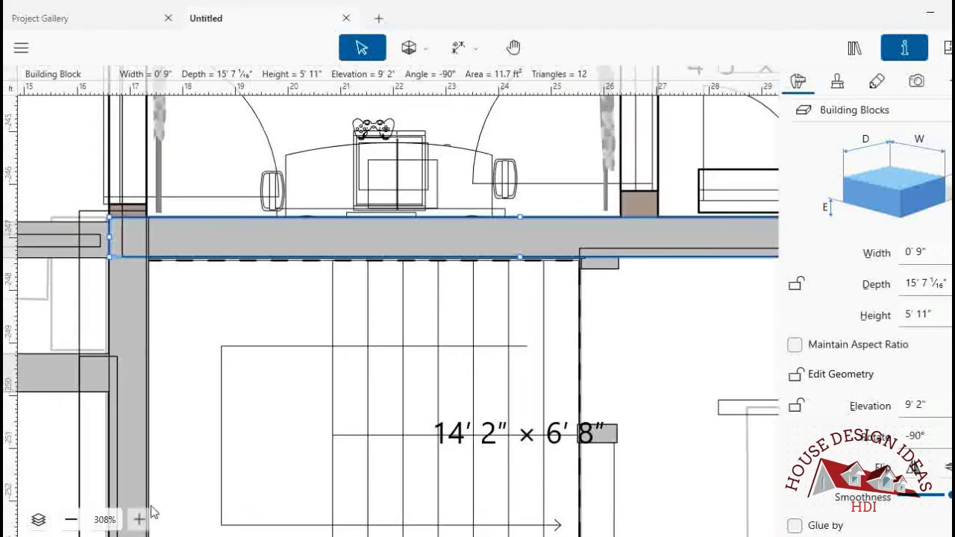
pyautogui.click(139, 519)
pyautogui.click(513, 47)
pyautogui.moveTo(656, 287)
pyautogui.mouseDown()
pyautogui.moveTo(339, 324)
pyautogui.moveTo(132, 333)
pyautogui.mouseUp()
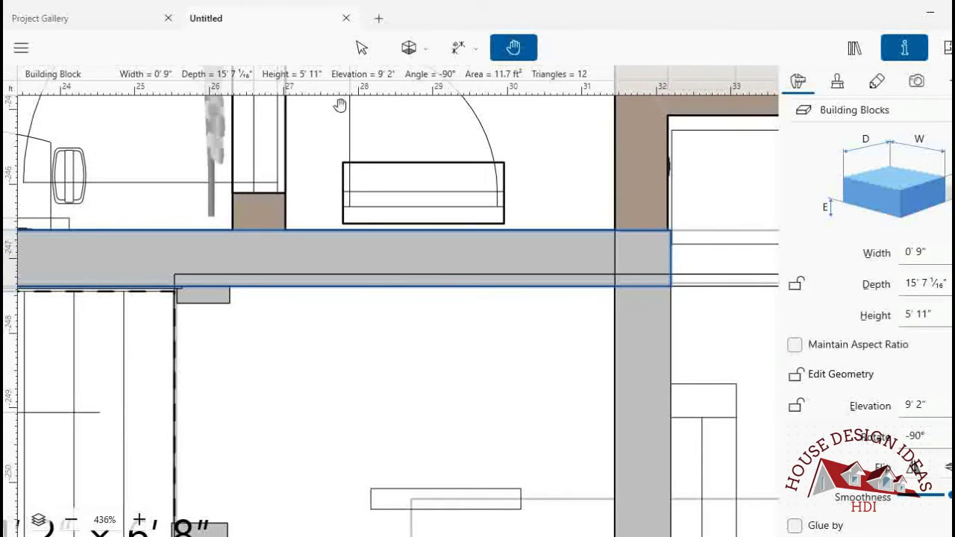
pyautogui.press('Escape')
pyautogui.moveTo(653, 257); pyautogui.dragTo(375, 260)
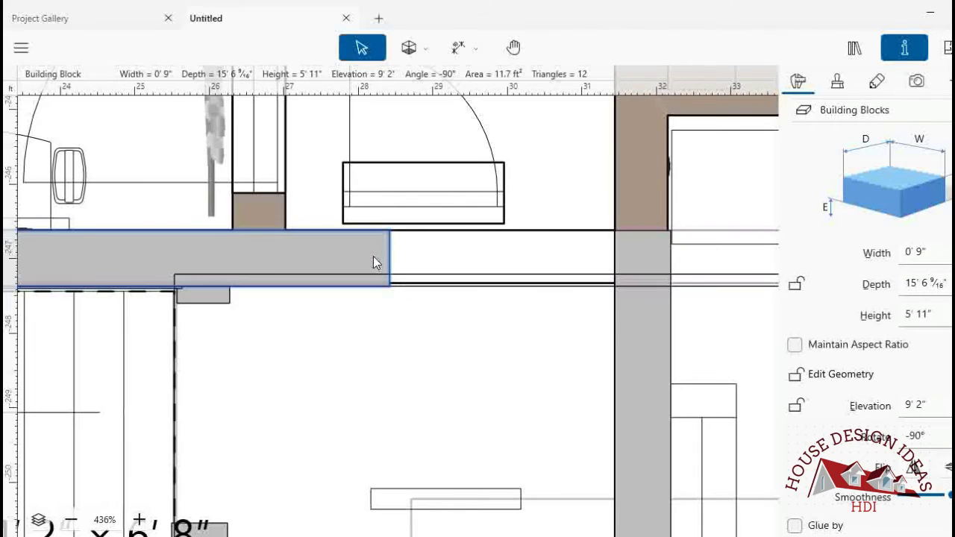
pyautogui.click(450, 165)
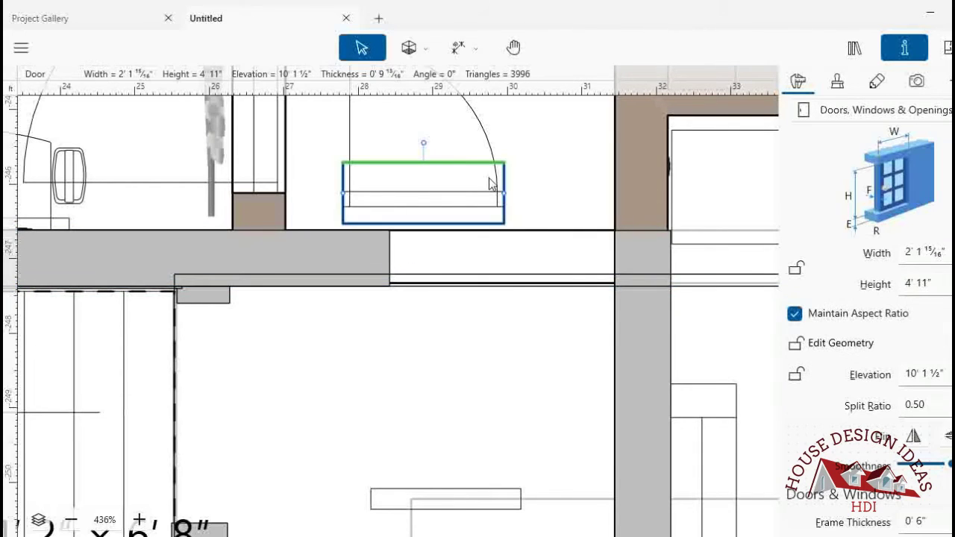
# - Move the door into the wall gap and set its opening elevation to 10' 1 1/2"
pyautogui.moveTo(490, 181); pyautogui.dragTo(587, 233)
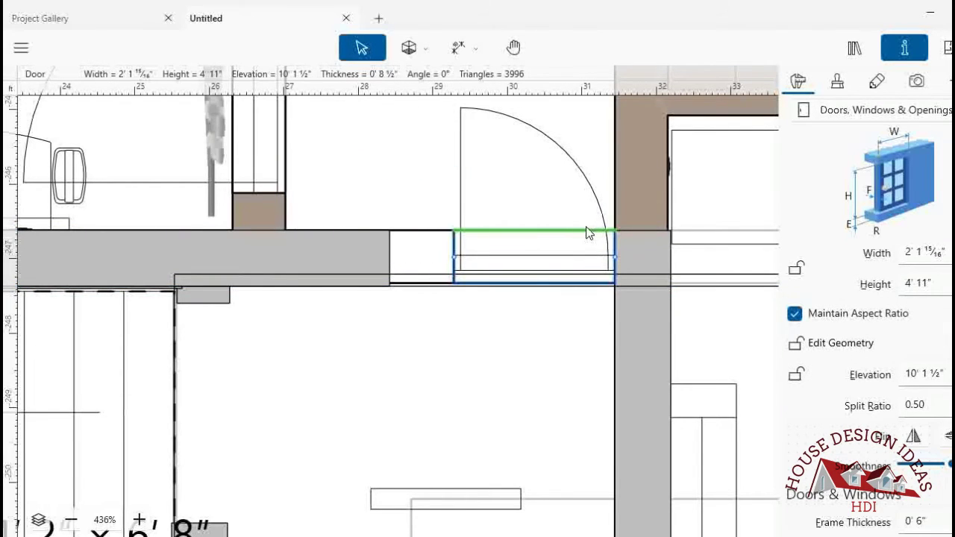
pyautogui.click(588, 231)
pyautogui.write("10' 1 1/2")
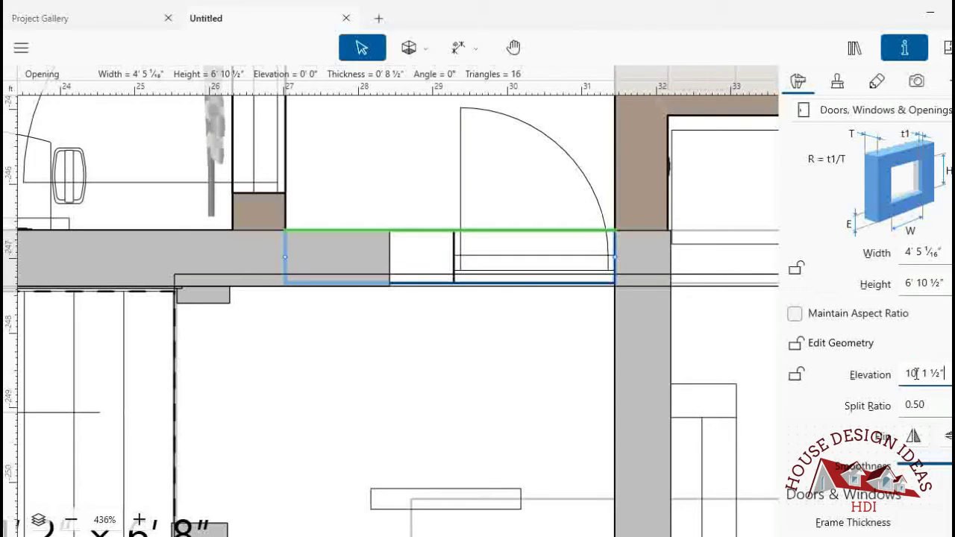
pyautogui.press('Tab')
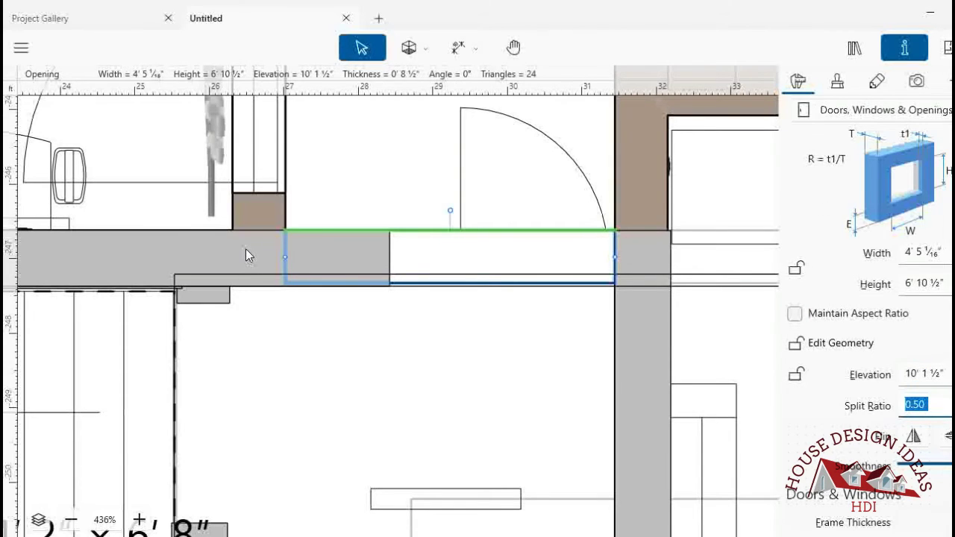
# - Extend the stair box wall block so it reaches the door
pyautogui.click(245, 249)
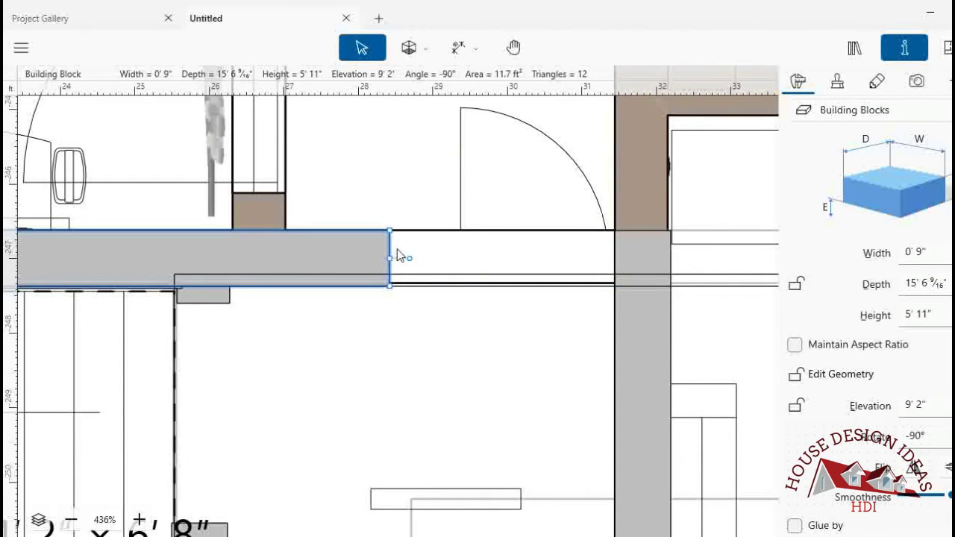
pyautogui.moveTo(405, 256); pyautogui.dragTo(482, 258)
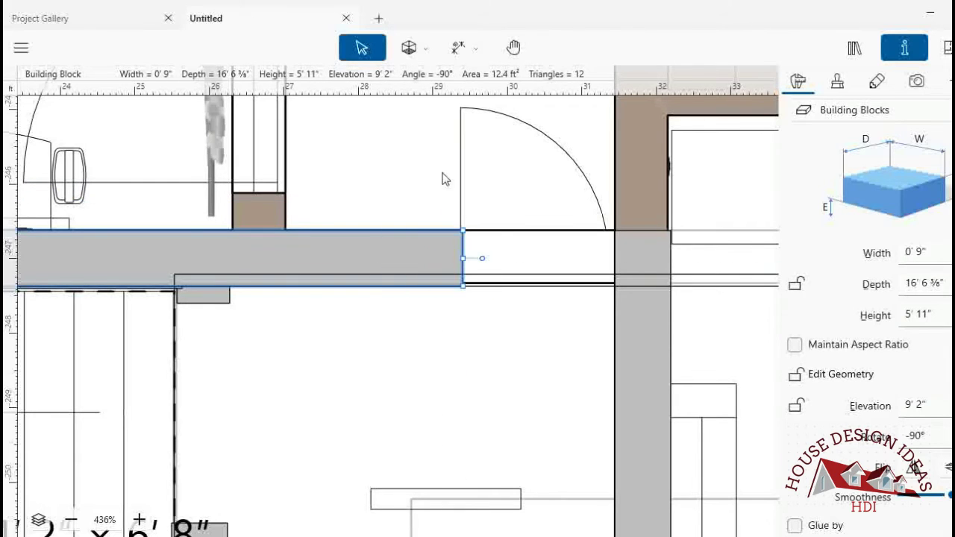
pyautogui.click(463, 157)
pyautogui.click(462, 157)
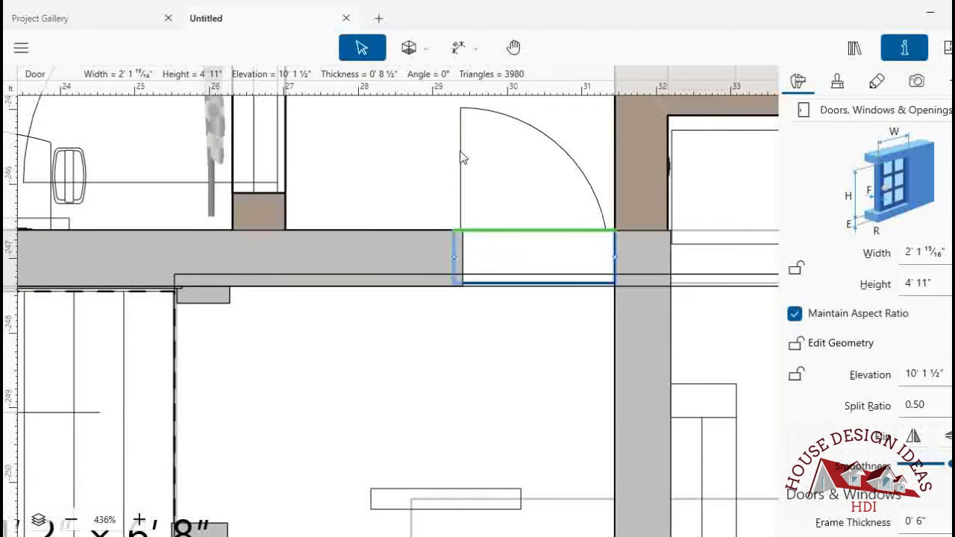
pyautogui.click(461, 158)
pyautogui.click(462, 158)
pyautogui.click(462, 157)
# - Inspect the walled stair box and door in the 3D walkthrough view
pyautogui.click(944, 47)
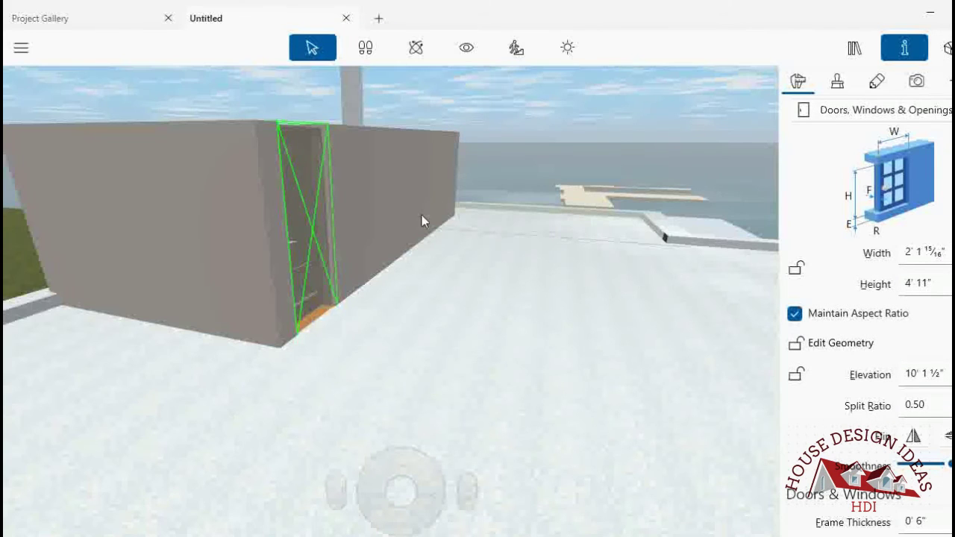
pyautogui.click(467, 49)
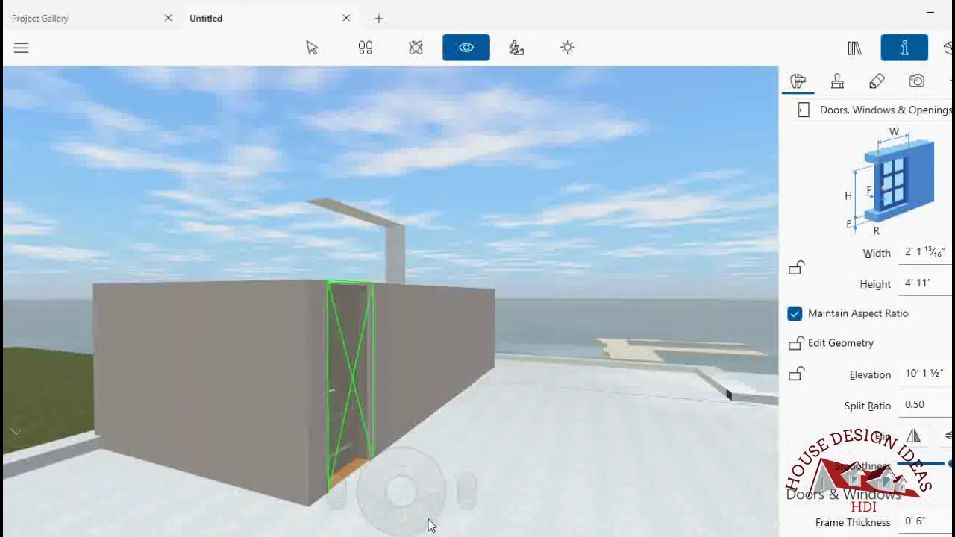
pyautogui.moveTo(430, 526); pyautogui.dragTo(382, 457)
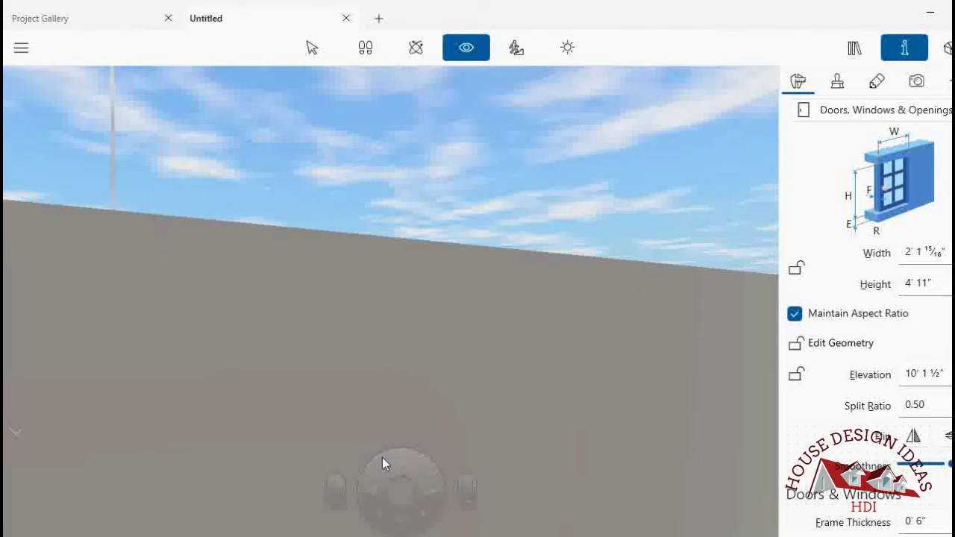
pyautogui.click(468, 480)
pyautogui.moveTo(445, 121); pyautogui.dragTo(246, 396)
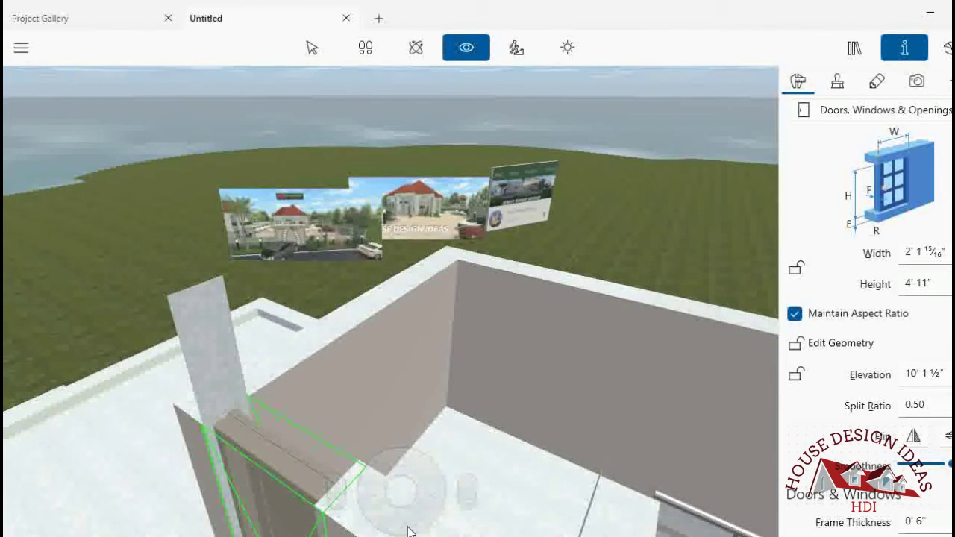
pyautogui.moveTo(405, 523)
pyautogui.mouseDown()
pyautogui.moveTo(422, 528)
pyautogui.moveTo(384, 155)
pyautogui.moveTo(395, 499)
pyautogui.moveTo(393, 484)
pyautogui.mouseUp()
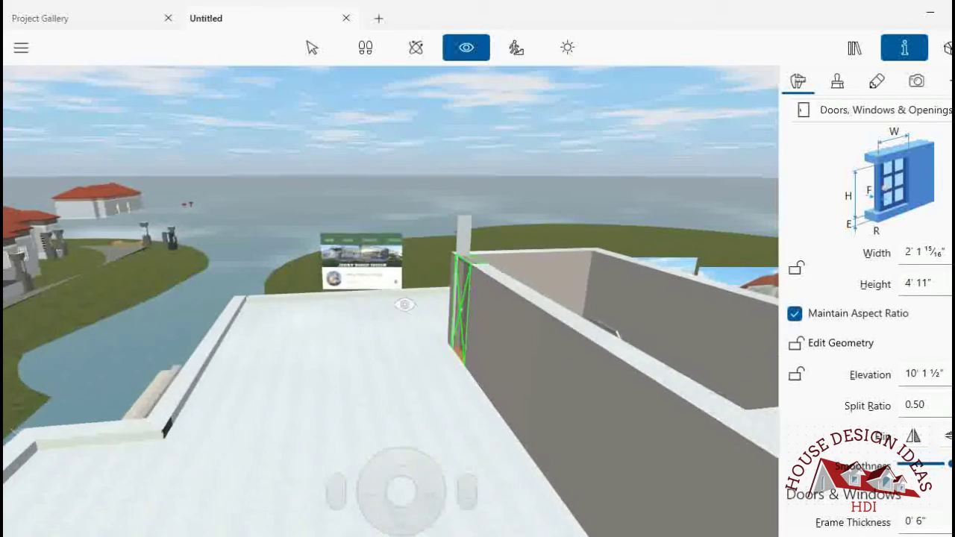
pyautogui.moveTo(404, 304)
pyautogui.mouseDown()
pyautogui.moveTo(445, 306)
pyautogui.moveTo(362, 343)
pyautogui.moveTo(529, 322)
pyautogui.moveTo(443, 335)
pyautogui.moveTo(342, 210)
pyautogui.mouseUp()
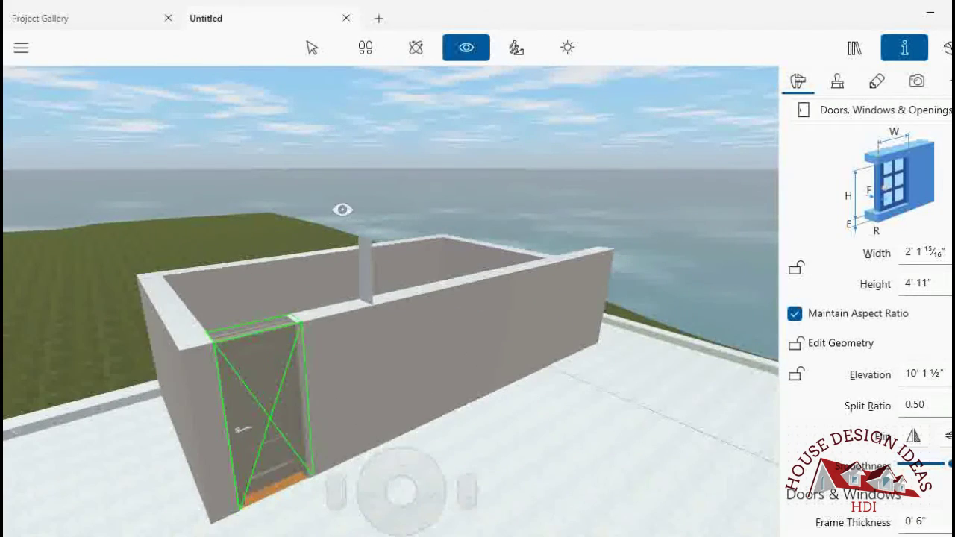
pyautogui.press('Escape')
# - Lower the door's surrounding opening to 0 elevation so it reaches the stairs
pyautogui.click(366, 256)
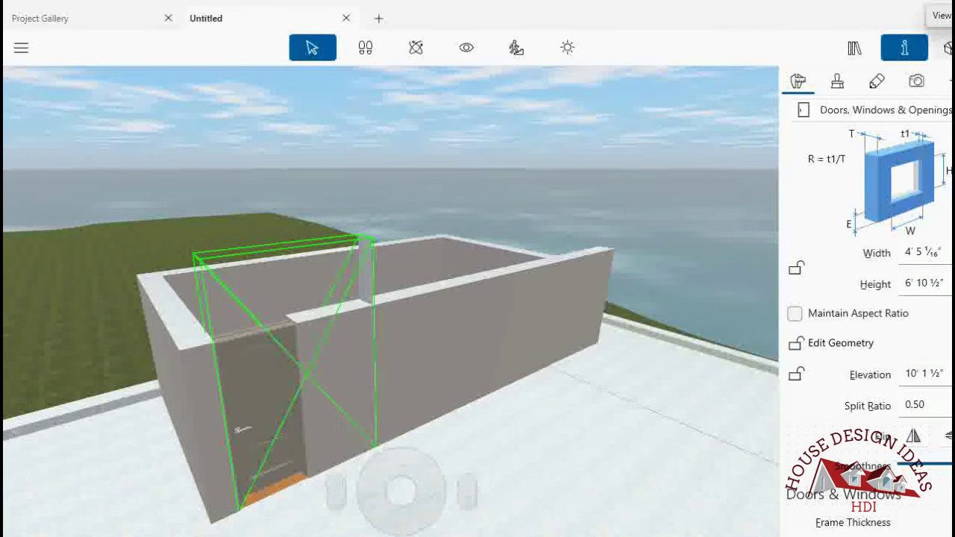
pyautogui.moveTo(470, 511)
pyautogui.mouseDown()
pyautogui.moveTo(386, 527)
pyautogui.moveTo(386, 512)
pyautogui.mouseUp()
pyautogui.hotkey('ctrl', 'a')
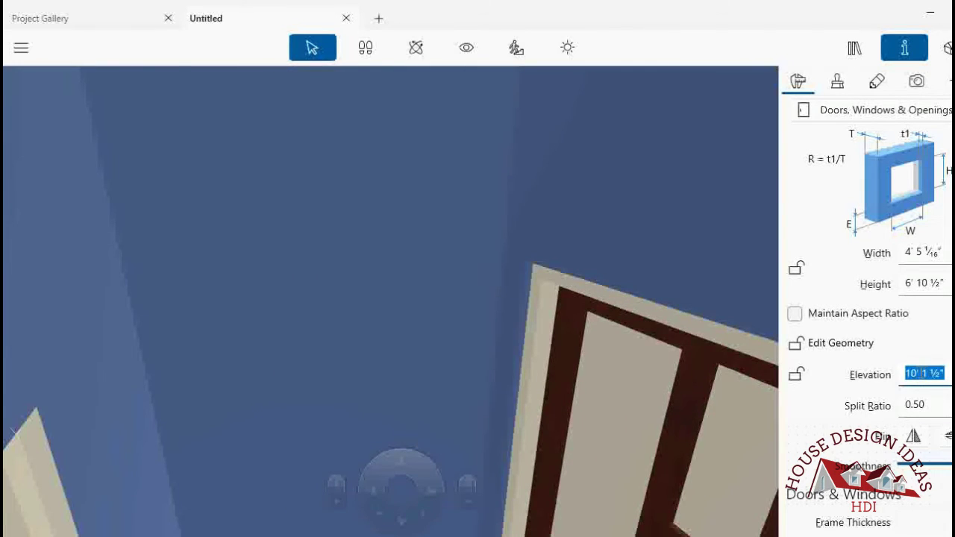
pyautogui.write('0')
pyautogui.click(921, 282)
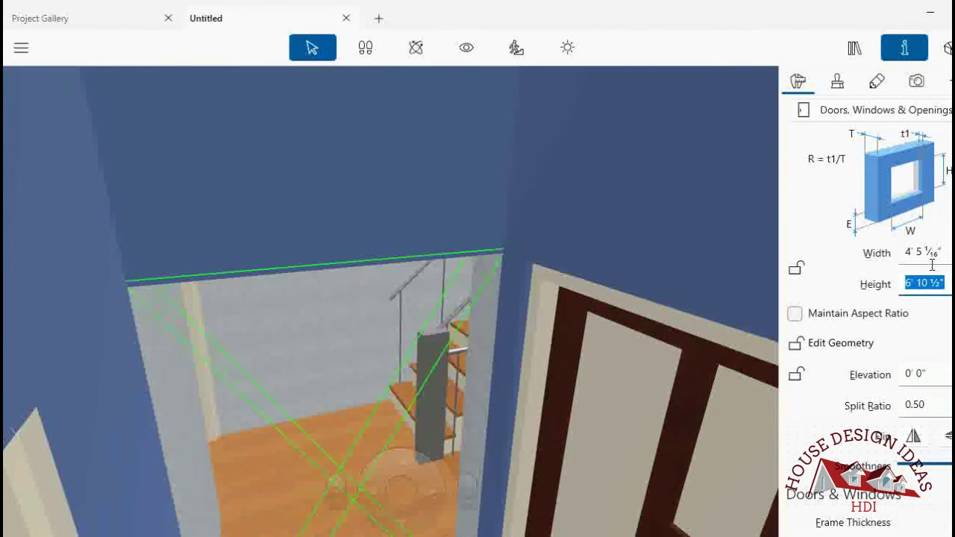
pyautogui.moveTo(466, 478); pyautogui.dragTo(466, 477)
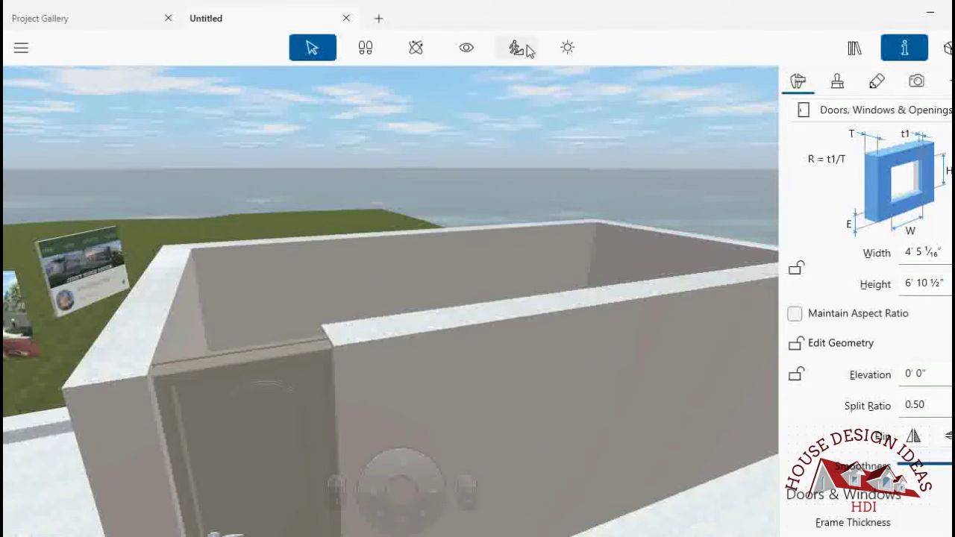
# - Look around the box at eye level and select the block wall beside the door
pyautogui.click(466, 47)
pyautogui.moveTo(394, 202)
pyautogui.mouseDown()
pyautogui.moveTo(639, 222)
pyautogui.moveTo(350, 215)
pyautogui.moveTo(401, 229)
pyautogui.mouseUp()
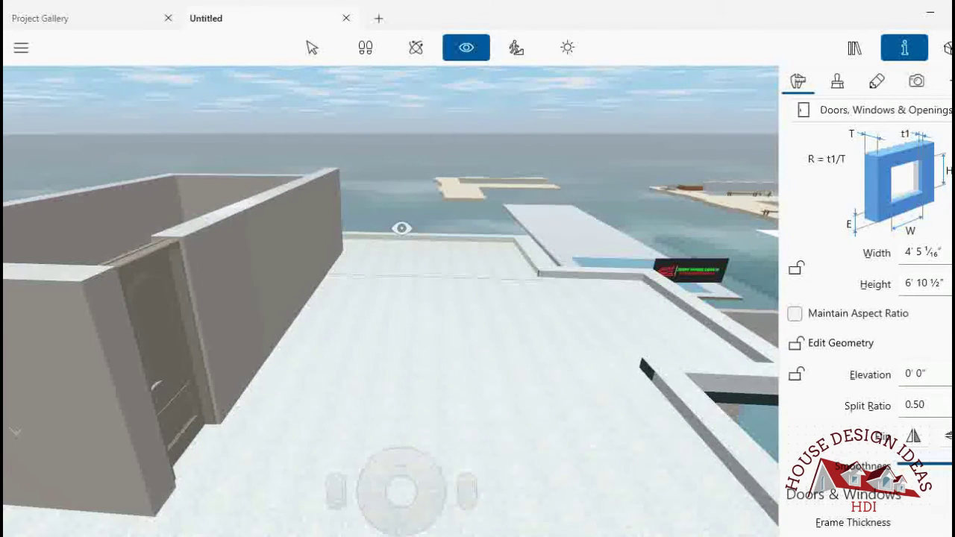
pyautogui.click(312, 47)
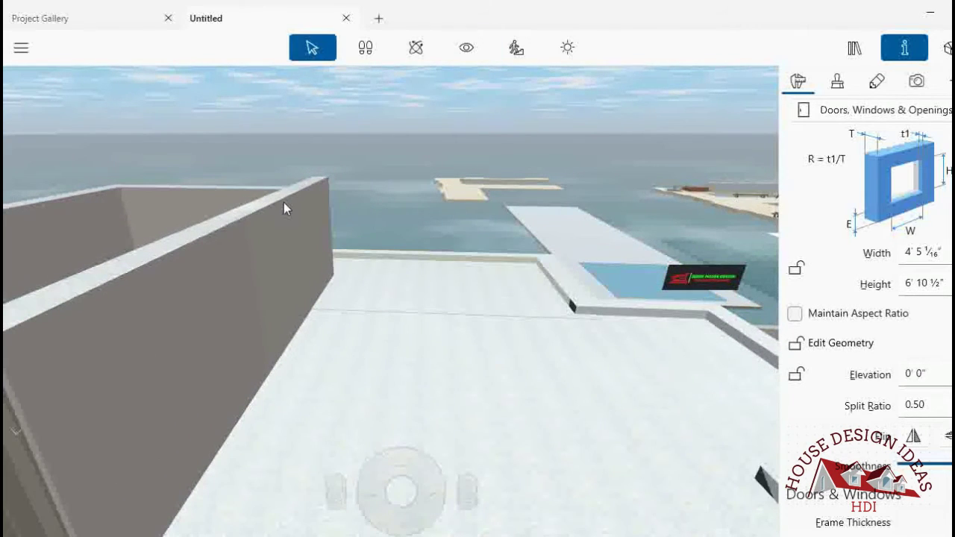
pyautogui.click(284, 202)
# - Pan the floor plan along the selected block wall to its far end
pyautogui.scroll(-1, 949, 282)
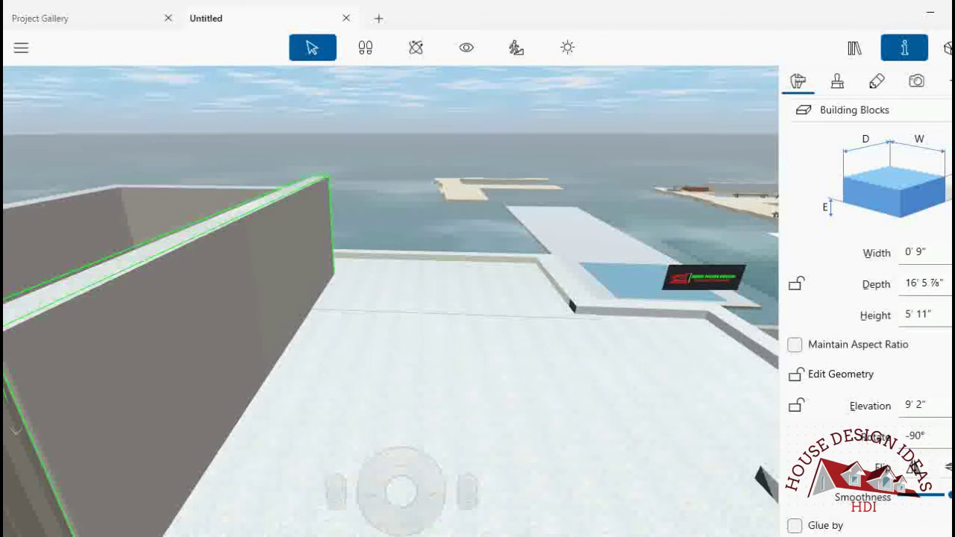
pyautogui.scroll(1, 949, 282)
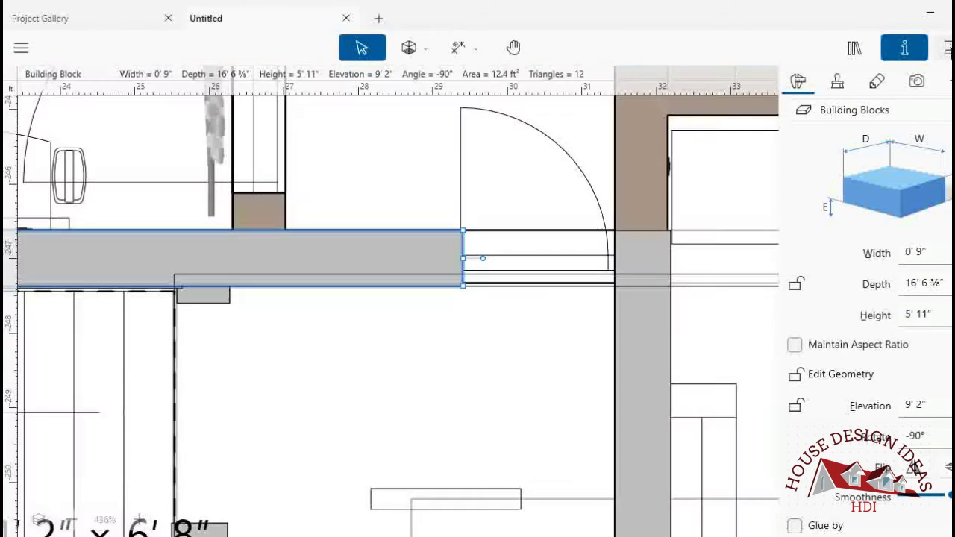
pyautogui.moveTo(202, 305)
pyautogui.mouseDown()
pyautogui.moveTo(190, 297)
pyautogui.moveTo(560, 294)
pyautogui.mouseUp()
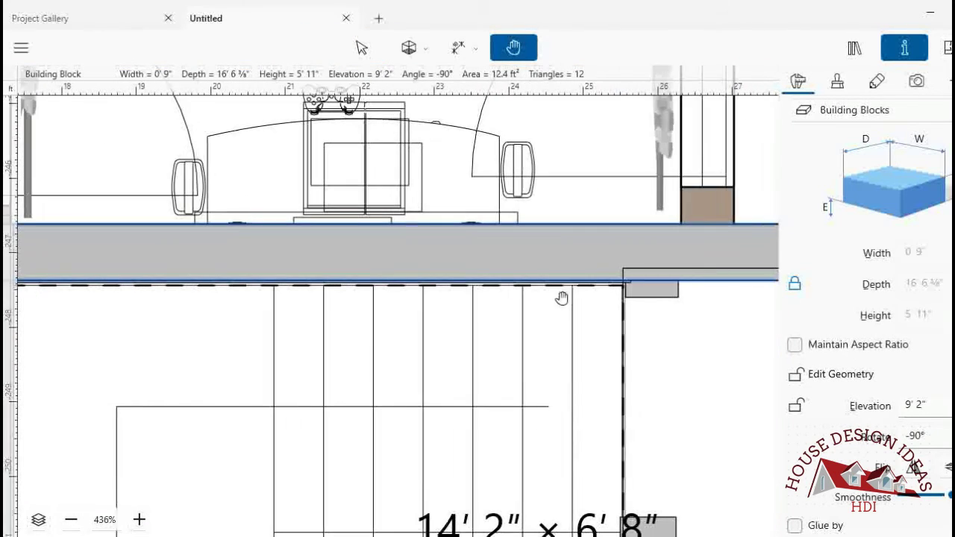
pyautogui.moveTo(224, 295); pyautogui.dragTo(522, 294)
pyautogui.moveTo(214, 313); pyautogui.dragTo(645, 308)
pyautogui.moveTo(237, 302); pyautogui.dragTo(319, 303)
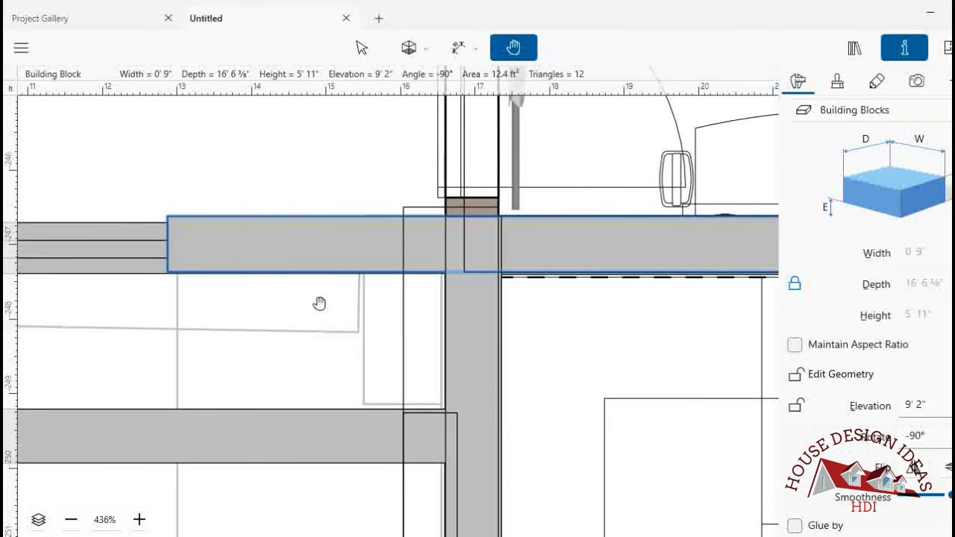
# - Check the shortened 12' 9⅝" wall and the staircase in the 3D walk view
pyautogui.hotkey('ctrl', '2')
pyautogui.moveTo(497, 199)
pyautogui.mouseDown()
pyautogui.moveTo(379, 217)
pyautogui.moveTo(337, 253)
pyautogui.mouseUp()
pyautogui.moveTo(398, 480); pyautogui.dragTo(398, 454)
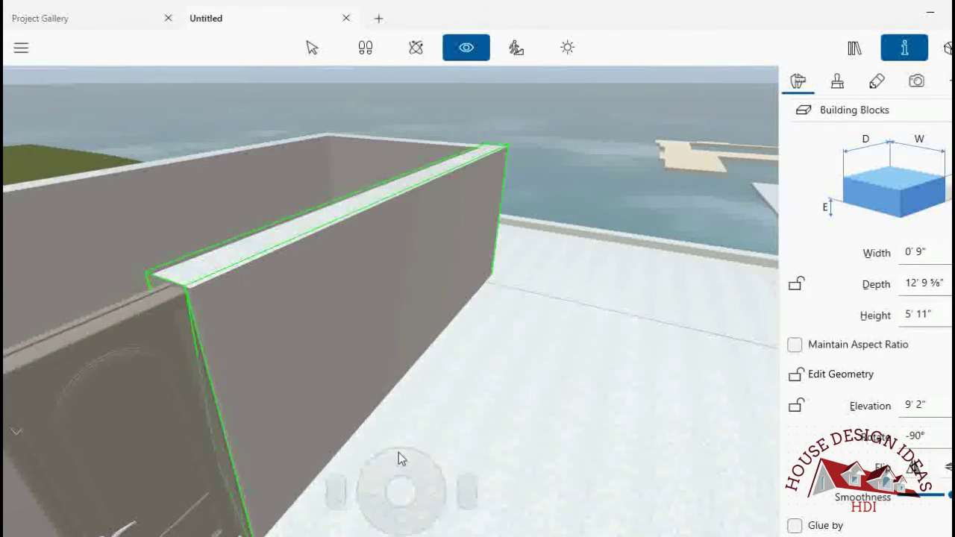
pyautogui.moveTo(475, 191); pyautogui.dragTo(215, 276)
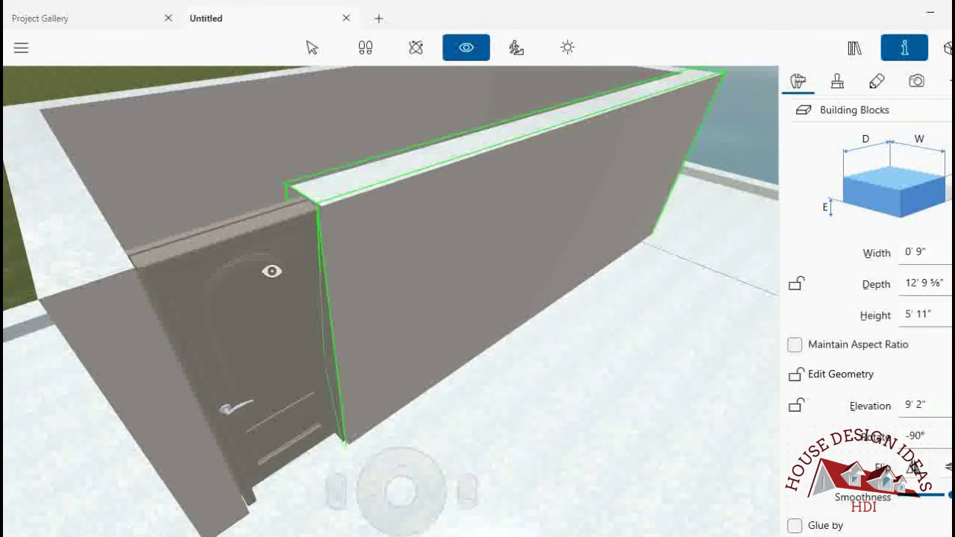
pyautogui.moveTo(387, 467); pyautogui.dragTo(388, 464)
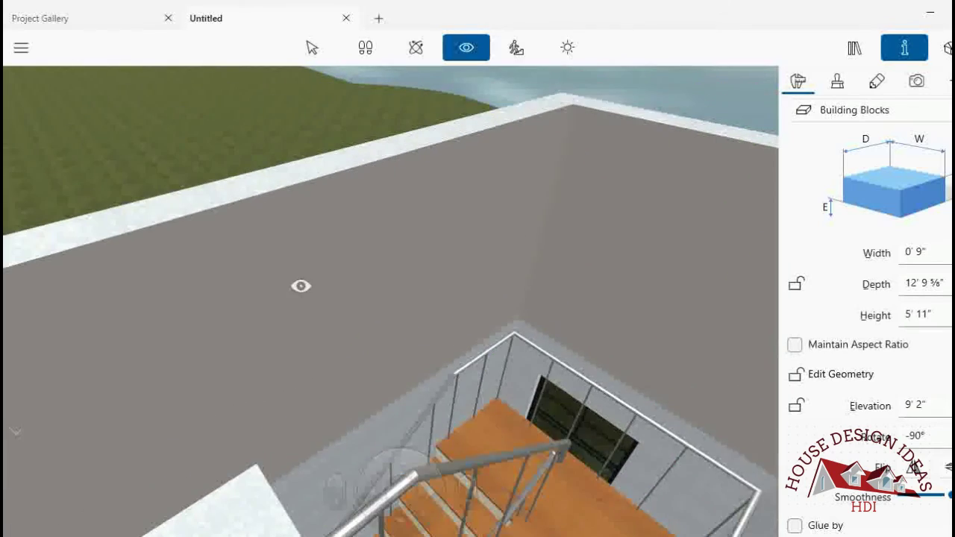
pyautogui.moveTo(300, 283)
pyautogui.mouseDown()
pyautogui.moveTo(631, 320)
pyautogui.moveTo(247, 226)
pyautogui.moveTo(639, 291)
pyautogui.moveTo(496, 258)
pyautogui.moveTo(505, 195)
pyautogui.moveTo(560, 248)
pyautogui.mouseUp()
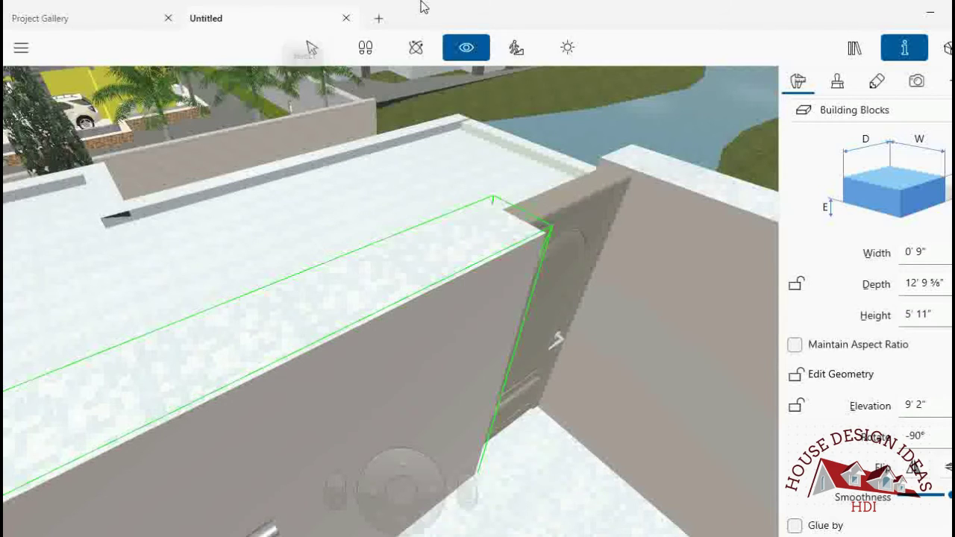
# - Select the door opening at the wall corner and flip it
pyautogui.click(312, 47)
pyautogui.click(578, 202)
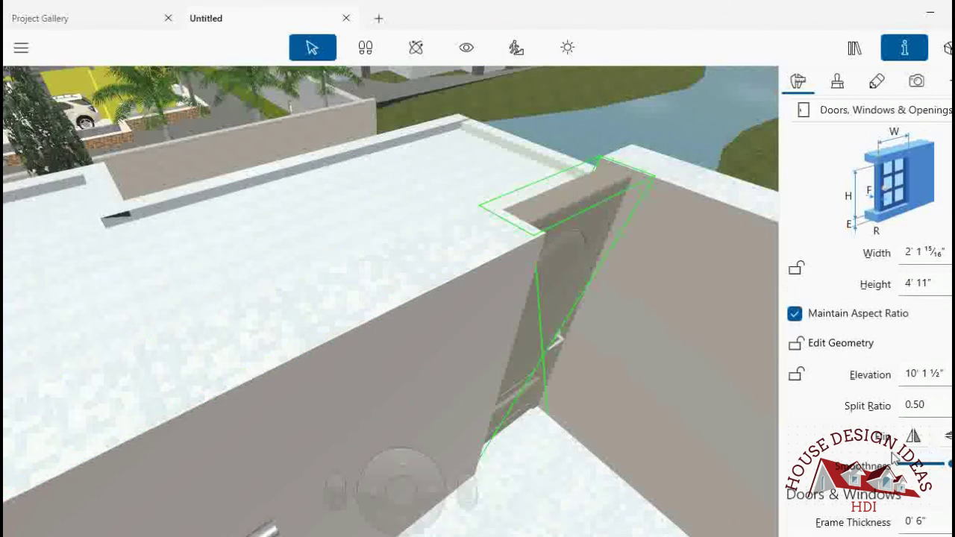
pyautogui.click(920, 440)
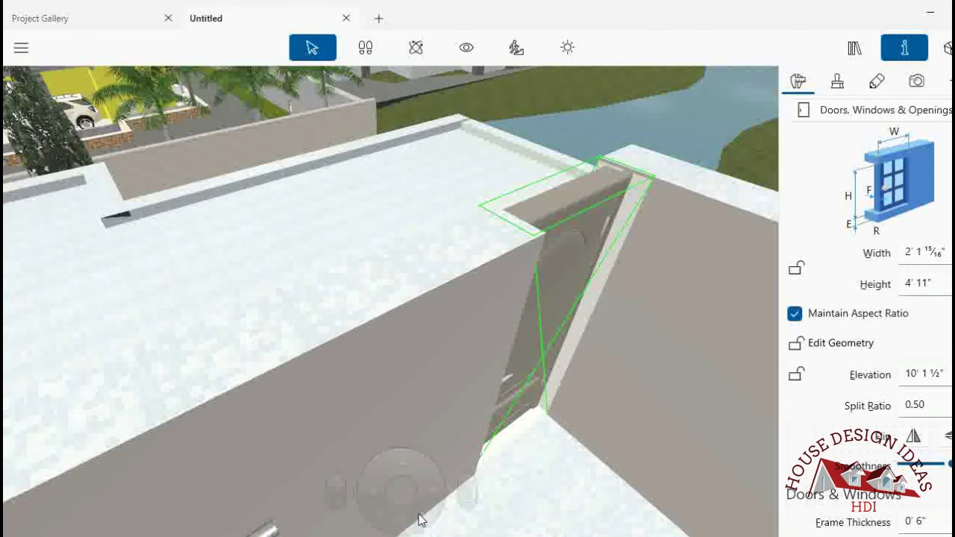
pyautogui.moveTo(419, 520); pyautogui.dragTo(424, 520)
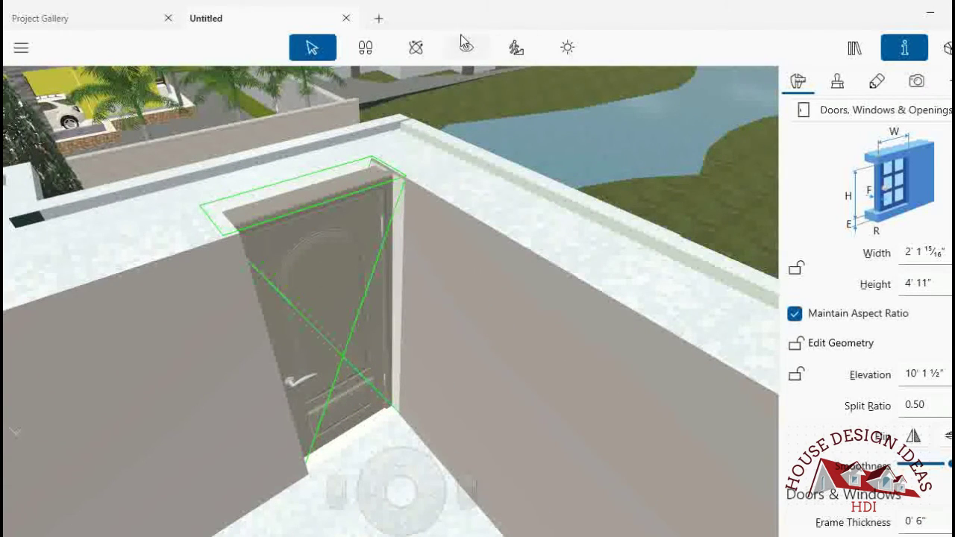
# - Walk up to the door and flip it until the handle is correct, then return to 2D
pyautogui.click(464, 44)
pyautogui.moveTo(470, 507); pyautogui.dragTo(440, 471)
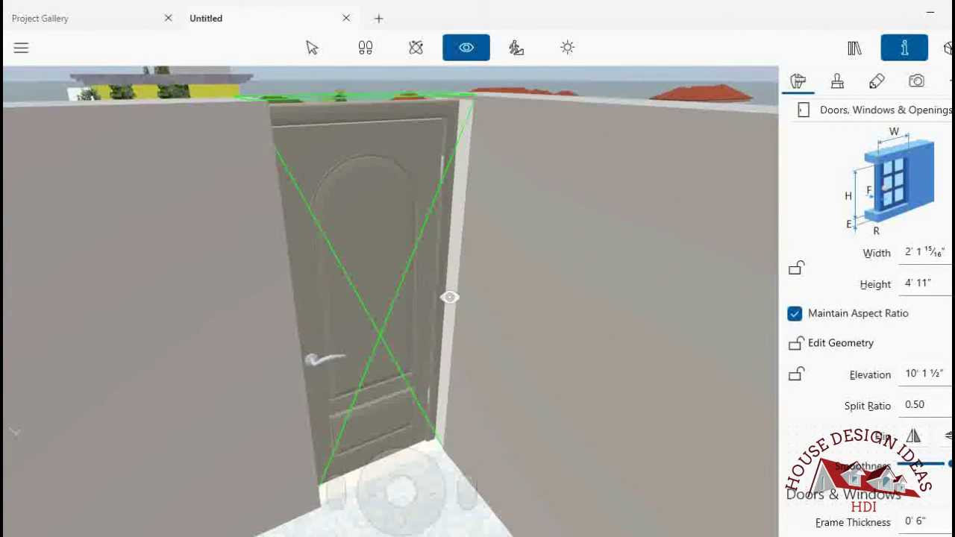
pyautogui.click(948, 435)
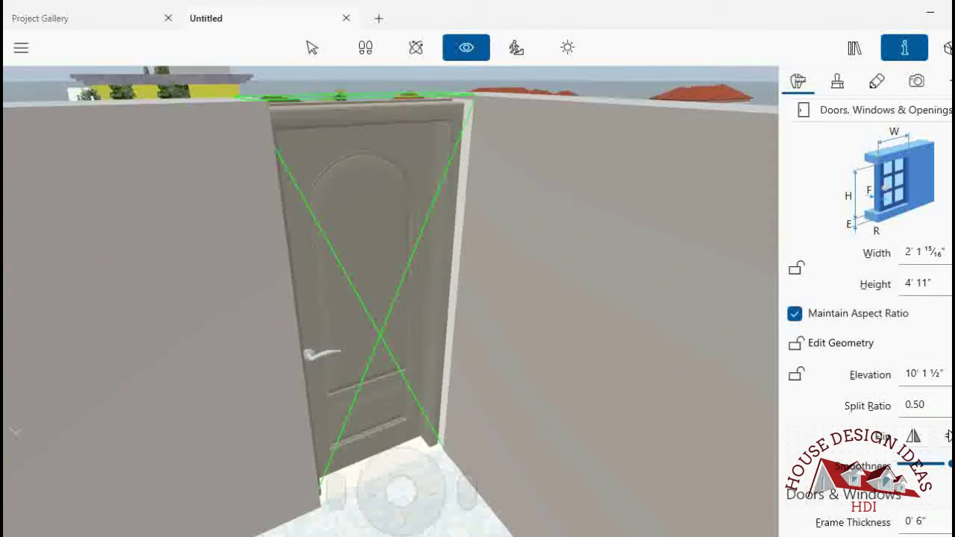
pyautogui.click(396, 457)
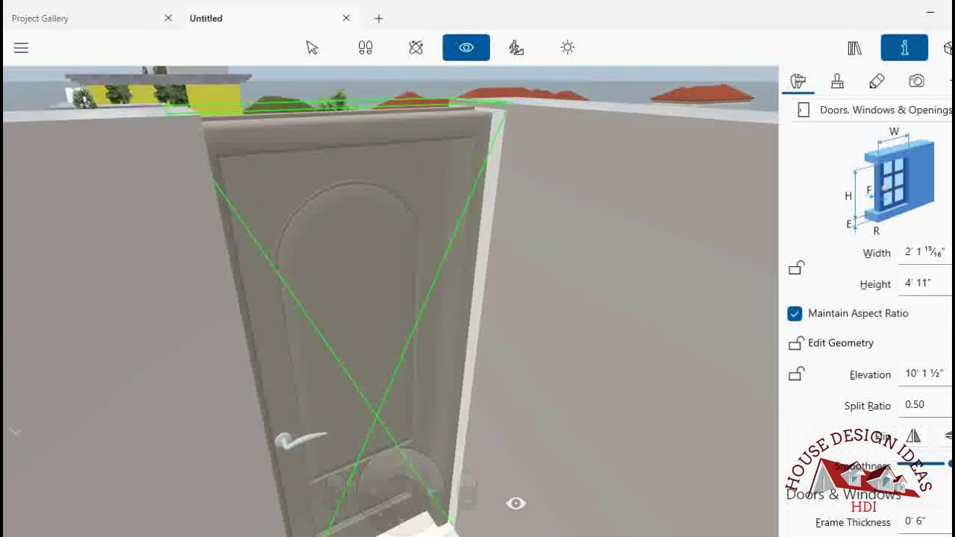
pyautogui.click(915, 437)
pyautogui.scroll(5, 400, 456)
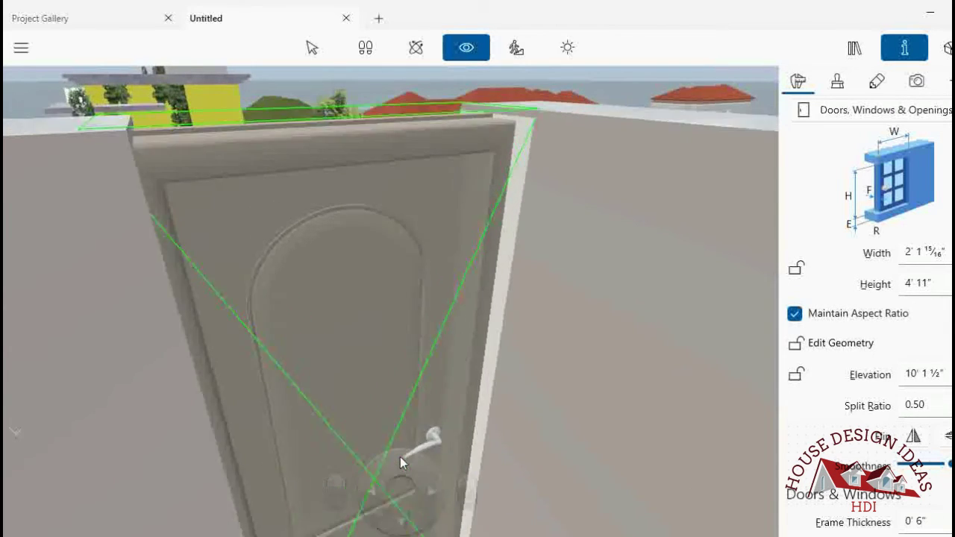
pyautogui.scroll(-3, 468, 478)
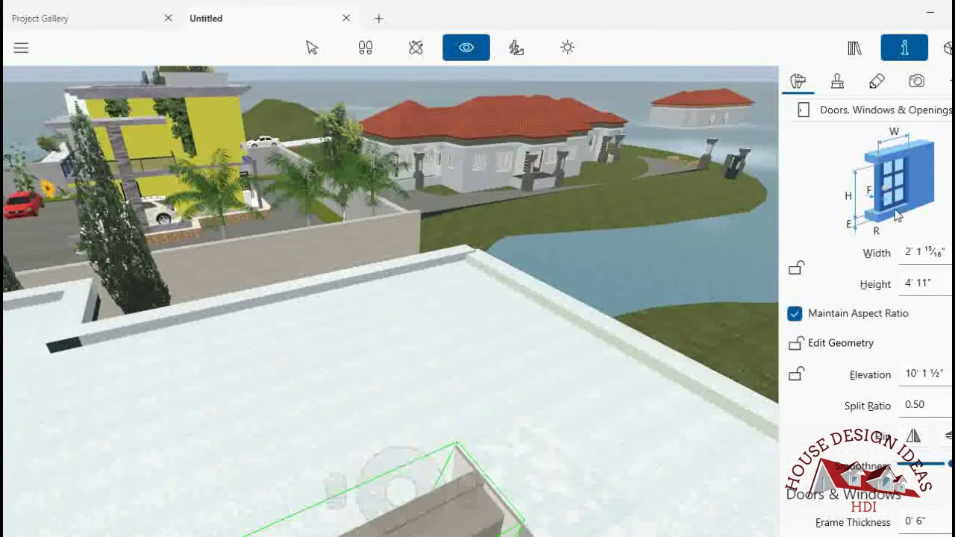
pyautogui.hotkey('ctrl', '1')
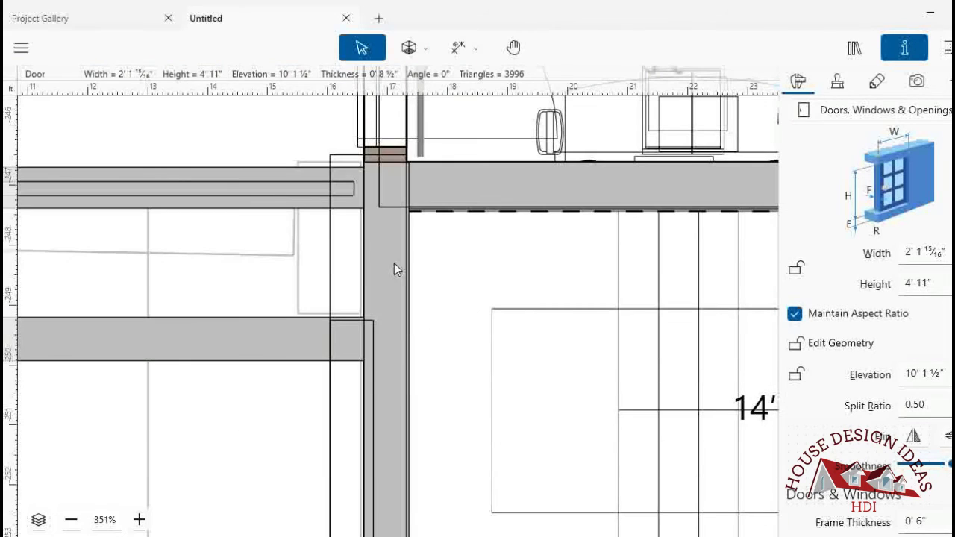
pyautogui.click(522, 42)
pyautogui.scroll(-1, 395, 277)
pyautogui.scroll(-2, 395, 277)
pyautogui.scroll(-2, 395, 277)
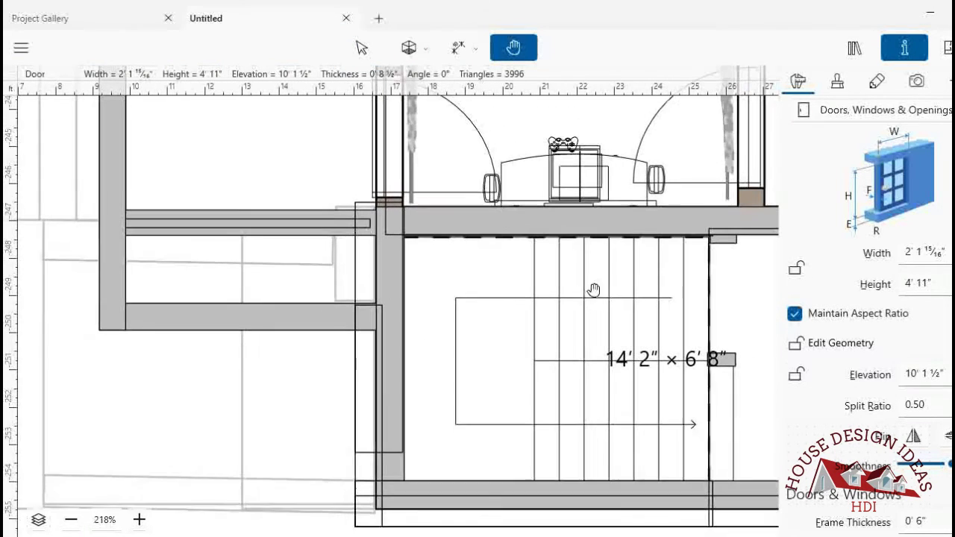
pyautogui.moveTo(692, 262)
pyautogui.mouseDown()
pyautogui.moveTo(665, 281)
pyautogui.moveTo(511, 307)
pyautogui.mouseUp()
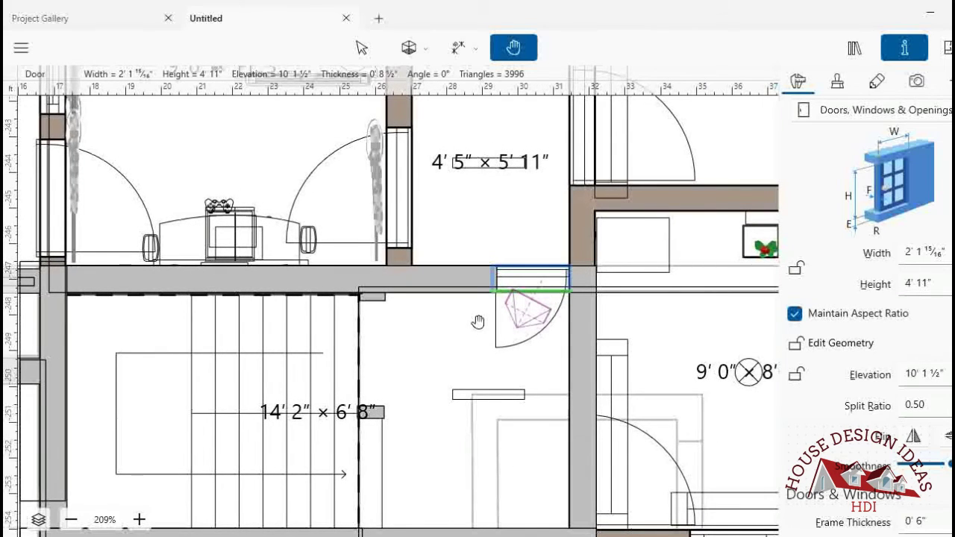
pyautogui.scroll(-1, 865, 336)
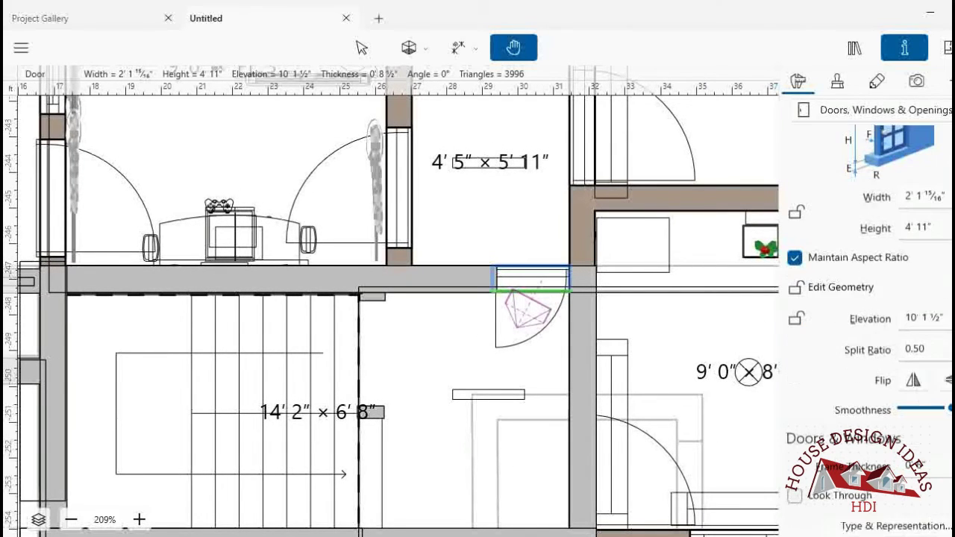
pyautogui.click(946, 379)
pyautogui.click(915, 380)
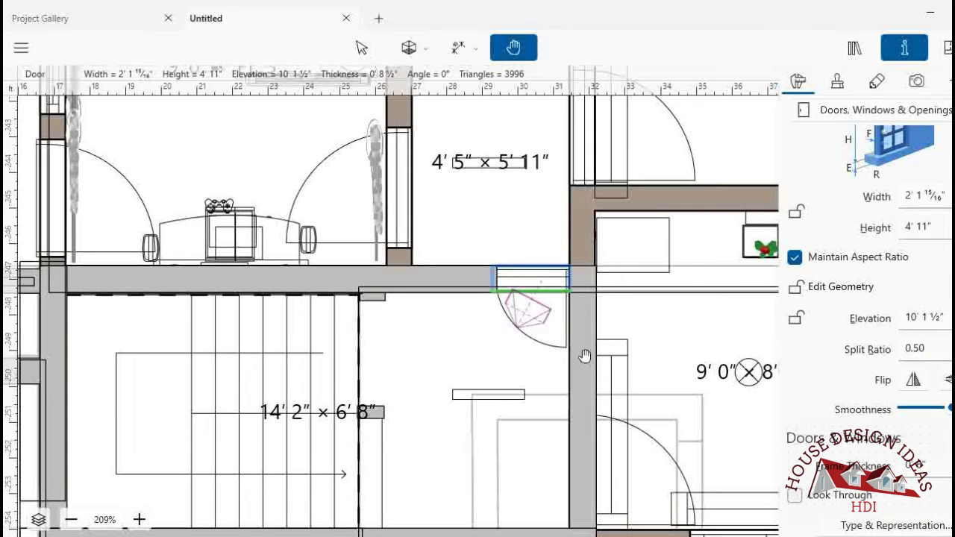
pyautogui.click(945, 47)
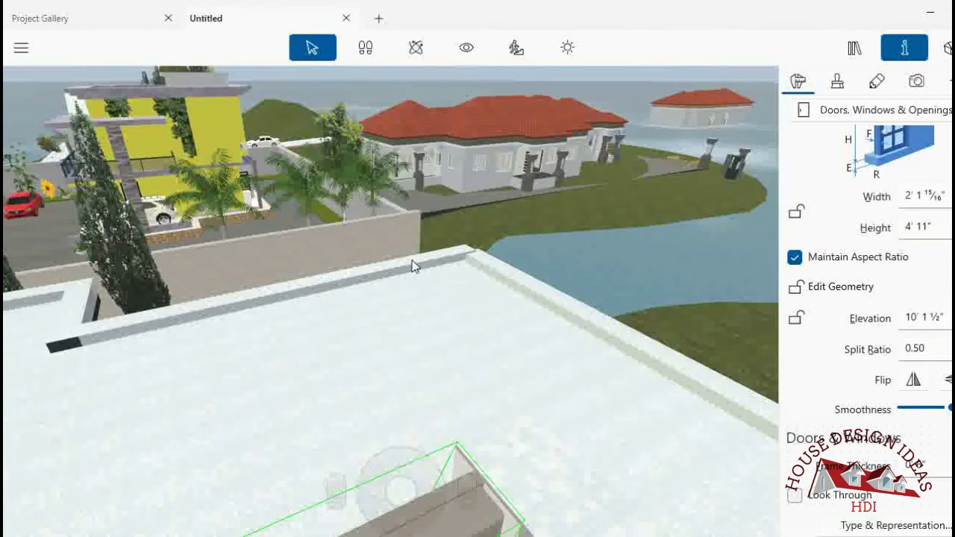
pyautogui.click(466, 47)
pyautogui.moveTo(395, 330)
pyautogui.mouseDown()
pyautogui.moveTo(335, 335)
pyautogui.moveTo(315, 320)
pyautogui.moveTo(522, 309)
pyautogui.moveTo(640, 319)
pyautogui.mouseUp()
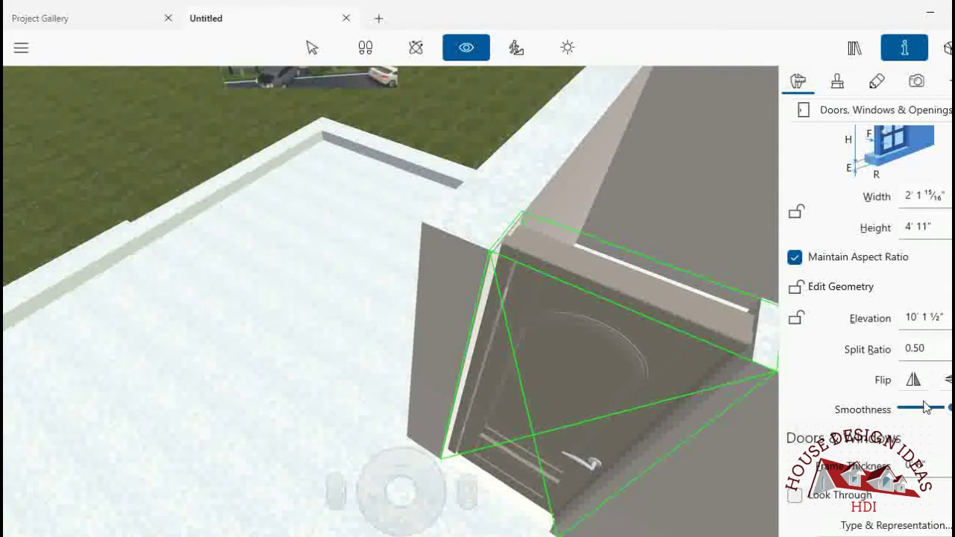
pyautogui.click(912, 380)
pyautogui.click(913, 380)
pyautogui.click(913, 380)
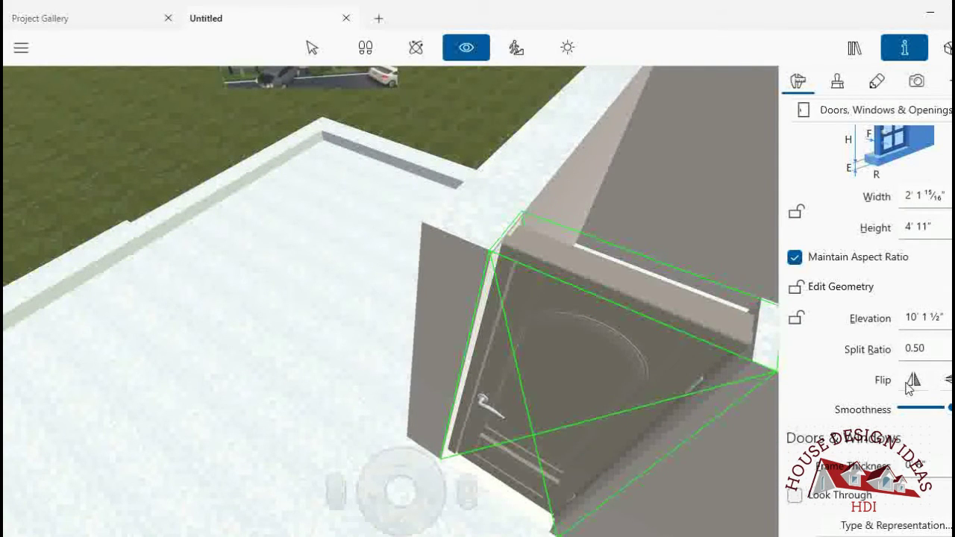
pyautogui.click(913, 381)
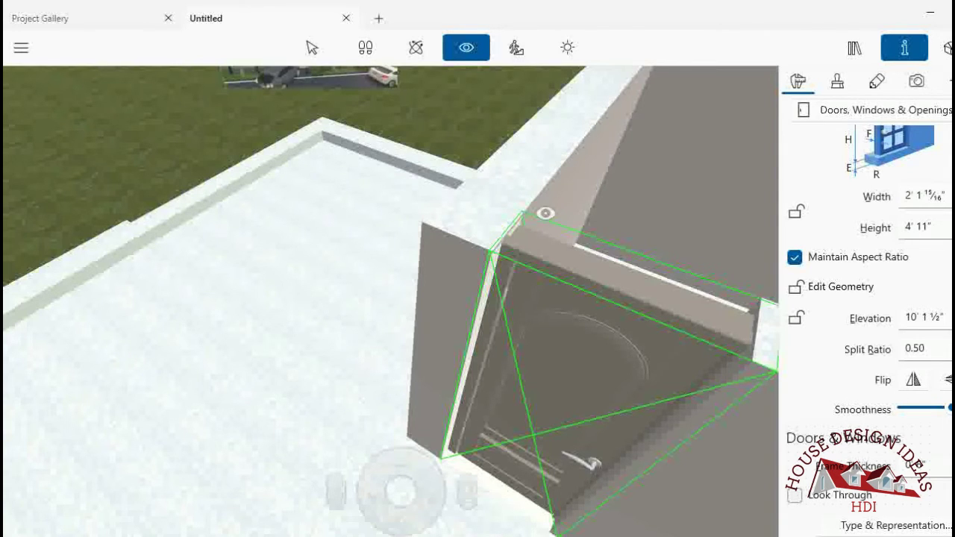
pyautogui.moveTo(526, 261); pyautogui.dragTo(544, 246)
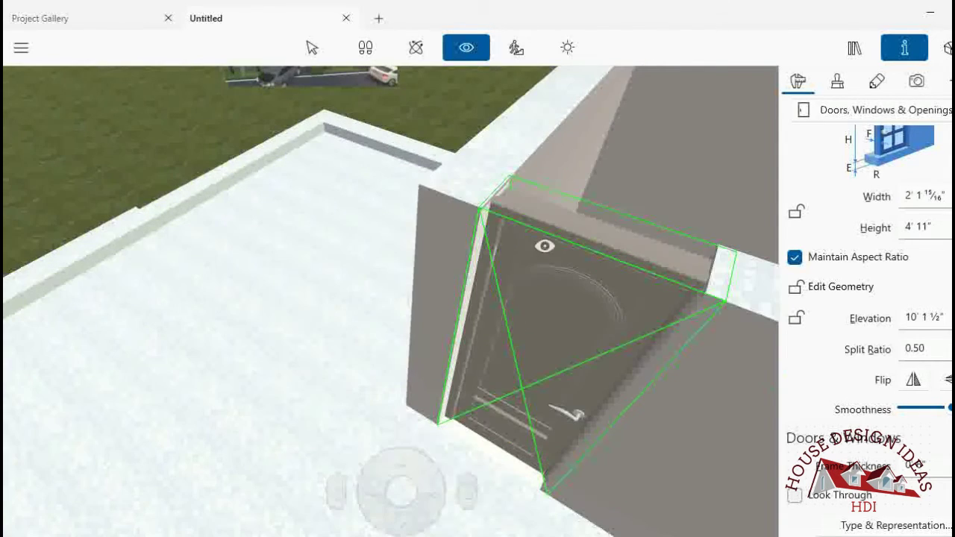
pyautogui.click(944, 48)
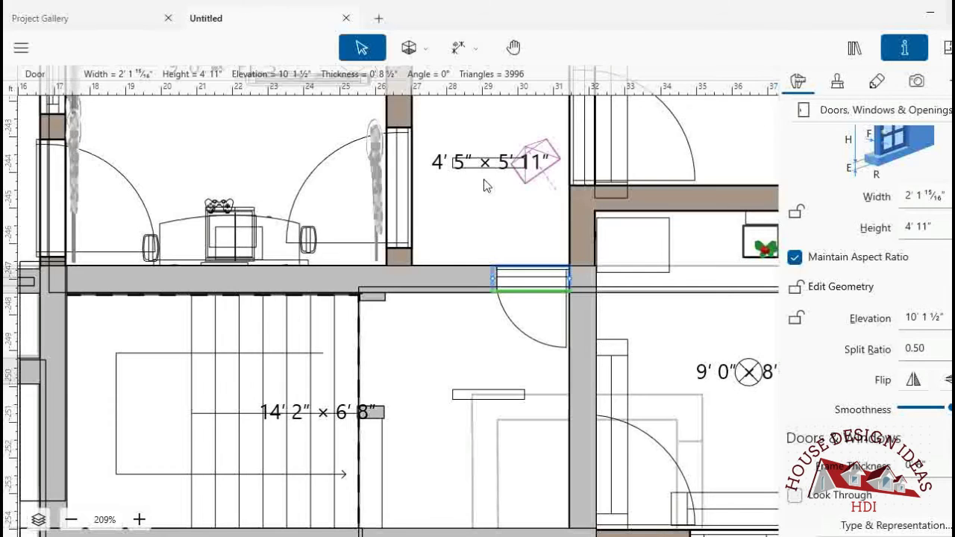
# - Deselect the door and zoom the plan out to 84% to show the whole upper floor and top bathroom
pyautogui.scroll(-5, 501, 193)
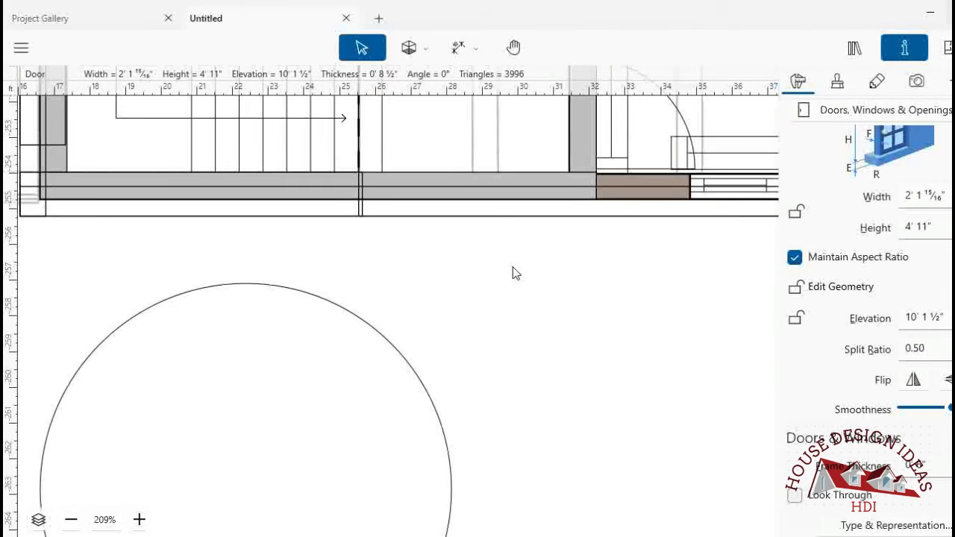
pyautogui.click(514, 273)
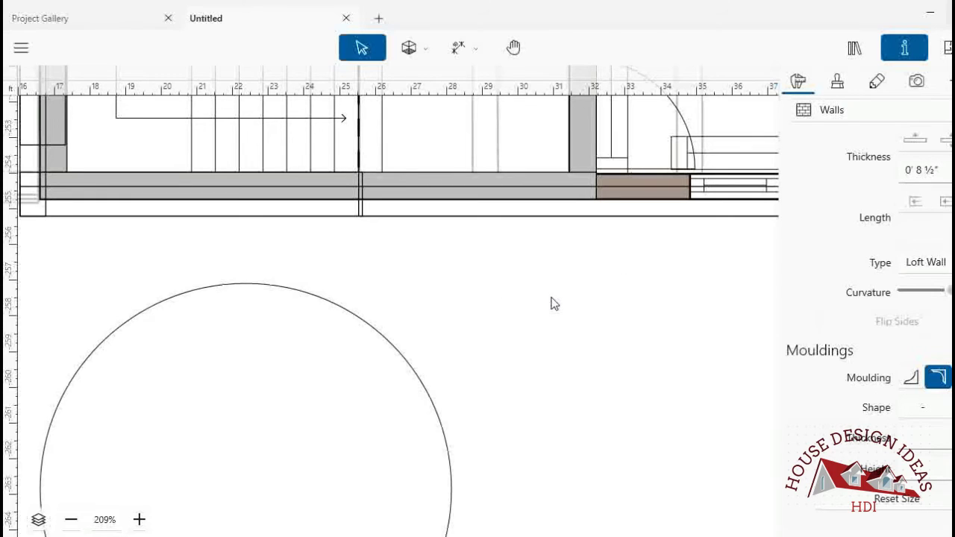
pyautogui.scroll(3, 554, 304)
pyautogui.scroll(-2, 550, 290)
pyautogui.scroll(-2, 550, 291)
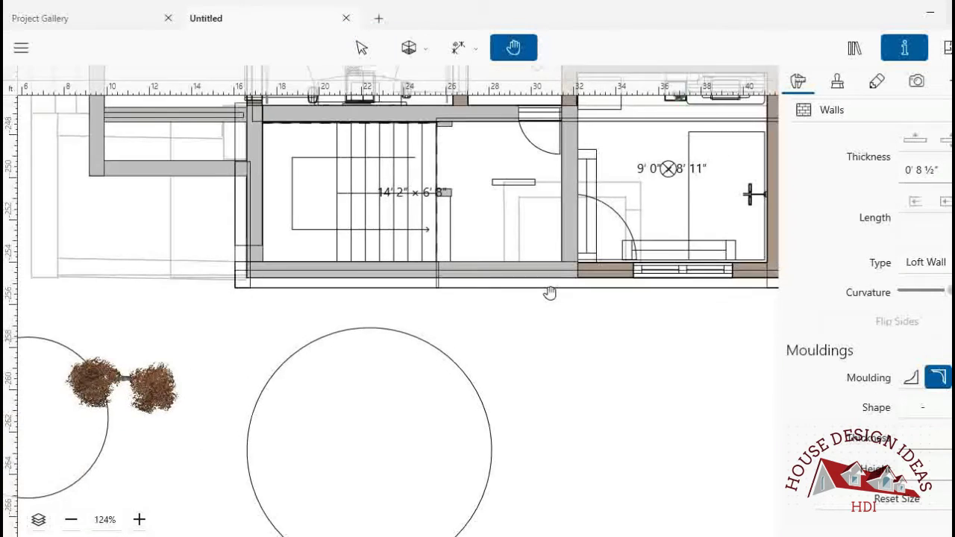
pyautogui.scroll(-1, 549, 292)
pyautogui.scroll(3, 549, 292)
pyautogui.scroll(-1, 581, 291)
pyautogui.scroll(-1, 599, 289)
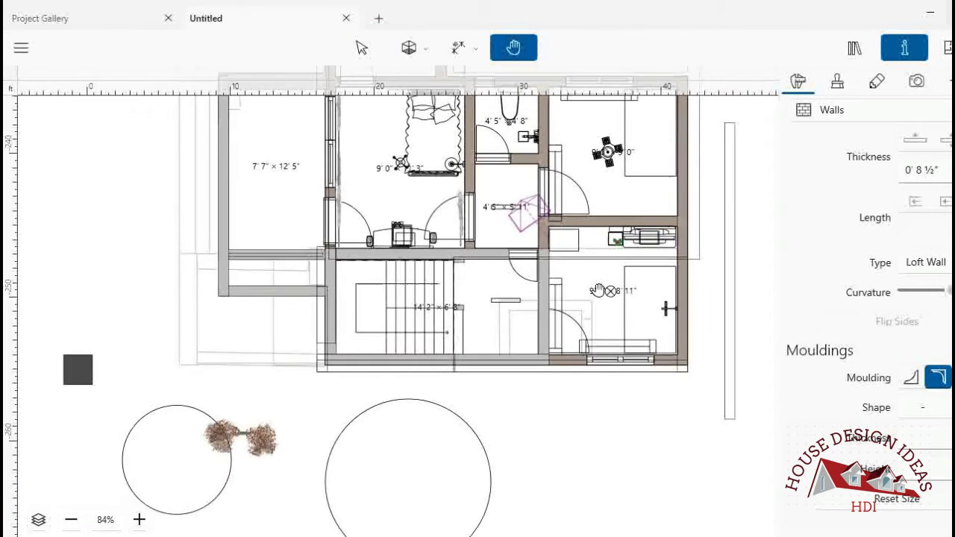
pyautogui.scroll(1, 619, 178)
pyautogui.scroll(2, 701, 153)
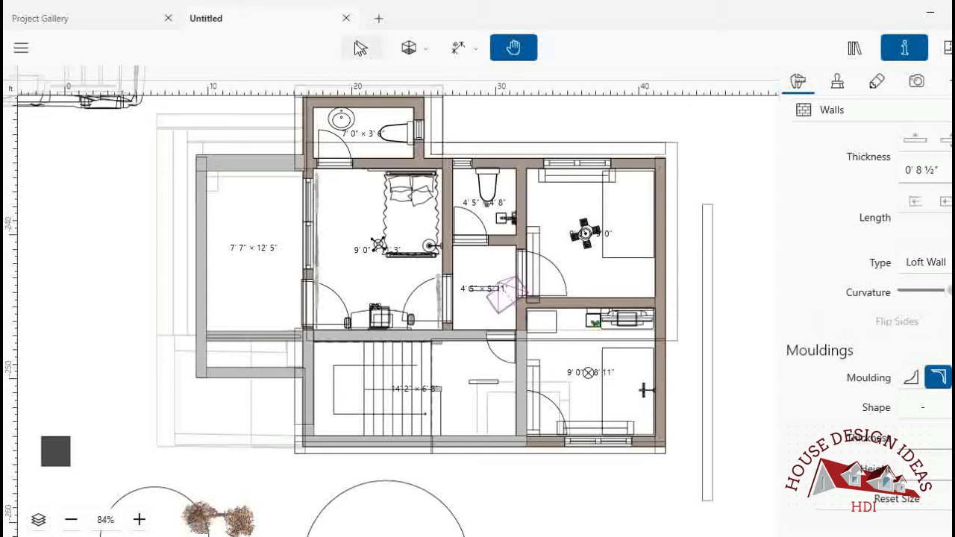
pyautogui.click(362, 47)
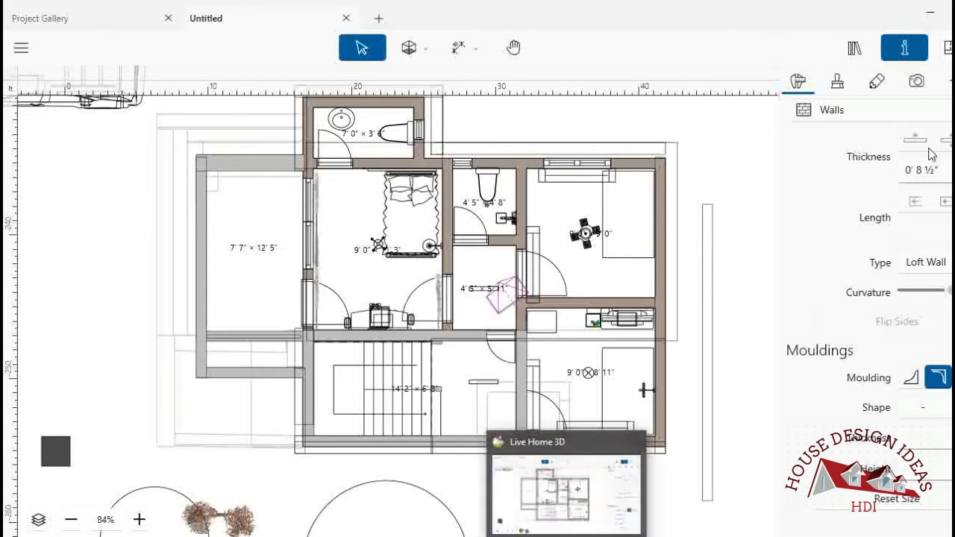
# - In 3D, select the wall-cap block above the rooftop door and display its materials
pyautogui.click(946, 47)
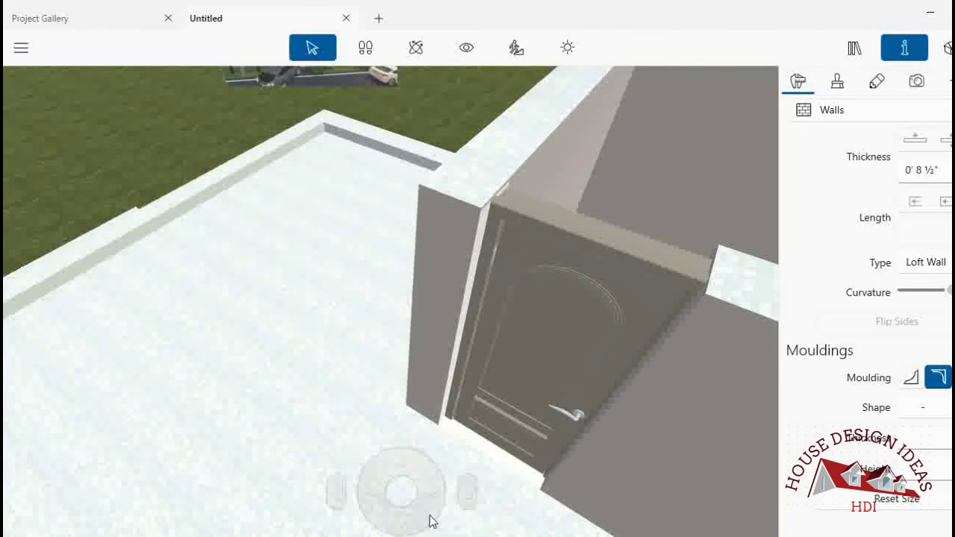
pyautogui.moveTo(433, 518); pyautogui.dragTo(341, 390)
pyautogui.click(282, 165)
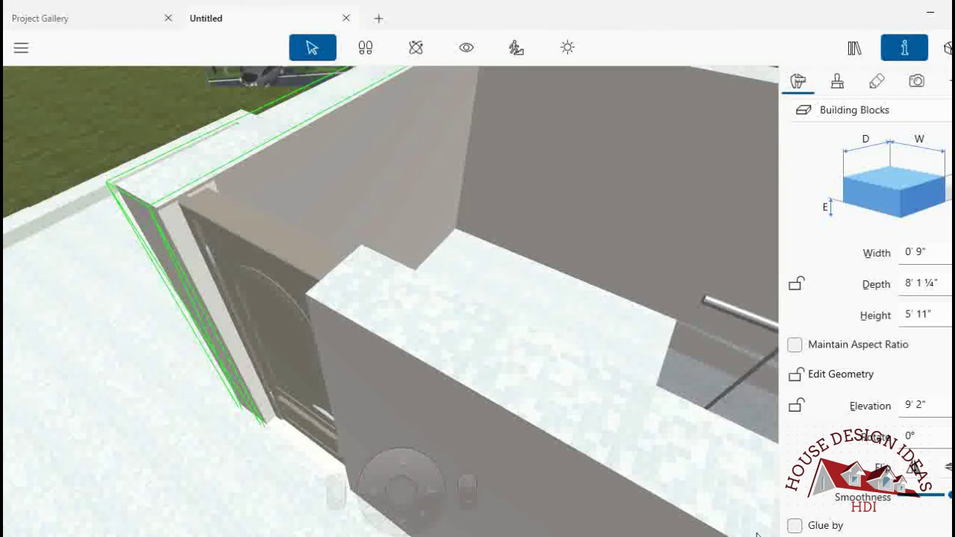
pyautogui.click(875, 82)
pyautogui.click(835, 82)
pyautogui.click(813, 185)
pyautogui.click(829, 212)
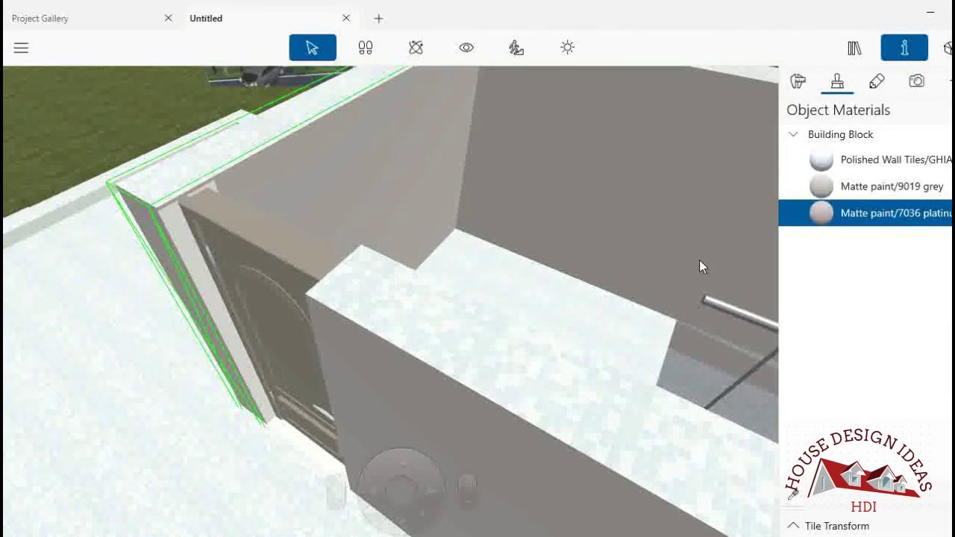
# - Apply Polished Wall Tiles to the block's side, back and left wall faces
pyautogui.moveTo(821, 158); pyautogui.dragTo(172, 219)
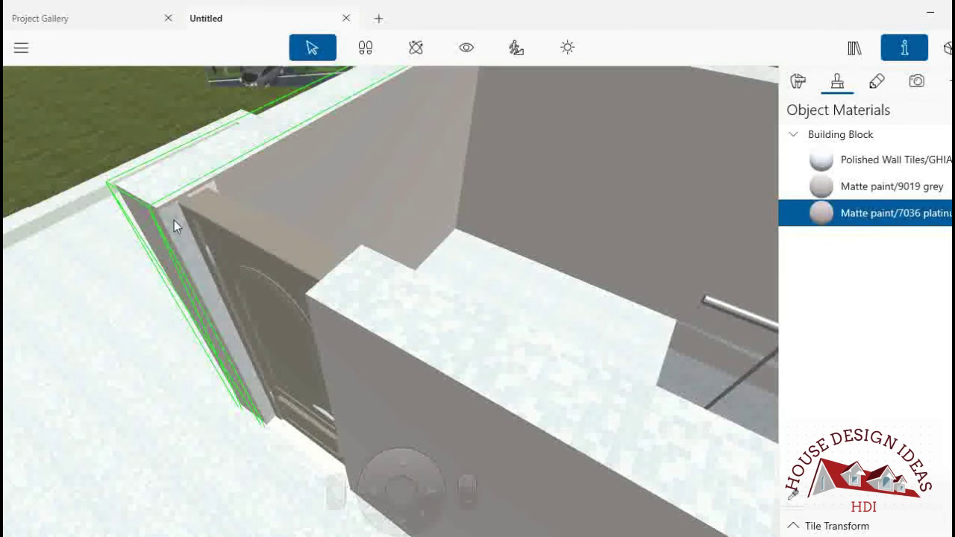
pyautogui.moveTo(821, 159); pyautogui.dragTo(485, 161)
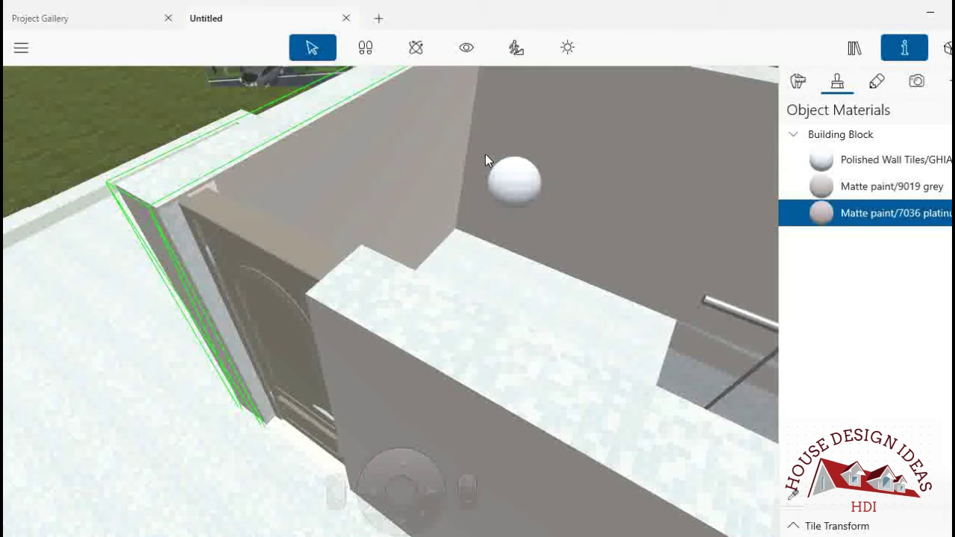
pyautogui.moveTo(485, 155); pyautogui.dragTo(571, 152)
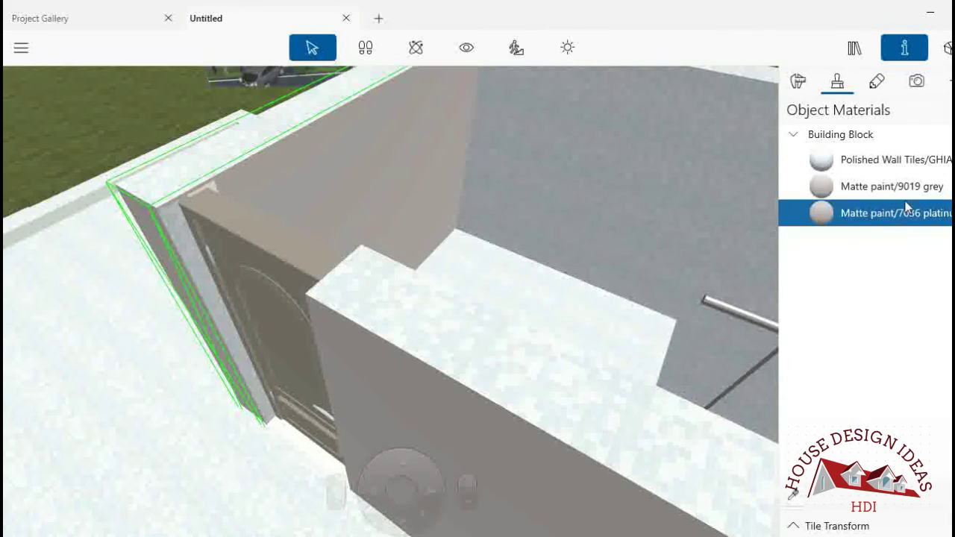
pyautogui.moveTo(545, 149); pyautogui.dragTo(324, 140)
pyautogui.moveTo(820, 159); pyautogui.dragTo(210, 184)
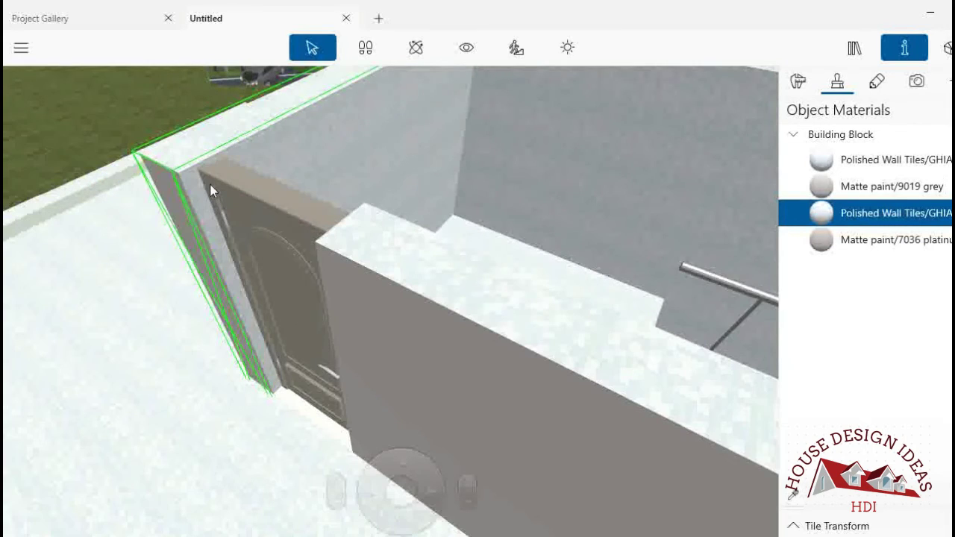
# - Finish the enclosure's right wall face in Polished Wall Tiles as well
pyautogui.click(466, 47)
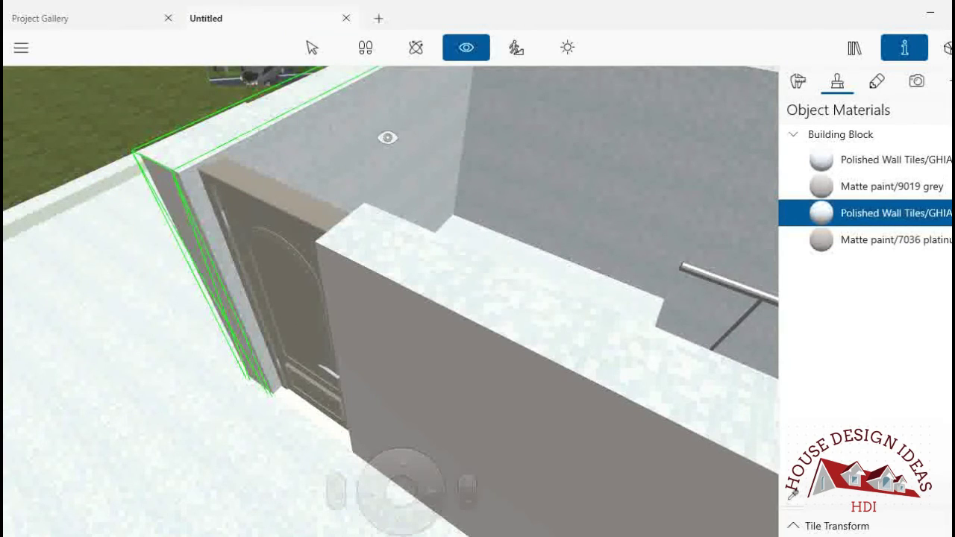
pyautogui.moveTo(386, 138); pyautogui.dragTo(741, 124)
pyautogui.moveTo(820, 212); pyautogui.dragTo(631, 190)
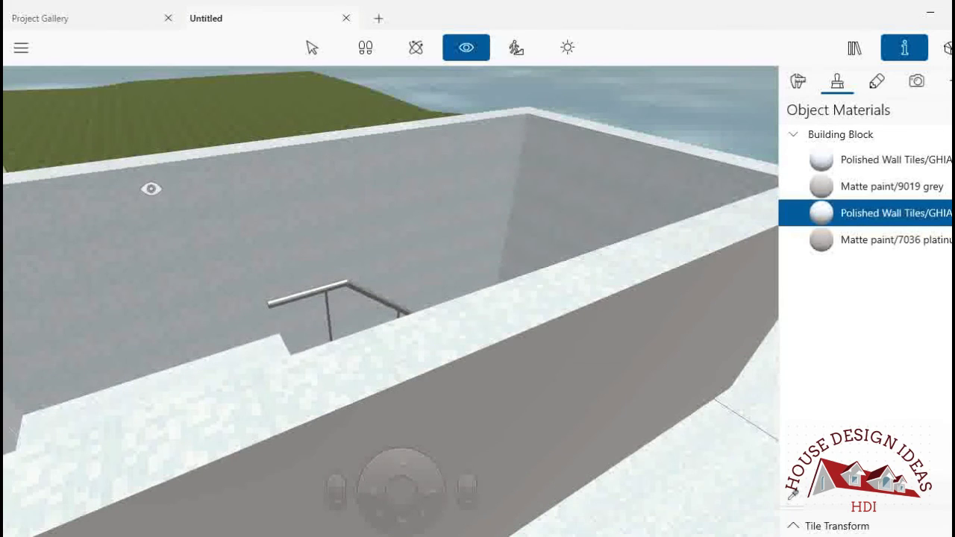
pyautogui.moveTo(151, 187)
pyautogui.mouseDown()
pyautogui.moveTo(301, 303)
pyautogui.moveTo(215, 249)
pyautogui.moveTo(298, 439)
pyautogui.moveTo(390, 286)
pyautogui.mouseUp()
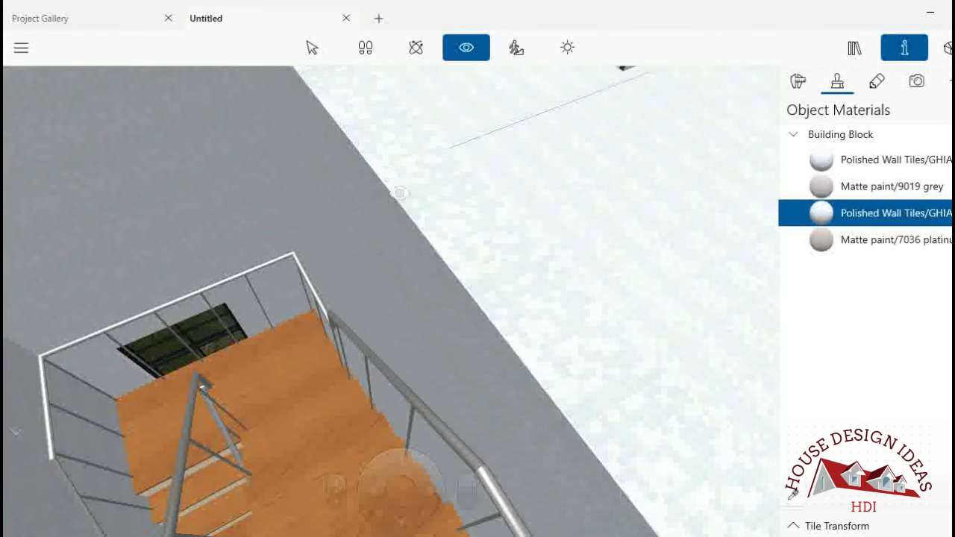
pyautogui.moveTo(467, 161)
pyautogui.mouseDown()
pyautogui.moveTo(112, 202)
pyautogui.moveTo(209, 283)
pyautogui.moveTo(262, 201)
pyautogui.moveTo(202, 322)
pyautogui.moveTo(260, 201)
pyautogui.mouseUp()
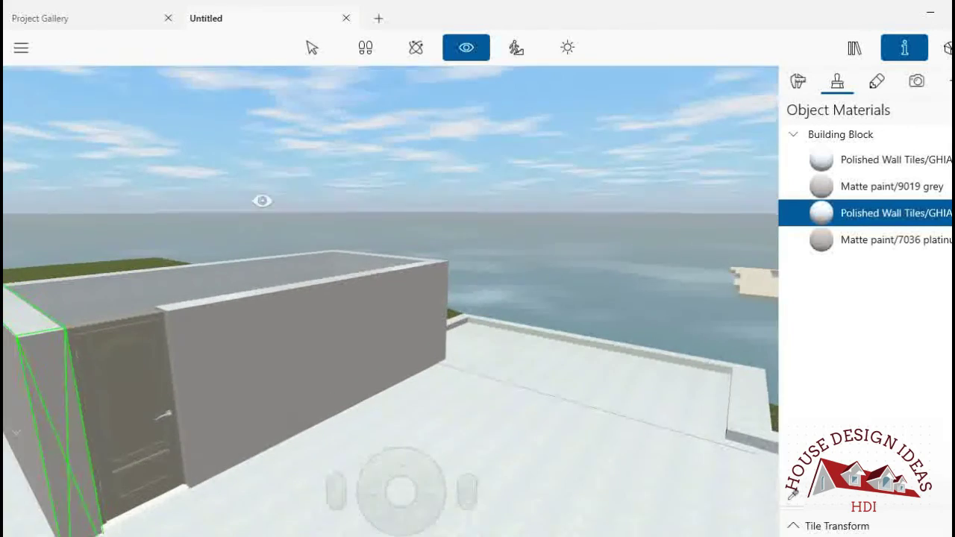
# - Fly over the roof, inspect the roof slab's options, and return to the 2D plan
pyautogui.click(314, 49)
pyautogui.click(466, 47)
pyautogui.moveTo(146, 209); pyautogui.dragTo(445, 271)
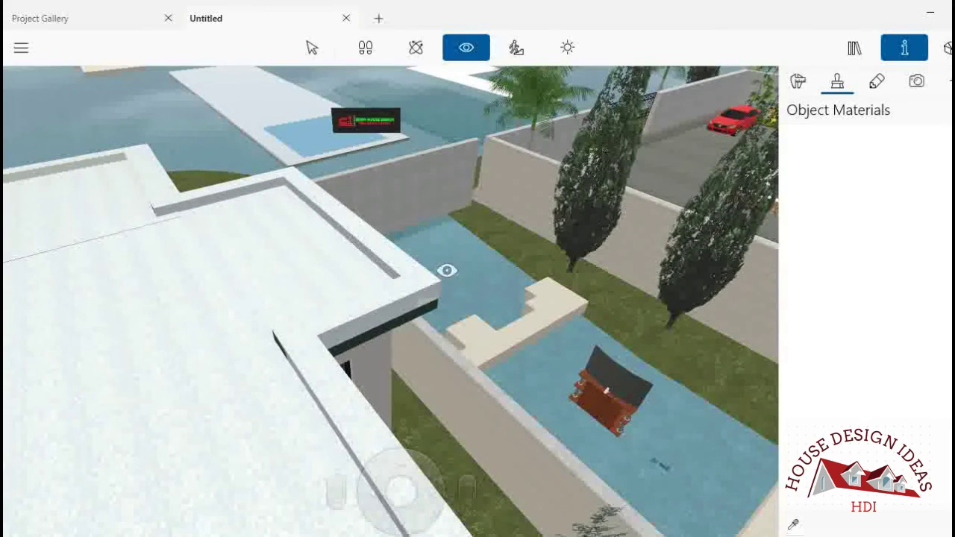
pyautogui.click(312, 47)
pyautogui.click(250, 250)
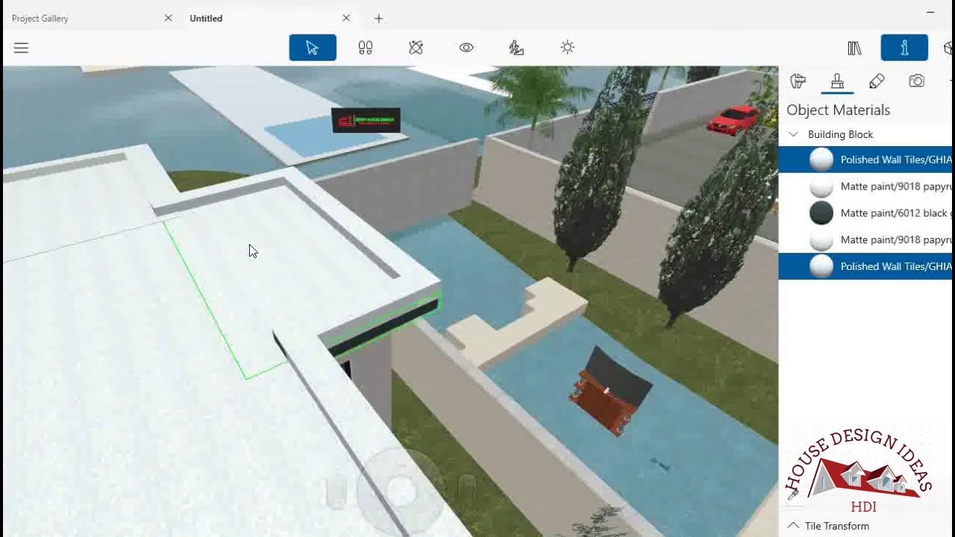
pyautogui.rightClick(249, 252)
pyautogui.click(293, 269)
pyautogui.click(946, 50)
# - Zoom the floor plan in around the stairs
pyautogui.click(854, 47)
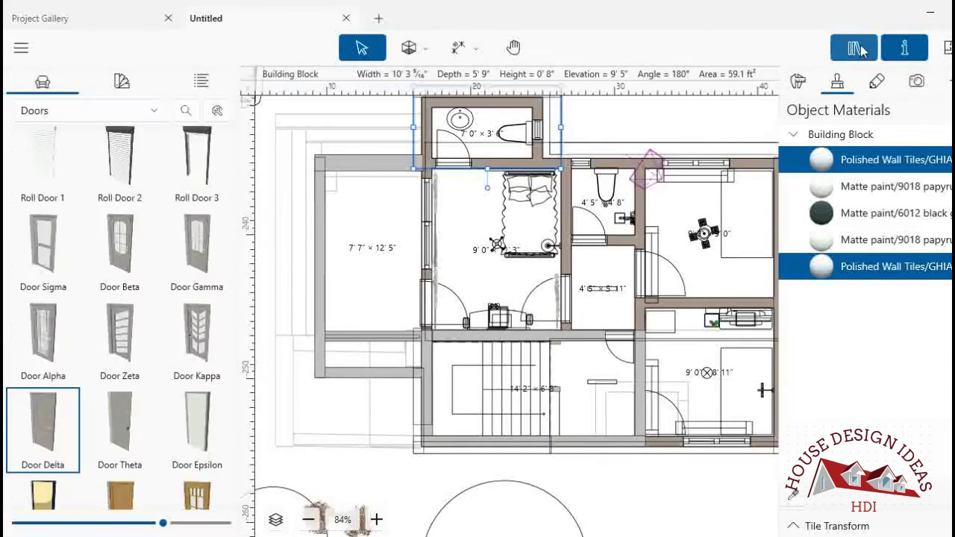
pyautogui.click(854, 47)
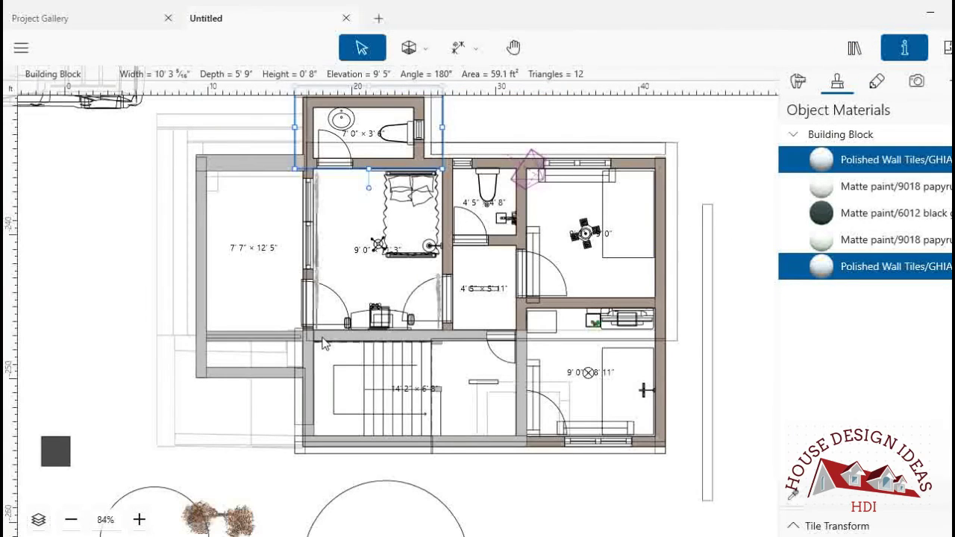
pyautogui.scroll(-2, 224, 433)
pyautogui.click(139, 519)
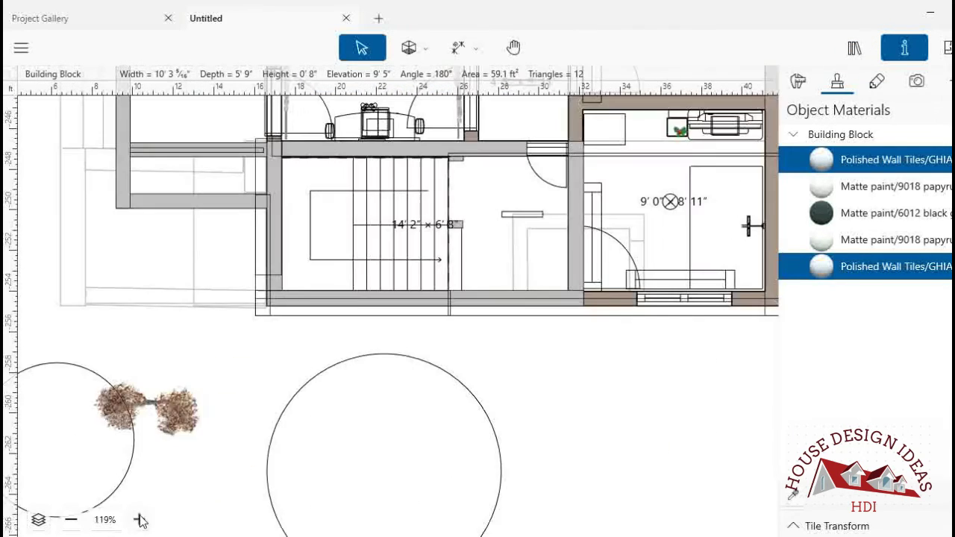
pyautogui.scroll(3, 288, 387)
pyautogui.scroll(-2, 280, 389)
pyautogui.scroll(-2, 287, 403)
# - Paste a copy of the building block over the stairs room and check it in 3D
pyautogui.rightClick(292, 350)
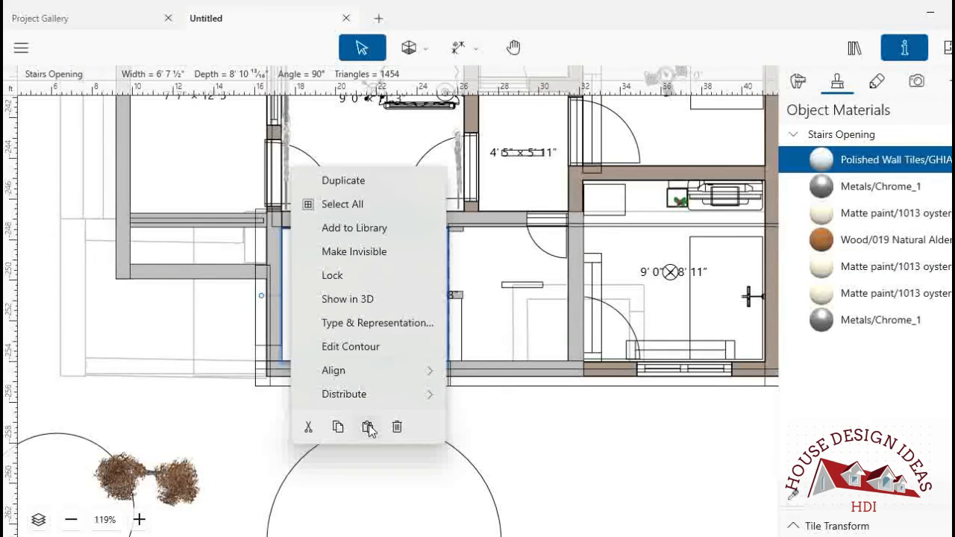
pyautogui.click(368, 427)
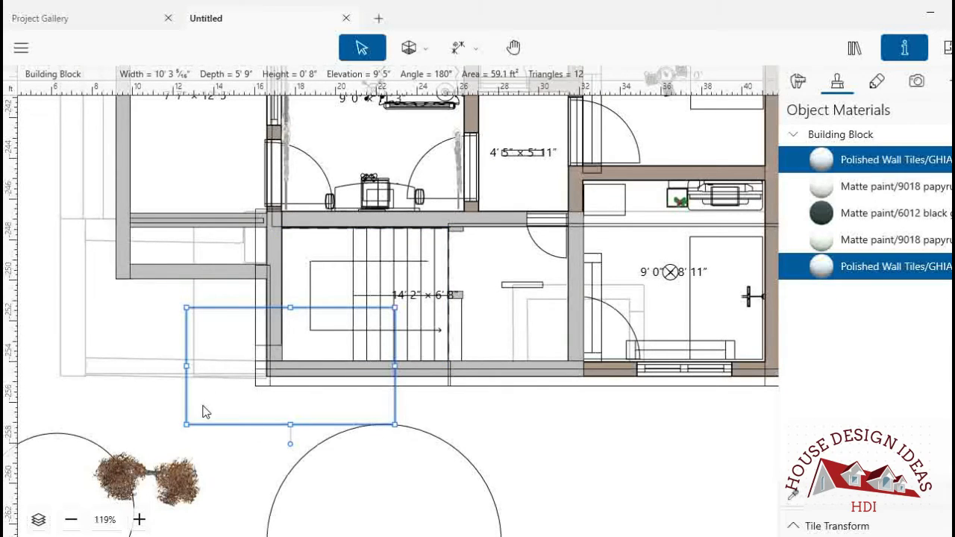
pyautogui.moveTo(207, 411)
pyautogui.mouseDown()
pyautogui.moveTo(319, 319)
pyautogui.moveTo(315, 301)
pyautogui.mouseUp()
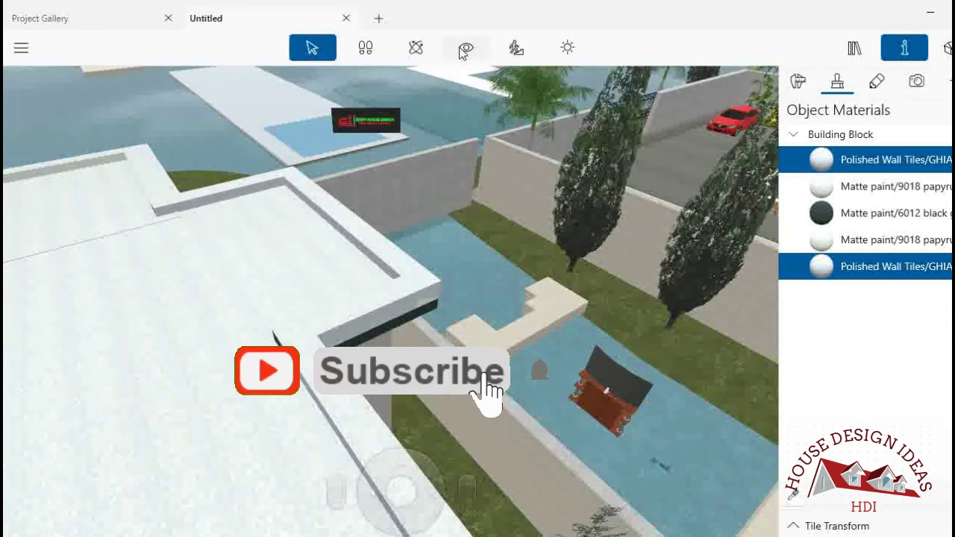
pyautogui.click(466, 47)
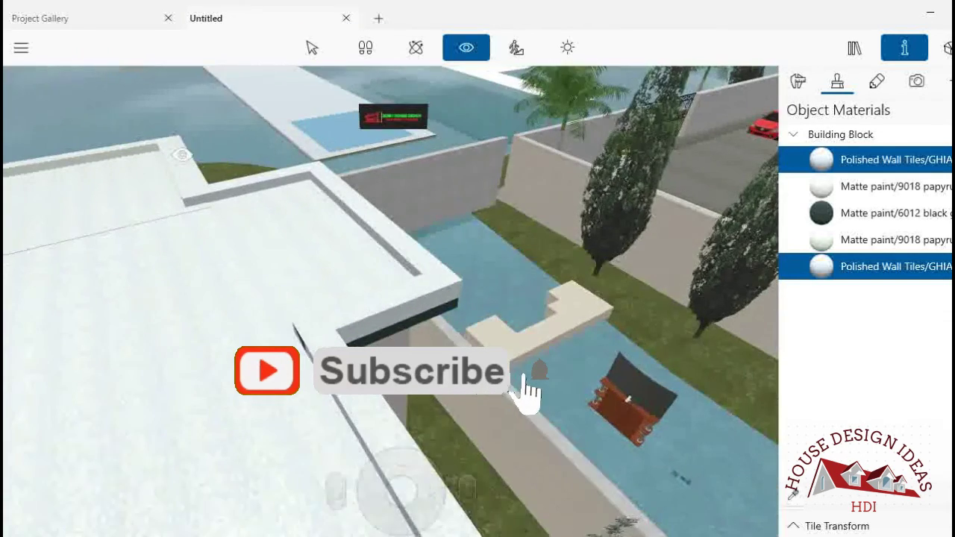
pyautogui.moveTo(401, 476); pyautogui.dragTo(396, 461)
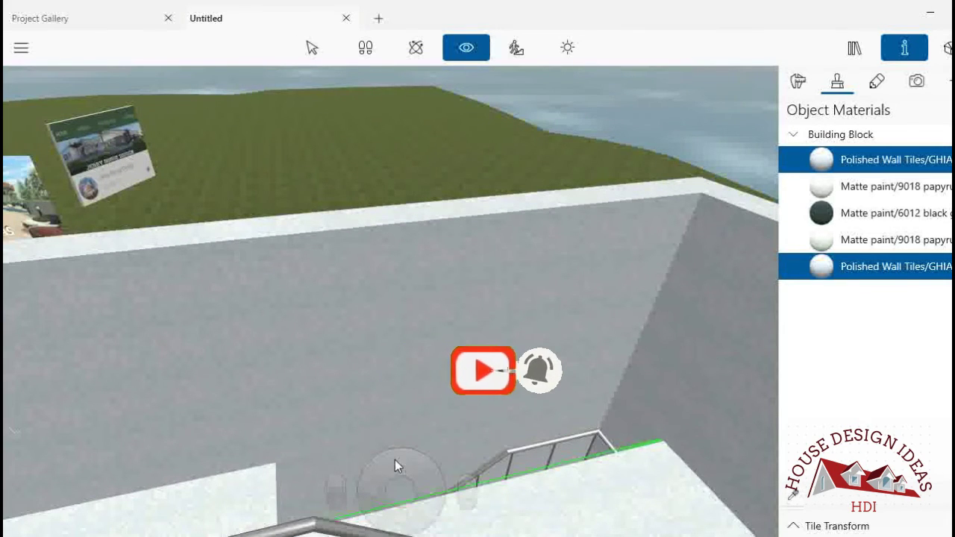
pyautogui.doubleClick(330, 187)
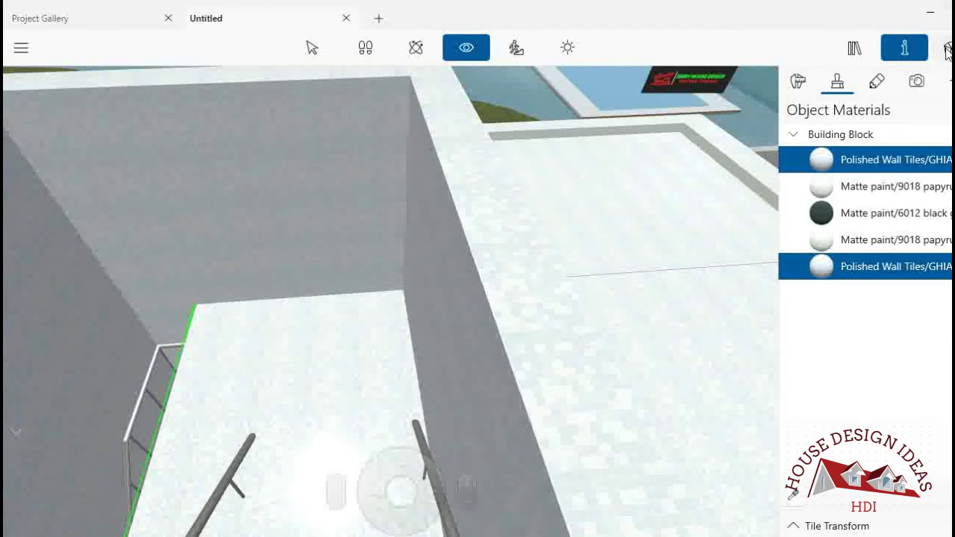
pyautogui.click(945, 49)
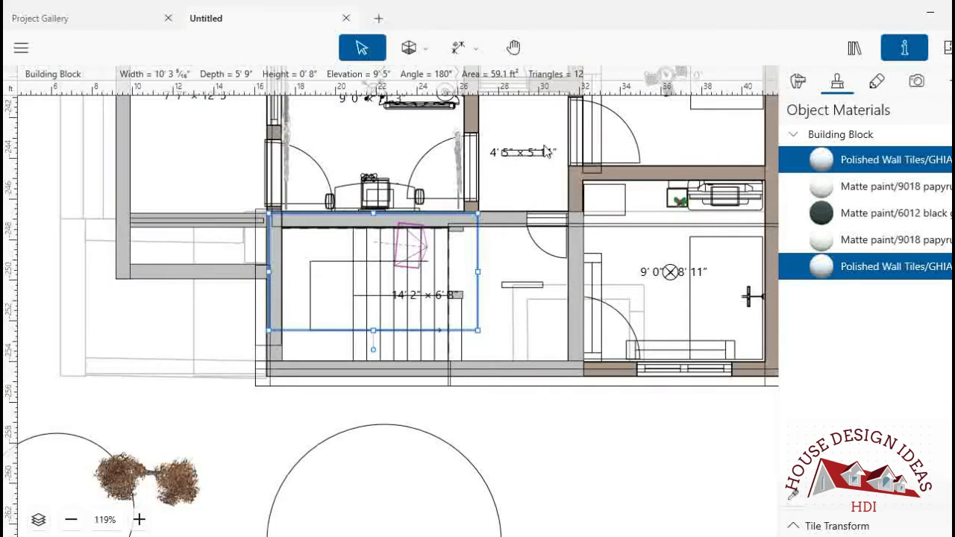
# - Raise the stairwell slab's elevation to 15' ½" in its properties
pyautogui.click(854, 47)
pyautogui.click(843, 50)
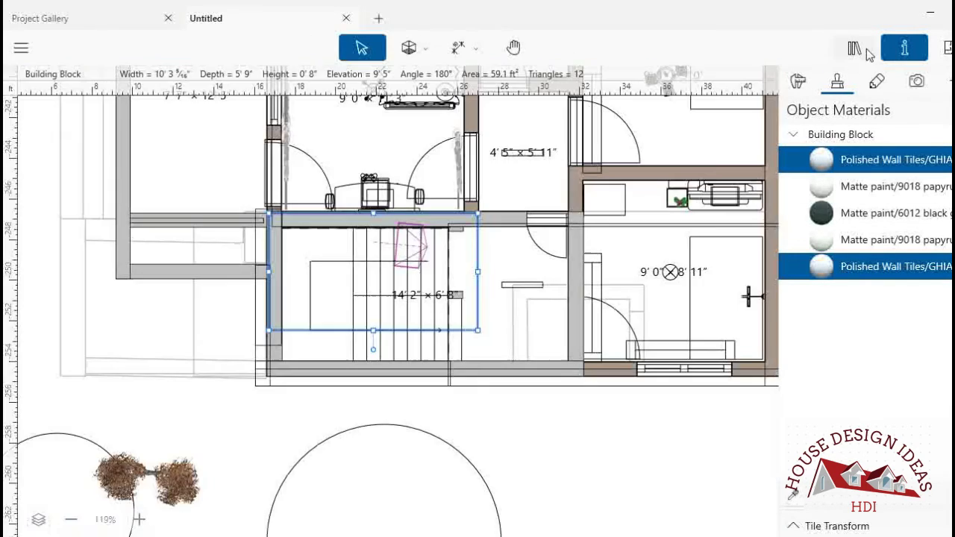
pyautogui.click(854, 47)
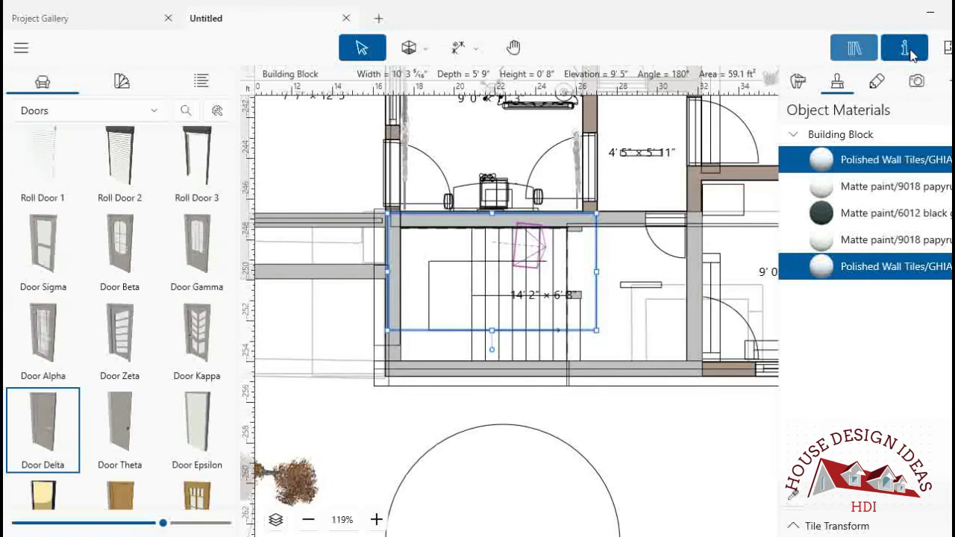
pyautogui.click(854, 47)
pyautogui.click(797, 81)
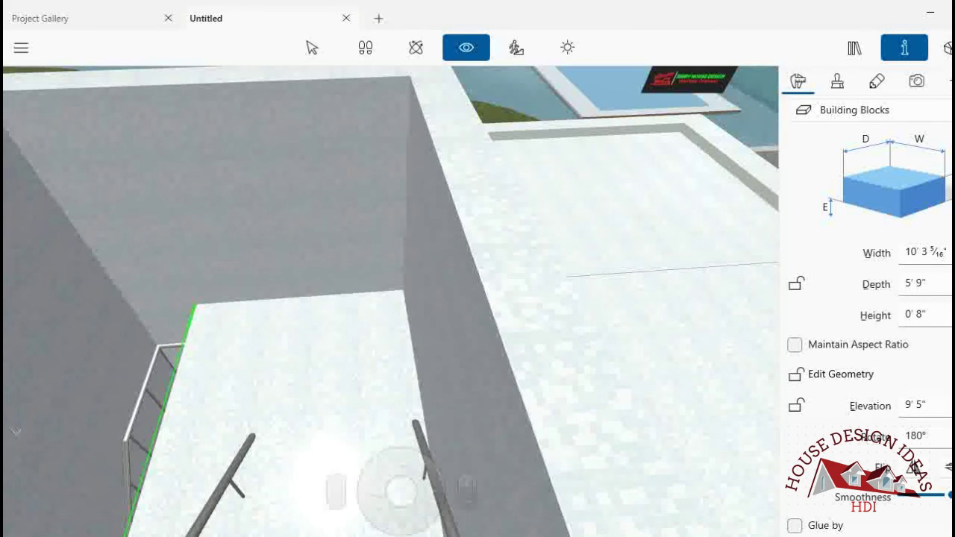
pyautogui.moveTo(870, 405); pyautogui.dragTo(953, 406)
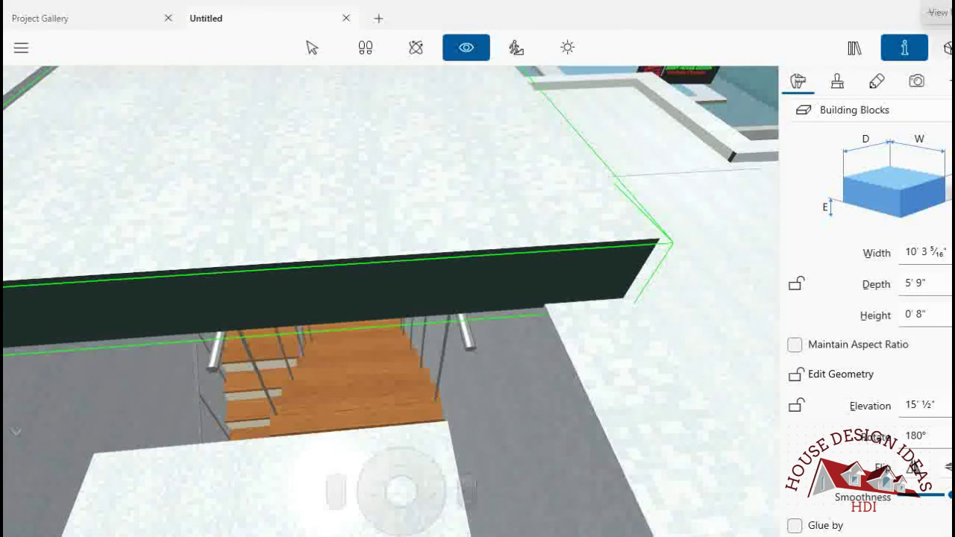
# - In the 2D plan, zoom in on the stairwell slab and extend its top edge over the wall
pyautogui.click(946, 47)
pyautogui.click(139, 520)
pyautogui.click(140, 519)
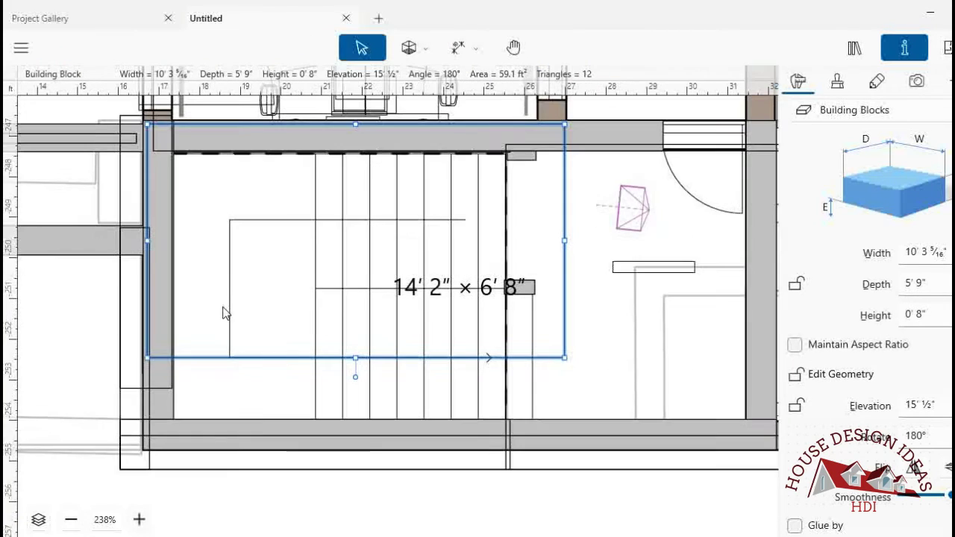
pyautogui.scroll(2, 351, 191)
pyautogui.click(355, 187)
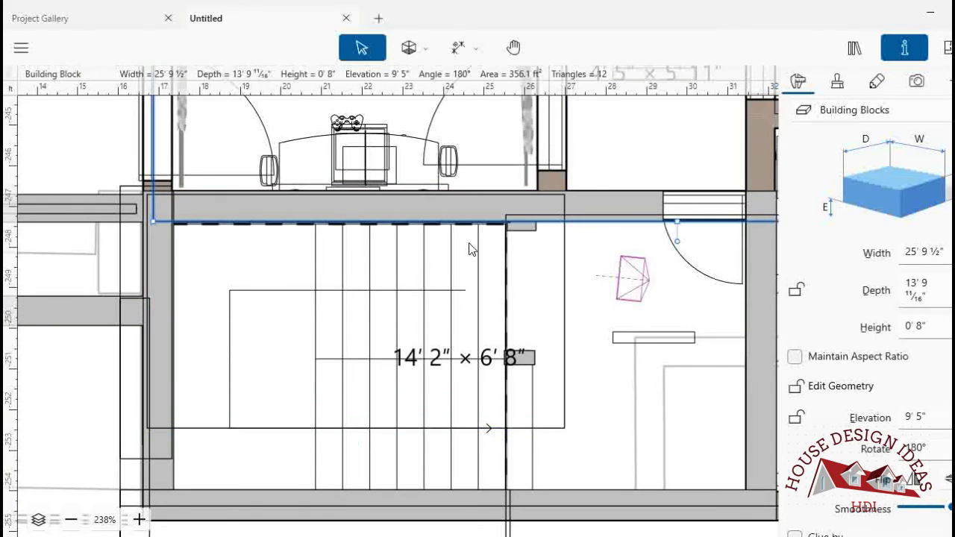
pyautogui.click(559, 280)
pyautogui.click(542, 272)
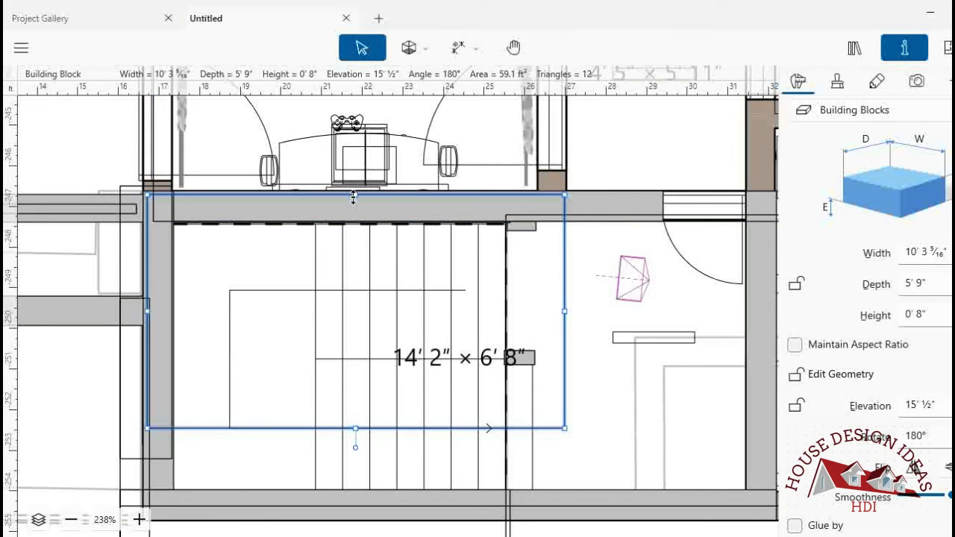
pyautogui.moveTo(354, 196); pyautogui.dragTo(355, 174)
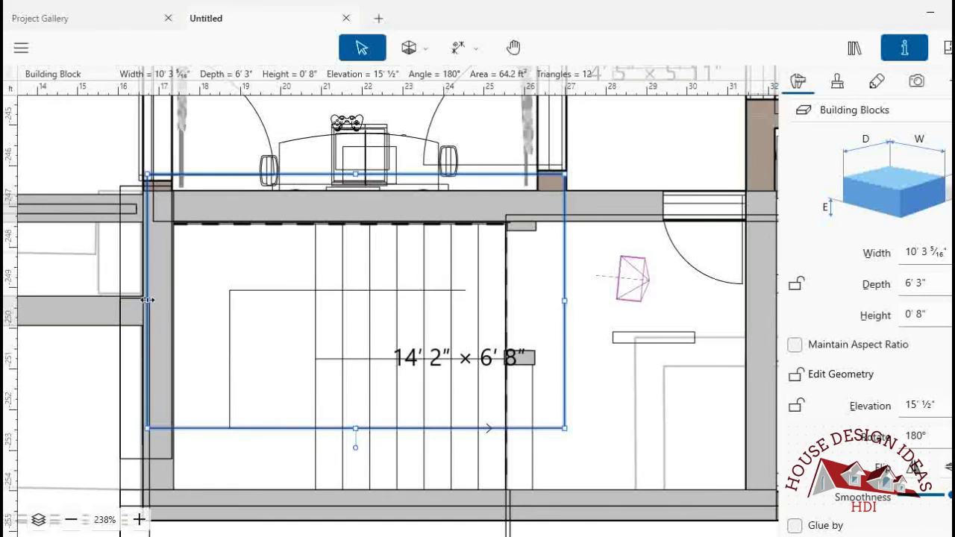
pyautogui.moveTo(147, 300); pyautogui.dragTo(121, 300)
pyautogui.scroll(-2, 249, 263)
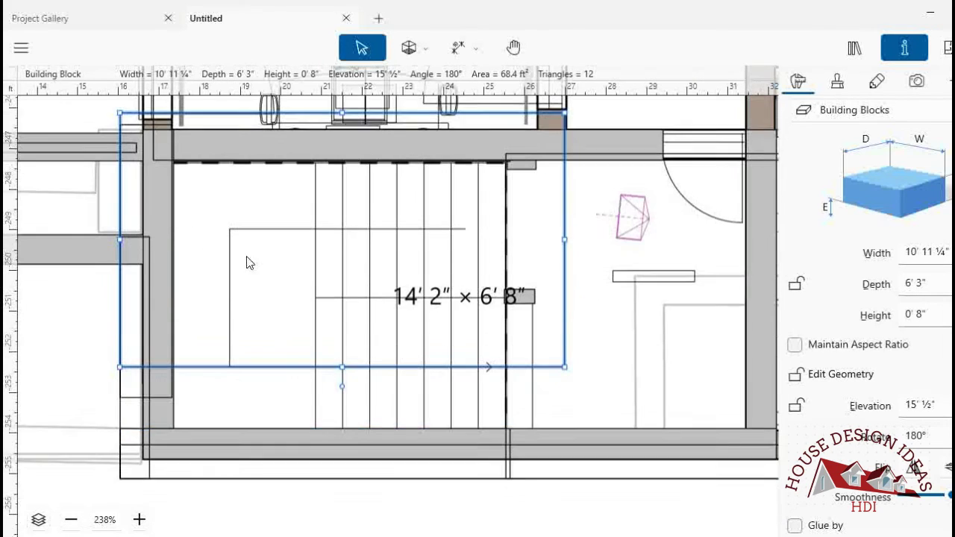
# - Stretch the slab to 9' 0" deep and extend its right edge to 16' 10" wide
pyautogui.moveTo(342, 375); pyautogui.dragTo(331, 443)
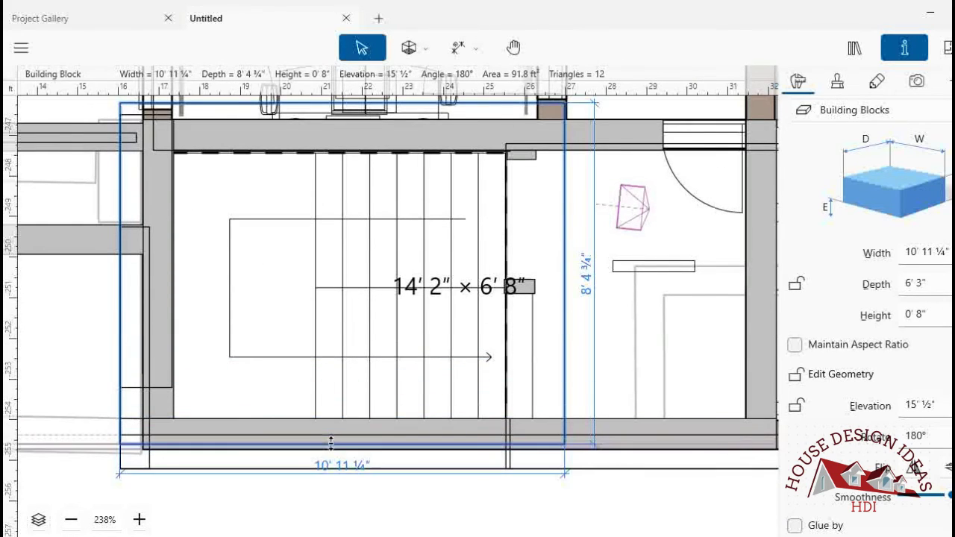
pyautogui.moveTo(330, 443); pyautogui.dragTo(332, 468)
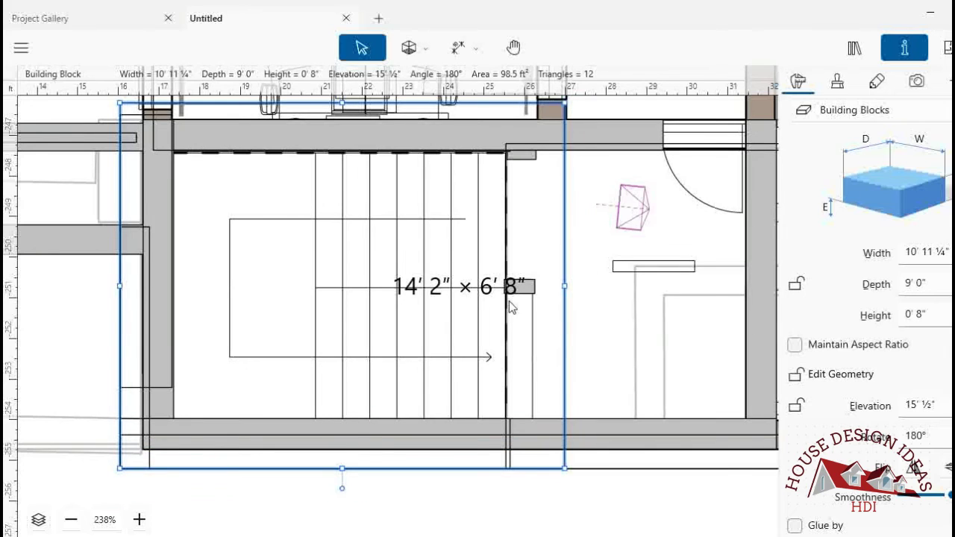
pyautogui.moveTo(686, 217); pyautogui.dragTo(382, 223)
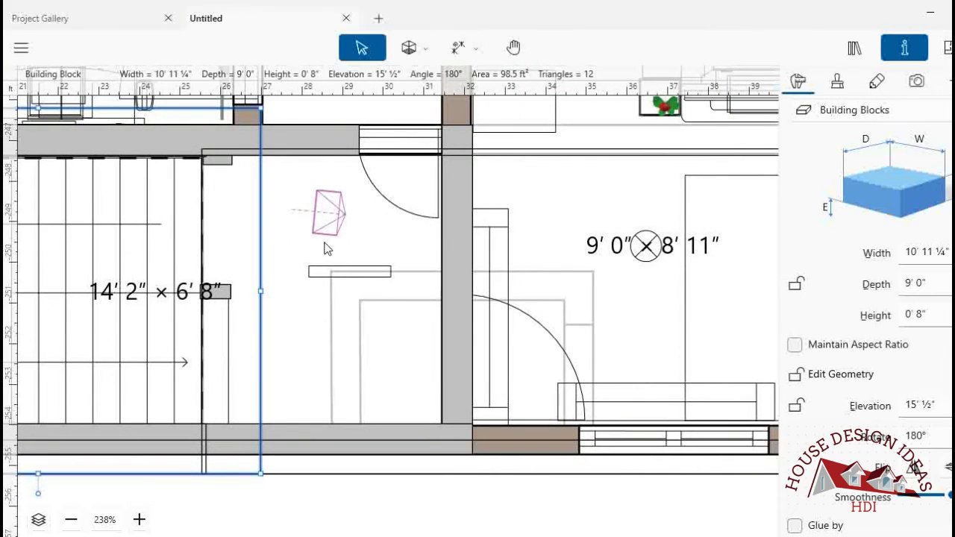
pyautogui.moveTo(260, 291); pyautogui.dragTo(503, 277)
# - In 3D, step back to view the raised slab capping the stair tower
pyautogui.click(945, 49)
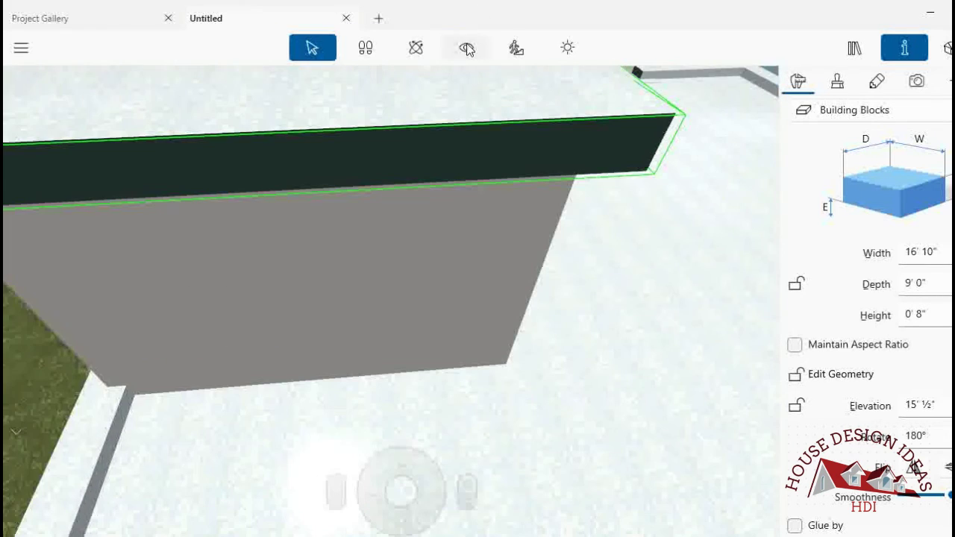
pyautogui.click(466, 47)
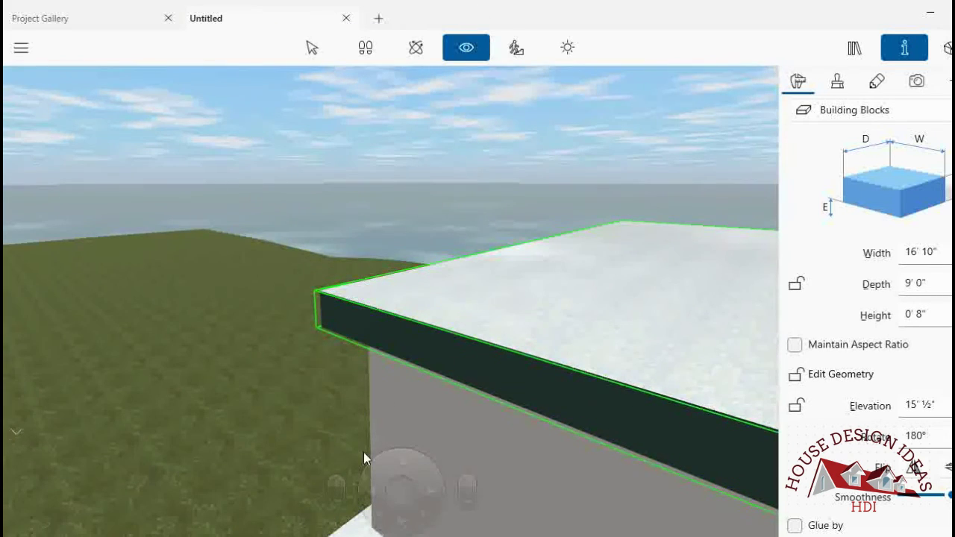
pyautogui.moveTo(365, 458)
pyautogui.mouseDown()
pyautogui.moveTo(565, 380)
pyautogui.moveTo(471, 331)
pyautogui.mouseUp()
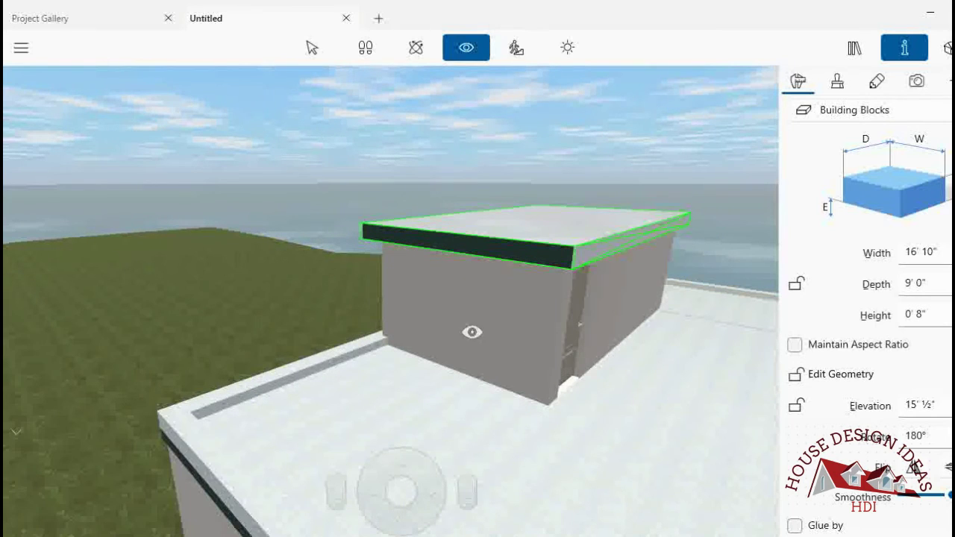
pyautogui.click(312, 48)
pyautogui.click(430, 519)
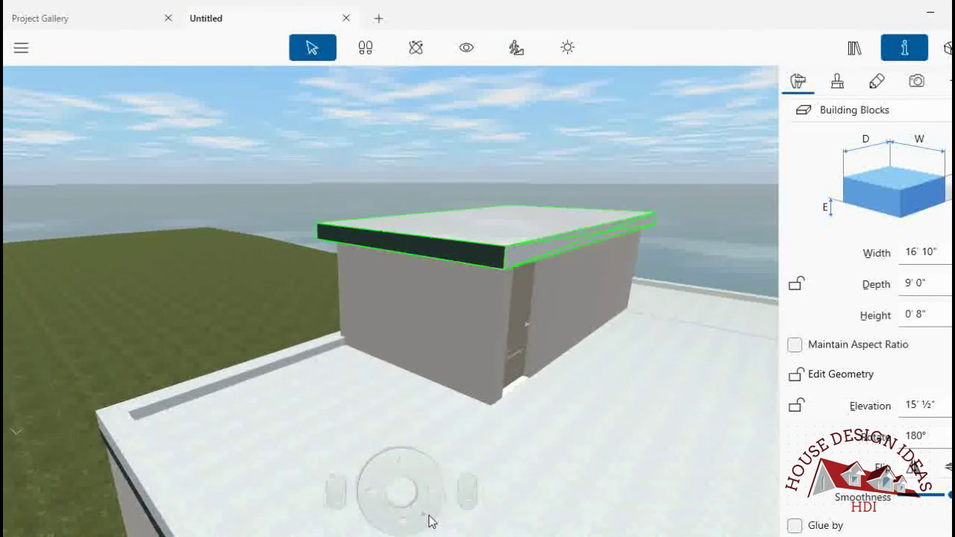
pyautogui.moveTo(430, 520)
pyautogui.mouseDown()
pyautogui.moveTo(425, 455)
pyautogui.moveTo(400, 453)
pyautogui.mouseUp()
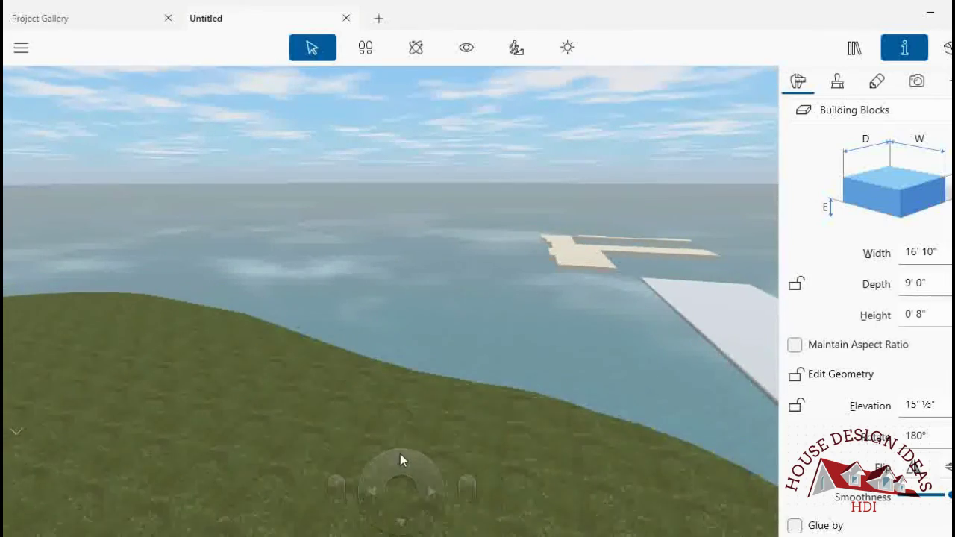
# - Walk the camera down and around to frame the front of the house
pyautogui.click(466, 48)
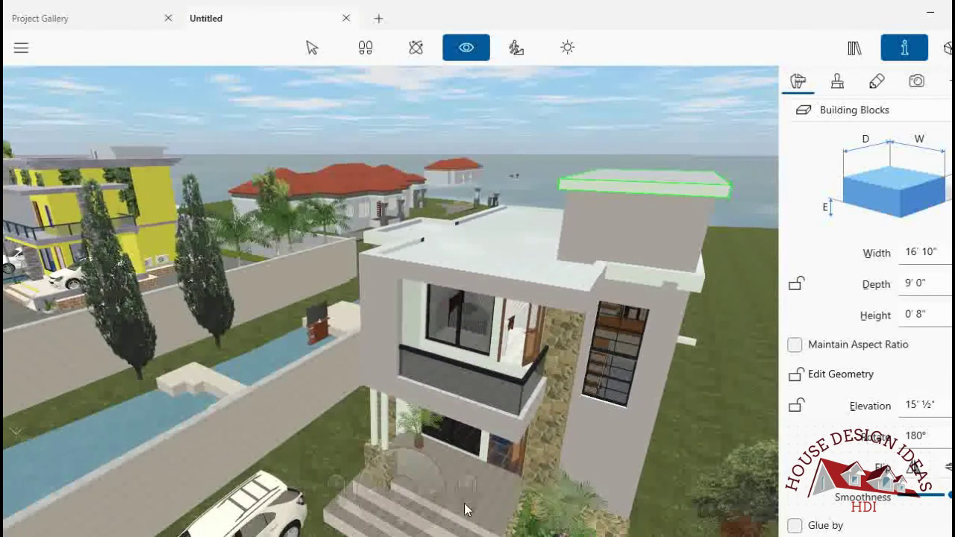
pyautogui.moveTo(464, 498)
pyautogui.mouseDown()
pyautogui.moveTo(466, 505)
pyautogui.moveTo(465, 483)
pyautogui.mouseUp()
pyautogui.moveTo(477, 279); pyautogui.dragTo(469, 278)
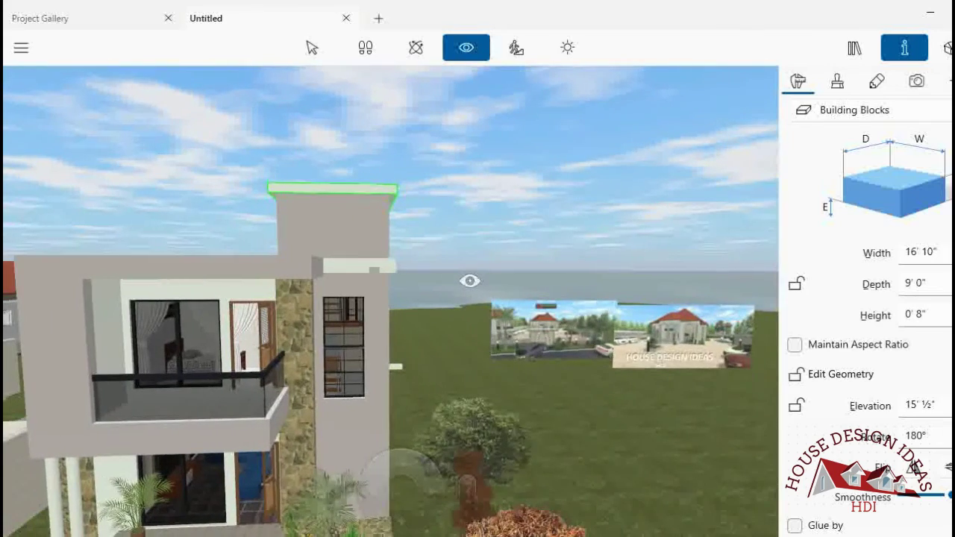
pyautogui.moveTo(466, 507); pyautogui.dragTo(466, 508)
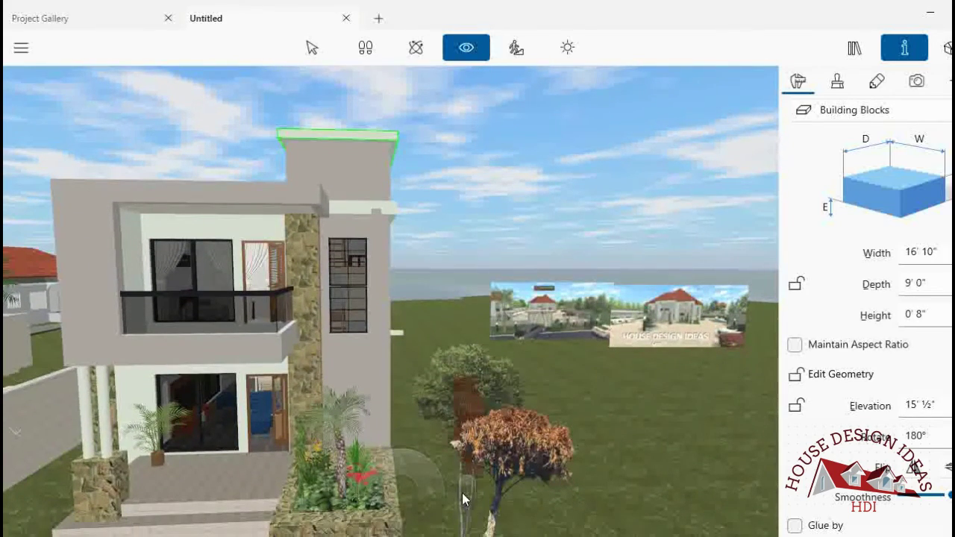
pyautogui.moveTo(590, 191); pyautogui.dragTo(582, 192)
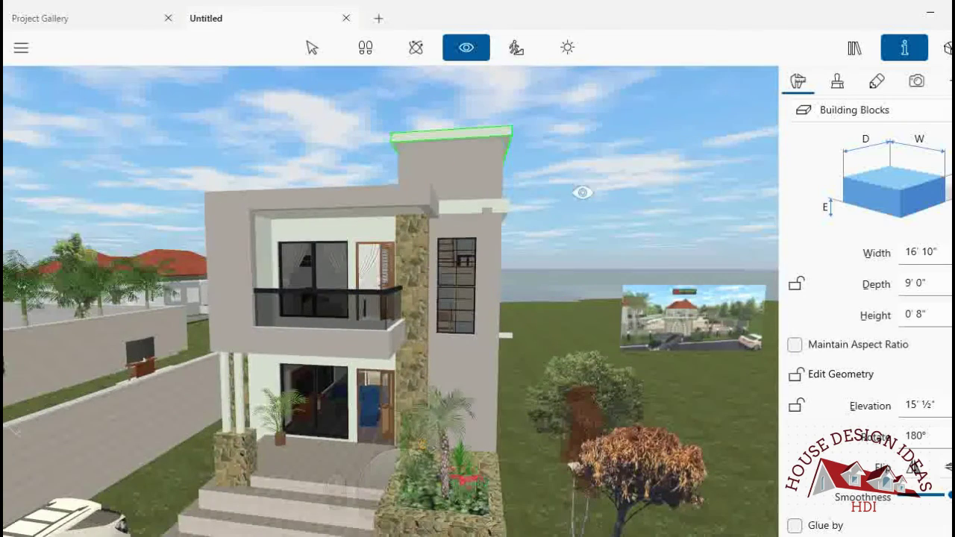
pyautogui.moveTo(436, 527); pyautogui.dragTo(437, 519)
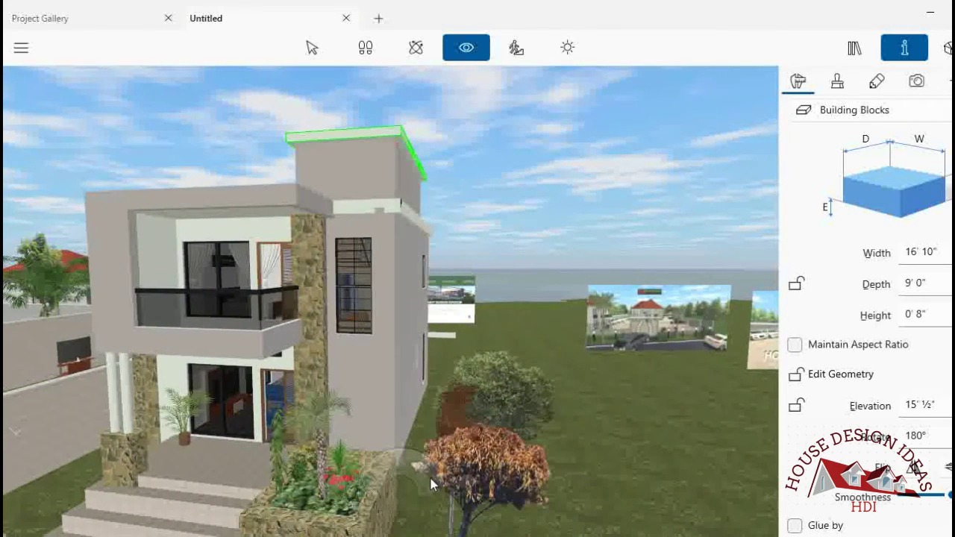
pyautogui.click(310, 49)
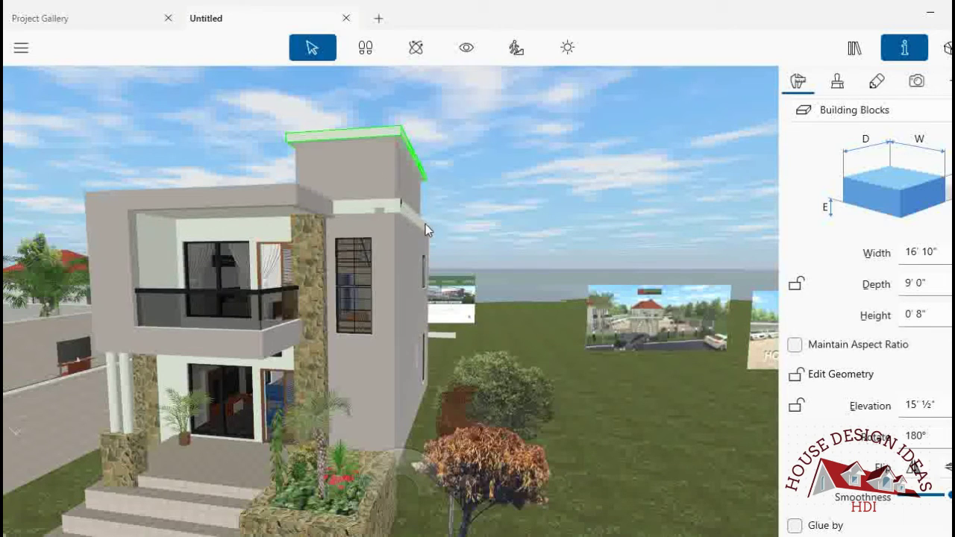
# - Select the ledge pieces beside the stair-tower window, move closer, then return to the 2D plan
pyautogui.click(425, 224)
pyautogui.click(361, 207)
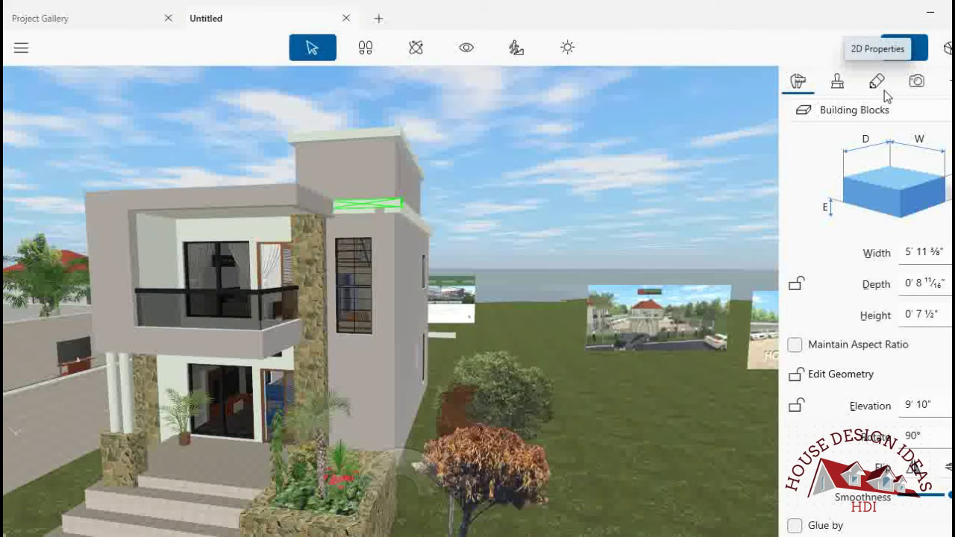
pyautogui.click(413, 218)
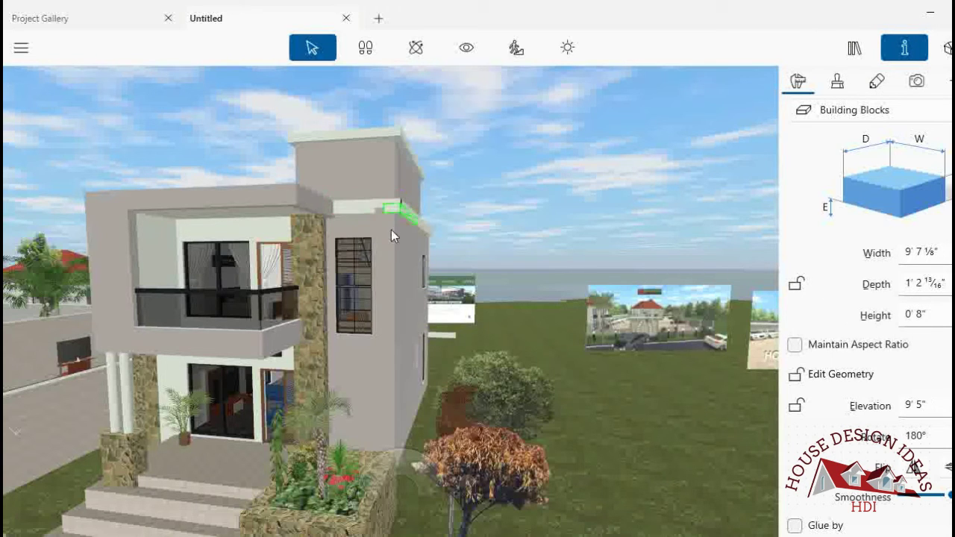
pyautogui.moveTo(410, 459); pyautogui.dragTo(411, 459)
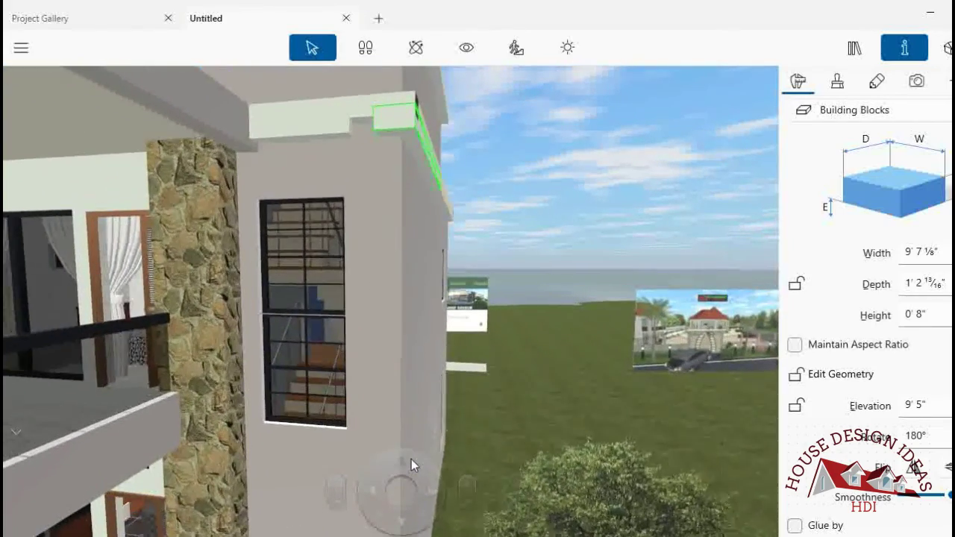
pyautogui.moveTo(411, 459); pyautogui.dragTo(411, 458)
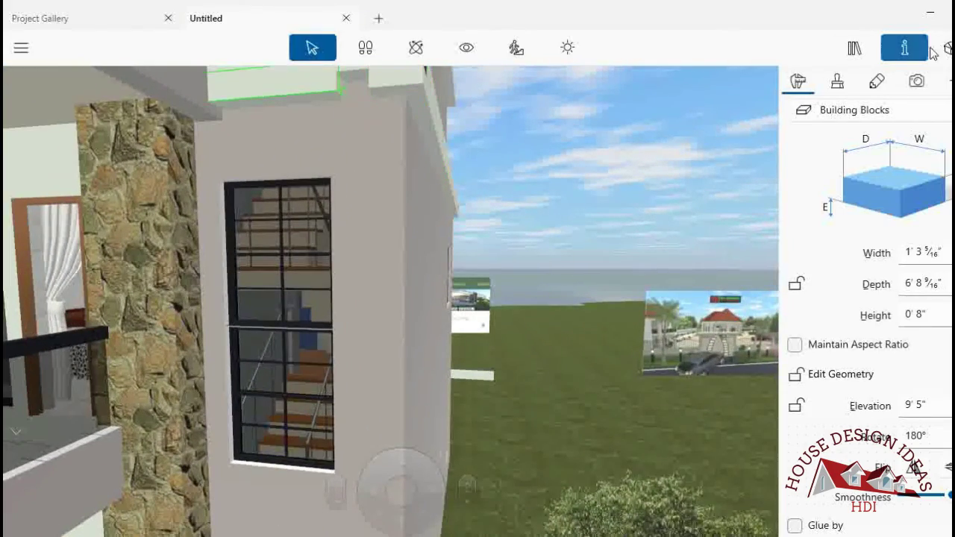
pyautogui.hotkey('ctrl', '1')
pyautogui.click(513, 47)
# - Stretch the stairwell-side ledge block to 7' 10½" deep, reaching the bottom wall, and view it in 3D
pyautogui.moveTo(224, 254); pyautogui.dragTo(463, 233)
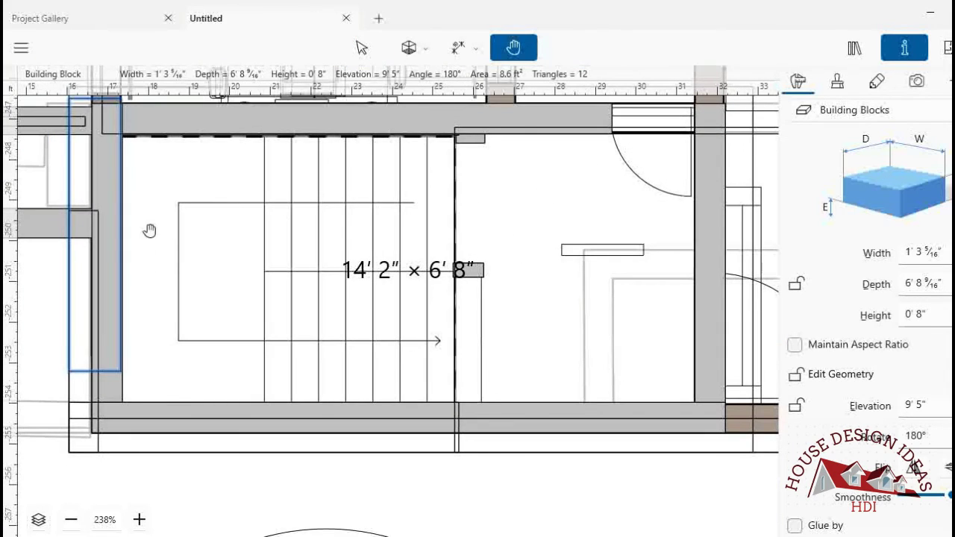
pyautogui.moveTo(149, 230); pyautogui.dragTo(335, 219)
pyautogui.scroll(1, 205, 349)
pyautogui.scroll(2, 206, 349)
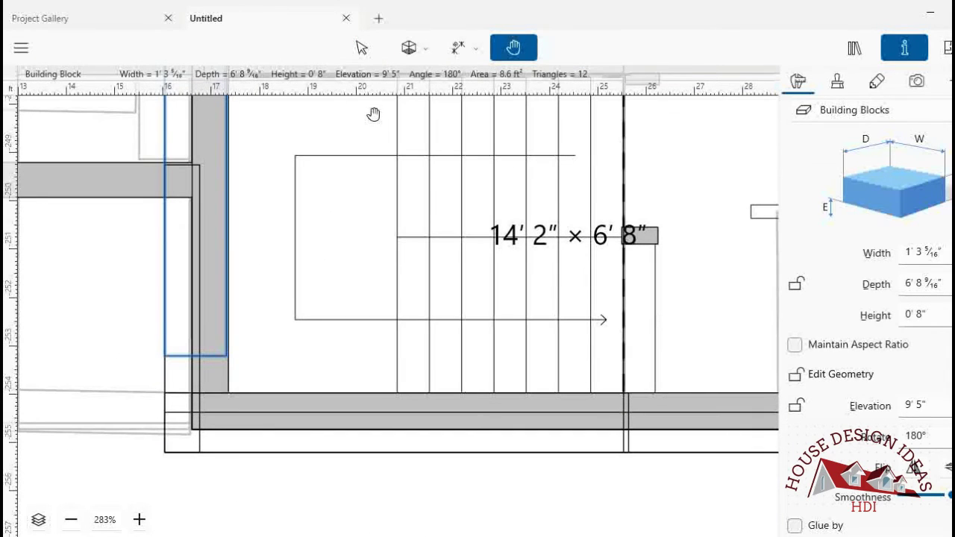
pyautogui.click(362, 47)
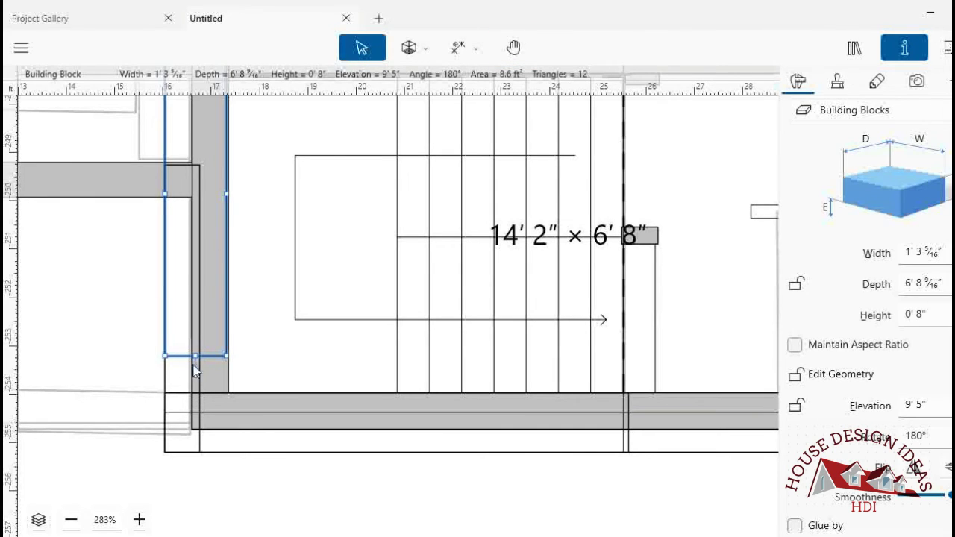
pyautogui.moveTo(194, 356); pyautogui.dragTo(195, 410)
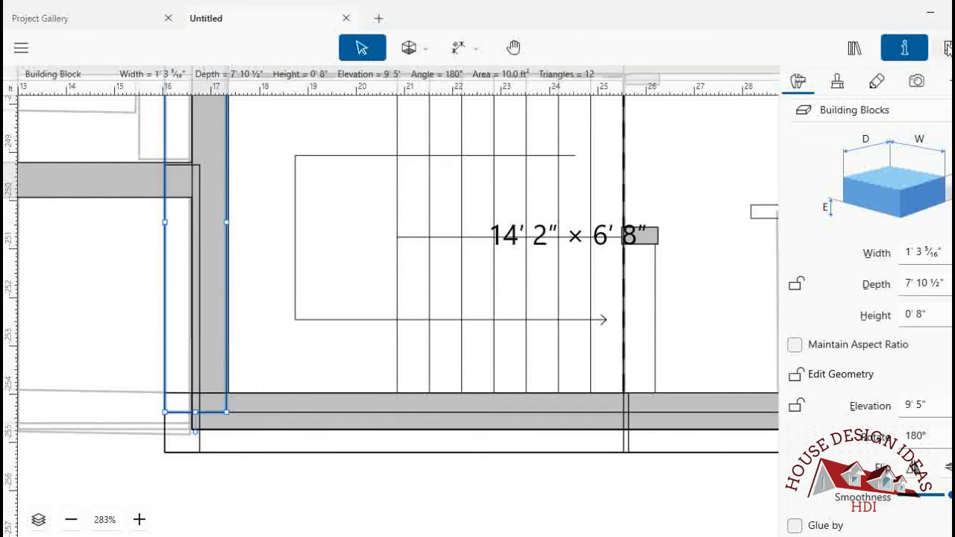
pyautogui.click(947, 47)
pyautogui.click(467, 48)
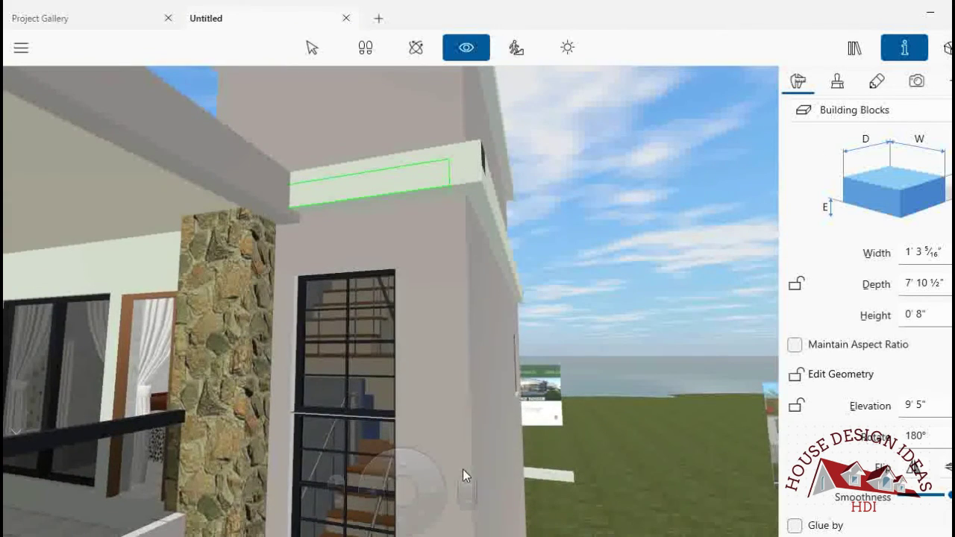
# - Apply Matte paint 9018 papyrus to the faces of the beam block above the stone pillar
pyautogui.moveTo(420, 465); pyautogui.dragTo(425, 521)
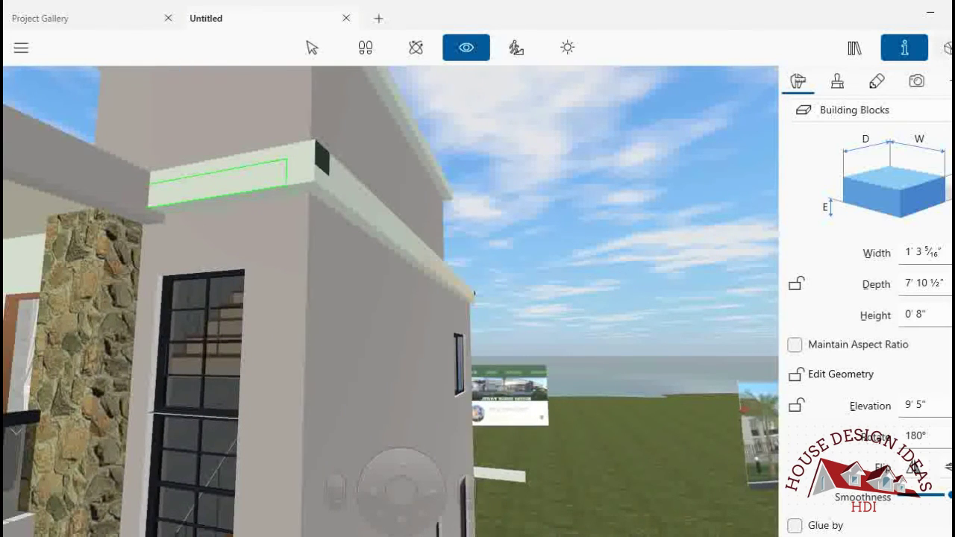
pyautogui.click(945, 47)
pyautogui.click(946, 49)
pyautogui.click(837, 81)
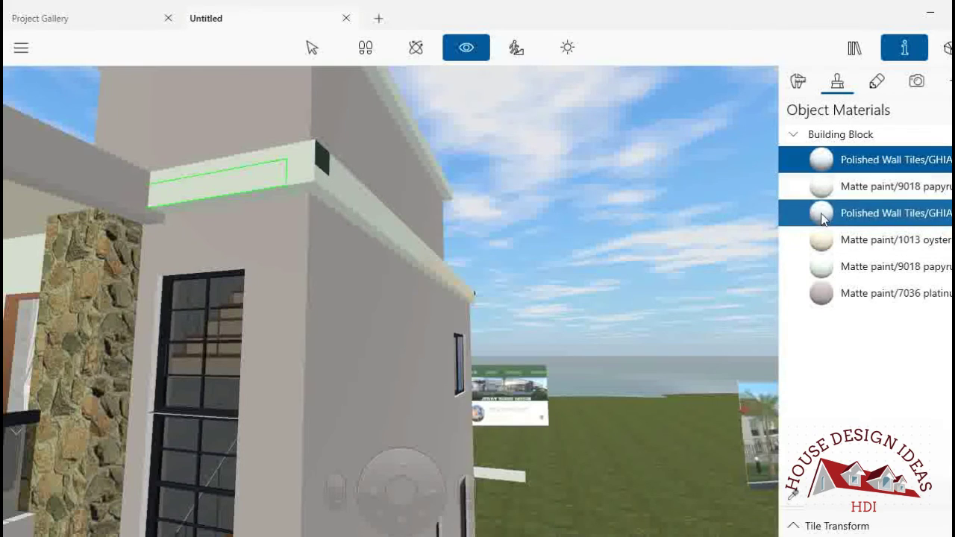
pyautogui.click(811, 190)
pyautogui.moveTo(810, 193); pyautogui.dragTo(324, 161)
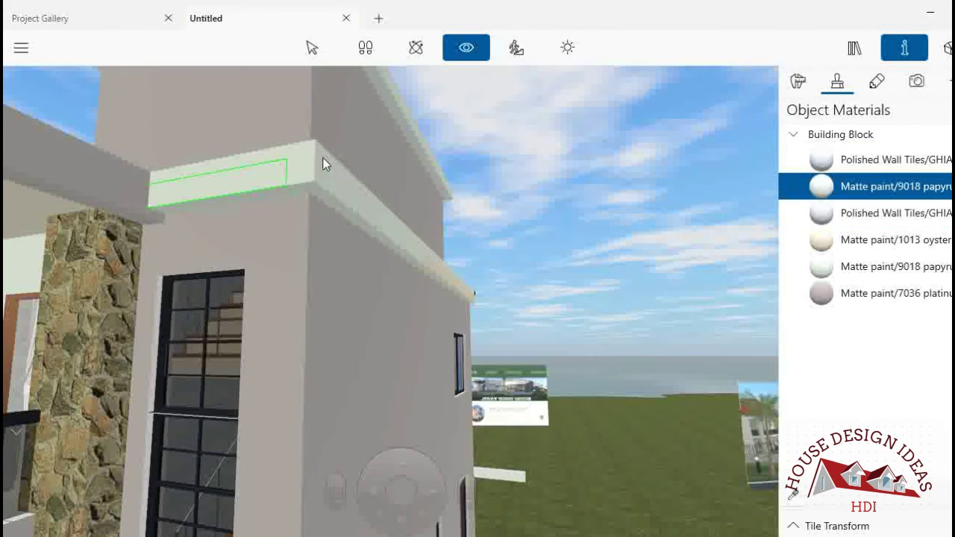
pyautogui.moveTo(820, 186)
pyautogui.mouseDown()
pyautogui.moveTo(454, 282)
pyautogui.moveTo(439, 270)
pyautogui.mouseUp()
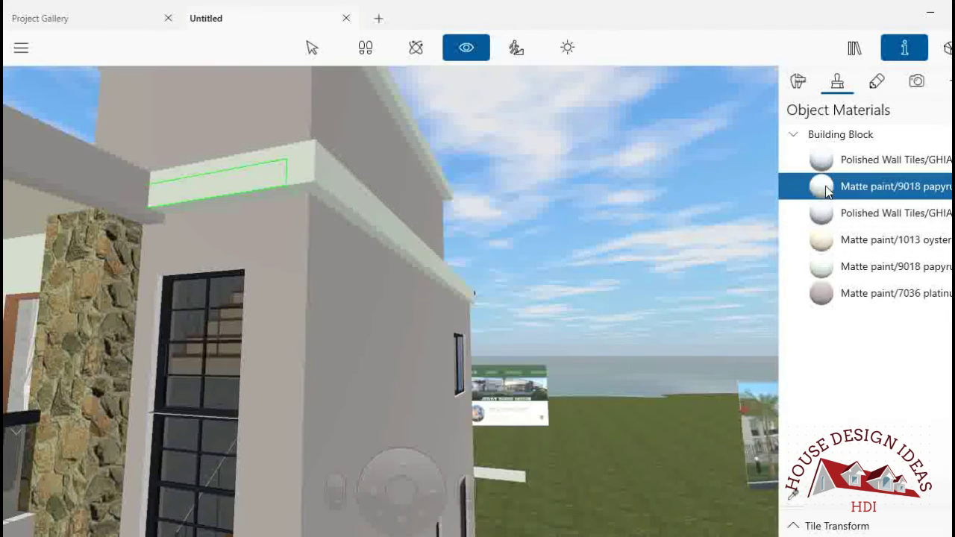
pyautogui.moveTo(820, 186)
pyautogui.mouseDown()
pyautogui.moveTo(408, 132)
pyautogui.moveTo(475, 292)
pyautogui.mouseUp()
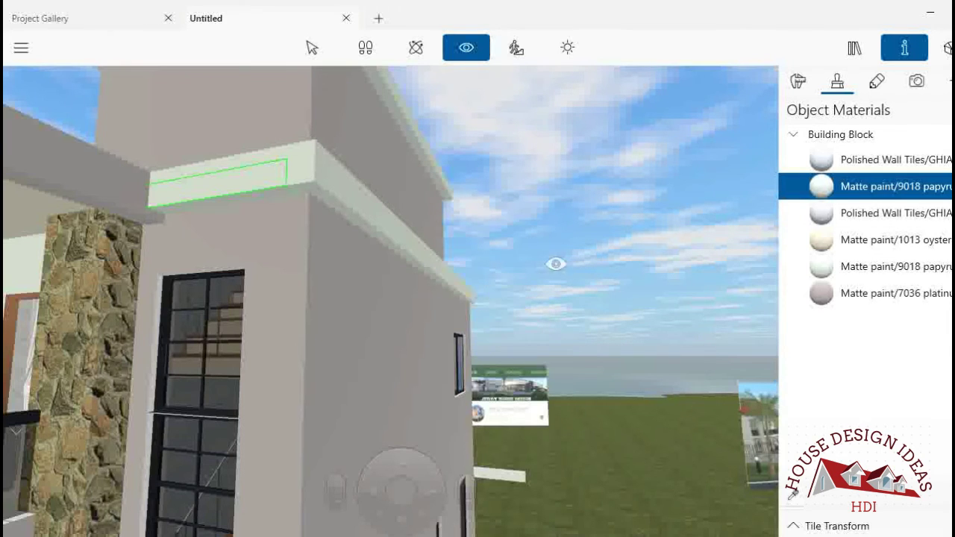
# - Raise the camera above the building to look over the roof and select the roof slab
pyautogui.moveTo(555, 264)
pyautogui.mouseDown()
pyautogui.moveTo(363, 168)
pyautogui.moveTo(439, 228)
pyautogui.mouseUp()
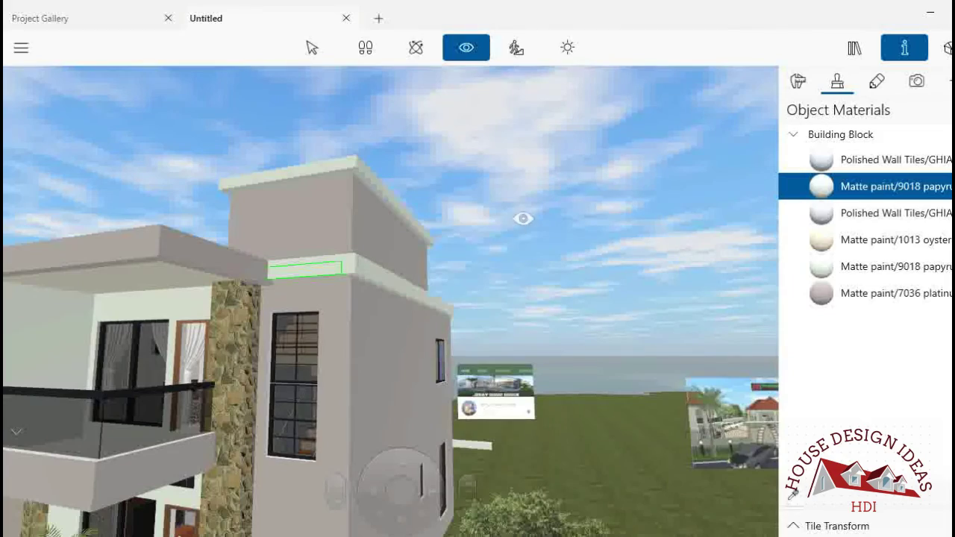
pyautogui.moveTo(522, 215)
pyautogui.mouseDown()
pyautogui.moveTo(418, 237)
pyautogui.moveTo(410, 258)
pyautogui.moveTo(365, 279)
pyautogui.moveTo(365, 435)
pyautogui.moveTo(405, 458)
pyautogui.mouseUp()
pyautogui.moveTo(467, 477); pyautogui.dragTo(467, 484)
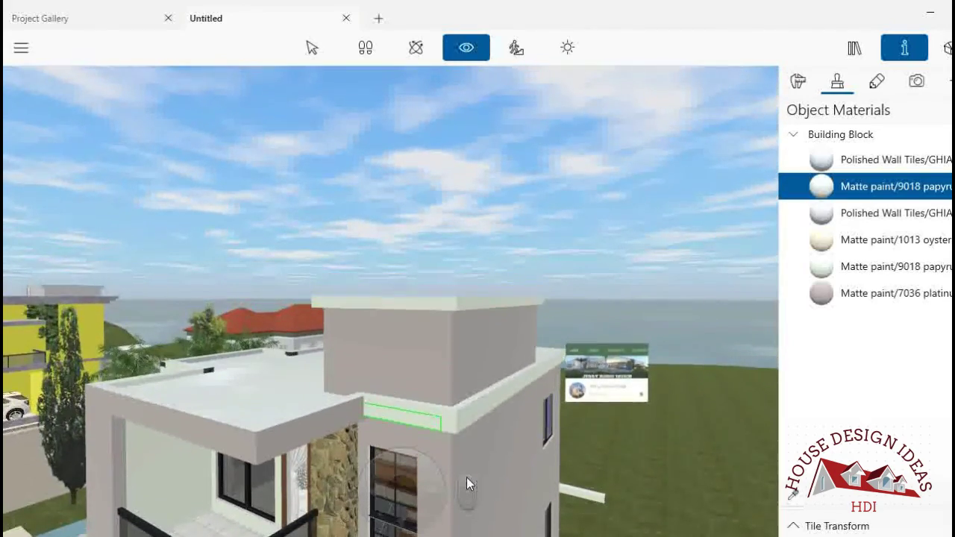
pyautogui.moveTo(466, 477)
pyautogui.mouseDown()
pyautogui.moveTo(379, 522)
pyautogui.moveTo(412, 462)
pyautogui.moveTo(399, 467)
pyautogui.mouseUp()
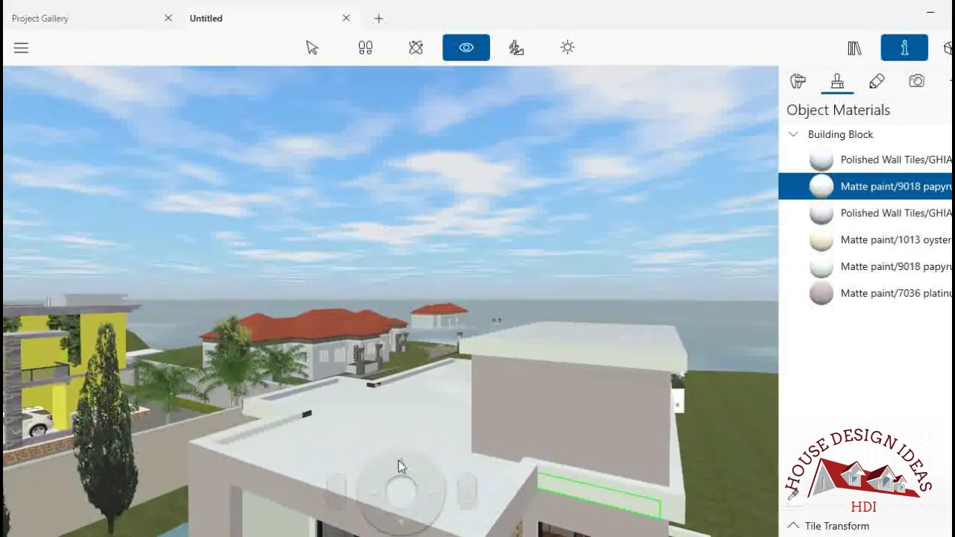
pyautogui.moveTo(383, 230); pyautogui.dragTo(315, 147)
pyautogui.click(312, 47)
pyautogui.click(416, 361)
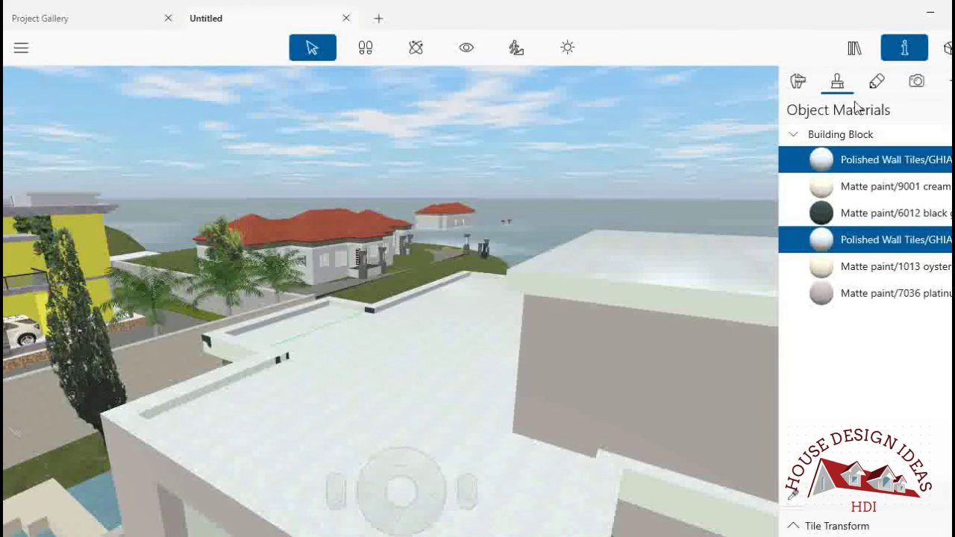
# - Open the Library's materials catalog beside the rooftop view
pyautogui.click(854, 47)
pyautogui.click(121, 80)
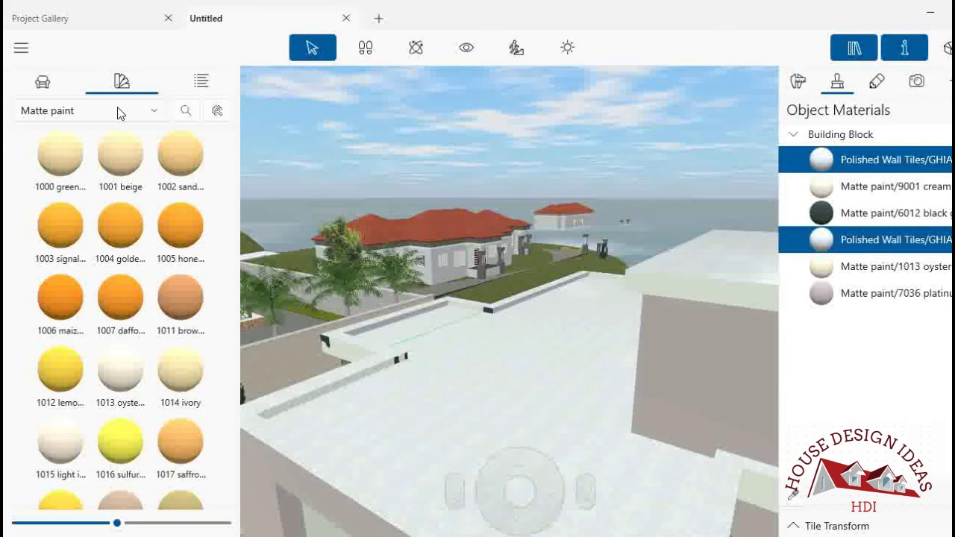
# - Move forward over the rooftop terrace and select the parapet block's Matte paint 9018 papyrus material
pyautogui.click(520, 464)
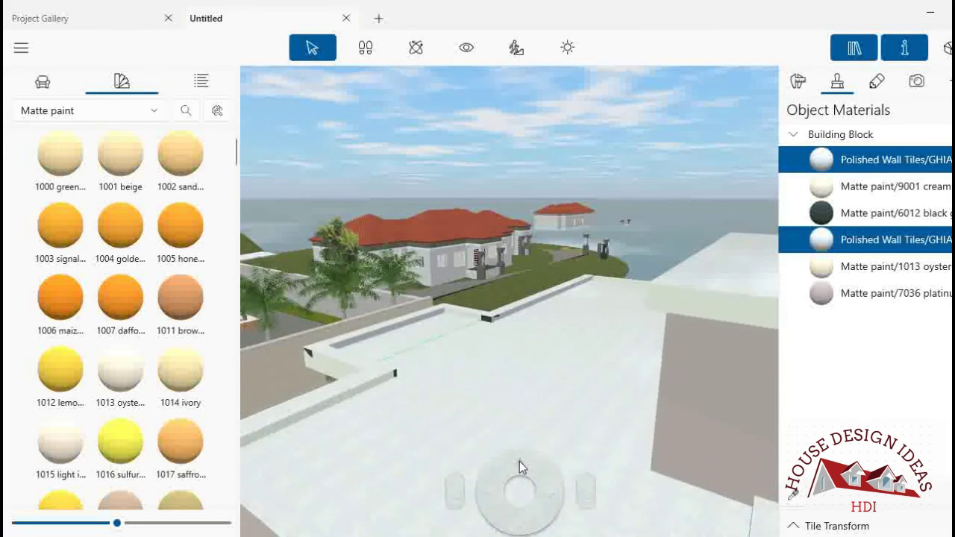
pyautogui.moveTo(519, 461); pyautogui.dragTo(520, 461)
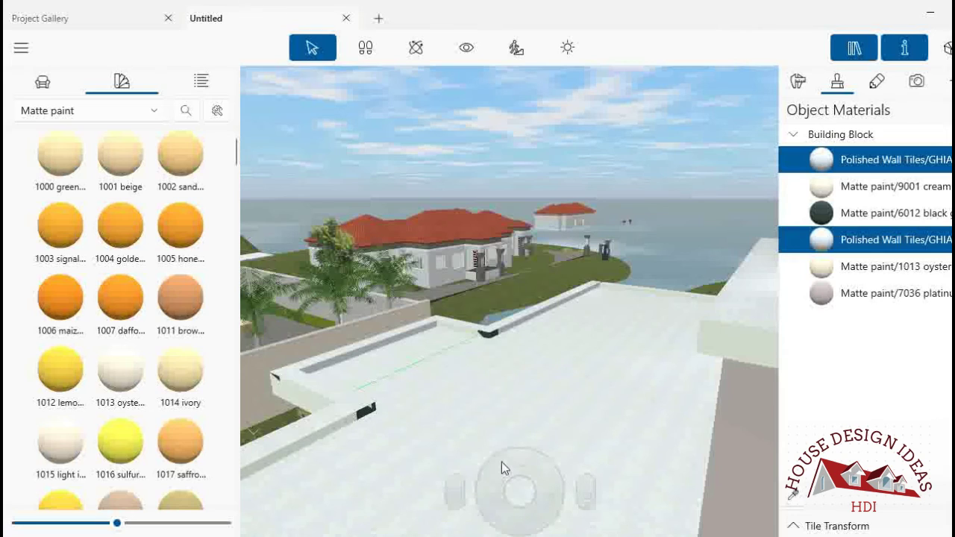
pyautogui.click(321, 381)
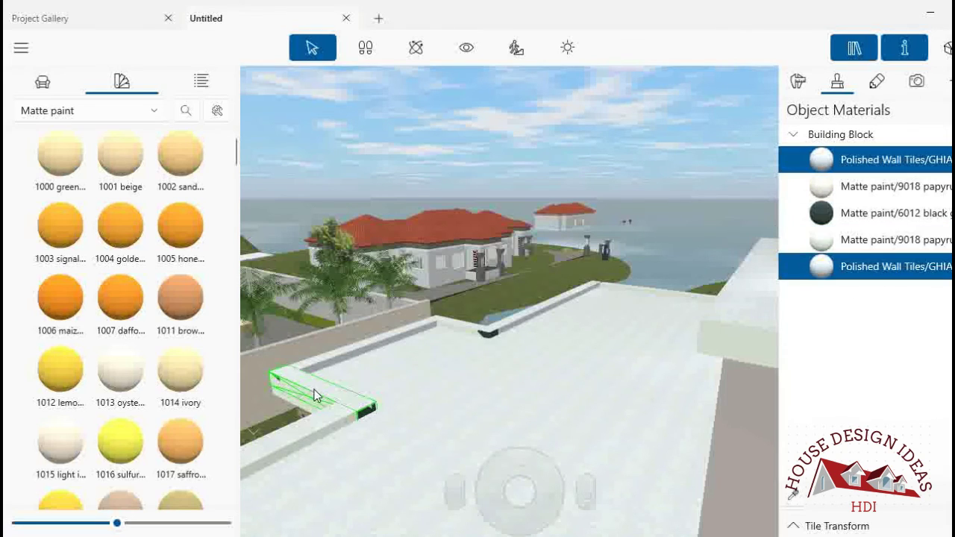
pyautogui.click(827, 196)
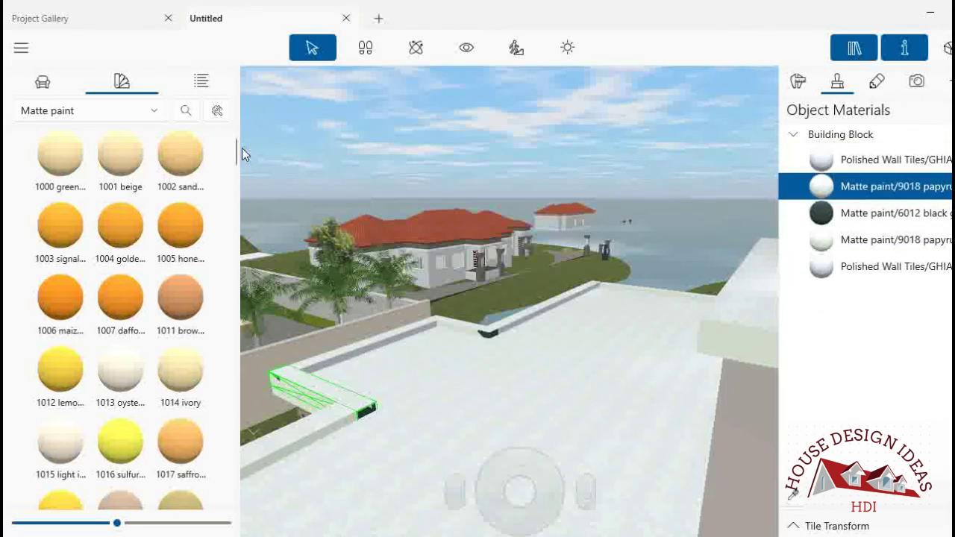
# - Show the Siding&Decking materials (Bamboo, Old Wood, Siding 1–12) in the Library catalog
pyautogui.click(138, 112)
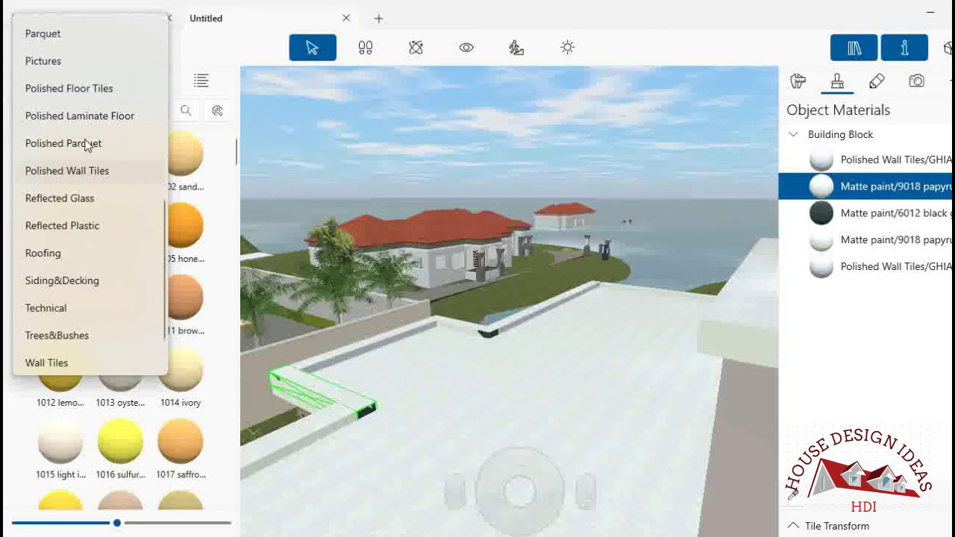
pyautogui.click(66, 281)
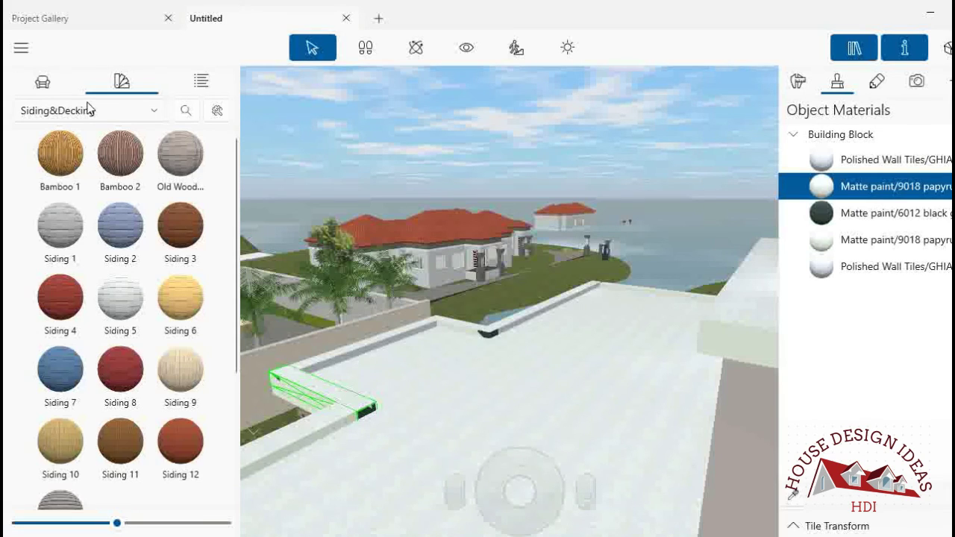
# - Tilt the view down to the roof terrace and apply the light Siding 5 decking to its floor
pyautogui.click(466, 47)
pyautogui.moveTo(435, 132); pyautogui.dragTo(373, 213)
pyautogui.scroll(-5, 70, 251)
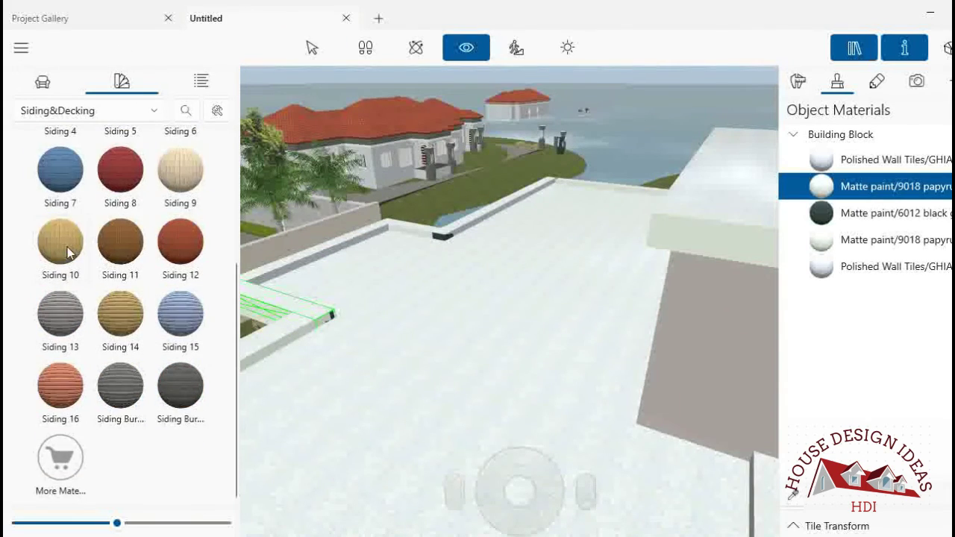
pyautogui.scroll(3, 73, 257)
pyautogui.scroll(3, 73, 257)
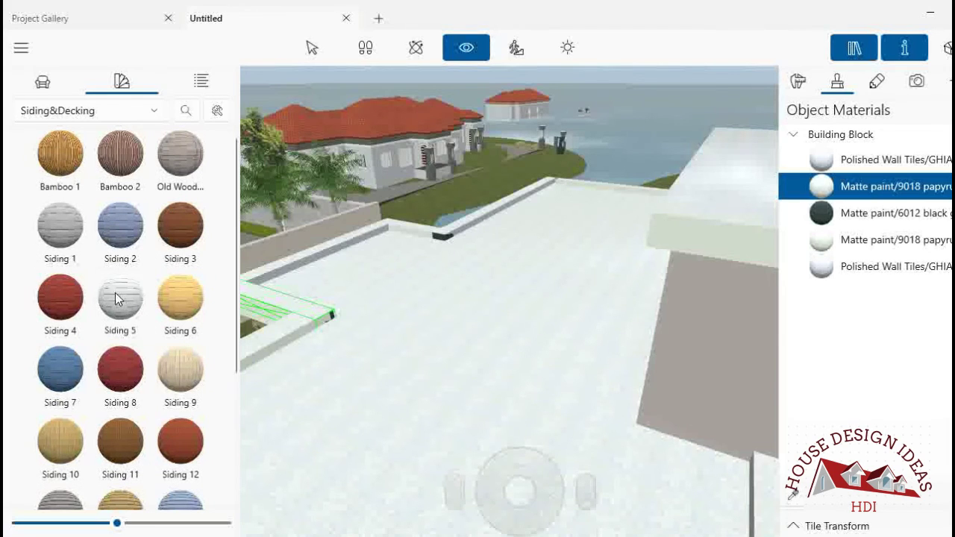
pyautogui.moveTo(120, 297)
pyautogui.mouseDown()
pyautogui.moveTo(514, 344)
pyautogui.moveTo(485, 358)
pyautogui.mouseUp()
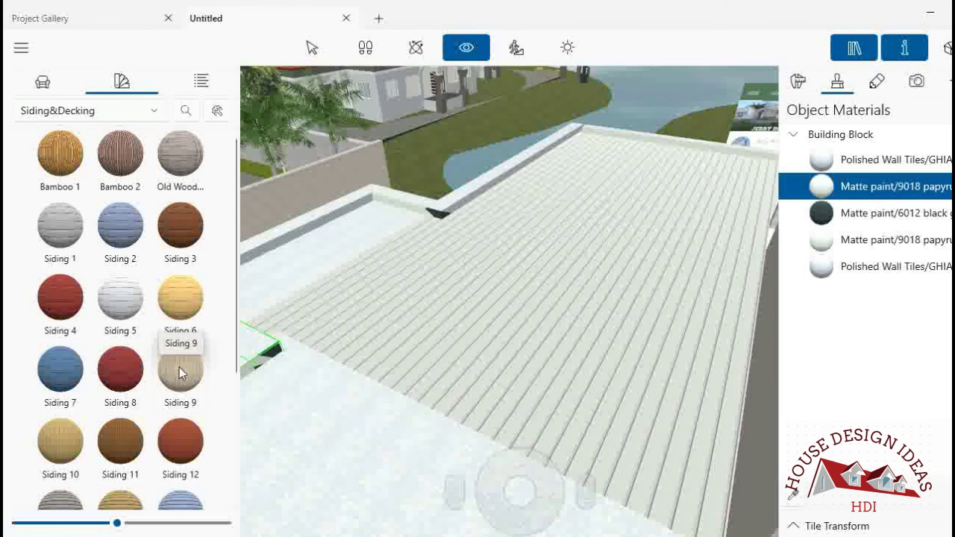
# - Reapply the Siding 5 decking to the rooftop deck floor
pyautogui.moveTo(179, 367); pyautogui.dragTo(524, 304)
pyautogui.scroll(-3, 157, 366)
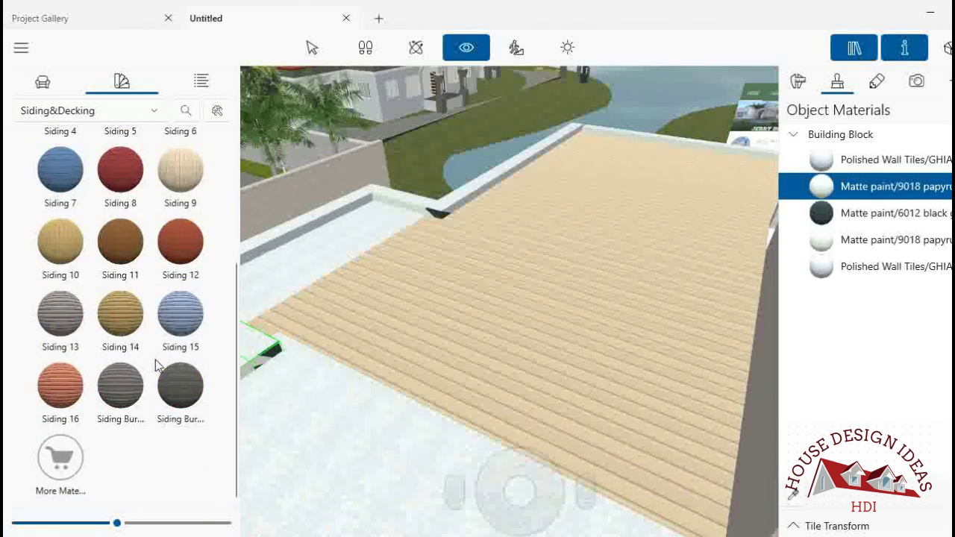
pyautogui.scroll(3, 156, 367)
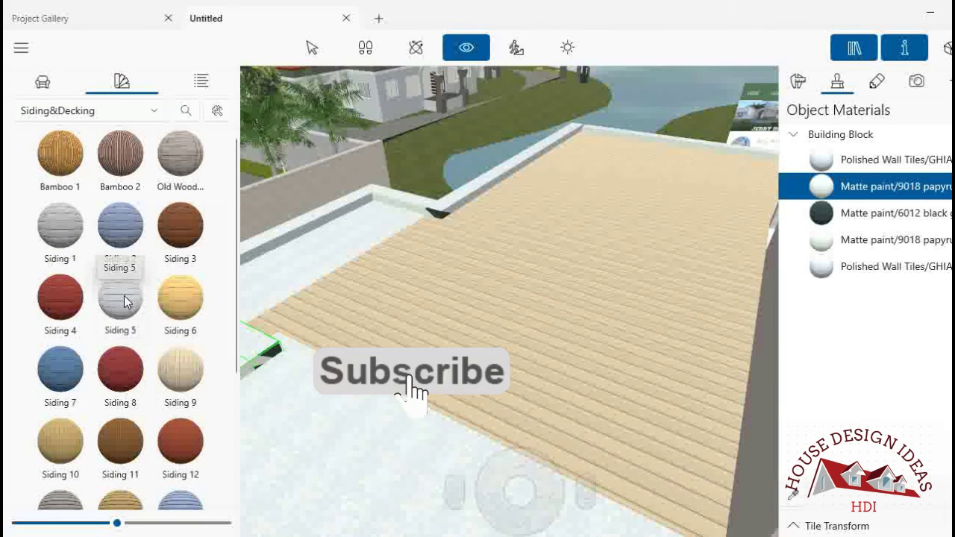
pyautogui.moveTo(125, 301)
pyautogui.mouseDown()
pyautogui.moveTo(439, 321)
pyautogui.moveTo(422, 255)
pyautogui.mouseUp()
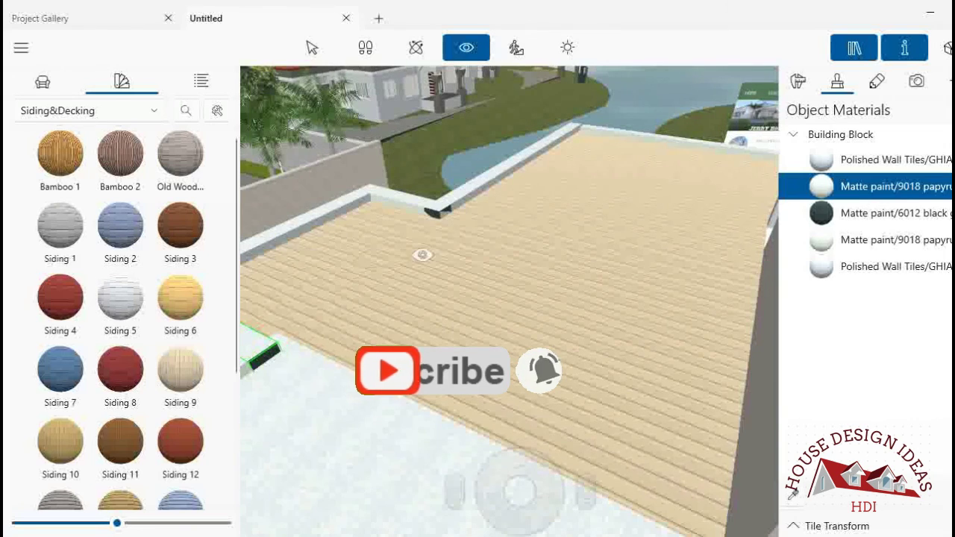
# - Frame the roof from closer and apply the beige Siding 9 wood material to it
pyautogui.moveTo(422, 255); pyautogui.dragTo(448, 315)
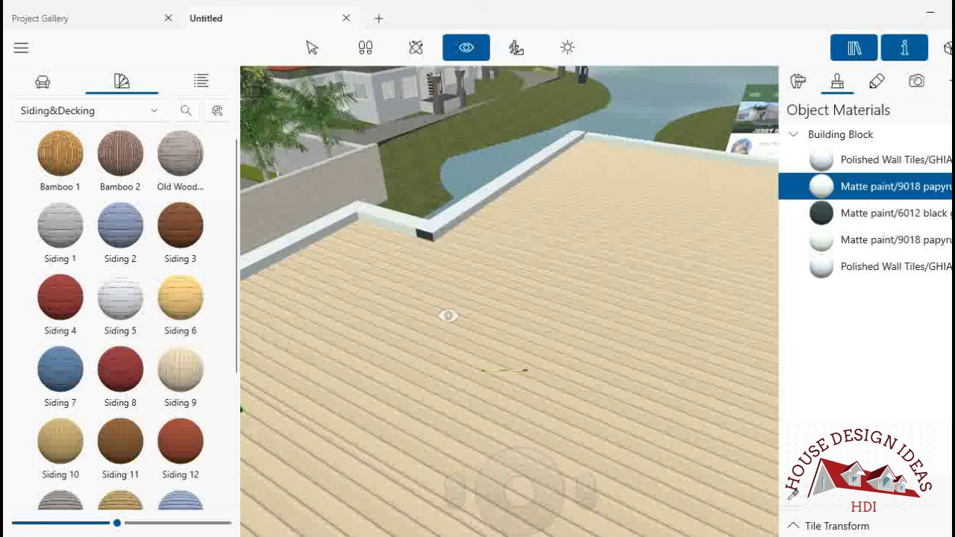
pyautogui.moveTo(293, 278)
pyautogui.mouseDown()
pyautogui.moveTo(545, 245)
pyautogui.moveTo(572, 290)
pyautogui.moveTo(562, 294)
pyautogui.mouseUp()
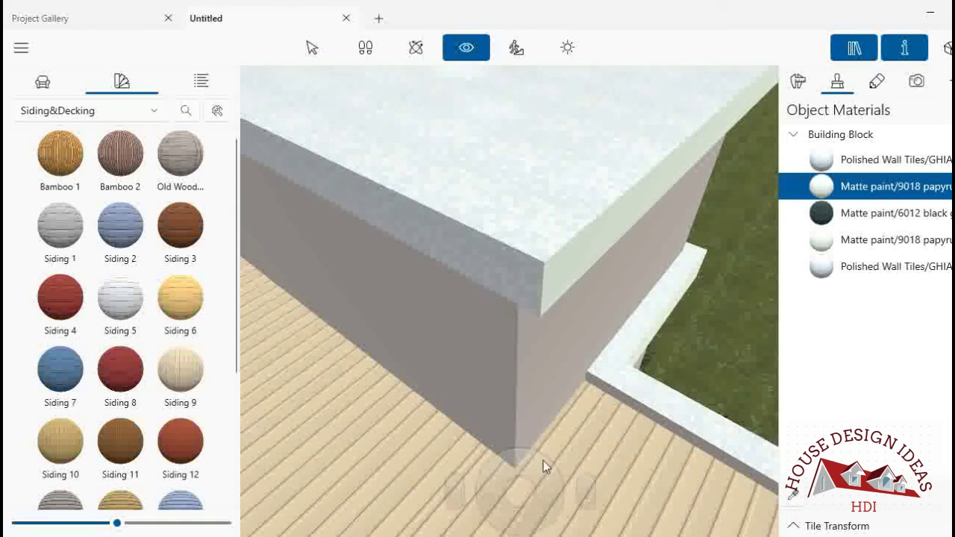
pyautogui.click(582, 476)
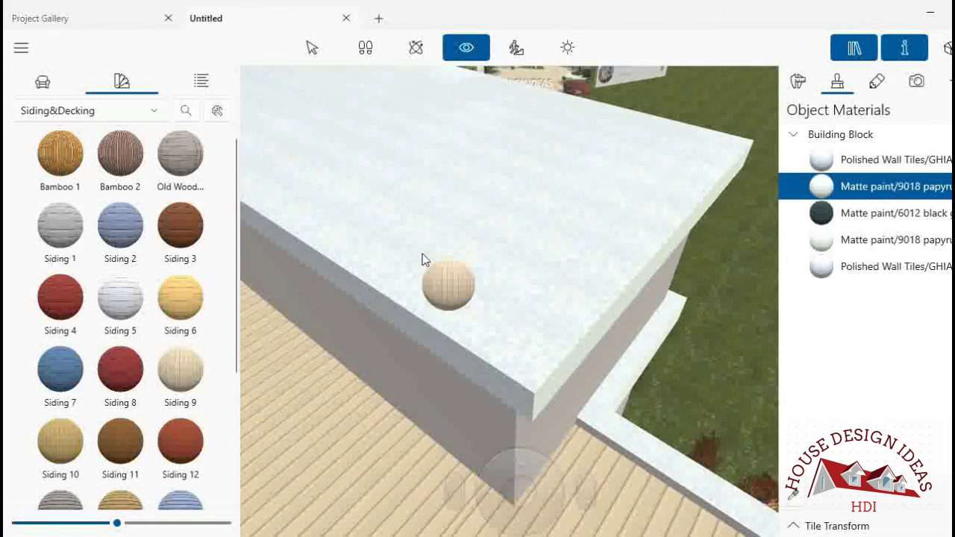
pyautogui.moveTo(179, 382); pyautogui.dragTo(447, 274)
# - Walk across the roof toward the raised section and cover the remaining grey roof in Siding 9
pyautogui.click(559, 187)
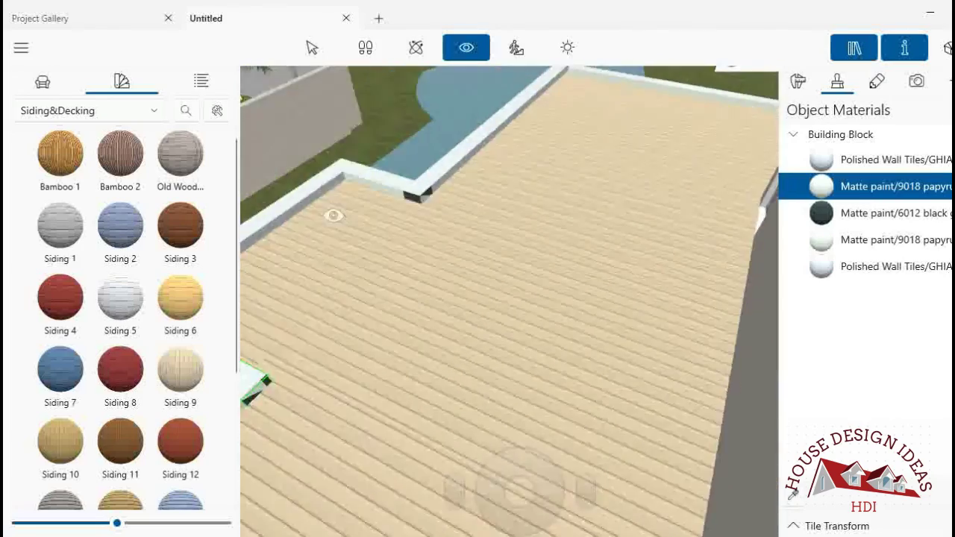
pyautogui.click(391, 357)
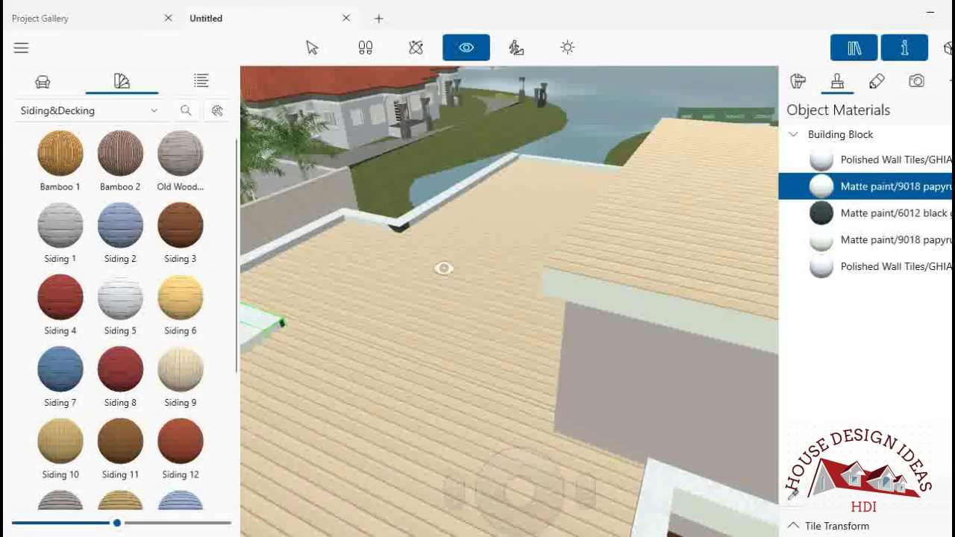
pyautogui.click(429, 285)
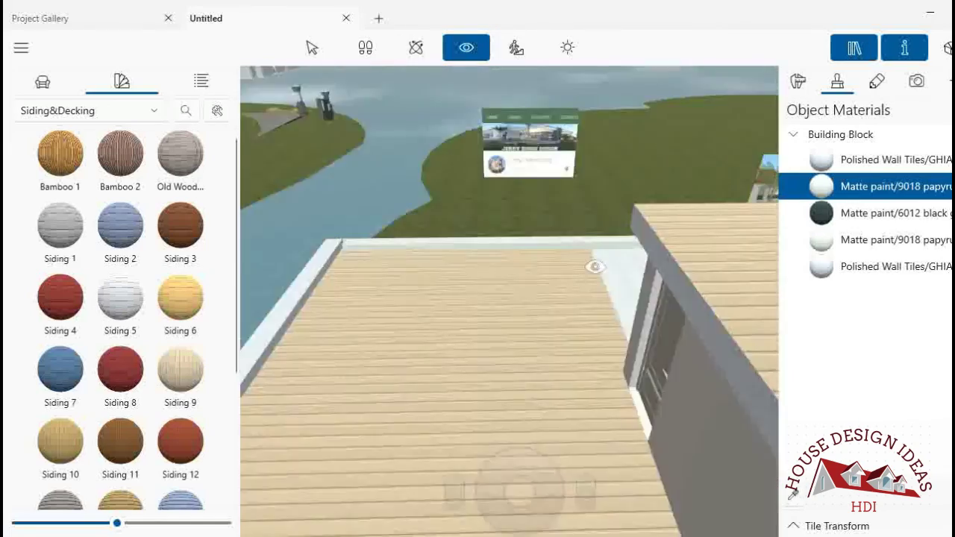
pyautogui.click(594, 266)
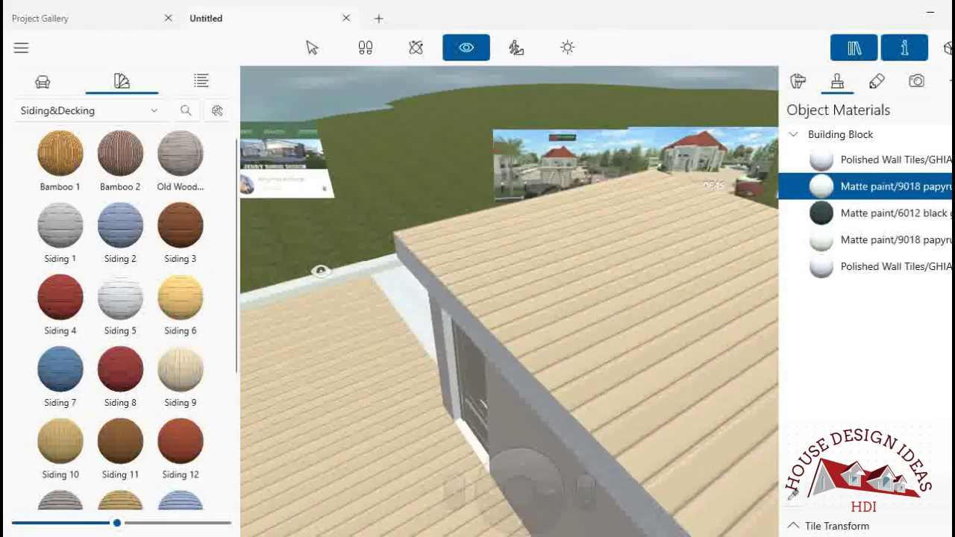
pyautogui.click(453, 454)
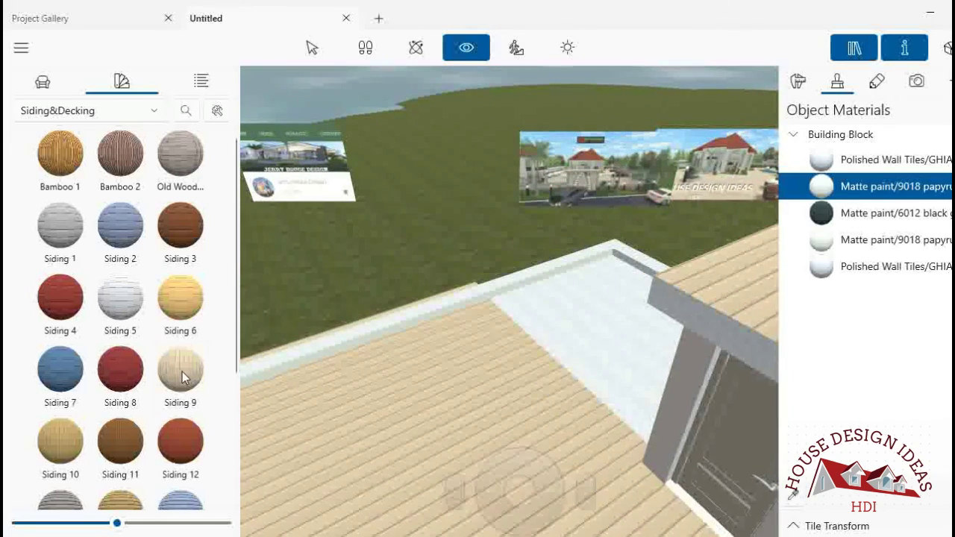
pyautogui.moveTo(179, 370); pyautogui.dragTo(598, 331)
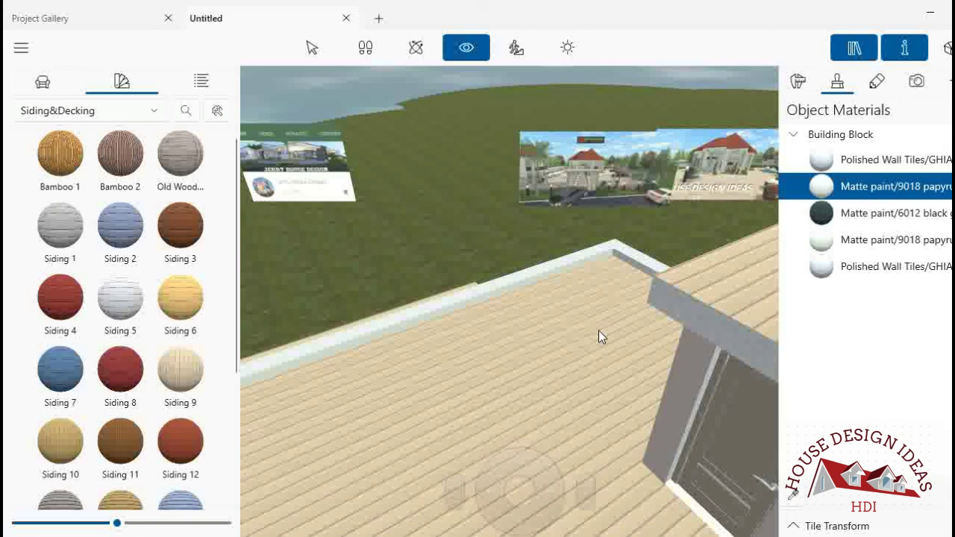
pyautogui.click(440, 224)
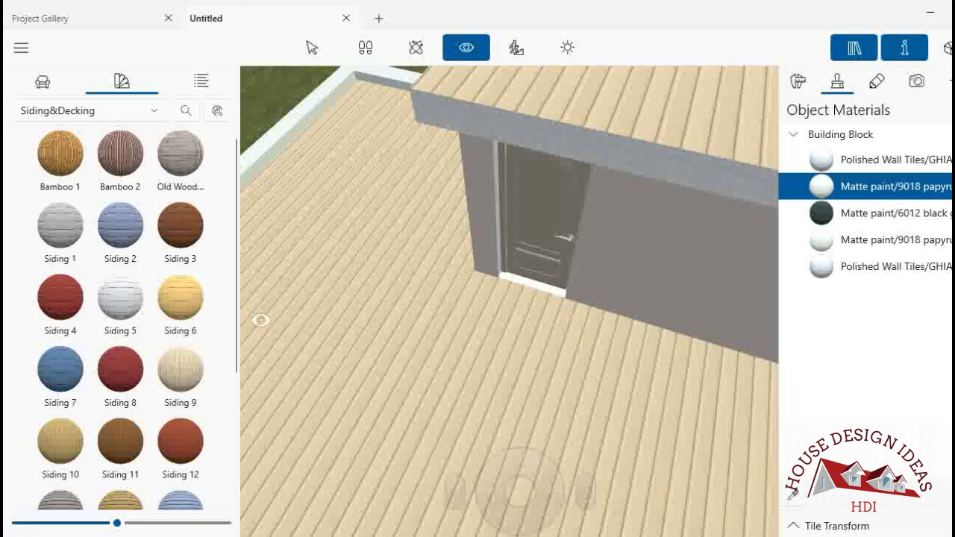
# - Try Siding 6 on the deck and view the deck edge and pool
pyautogui.moveTo(180, 297); pyautogui.dragTo(522, 283)
pyautogui.moveTo(478, 222)
pyautogui.mouseDown()
pyautogui.moveTo(314, 229)
pyautogui.moveTo(203, 259)
pyautogui.moveTo(367, 213)
pyautogui.moveTo(396, 266)
pyautogui.moveTo(635, 175)
pyautogui.moveTo(660, 131)
pyautogui.mouseUp()
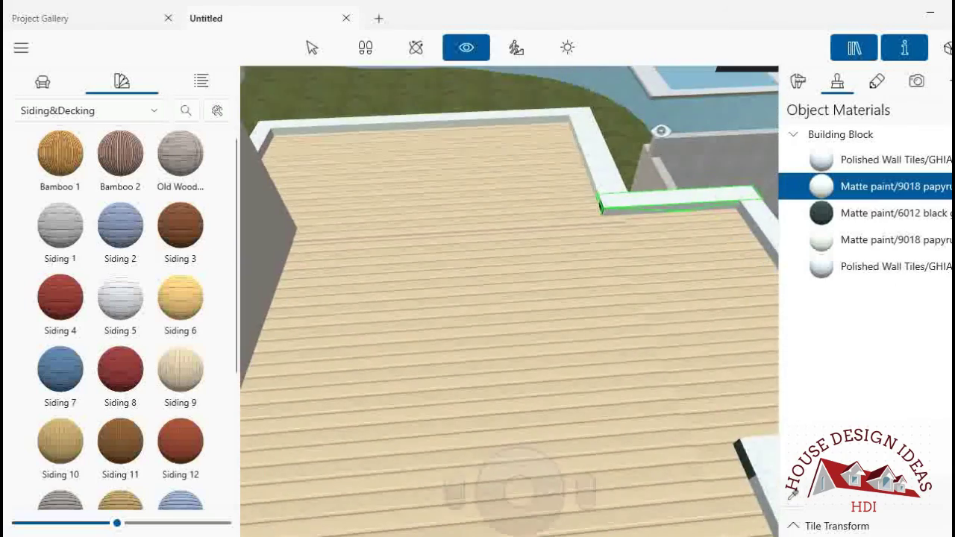
pyautogui.moveTo(406, 244)
pyautogui.mouseDown()
pyautogui.moveTo(452, 222)
pyautogui.moveTo(570, 247)
pyautogui.moveTo(545, 258)
pyautogui.mouseUp()
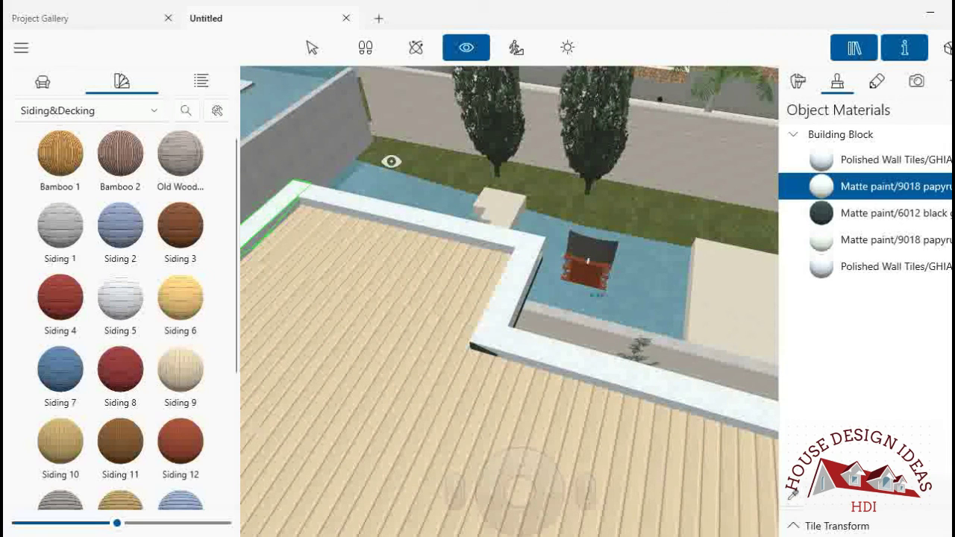
pyautogui.moveTo(426, 292)
pyautogui.mouseDown()
pyautogui.moveTo(231, 207)
pyautogui.moveTo(519, 252)
pyautogui.moveTo(318, 215)
pyautogui.moveTo(313, 159)
pyautogui.moveTo(425, 232)
pyautogui.mouseUp()
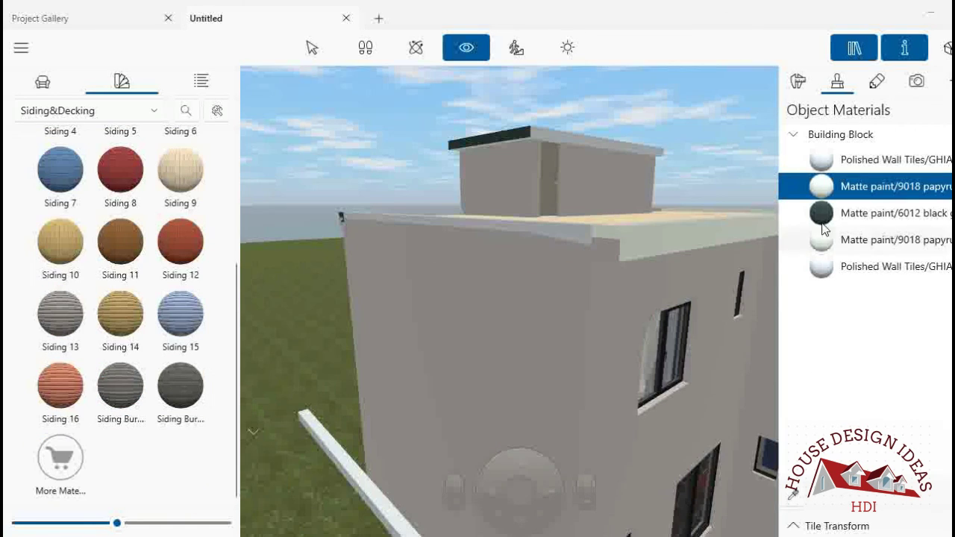
# - Paint the building's top edge with matte white paint and hide the materials library
pyautogui.moveTo(858, 186)
pyautogui.mouseDown()
pyautogui.moveTo(552, 233)
pyautogui.moveTo(558, 239)
pyautogui.mouseUp()
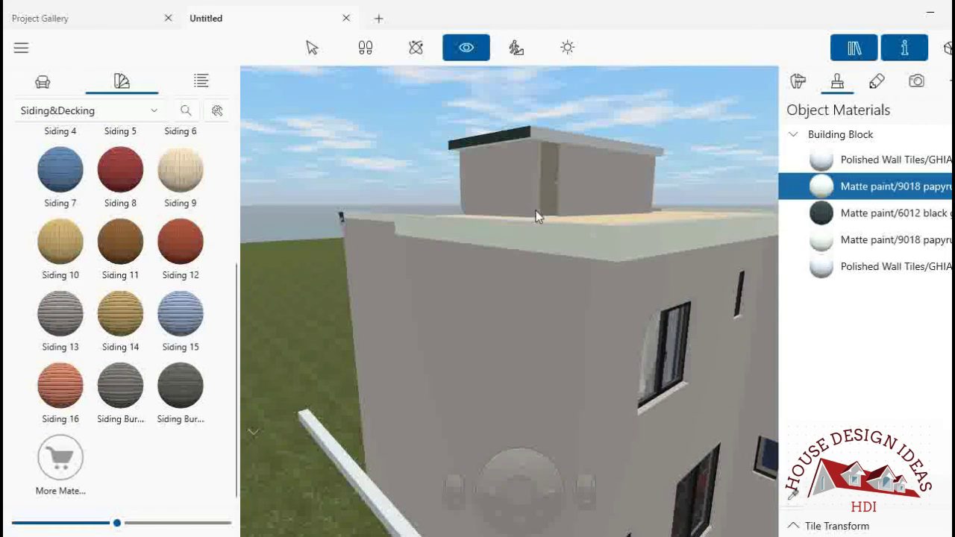
pyautogui.moveTo(825, 239); pyautogui.dragTo(342, 216)
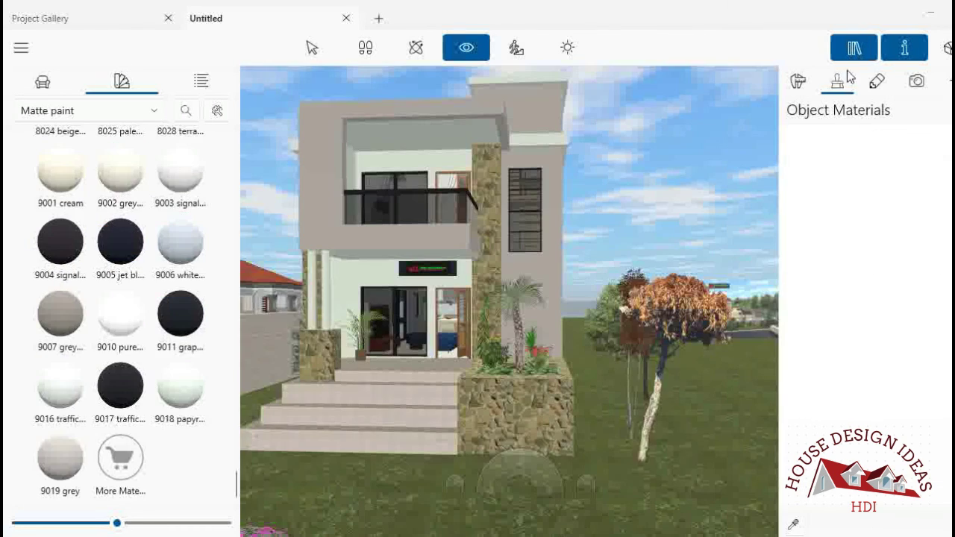
pyautogui.click(854, 50)
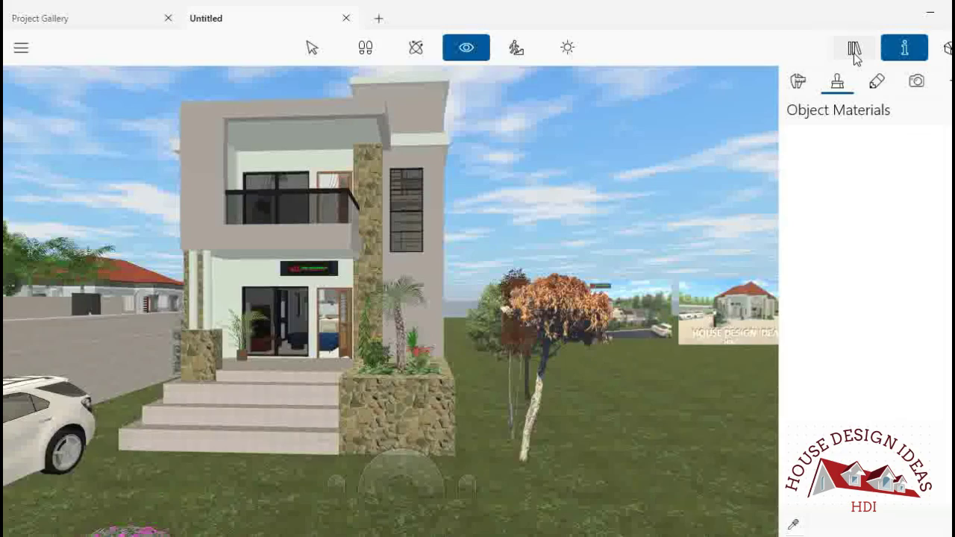
# - Close the Object Materials panel and walk the view up toward the house front
pyautogui.click(904, 47)
pyautogui.moveTo(588, 476); pyautogui.dragTo(589, 476)
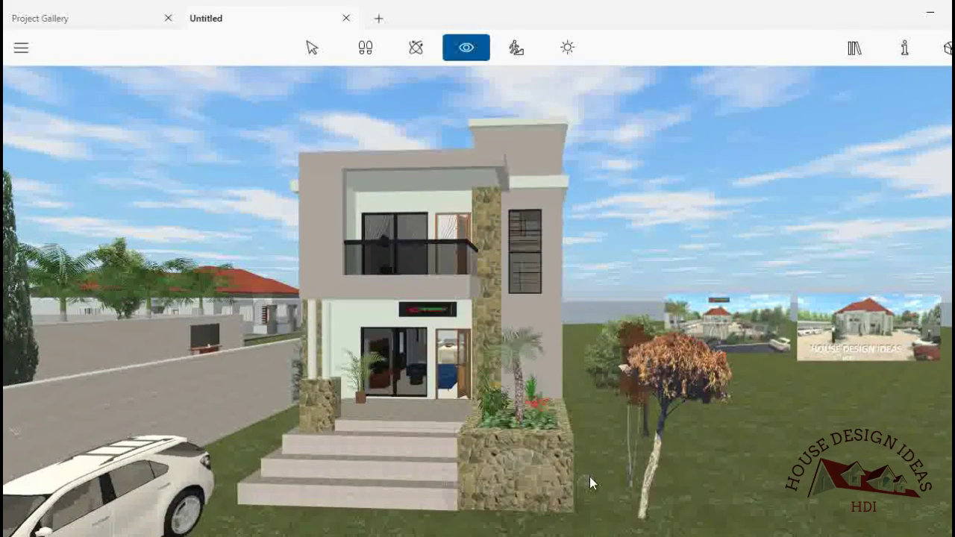
pyautogui.moveTo(241, 485); pyautogui.dragTo(291, 488)
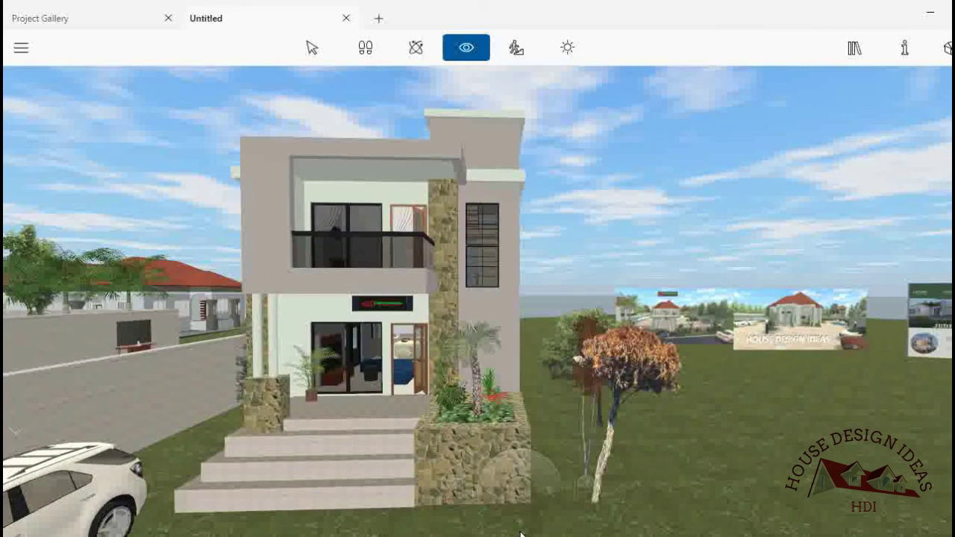
pyautogui.press('Left')
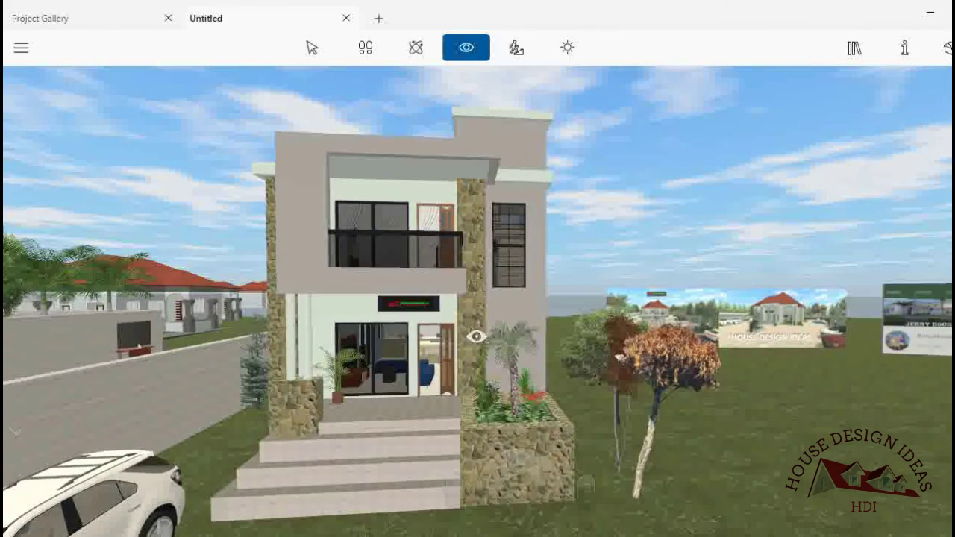
# - Frame the front of the house and select the billboard picture beside it
pyautogui.moveTo(473, 332); pyautogui.dragTo(475, 333)
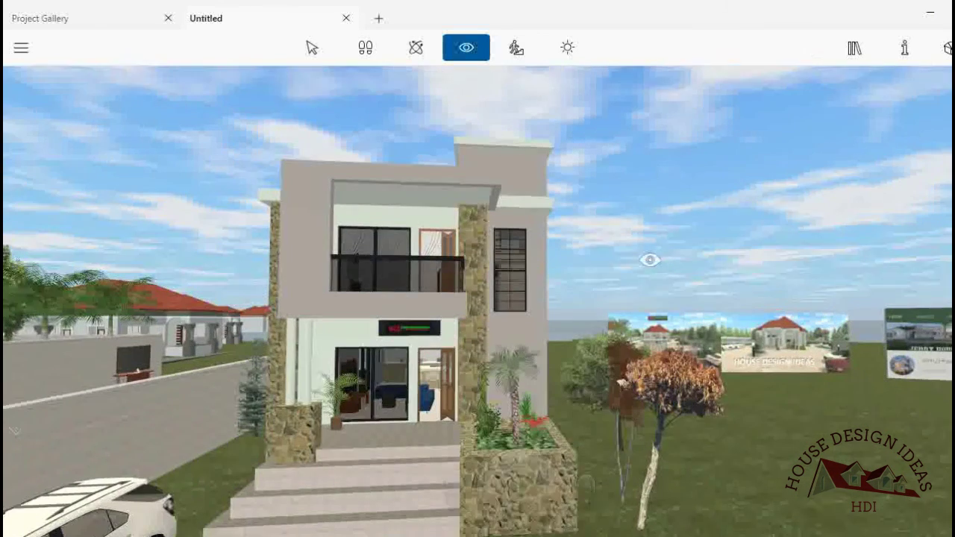
pyautogui.moveTo(648, 260); pyautogui.dragTo(654, 309)
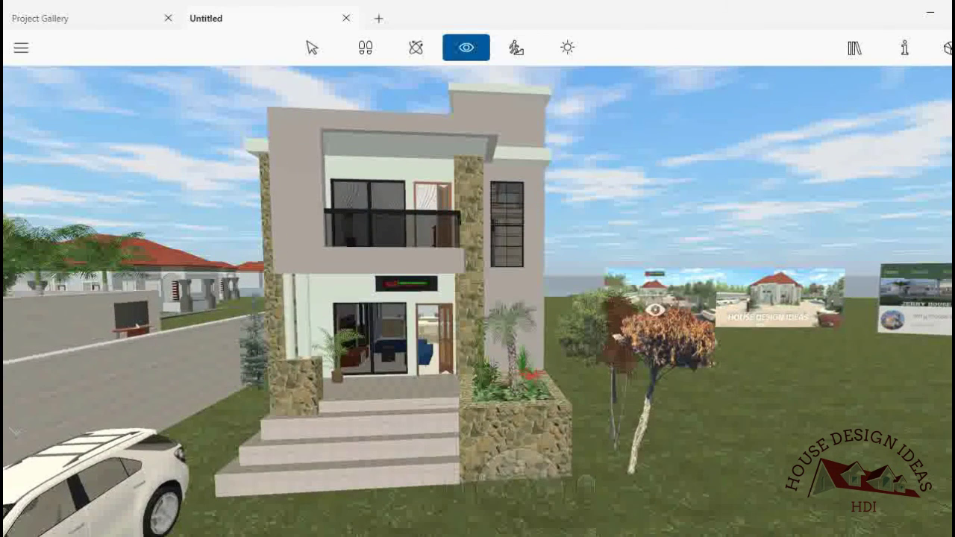
pyautogui.click(312, 47)
pyautogui.moveTo(813, 298)
pyautogui.mouseDown()
pyautogui.moveTo(712, 389)
pyautogui.moveTo(775, 320)
pyautogui.mouseUp()
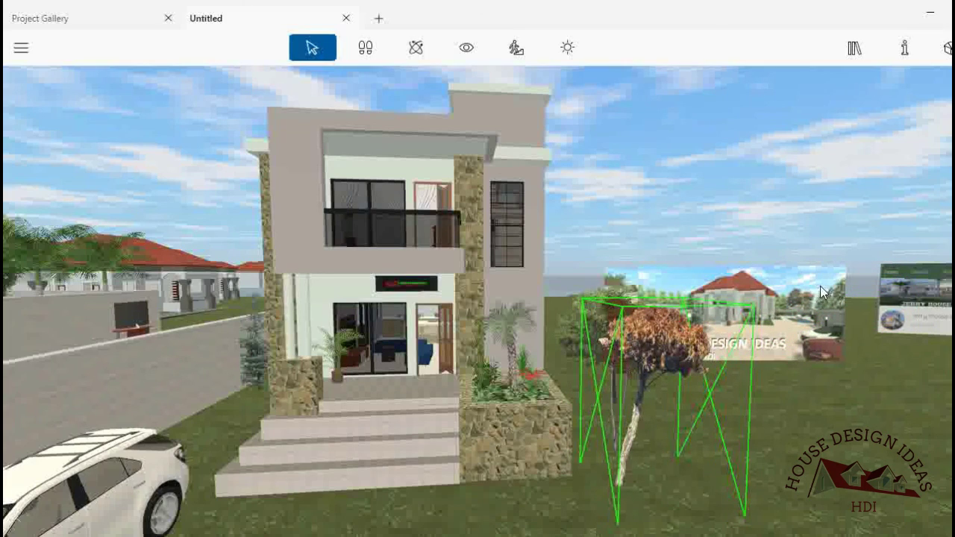
# - Move the channel billboard in front of the house
pyautogui.moveTo(820, 285); pyautogui.dragTo(796, 319)
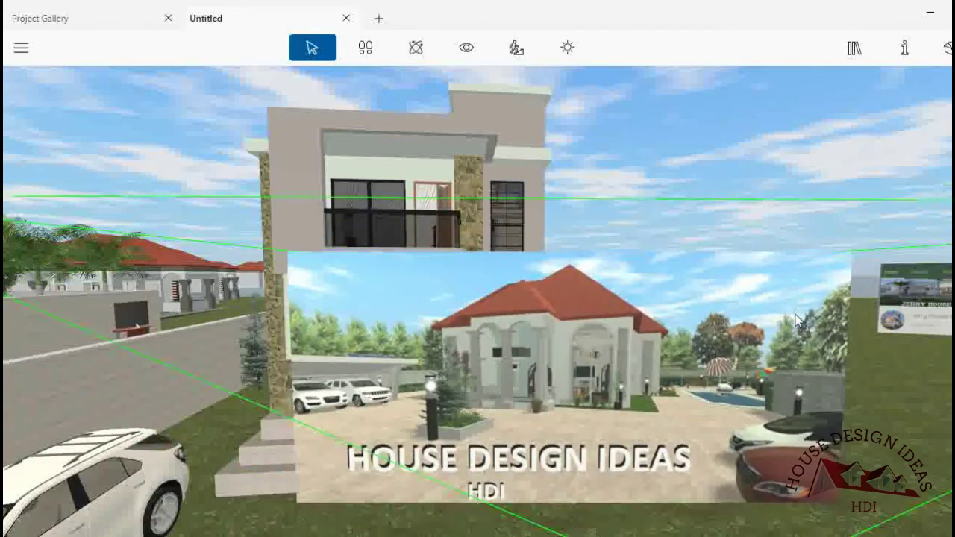
pyautogui.moveTo(770, 314)
pyautogui.mouseDown()
pyautogui.moveTo(825, 283)
pyautogui.moveTo(667, 335)
pyautogui.moveTo(670, 288)
pyautogui.moveTo(825, 289)
pyautogui.mouseUp()
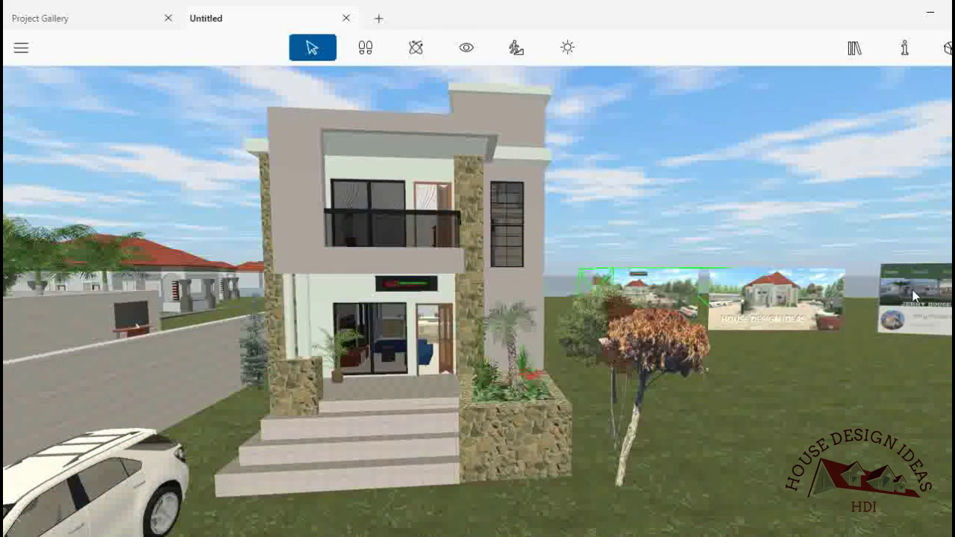
pyautogui.moveTo(915, 295)
pyautogui.mouseDown()
pyautogui.moveTo(596, 345)
pyautogui.moveTo(525, 321)
pyautogui.mouseUp()
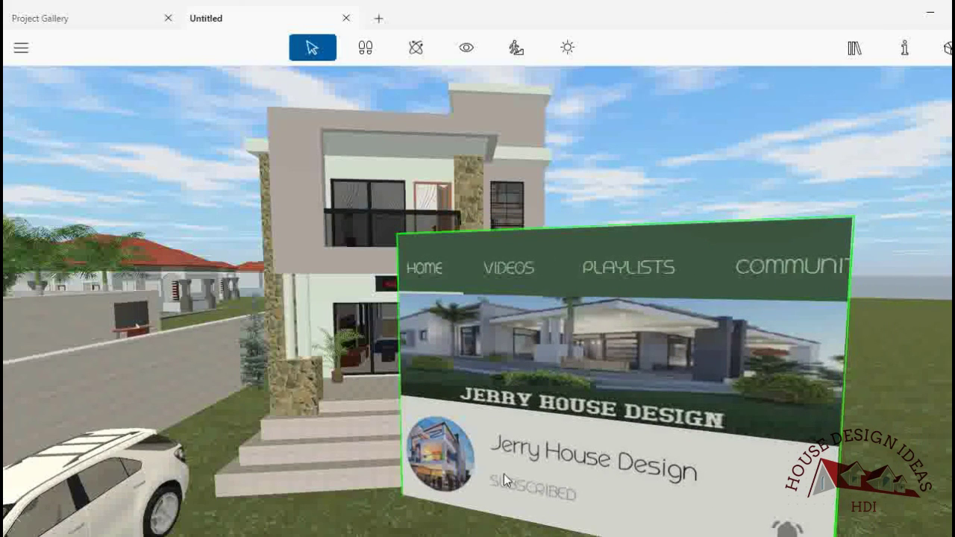
# - Rotate the billboard to 174° in its properties so it faces the viewer
pyautogui.click(904, 50)
pyautogui.click(800, 82)
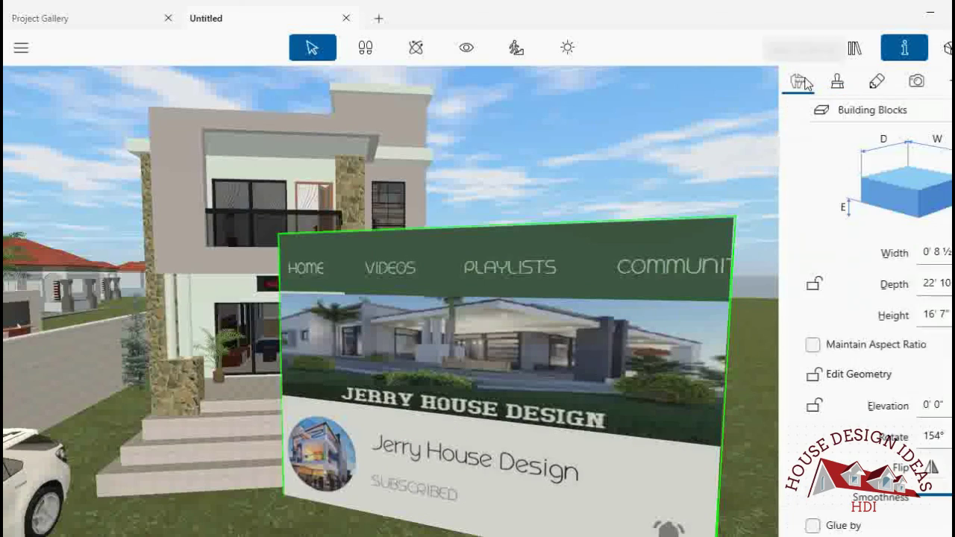
pyautogui.moveTo(947, 436); pyautogui.dragTo(932, 533)
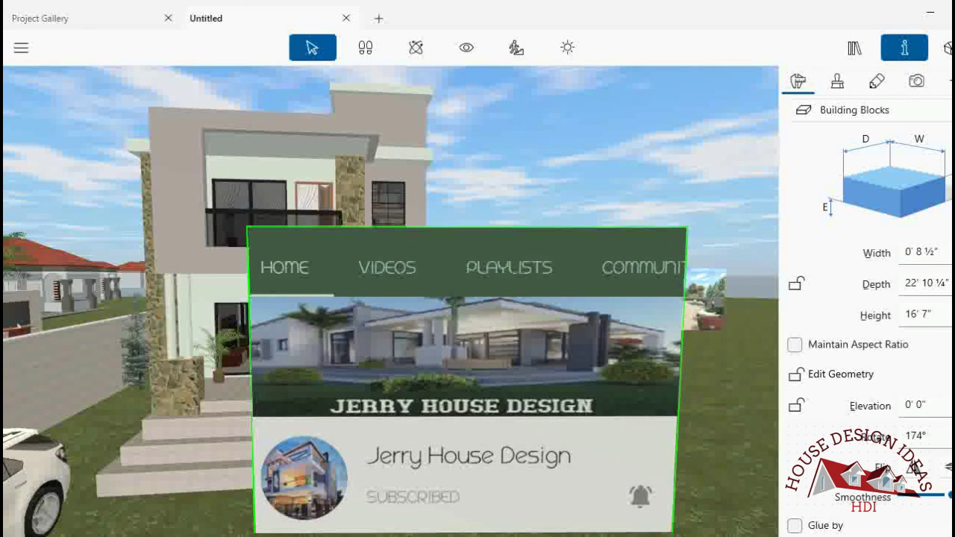
pyautogui.moveTo(361, 485); pyautogui.dragTo(470, 507)
pyautogui.moveTo(618, 481); pyautogui.dragTo(660, 513)
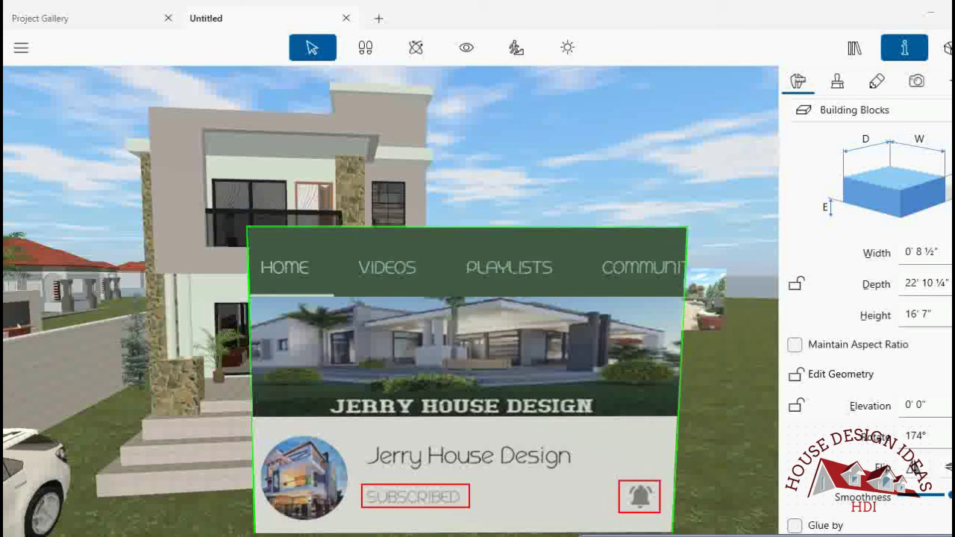